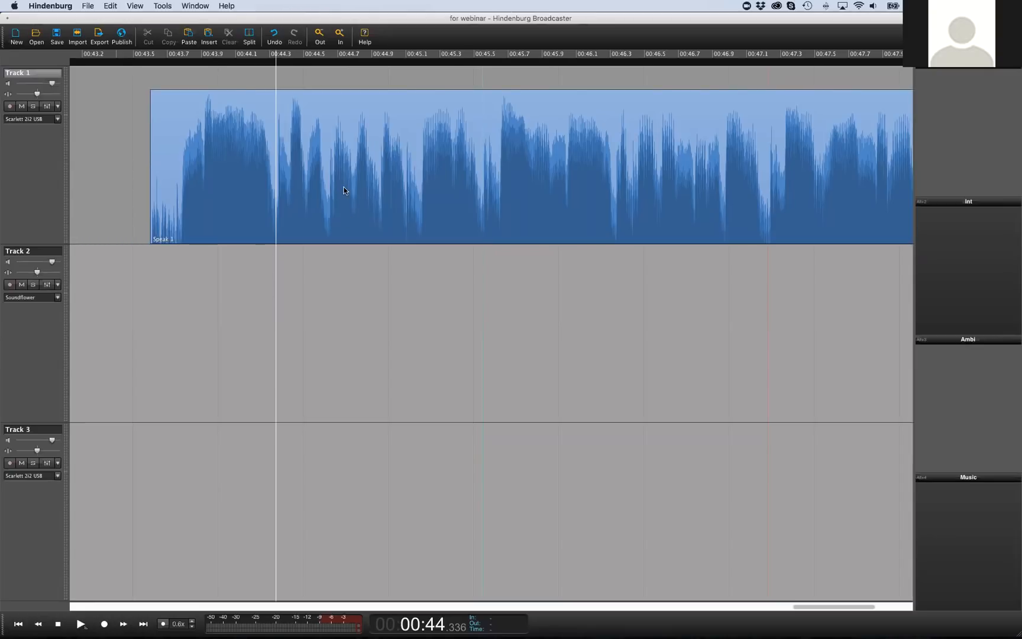
pyautogui.scroll(-3, 340, 193)
pyautogui.scroll(3, 342, 194)
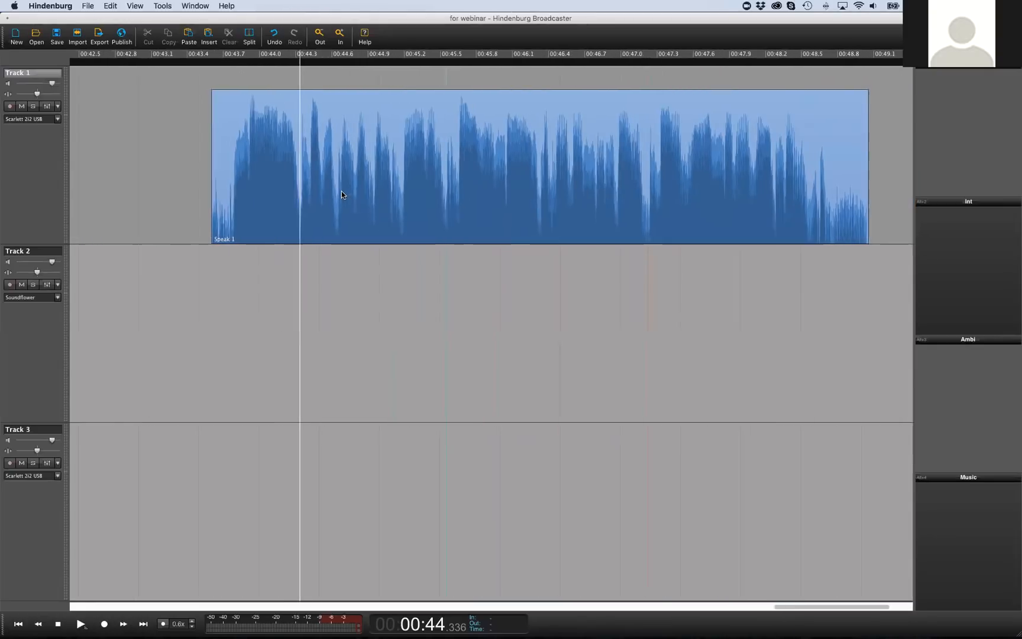
pyautogui.click(300, 229)
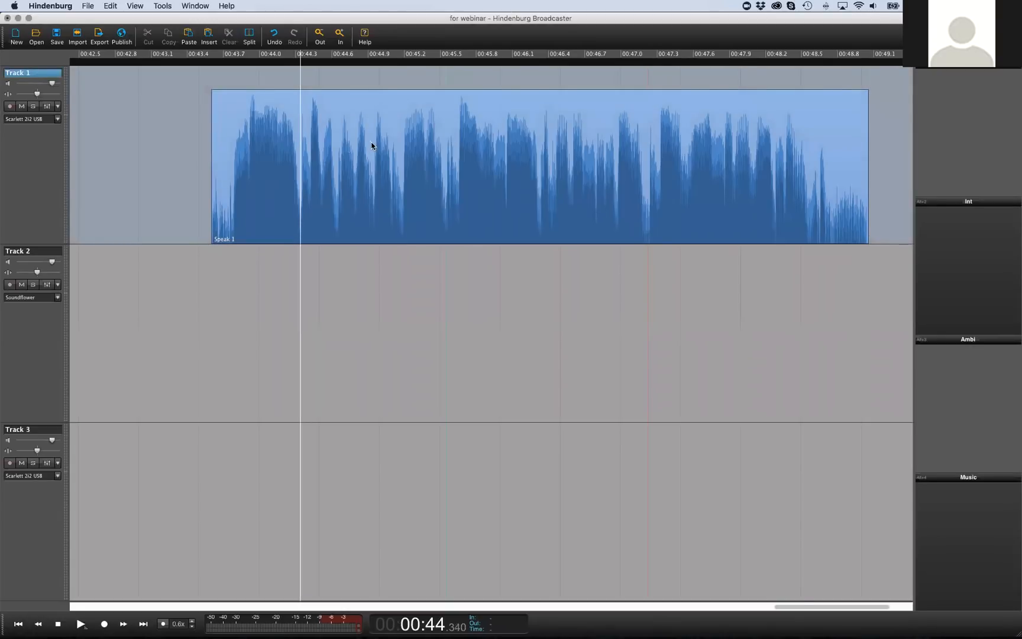
pyautogui.hscroll(5, 353, 159)
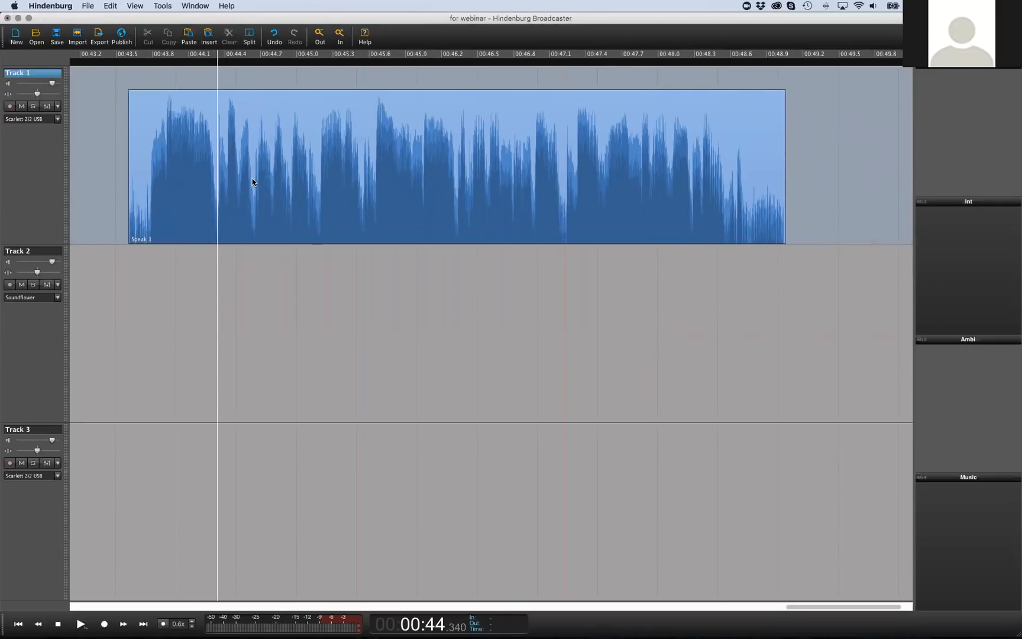
# Import Speak 2.wav into Track 1 just after the end of the Speak 1 clip, at about 00:49.1
pyautogui.click(794, 173)
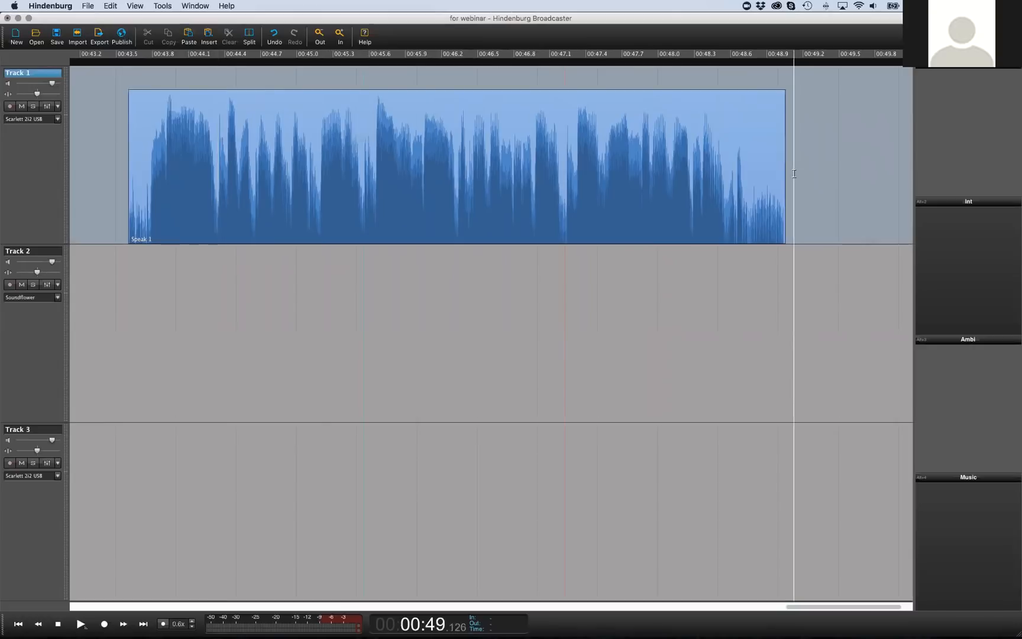
pyautogui.hscroll(10, 793, 173)
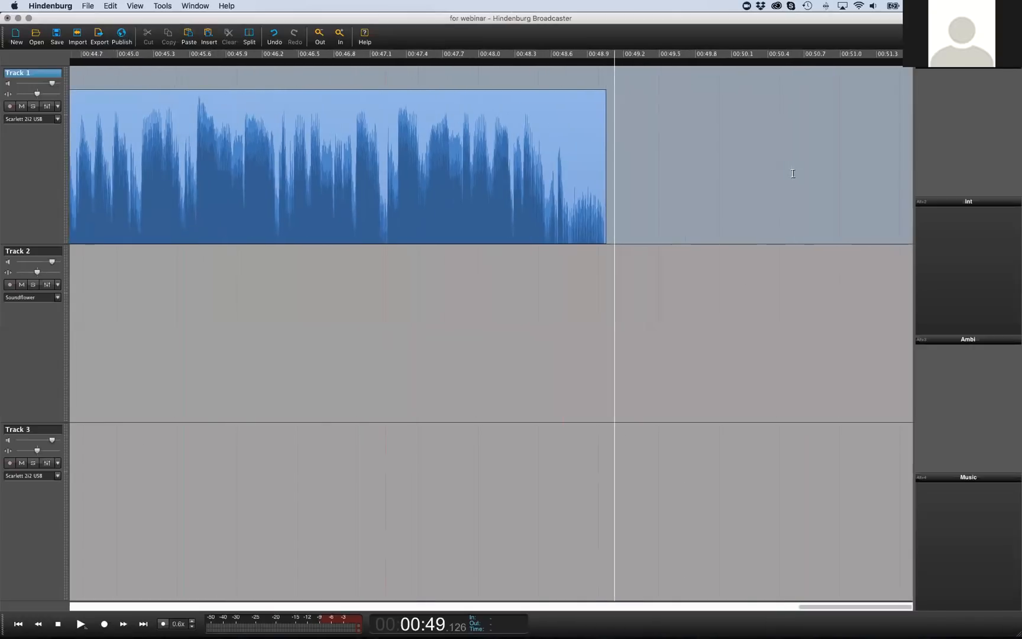
pyautogui.click(79, 43)
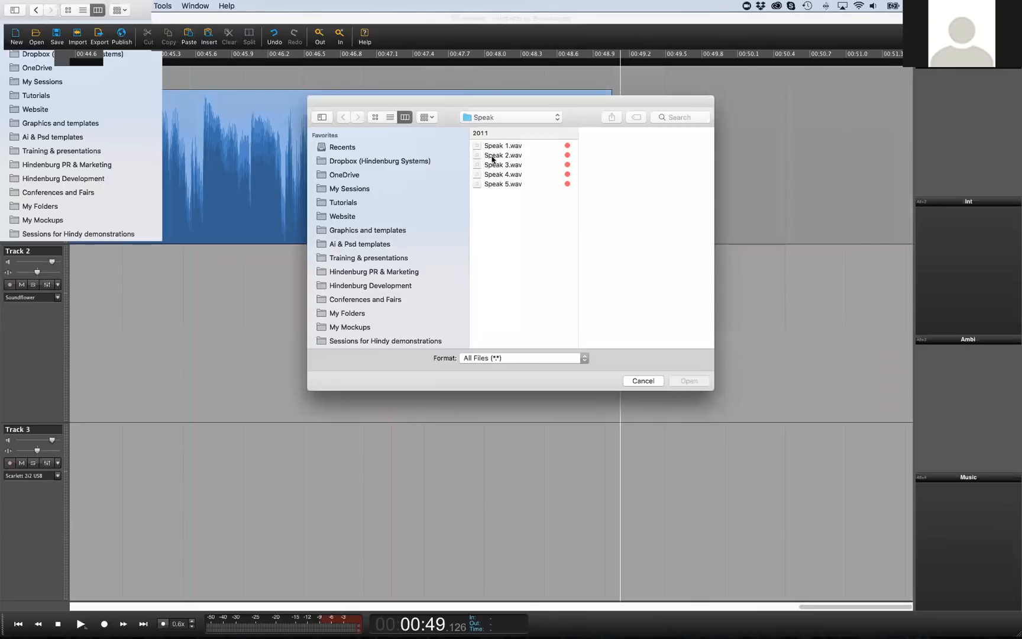
pyautogui.click(492, 156)
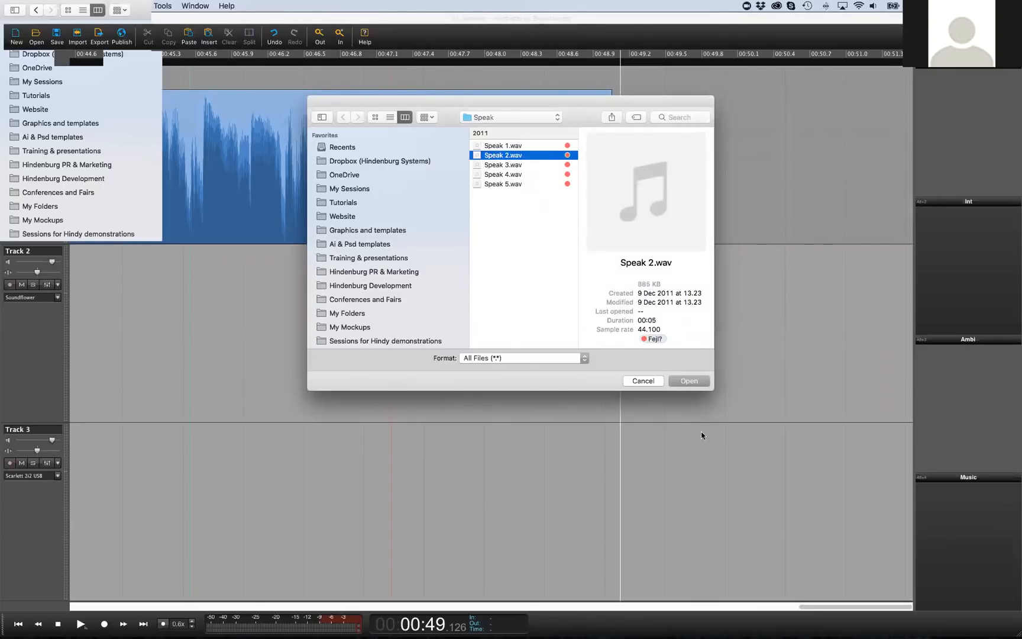
pyautogui.click(685, 381)
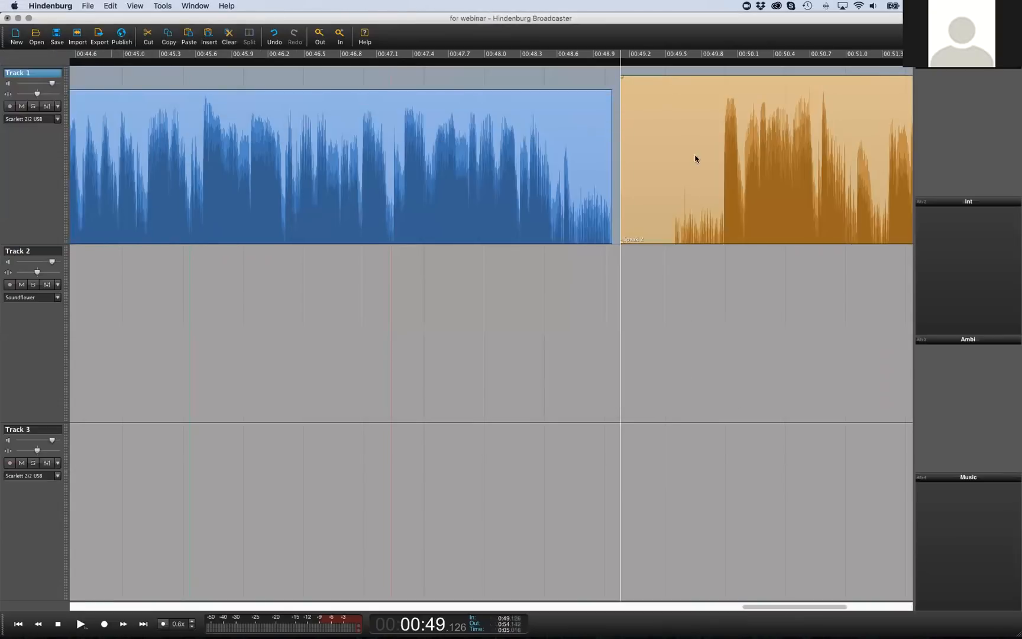
pyautogui.scroll(-3, 692, 161)
pyautogui.hscroll(4, 681, 161)
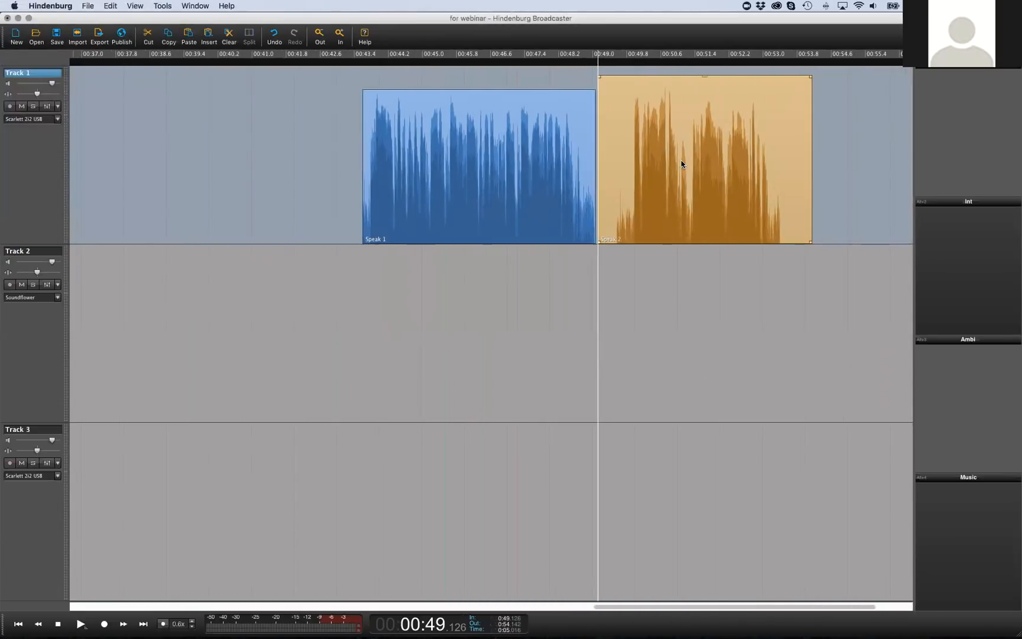
# Try trimming the start of the Speak 2 clip to about 00:52.5 and extend it back to its full length
pyautogui.click(514, 222)
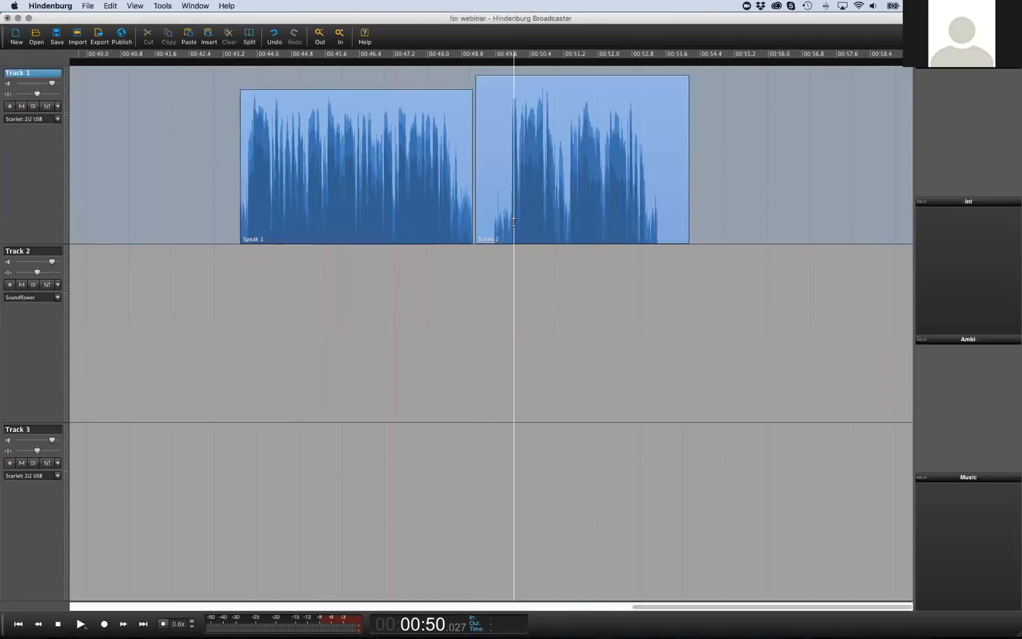
pyautogui.click(557, 122)
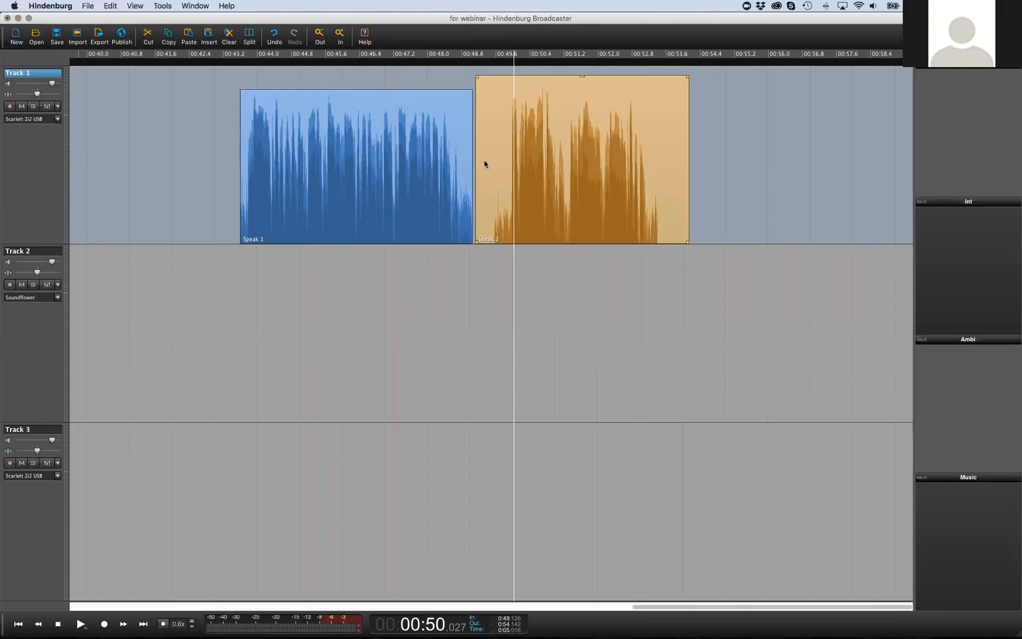
pyautogui.moveTo(477, 161); pyautogui.dragTo(619, 168)
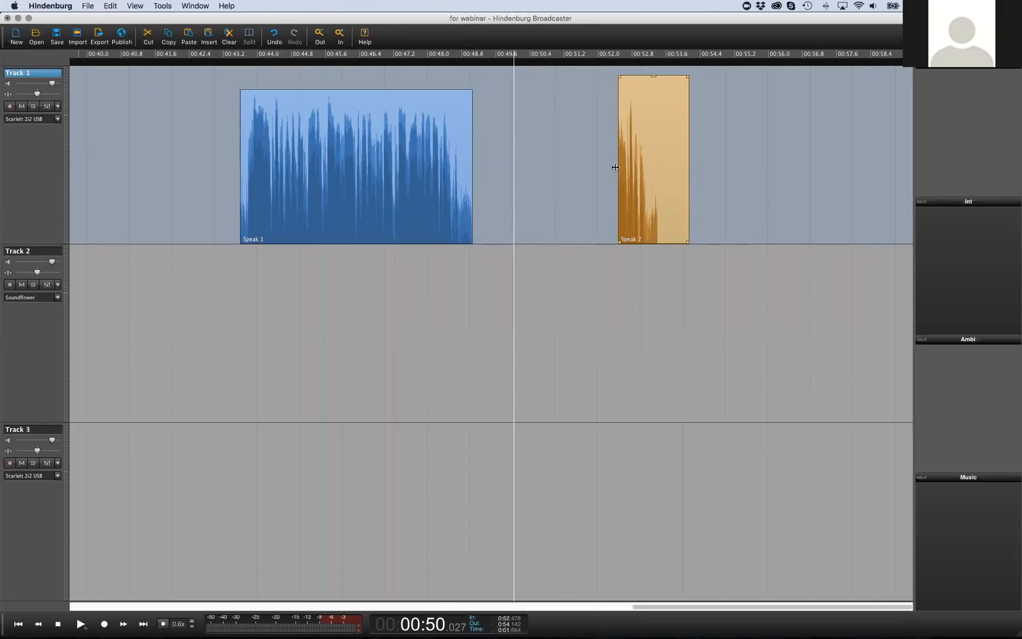
pyautogui.moveTo(619, 169); pyautogui.dragTo(462, 175)
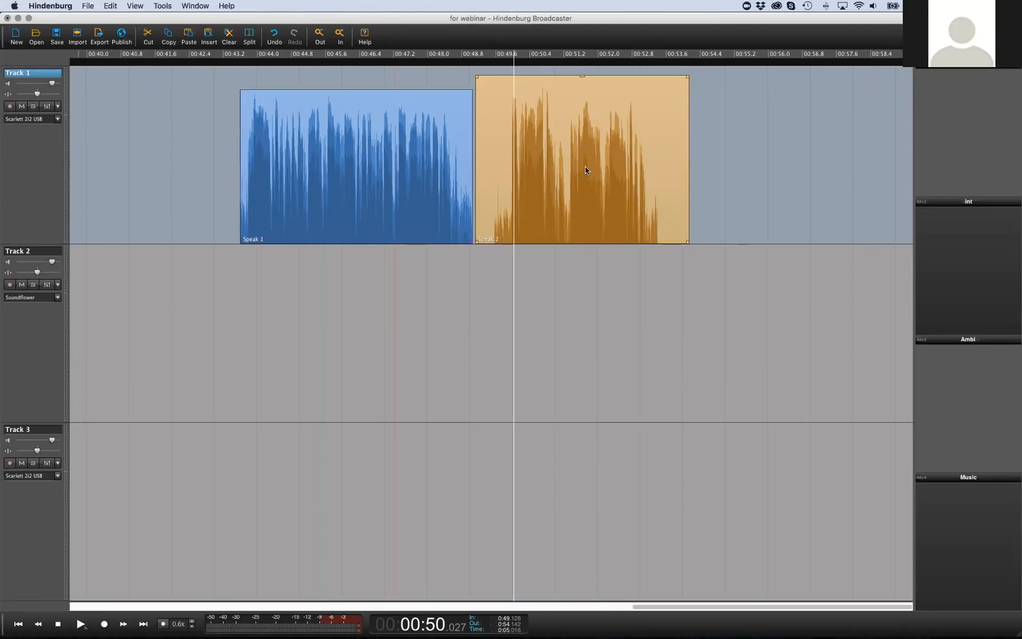
pyautogui.moveTo(685, 161); pyautogui.dragTo(748, 191)
# Try the gain, edge trim, fade-in and fade-out handles on the Speak 1 clip and return them to their original settings
pyautogui.click(331, 180)
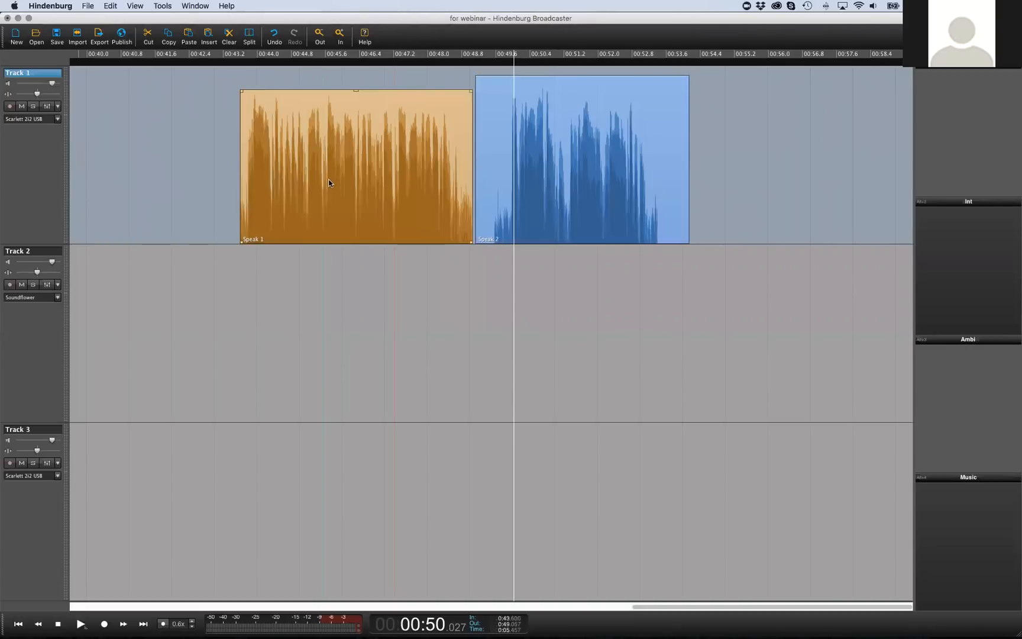
pyautogui.scroll(3, 331, 185)
pyautogui.hscroll(-4, 333, 179)
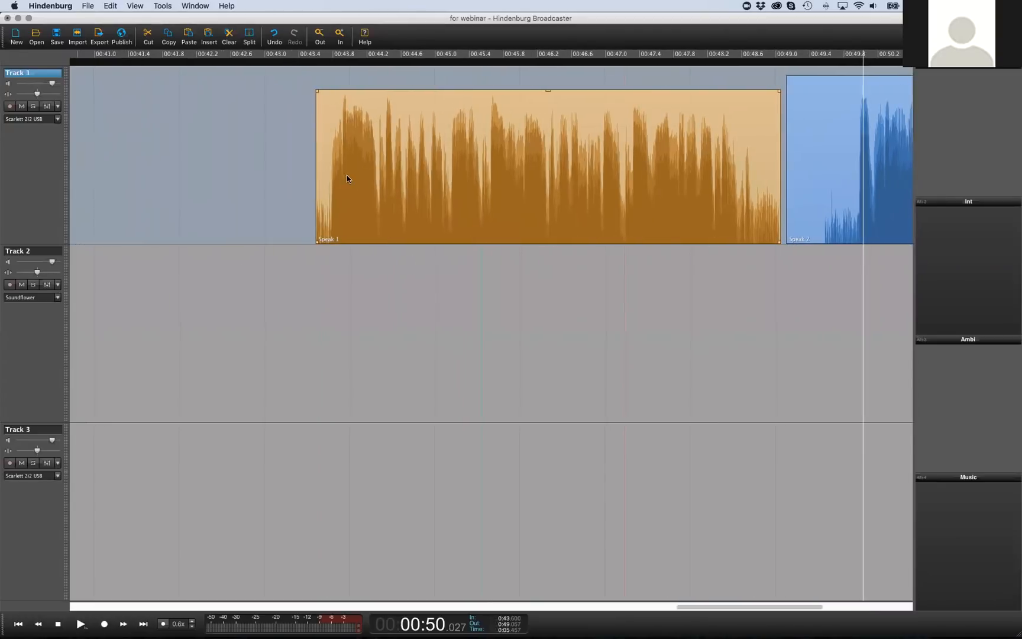
pyautogui.hscroll(4, 347, 175)
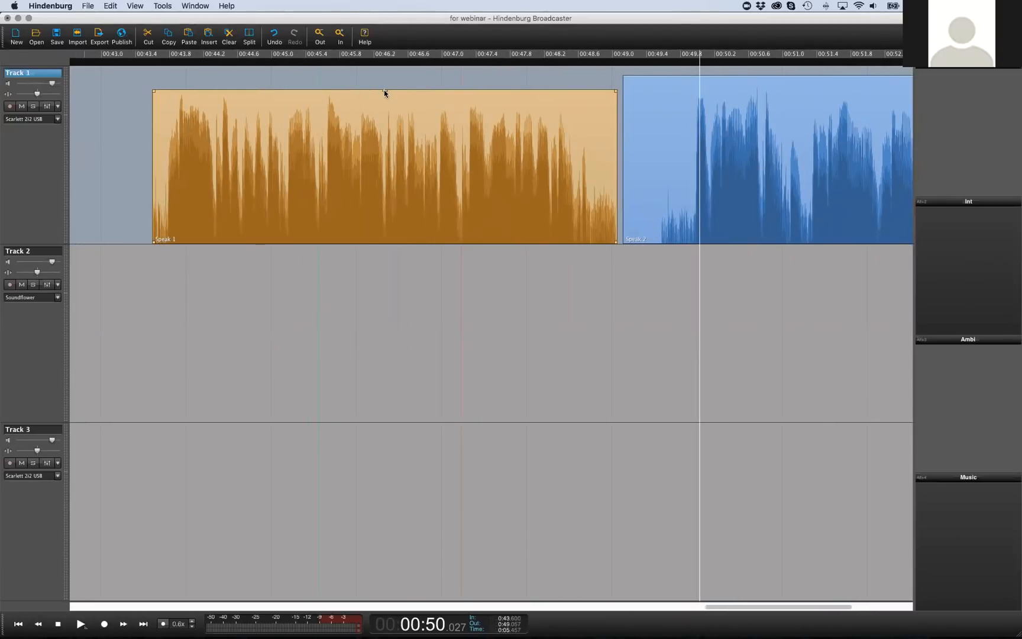
pyautogui.moveTo(384, 91)
pyautogui.mouseDown()
pyautogui.moveTo(381, 116)
pyautogui.moveTo(391, 80)
pyautogui.mouseUp()
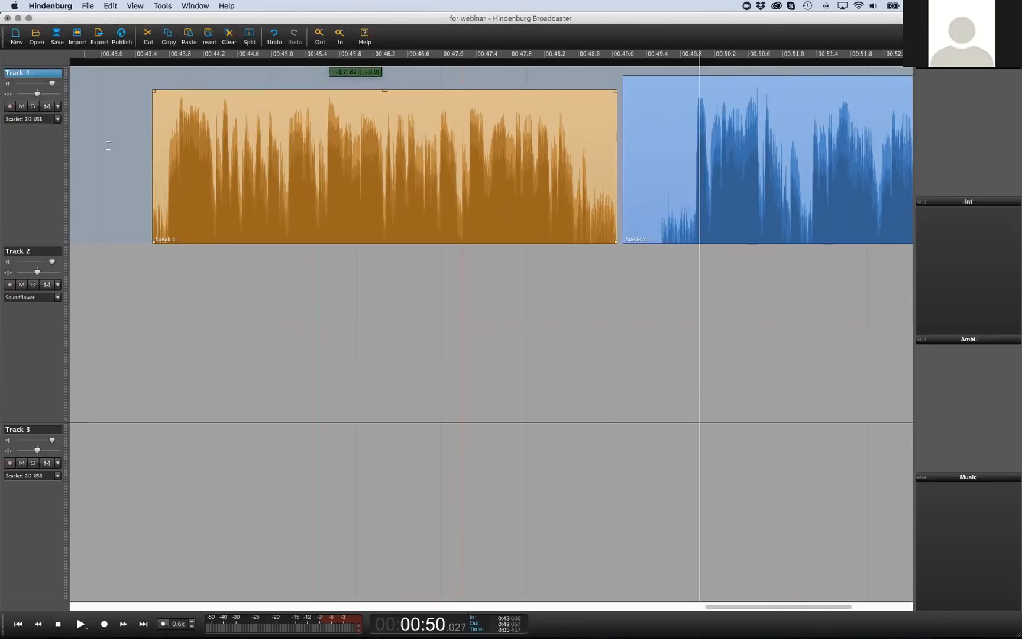
pyautogui.moveTo(154, 136)
pyautogui.mouseDown()
pyautogui.moveTo(203, 137)
pyautogui.moveTo(152, 148)
pyautogui.mouseUp()
pyautogui.moveTo(155, 93); pyautogui.dragTo(222, 100)
pyautogui.moveTo(615, 94); pyautogui.dragTo(646, 103)
pyautogui.moveTo(224, 93); pyautogui.dragTo(138, 99)
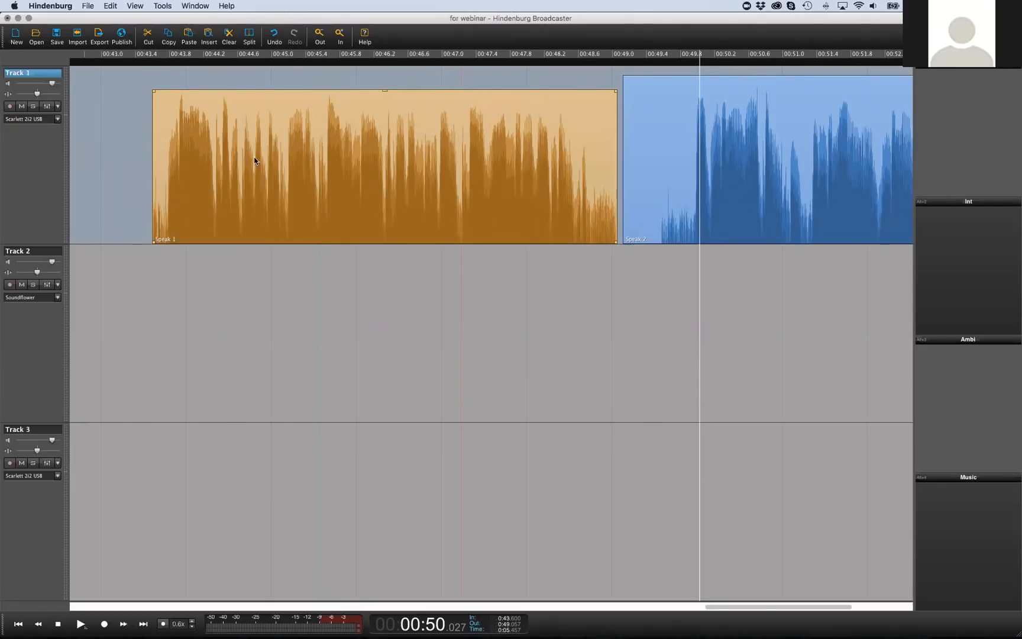
# Cut the Speak 1 clip out of Track 1 and undo the cut
pyautogui.rightClick(287, 116)
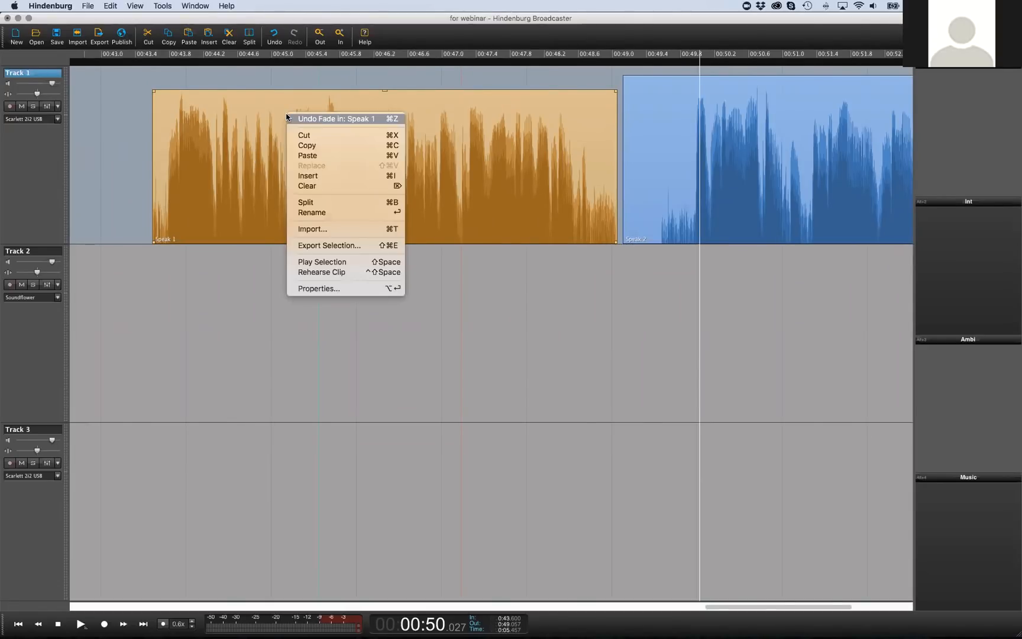
pyautogui.click(314, 136)
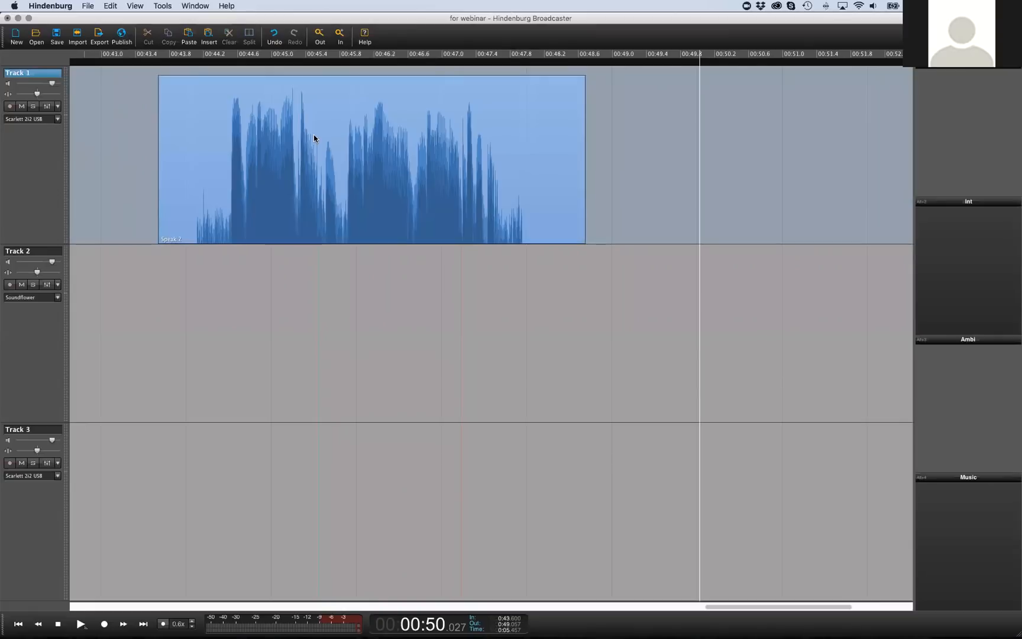
pyautogui.click(276, 39)
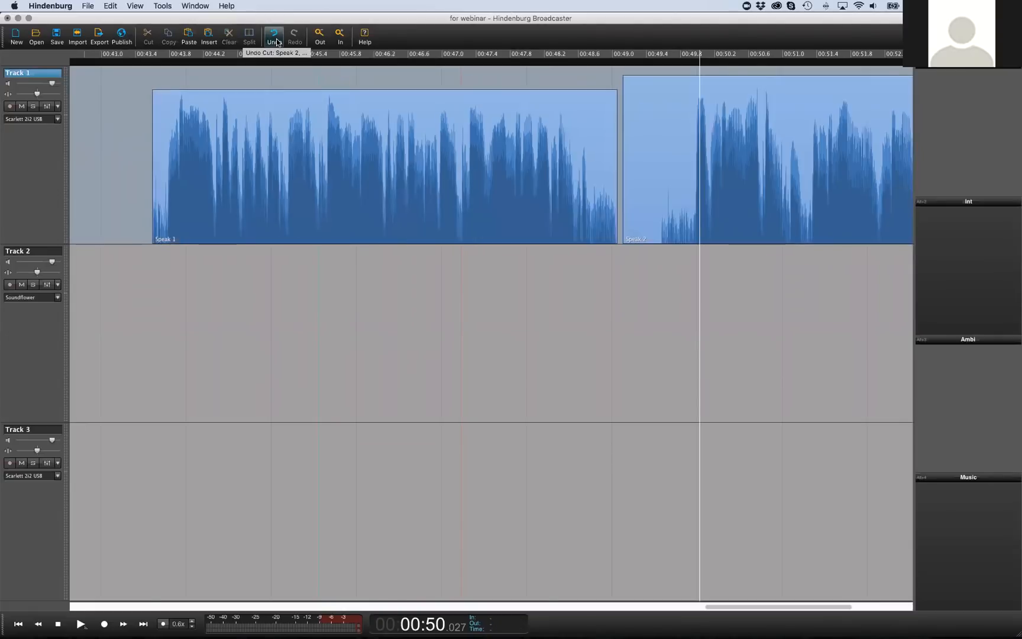
pyautogui.click(354, 204)
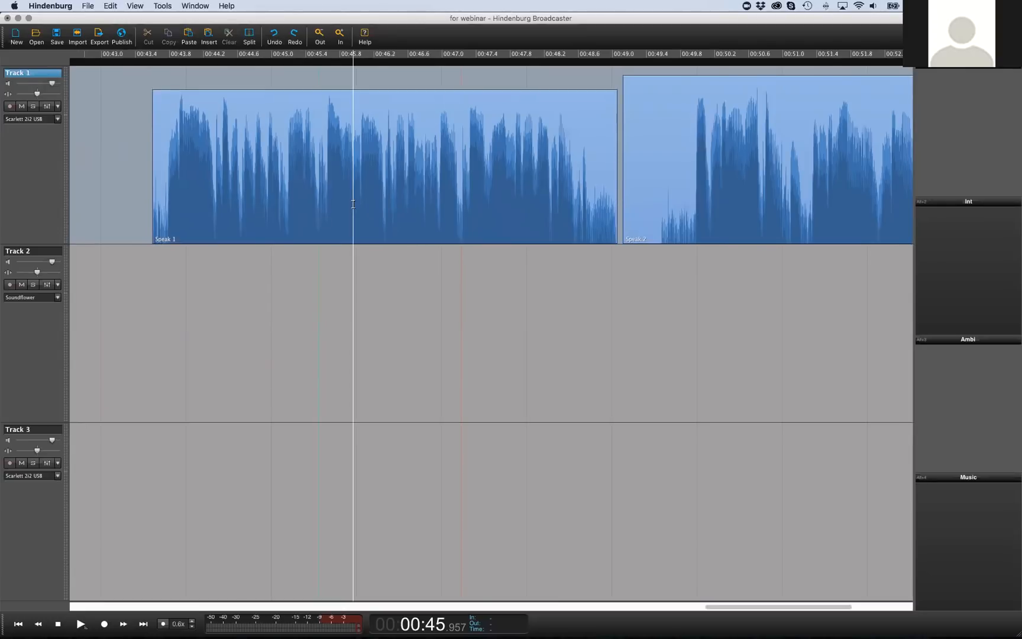
pyautogui.click(325, 219)
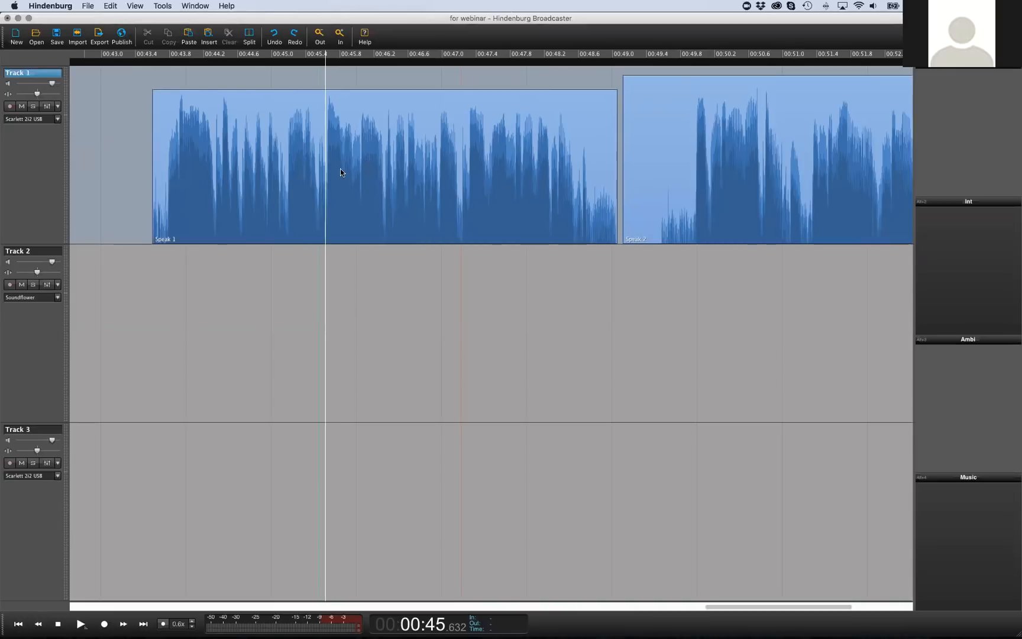
pyautogui.scroll(1, 318, 199)
pyautogui.scroll(1, 317, 201)
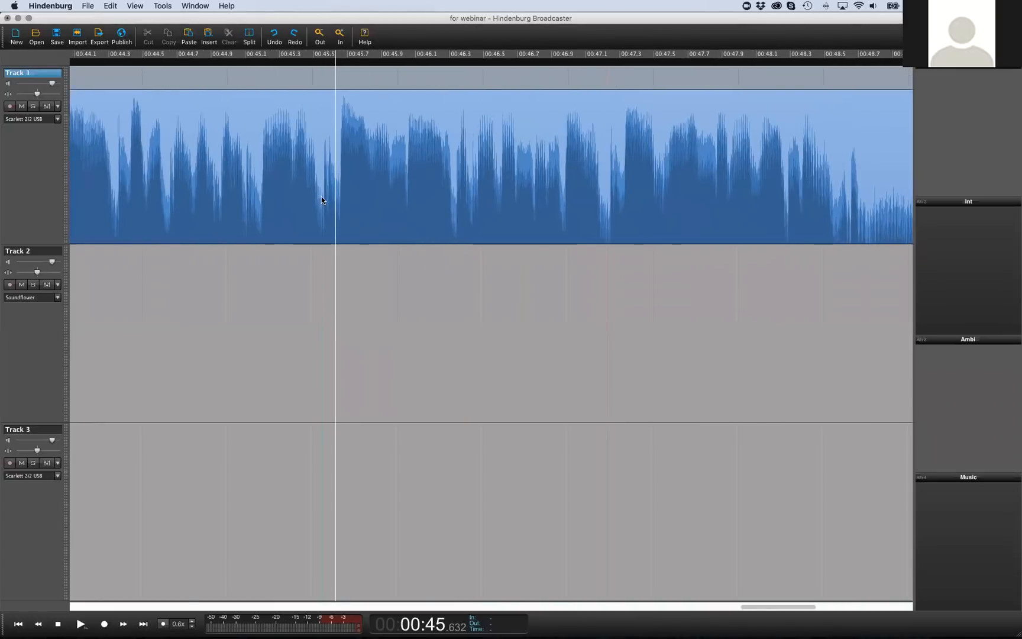
pyautogui.scroll(-2, 322, 196)
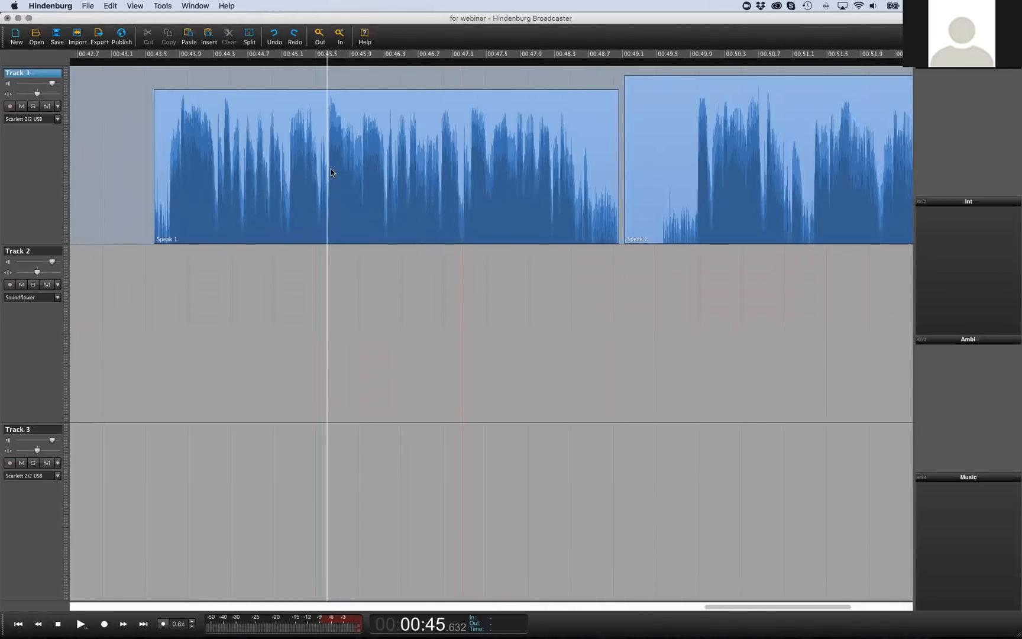
pyautogui.click(289, 215)
pyautogui.click(323, 216)
pyautogui.click(390, 220)
pyautogui.click(440, 223)
pyautogui.click(465, 224)
pyautogui.click(415, 228)
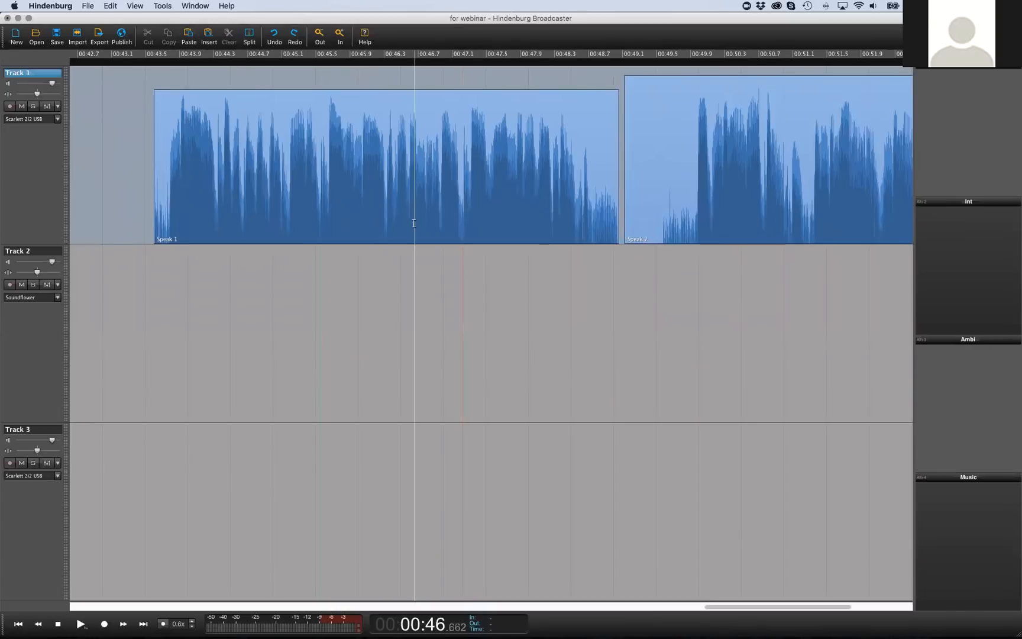
# Split the Speak 1 clip at 00:45.168, with no time range selected
pyautogui.click(384, 220)
pyautogui.click(338, 222)
pyautogui.moveTo(315, 223); pyautogui.dragTo(312, 223)
pyautogui.click(275, 223)
pyautogui.click(288, 223)
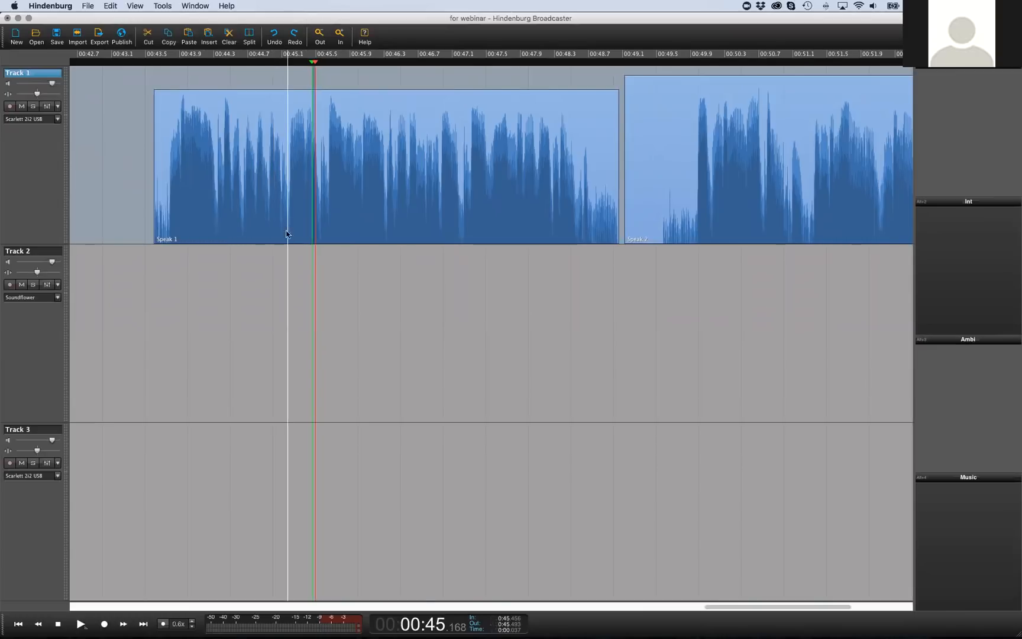
pyautogui.press('Escape')
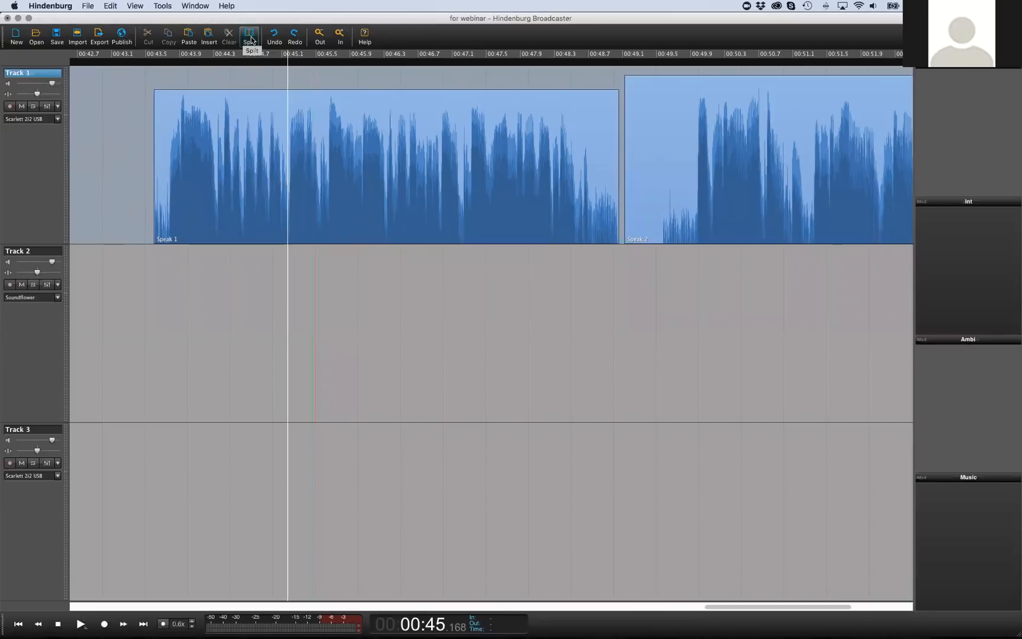
pyautogui.click(251, 40)
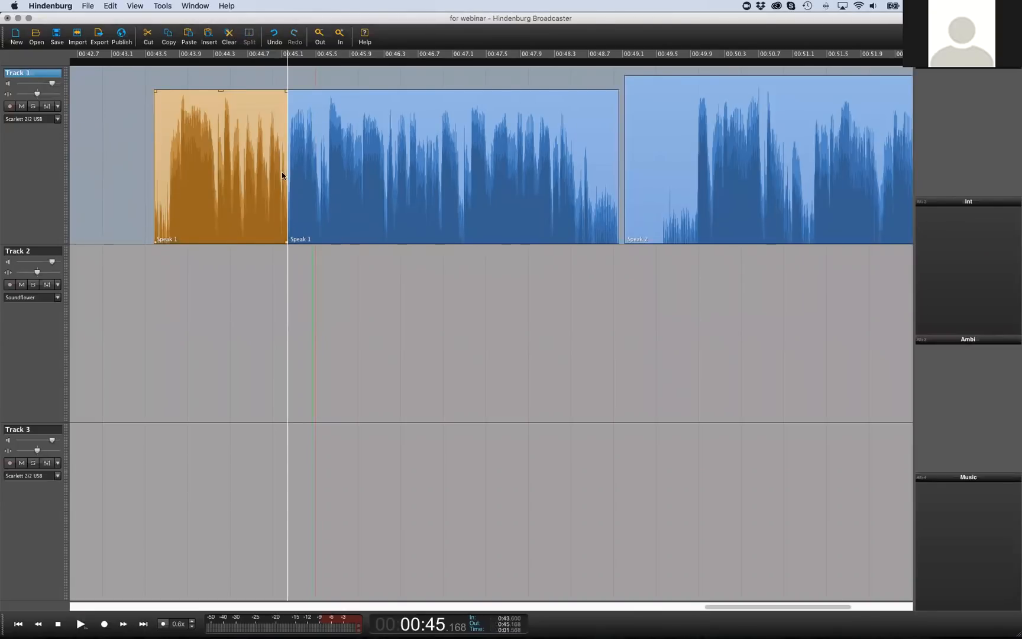
# Cut the first part of the split Speak 1 clip out of Track 1
pyautogui.click(330, 155)
pyautogui.click(249, 149)
pyautogui.click(343, 151)
pyautogui.click(217, 142)
pyautogui.rightClick(242, 150)
pyautogui.click(261, 171)
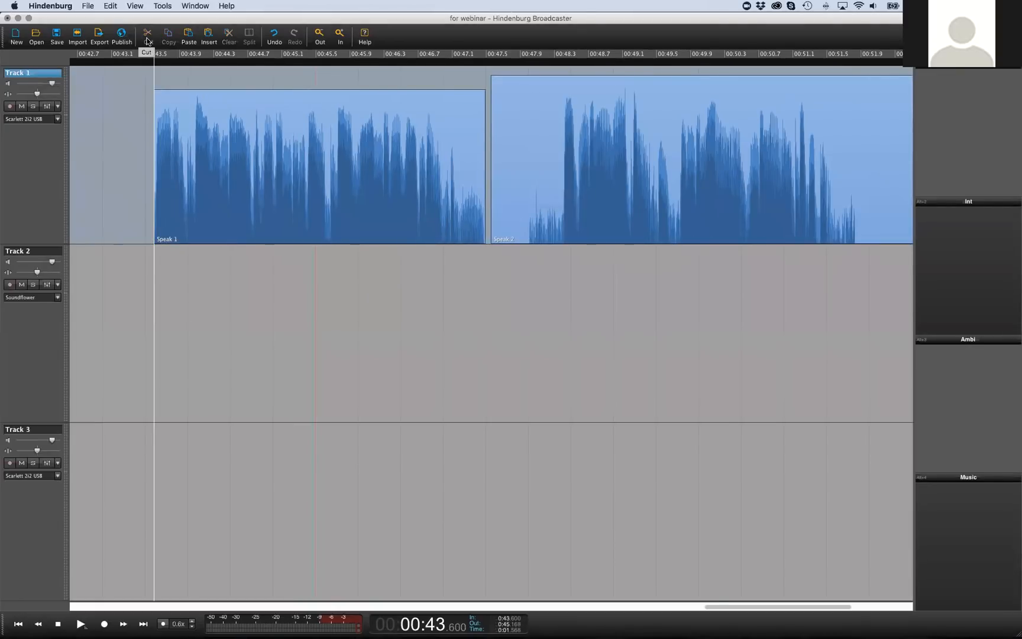
pyautogui.press('super+z')
pyautogui.click(201, 131)
pyautogui.press('super+x')
# Split the remaining Speak 1 clip at 00:44.756 and cut its second part out of the track
pyautogui.click(253, 214)
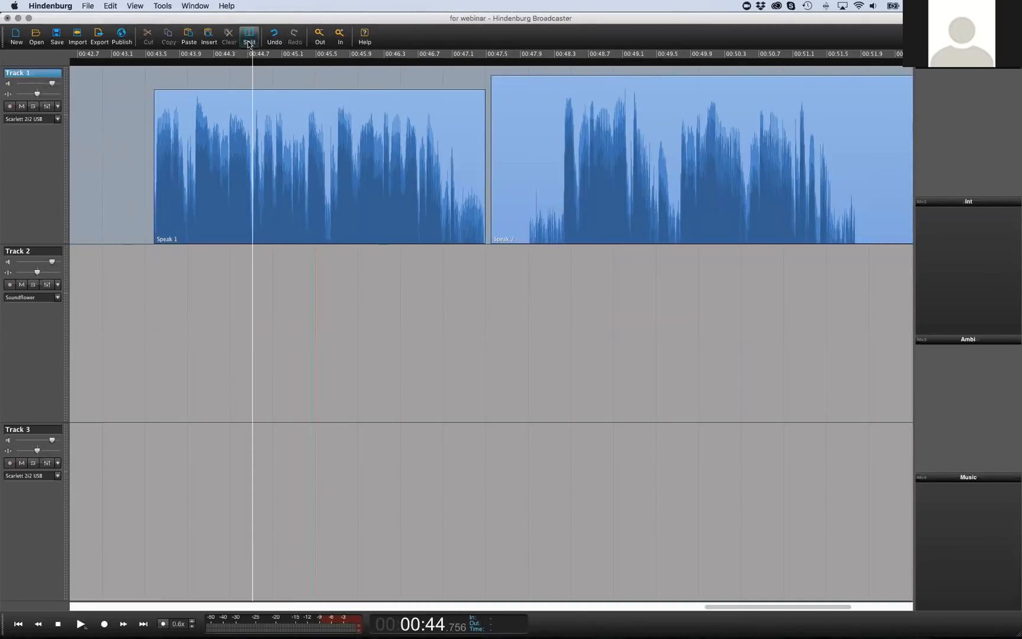
pyautogui.click(249, 42)
pyautogui.click(309, 116)
pyautogui.click(237, 126)
pyautogui.click(297, 128)
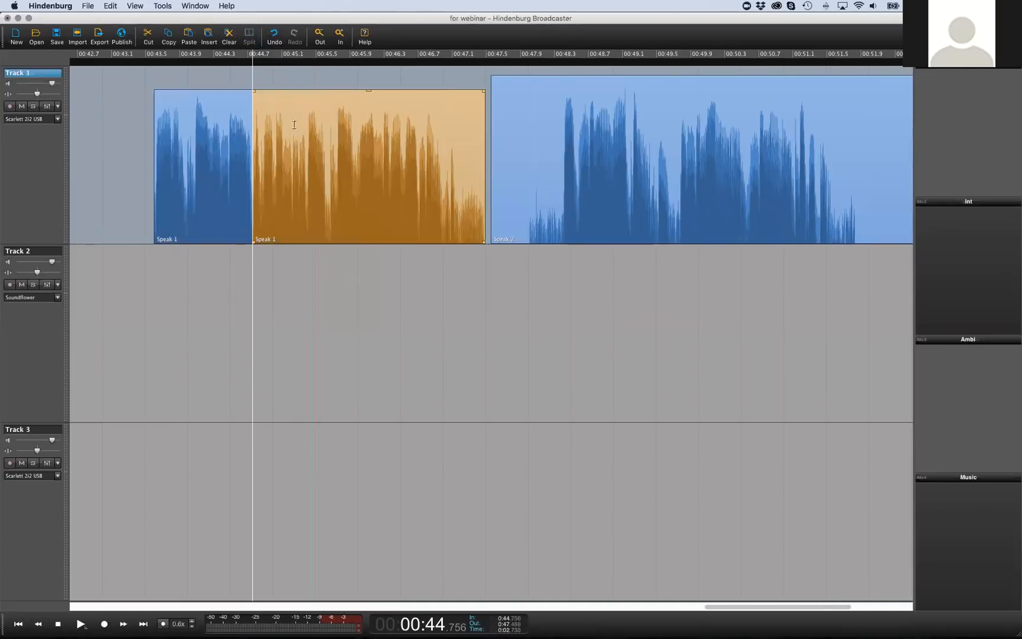
pyautogui.click(148, 36)
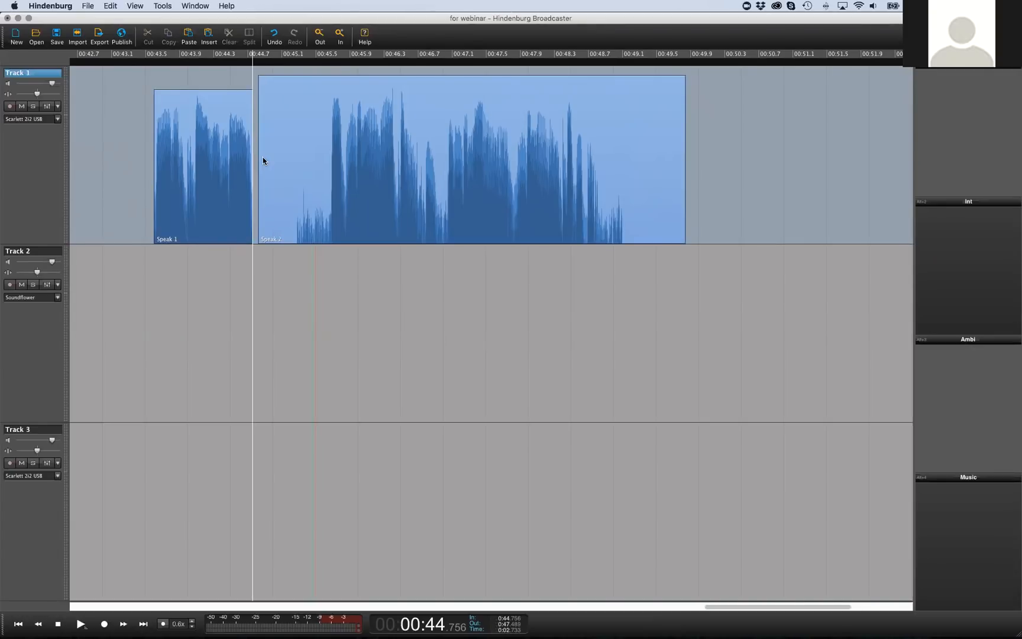
# Undo both cuts and the second split so only the first split of Speak 1 is left
pyautogui.press('super+z')
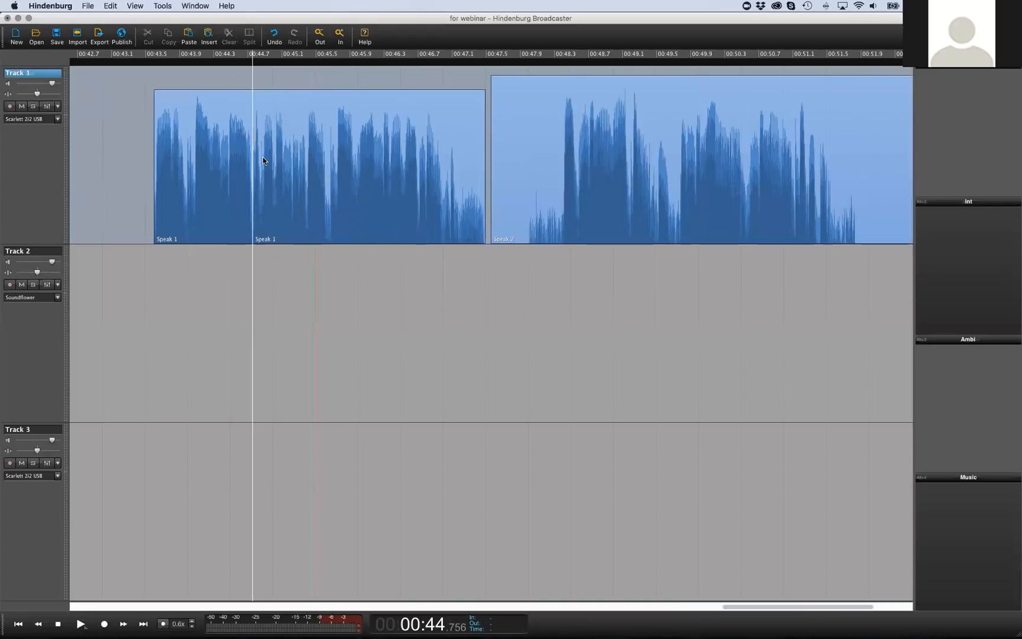
pyautogui.press('super+z')
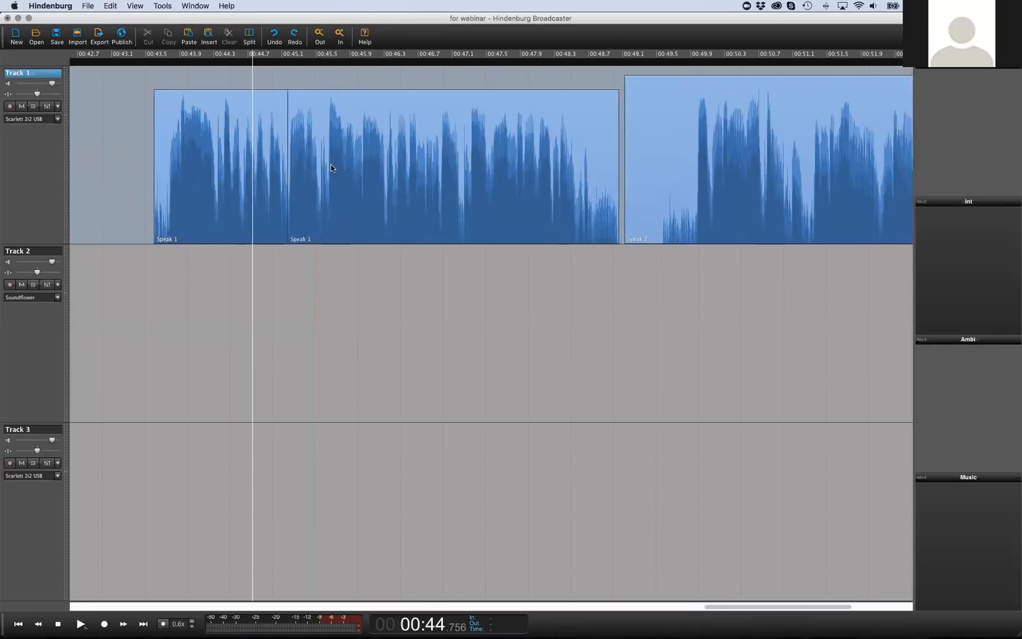
# Undo the remaining split of Speak 1 and select the restored whole clip on Track 1
pyautogui.press('super+z')
pyautogui.click(323, 200)
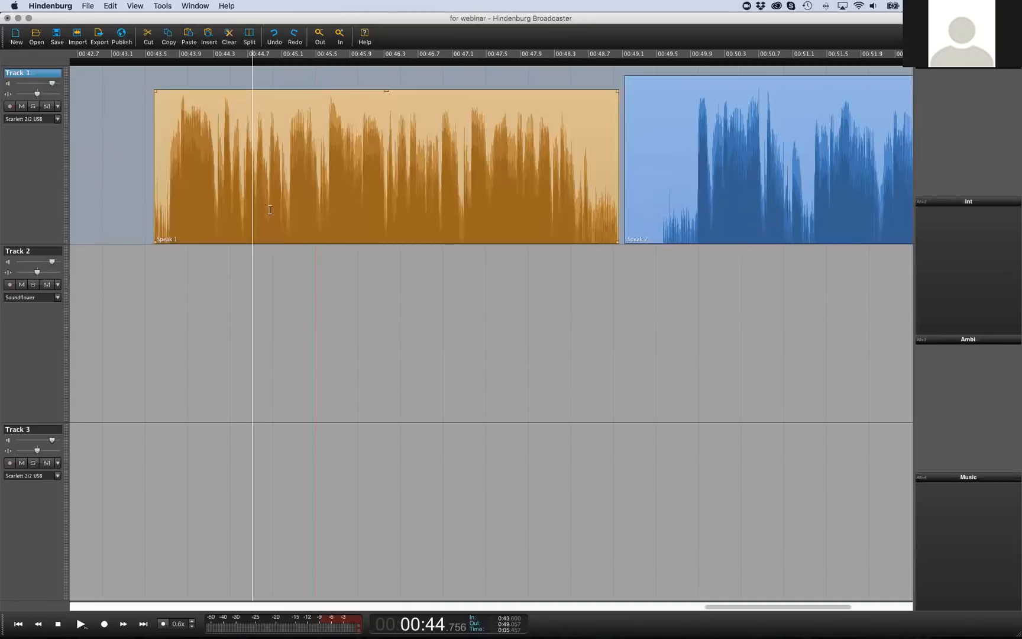
# Split the Speak 1 clip at 00:44.637, 00:45.193, 00:46.318 and 00:47.218
pyautogui.click(243, 219)
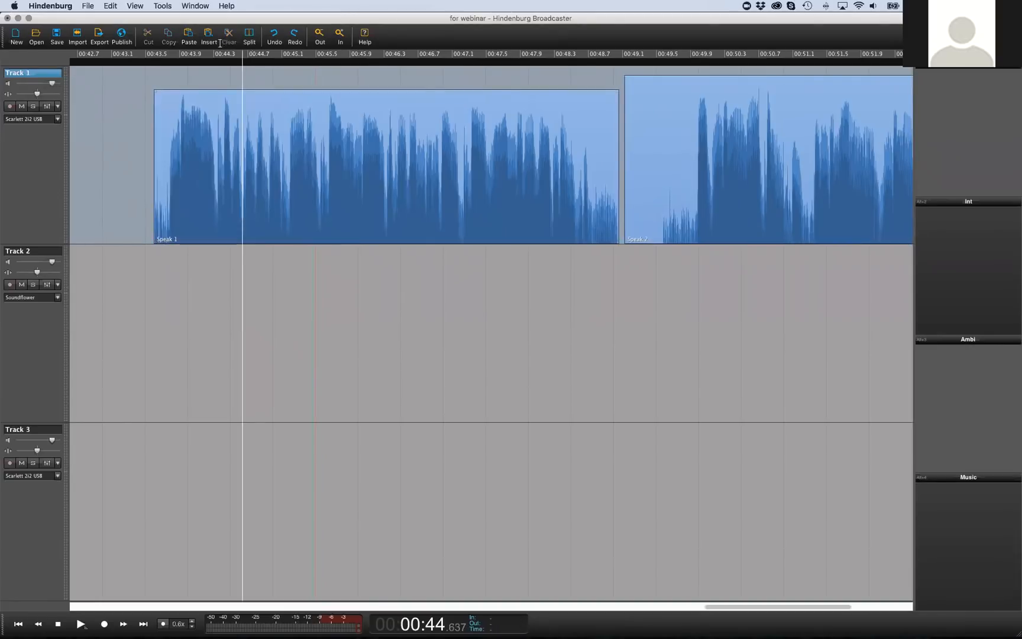
pyautogui.click(249, 37)
pyautogui.click(290, 226)
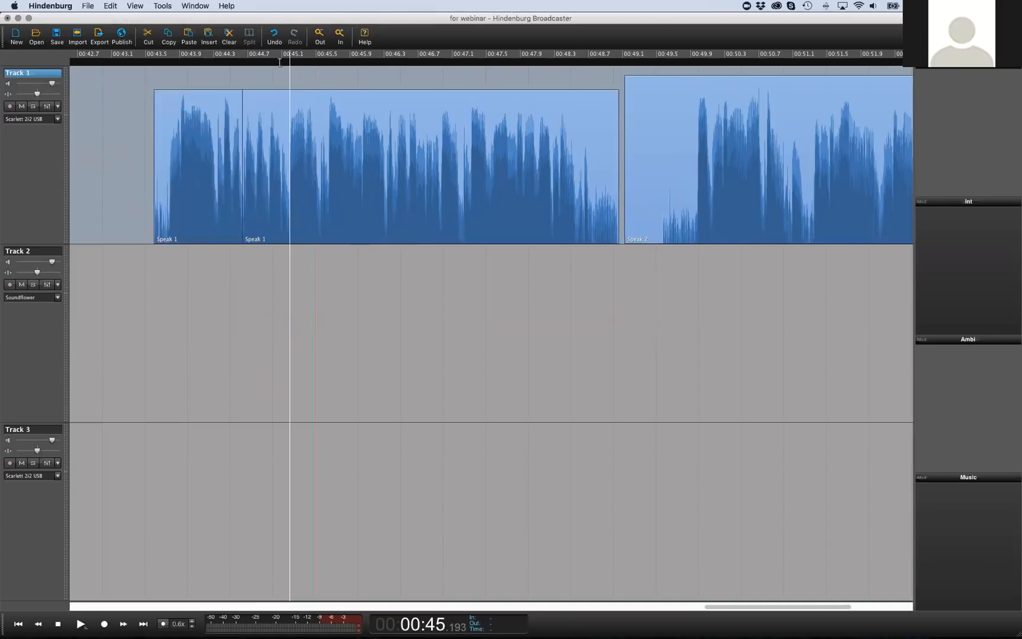
pyautogui.click(249, 37)
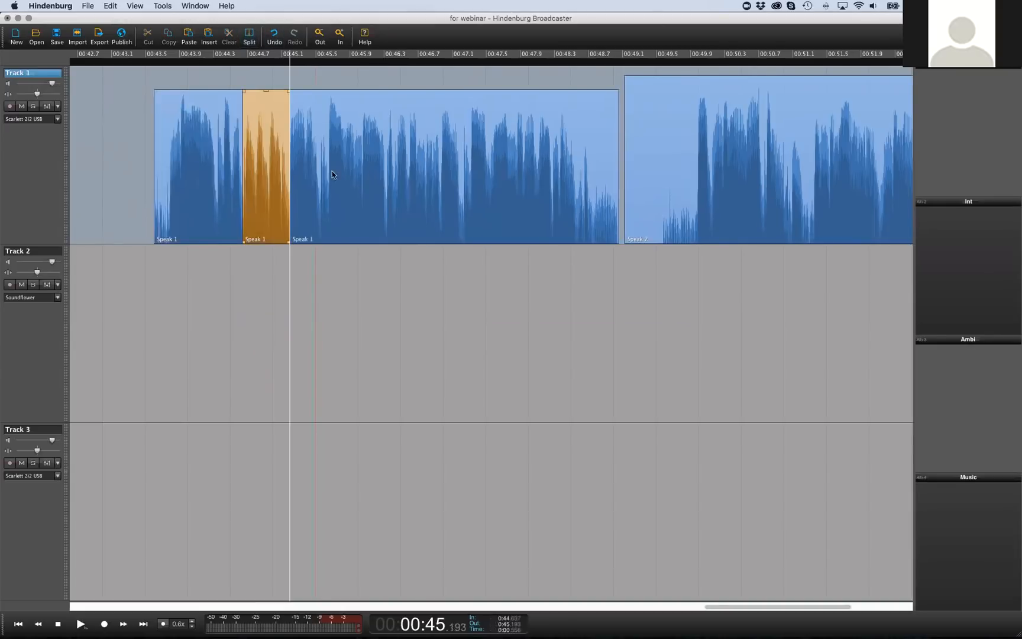
pyautogui.click(385, 218)
pyautogui.click(249, 37)
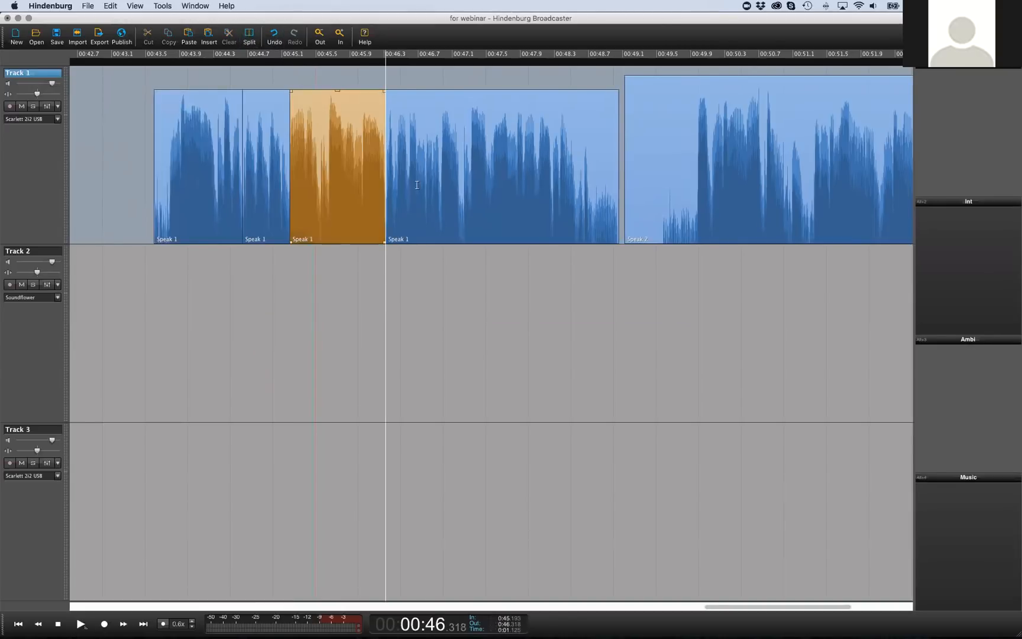
pyautogui.click(462, 220)
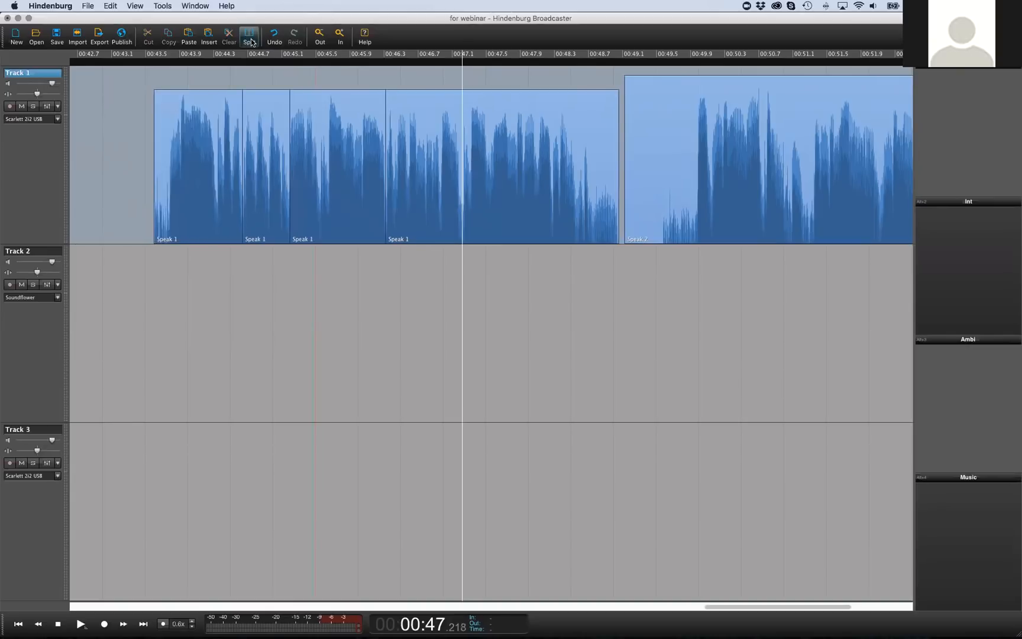
pyautogui.click(248, 40)
# Cut the third piece of the split Speak 1 clip, between 00:45.193 and 00:46.318, out of Track 1 and undo the cut
pyautogui.click(206, 172)
pyautogui.click(254, 174)
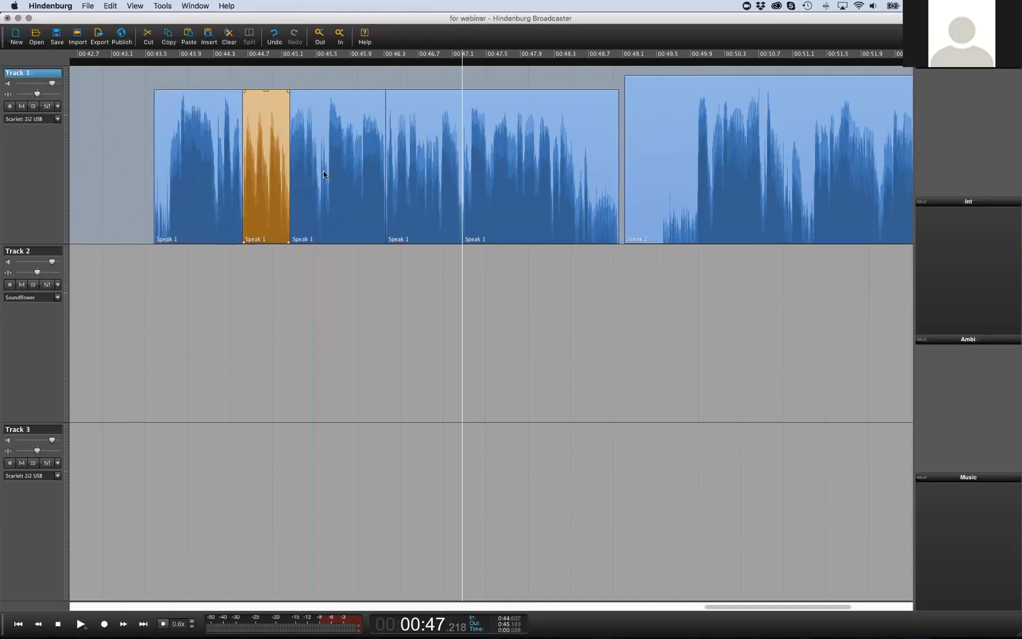
pyautogui.click(355, 172)
pyautogui.click(449, 170)
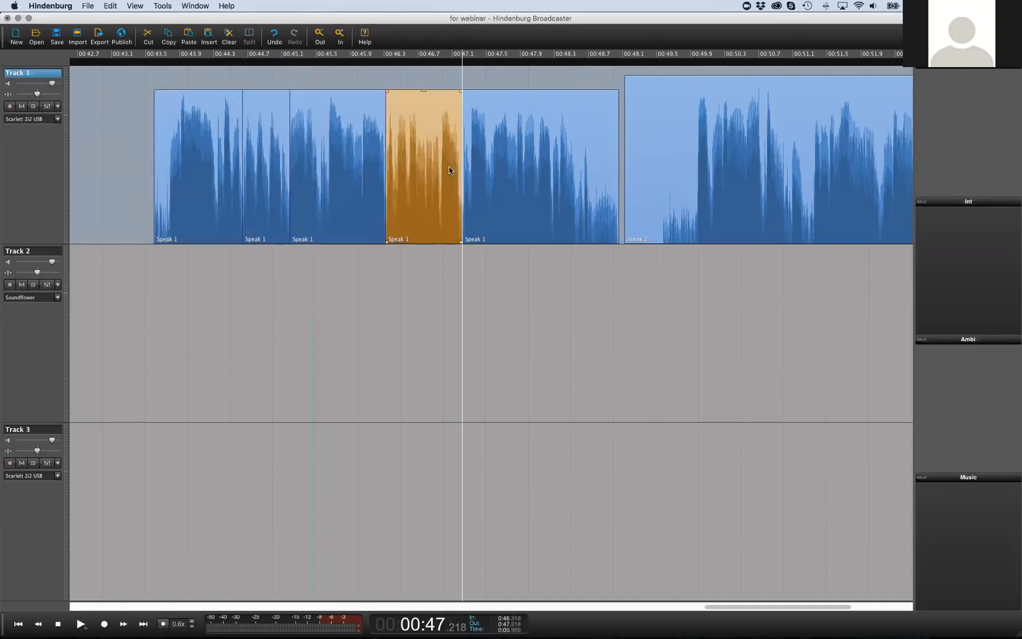
pyautogui.click(356, 173)
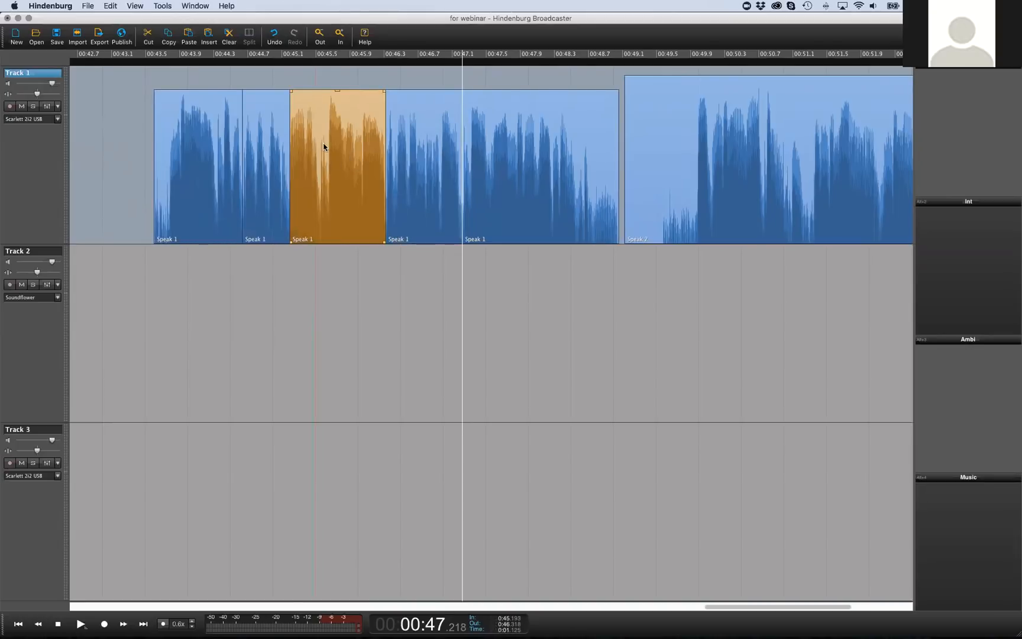
pyautogui.click(149, 36)
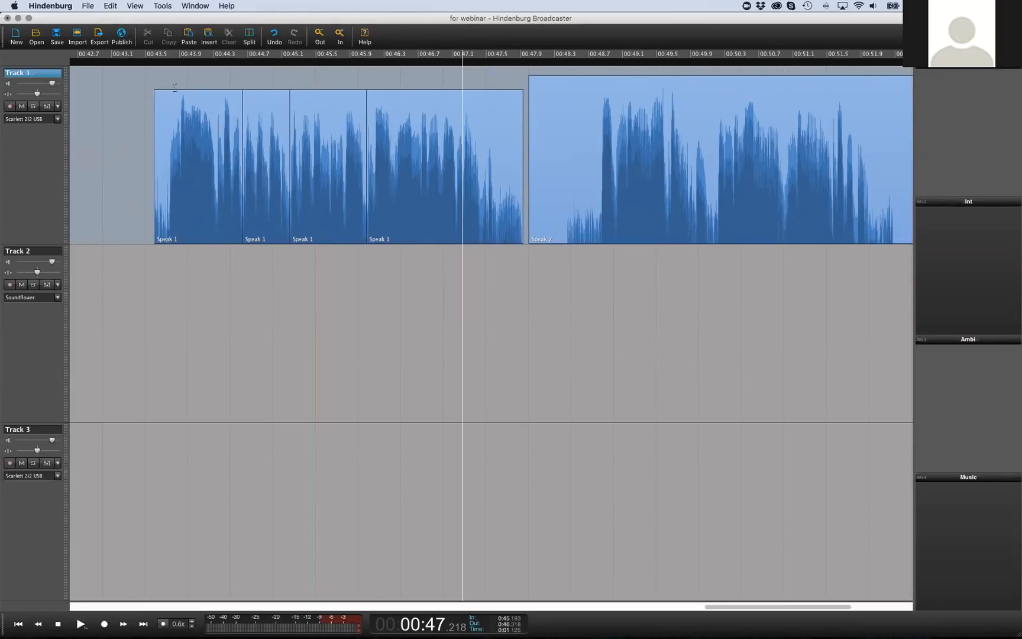
pyautogui.click(274, 37)
# Clear the third Speak 1 piece without closing the gap, select the pieces after the gap, and undo the clearing
pyautogui.click(338, 146)
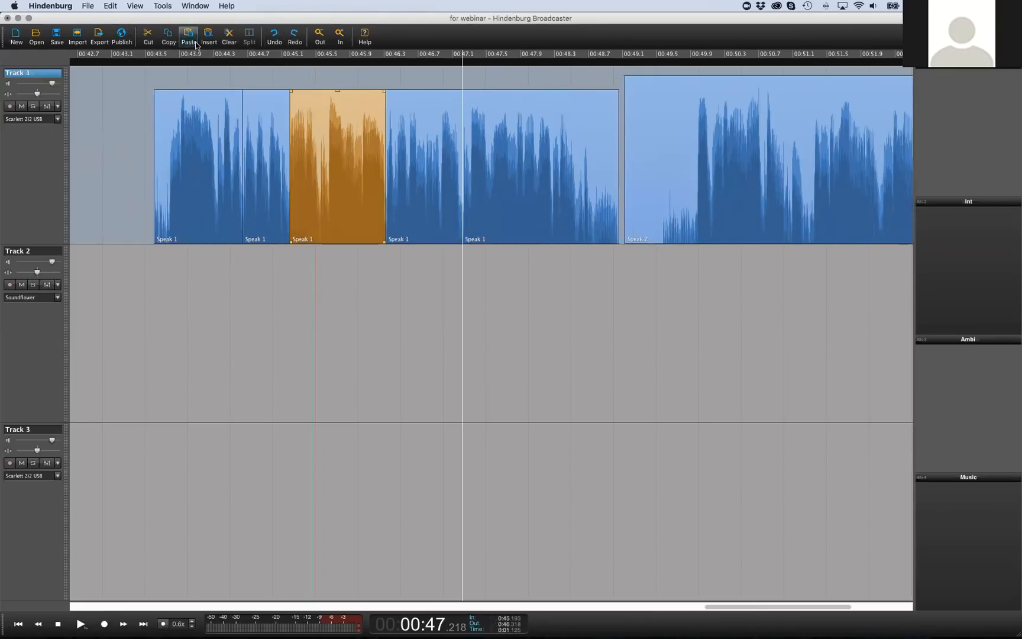
pyautogui.click(231, 39)
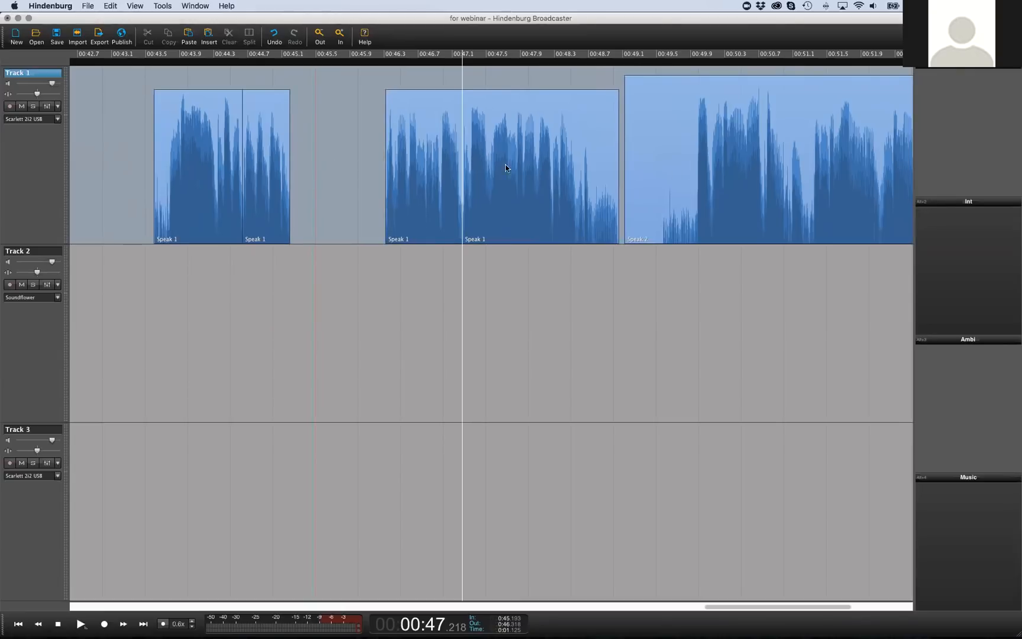
pyautogui.click(536, 156)
pyautogui.click(665, 158)
pyautogui.click(526, 159)
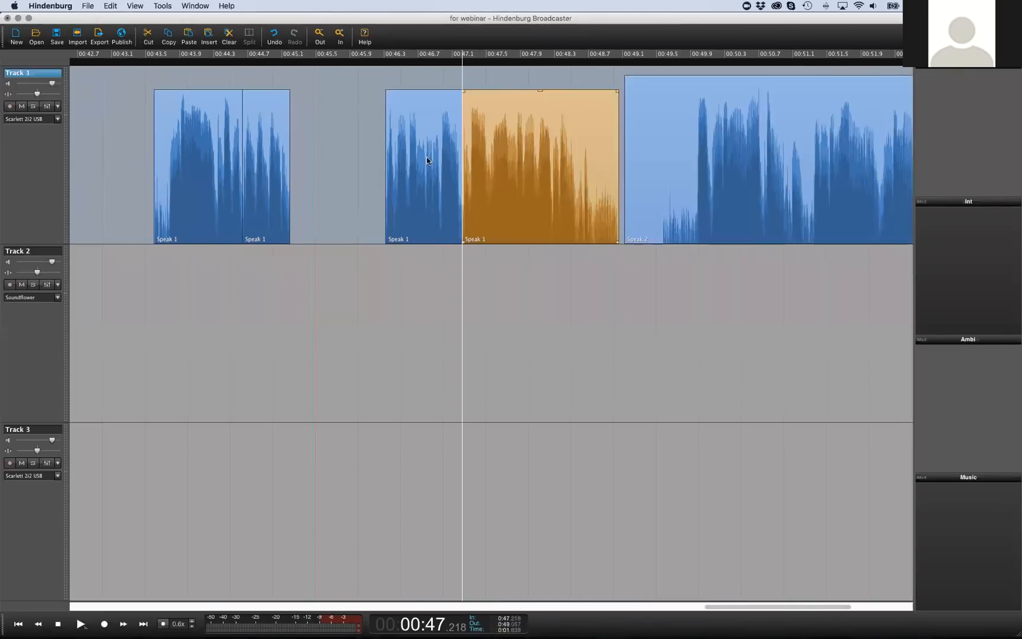
pyautogui.click(427, 157)
pyautogui.click(333, 181)
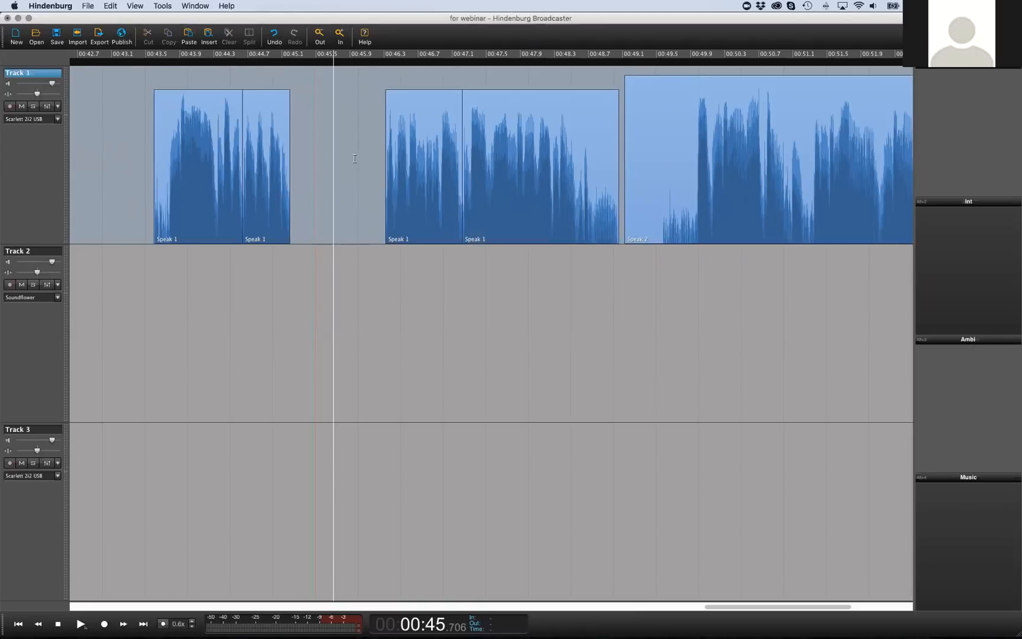
pyautogui.press('super+z')
# Clear the third Speak 1 piece from Track 1 once more and undo the clearing
pyautogui.click(340, 125)
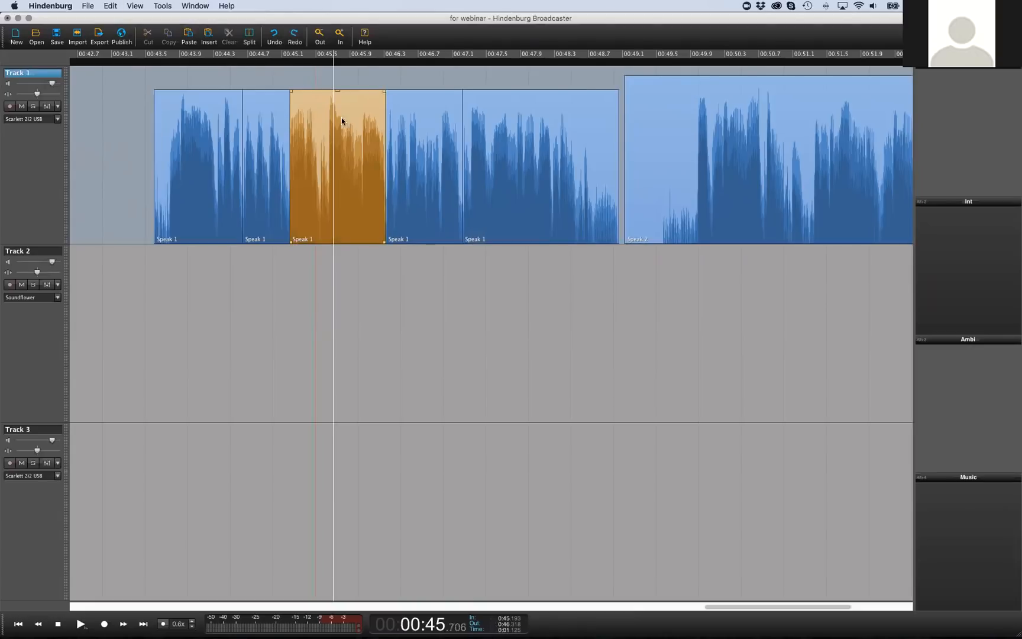
pyautogui.click(229, 37)
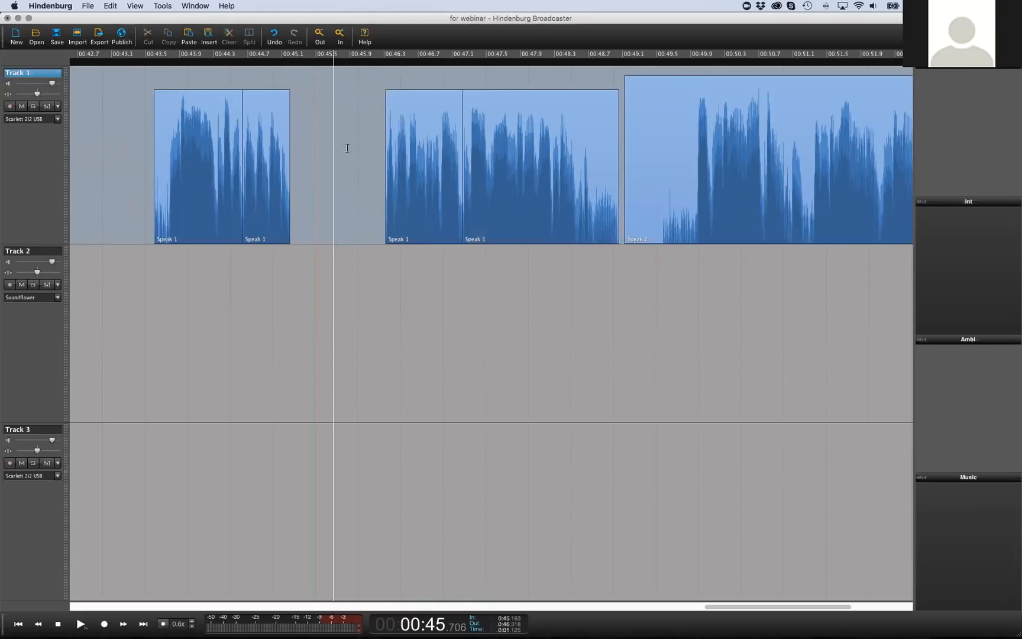
pyautogui.press('super+z')
# Cut the third Speak 1 piece so the following audio moves up, and undo the cut
pyautogui.click(315, 120)
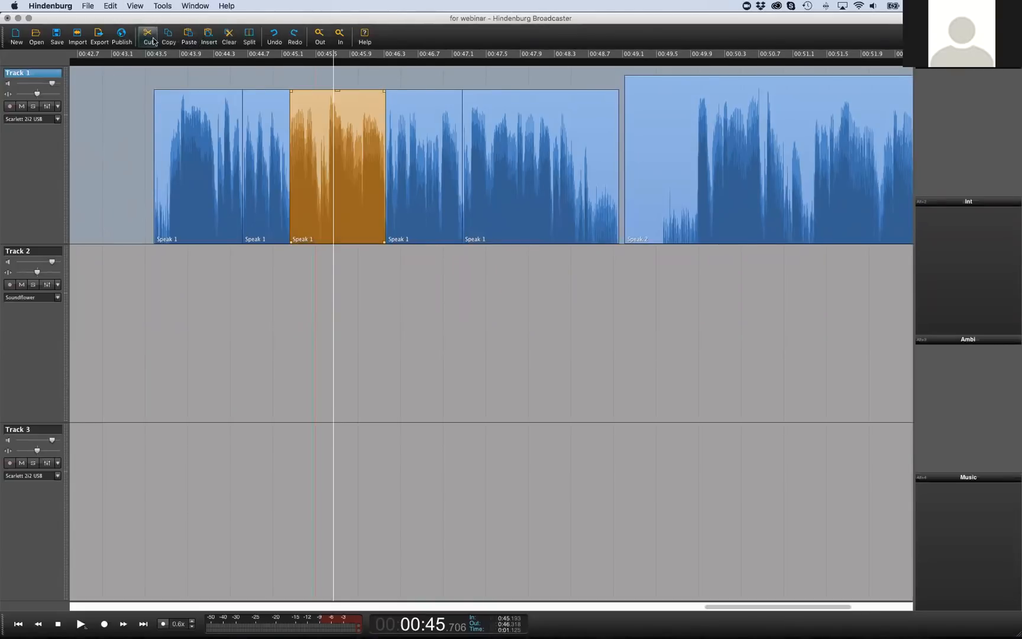
pyautogui.click(146, 37)
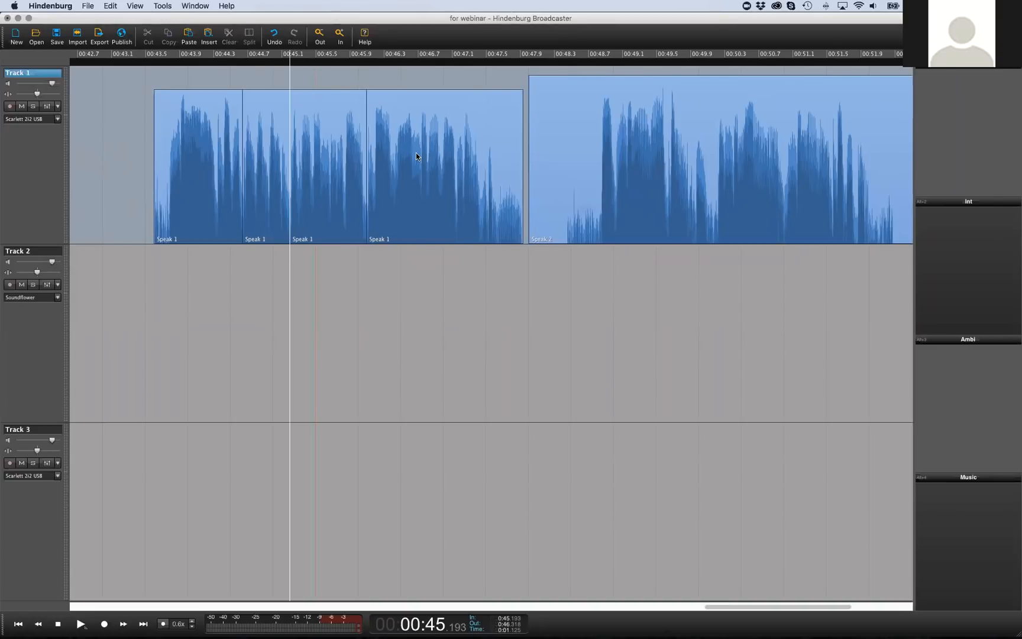
pyautogui.press('super+z')
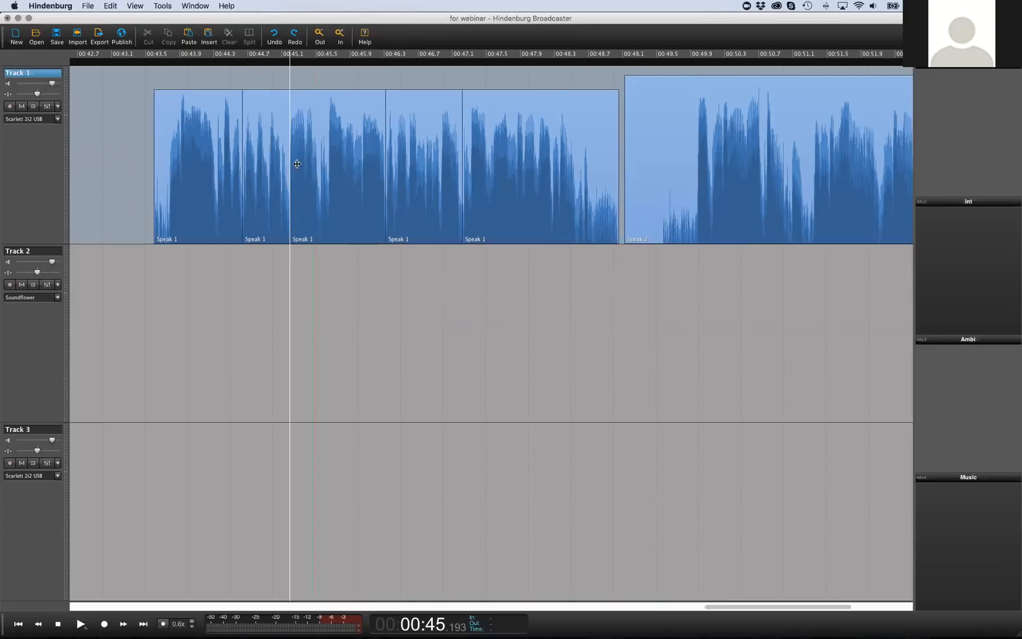
# Undo all four splits of Speak 1 so it is a single clip again
pyautogui.click(265, 207)
pyautogui.click(322, 180)
pyautogui.click(415, 176)
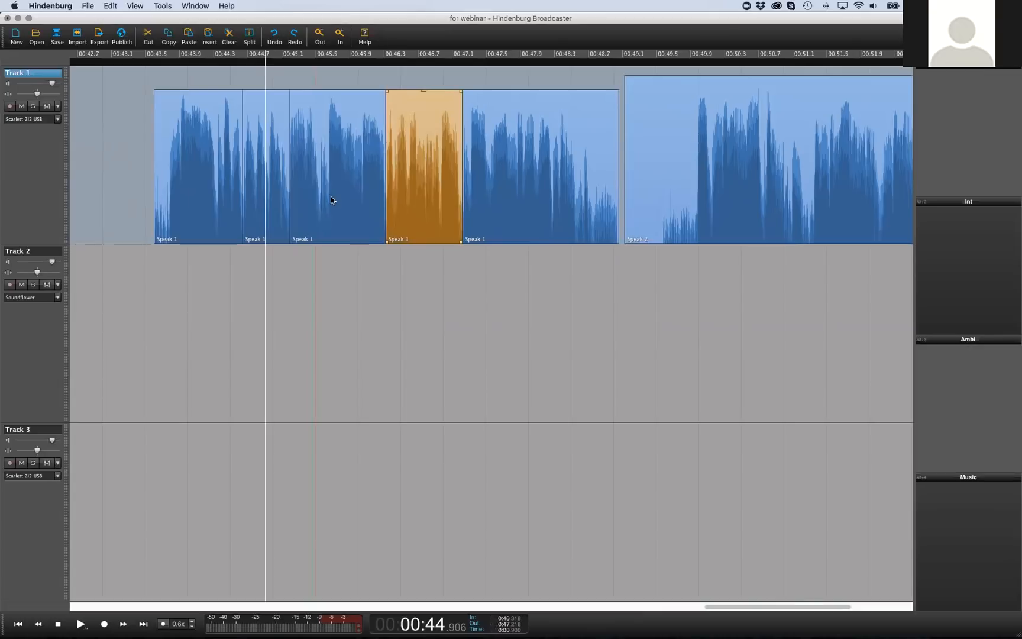
pyautogui.press('super+z')
pyautogui.press('super+z')
pyautogui.press('super+z')
pyautogui.press('super+z')
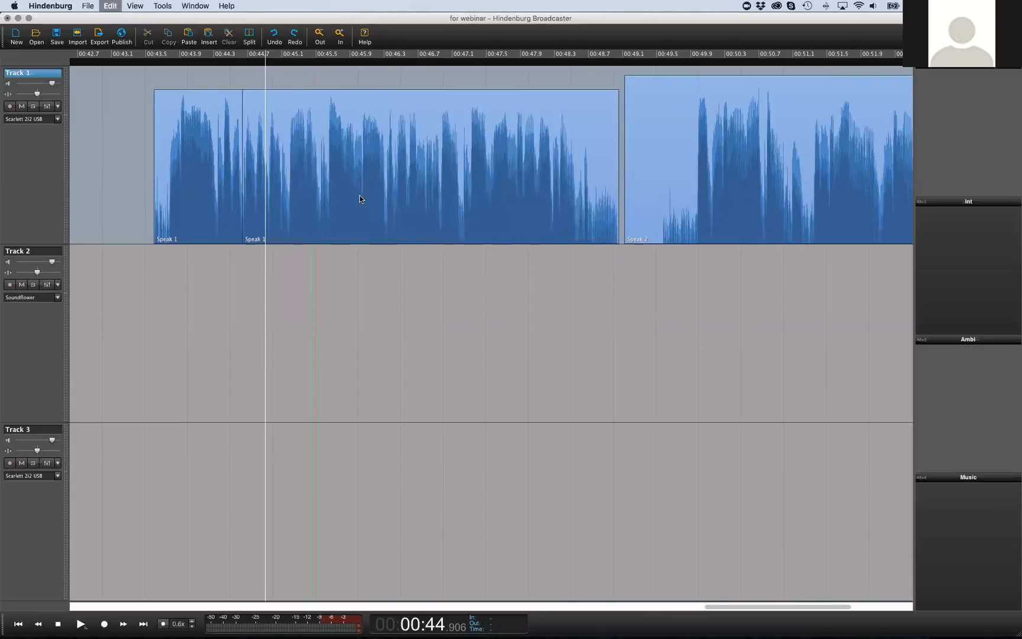
# Mark a time range in the Speak 1 clip with the in point at 00:45.193 and the out point at 00:46.318
pyautogui.click(287, 223)
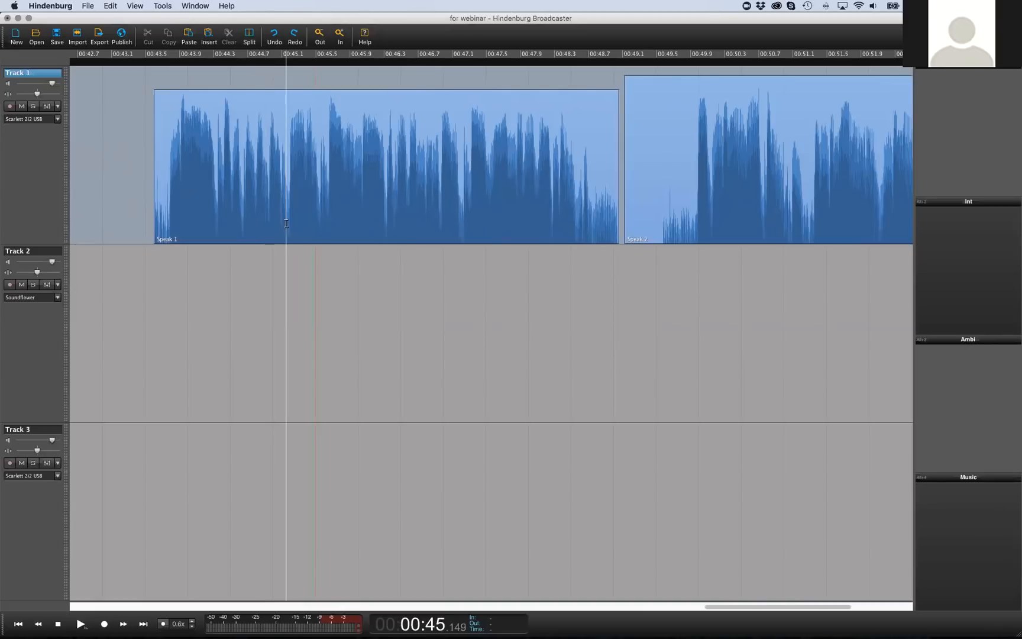
pyautogui.click(289, 222)
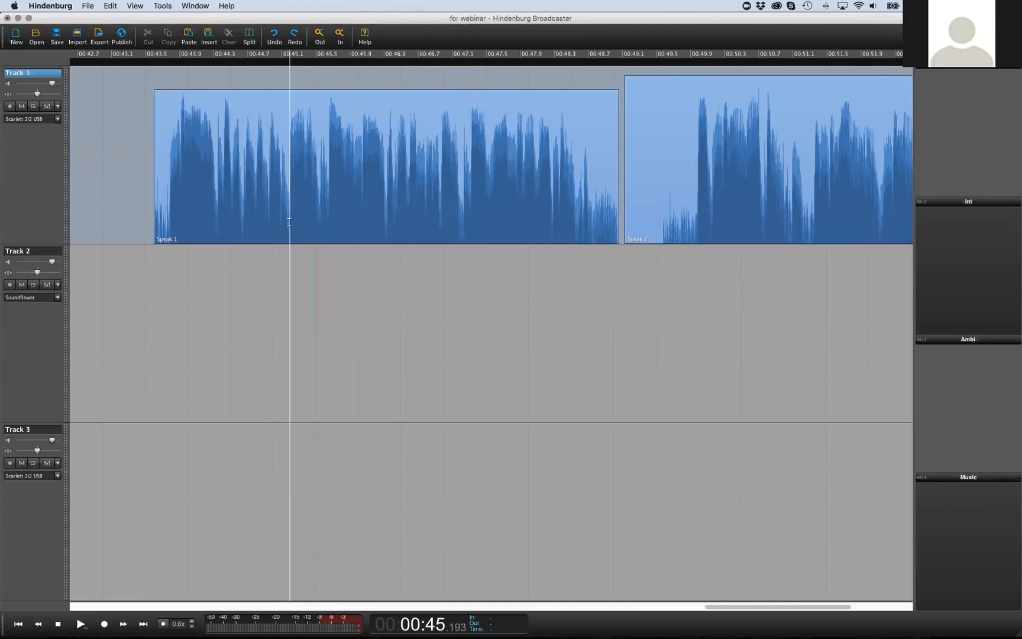
pyautogui.press('i')
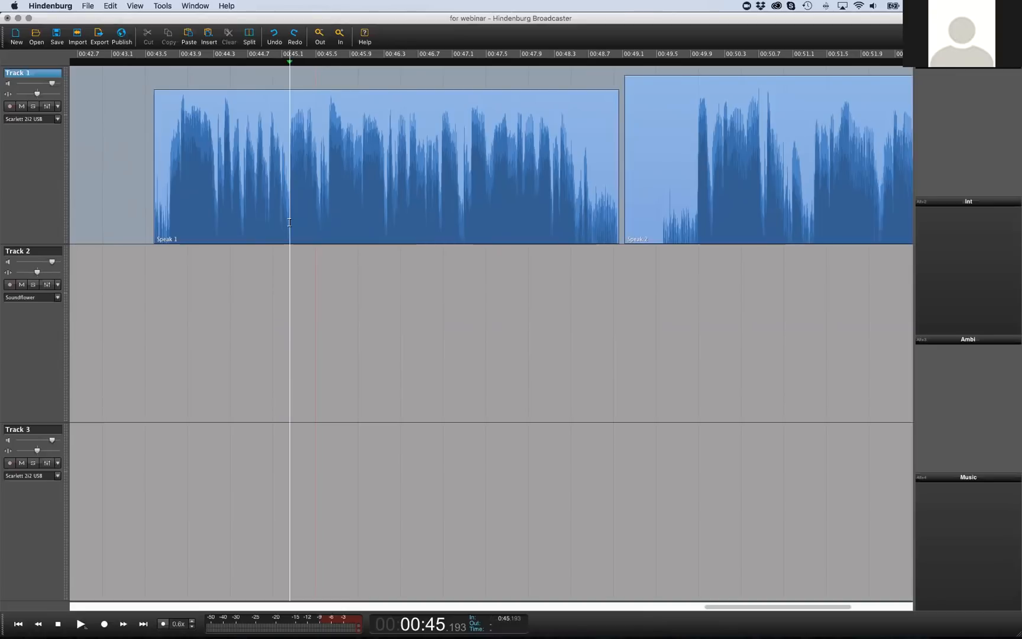
pyautogui.click(385, 224)
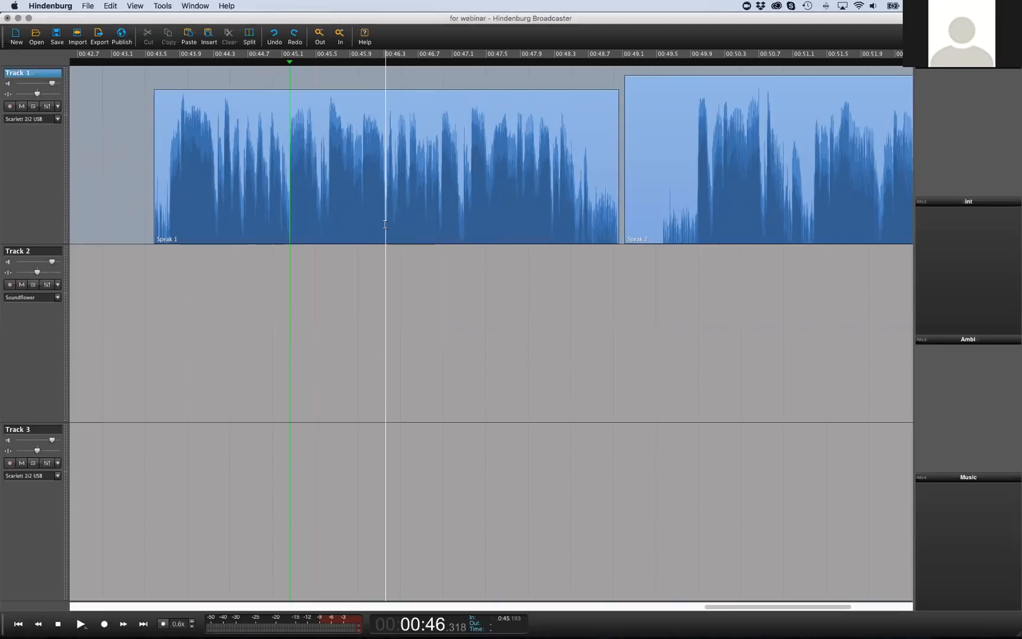
pyautogui.press('o')
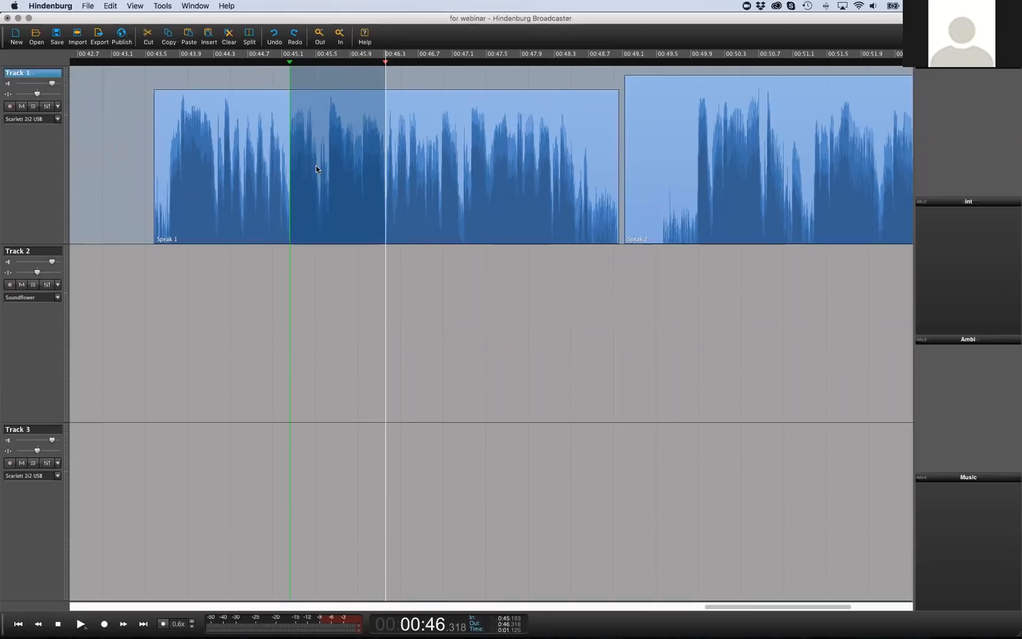
# Try both Cut and Clear on the marked range of Speak 1, undoing each edit
pyautogui.click(147, 37)
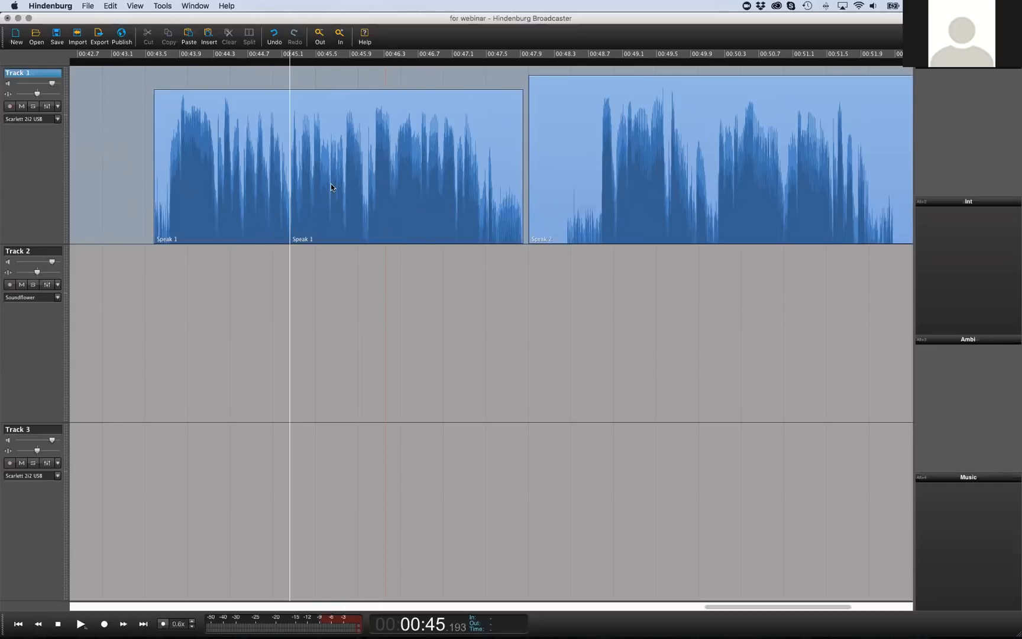
pyautogui.press('super+z')
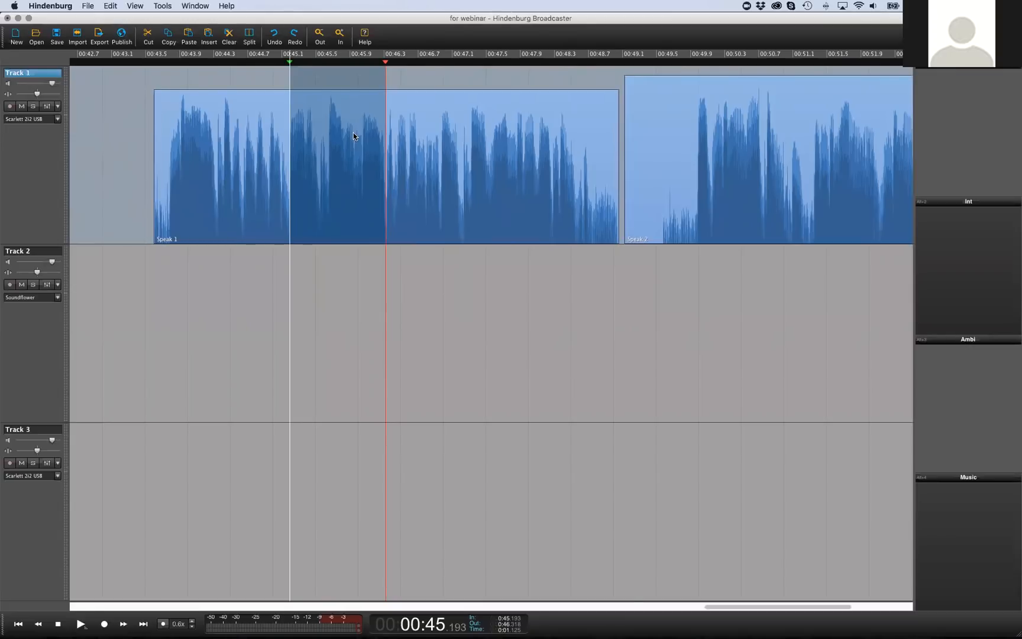
pyautogui.click(229, 37)
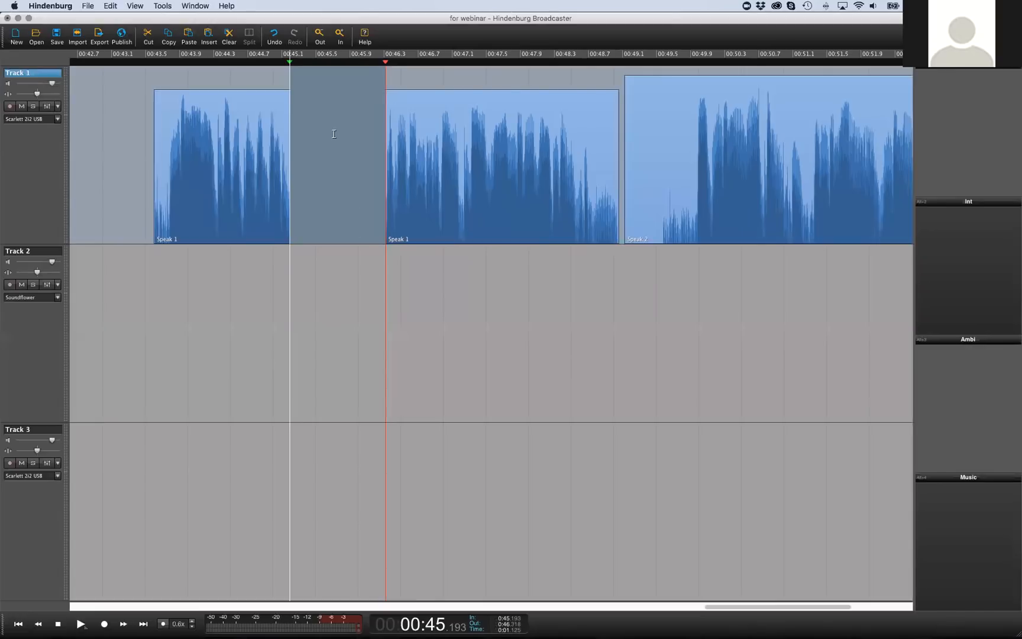
pyautogui.press('super+z')
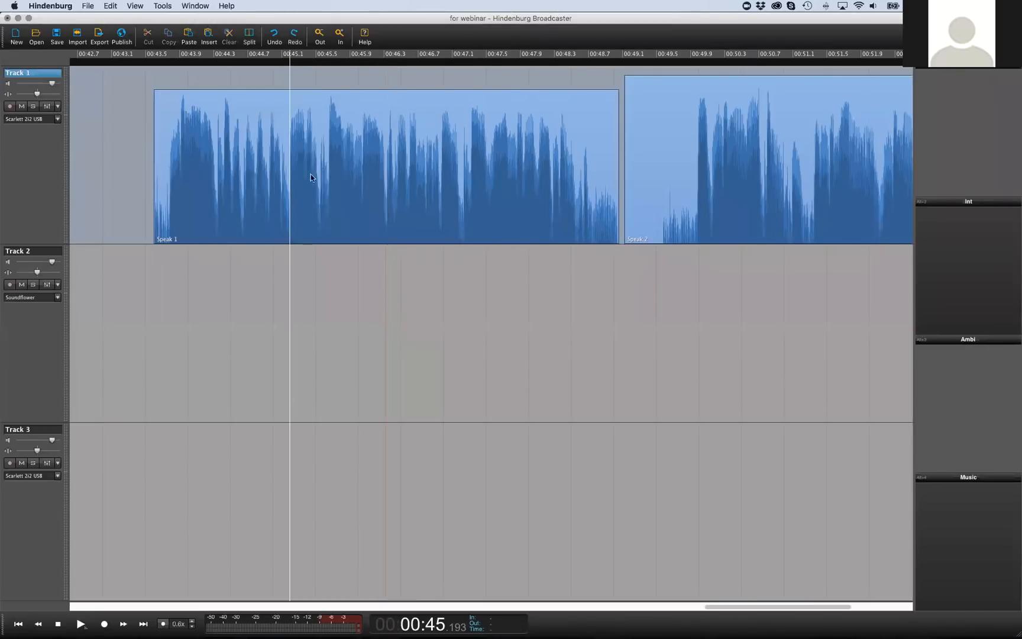
# Select the range from 00:45.174 to 00:46.324 in Speak 1 and play the audio twice, stopping after each pass
pyautogui.moveTo(288, 229); pyautogui.dragTo(386, 223)
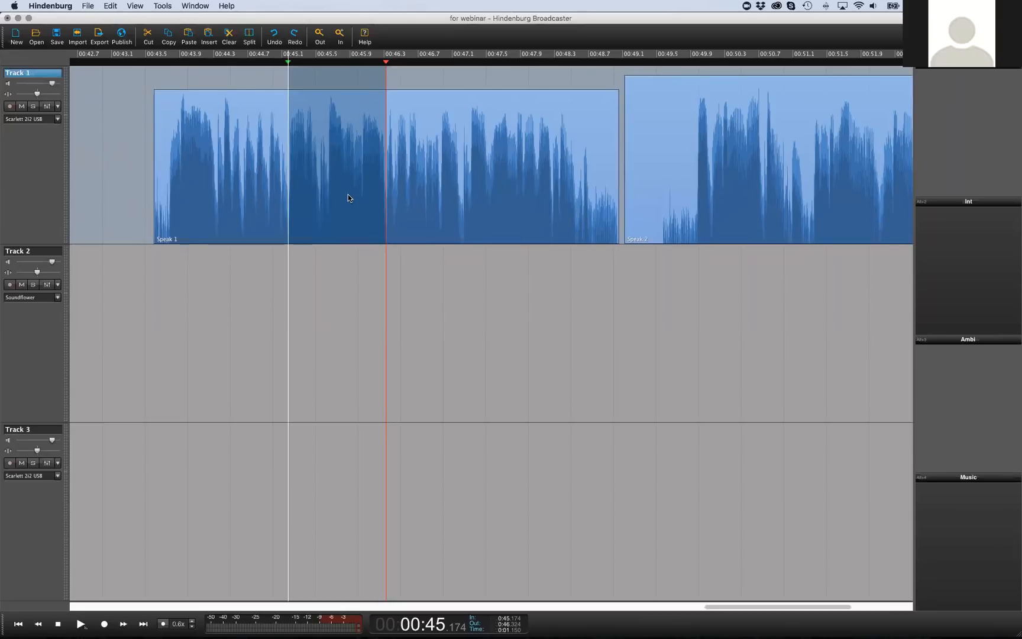
pyautogui.press('space')
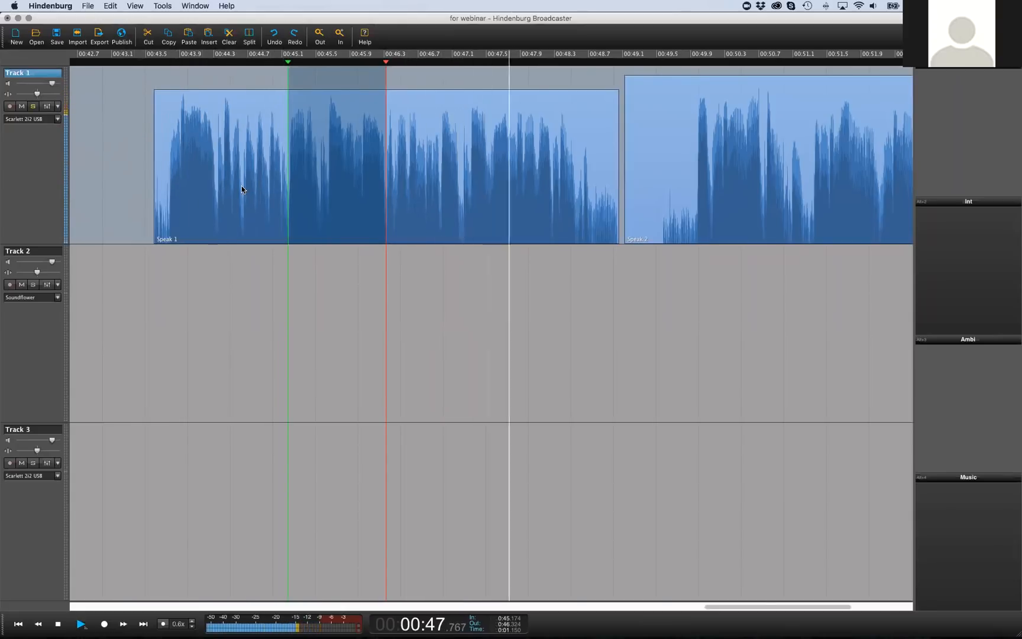
pyautogui.press('space')
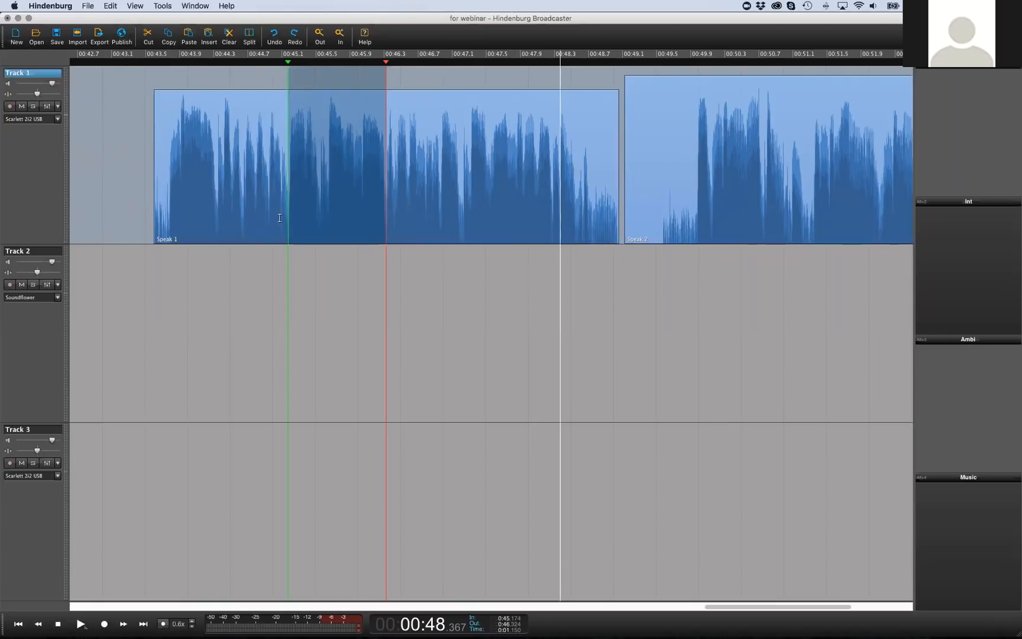
pyautogui.press('space')
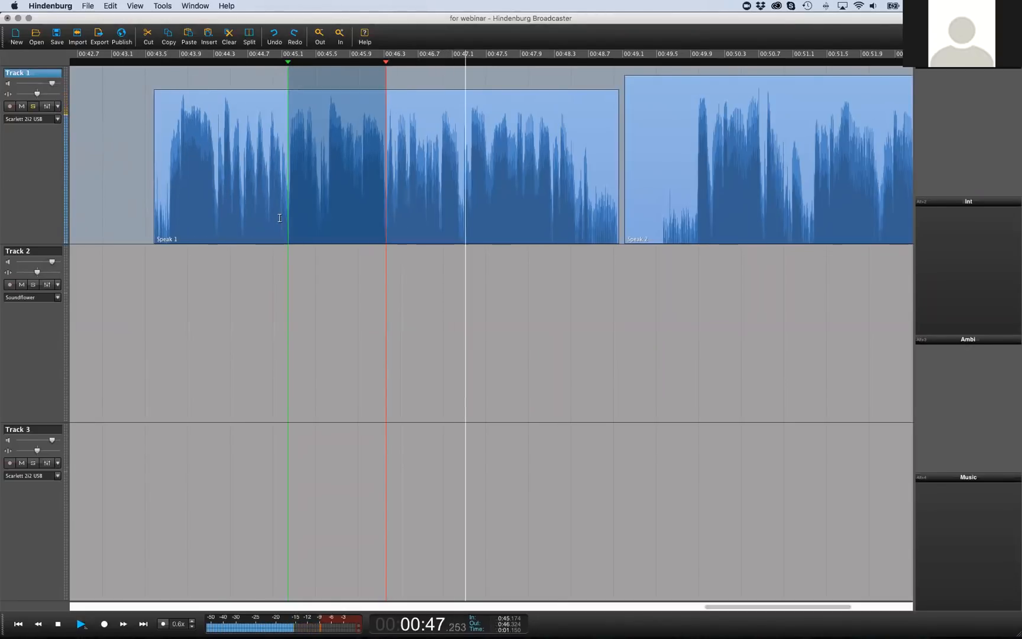
pyautogui.press('space')
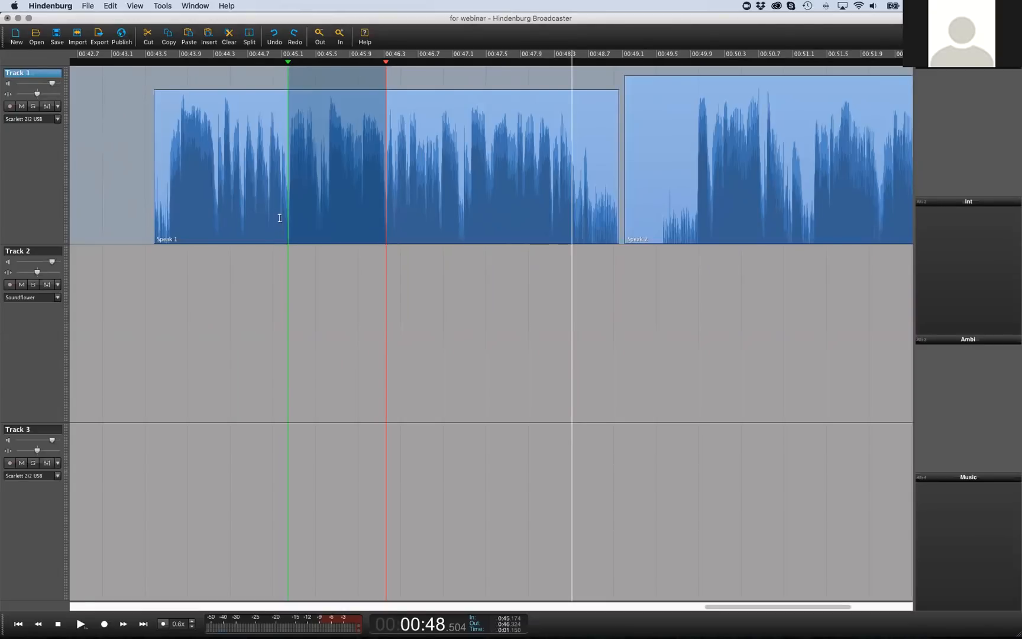
# Raise the computer's sound volume by three notches
pyautogui.press('XF86AudioRaiseVolume')
pyautogui.press('XF86AudioRaiseVolume')
pyautogui.press('XF86AudioRaiseVolume')
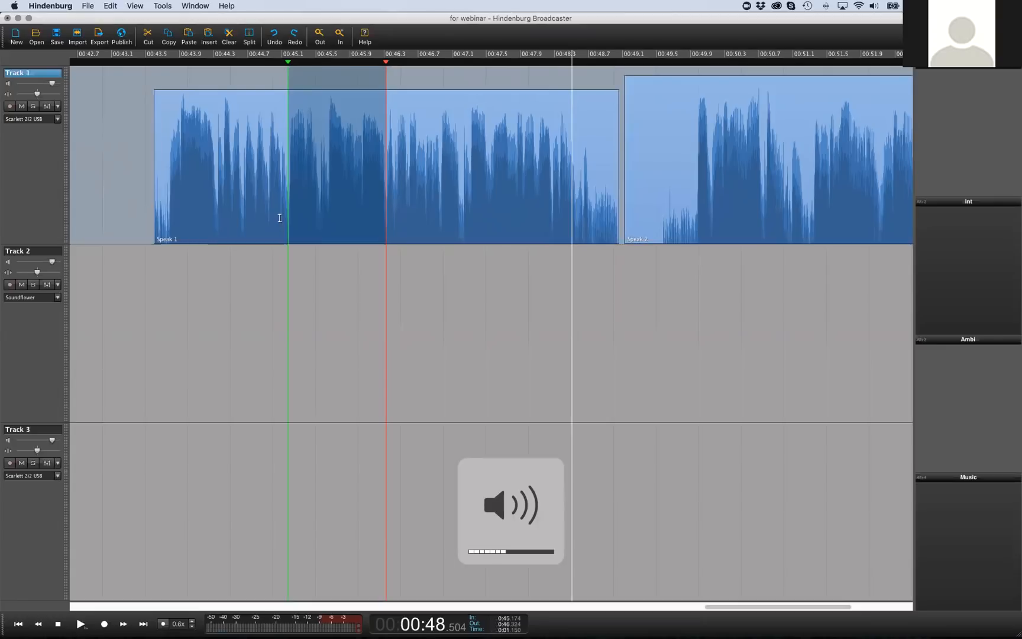
# Clear the current range, play and scrub through Speak 1, and set a new in point at 00:45.525
pyautogui.click(280, 218)
pyautogui.click(210, 228)
pyautogui.press('space')
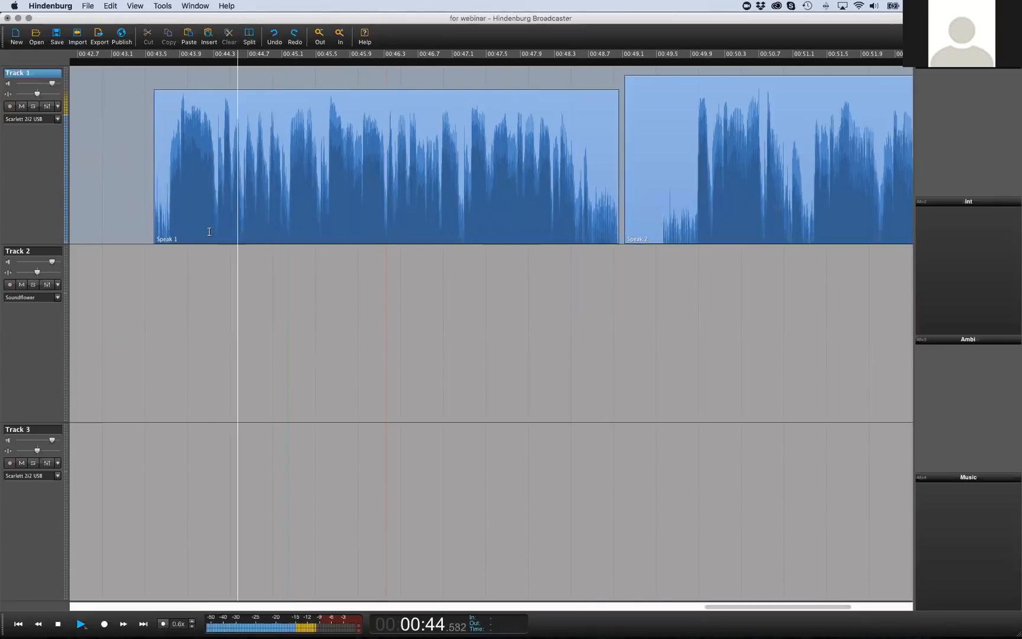
pyautogui.press('Left')
pyautogui.press('Right')
pyautogui.press('Left')
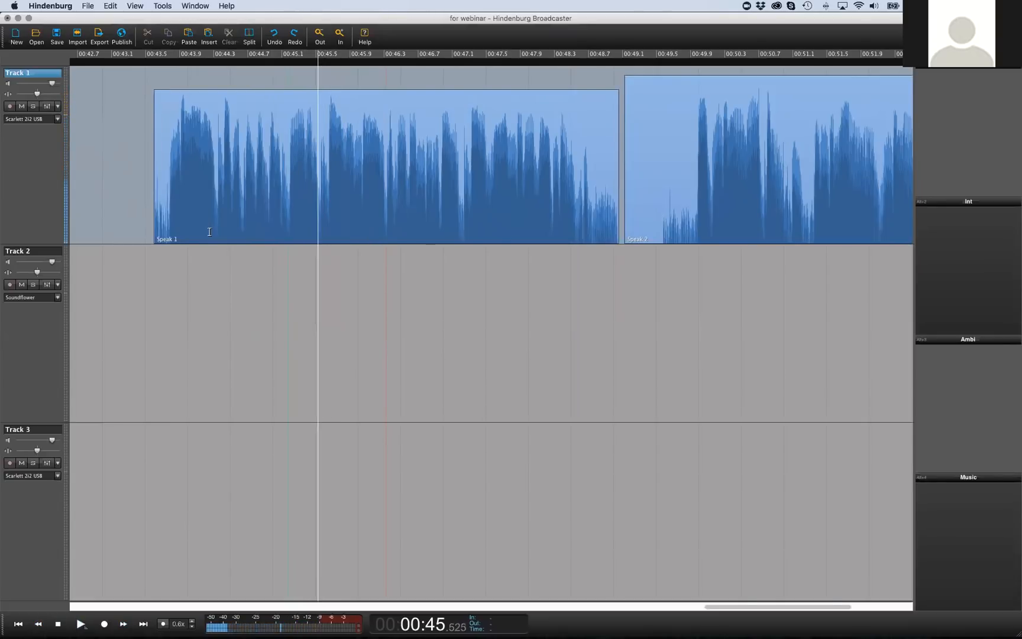
pyautogui.press('space')
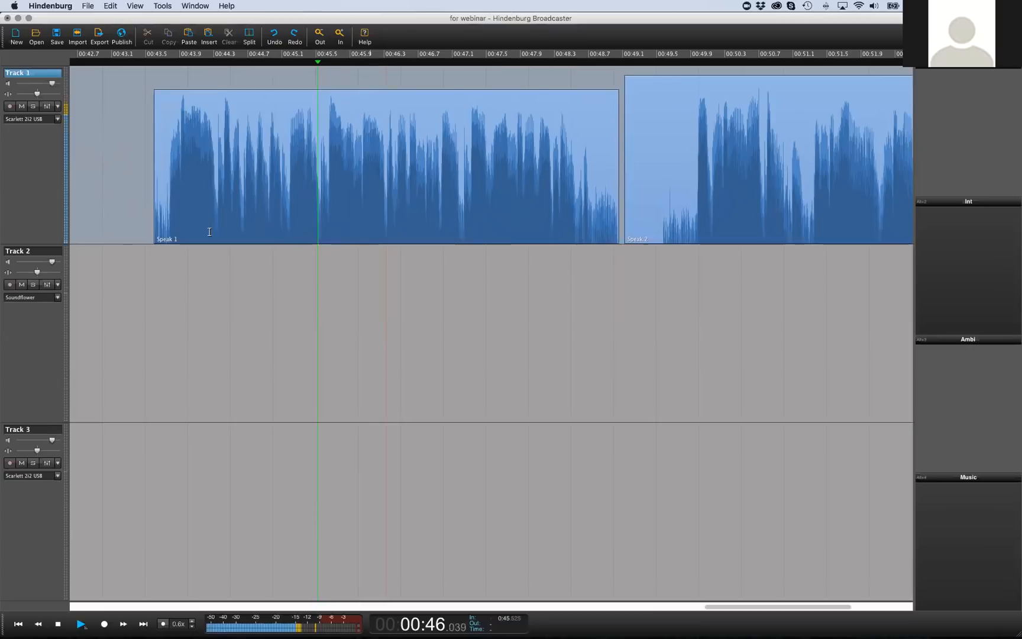
# Scrub to the short pause near the end of Speak 1 and set the out point at 00:47.200
pyautogui.press('space')
pyautogui.press('Left')
pyautogui.press('Right')
pyautogui.press('Left')
pyautogui.press('o')
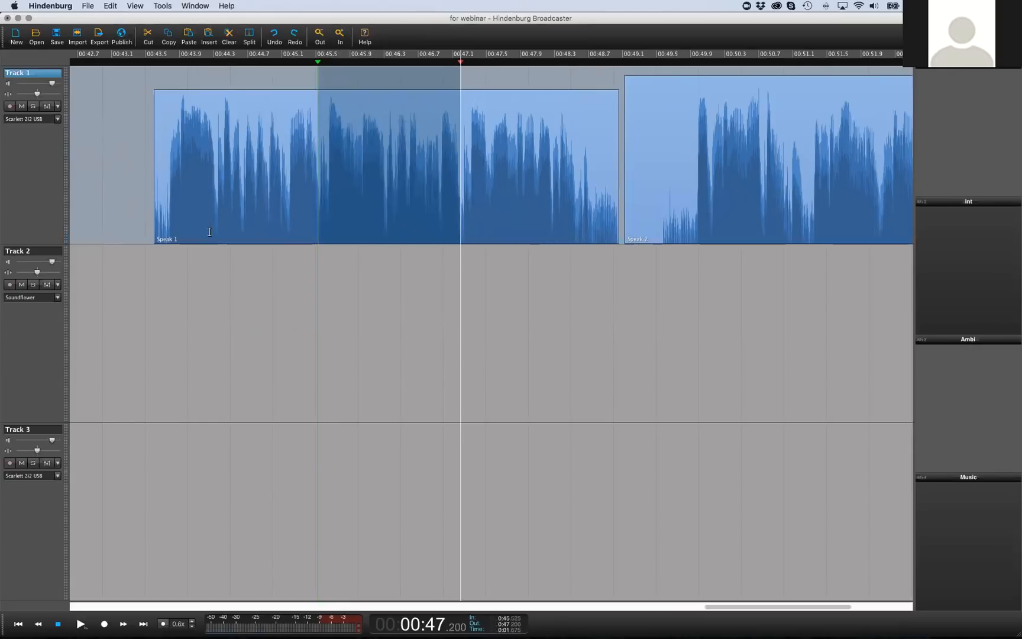
# Try cutting the marked range out of Speak 1, playing the audio before and after, and undo the cut
pyautogui.press('space')
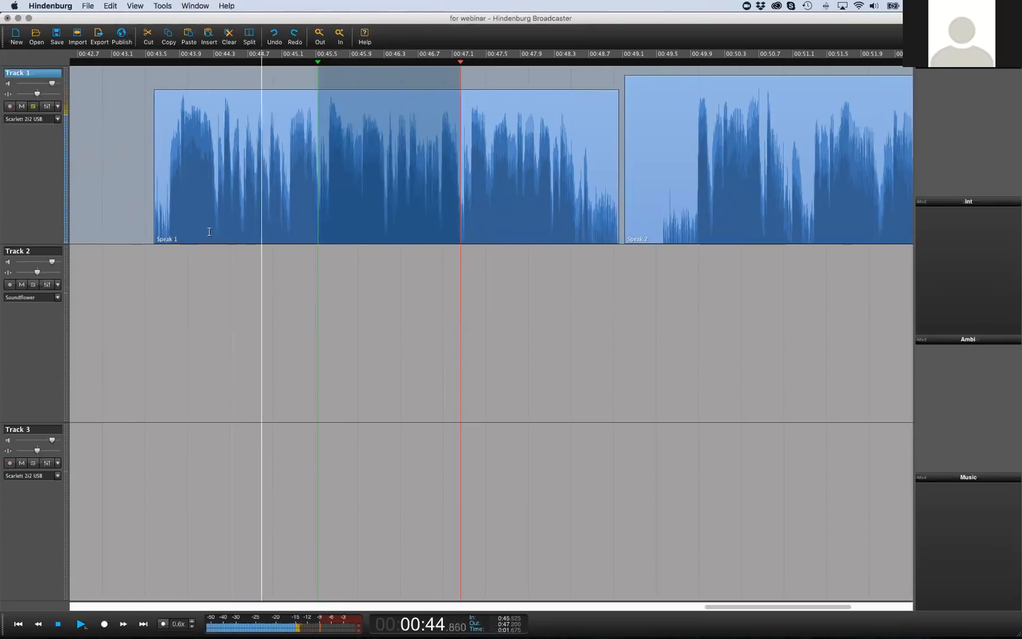
pyautogui.press('space')
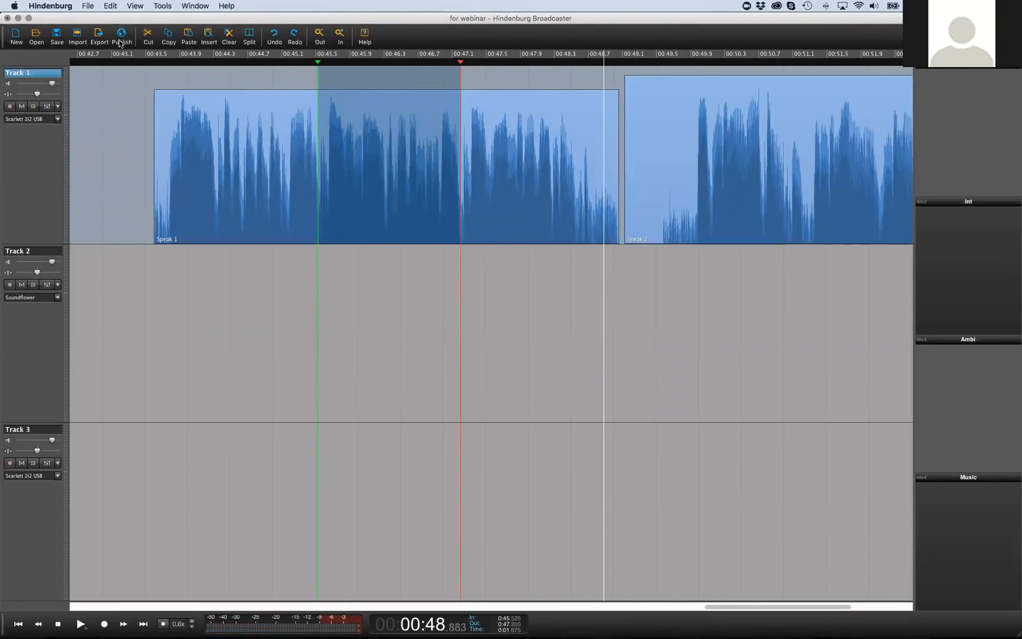
pyautogui.click(148, 39)
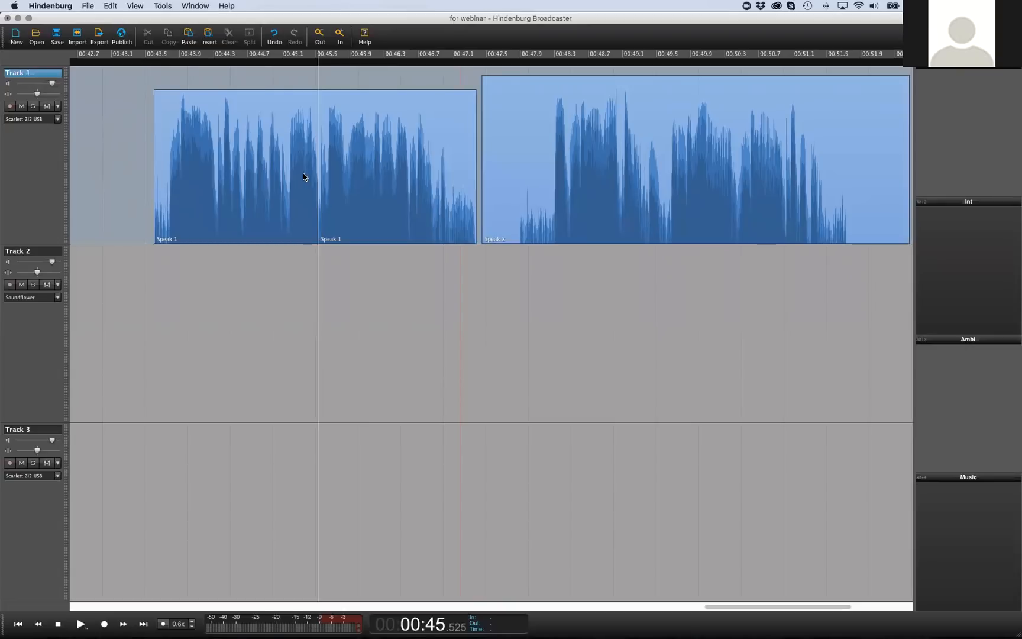
pyautogui.press('space')
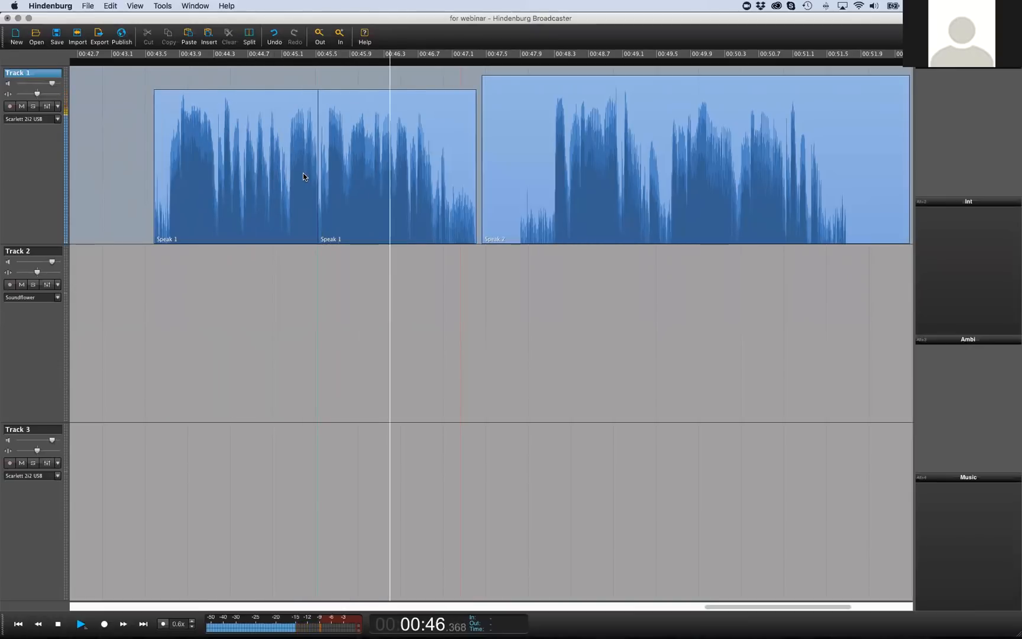
pyautogui.press('space')
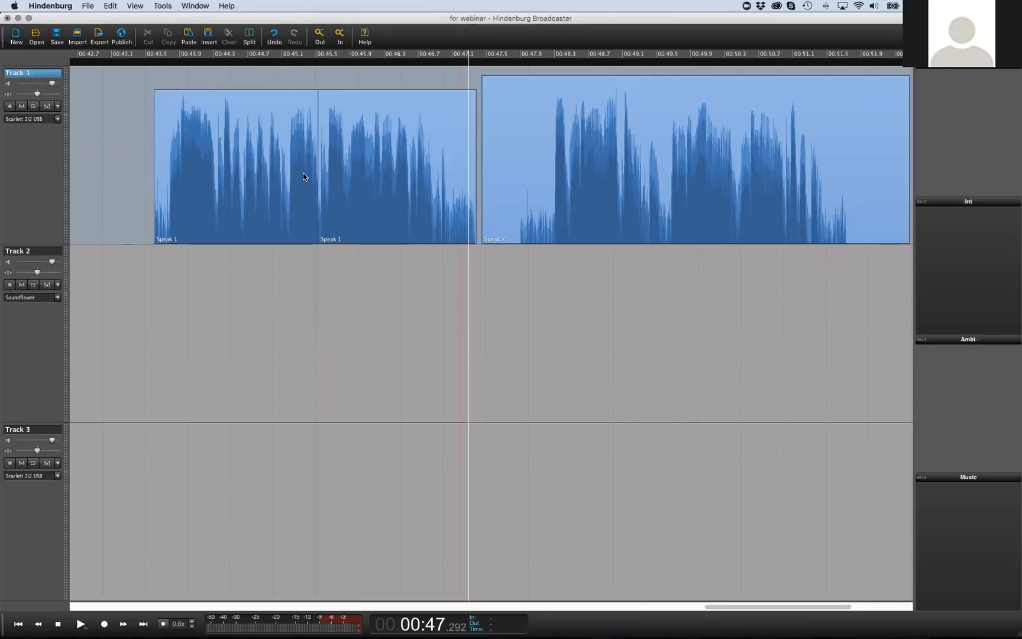
pyautogui.press('super+z')
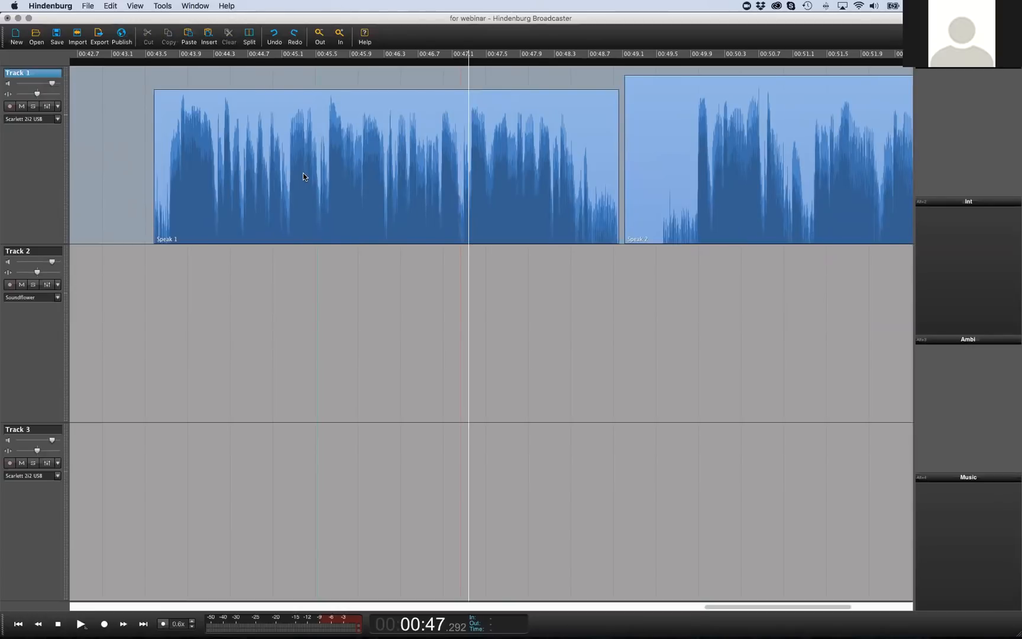
# Play Speak 1 from 00:45.449 and again from 00:45.000, scrubbing the playhead back after each pass
pyautogui.click(312, 206)
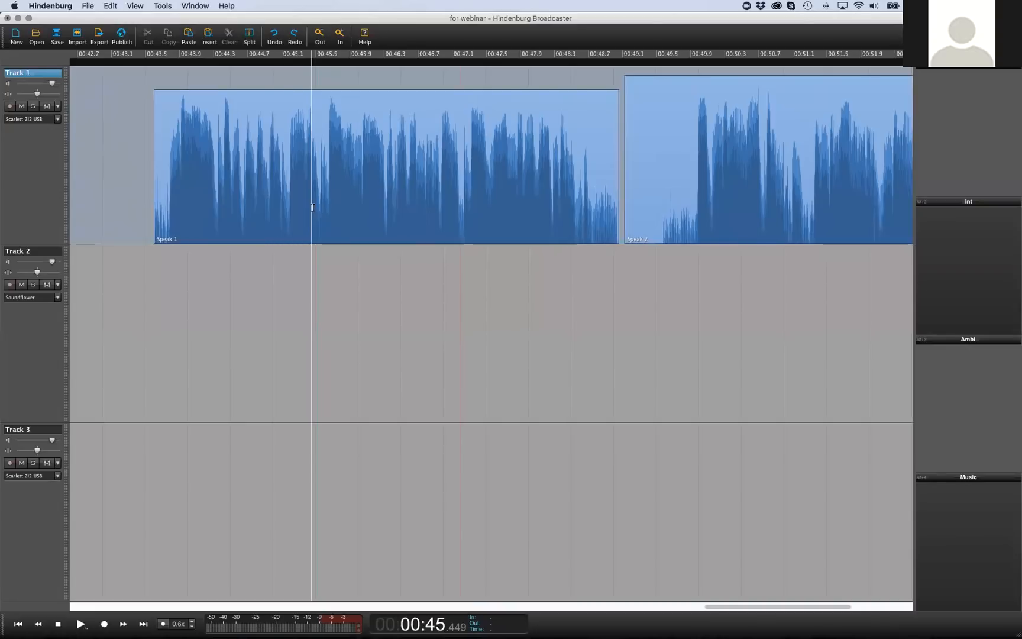
pyautogui.press('space')
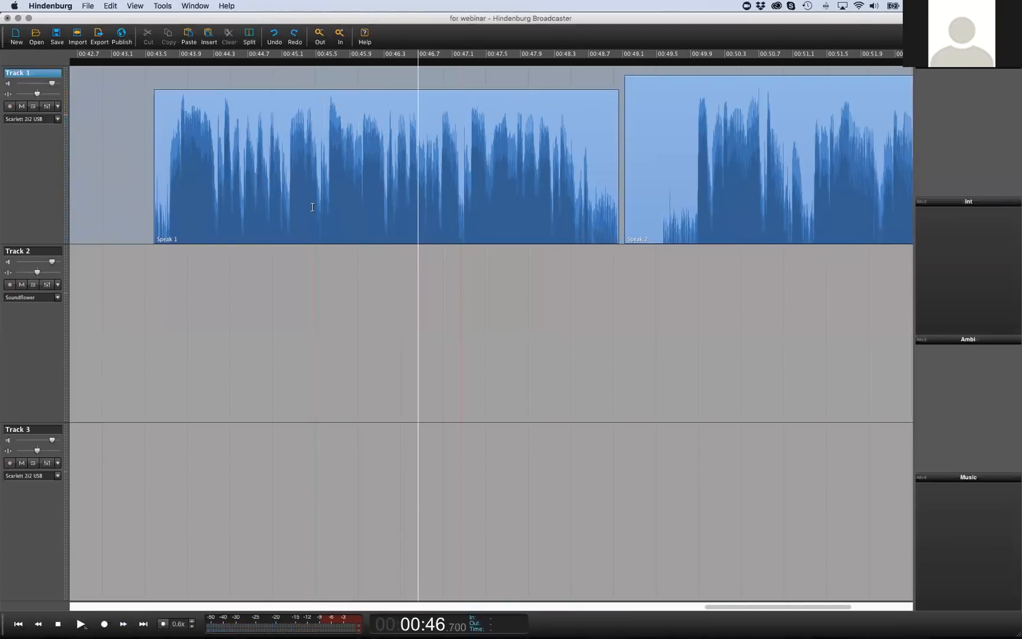
pyautogui.press('Left')
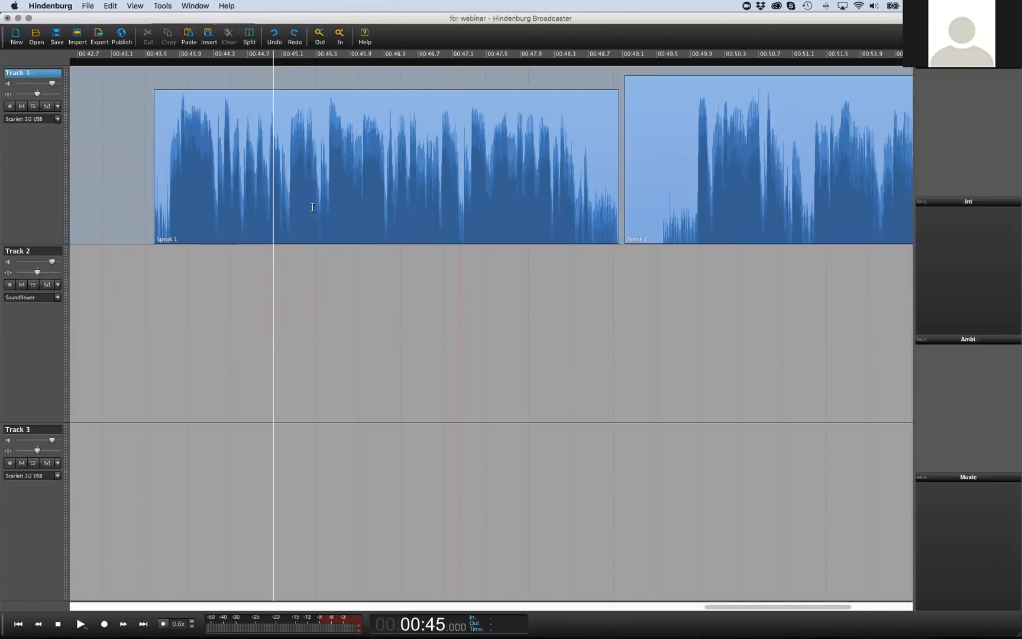
pyautogui.press('space')
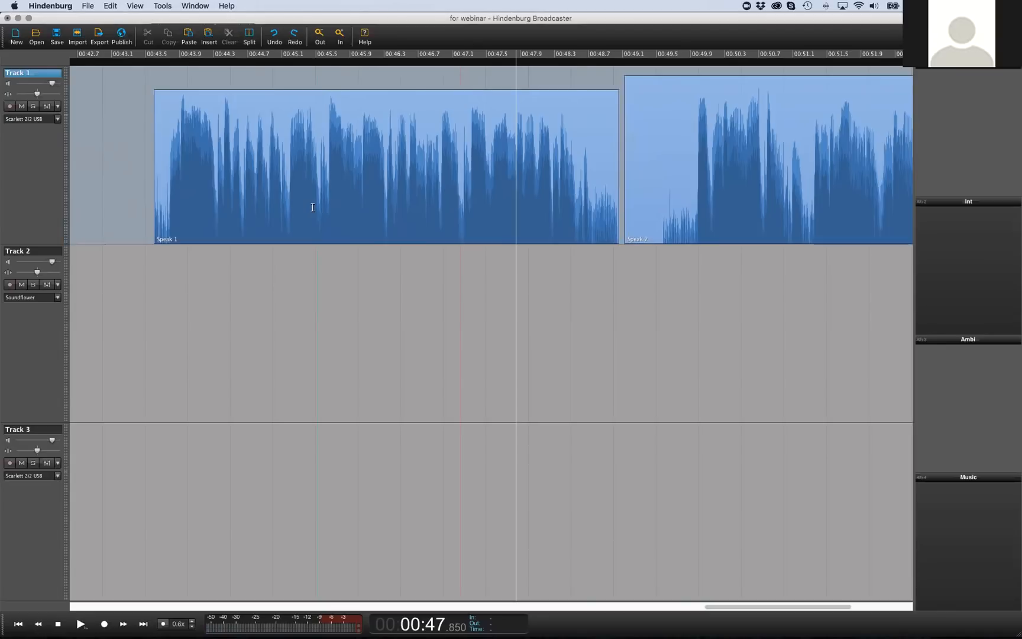
pyautogui.press('Left')
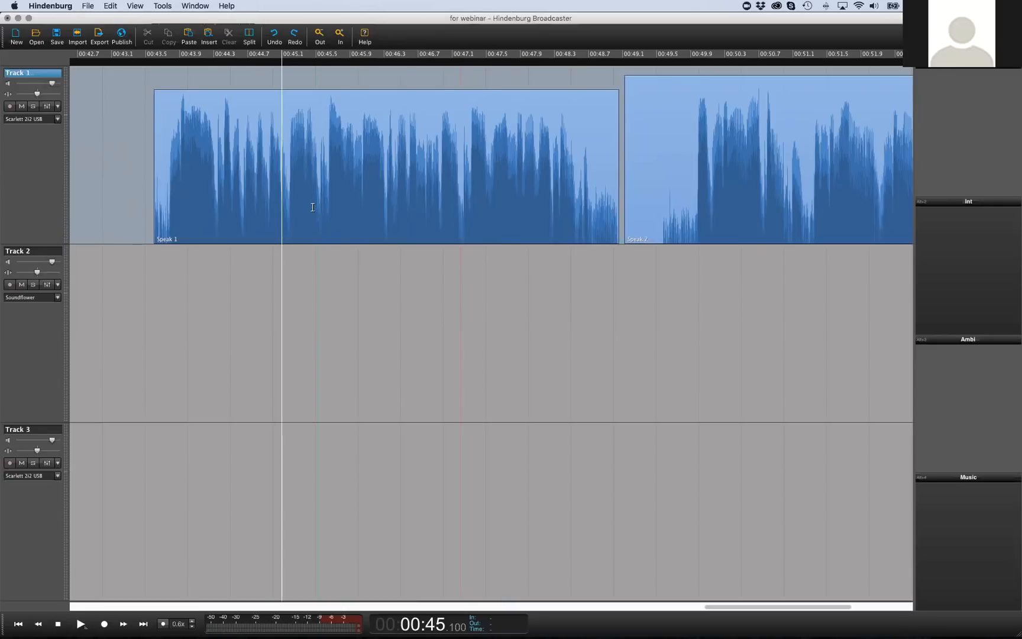
# Scrub back and forth to the pause at 00:45.525 in Speak 1 and set the in point there
pyautogui.press('Right')
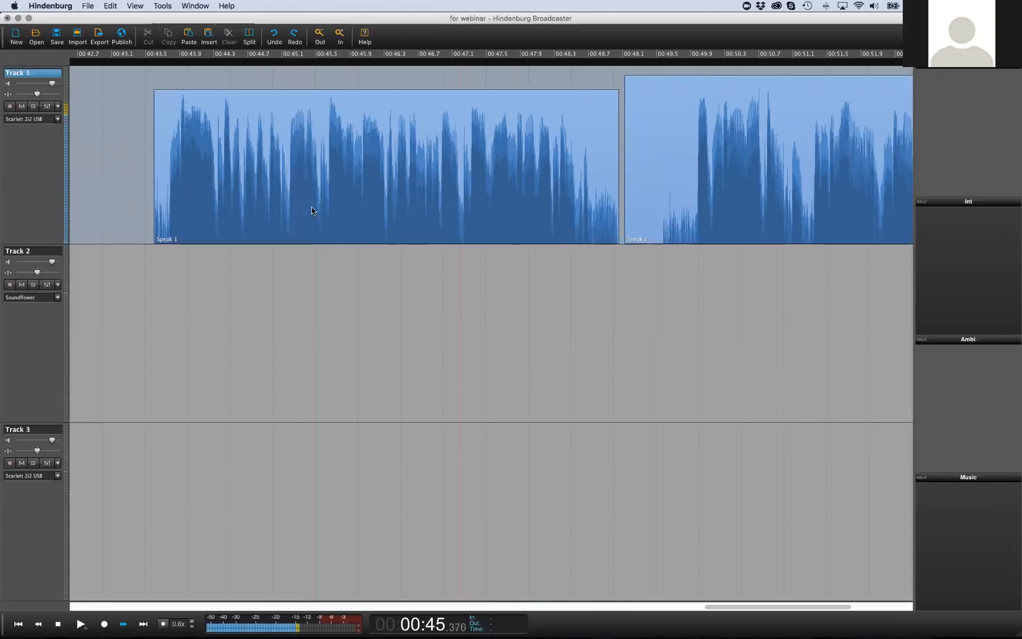
pyautogui.press('Left')
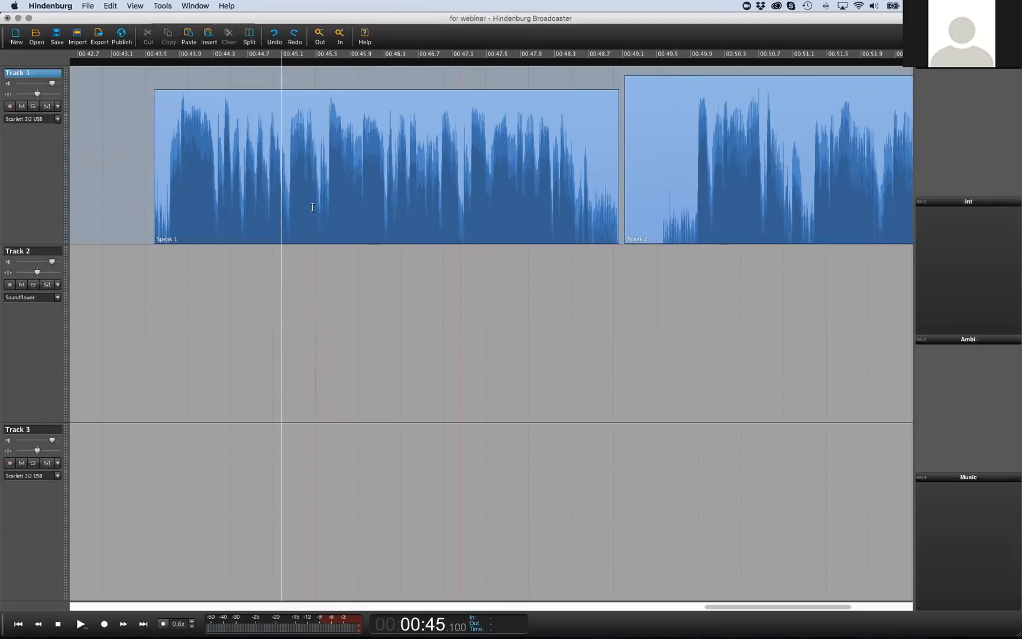
pyautogui.press('Left')
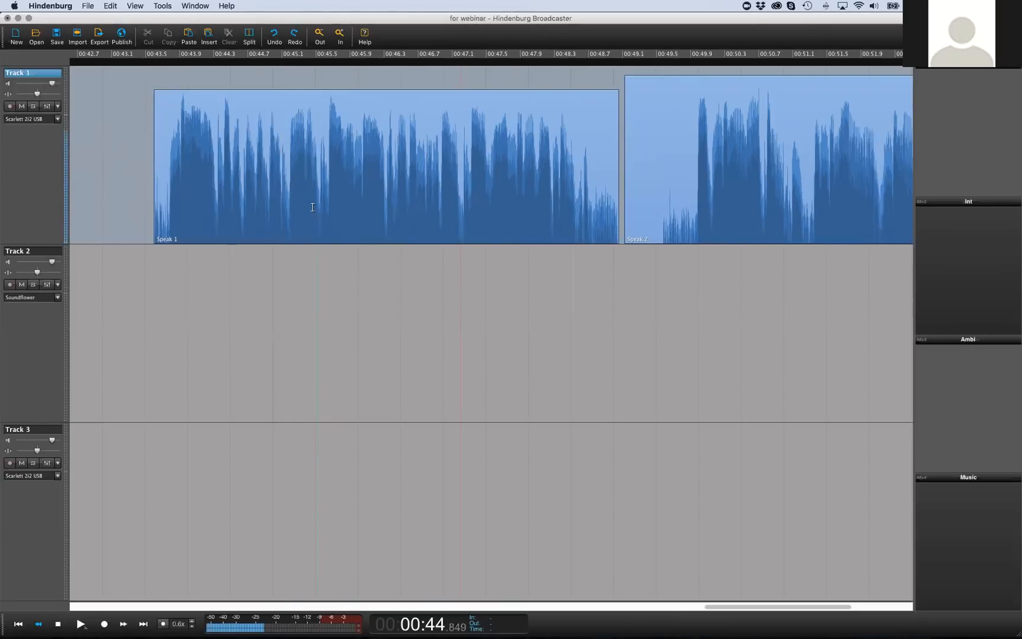
pyautogui.press('Right')
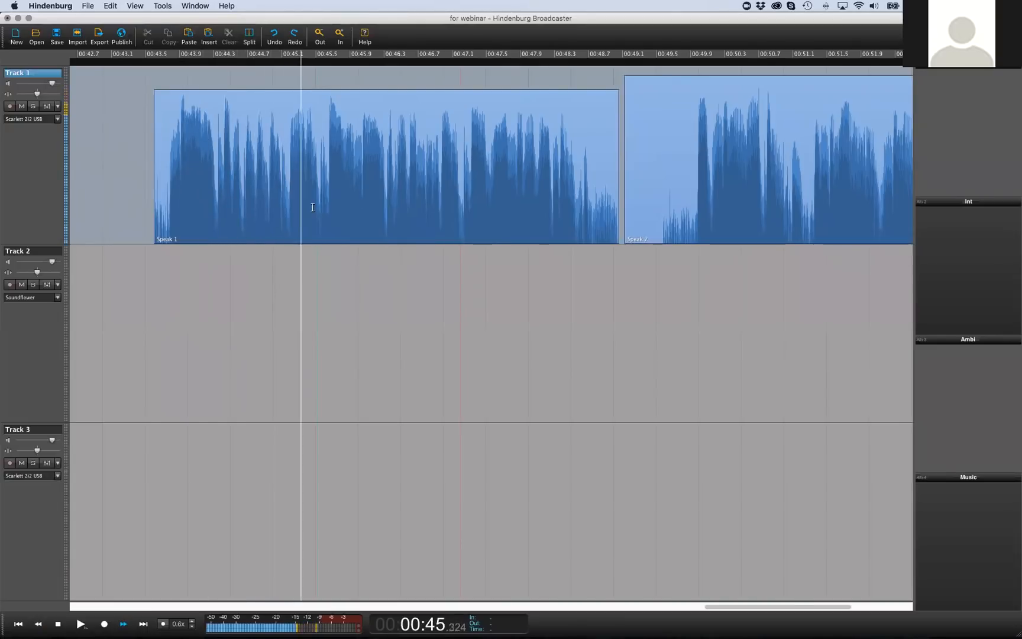
pyautogui.press('Left')
pyautogui.press('Right')
pyautogui.press('Left')
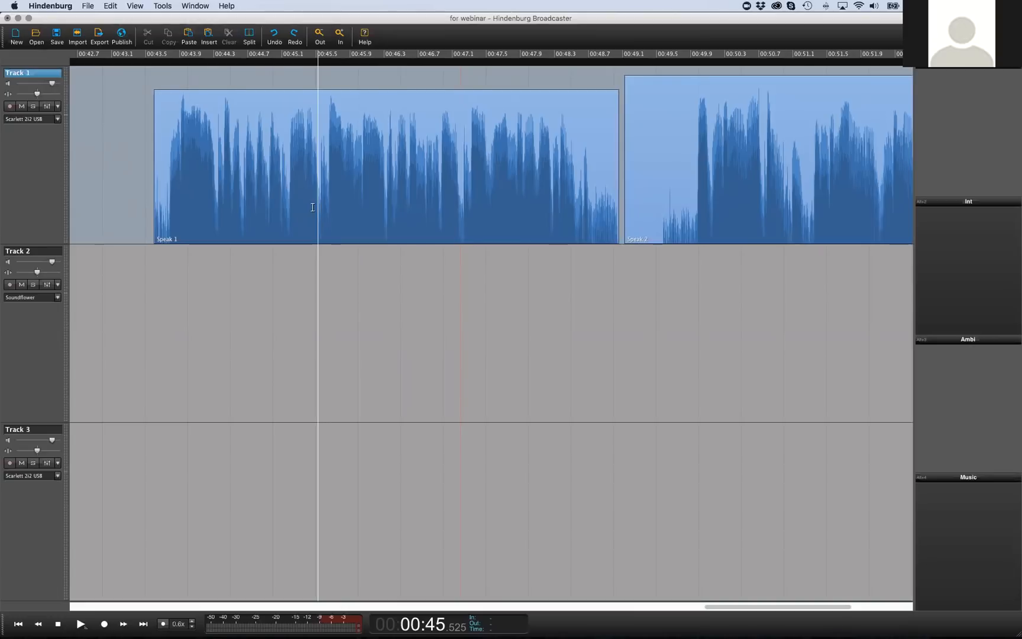
pyautogui.press('i')
# Play onward and scrub back to the pause at 00:47.200 in Speak 1 to set the out point there
pyautogui.press('space')
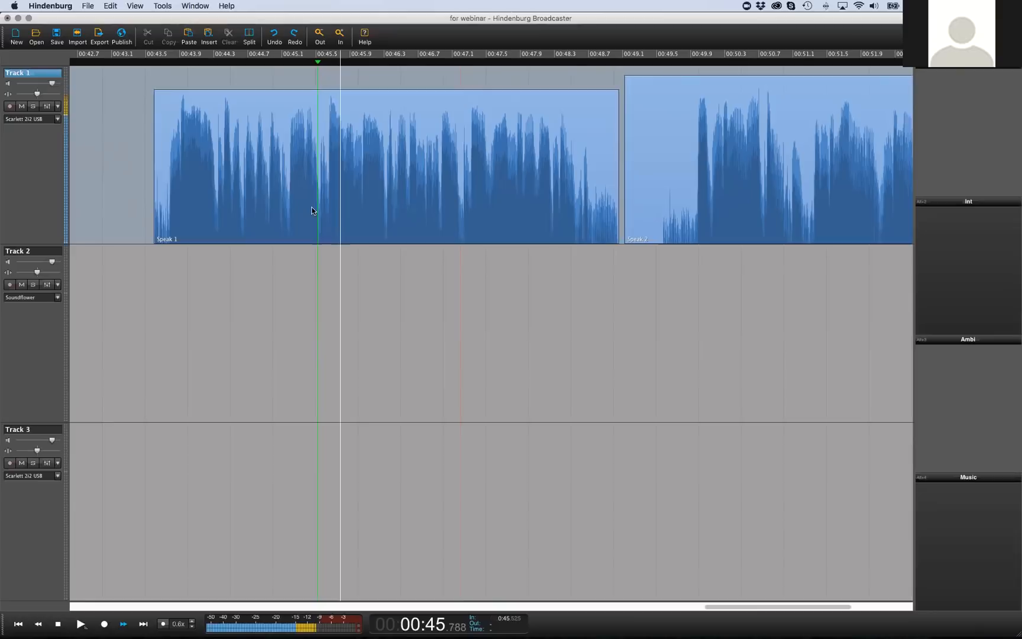
pyautogui.press('Left')
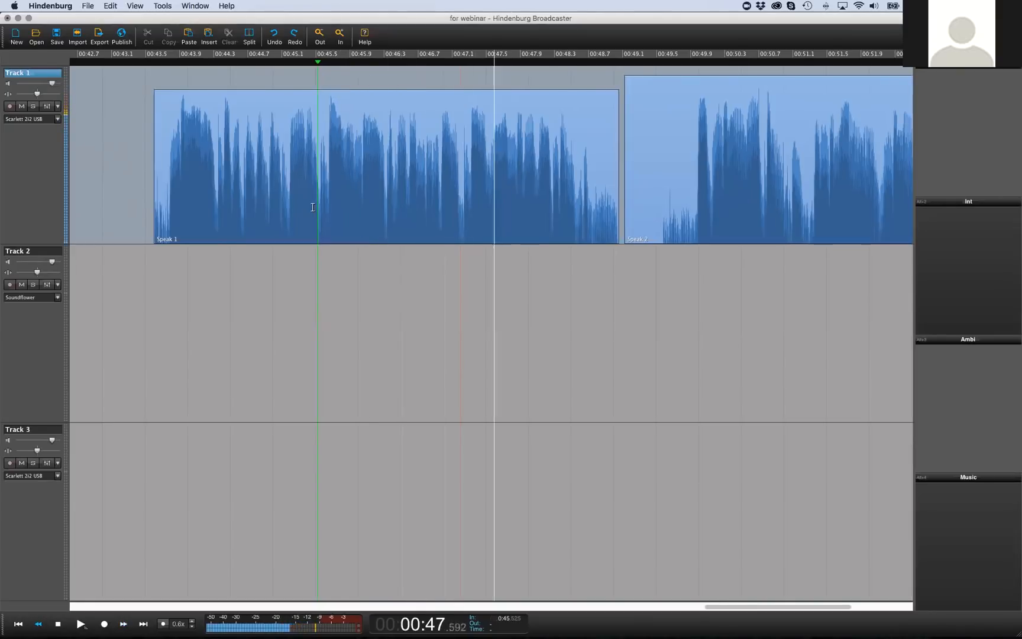
pyautogui.press('Right')
pyautogui.press('Left')
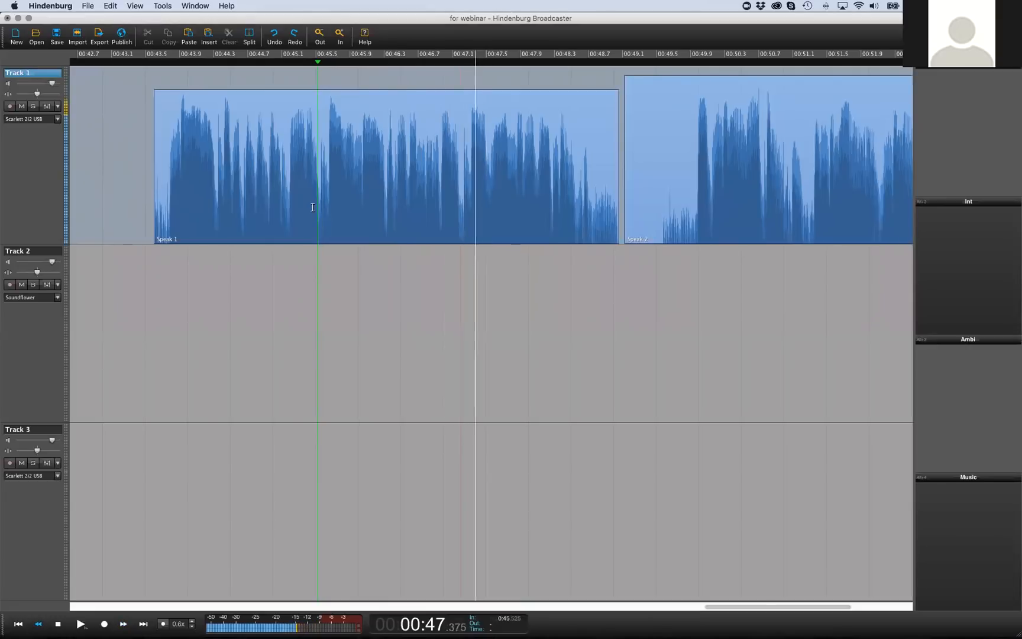
pyautogui.press('Left')
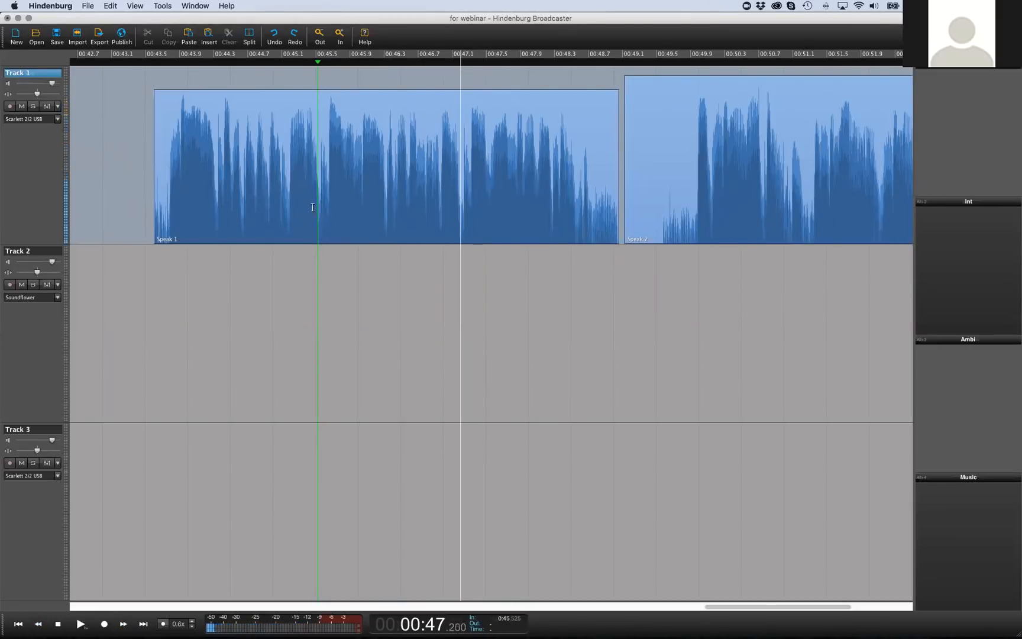
pyautogui.press('o')
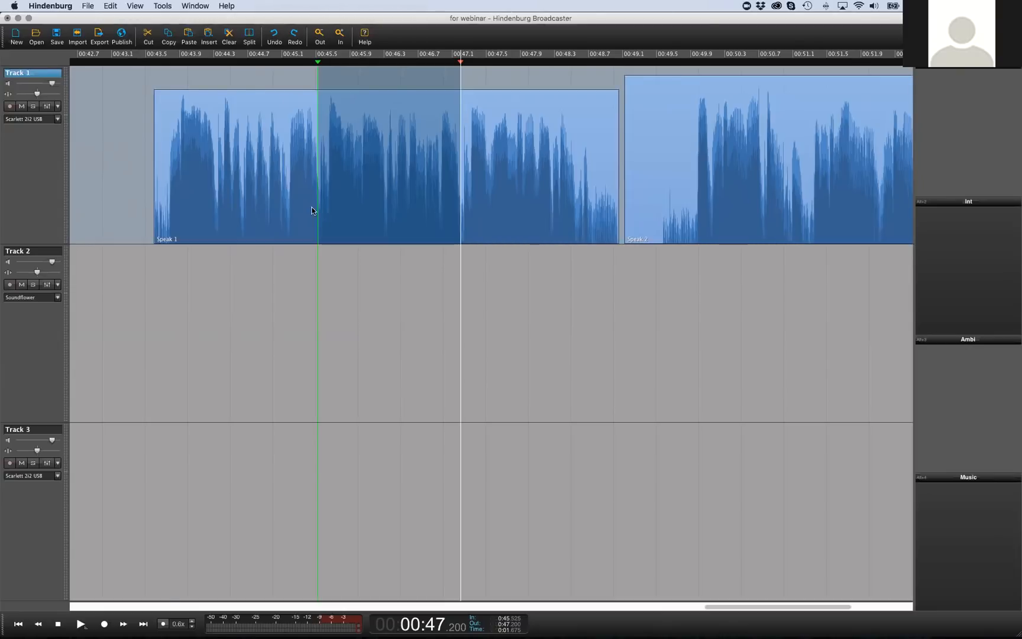
# Try deleting the marked range from Speak 1, listening before and after the edit, and undo the deletion
pyautogui.press('space')
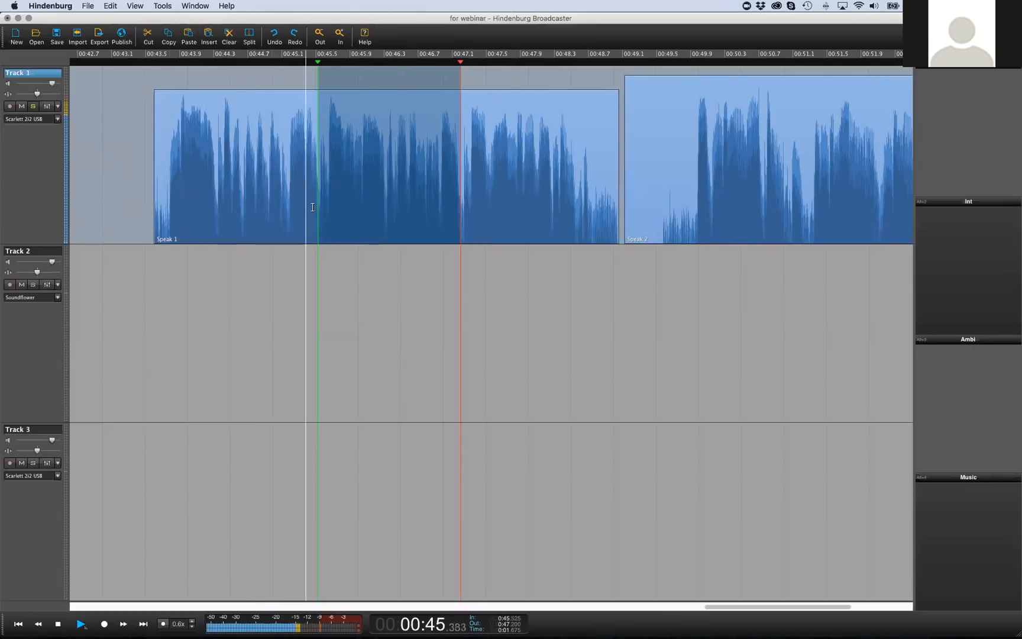
pyautogui.press('space')
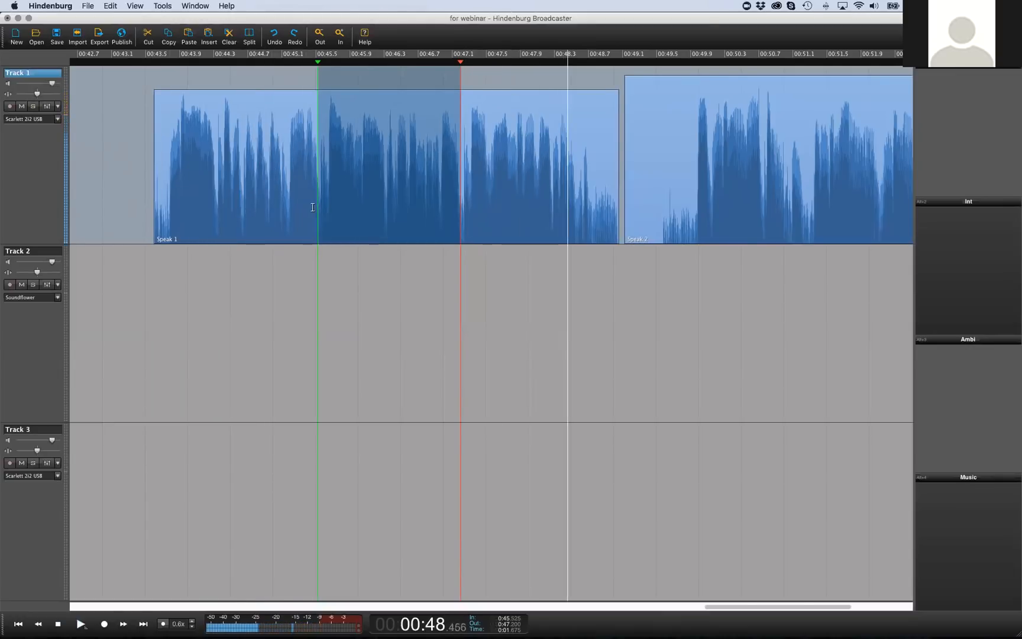
pyautogui.press('BackSpace')
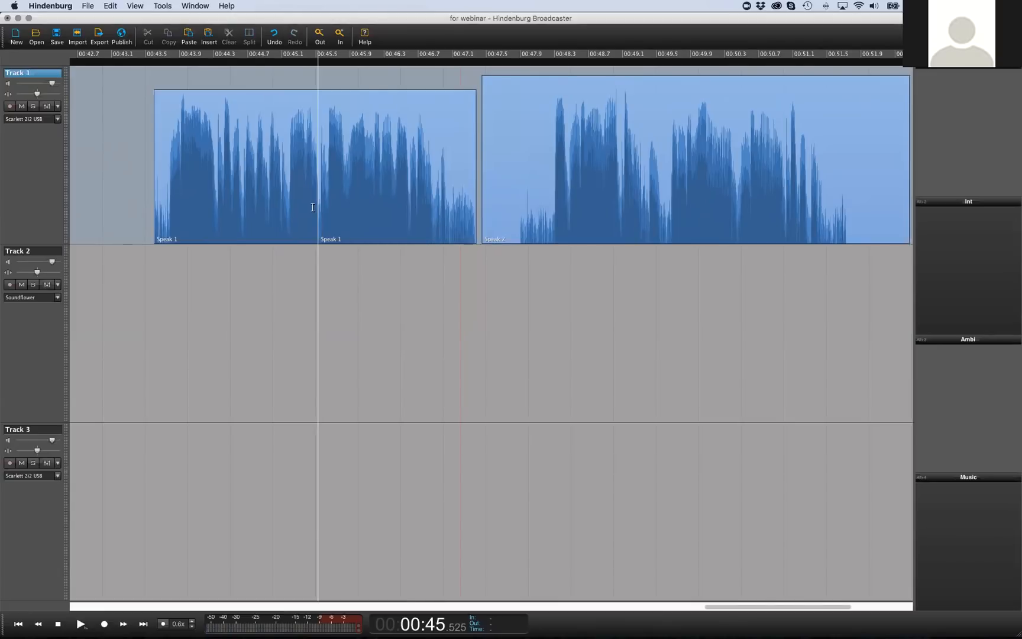
pyautogui.press('space')
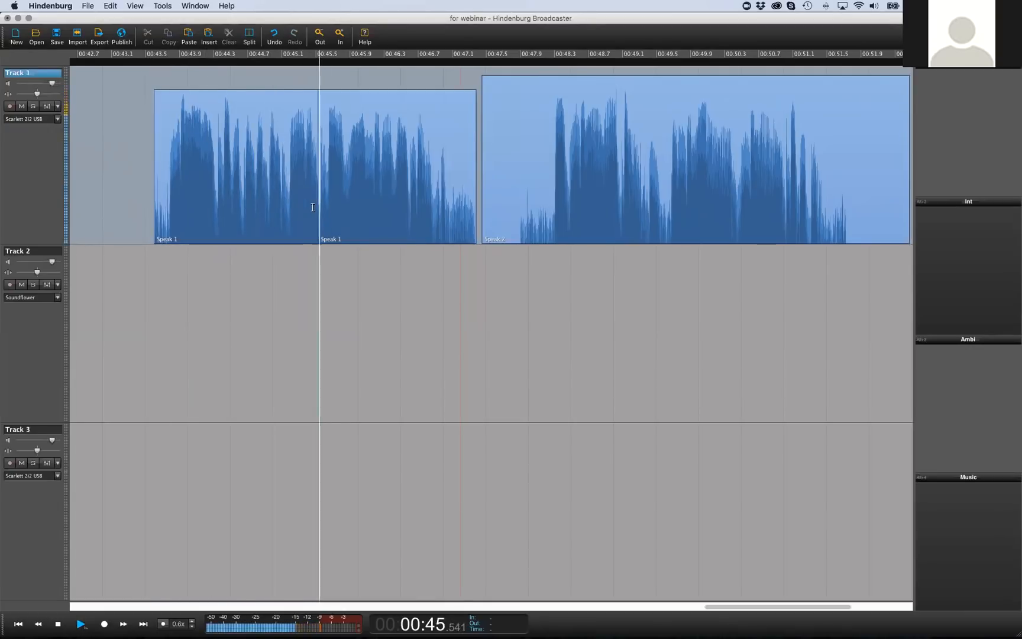
pyautogui.press('space')
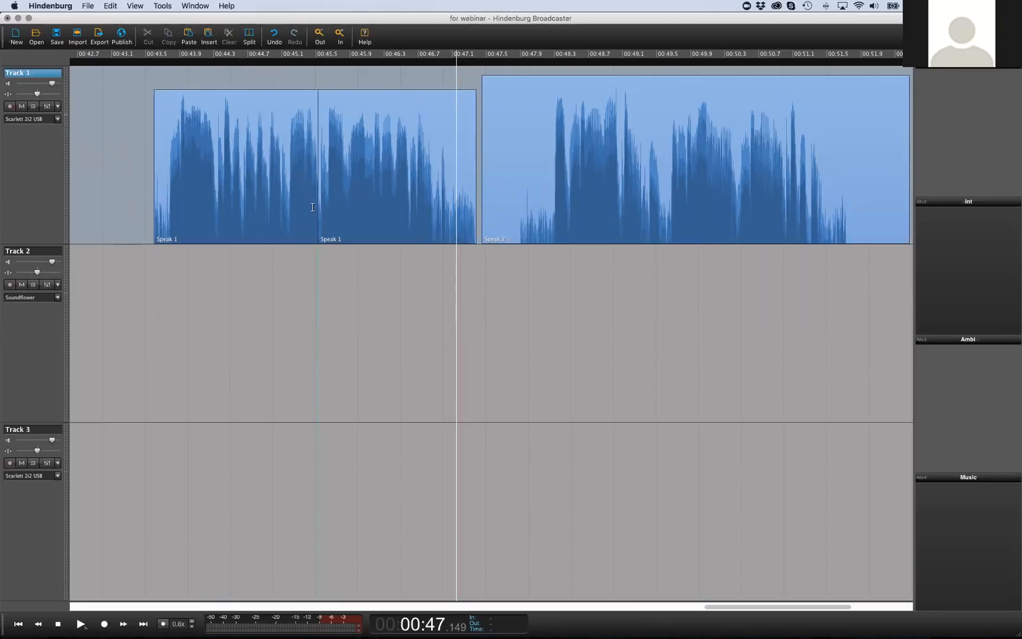
pyautogui.press('super+z')
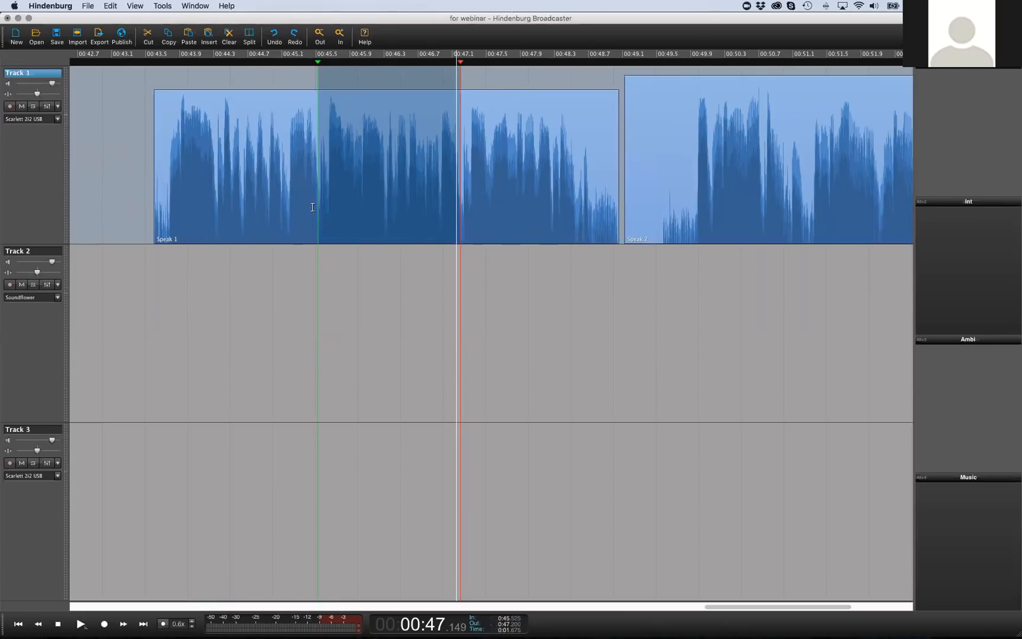
# Play the marked range in Speak 1, and move its in point to 00:45.674 and its out point to 00:47.114
pyautogui.press('space')
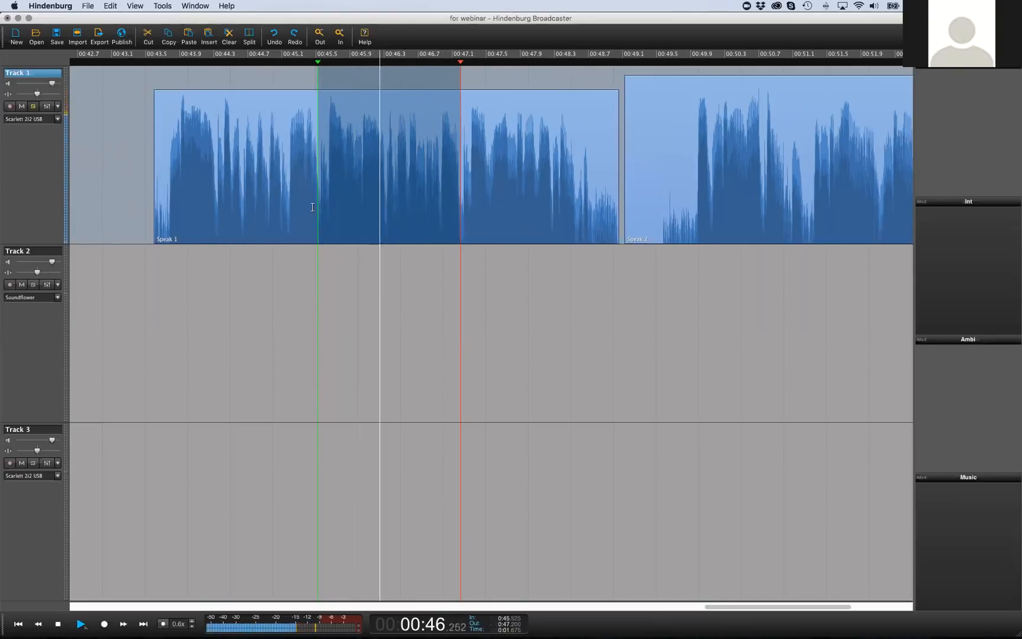
pyautogui.press('space')
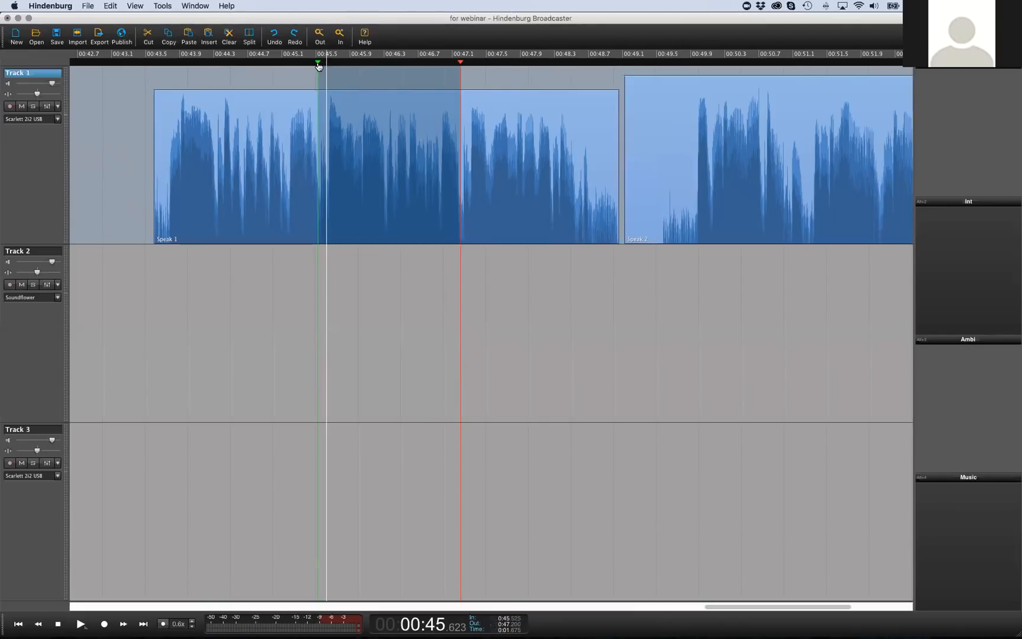
pyautogui.moveTo(319, 64); pyautogui.dragTo(331, 62)
pyautogui.moveTo(461, 65); pyautogui.dragTo(453, 65)
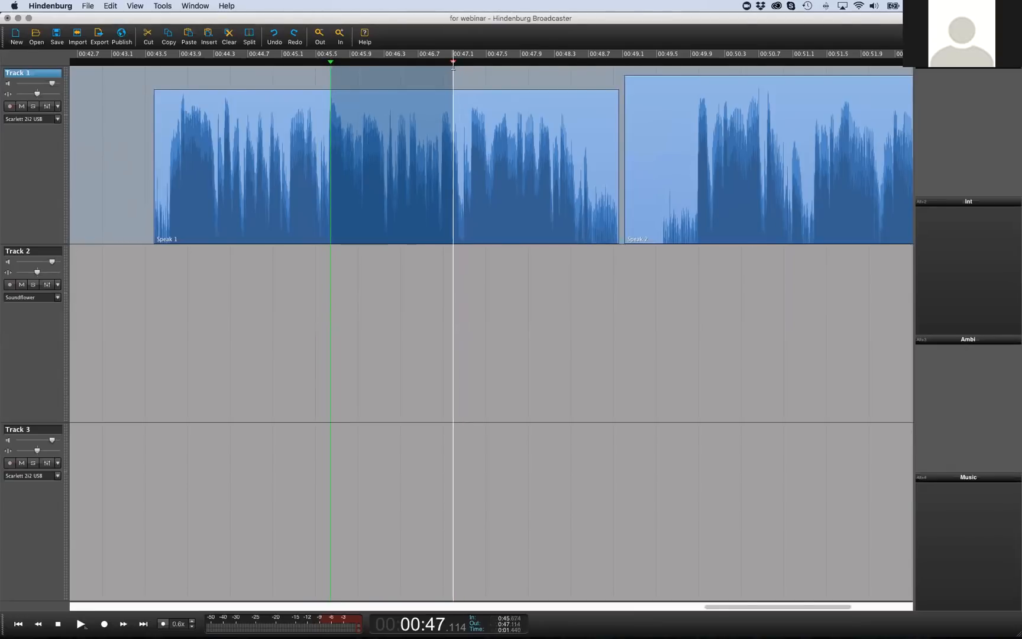
# Play the marked range in Speak 1, and move its in point to 00:45.633 and its out point to 00:47.213
pyautogui.press('space')
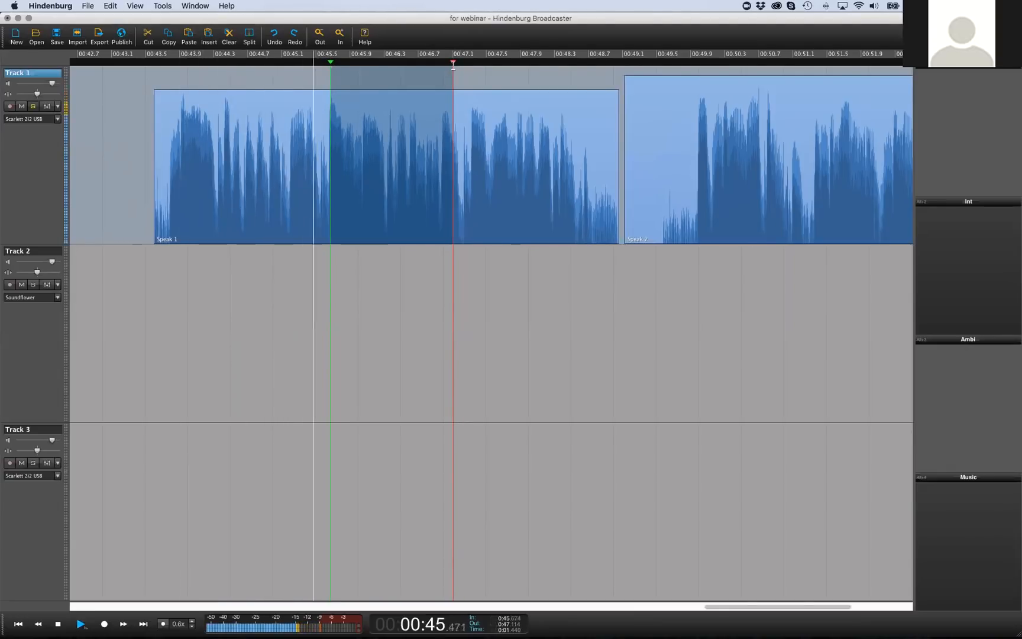
pyautogui.press('space')
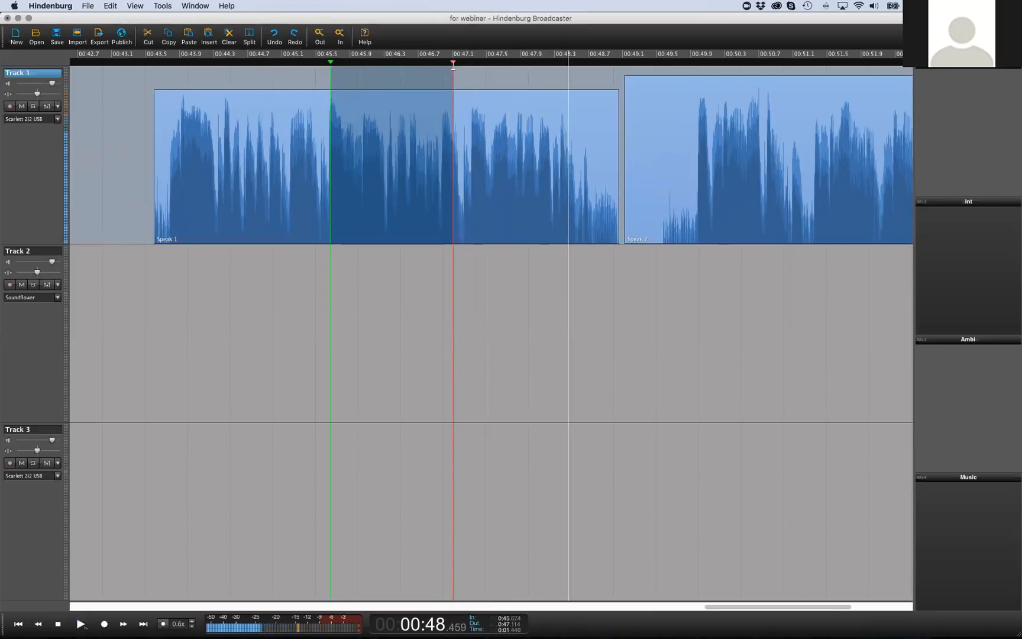
pyautogui.moveTo(330, 66); pyautogui.dragTo(327, 65)
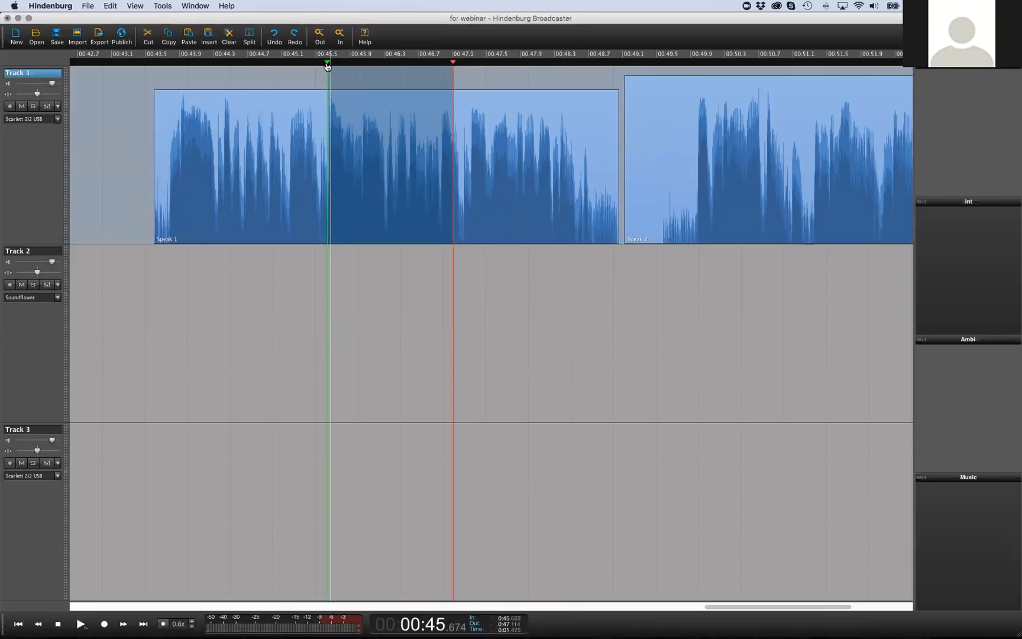
pyautogui.moveTo(458, 66); pyautogui.dragTo(461, 66)
pyautogui.scroll(2, 436, 105)
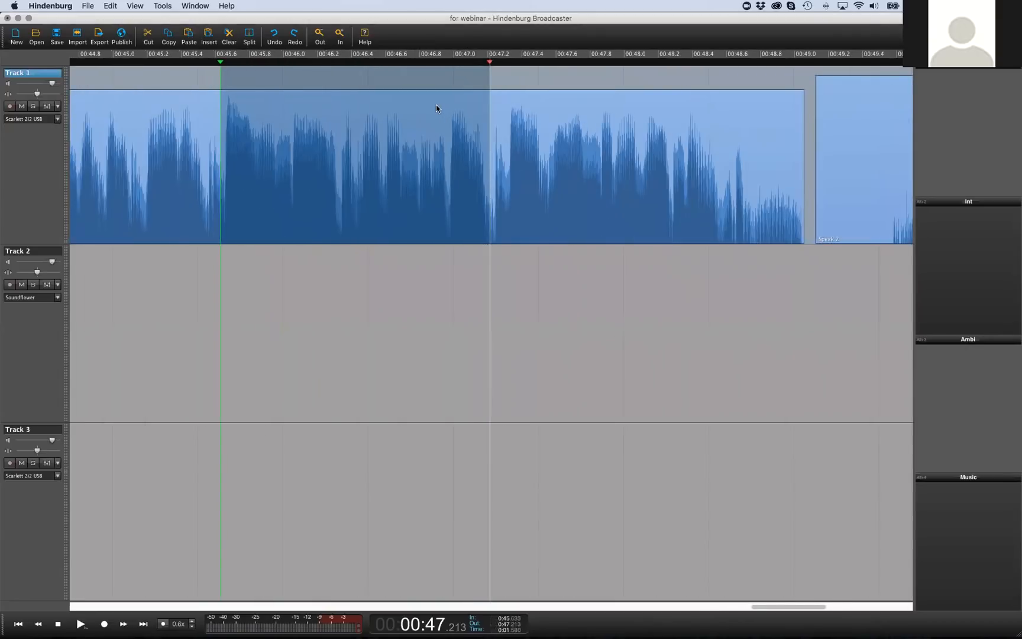
# Play Speak 1 from 00:45.225, stop in the pause at 00:45.549 and set the in point there
pyautogui.hscroll(-5, 436, 105)
pyautogui.press('space')
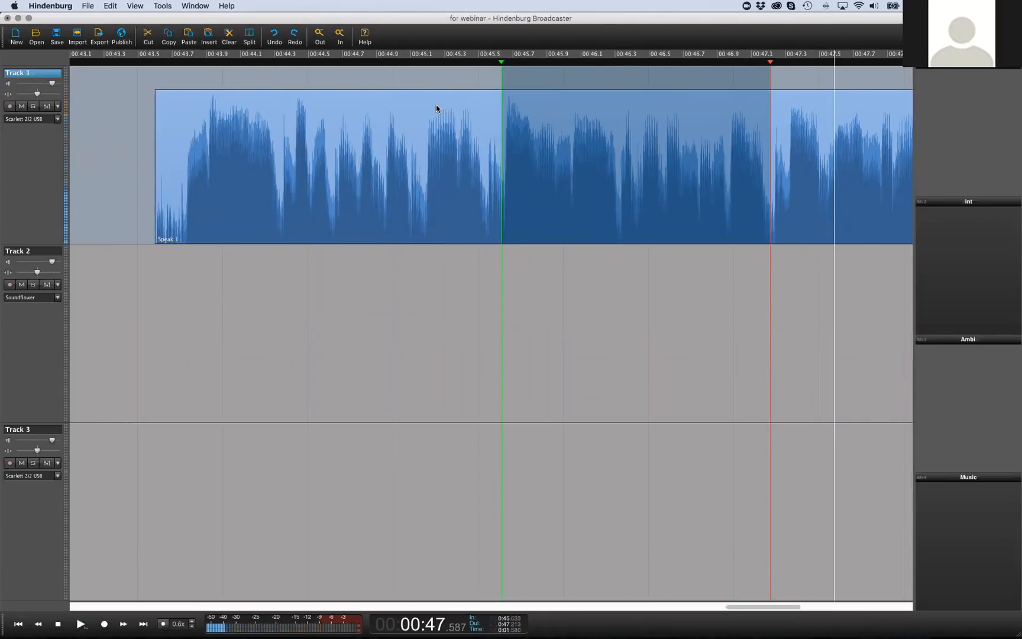
pyautogui.click(432, 79)
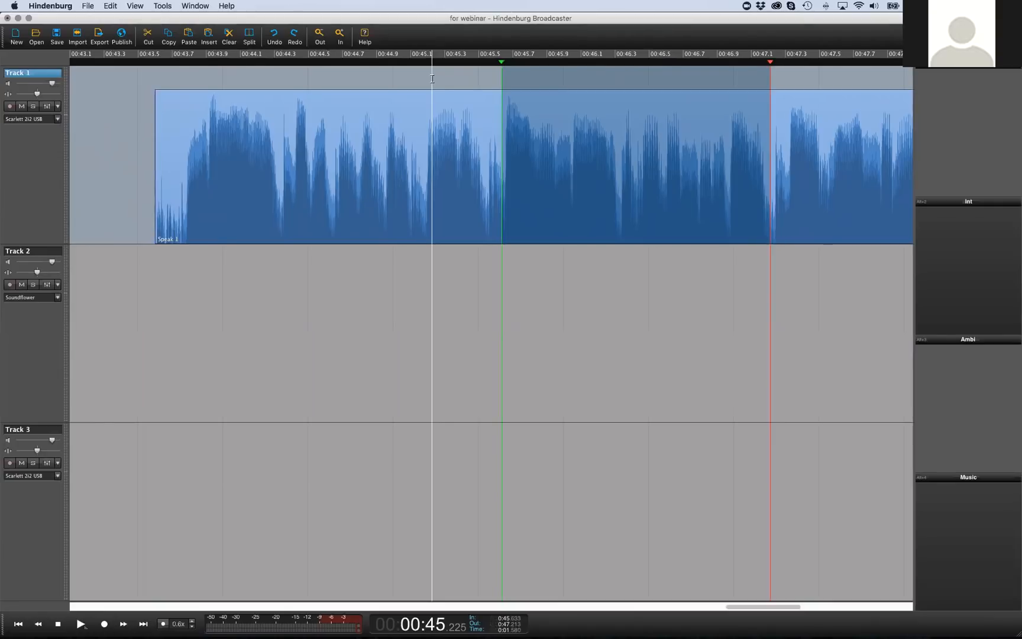
pyautogui.press('space')
pyautogui.press('space')
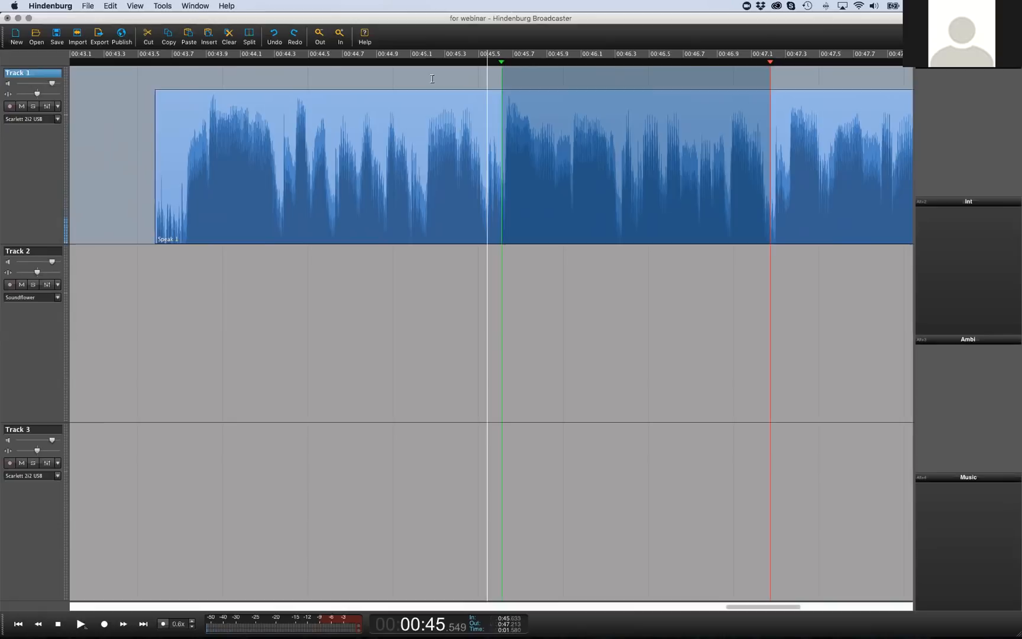
pyautogui.press('i')
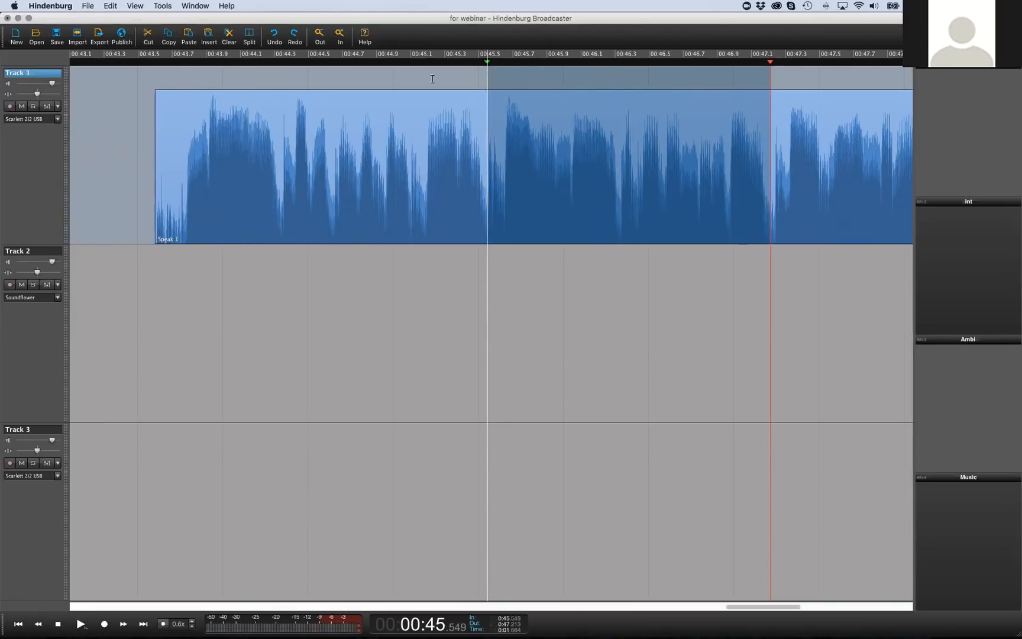
# Play onward and scrub to 00:47.313 in Speak 1 to set the out point there
pyautogui.press('space')
pyautogui.press('space')
pyautogui.press('Left')
pyautogui.press('Right')
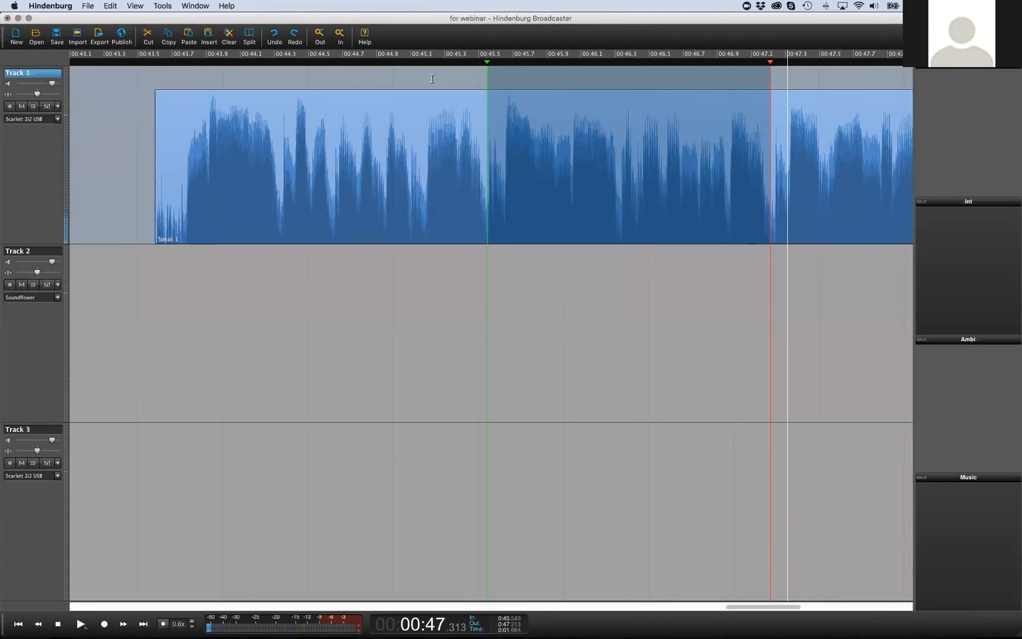
pyautogui.press('o')
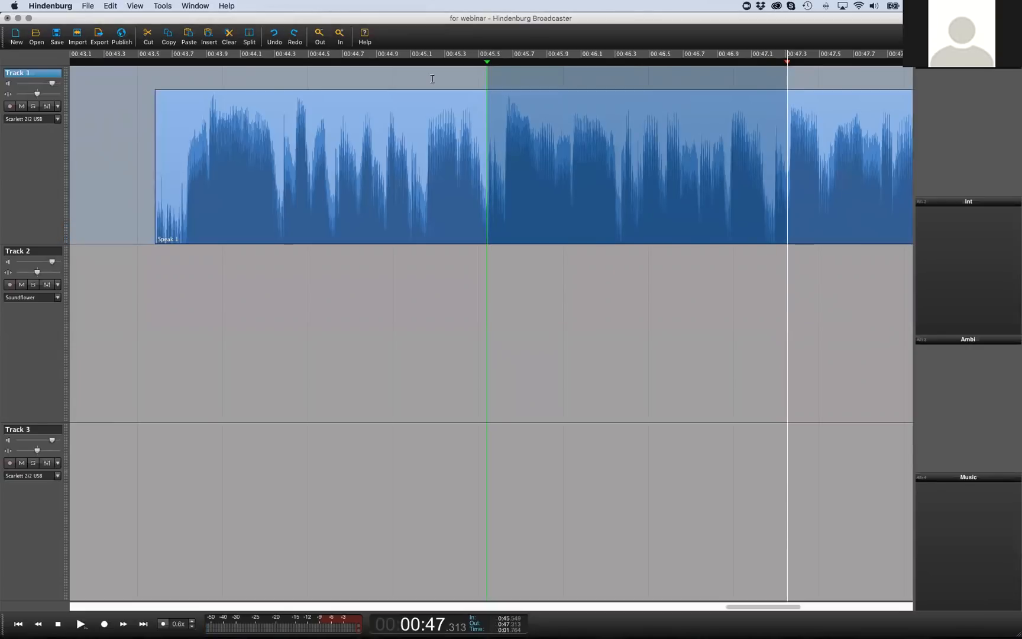
# Try deleting the range from 00:45.549 to 00:47.313 in Speak 1, listen across the join, and undo the deletion
pyautogui.press('BackSpace')
pyautogui.press('space')
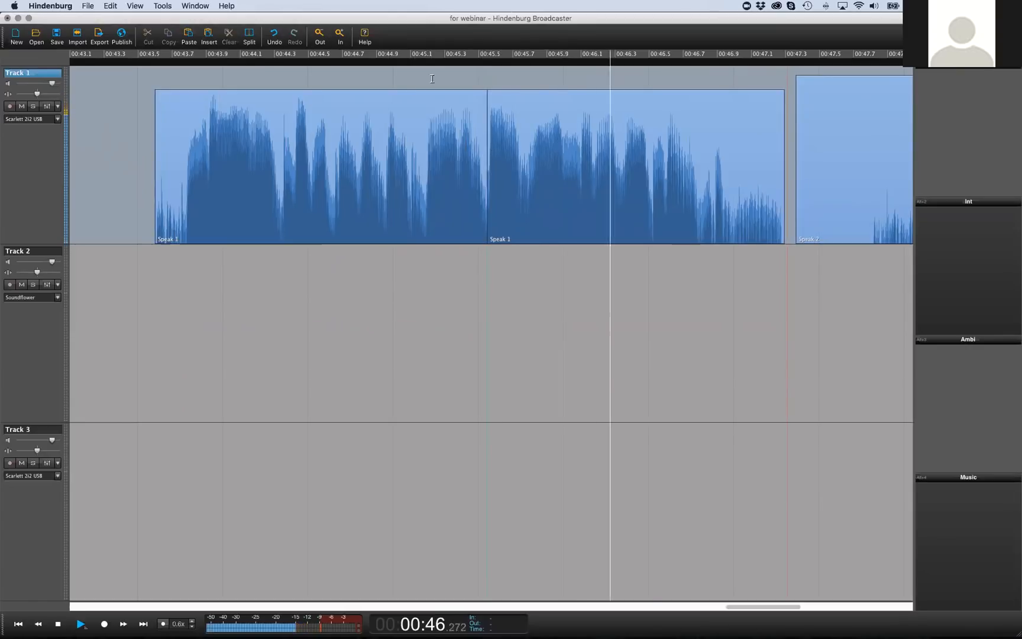
pyautogui.press('space')
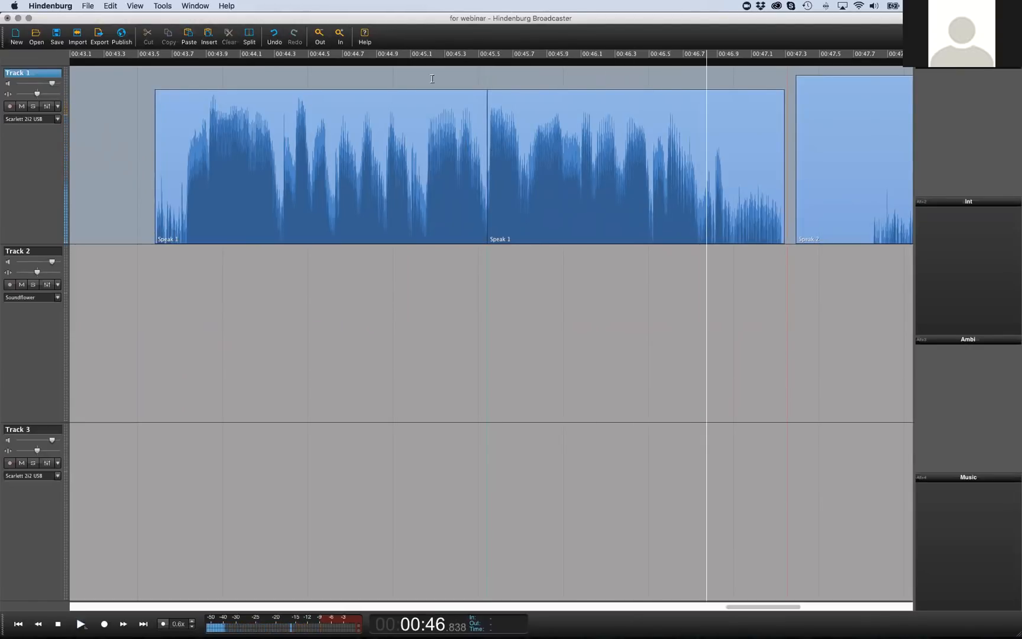
pyautogui.press('super+z')
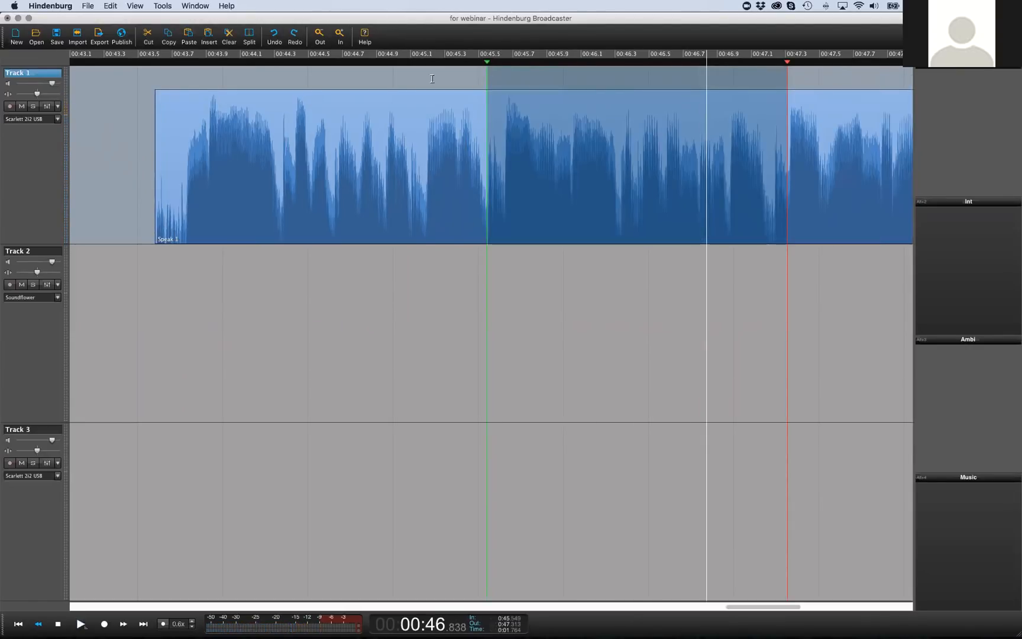
# Set the out point in Speak 1 at 00:47.235, delete the marked range, and listen across the join
pyautogui.press('space')
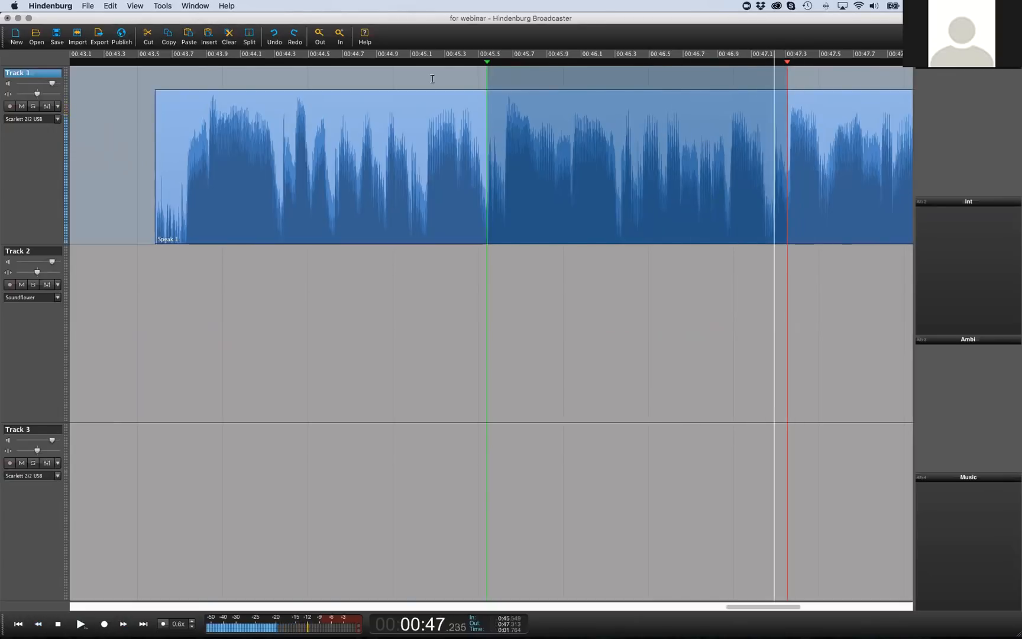
pyautogui.press('o')
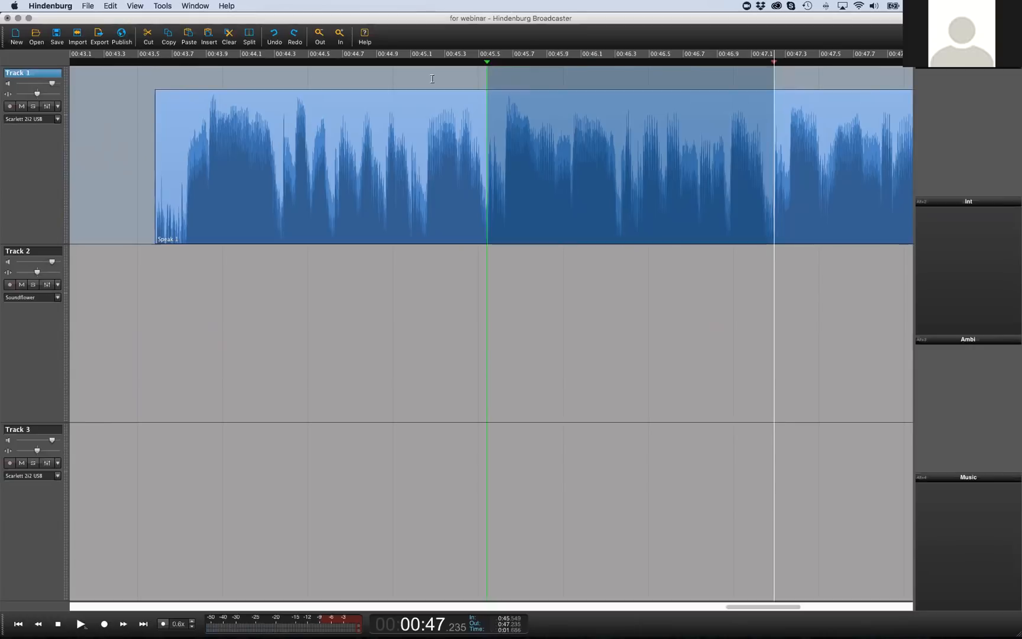
pyautogui.press('Delete')
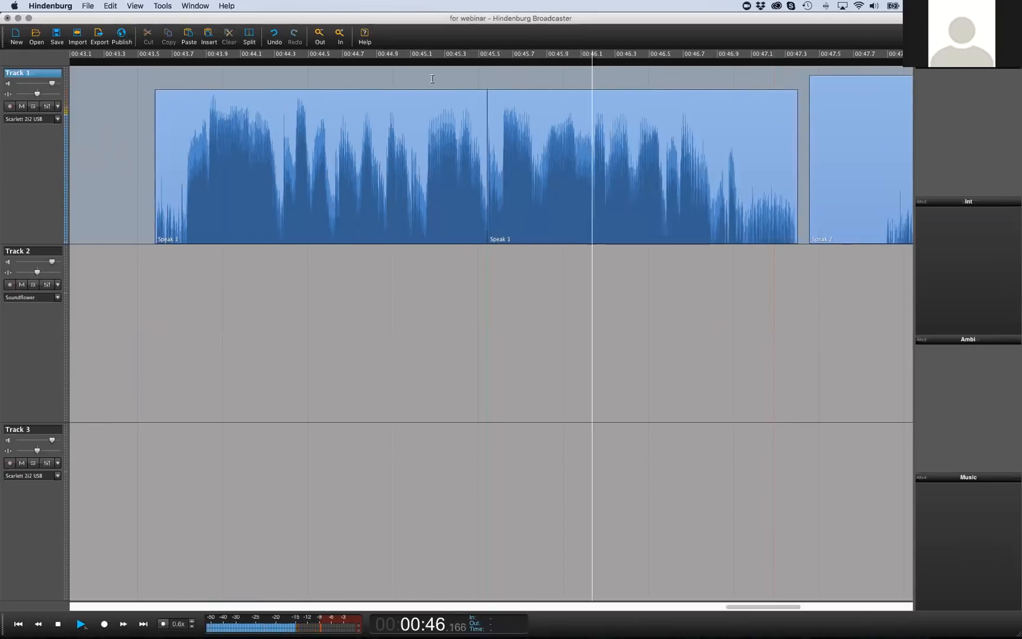
pyautogui.press('space')
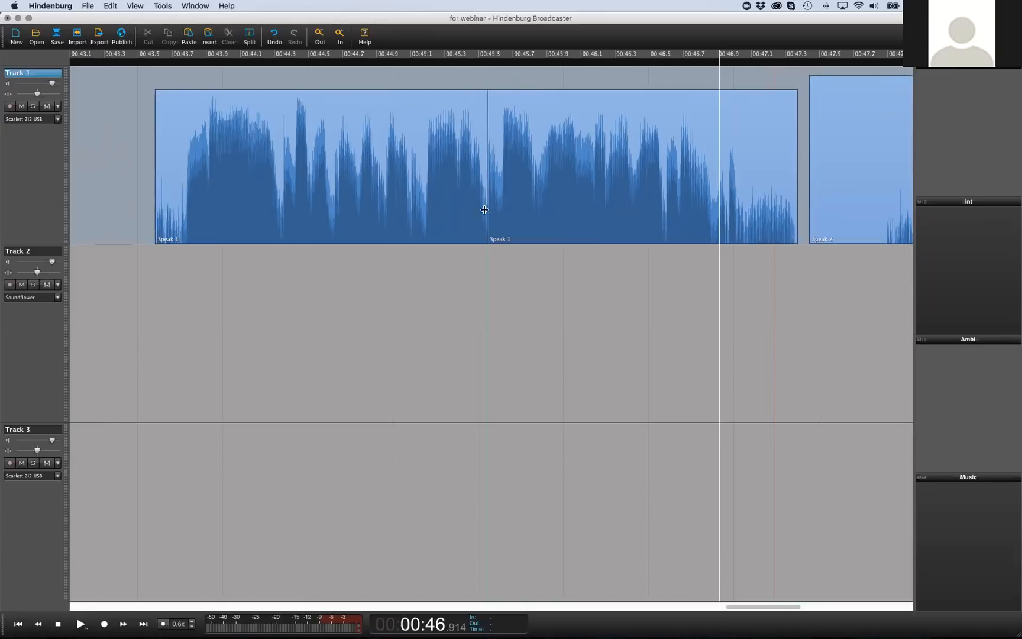
# Try a crossfade about 0.1 s long between the two Speak 1 clips, undo it, and deselect the clip
pyautogui.scroll(3, 487, 208)
pyautogui.click(509, 175)
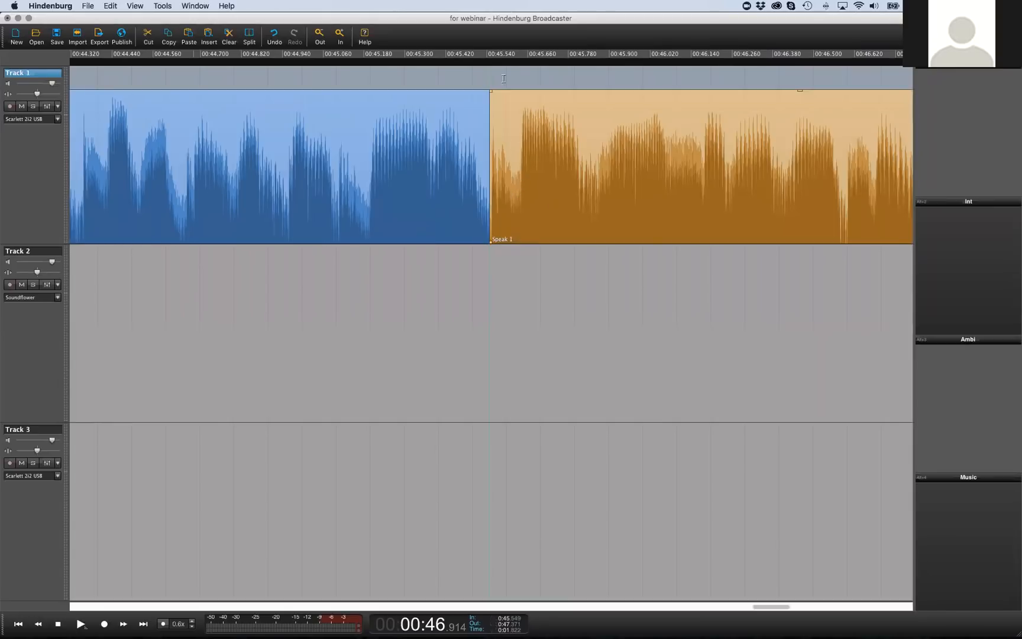
pyautogui.moveTo(513, 95); pyautogui.dragTo(468, 98)
pyautogui.moveTo(491, 245); pyautogui.dragTo(475, 245)
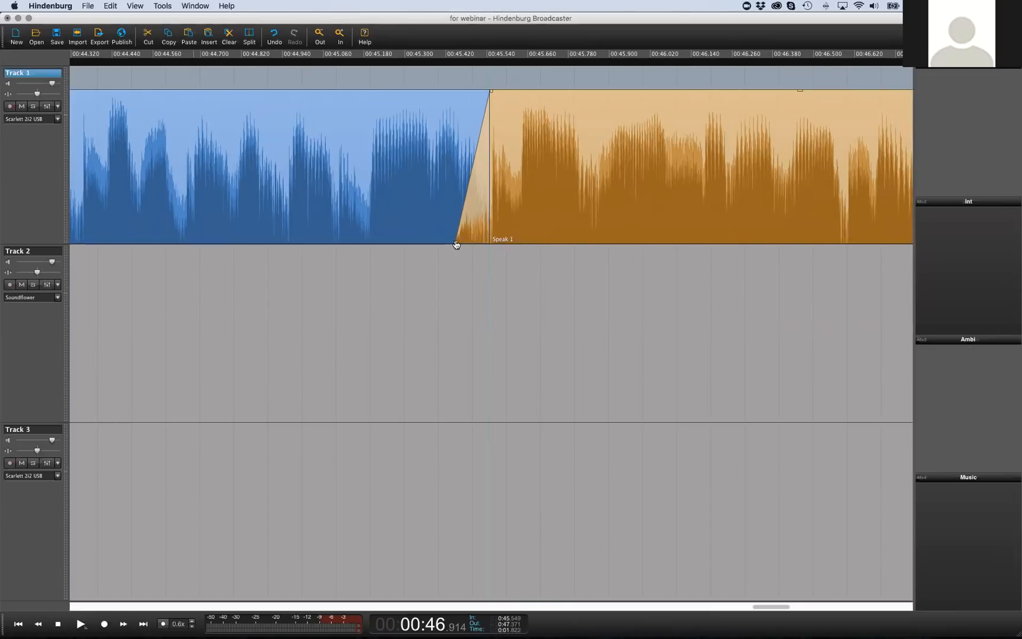
pyautogui.click(456, 244)
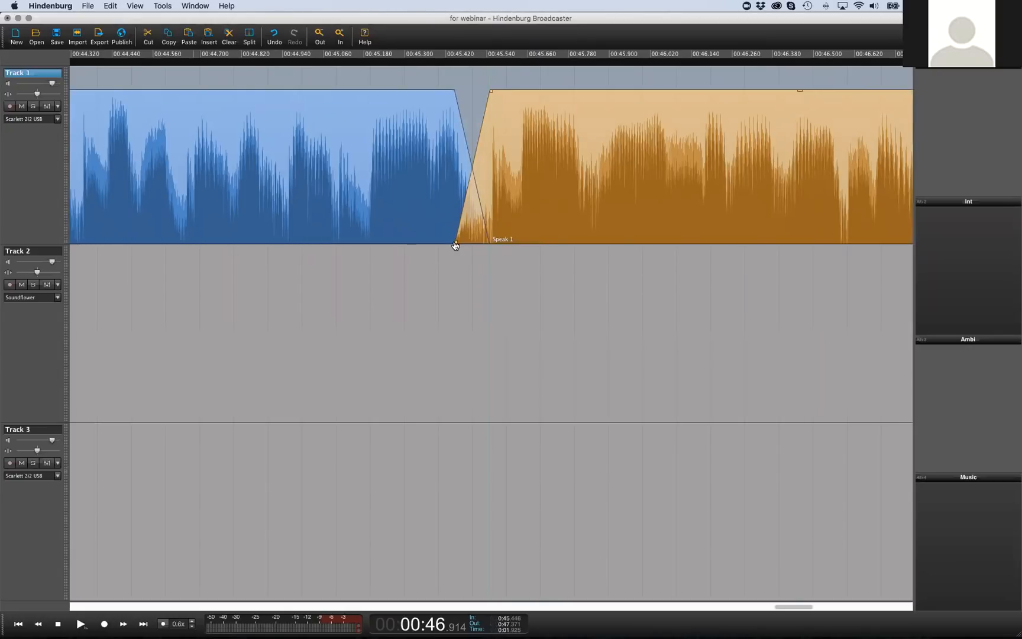
pyautogui.press('super+z')
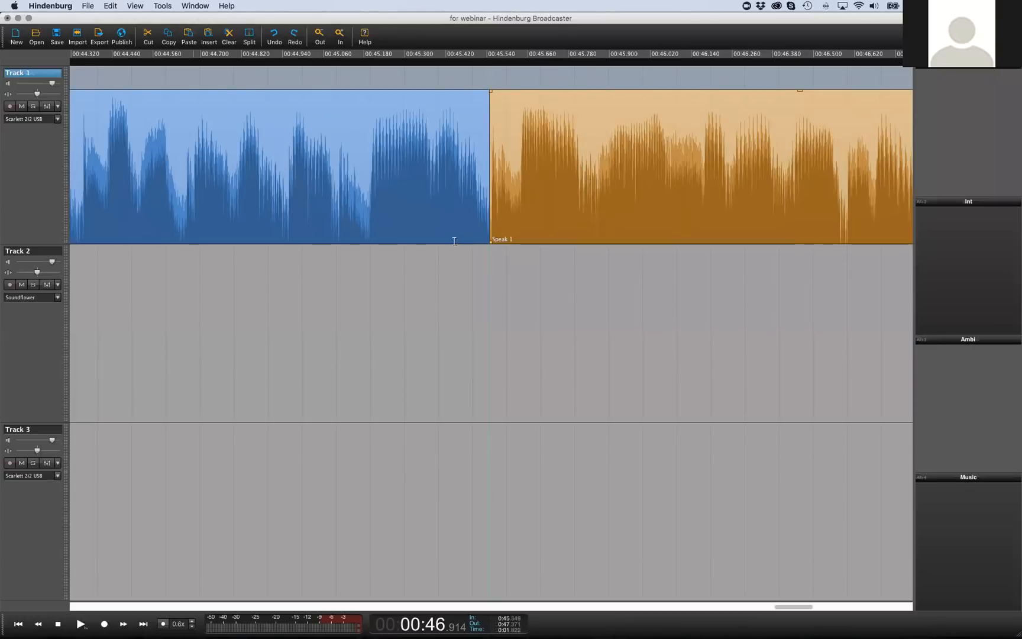
pyautogui.click(454, 241)
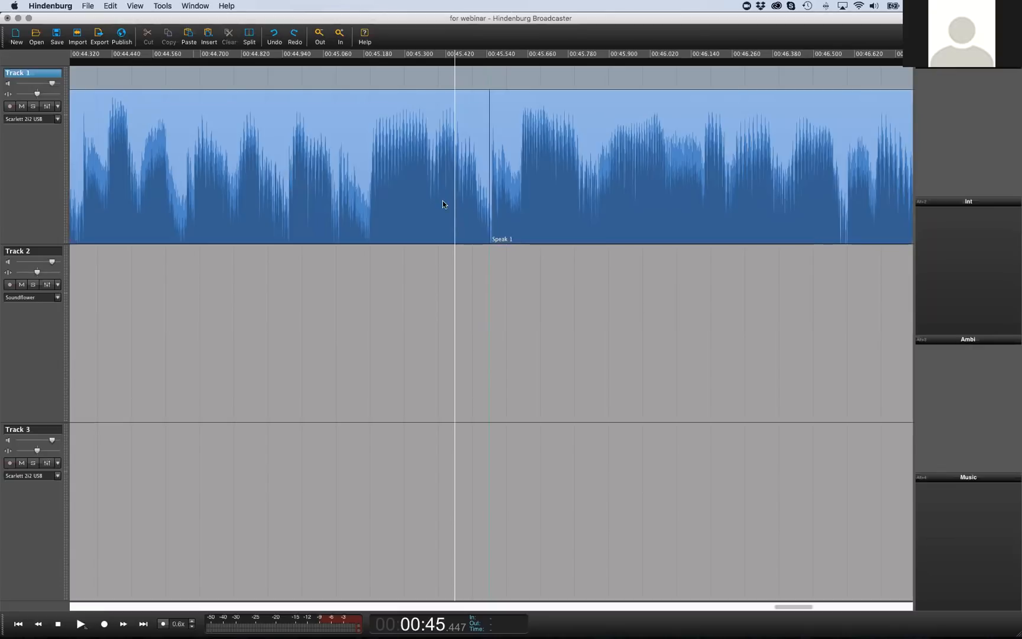
# Try deleting the range from 00:46.202 to 00:46.962 in the second Speak 1 clip, undo the deletion, and clear the selection
pyautogui.scroll(-5, 445, 204)
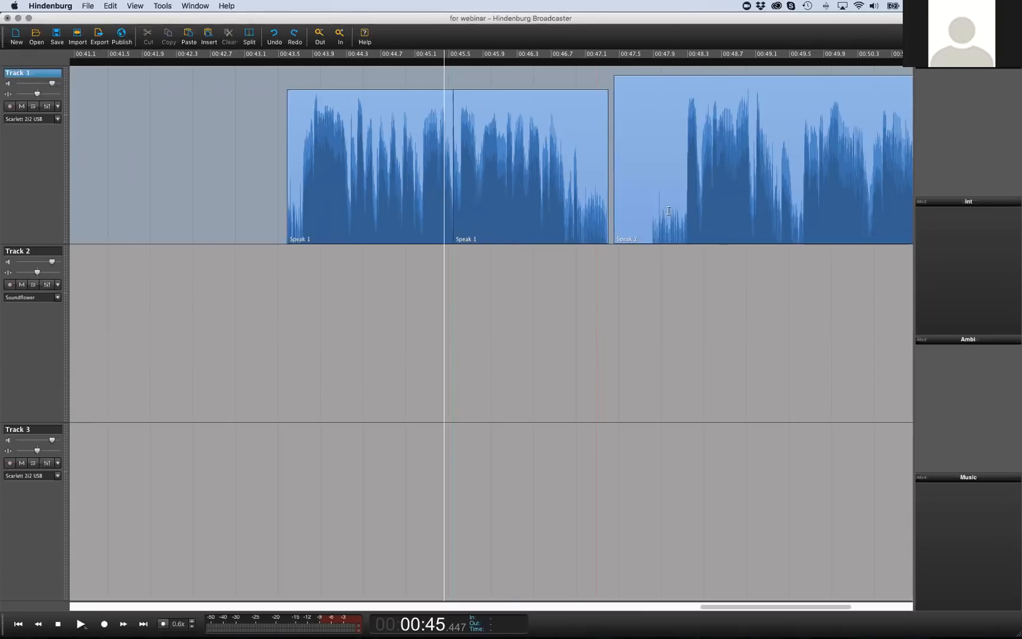
pyautogui.scroll(-1, 668, 210)
pyautogui.scroll(-1, 669, 210)
pyautogui.moveTo(612, 228); pyautogui.dragTo(634, 230)
pyautogui.press('BackSpace')
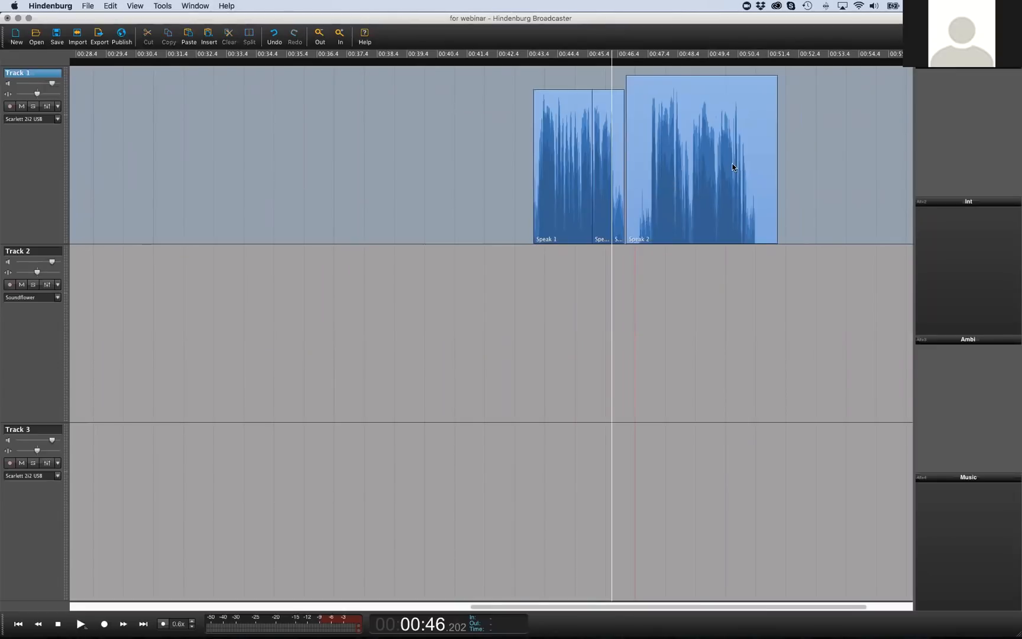
pyautogui.press('super+z')
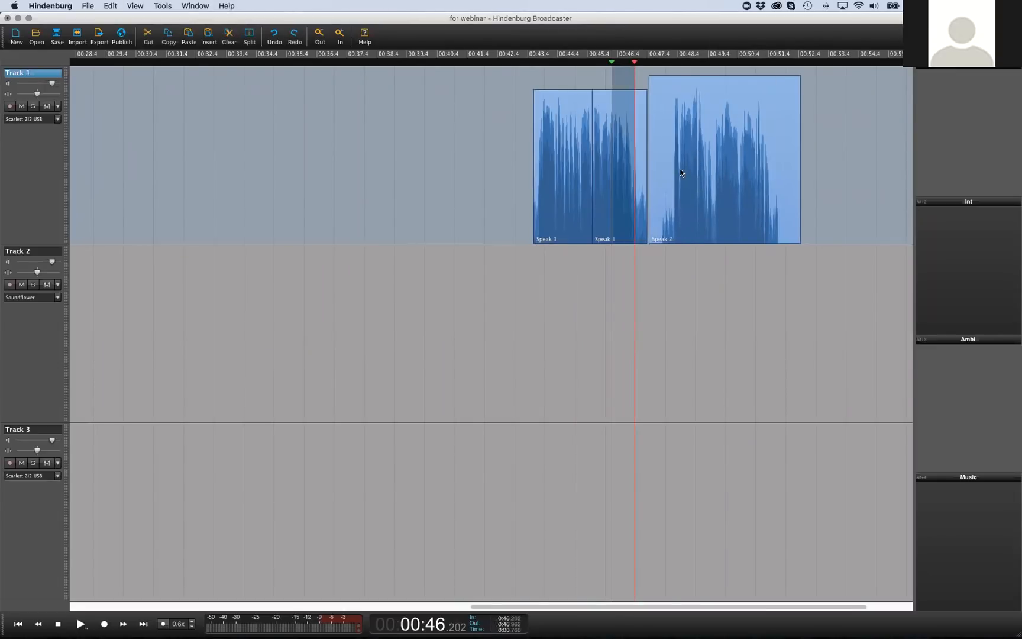
pyautogui.click(680, 169)
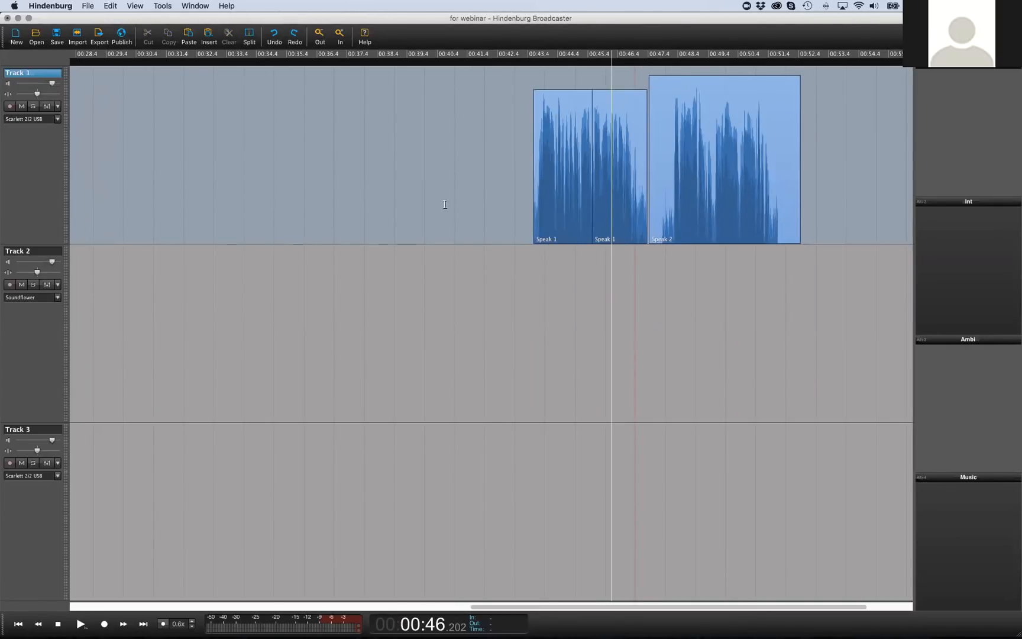
# Open the recent session A & B segment PODCAST Time without saving changes to the current session, and show its whole arrangement
pyautogui.click(86, 7)
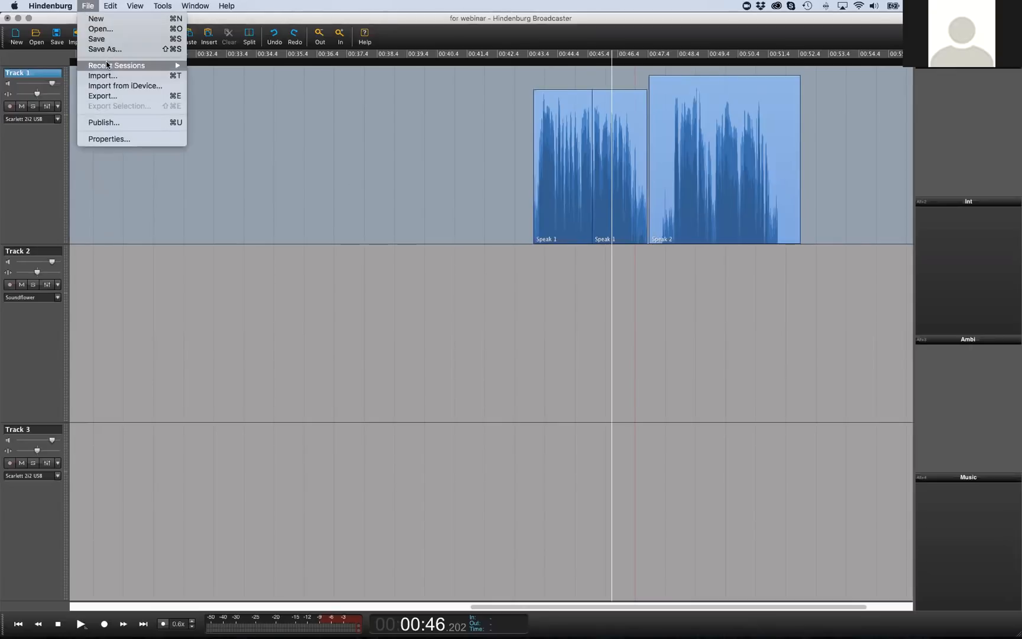
pyautogui.moveTo(107, 64)
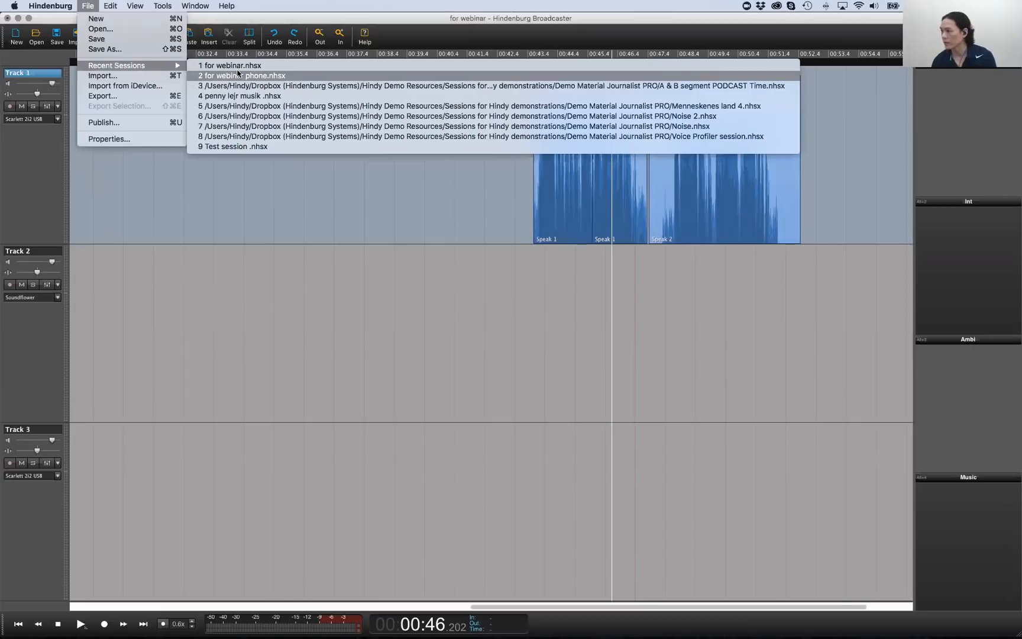
pyautogui.click(244, 87)
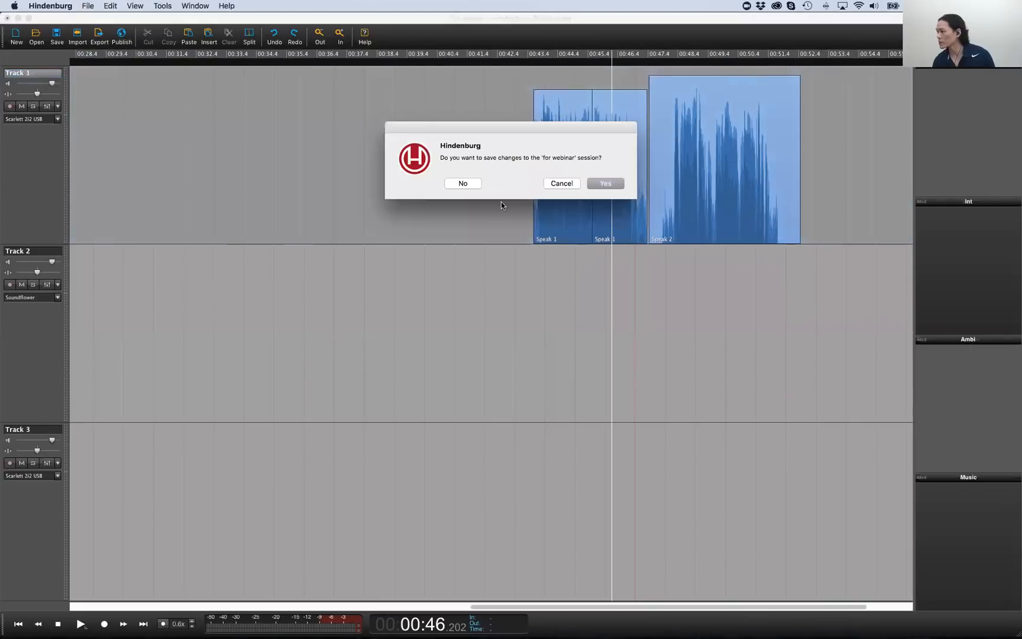
pyautogui.click(474, 184)
pyautogui.click(474, 185)
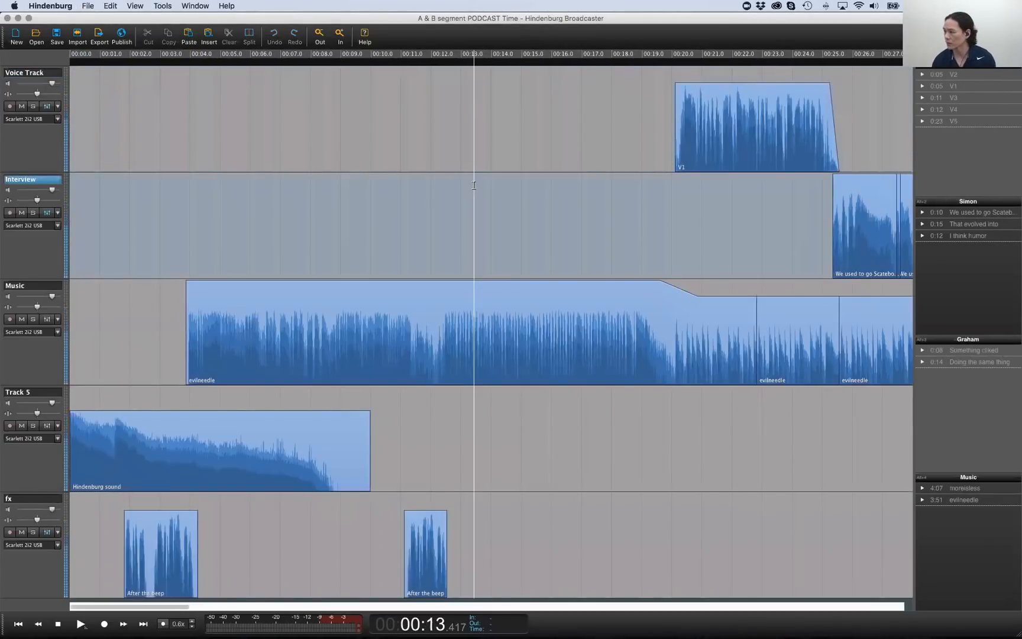
pyautogui.press('super+minus')
pyautogui.press('super+minus')
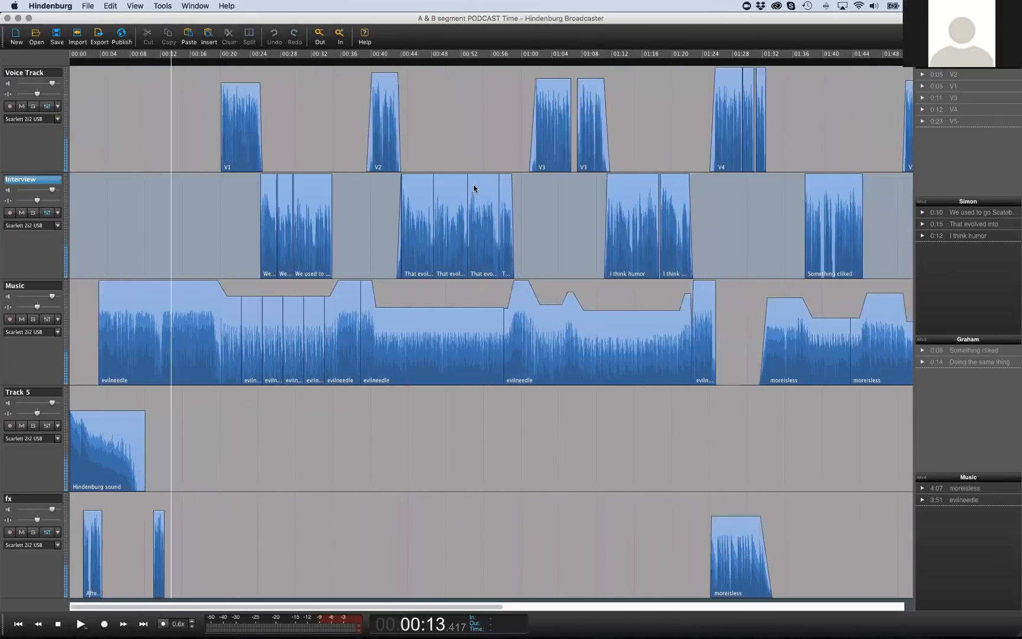
pyautogui.press('super+minus')
pyautogui.press('super+minus')
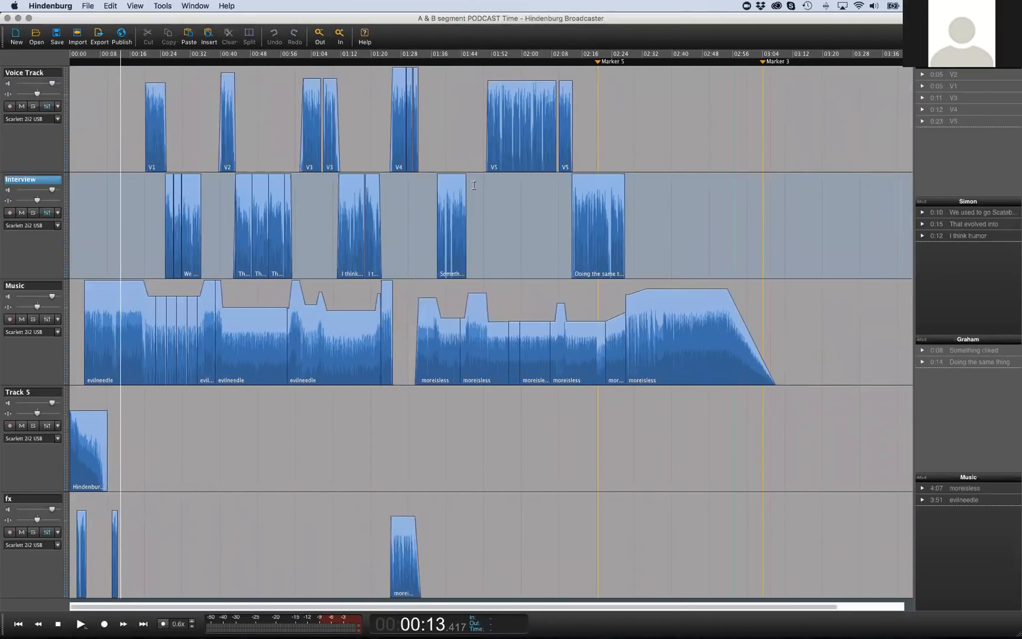
# Copy the last moreisless clip on the Music track and paste it on the same track at 03:30.714
pyautogui.click(671, 377)
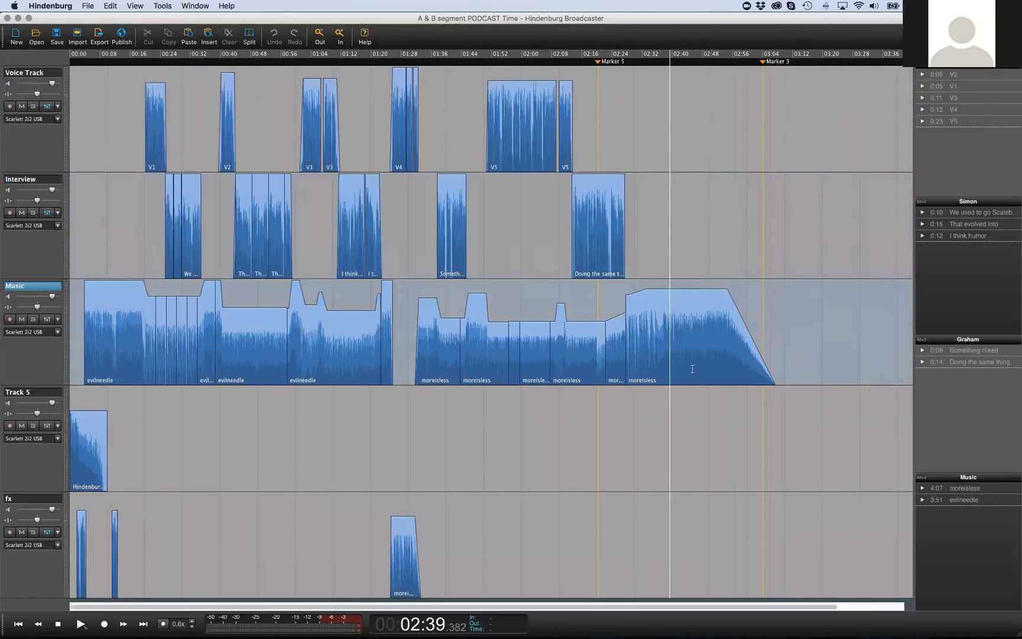
pyautogui.click(686, 352)
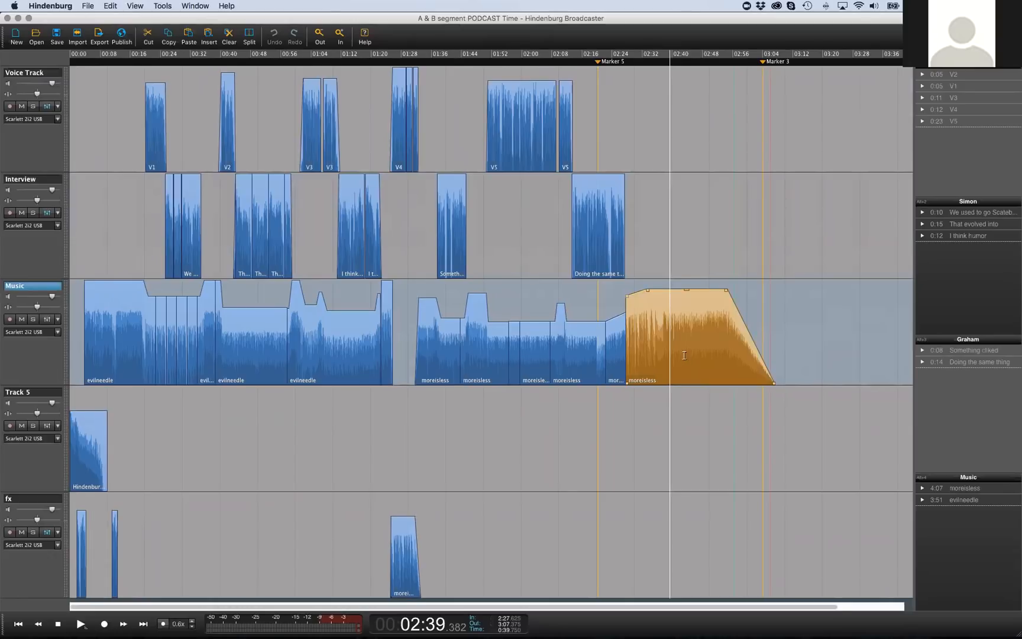
pyautogui.hscroll(5, 684, 355)
pyautogui.click(727, 355)
pyautogui.press('super+v')
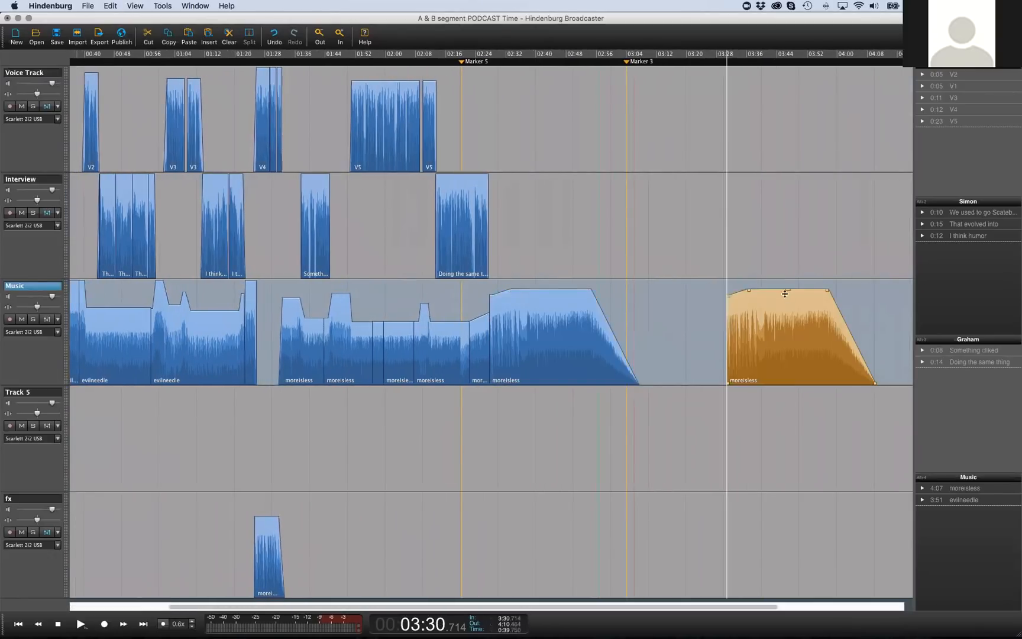
# Shorten the fade-out of the pasted moreisless clip to about 4 s, remove its fade-in, and level its gain at 0.0 dB
pyautogui.moveTo(827, 290); pyautogui.dragTo(859, 290)
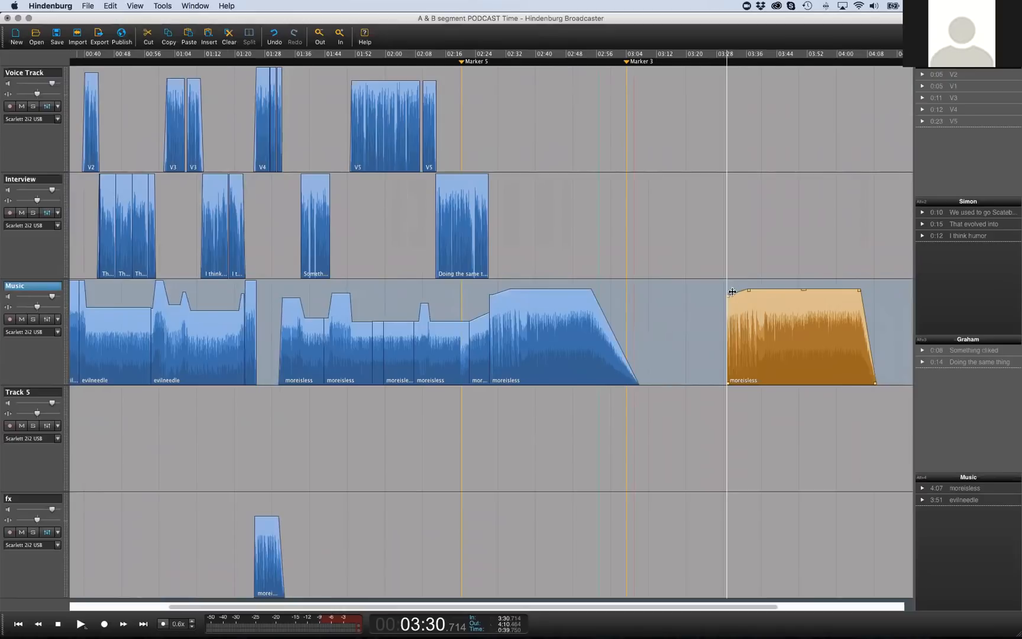
pyautogui.doubleClick(765, 289)
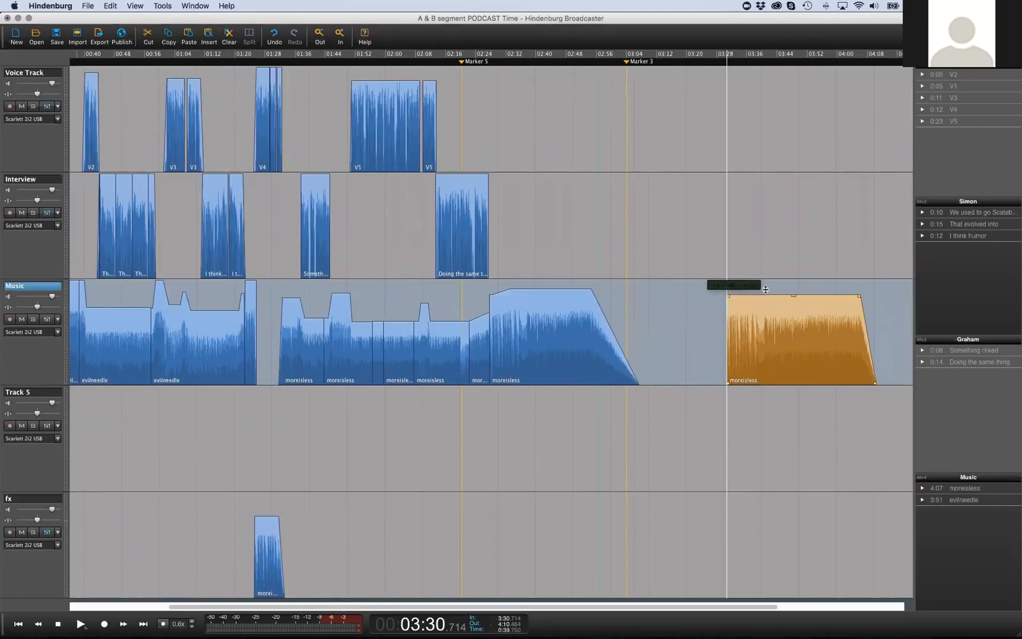
pyautogui.moveTo(767, 295); pyautogui.dragTo(766, 286)
pyautogui.click(771, 408)
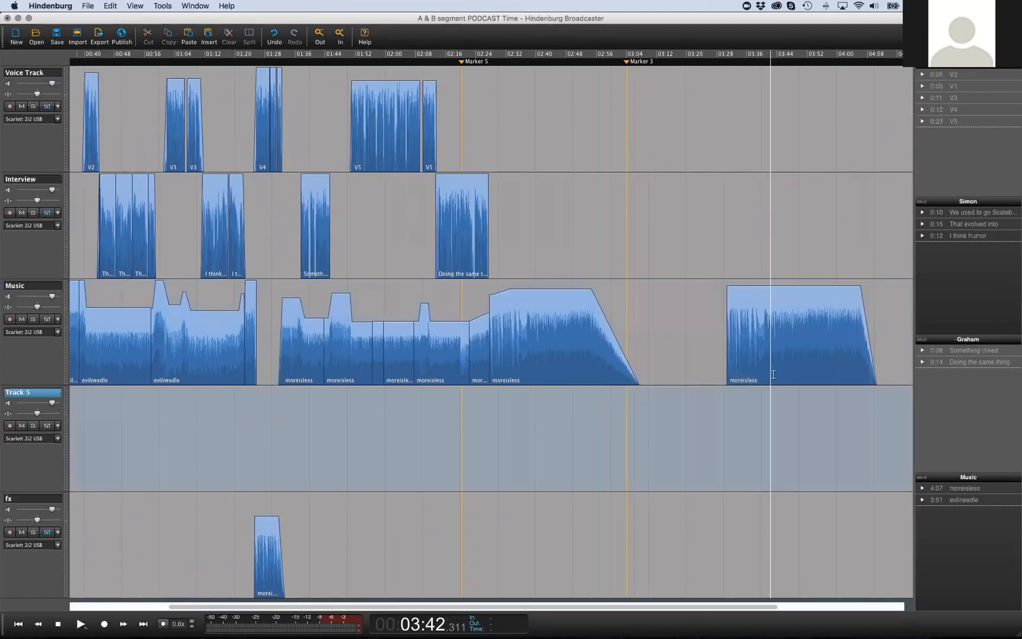
pyautogui.scroll(2, 756, 352)
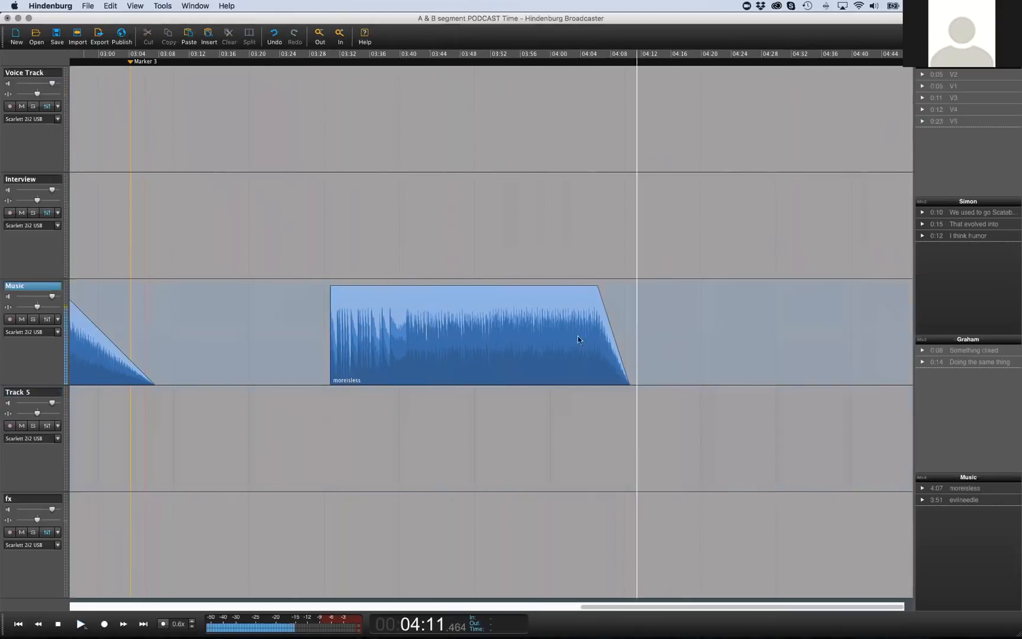
# Raise the moreisless clip's gain to +0.4 dB and play it back from 03:45.243 while adjusting the system volume
pyautogui.click(443, 285)
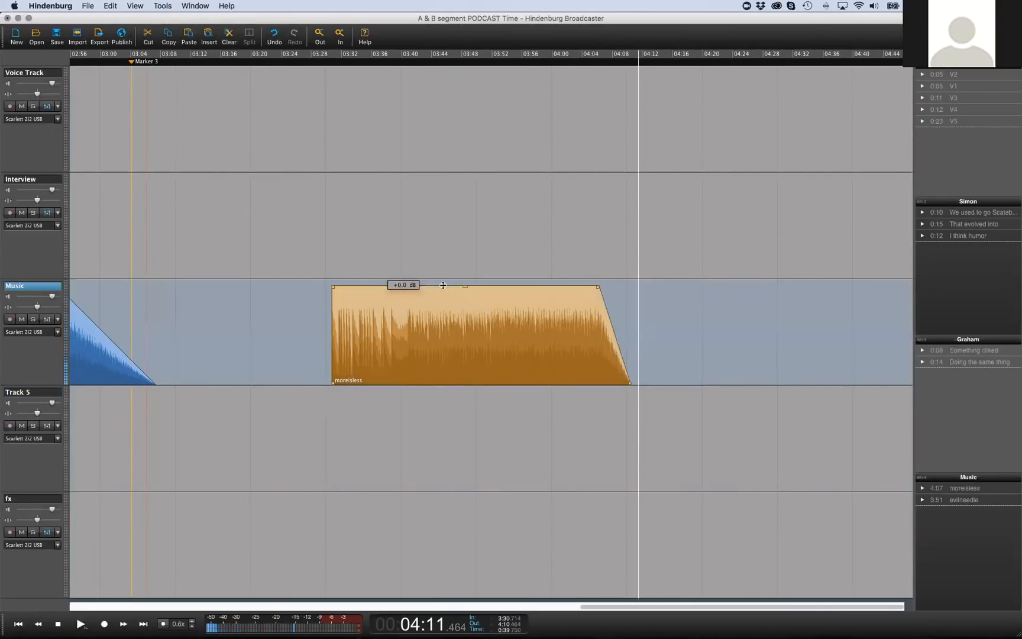
pyautogui.press('super+Up')
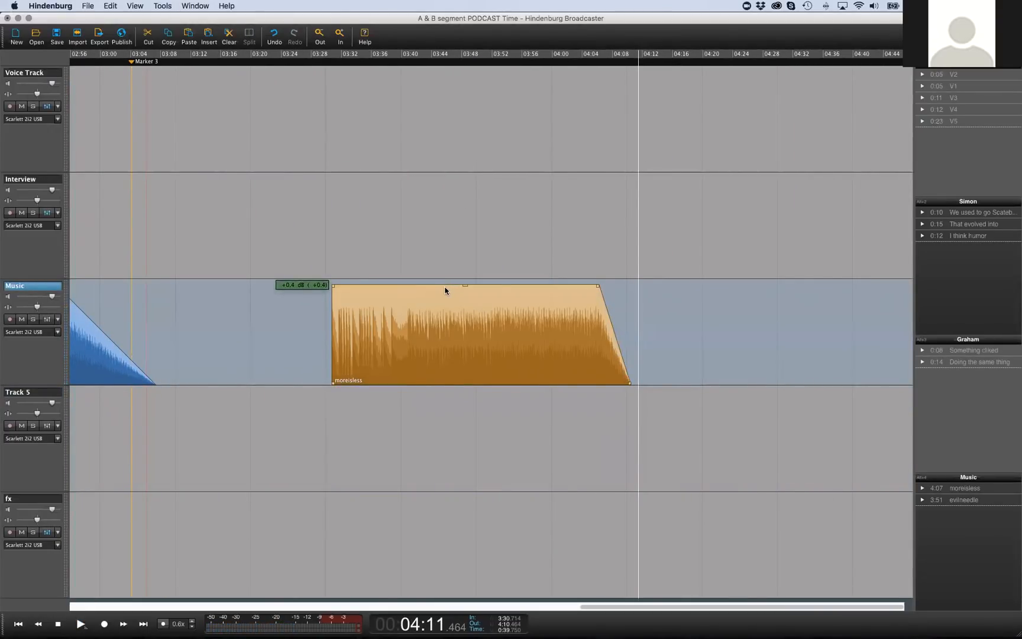
pyautogui.press('XF86AudioRaiseVolume')
pyautogui.press('XF86AudioRaiseVolume')
pyautogui.press('XF86AudioRaiseVolume')
pyautogui.click(441, 263)
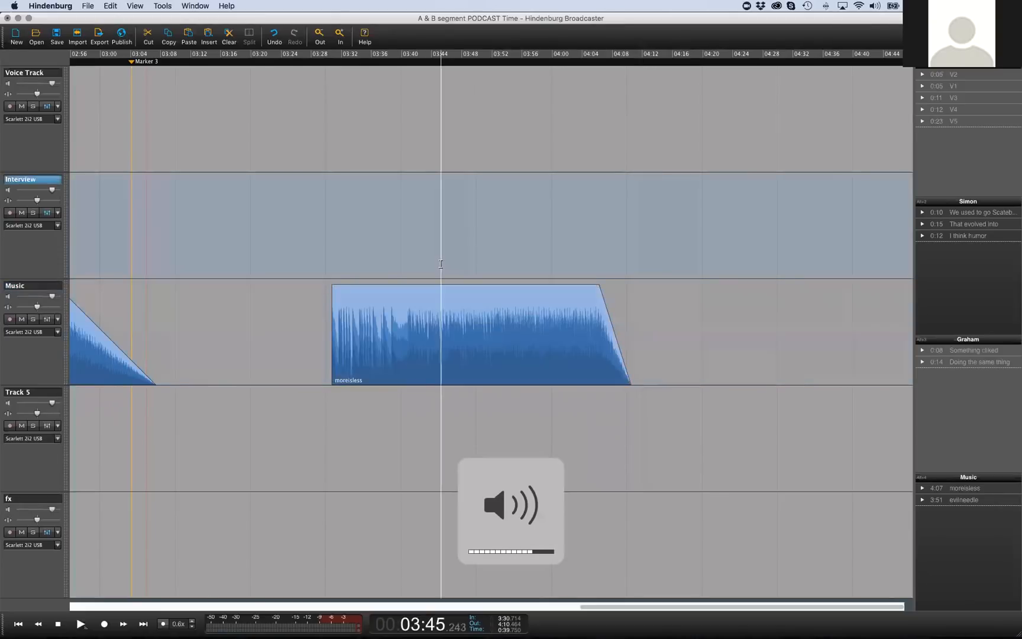
pyautogui.press('space')
pyautogui.press('Up')
pyautogui.press('Up')
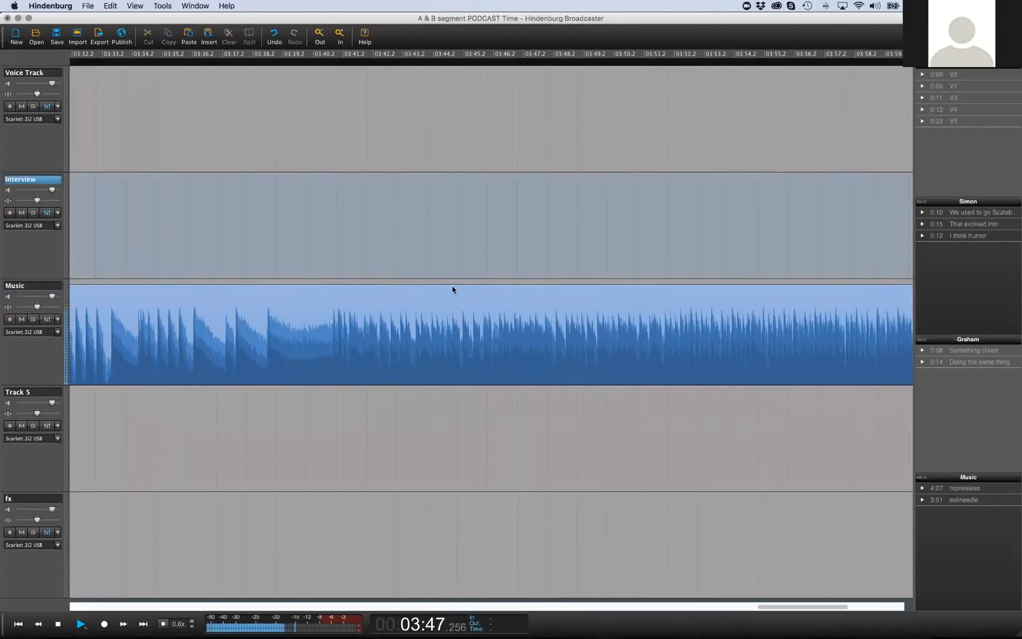
pyautogui.press('Down')
pyautogui.press('XF86AudioRaiseVolume')
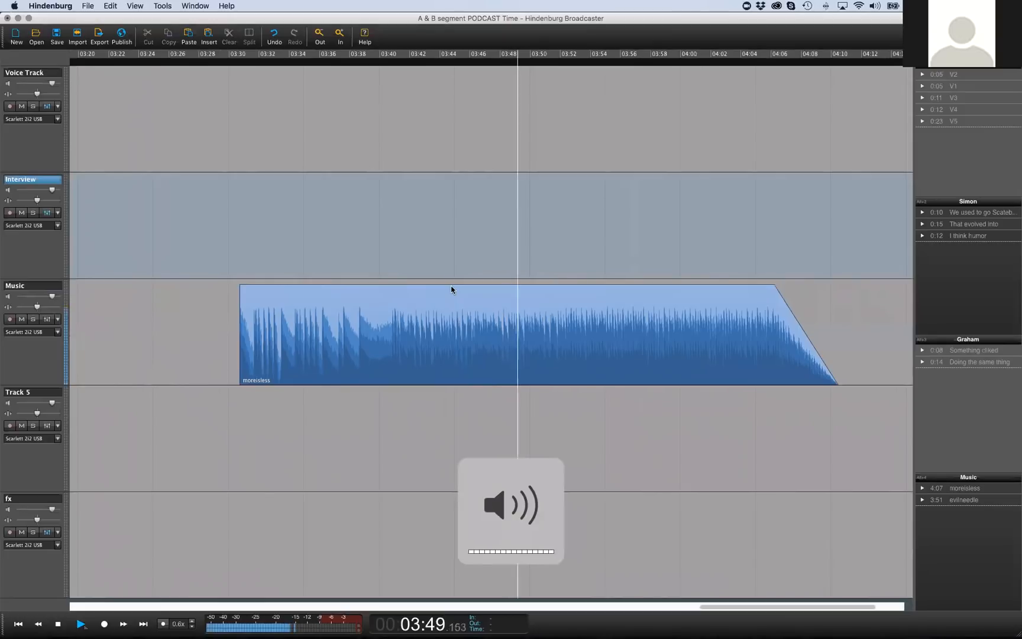
pyautogui.press('space')
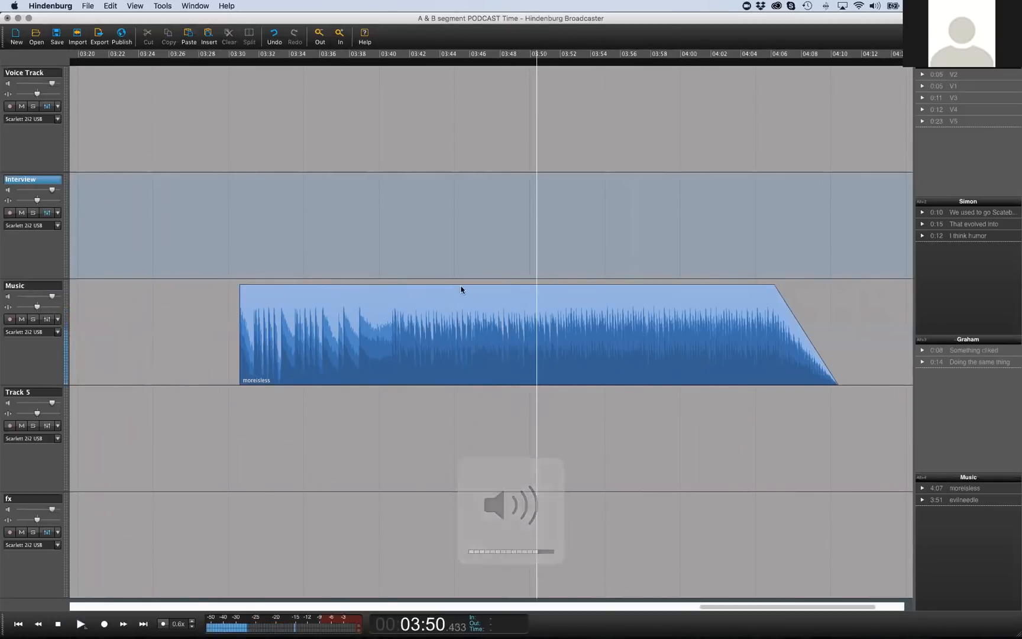
# Raise the moreisless clip's gain to +8.2 dB and play the louder clip from 03:48.603
pyautogui.moveTo(467, 283); pyautogui.dragTo(467, 258)
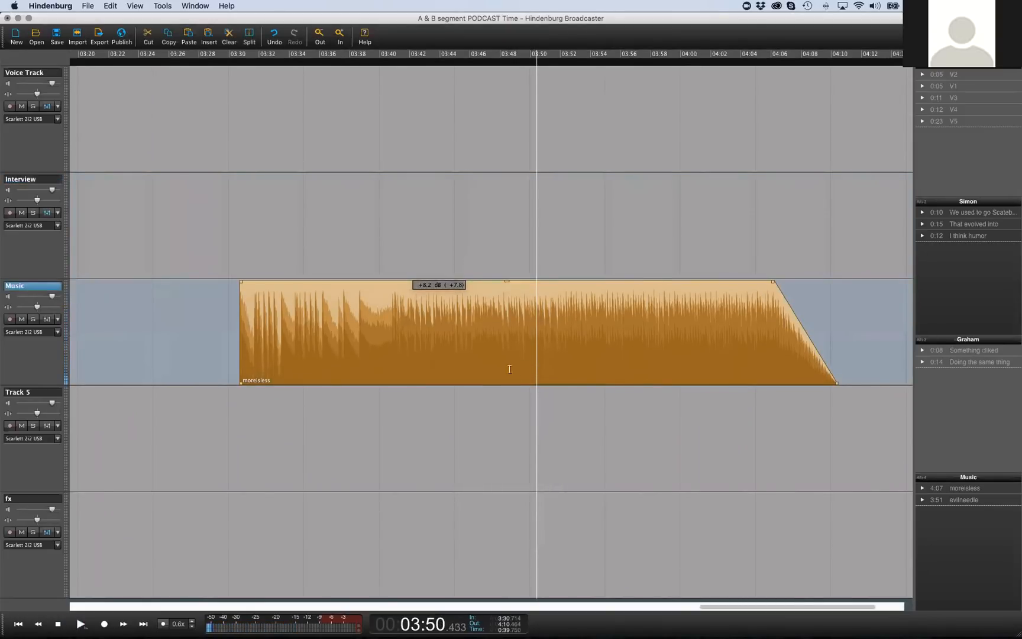
pyautogui.click(509, 369)
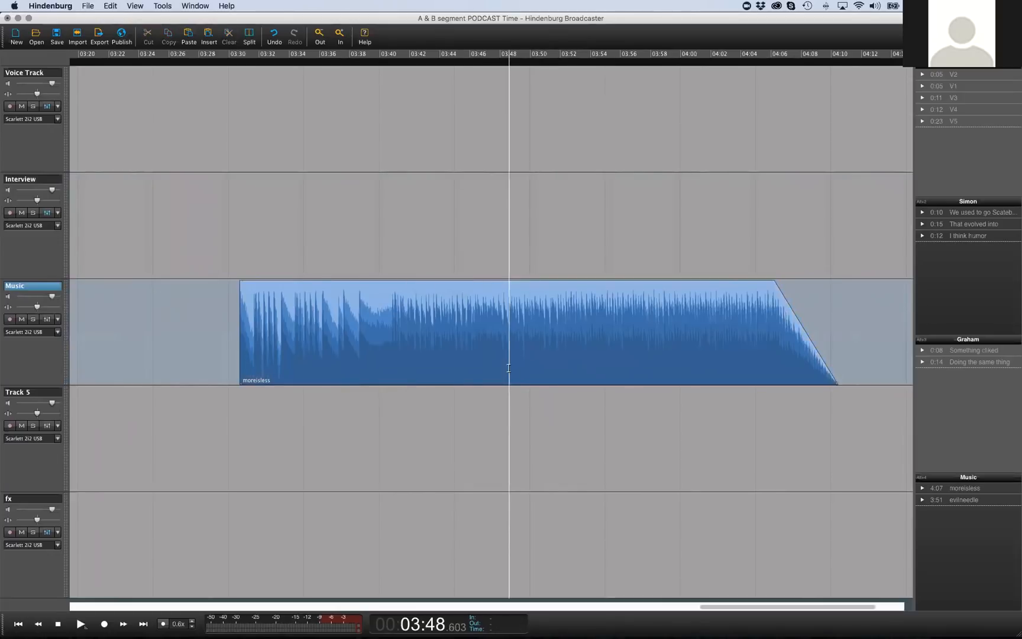
pyautogui.press('XF86AudioRaiseVolume')
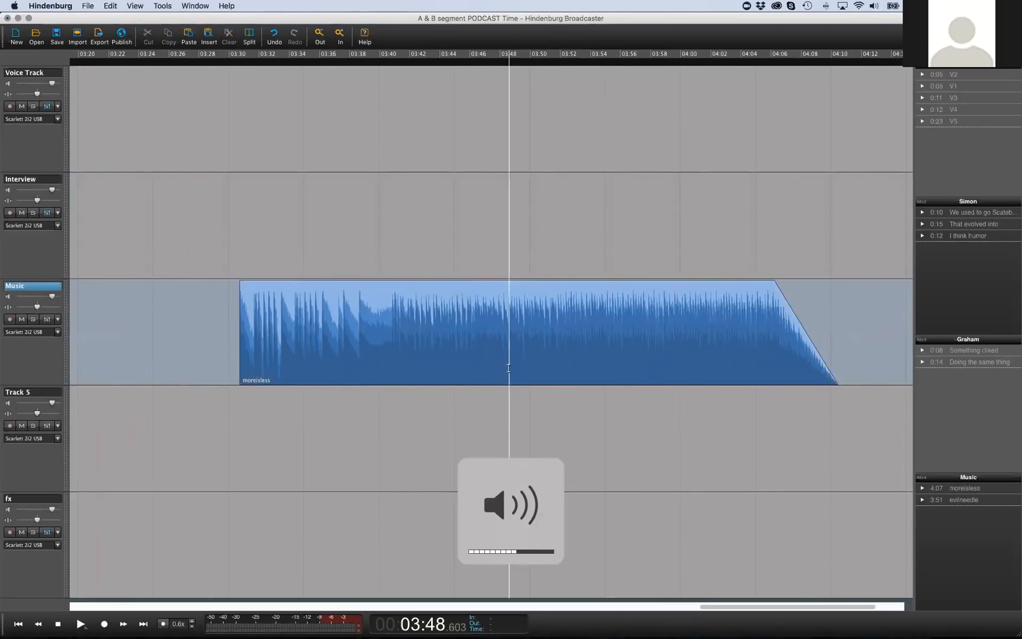
pyautogui.press('space')
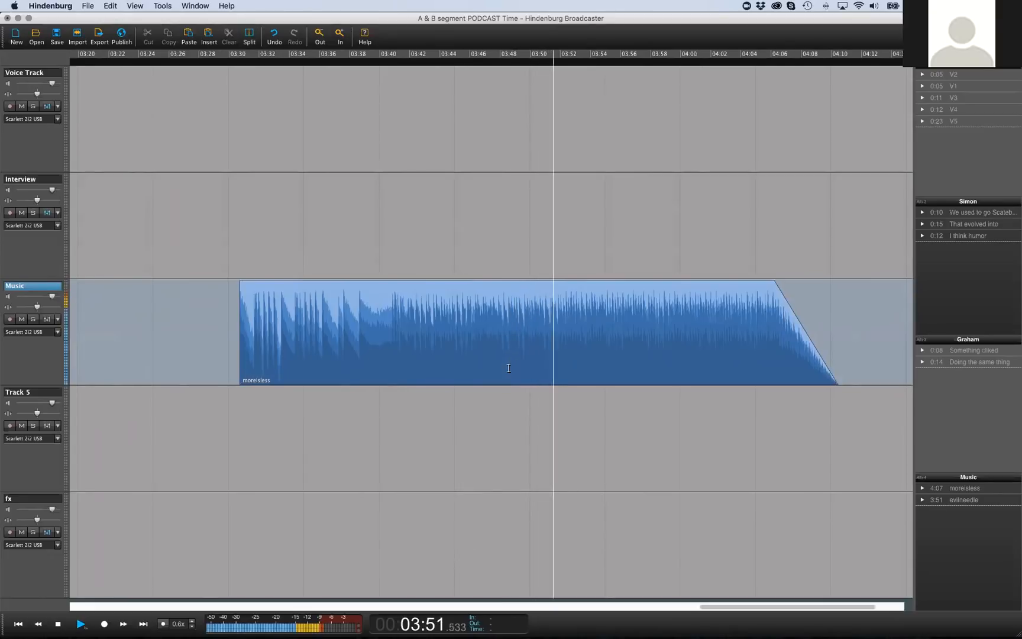
pyautogui.press('space')
pyautogui.click(558, 369)
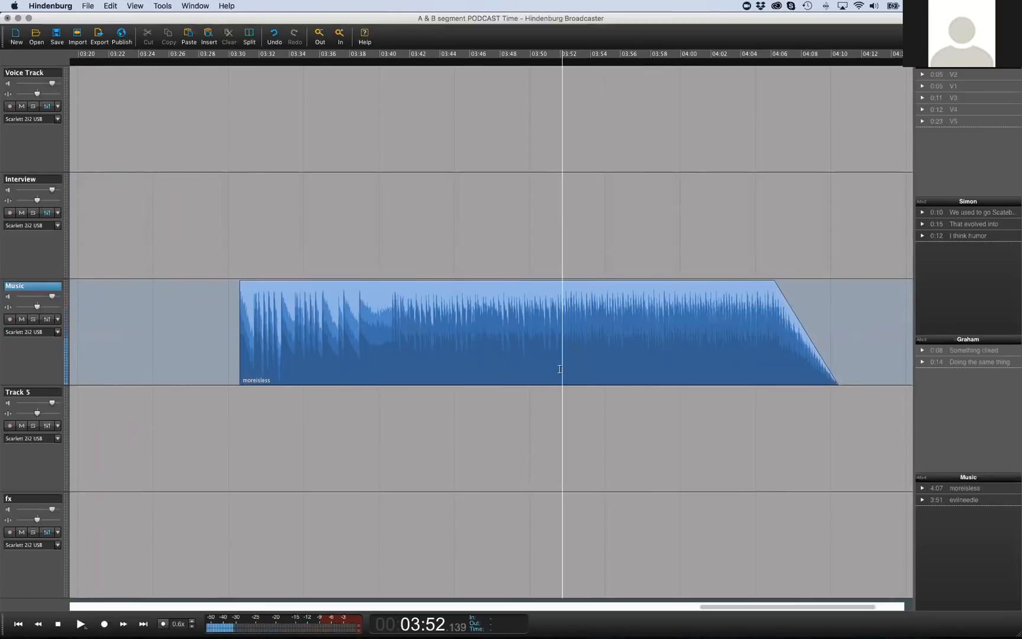
pyautogui.press('space')
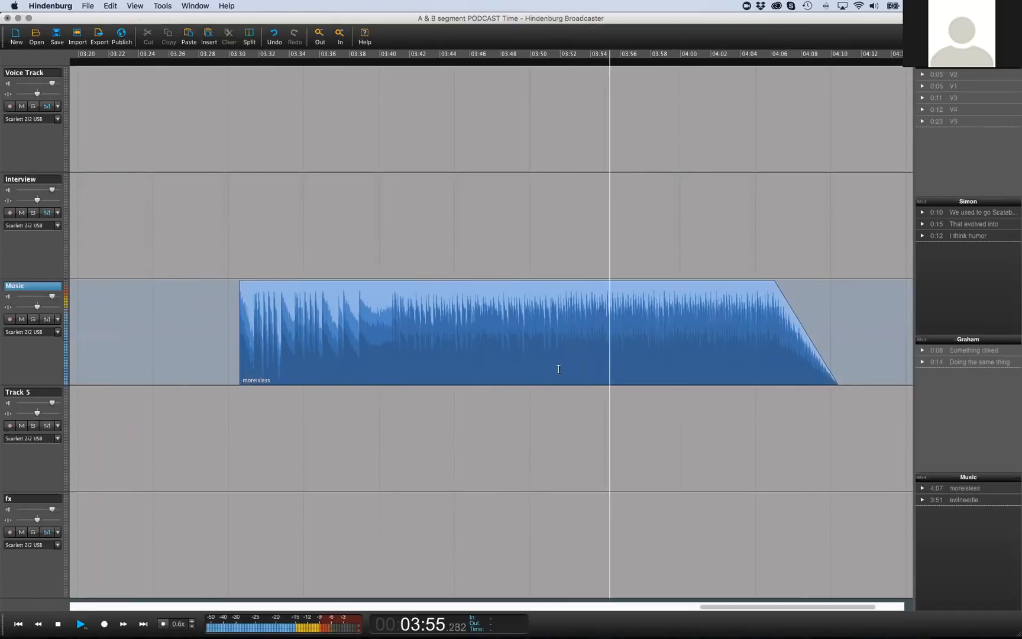
pyautogui.press('space')
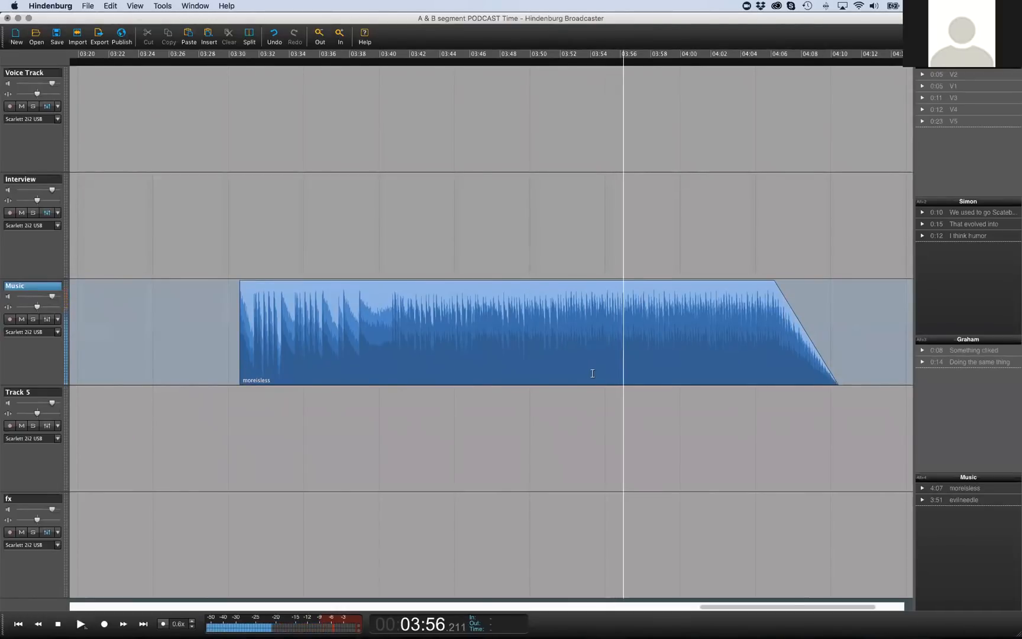
# Split the moreisless clip at 03:54.189 and create a crossfade about 2.4 s long between the two halves
pyautogui.click(593, 373)
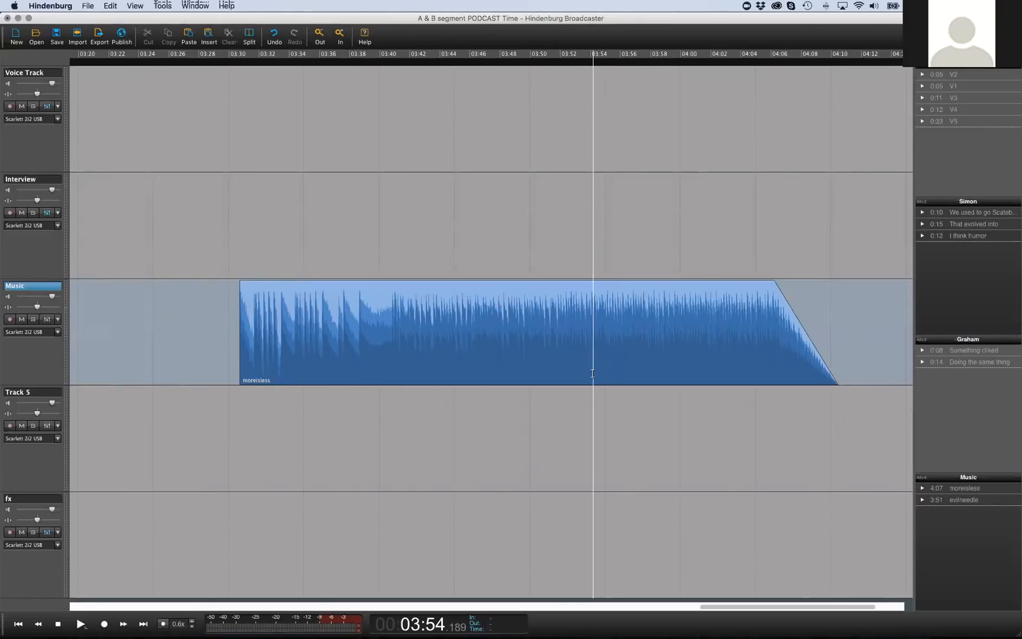
pyautogui.press('t')
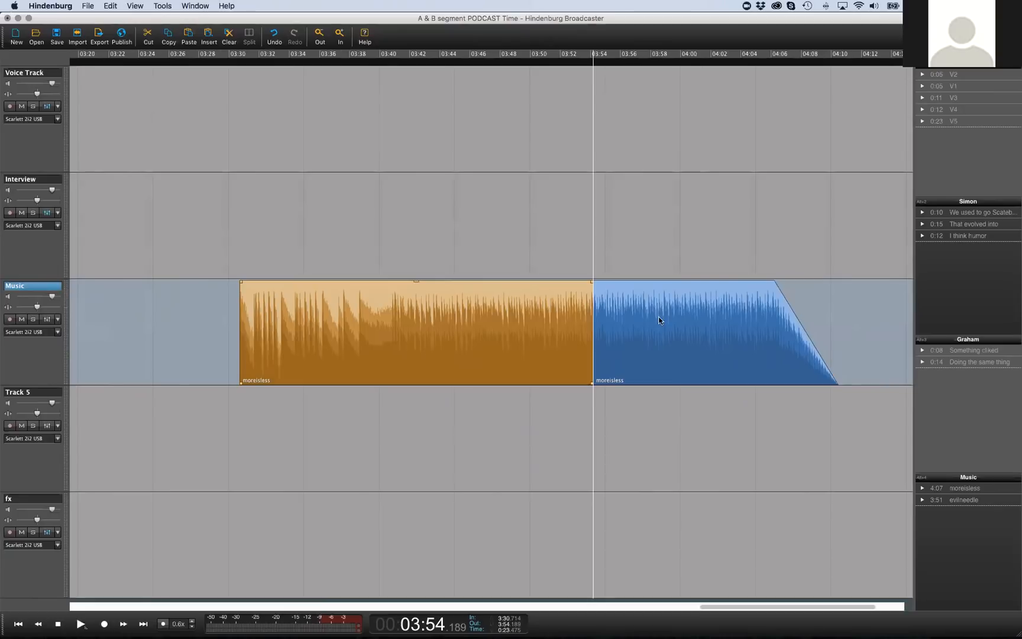
pyautogui.click(610, 314)
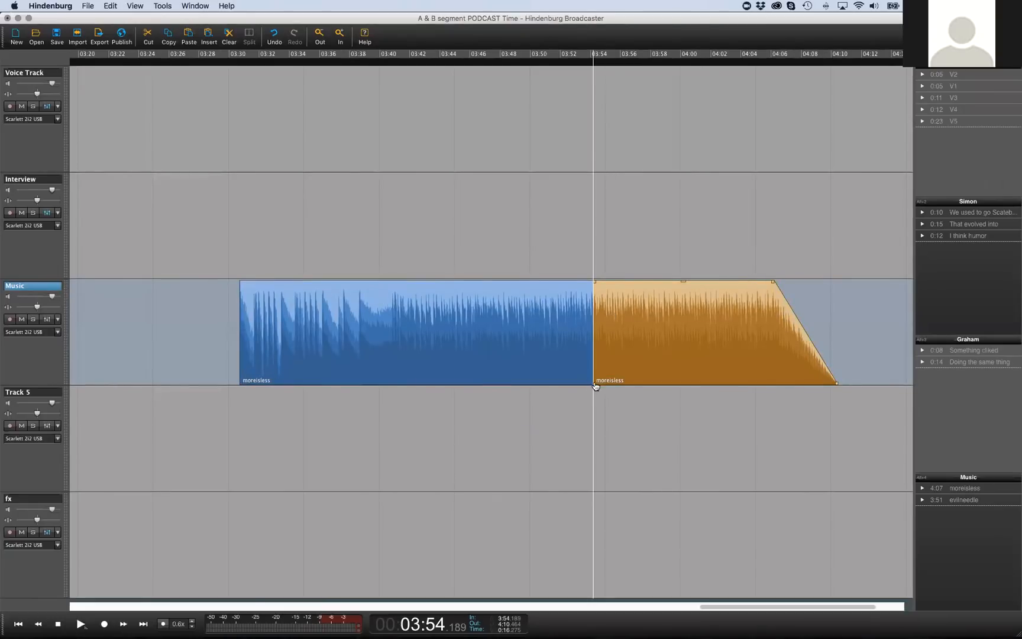
pyautogui.moveTo(593, 387); pyautogui.dragTo(559, 387)
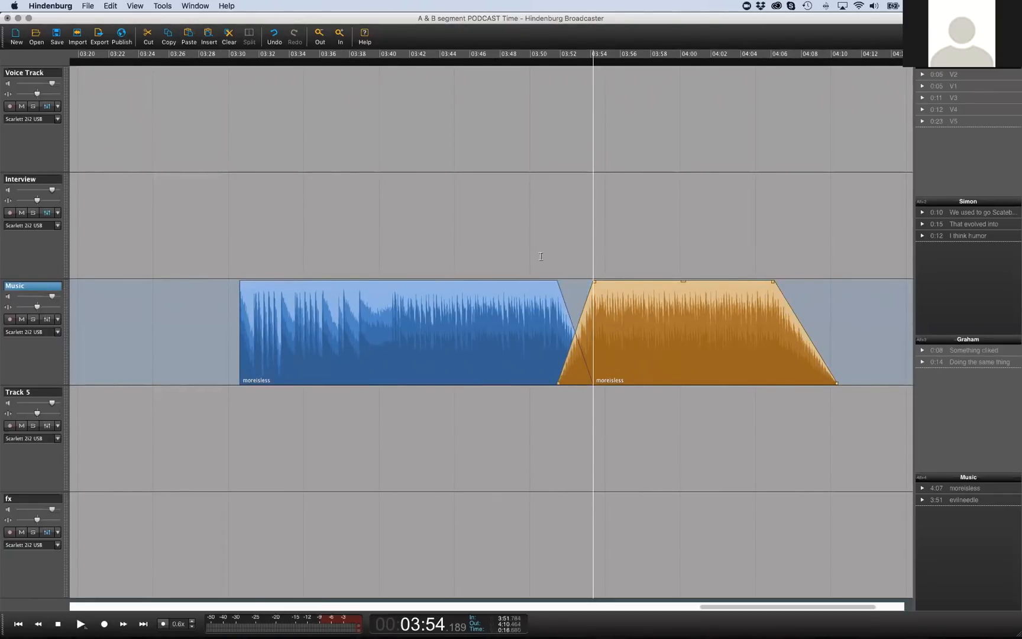
pyautogui.click(541, 255)
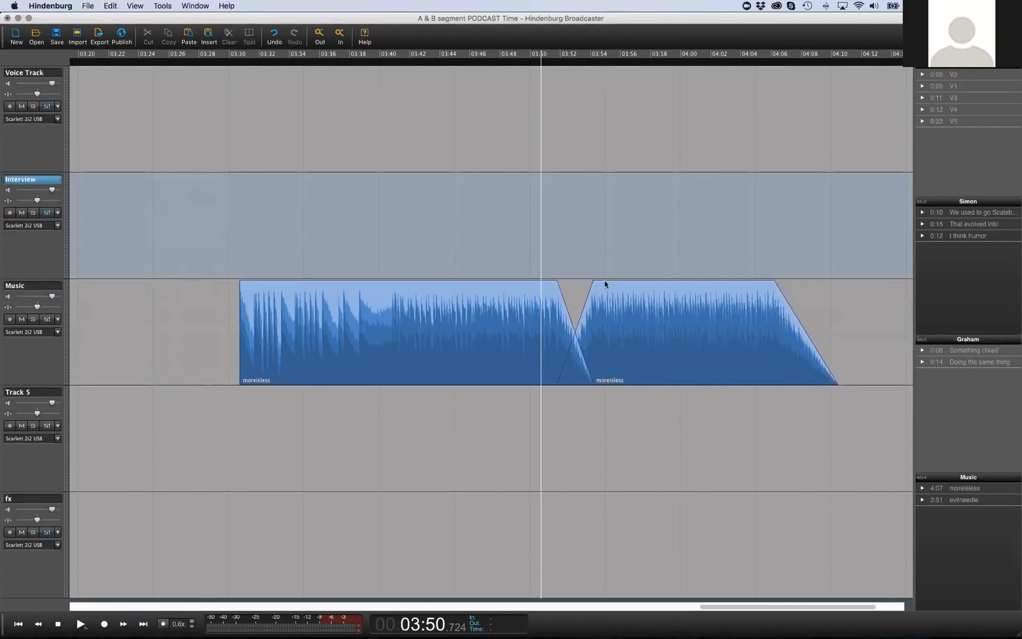
# Play the Music track from 03:50.123 through the crossfade between the two moreisless clips
pyautogui.click(531, 269)
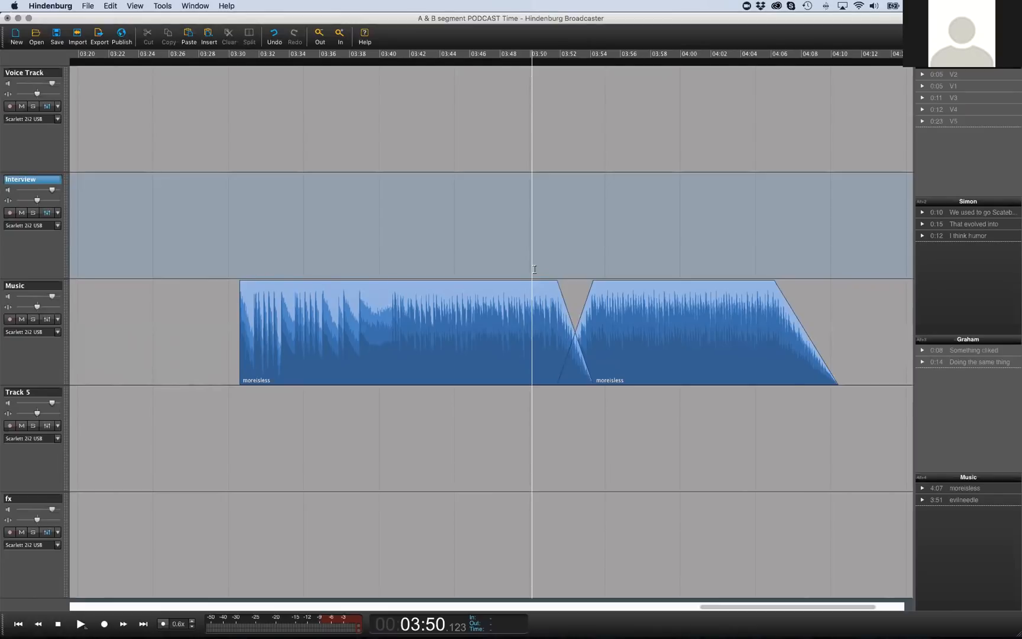
pyautogui.press('space')
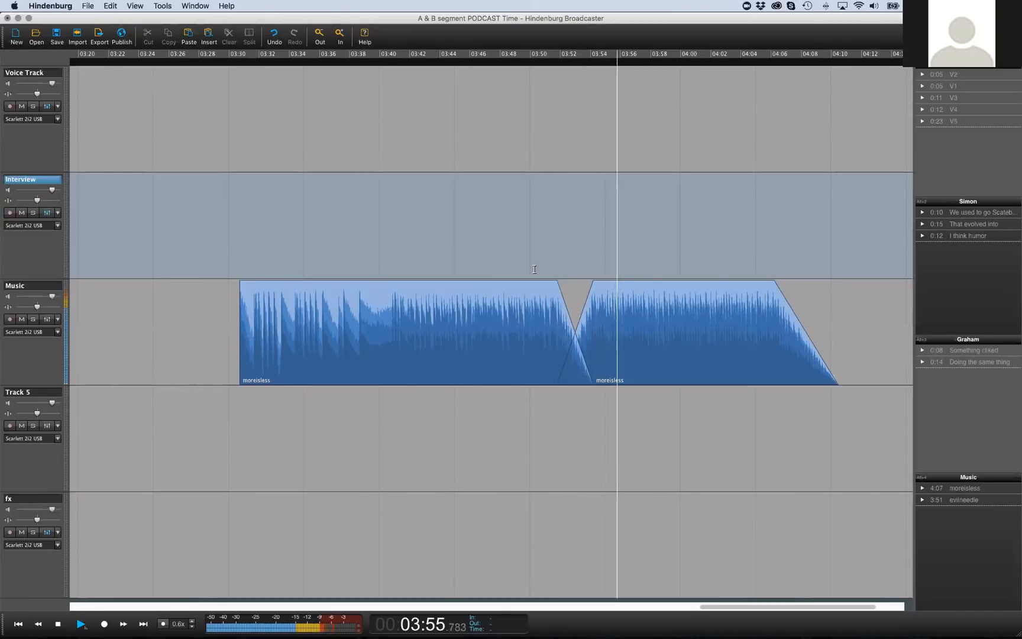
pyautogui.press('space')
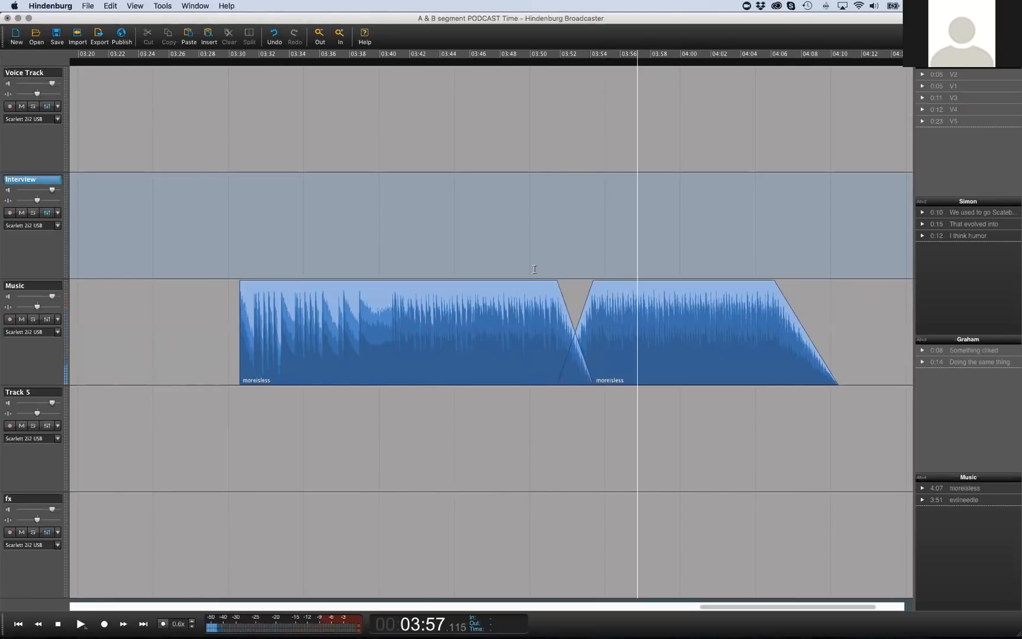
# Delete the two crossfaded moreisless clips from the Music track
pyautogui.scroll(-2, 599, 312)
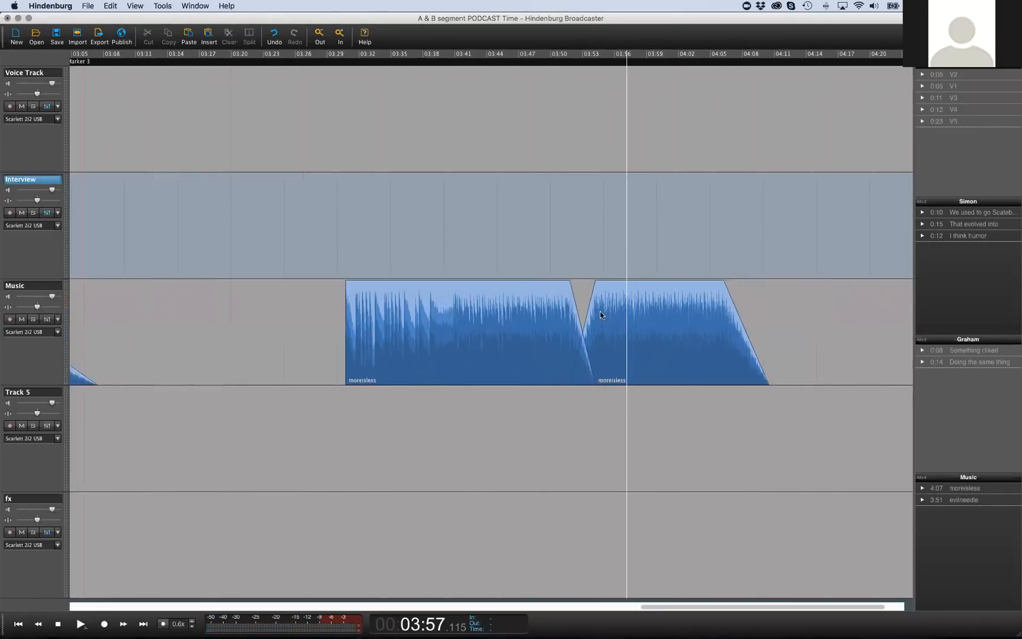
pyautogui.click(600, 311)
pyautogui.click(562, 319)
pyautogui.keyDown('shift'); pyautogui.click(634, 318); pyautogui.keyUp('shift')
pyautogui.press('Delete')
# Import Airplane cabin.wav from the Ambience folder of the Sound Library onto the Music track at 03:42.634
pyautogui.click(472, 321)
pyautogui.rightClick(472, 321)
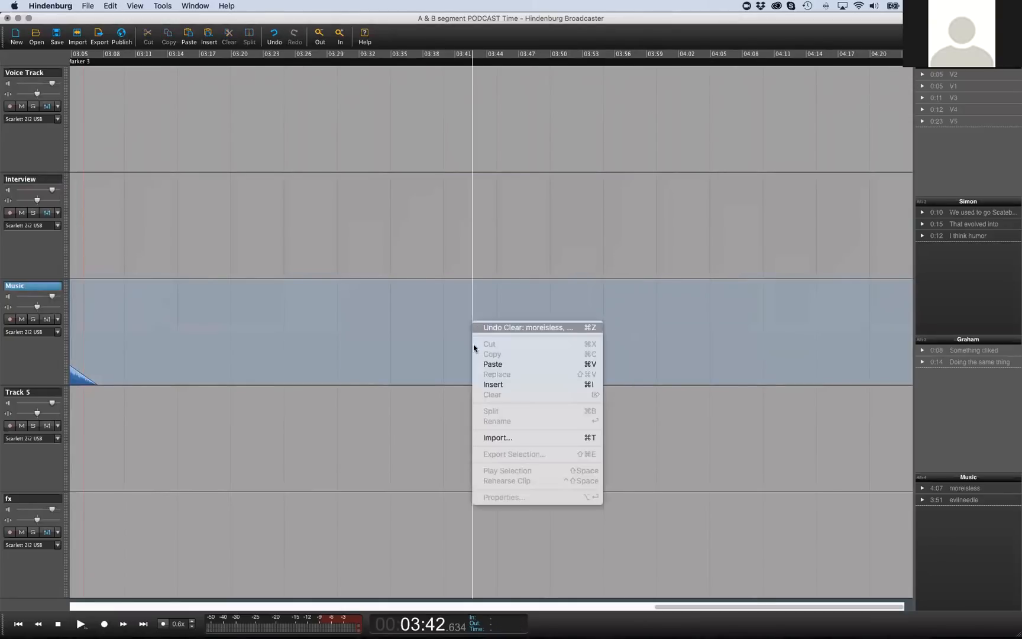
pyautogui.click(499, 437)
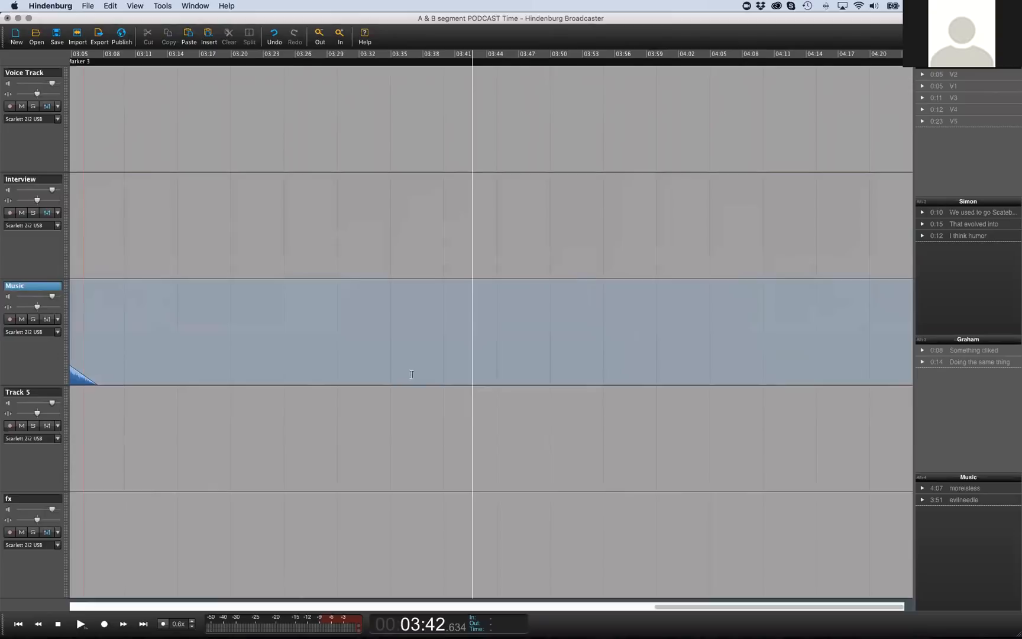
pyautogui.scroll(-3, 371, 290)
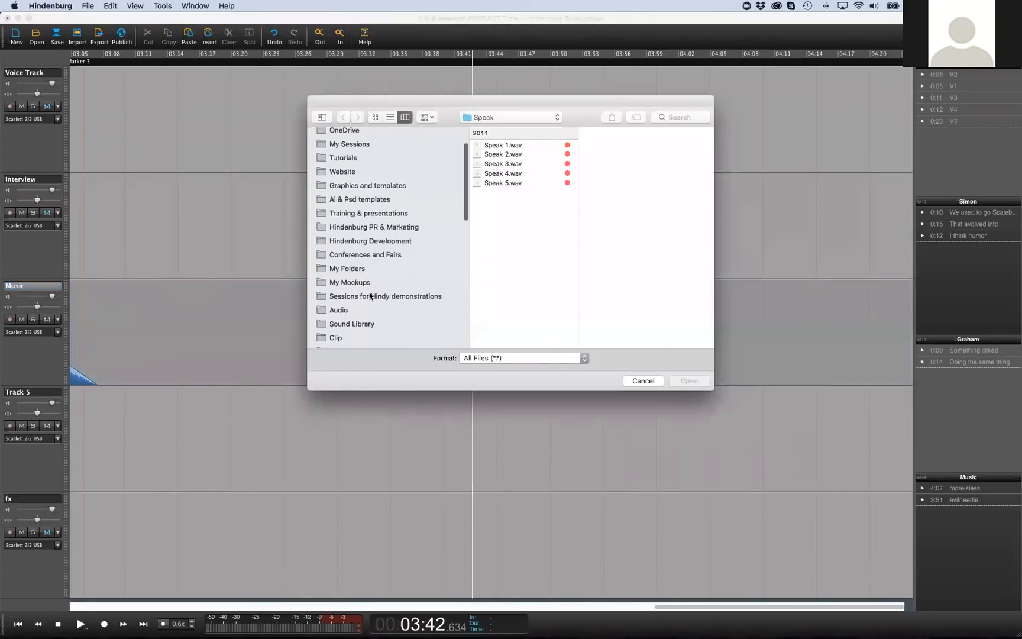
pyautogui.click(370, 295)
pyautogui.click(525, 147)
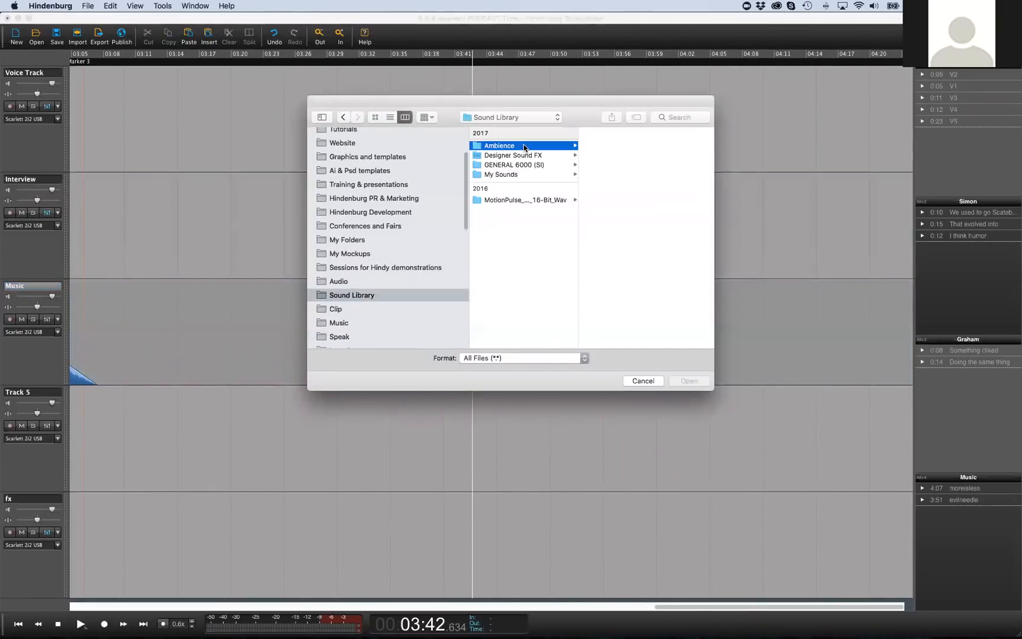
pyautogui.click(618, 155)
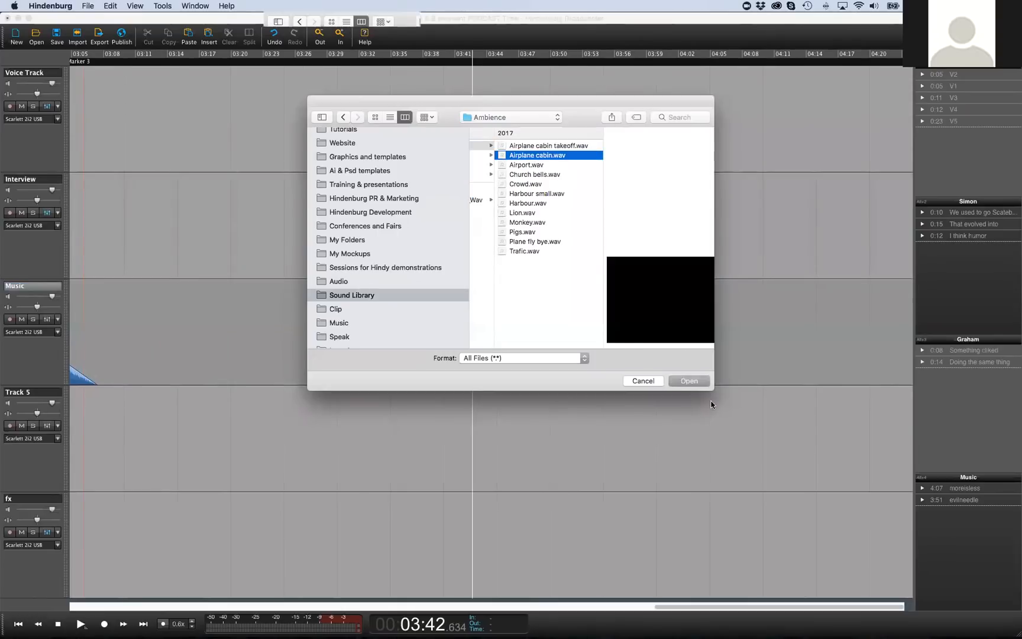
pyautogui.click(689, 380)
# Play the Airplane cabin clip from 03:59.134 and show the whole arrangement
pyautogui.click(649, 262)
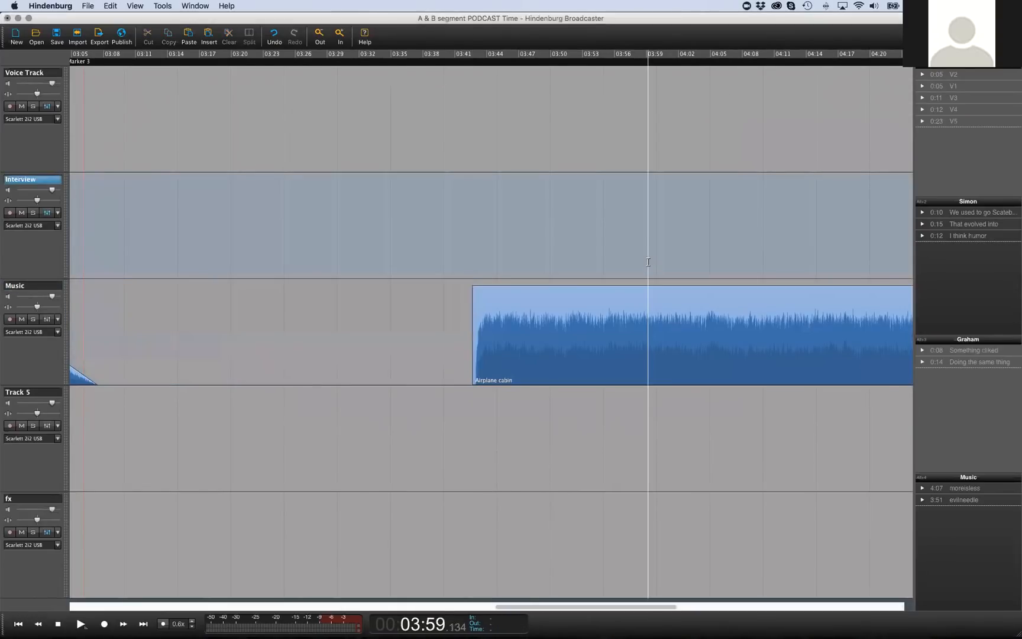
pyautogui.press('space')
pyautogui.press('Down')
pyautogui.press('Down')
pyautogui.press('Down')
pyautogui.press('Down')
pyautogui.press('Down')
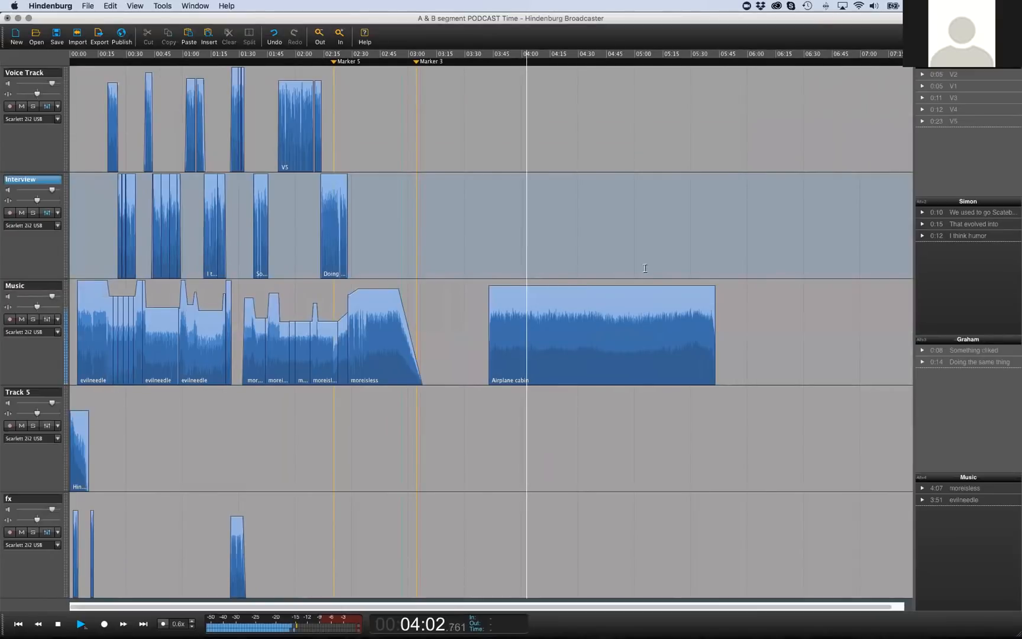
# Trim the Airplane cabin clip to the part from 03:49.991 to 03:58.545, about 8.6 s long
pyautogui.moveTo(714, 335); pyautogui.dragTo(502, 343)
pyautogui.click(510, 367)
pyautogui.press('Up')
pyautogui.press('Up')
pyautogui.press('Up')
pyautogui.press('Up')
pyautogui.press('Up')
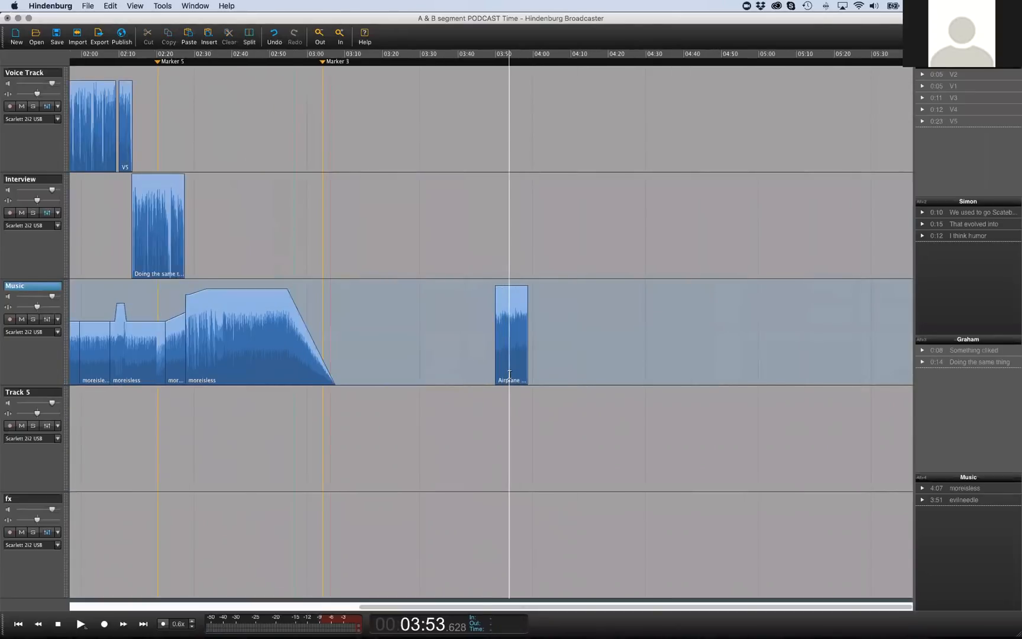
pyautogui.click(489, 319)
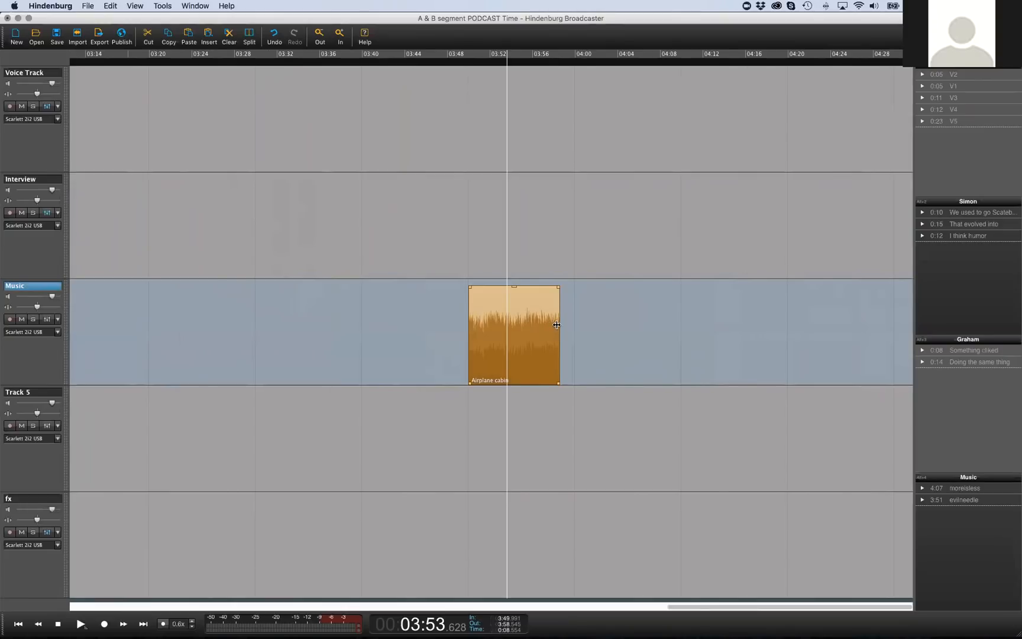
# Paste a copy of the Airplane cabin clip on the Music track at 03:57.736 and crossfade the two clips over about 1.3 s
pyautogui.hscroll(-1, 557, 324)
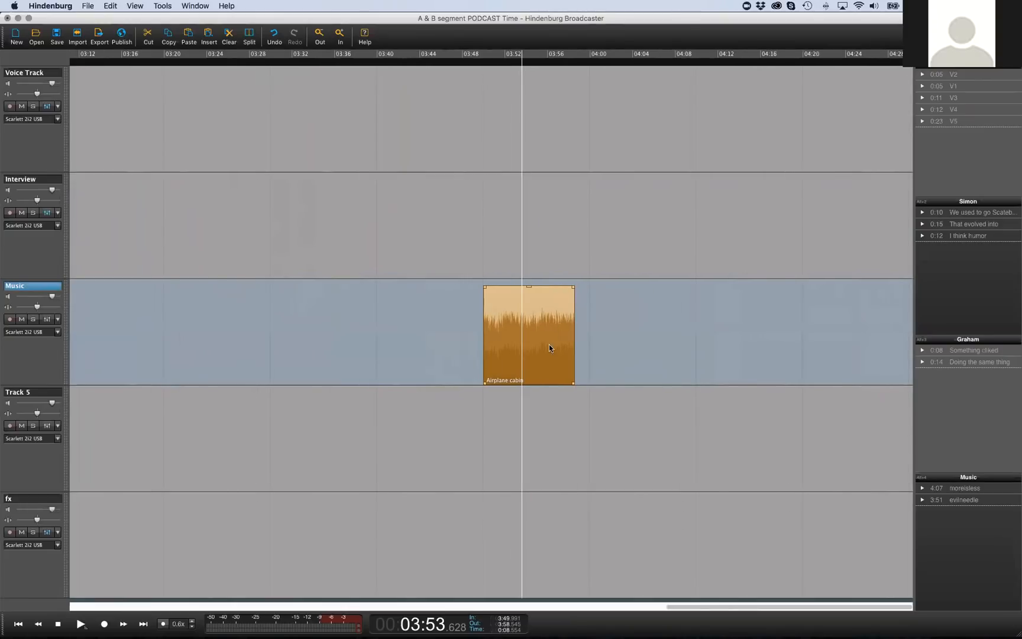
pyautogui.scroll(2, 549, 343)
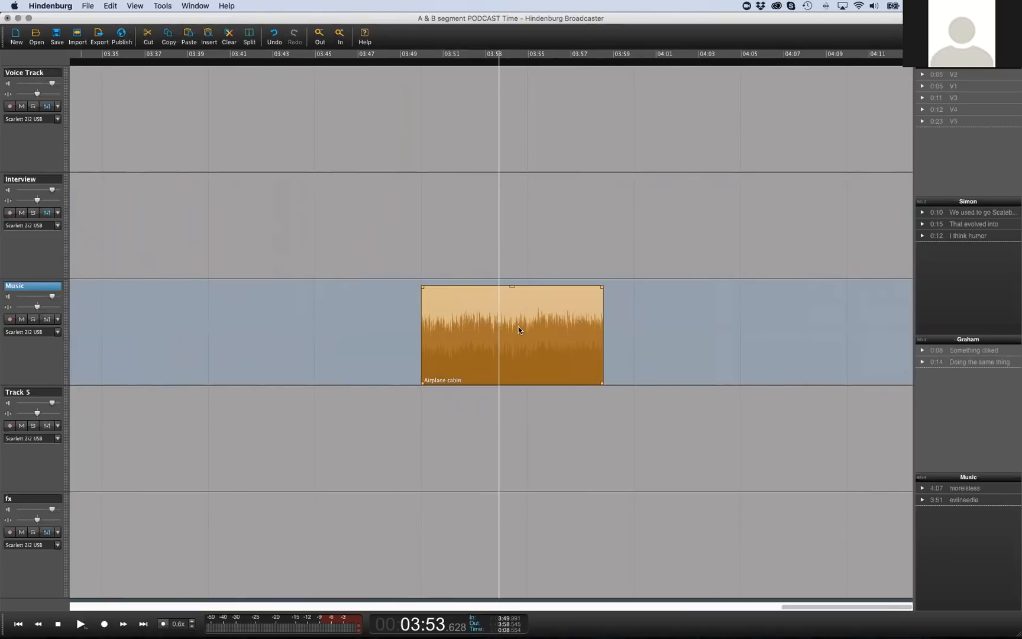
pyautogui.click(585, 372)
pyautogui.press('super+v')
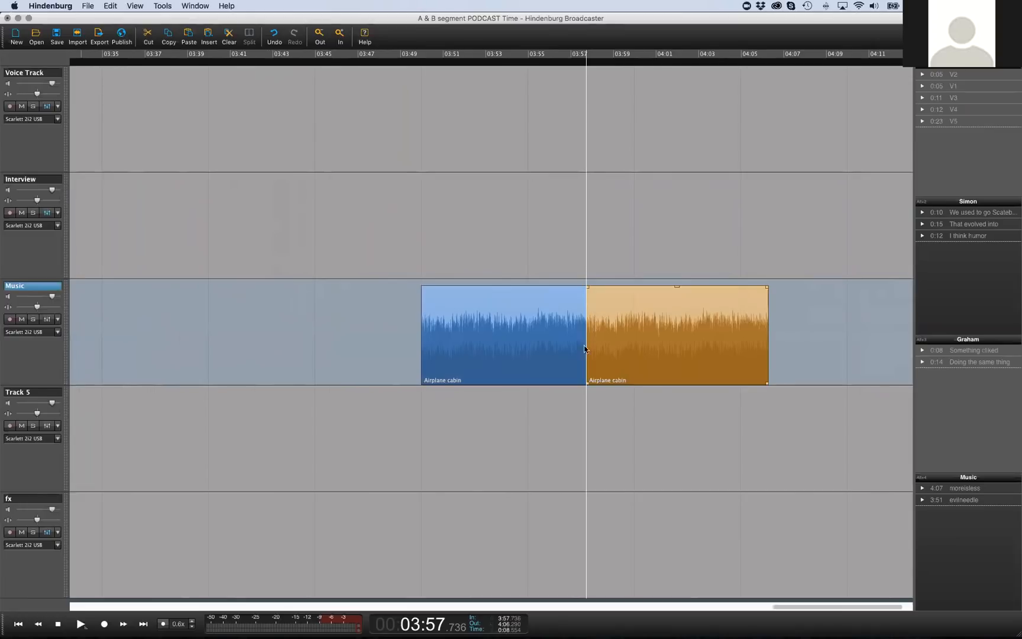
pyautogui.moveTo(587, 383); pyautogui.dragTo(559, 380)
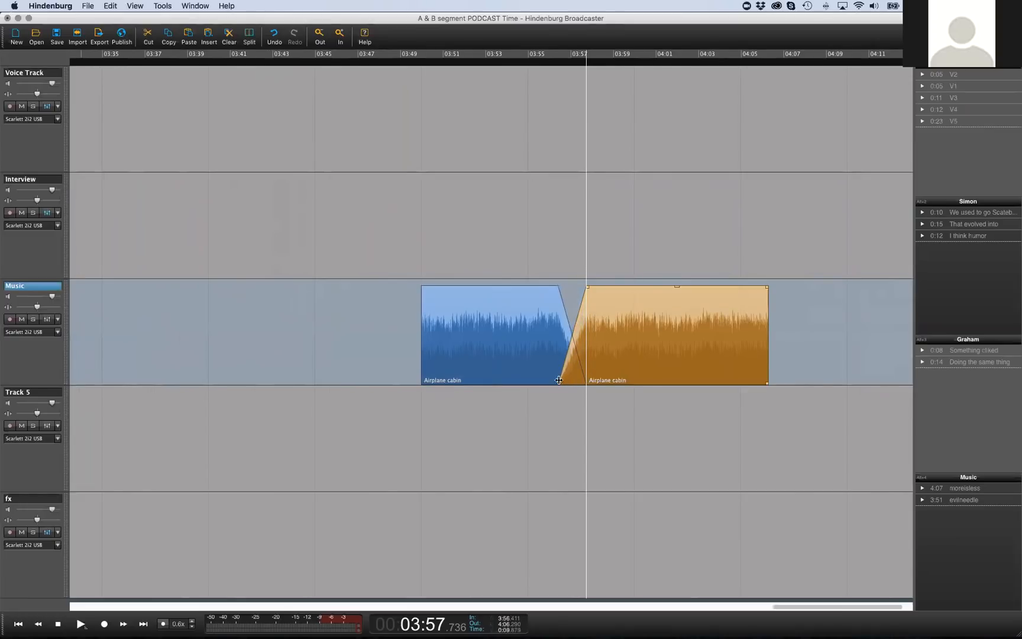
# Play the Music track across the crossfade between the two Airplane cabin clips
pyautogui.click(538, 267)
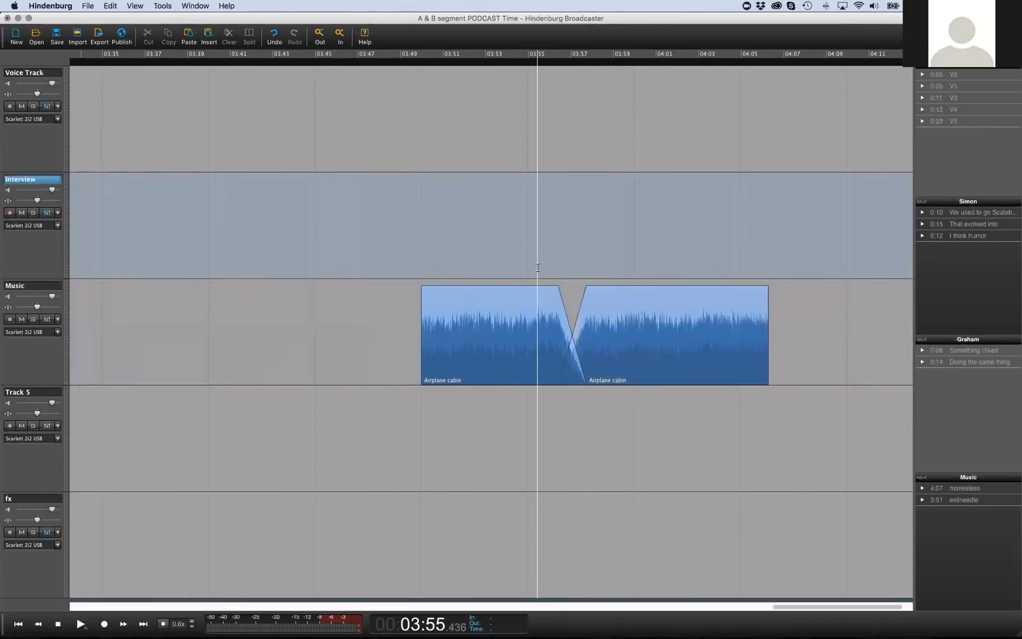
pyautogui.click(521, 268)
pyautogui.press('space')
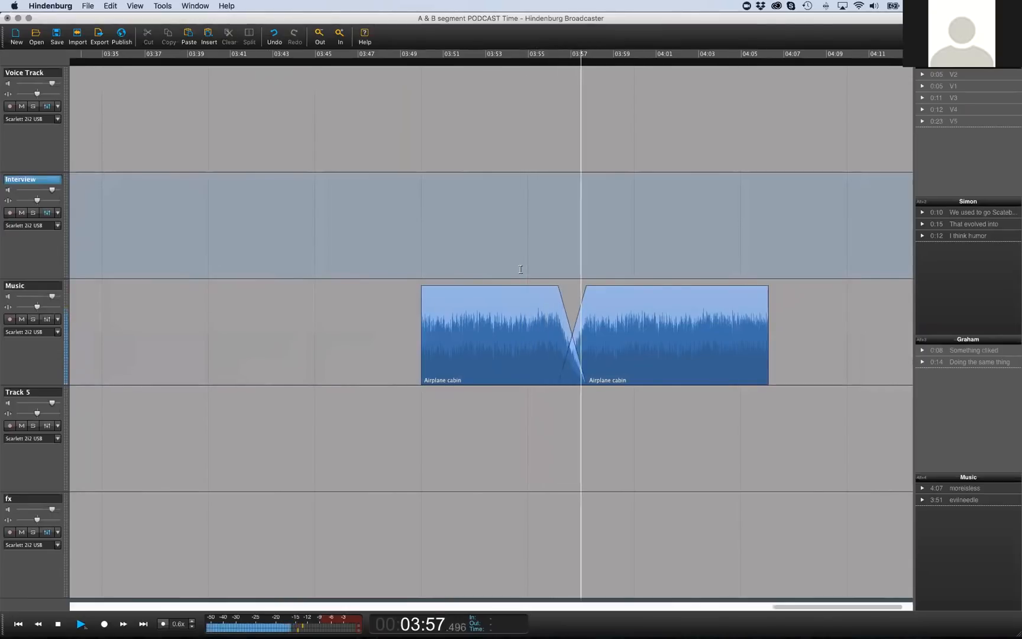
pyautogui.press('space')
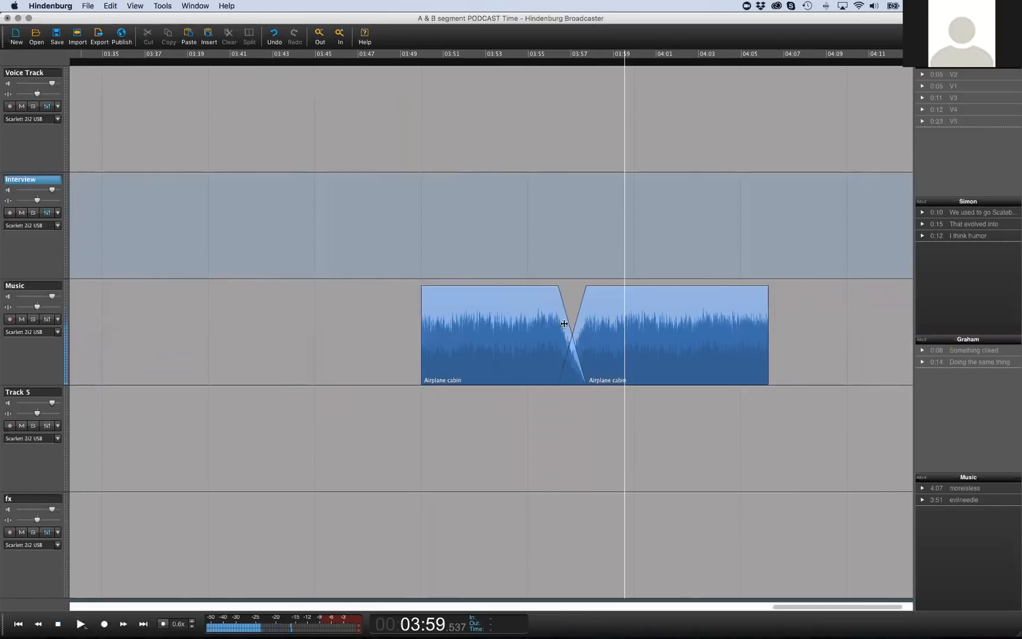
# Shift the crossfade between the Airplane cabin clips so the first clip ends at 03:59.481, and play across it
pyautogui.click(573, 334)
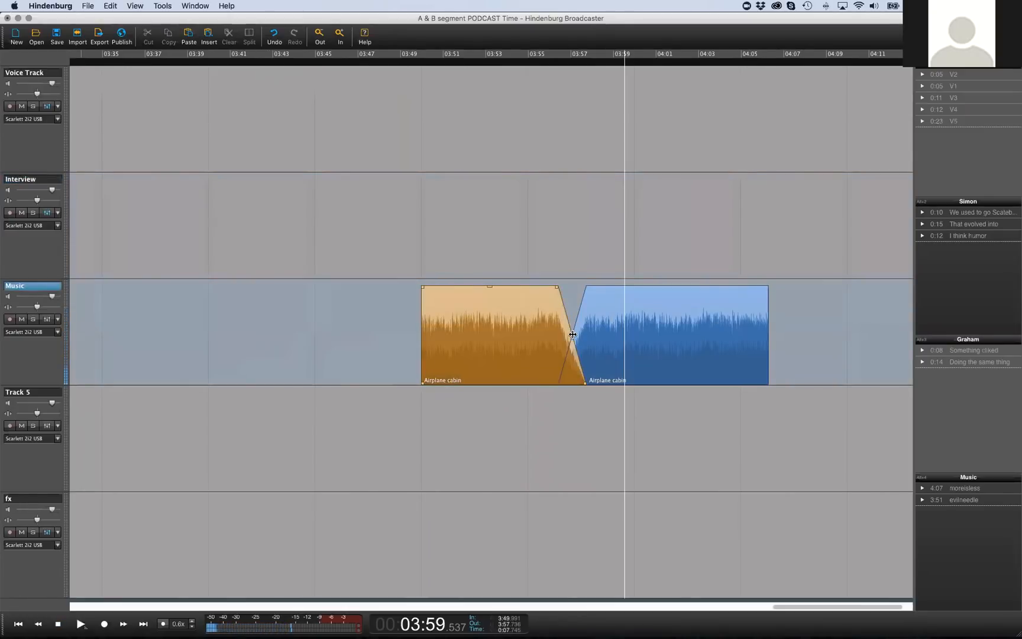
pyautogui.moveTo(573, 334); pyautogui.dragTo(609, 335)
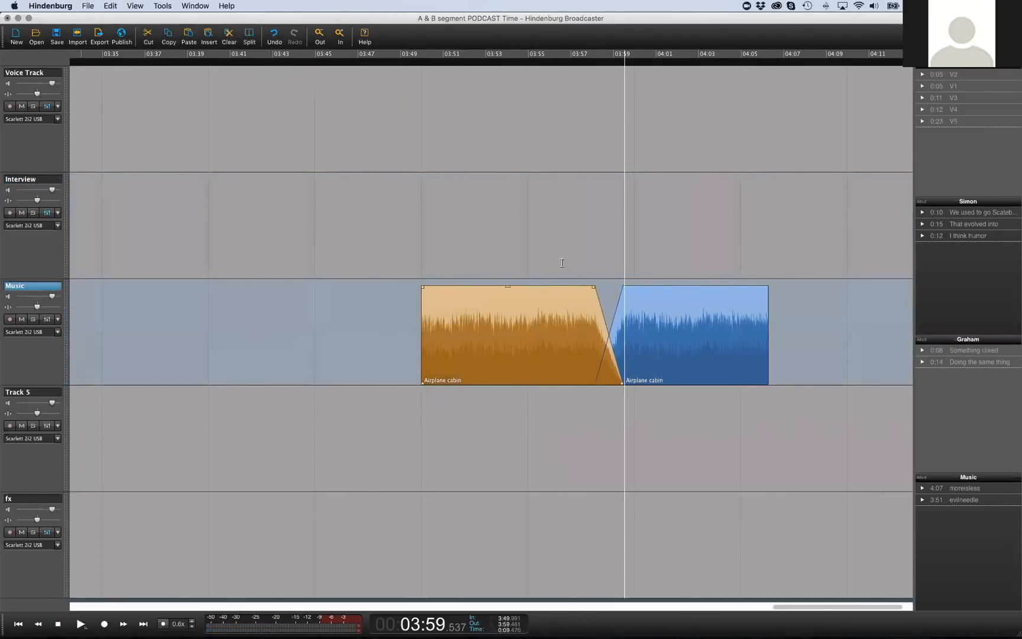
pyautogui.click(562, 264)
pyautogui.press('space')
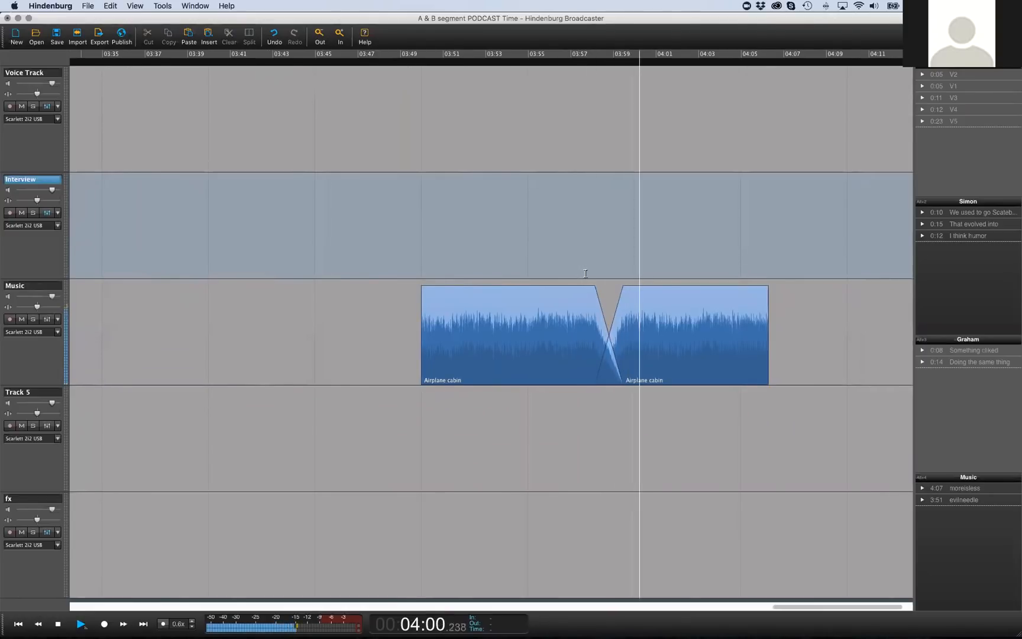
pyautogui.press('space')
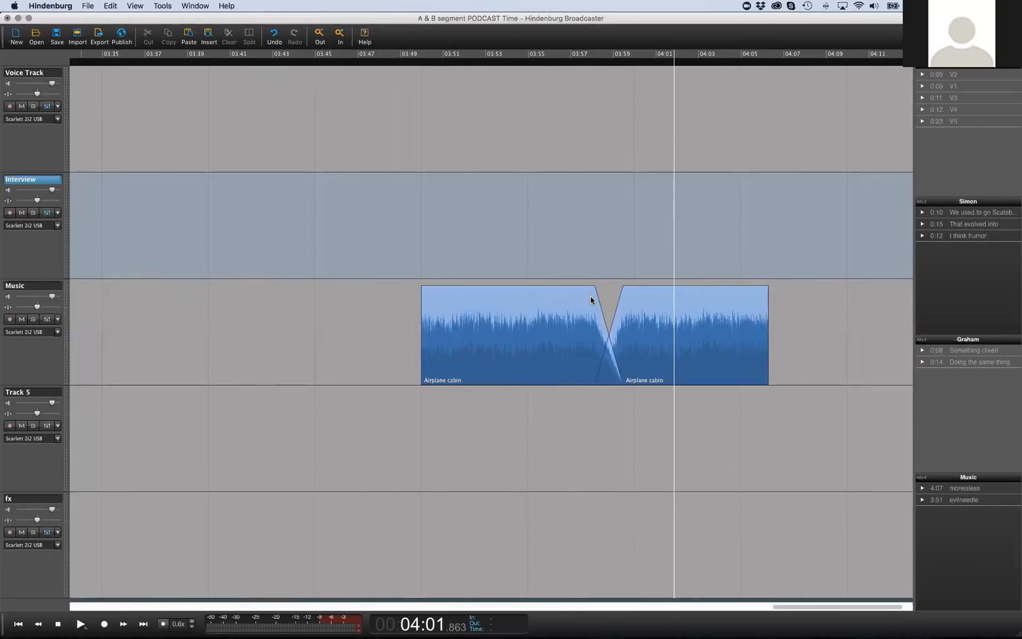
# Delete both crossfaded Airplane cabin clips from the Music track
pyautogui.scroll(-2, 590, 297)
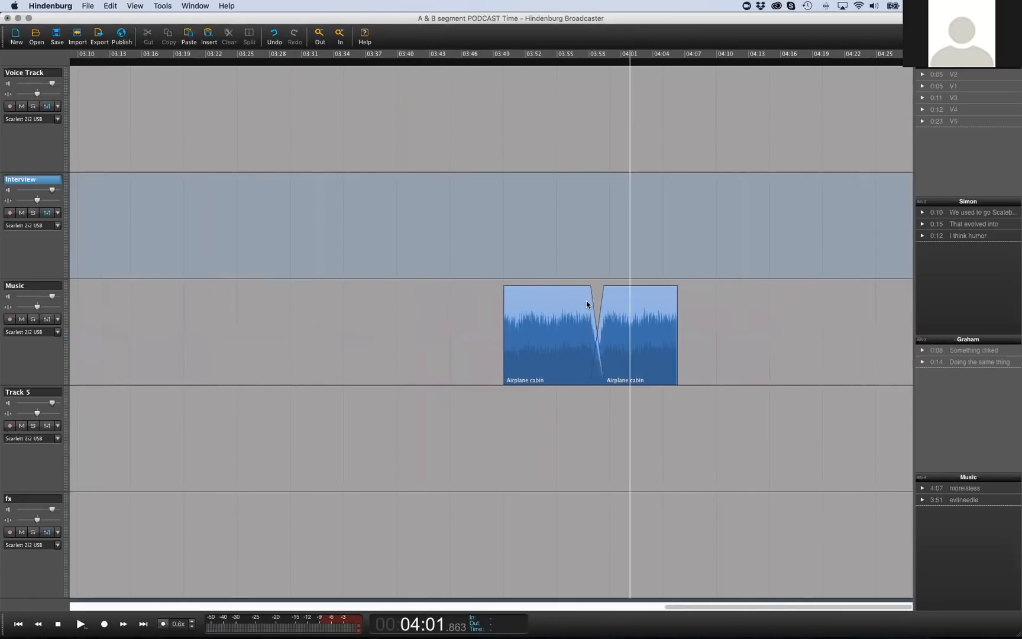
pyautogui.click(650, 313)
pyautogui.keyDown('shift'); pyautogui.click(572, 317); pyautogui.keyUp('shift')
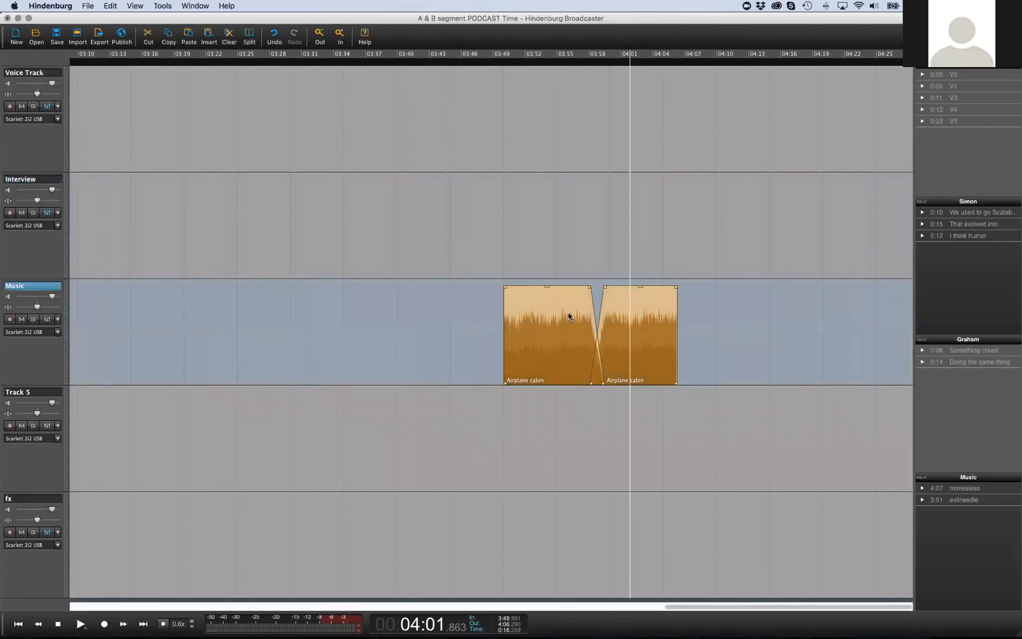
pyautogui.press('Delete')
pyautogui.click(569, 316)
pyautogui.click(532, 313)
# Examine the whole arrangement and the opening voice and interview clips, with the playhead placed at 00:21.600
pyautogui.scroll(-3, 530, 312)
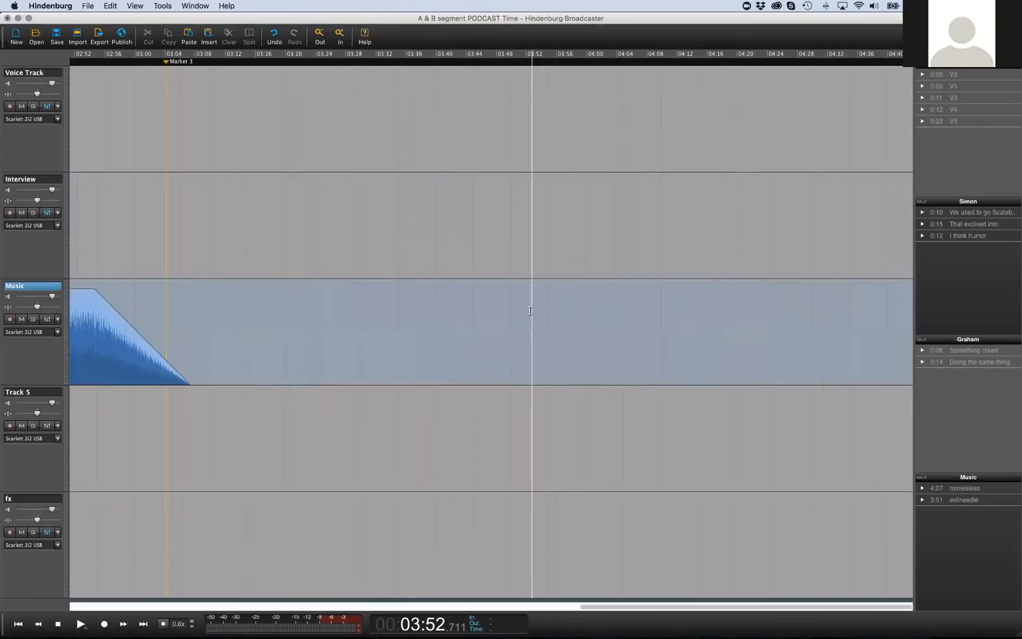
pyautogui.hscroll(-4, 531, 311)
pyautogui.scroll(-3, 258, 238)
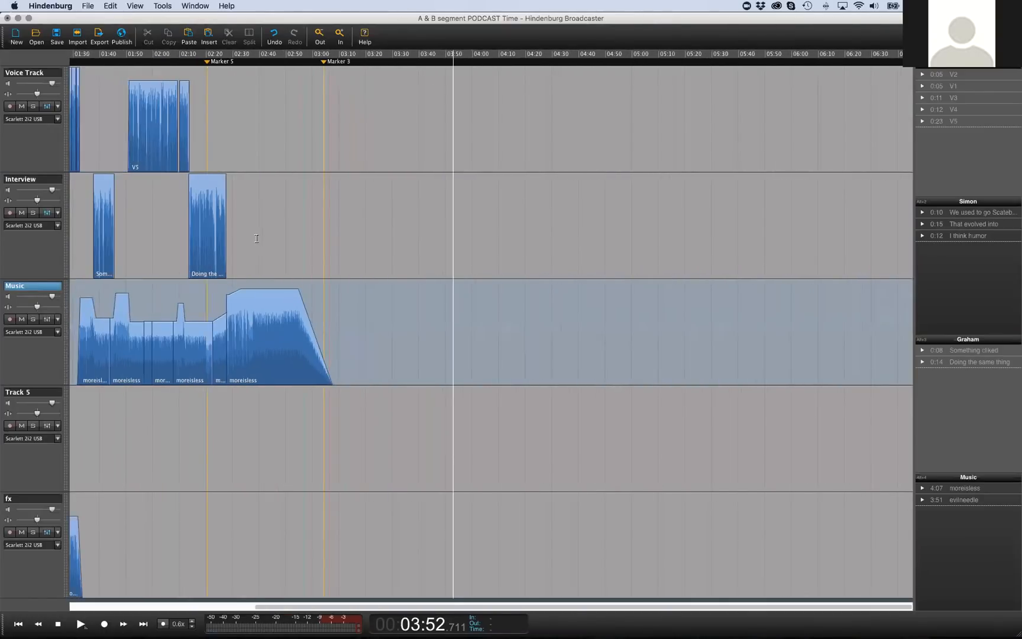
pyautogui.hscroll(-3, 256, 239)
pyautogui.hscroll(-5, 257, 239)
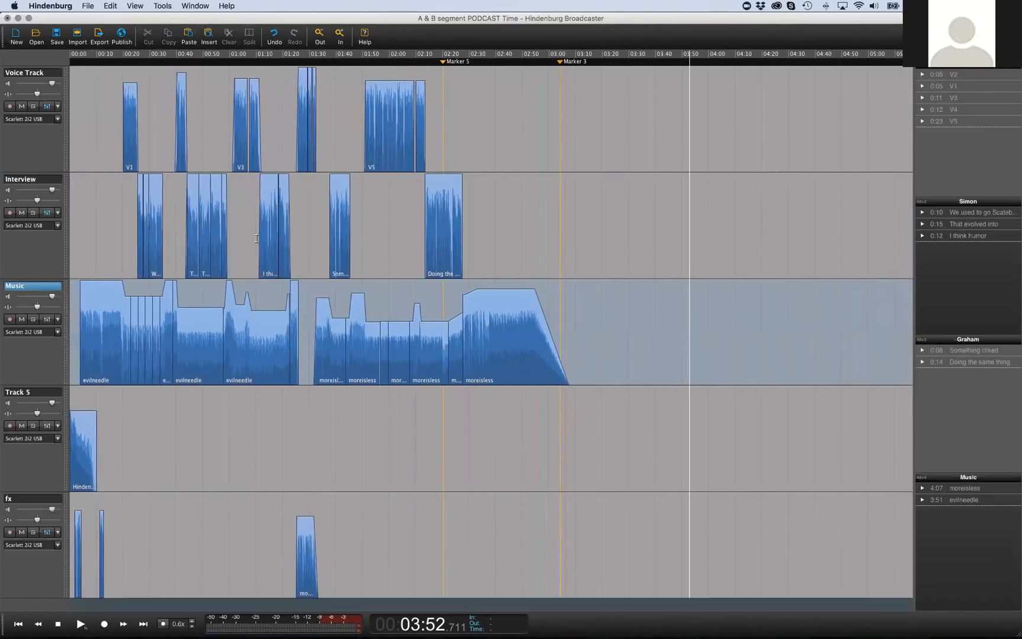
pyautogui.click(126, 178)
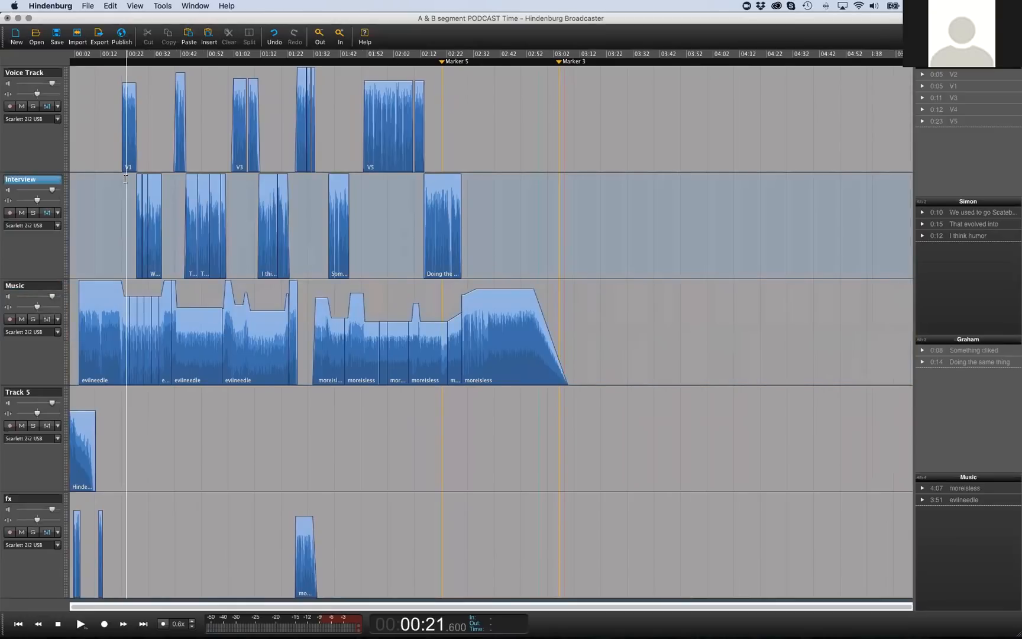
pyautogui.scroll(3, 126, 178)
pyautogui.scroll(3, 125, 179)
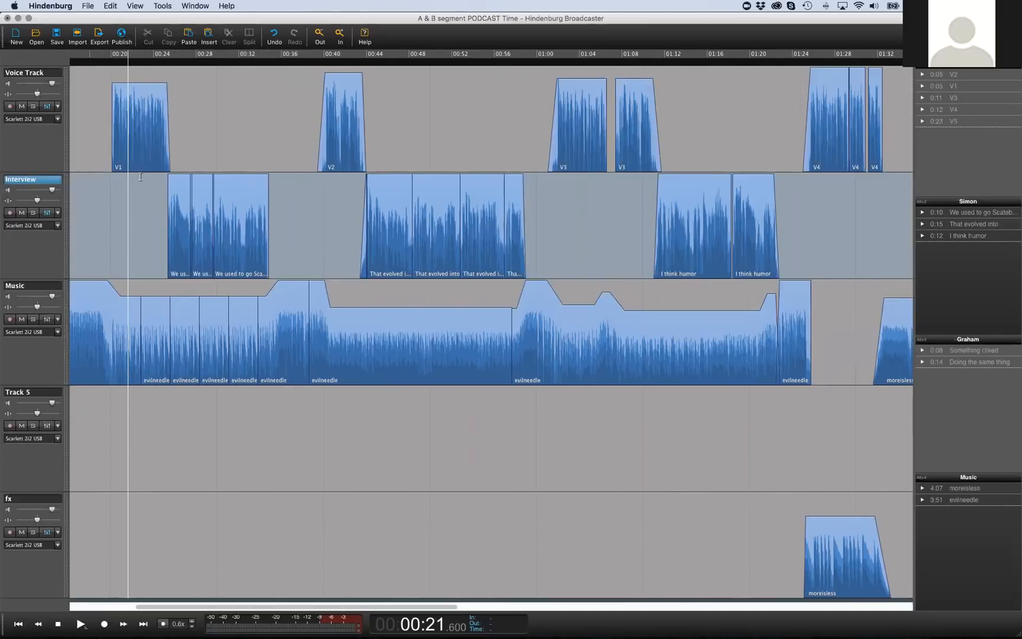
# Slide the third We used to go Scateboarding clip on the Interview track away from its neighbour and back against it
pyautogui.scroll(3, 140, 178)
pyautogui.moveTo(332, 193); pyautogui.dragTo(341, 195)
pyautogui.moveTo(271, 193); pyautogui.dragTo(264, 196)
pyautogui.moveTo(322, 201); pyautogui.dragTo(324, 203)
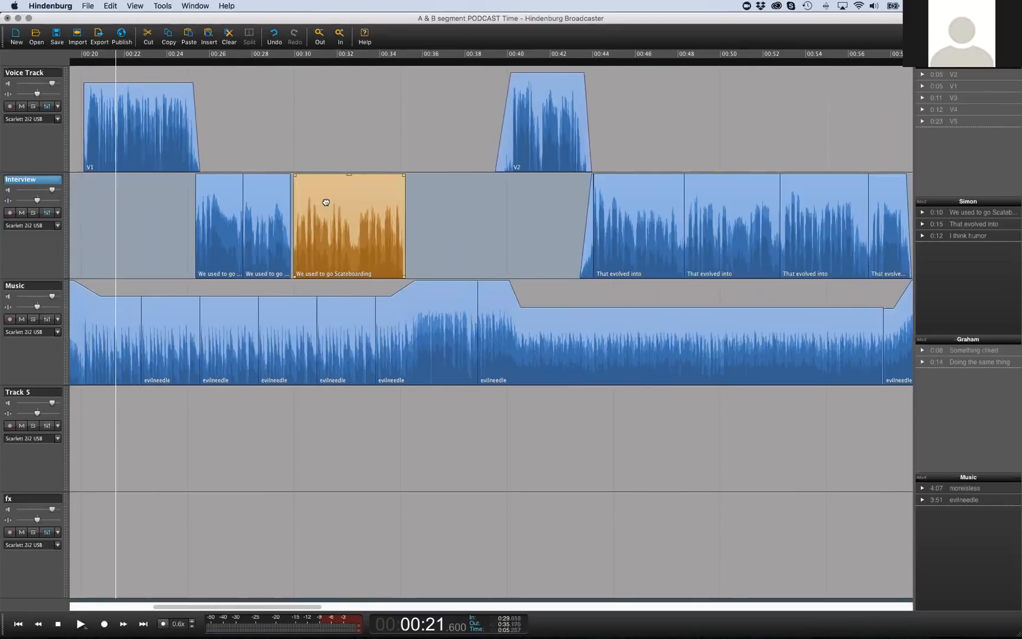
pyautogui.click(123, 193)
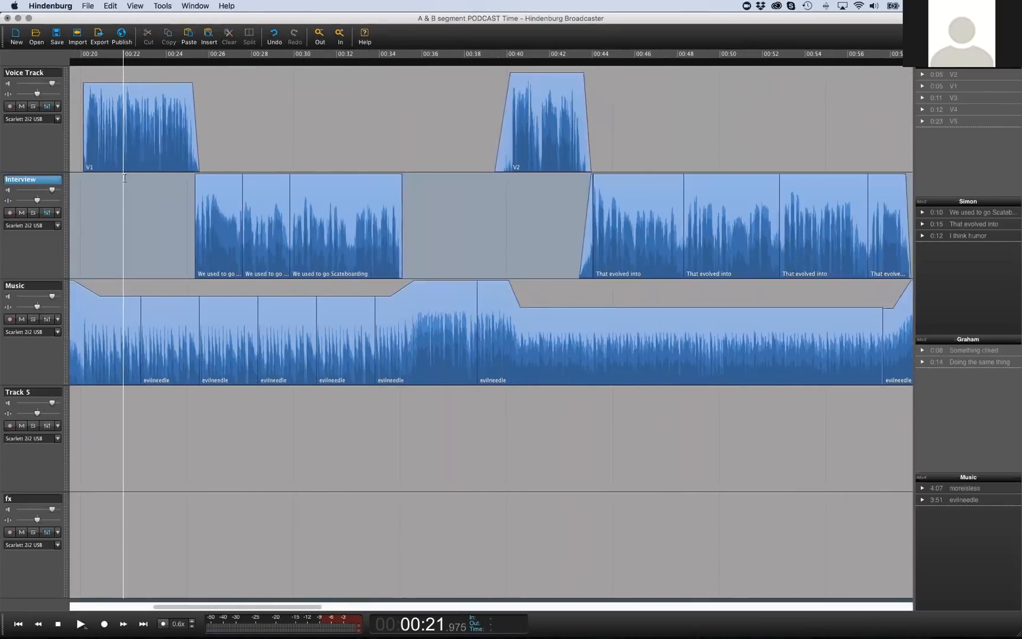
# Play the V1 clip on the Voice Track from near its start and cue the playhead at 00:22.050
pyautogui.hscroll(-5, 407, 159)
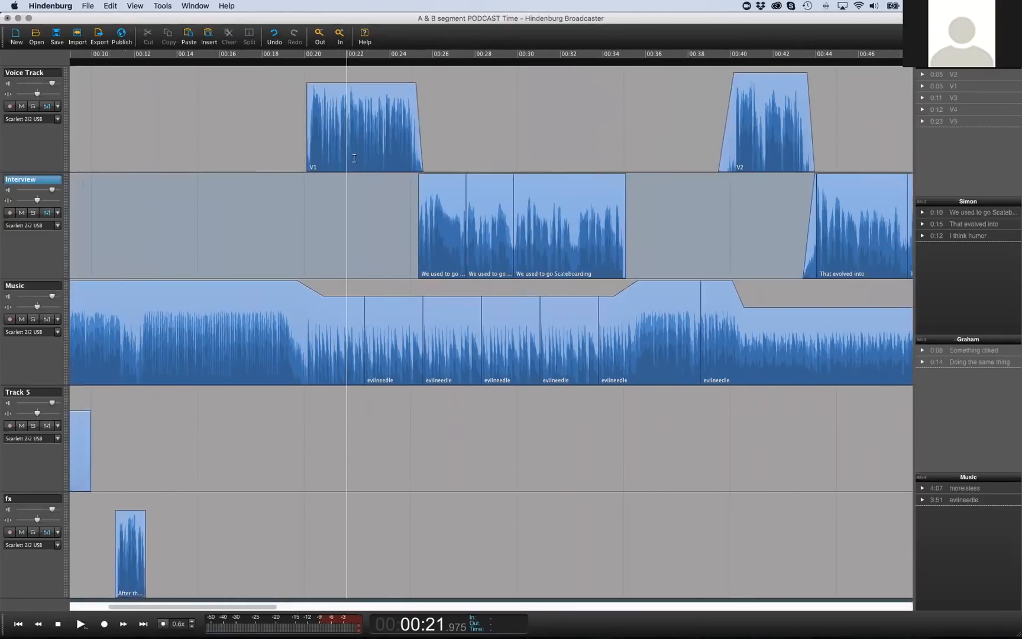
pyautogui.scroll(3, 355, 159)
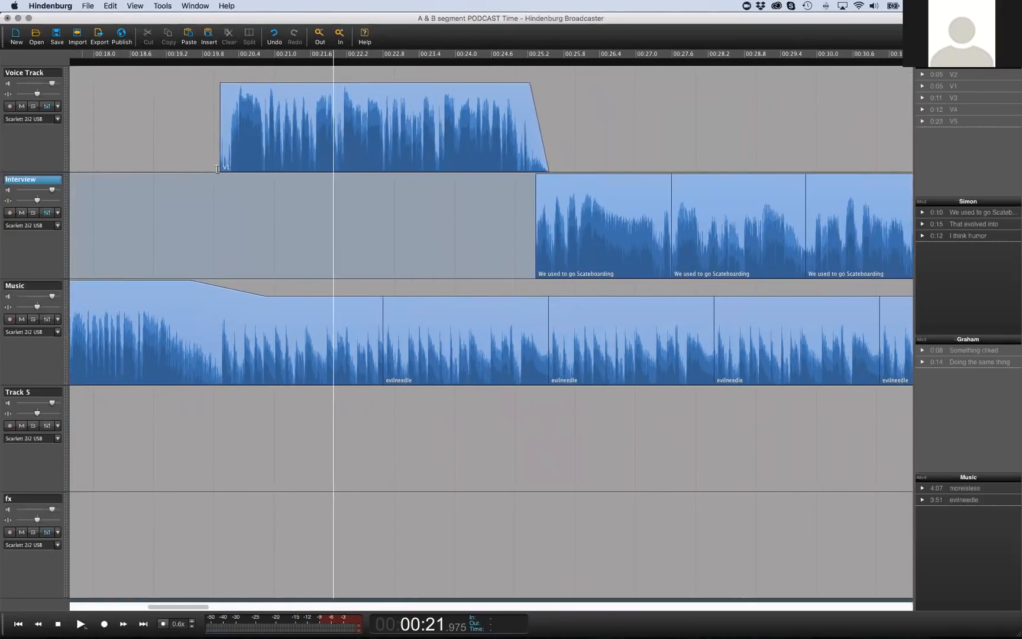
pyautogui.click(231, 166)
pyautogui.press('space')
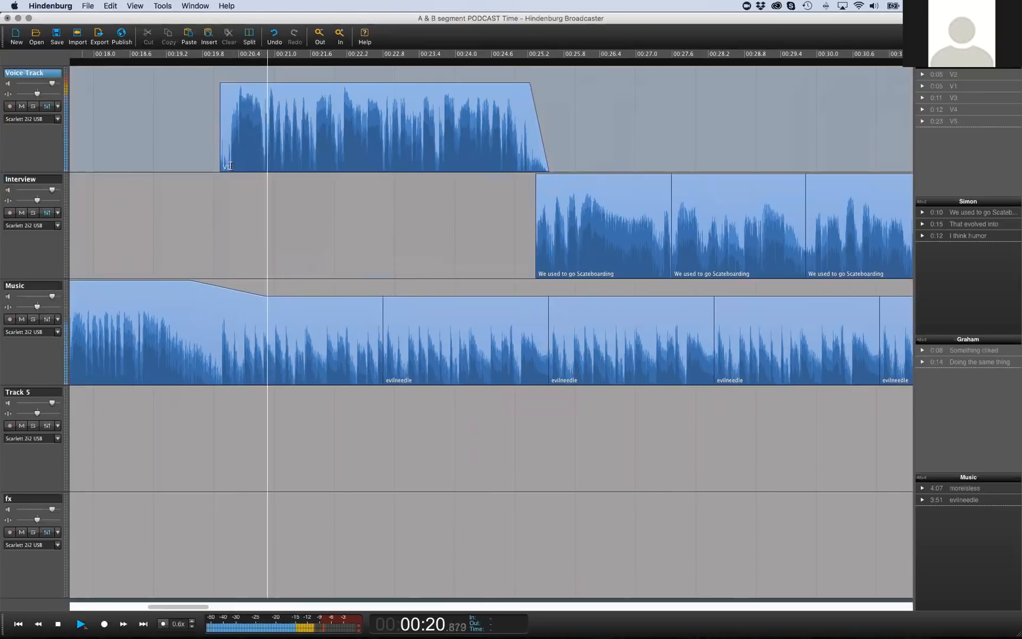
pyautogui.press('space')
pyautogui.press('Right')
pyautogui.press('Left')
pyautogui.press('Right')
pyautogui.press('Left')
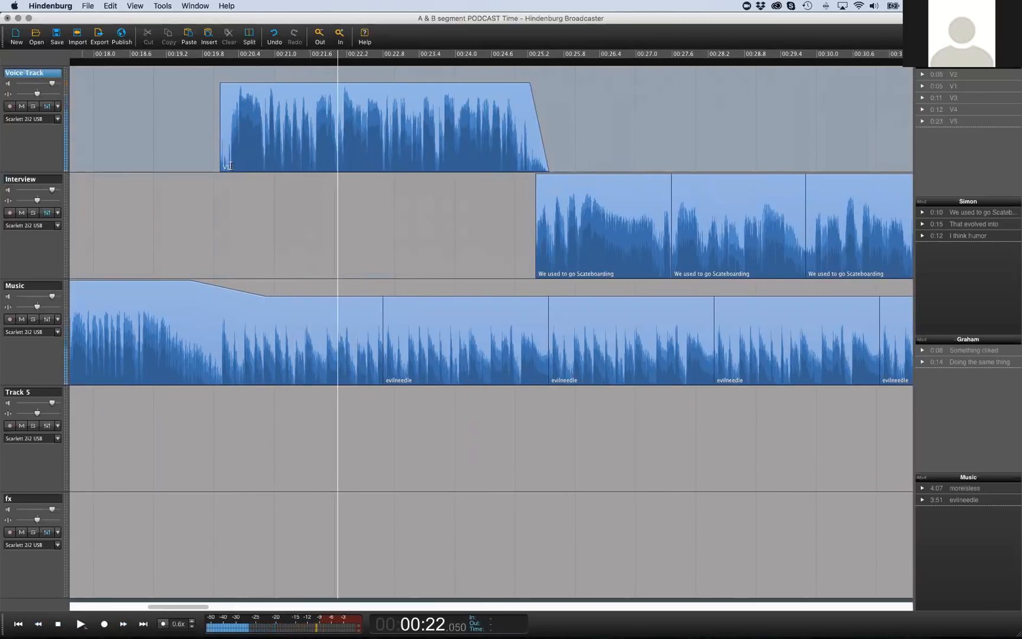
# Mark the part of the V1 clip from 00:22.050 to 00:23.700 as the selected region
pyautogui.press('space')
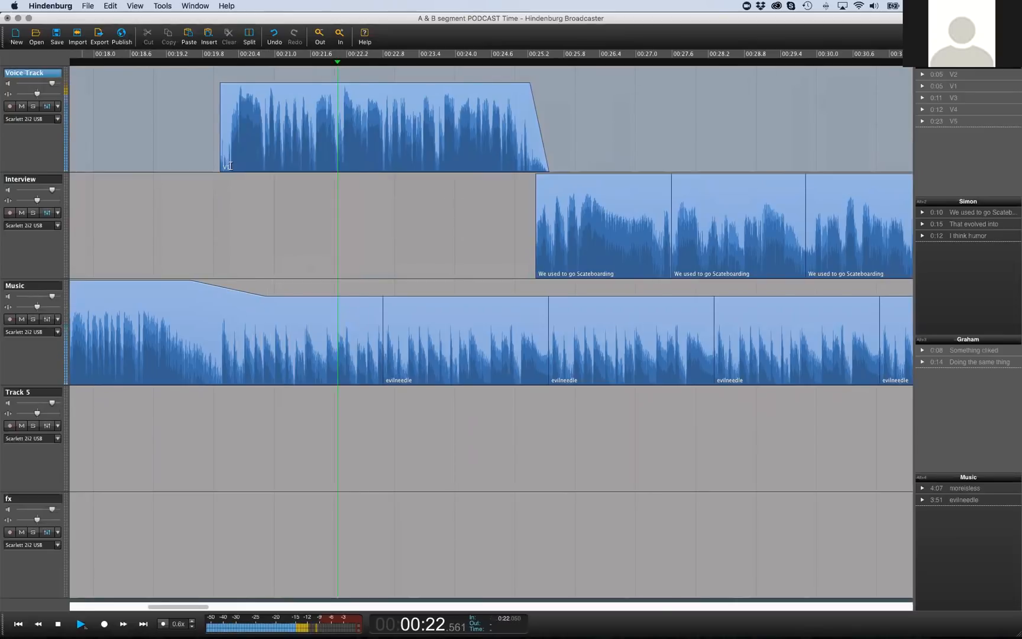
pyautogui.press('space')
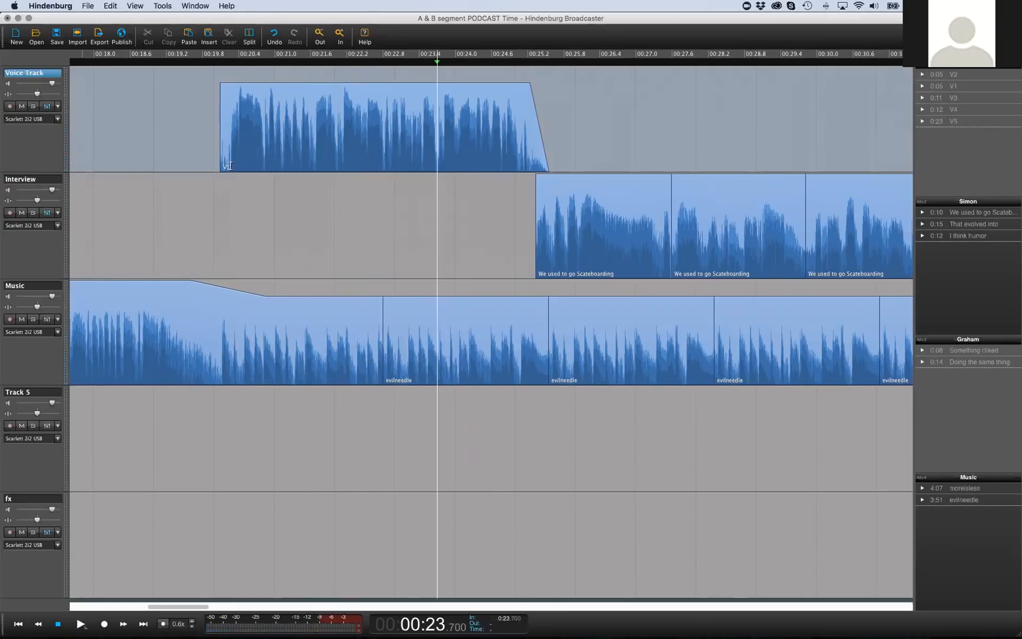
pyautogui.press('Left')
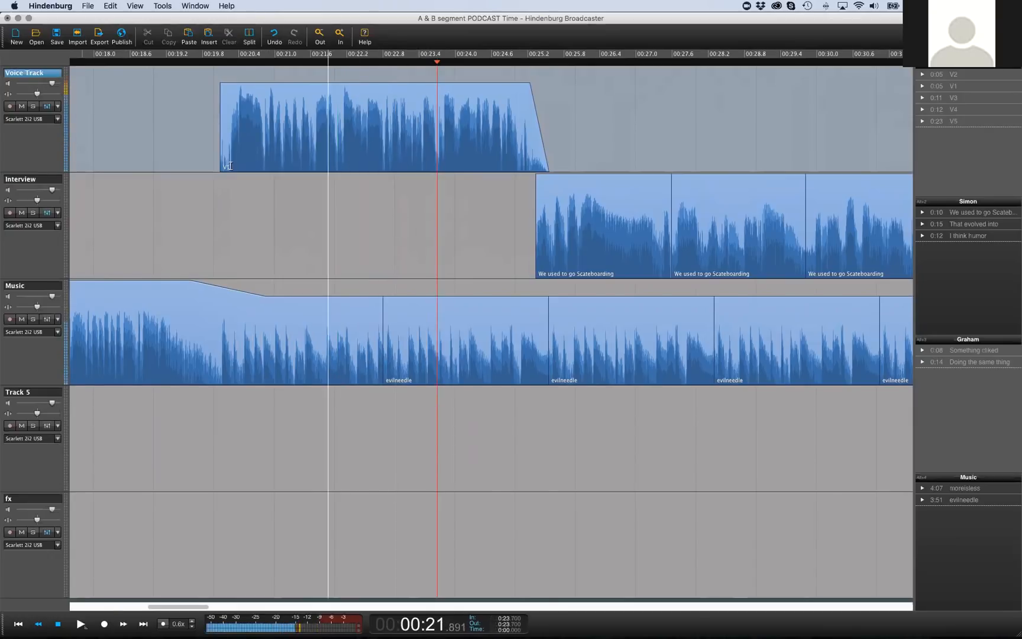
pyautogui.press('Right')
pyautogui.press('Left')
pyautogui.press('Right')
pyautogui.press('Left')
pyautogui.press('i')
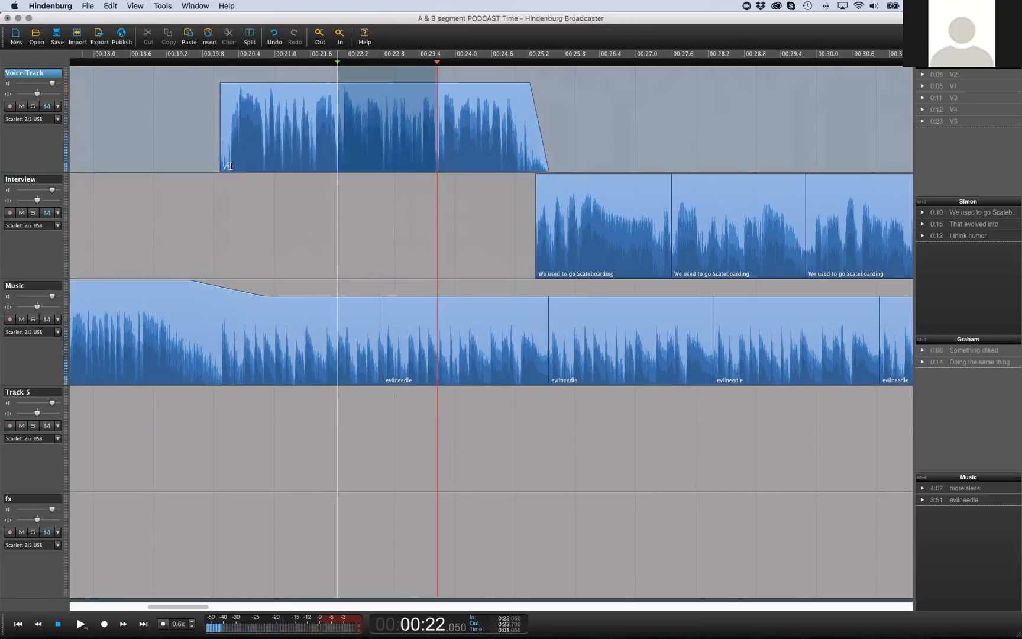
# Delete the marked region from the Voice Track so the following clips close the gap, and undo the deletion
pyautogui.scroll(-2, 232, 166)
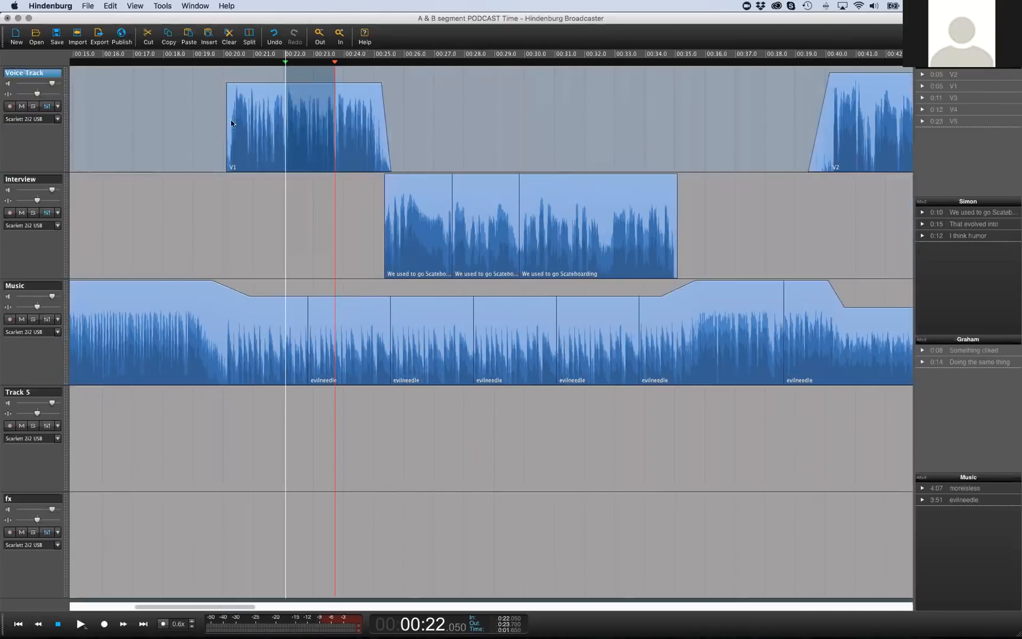
pyautogui.scroll(-3, 261, 166)
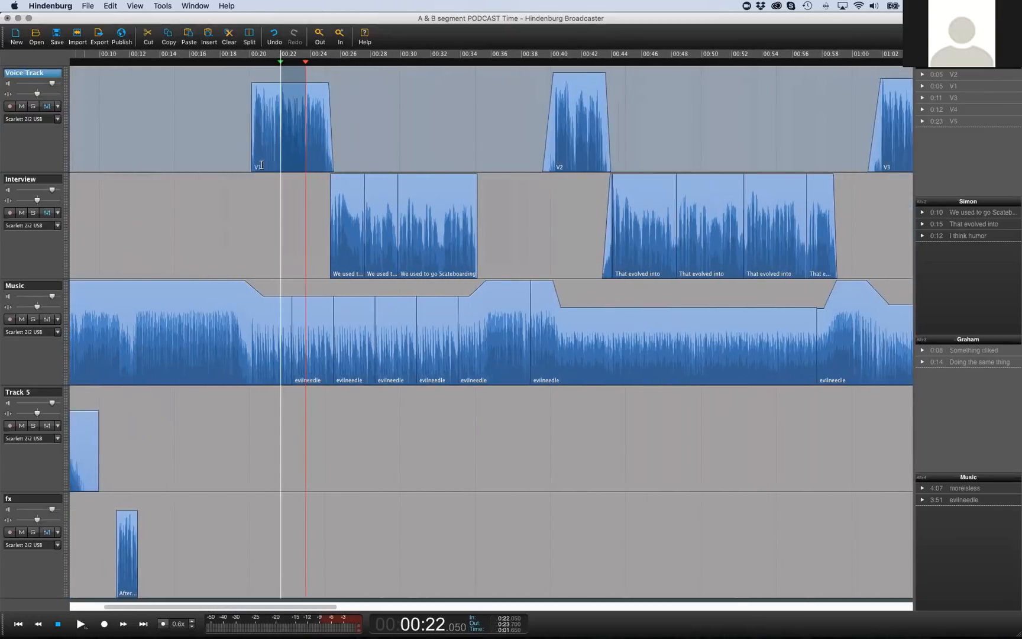
pyautogui.press('Delete')
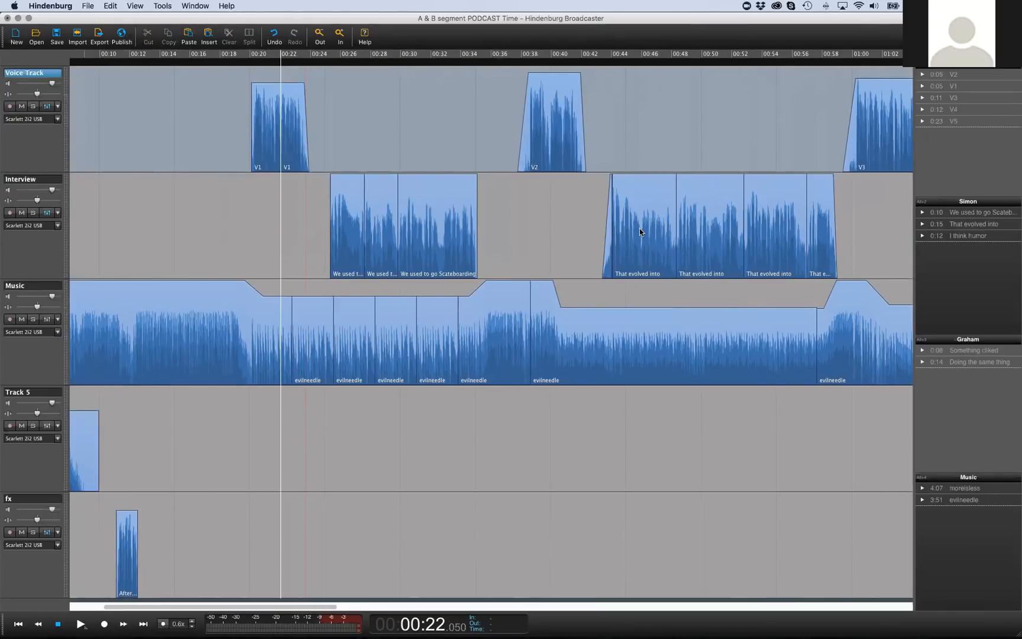
pyautogui.press('super+v')
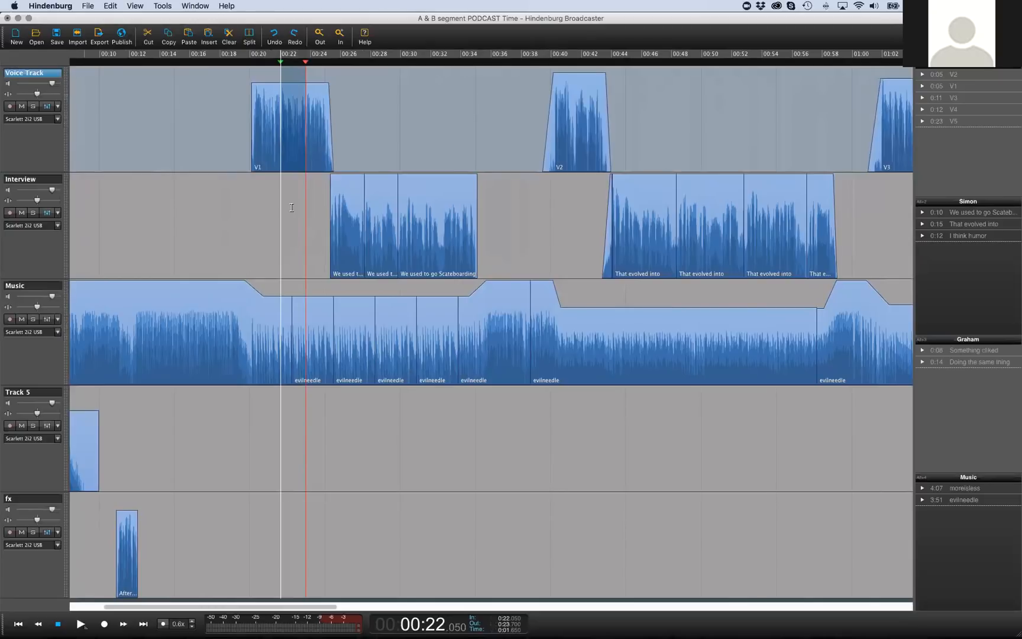
# Clear the marked V1 region leaving the other Voice Track clips in place, and move the remaining second part against the first at 00:22.050
pyautogui.scroll(3, 289, 192)
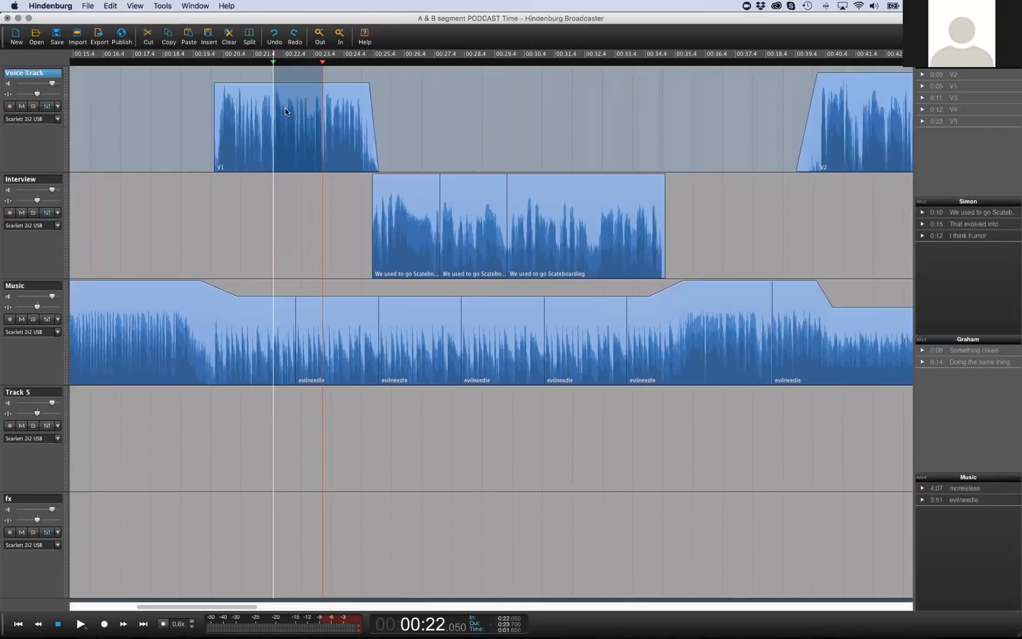
pyautogui.click(232, 41)
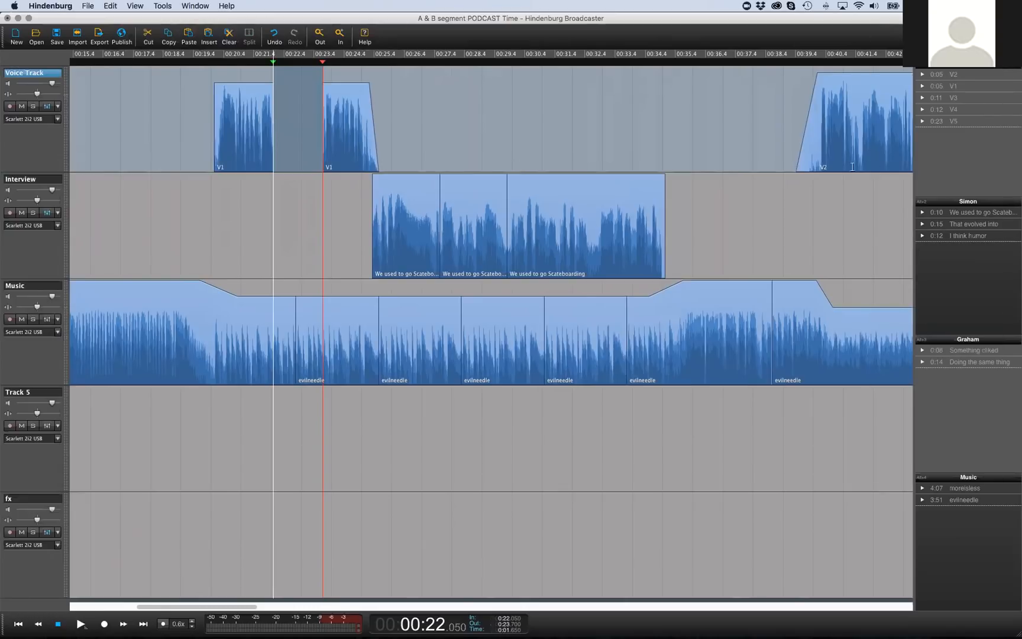
pyautogui.click(344, 145)
pyautogui.moveTo(344, 144); pyautogui.dragTo(253, 162)
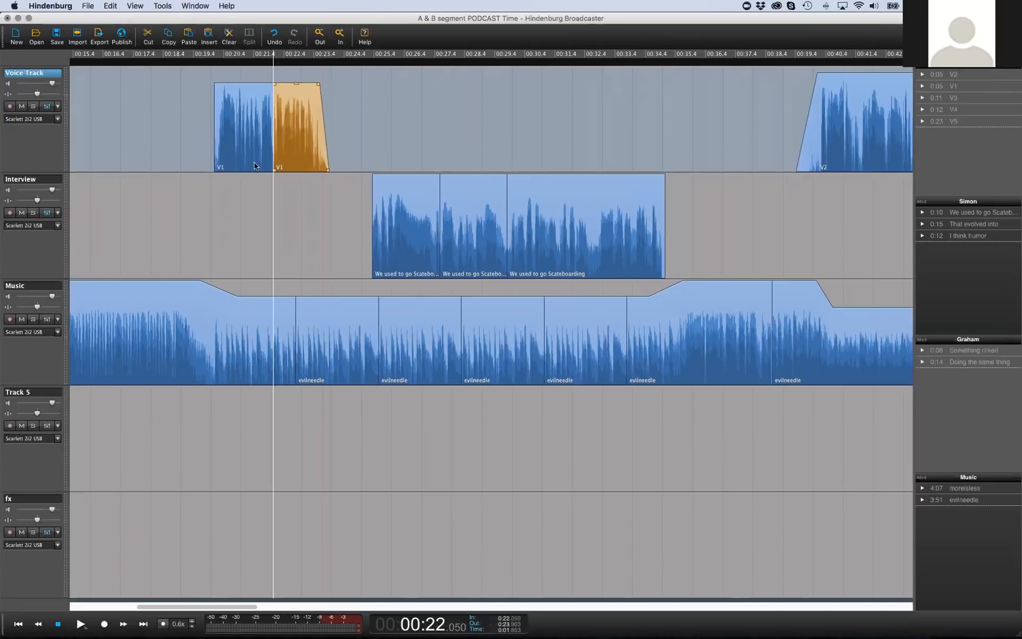
# Play back the two joined V1 parts, and undo both the move of the second part and the clearing of the region
pyautogui.click(209, 182)
pyautogui.press('space')
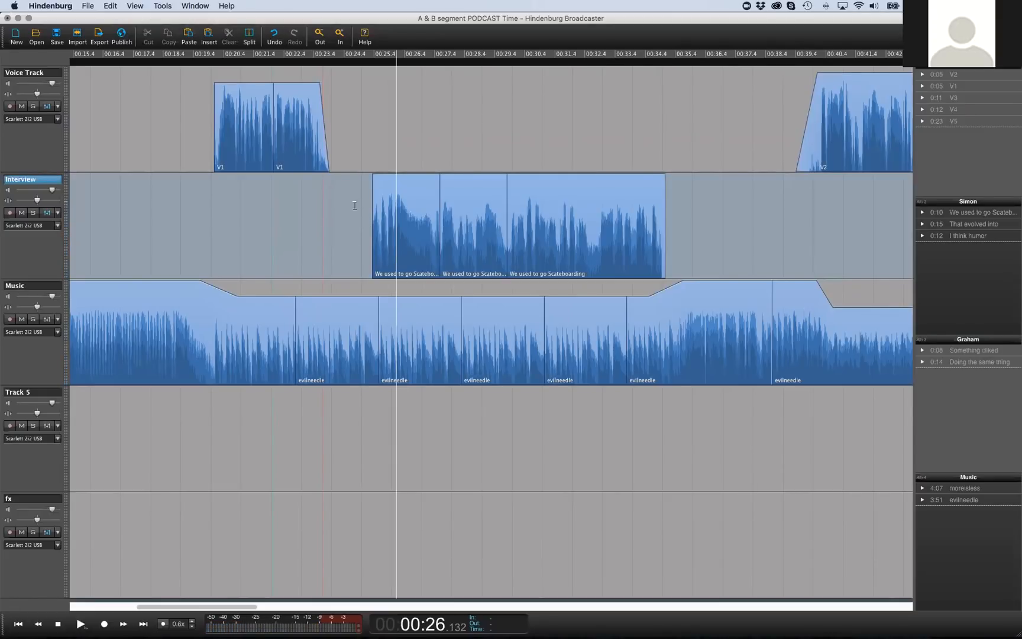
pyautogui.press('super+z')
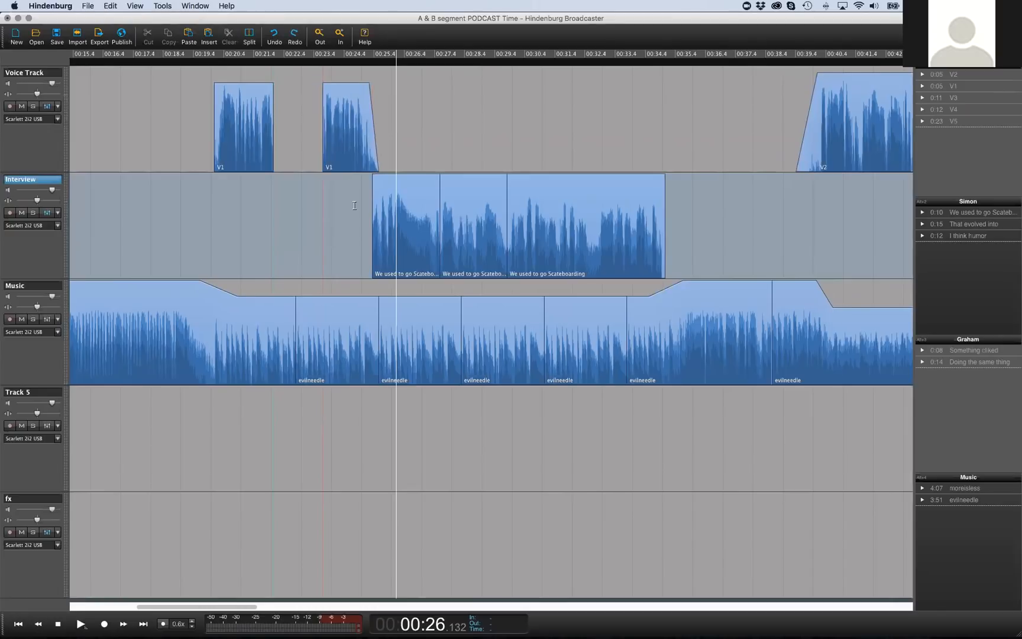
pyautogui.press('super+z')
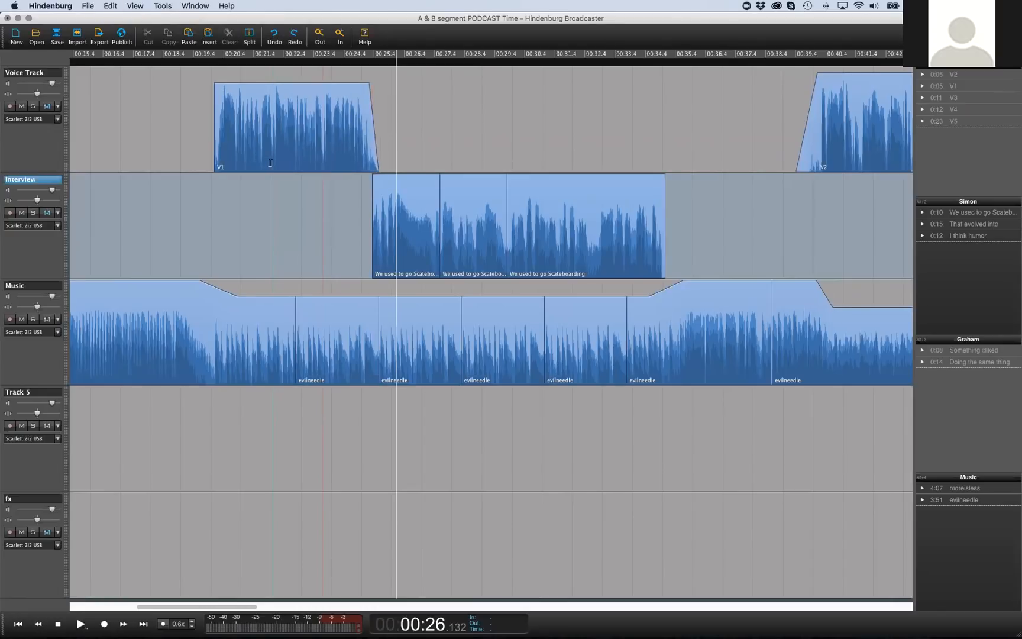
# Mark the part of the V1 clip from 00:22.025 to 00:23.675 as the selected region, locating its ends by playback
pyautogui.moveTo(271, 160); pyautogui.dragTo(321, 159)
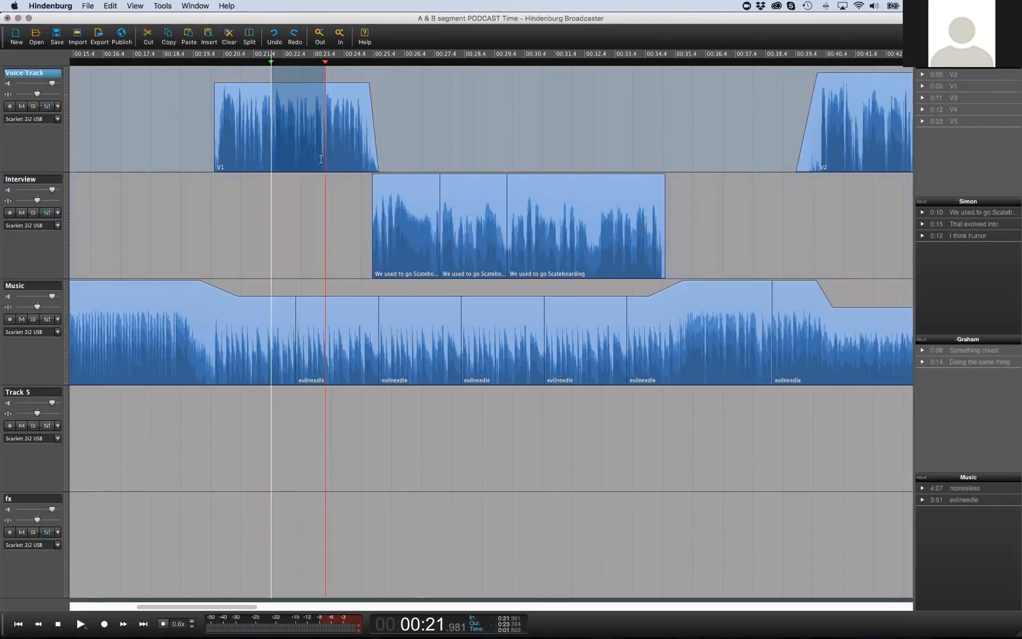
pyautogui.click(265, 158)
pyautogui.press('space')
pyautogui.press('Left')
pyautogui.press('Right')
pyautogui.press('Left')
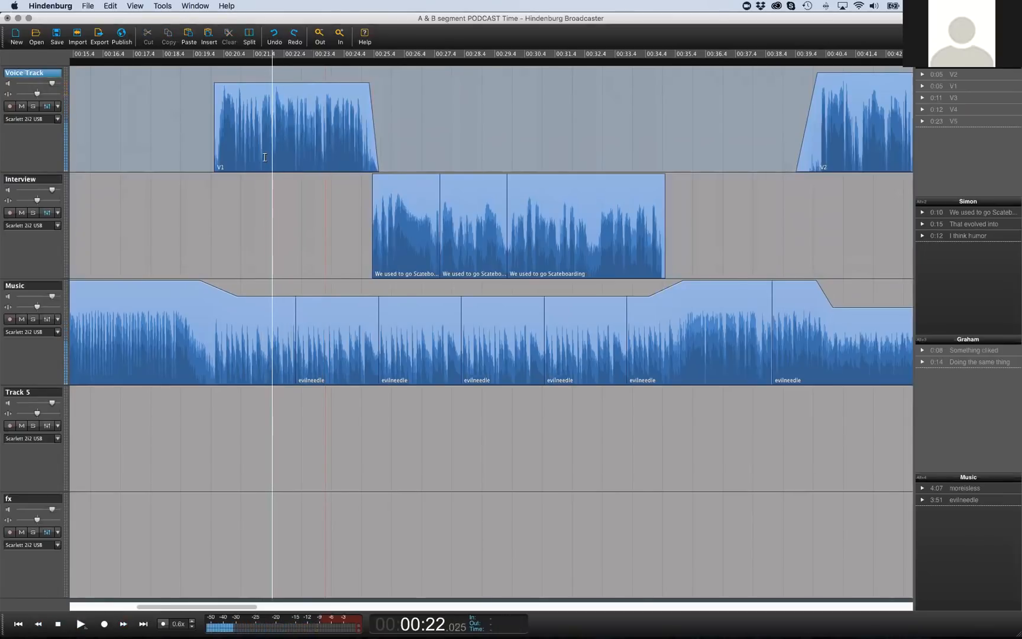
pyautogui.press('space')
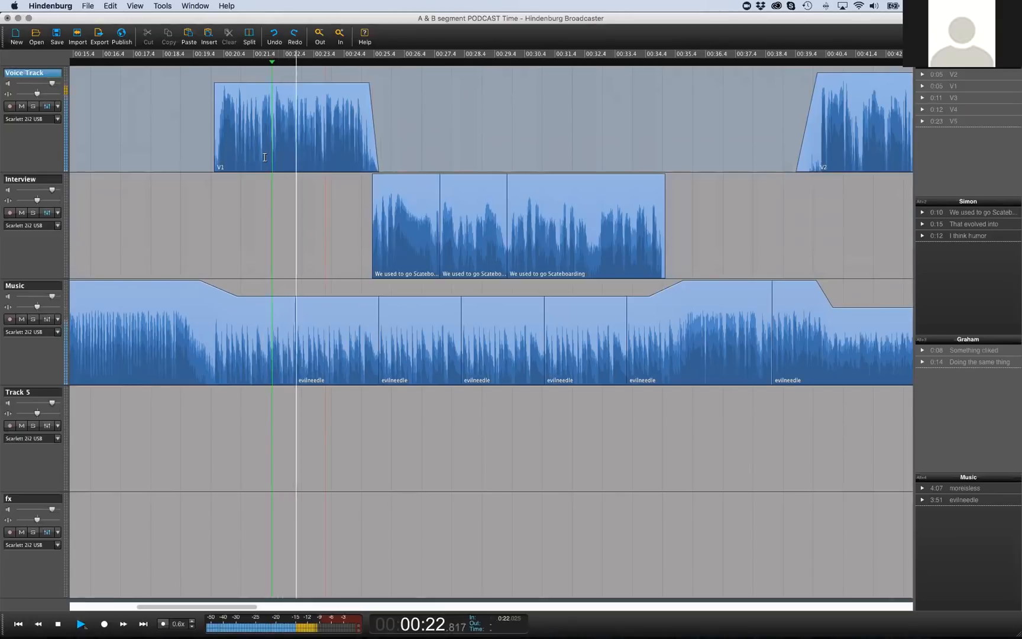
pyautogui.press('Left')
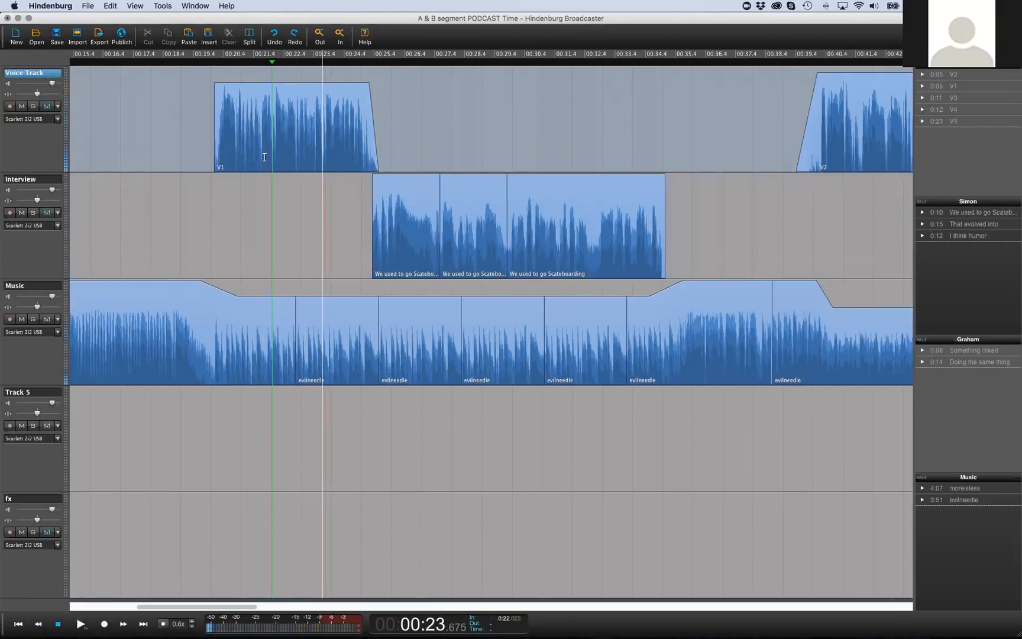
pyautogui.press('o')
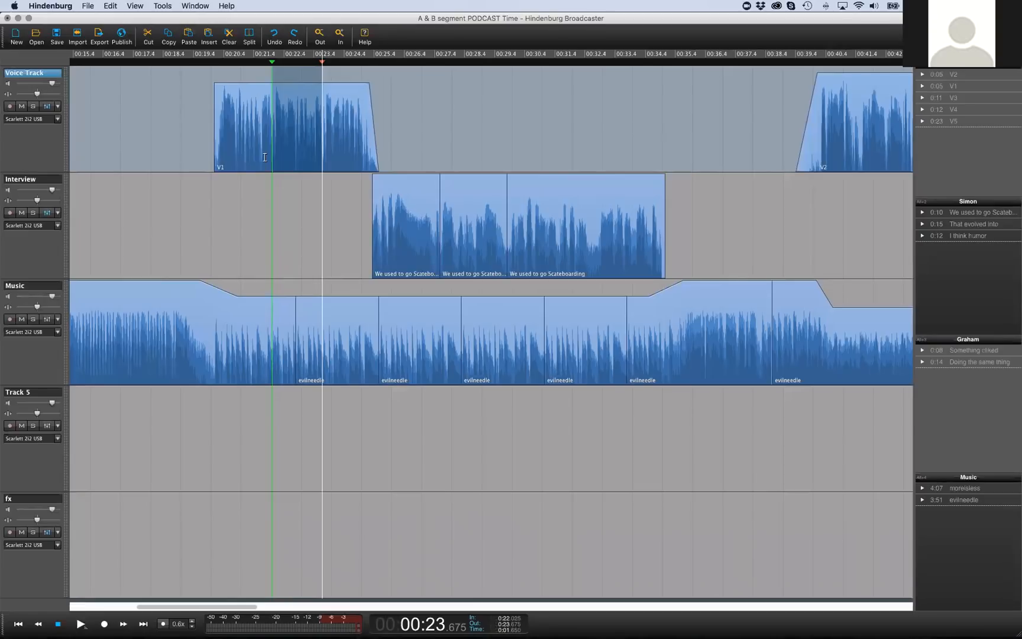
# Delete the marked region from all tracks at once so everything after it closes the gap, and undo the deletion
pyautogui.press('super+a')
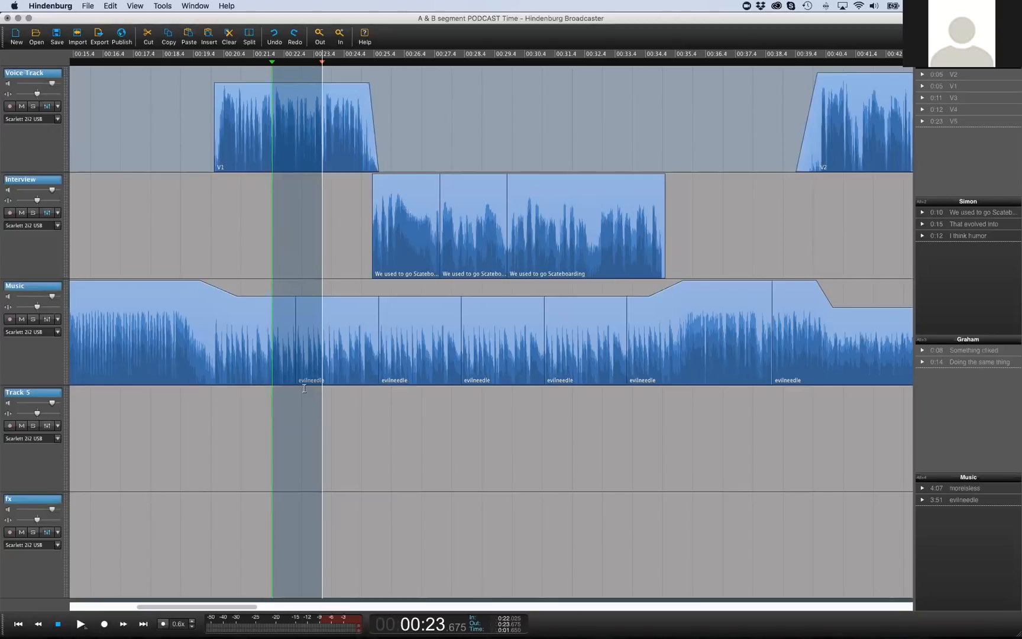
pyautogui.press('BackSpace')
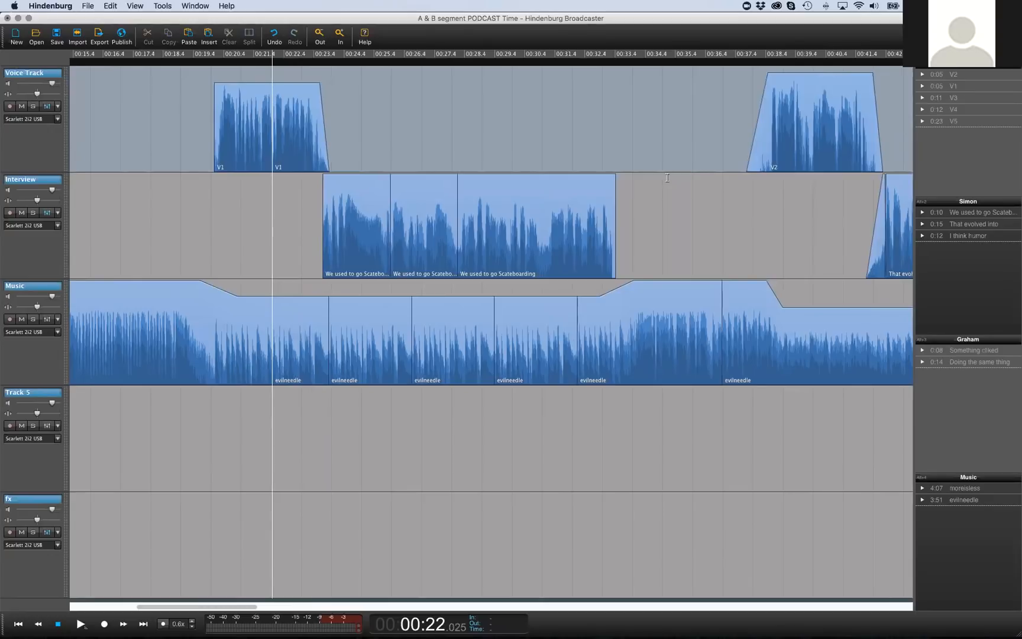
pyautogui.doubleClick(250, 362)
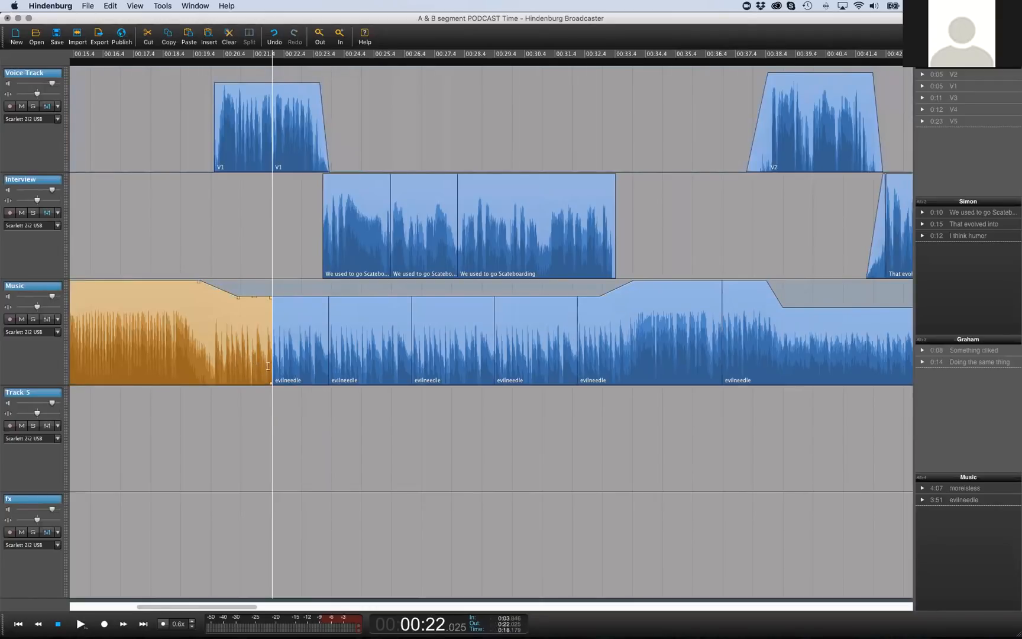
pyautogui.click(260, 377)
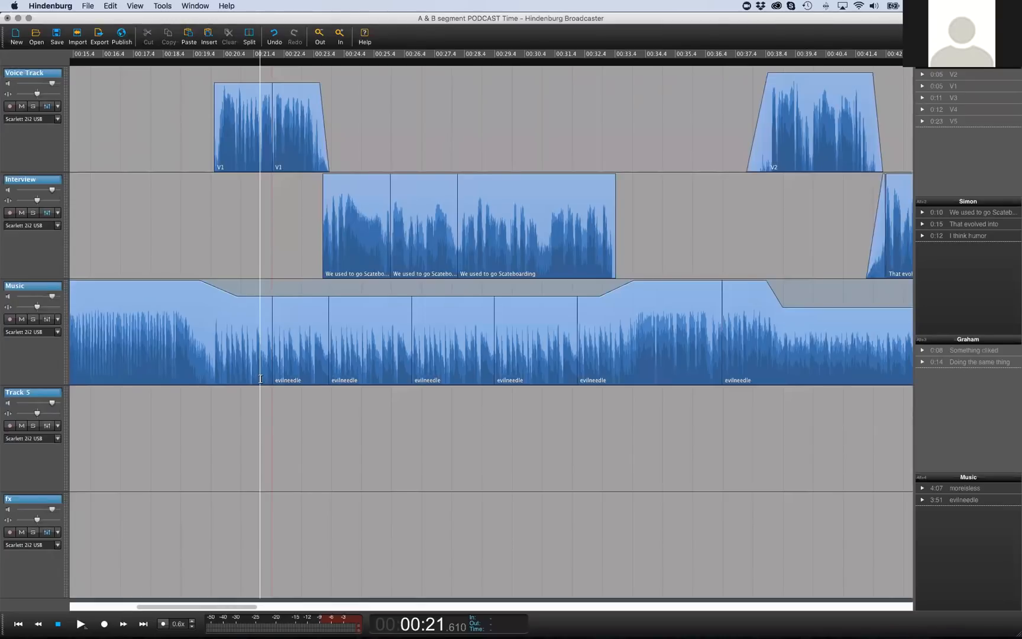
pyautogui.click(229, 254)
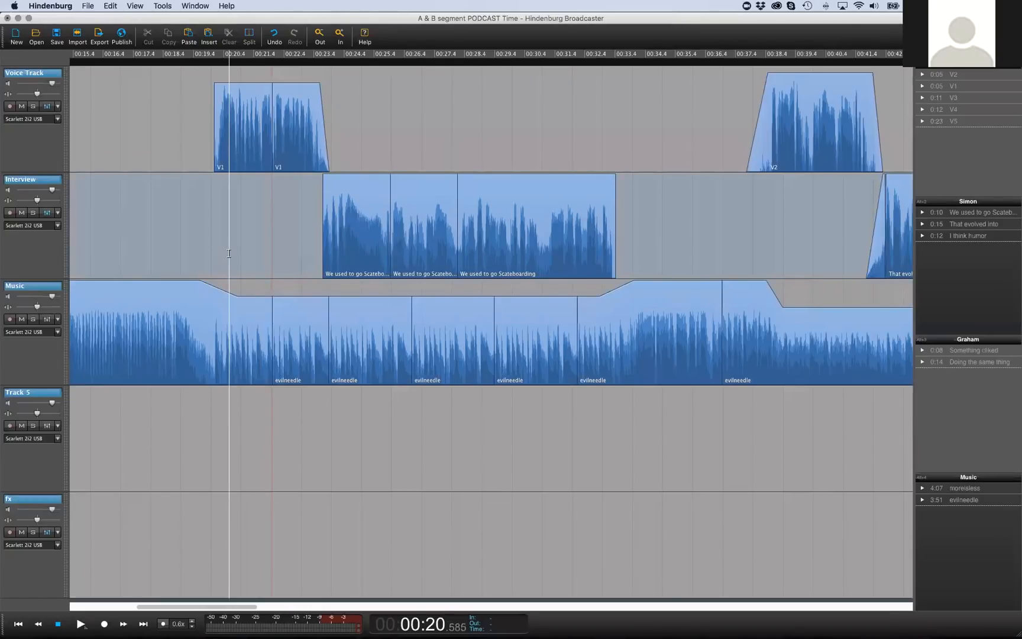
pyautogui.press('super+v')
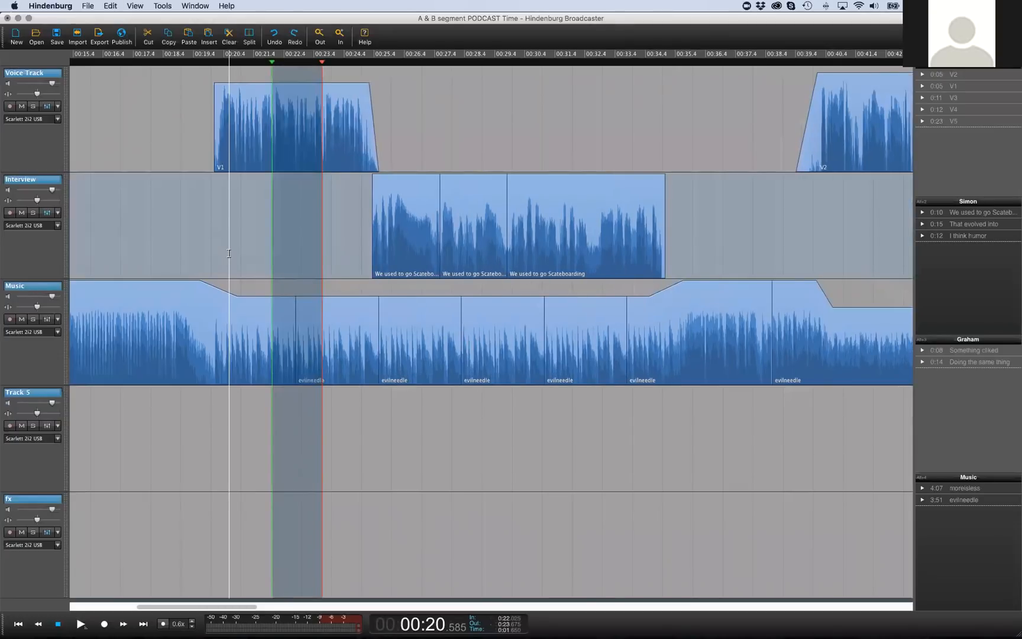
# Clear the marked region on the Voice Track only, move the second V1 part against the first, and undo both edits
pyautogui.press('super+a')
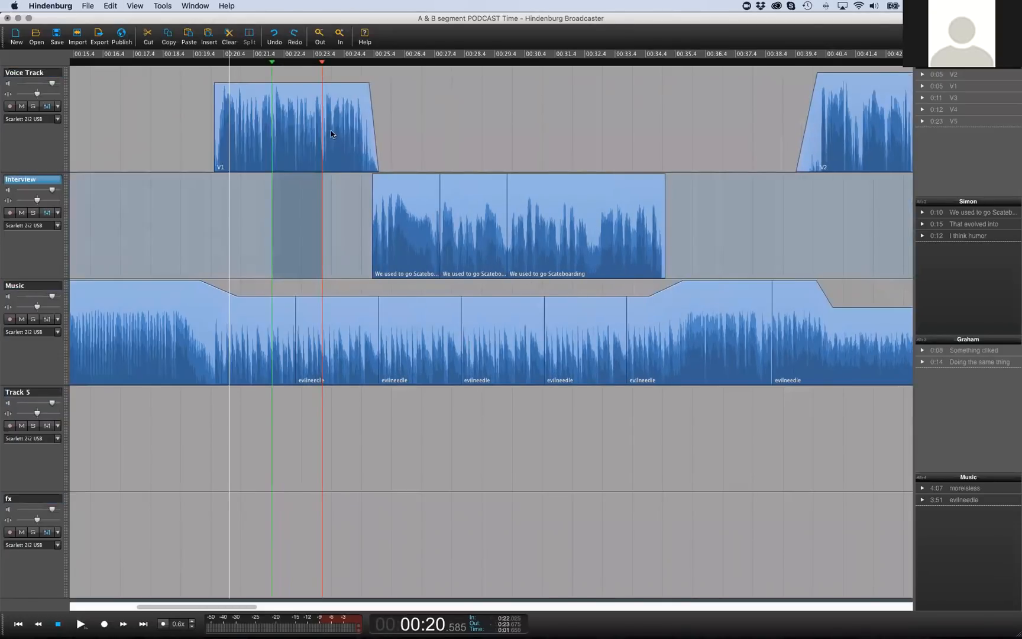
pyautogui.press('Up')
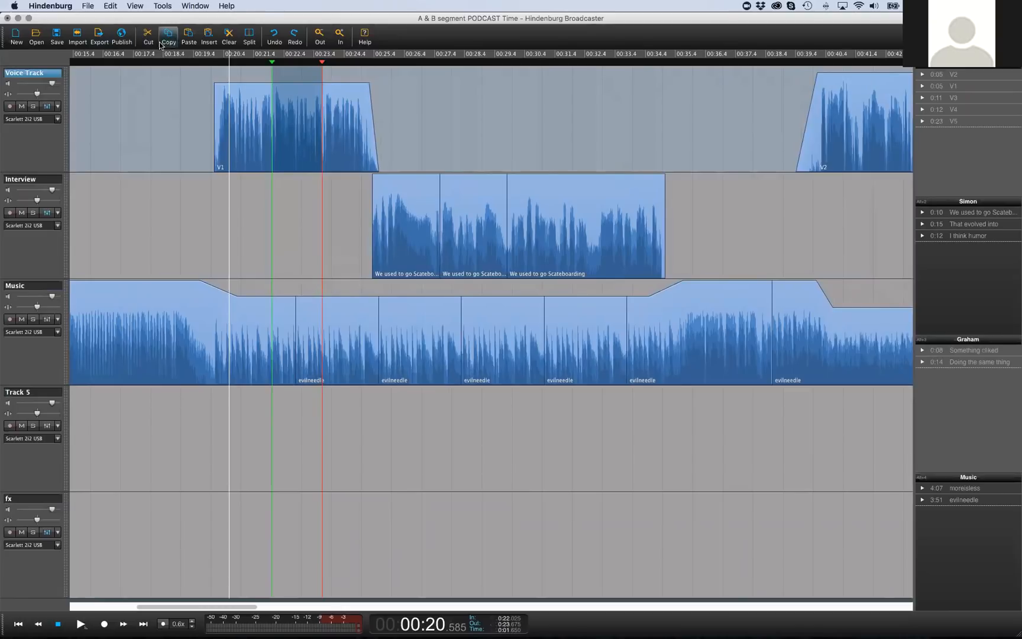
pyautogui.click(231, 43)
pyautogui.moveTo(351, 113); pyautogui.dragTo(301, 114)
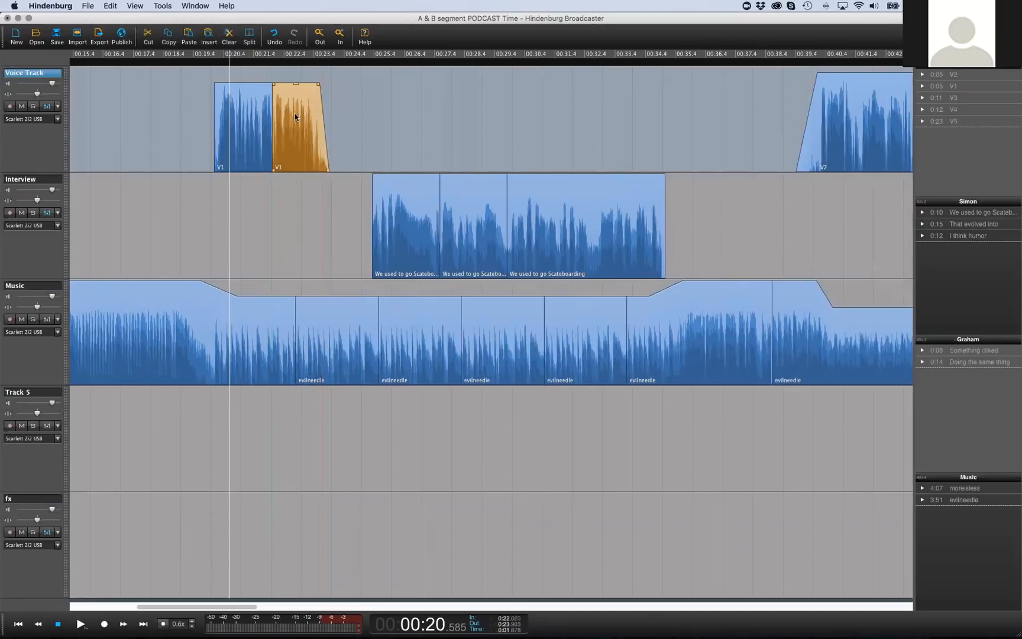
pyautogui.press('super+z')
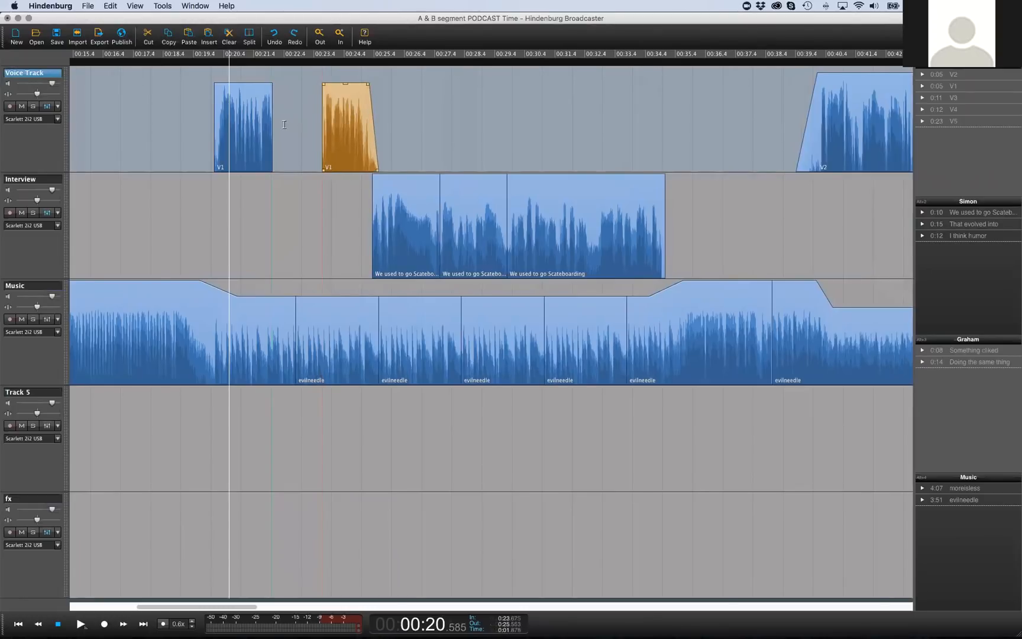
pyautogui.press('super+z')
# Play the V1 clip again and mark its part from 00:22.050 to 00:23.675 as the selected region
pyautogui.click(267, 145)
pyautogui.press('space')
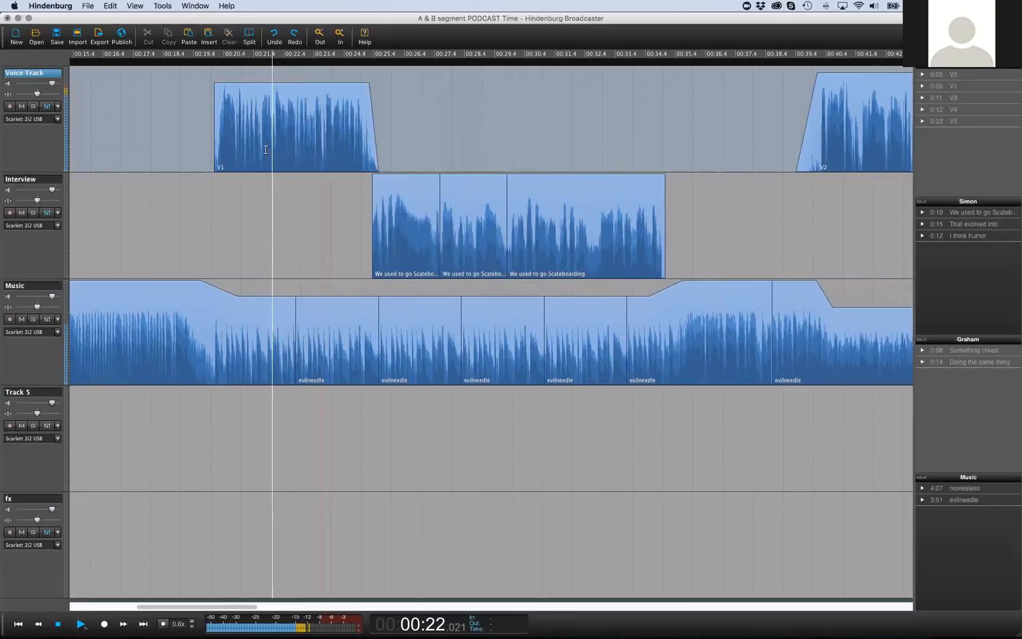
pyautogui.press('Left')
pyautogui.press('Right')
pyautogui.press('Left')
pyautogui.press('space')
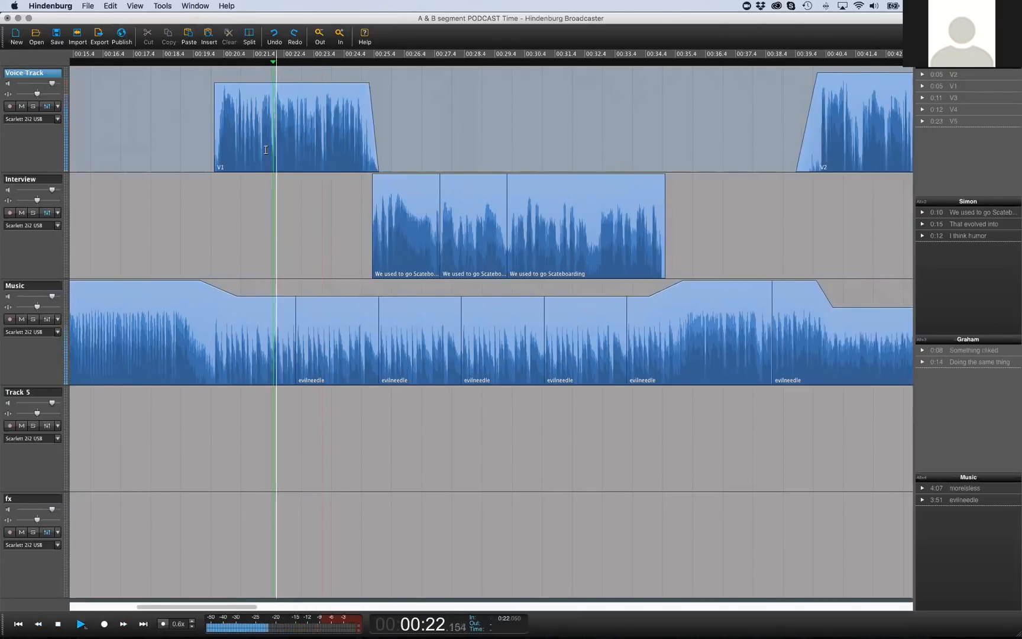
pyautogui.press('space')
pyautogui.press('Left')
pyautogui.press('Right')
pyautogui.press('o')
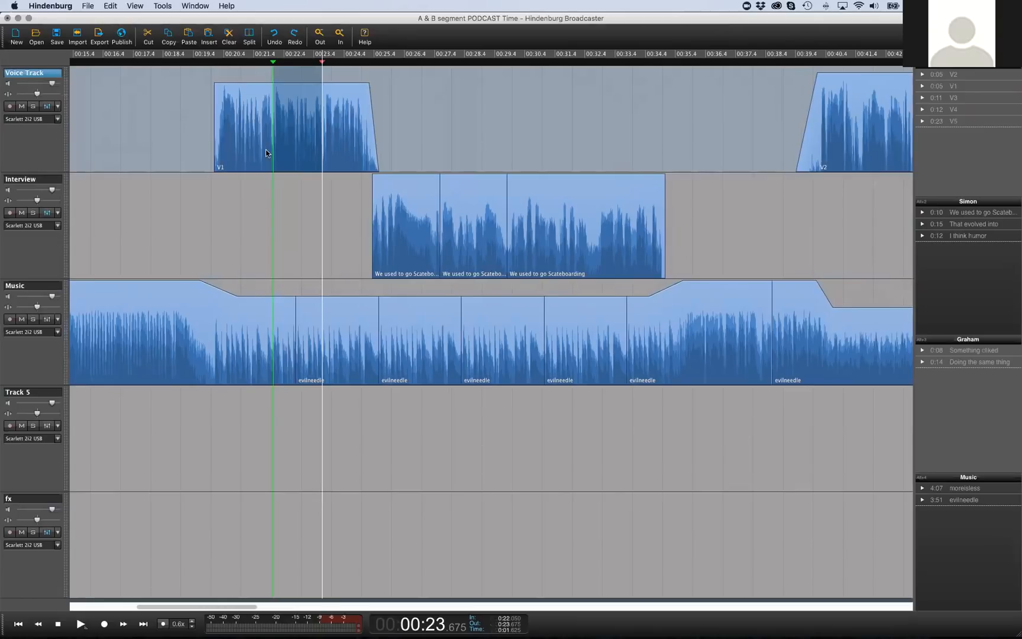
# Delete the marked V1 region from the Voice Track alone twice, undoing the deletion each time
pyautogui.press('Delete')
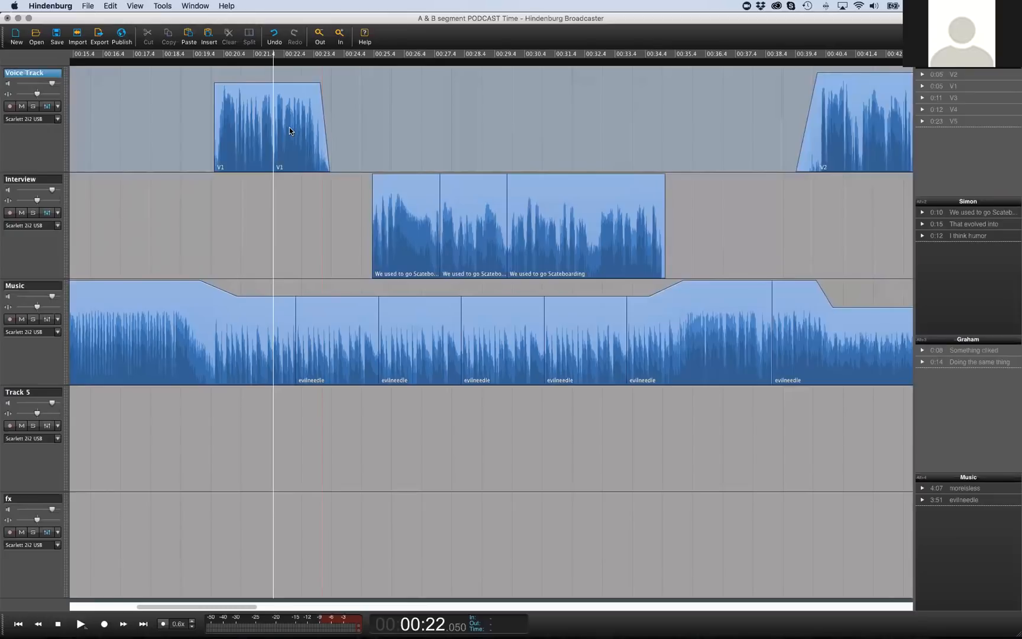
pyautogui.press('super+z')
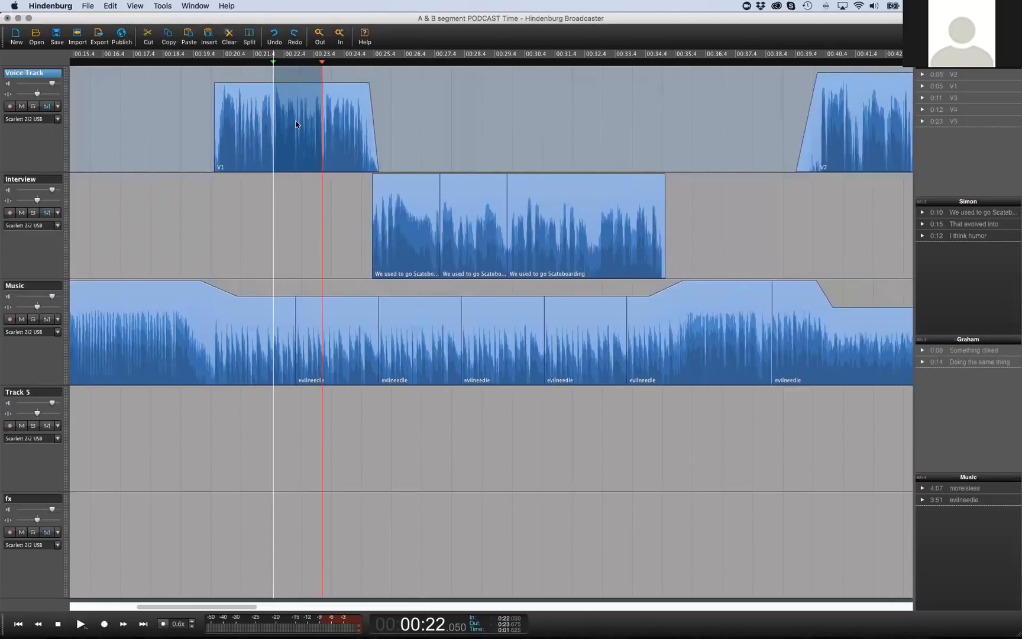
pyautogui.press('super+Up')
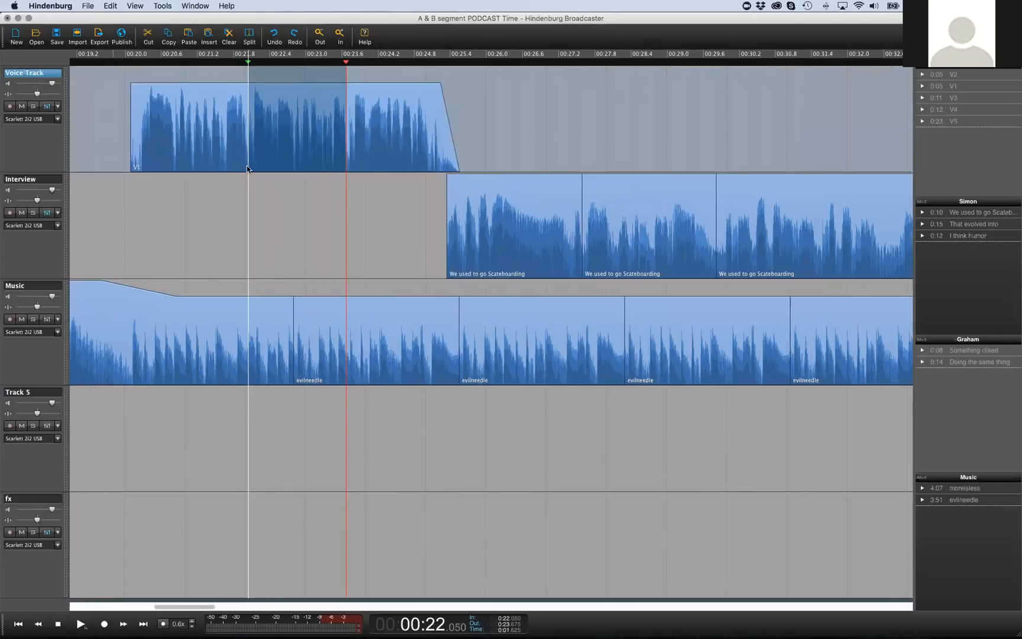
pyautogui.press('BackSpace')
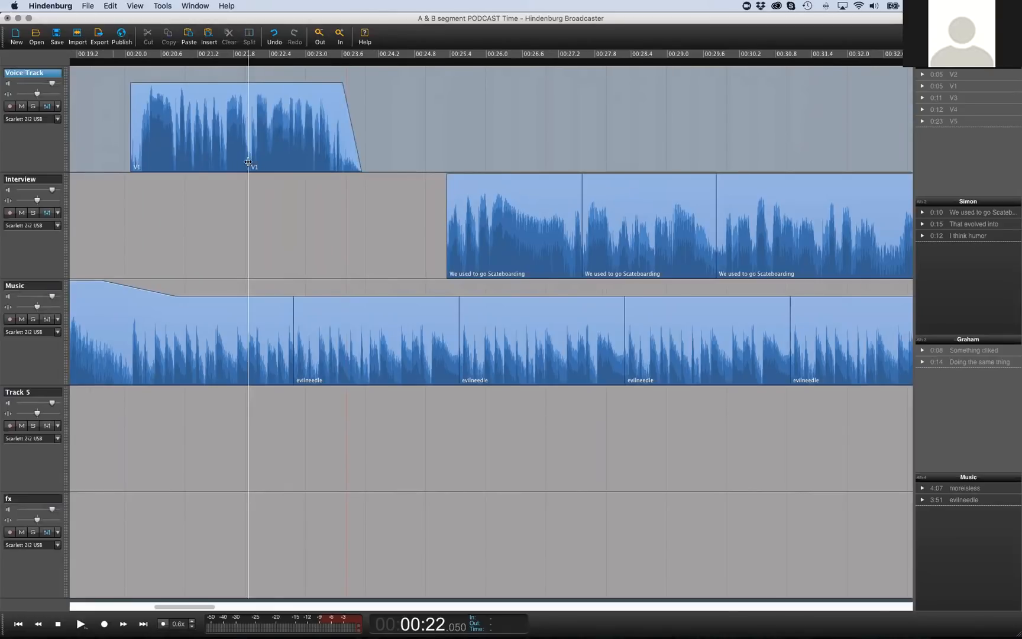
pyautogui.press('Down')
pyautogui.press('Down')
pyautogui.press('Down')
pyautogui.press('Down')
pyautogui.press('Down')
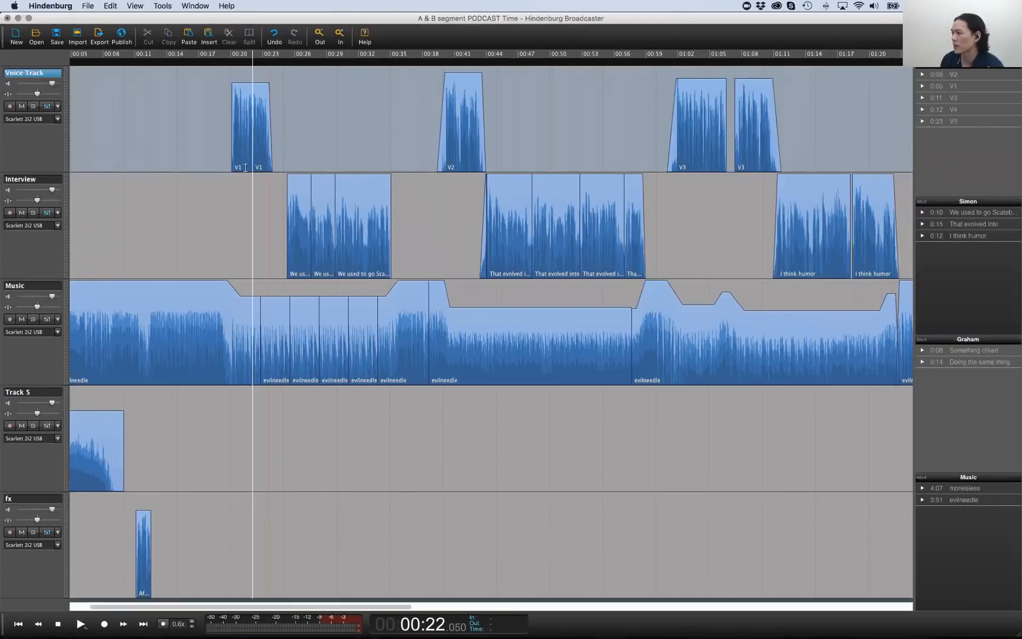
pyautogui.press('super+z')
# Mark the V1 clip from 00:22.004 to 00:23.789 and delete that region from all tracks so everything closes up
pyautogui.press('Up')
pyautogui.press('Up')
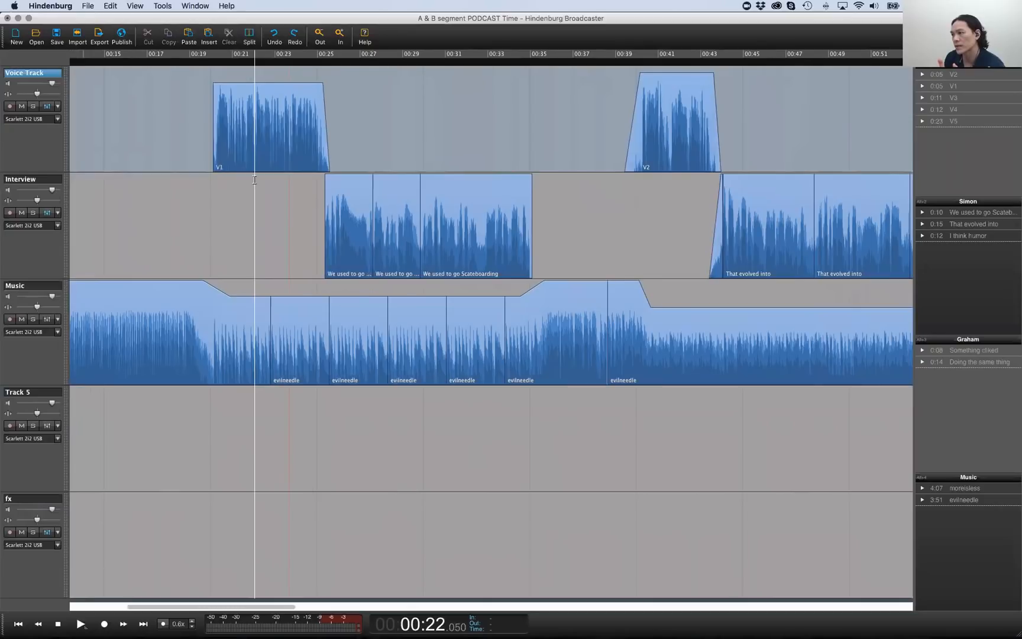
pyautogui.press('Up')
pyautogui.press('Up')
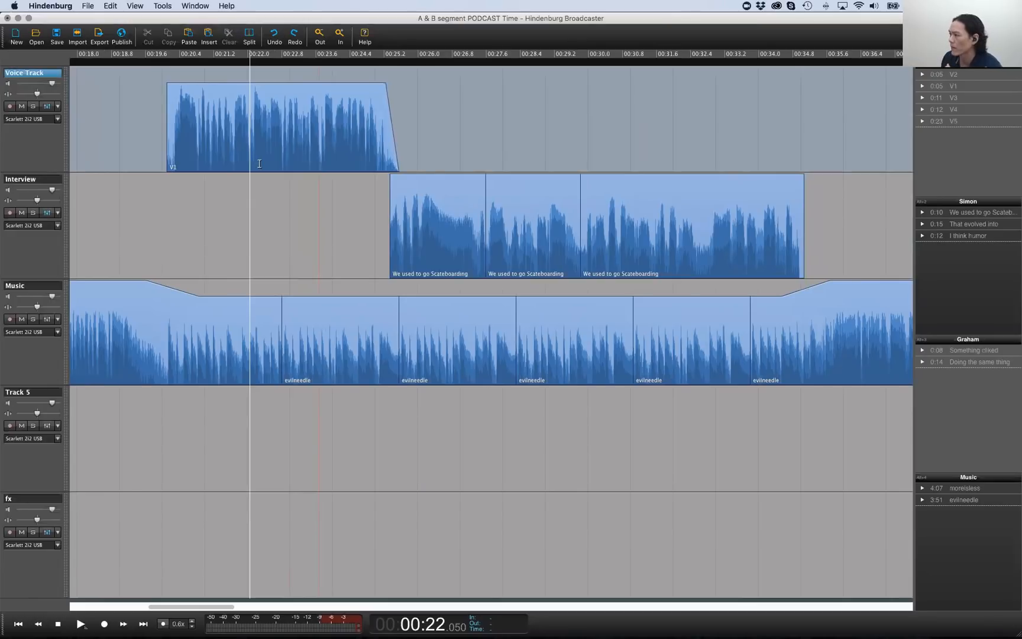
pyautogui.press('Down')
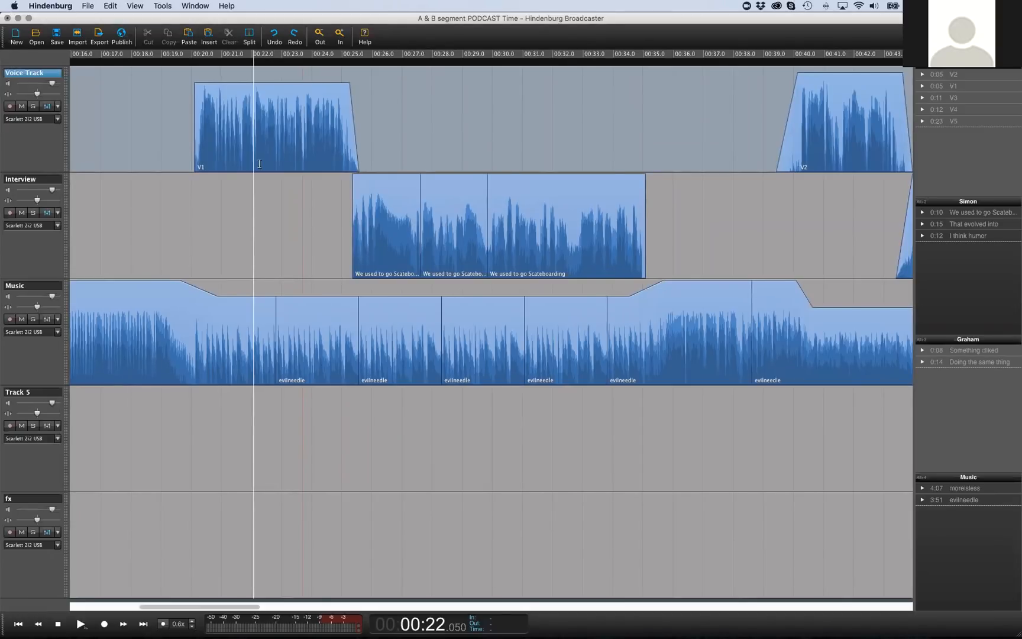
pyautogui.moveTo(252, 163); pyautogui.dragTo(306, 163)
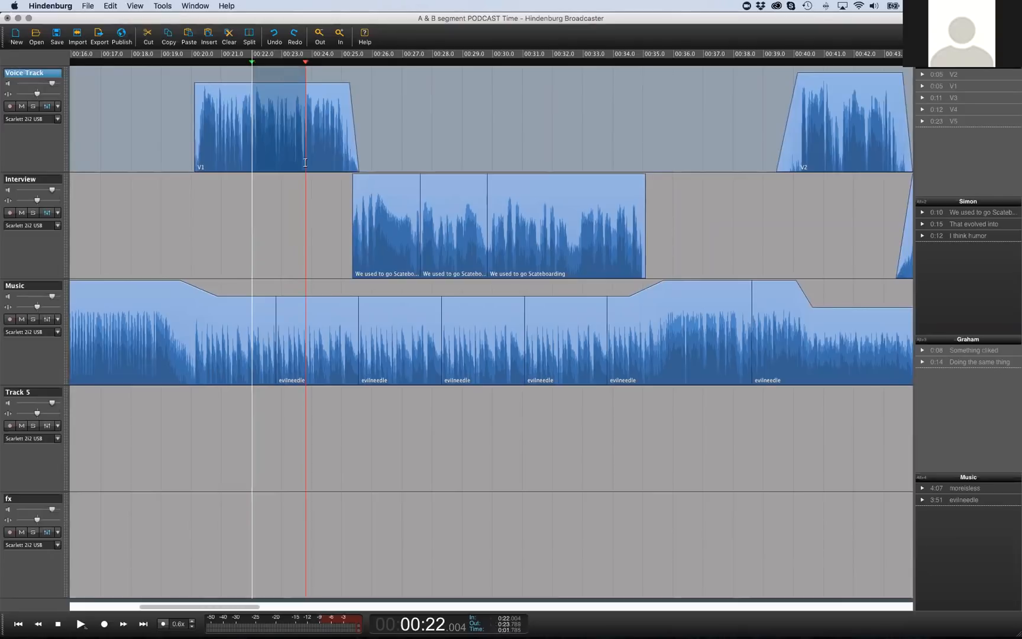
pyautogui.press('super+a')
pyautogui.press('BackSpace')
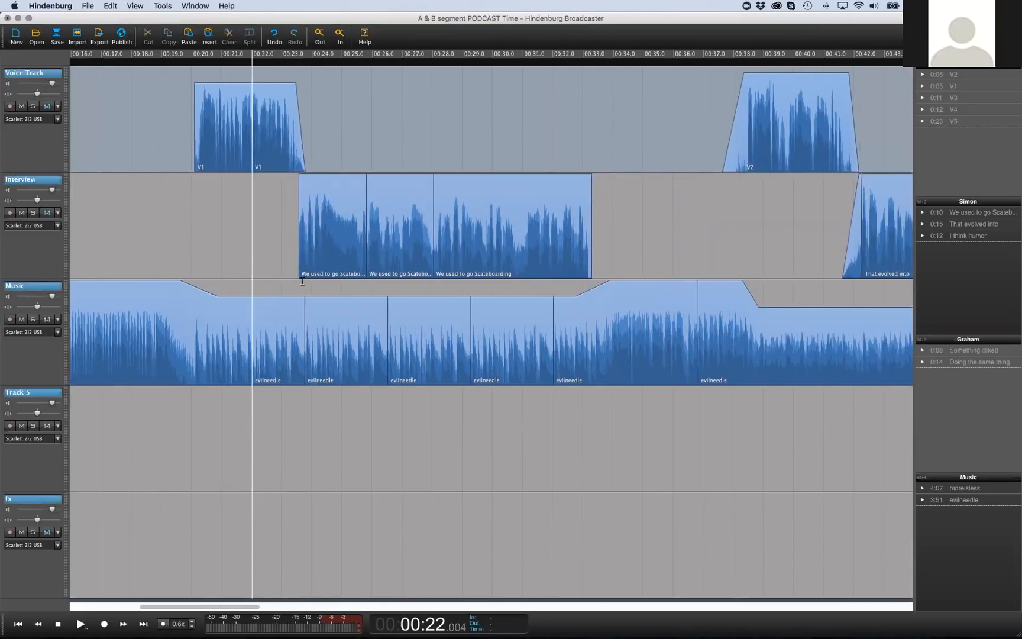
# Solo the Music track and play it from about 00:20 across the new cut to check the edit
pyautogui.click(206, 364)
pyautogui.click(33, 319)
pyautogui.click(195, 367)
pyautogui.press('space')
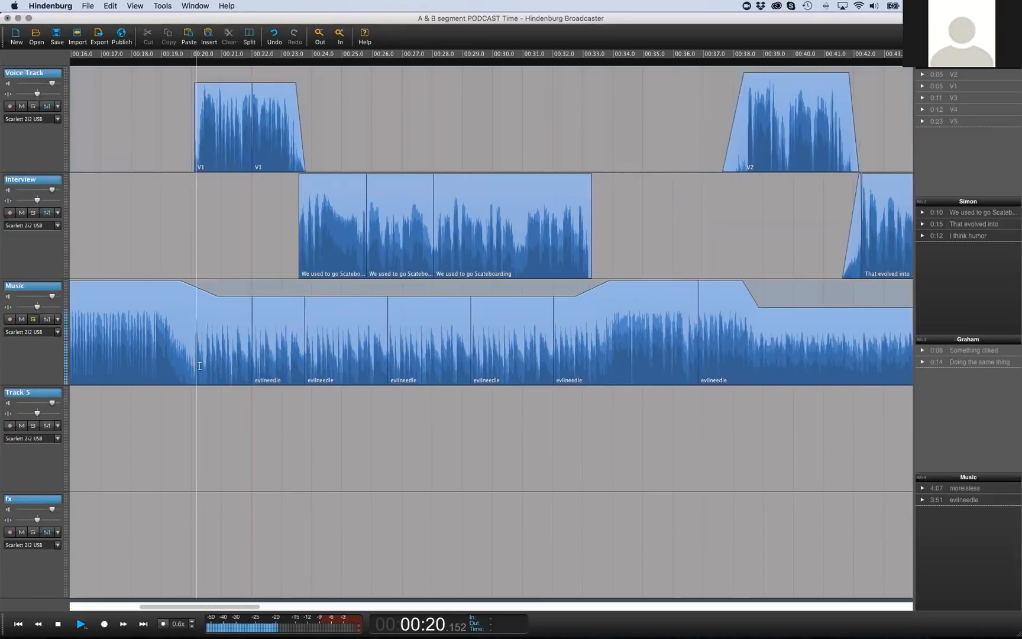
pyautogui.scroll(3, 228, 363)
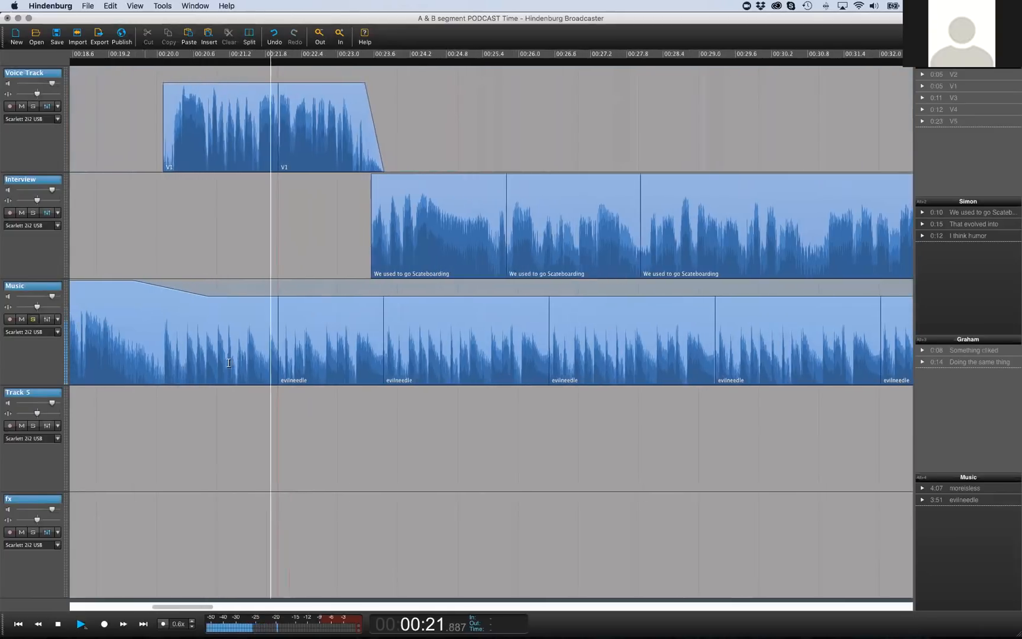
pyautogui.press('space')
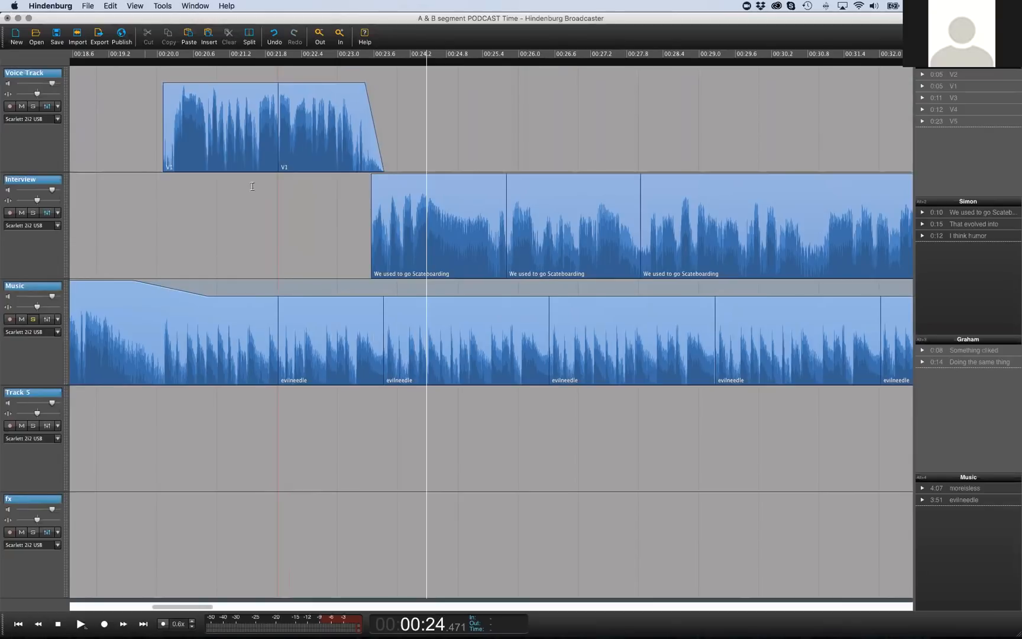
# Move both V1 clips on the Voice Track together to a new start at about 00:23.6
pyautogui.click(247, 127)
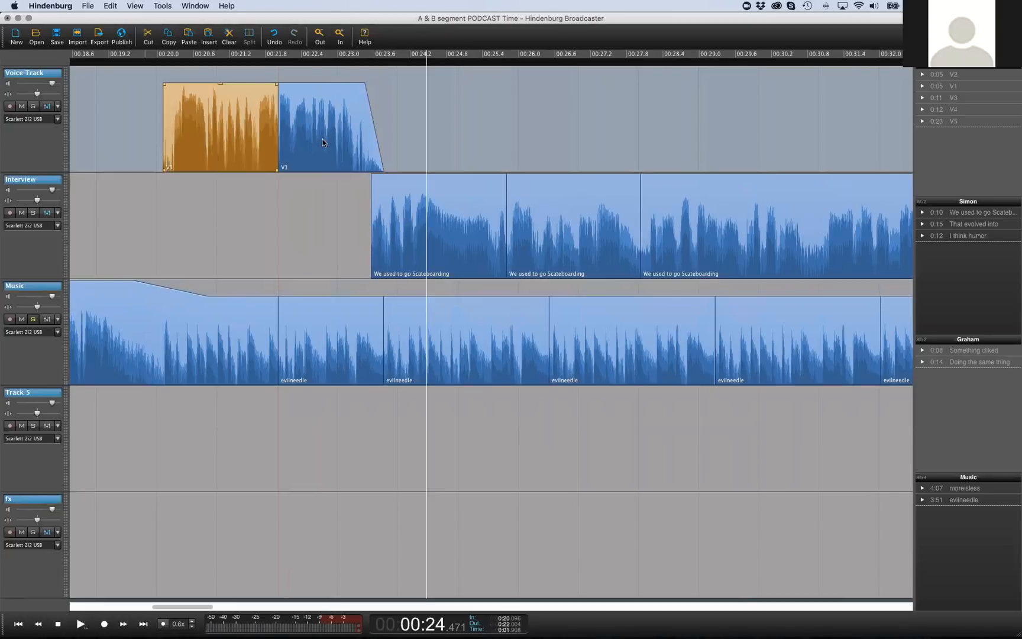
pyautogui.keyDown('shift'); pyautogui.click(322, 142); pyautogui.keyUp('shift')
pyautogui.moveTo(245, 116); pyautogui.dragTo(451, 120)
# Play the Music track around its cut, mark the region from 00:21.495 to 00:22.476 and delete it from all tracks
pyautogui.click(222, 358)
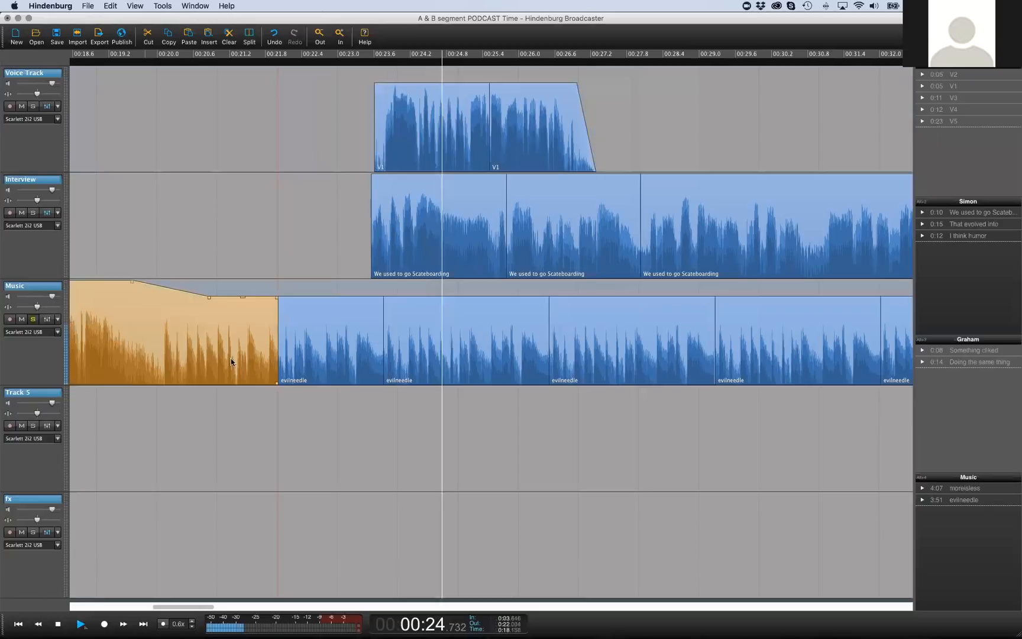
pyautogui.click(200, 377)
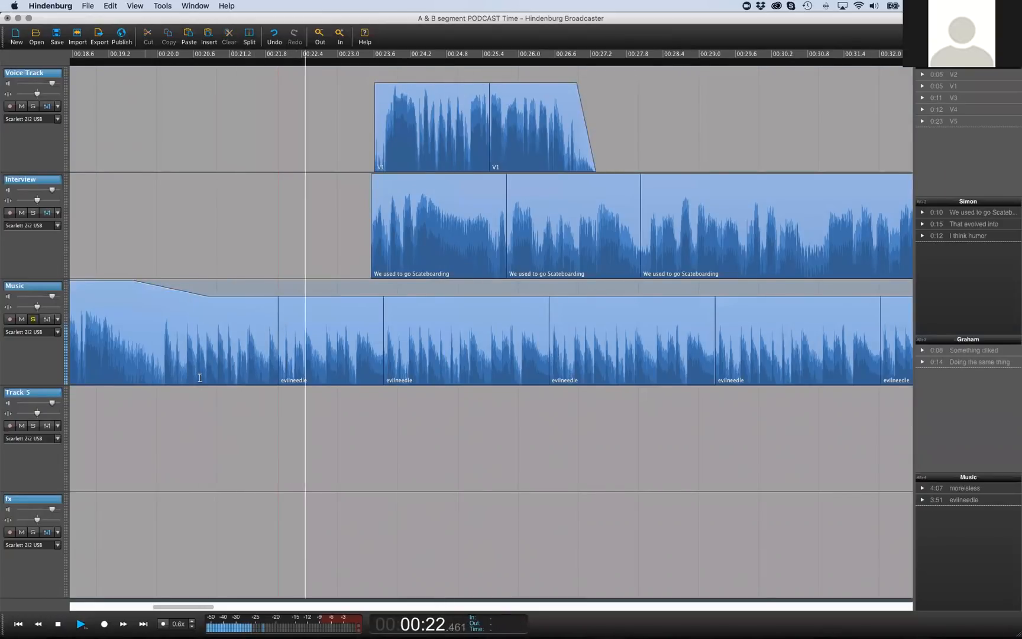
pyautogui.moveTo(305, 377); pyautogui.dragTo(247, 374)
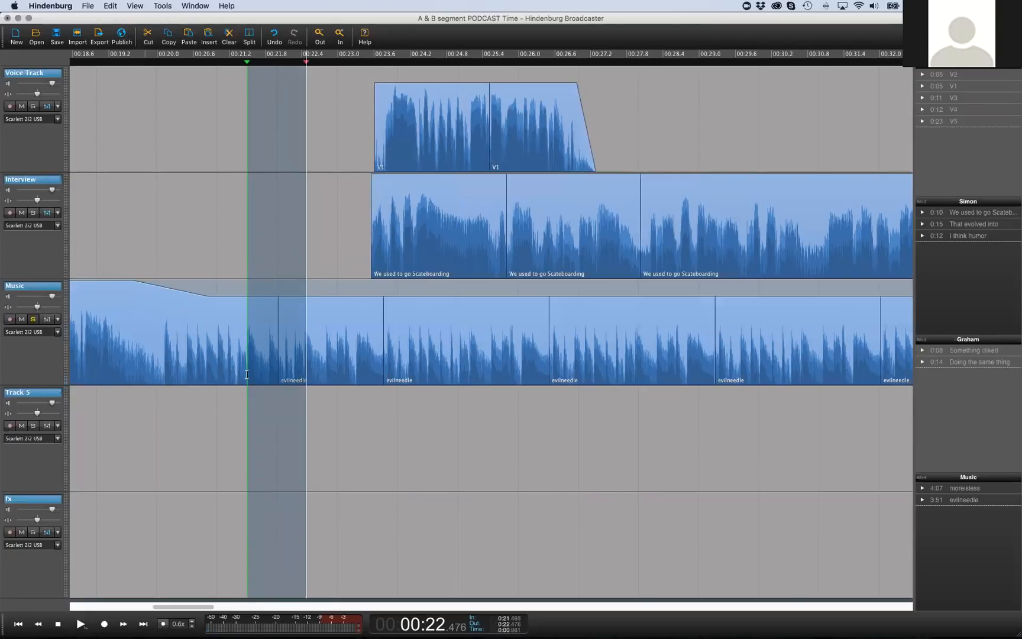
pyautogui.press('Delete')
# Play the Music track from about 00:19 across the new cut to check the join
pyautogui.click(121, 213)
pyautogui.press('space')
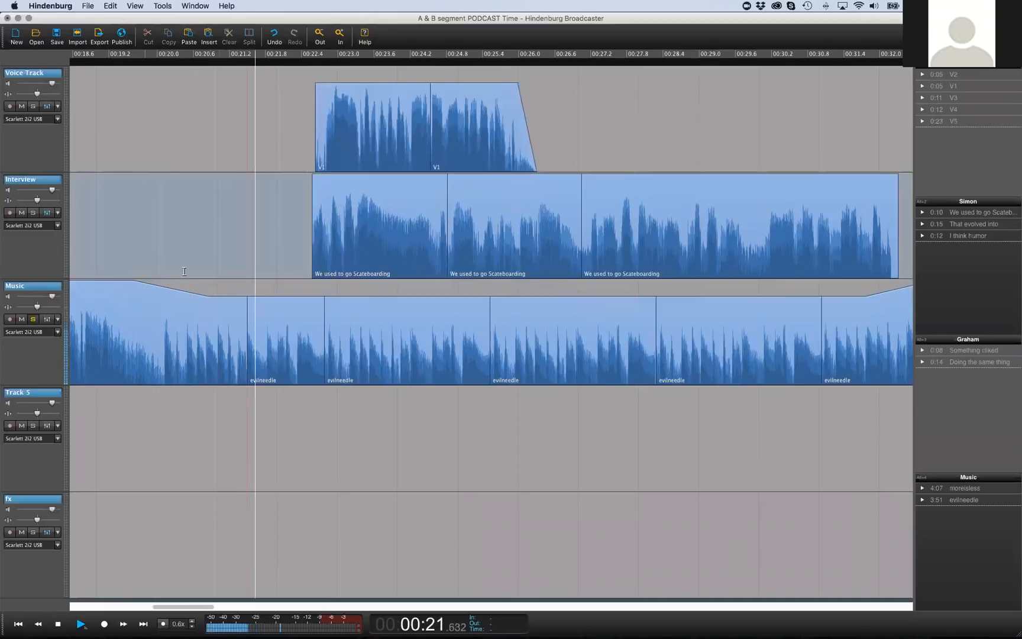
pyautogui.press('space')
pyautogui.press('Down')
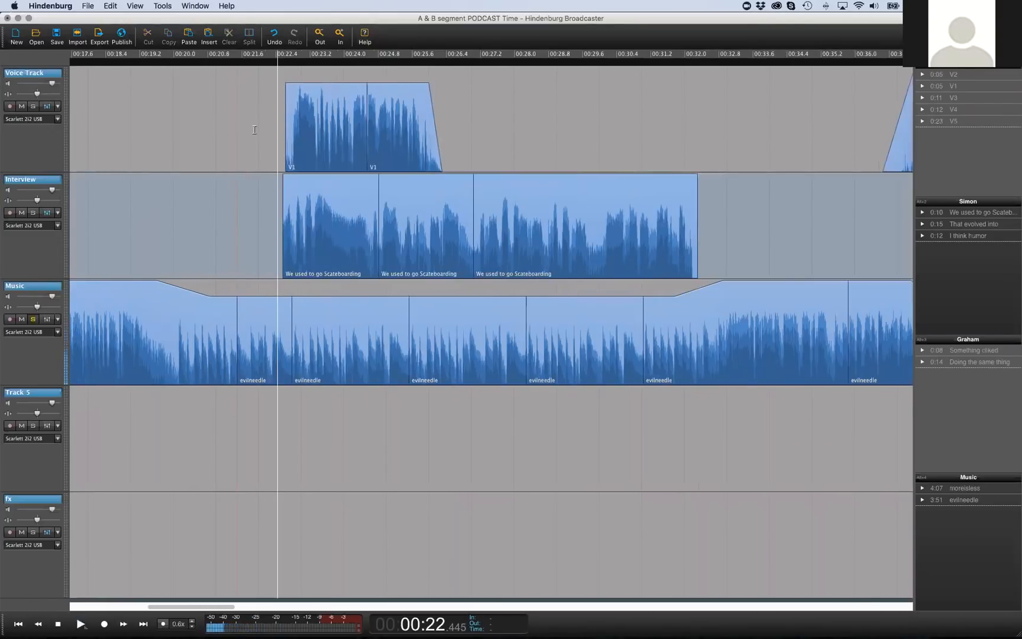
# Move both V1 clips back together to a start at about 00:20.0, ahead of the interview
pyautogui.click(340, 135)
pyautogui.keyDown('shift'); pyautogui.click(393, 139); pyautogui.keyUp('shift')
pyautogui.moveTo(319, 140); pyautogui.dragTo(206, 149)
# Move the three "We used to go Scateboarding" clips to start at 00:23.185 and shorten them to end at 00:32.345
pyautogui.click(318, 232)
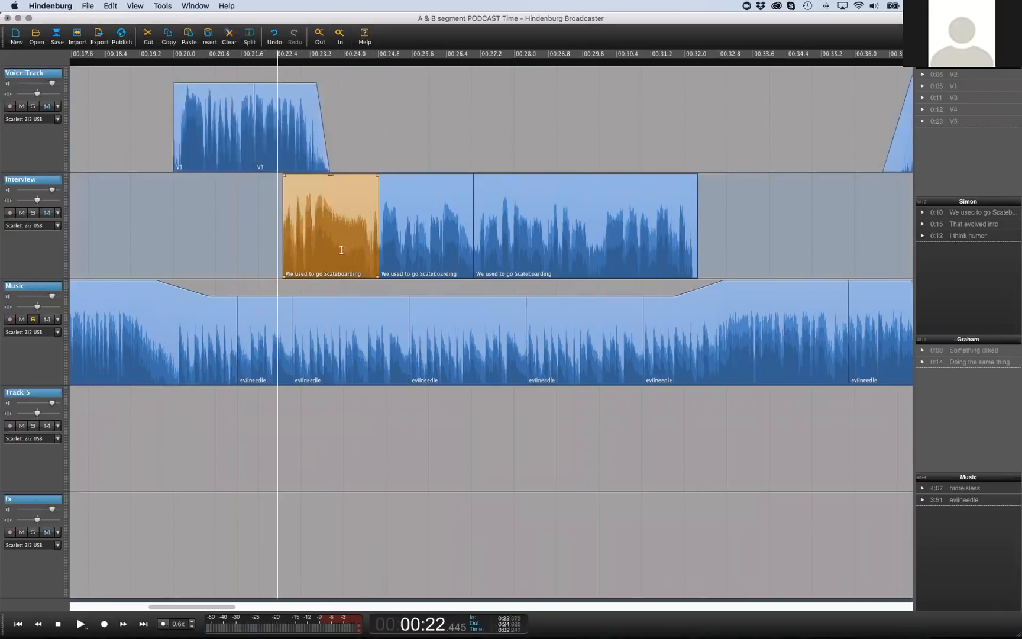
pyautogui.keyDown('shift'); pyautogui.click(665, 231); pyautogui.keyUp('shift')
pyautogui.moveTo(304, 234); pyautogui.dragTo(330, 231)
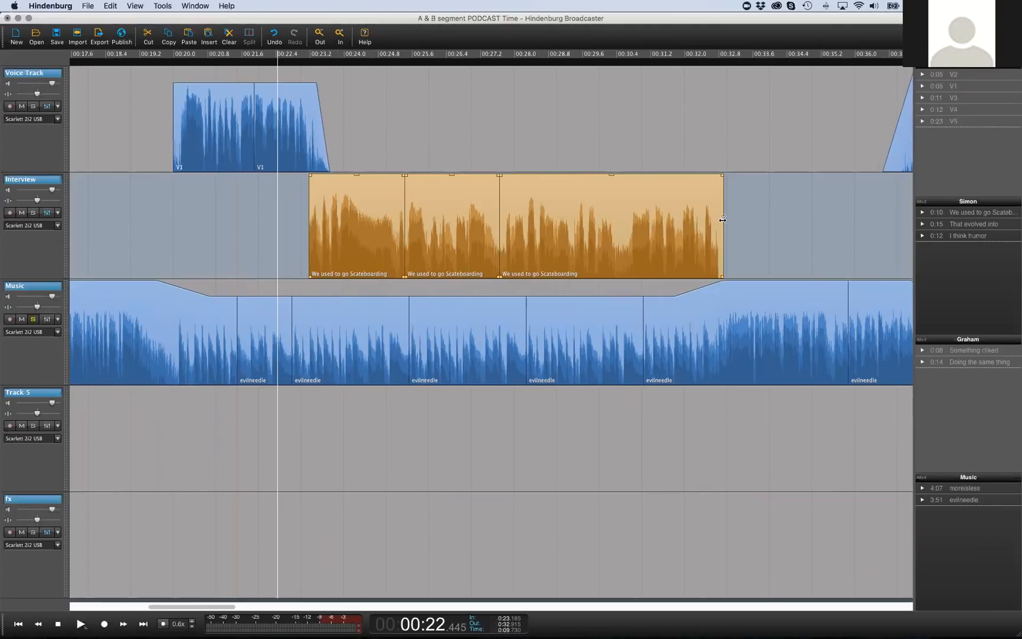
pyautogui.moveTo(722, 218); pyautogui.dragTo(699, 224)
# Turn off the Music track's solo and play the mix from about 00:19 into the V1 clips
pyautogui.click(155, 204)
pyautogui.press('space')
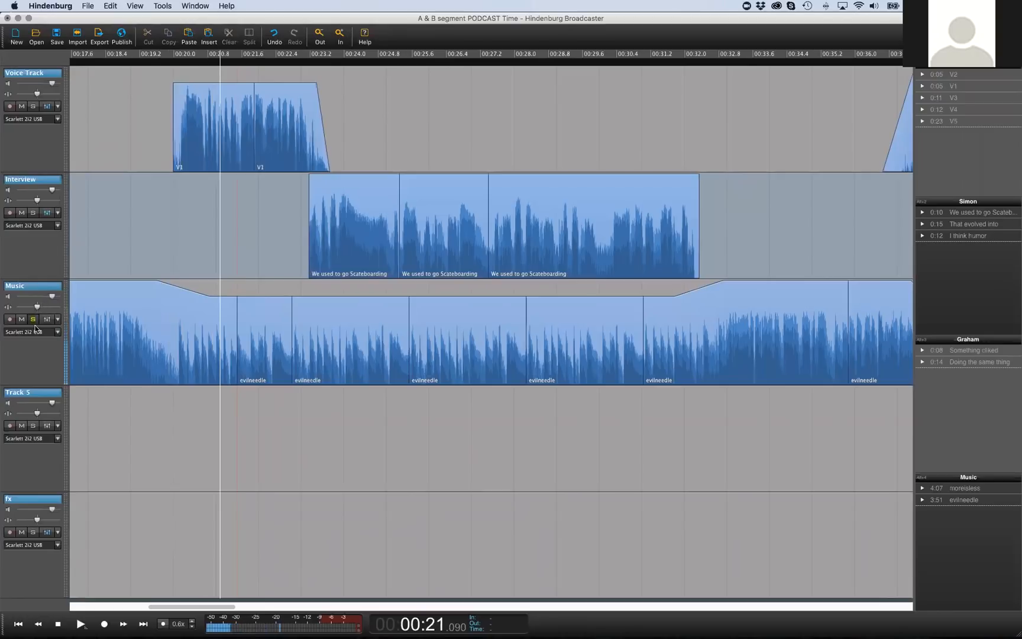
pyautogui.click(135, 126)
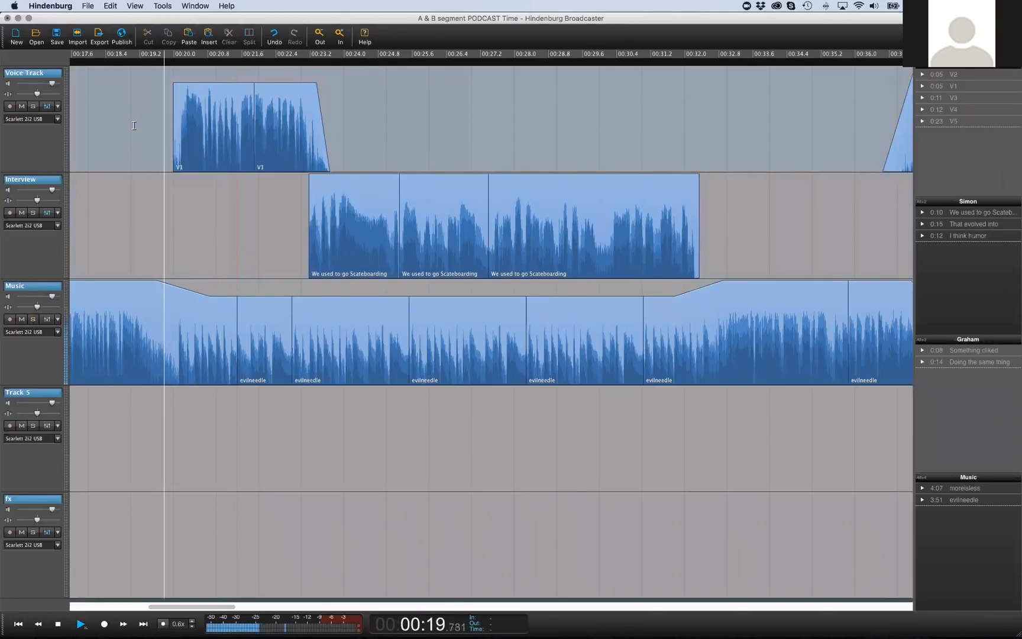
pyautogui.click(134, 136)
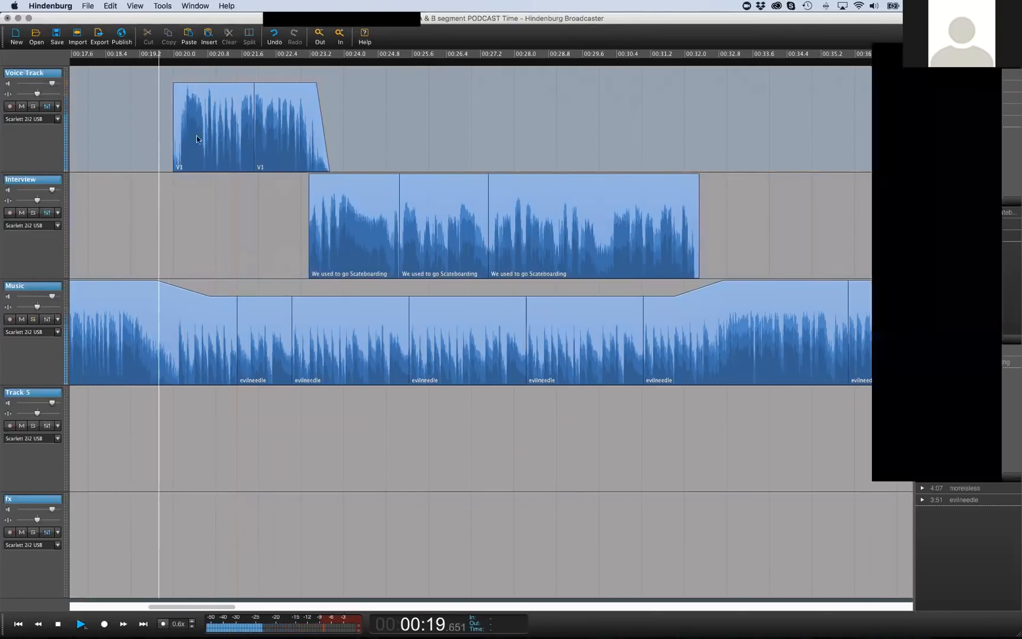
# Move both V1 clips slightly earlier together so they start at 00:19.750
pyautogui.click(197, 136)
pyautogui.keyDown('shift'); pyautogui.click(287, 122); pyautogui.keyUp('shift')
pyautogui.moveTo(190, 133); pyautogui.dragTo(181, 131)
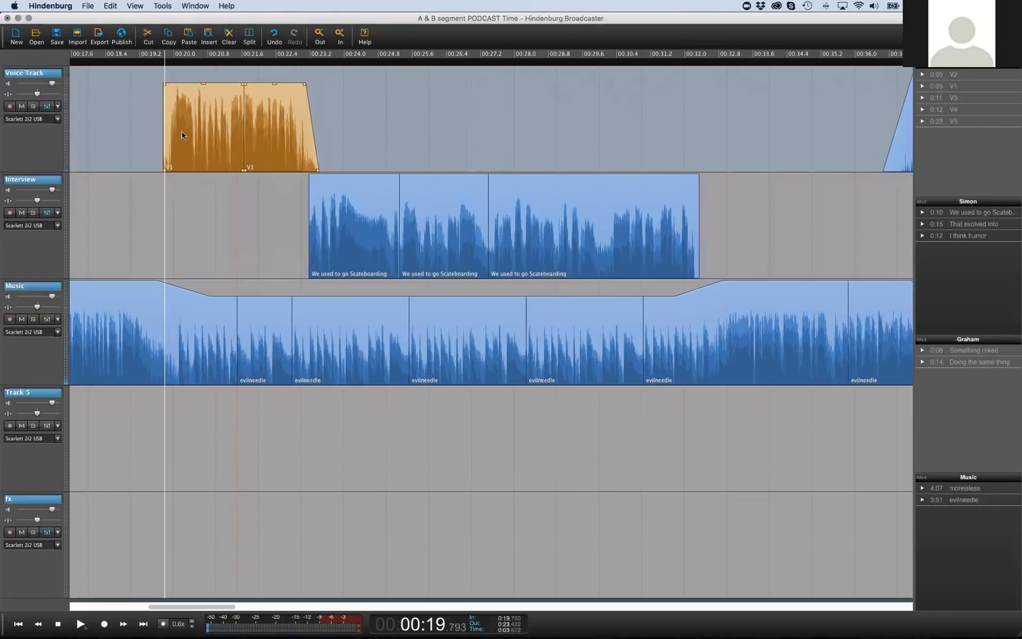
# Play the mix from 00:18.780 through the V1 and interview clips to about 00:34
pyautogui.click(120, 136)
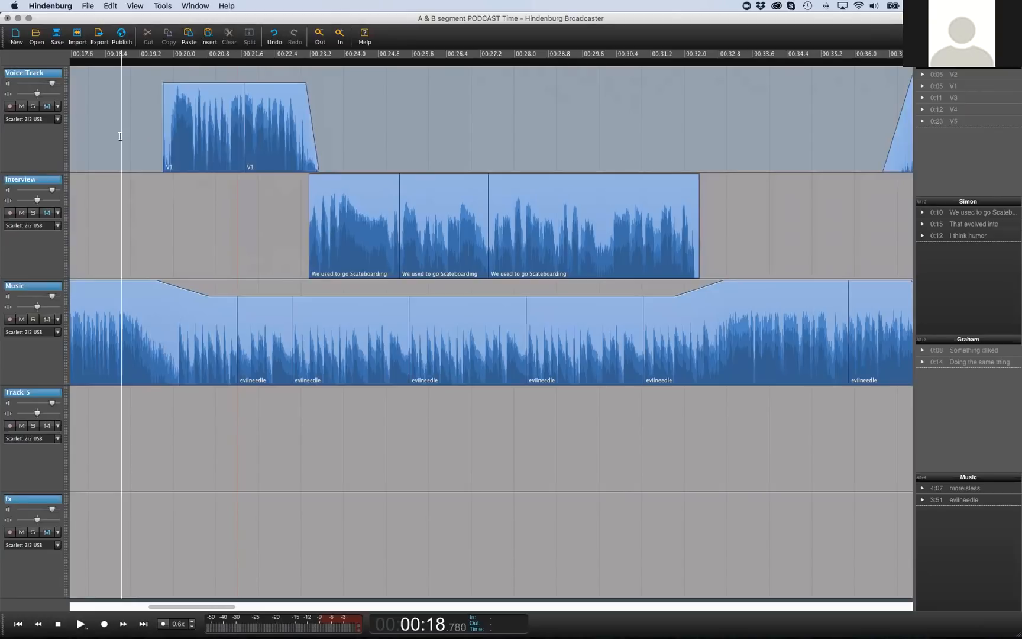
pyautogui.press('space')
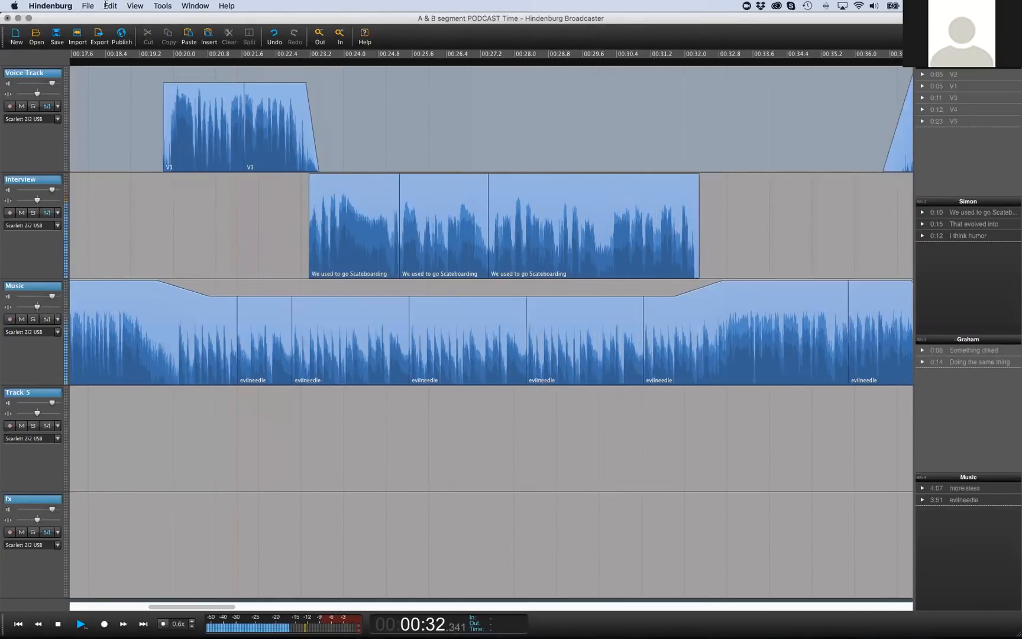
pyautogui.press('space')
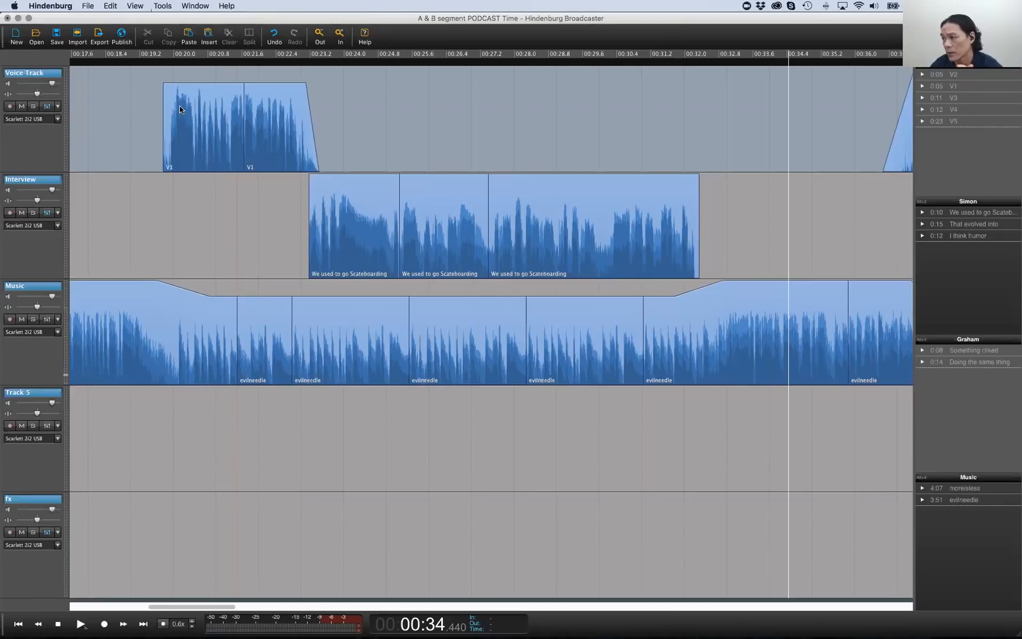
# Group the three "We used to go Scateboarding" clips and move the group to start at 00:23.070
pyautogui.click(382, 197)
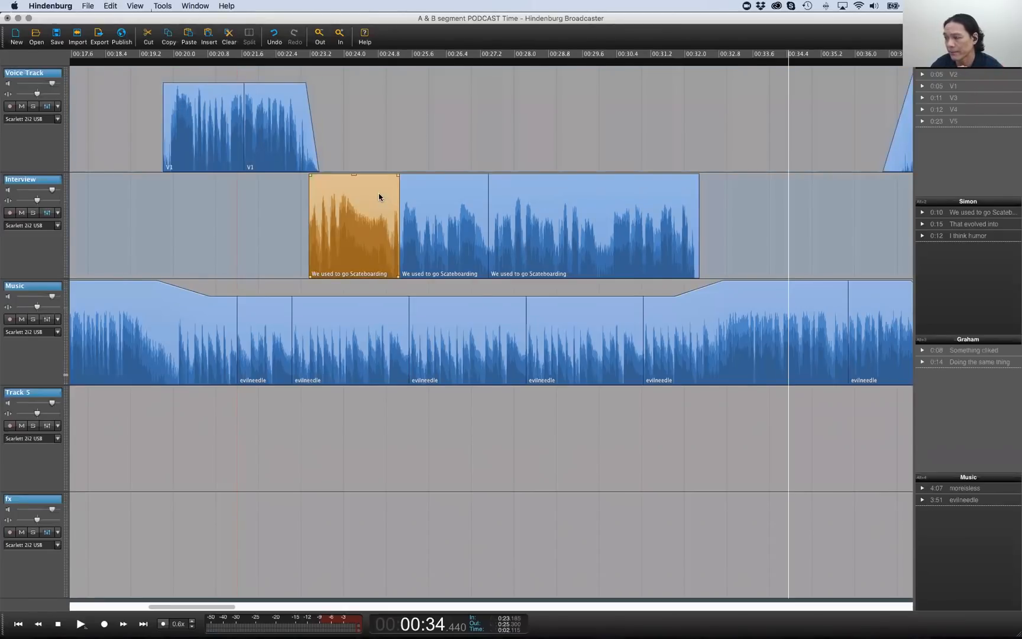
pyautogui.keyDown('shift'); pyautogui.click(554, 214); pyautogui.keyUp('shift')
pyautogui.rightClick(554, 212)
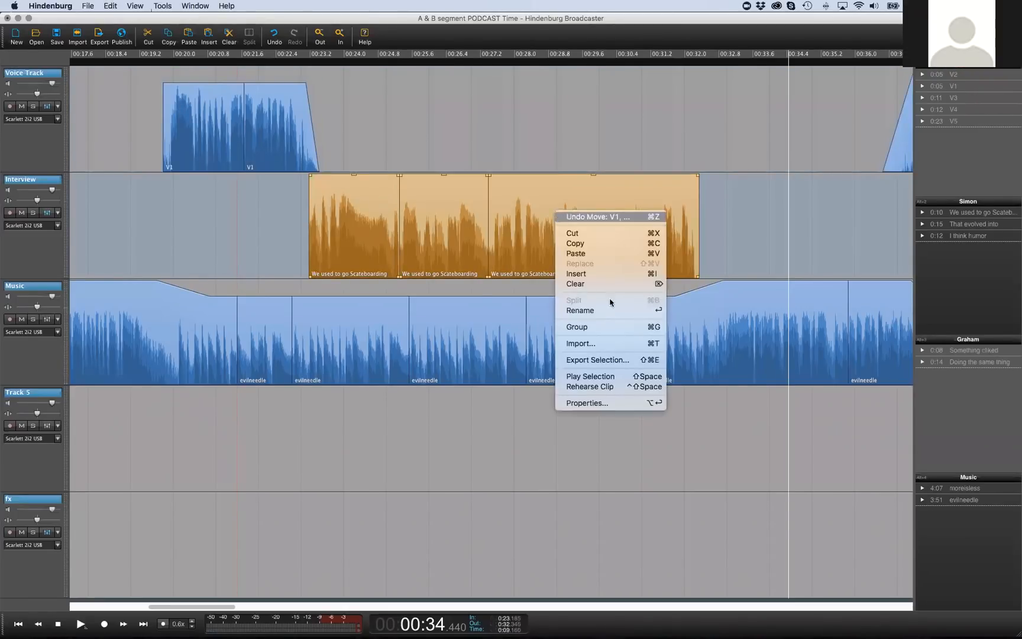
pyautogui.click(583, 326)
pyautogui.click(522, 110)
pyautogui.moveTo(449, 214); pyautogui.dragTo(318, 202)
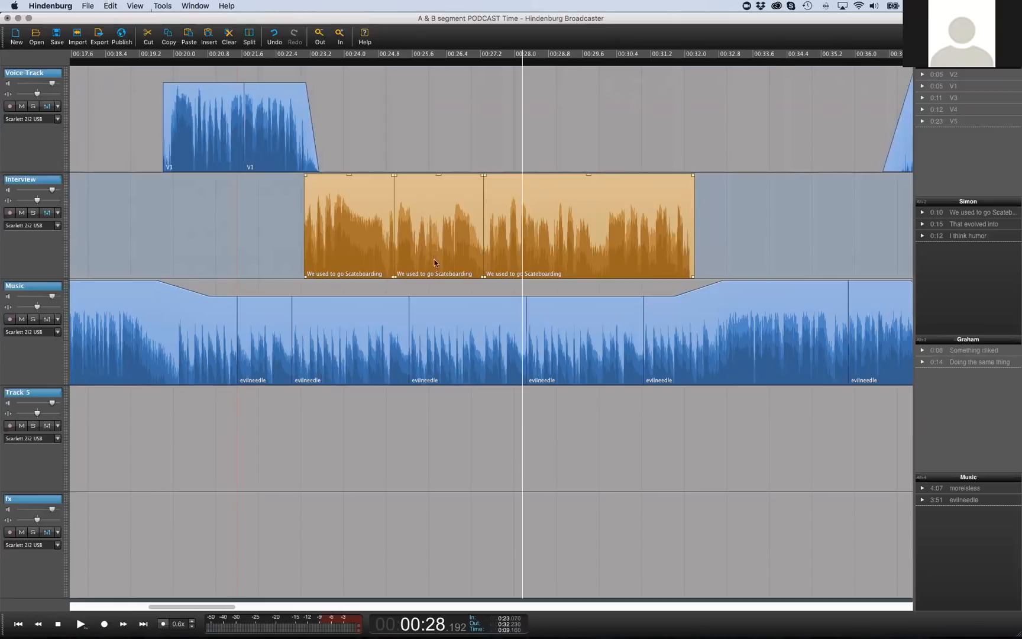
pyautogui.click(428, 160)
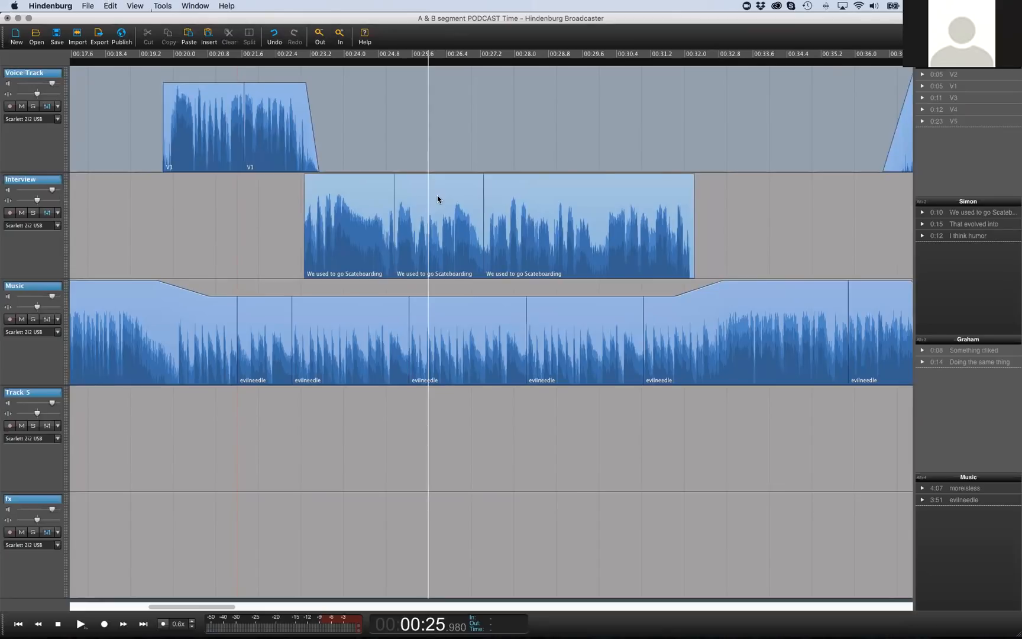
# Undo the move and the grouping of the three Interview clips
pyautogui.press('super+z')
pyautogui.press('super+z')
pyautogui.click(445, 156)
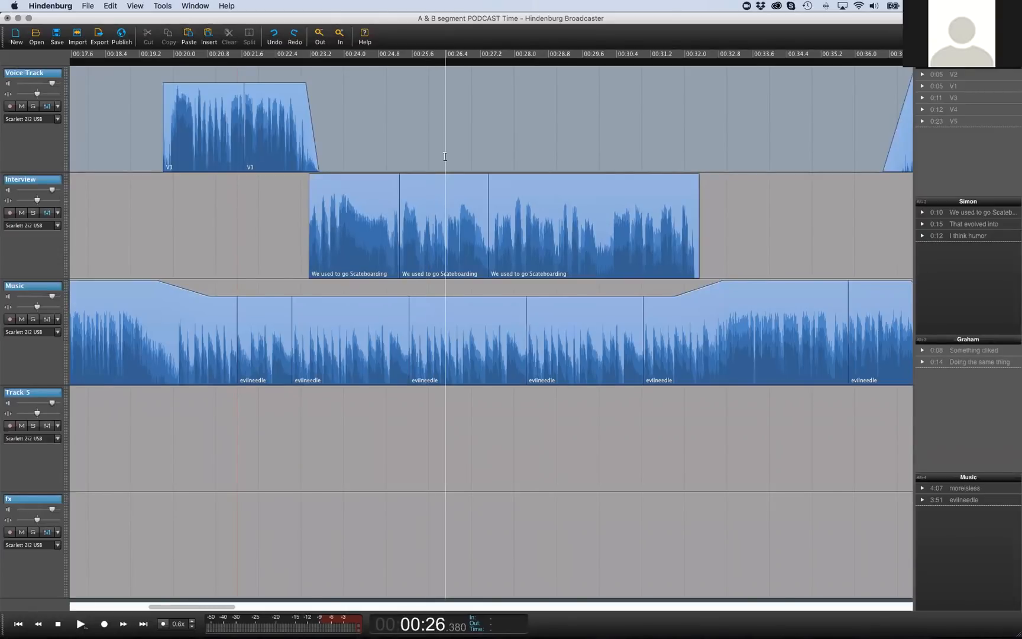
# Group the three "We used to go Scateboarding" clips again and move the group to start at 00:23.458
pyautogui.click(379, 239)
pyautogui.keyDown('shift'); pyautogui.click(527, 219); pyautogui.keyUp('shift')
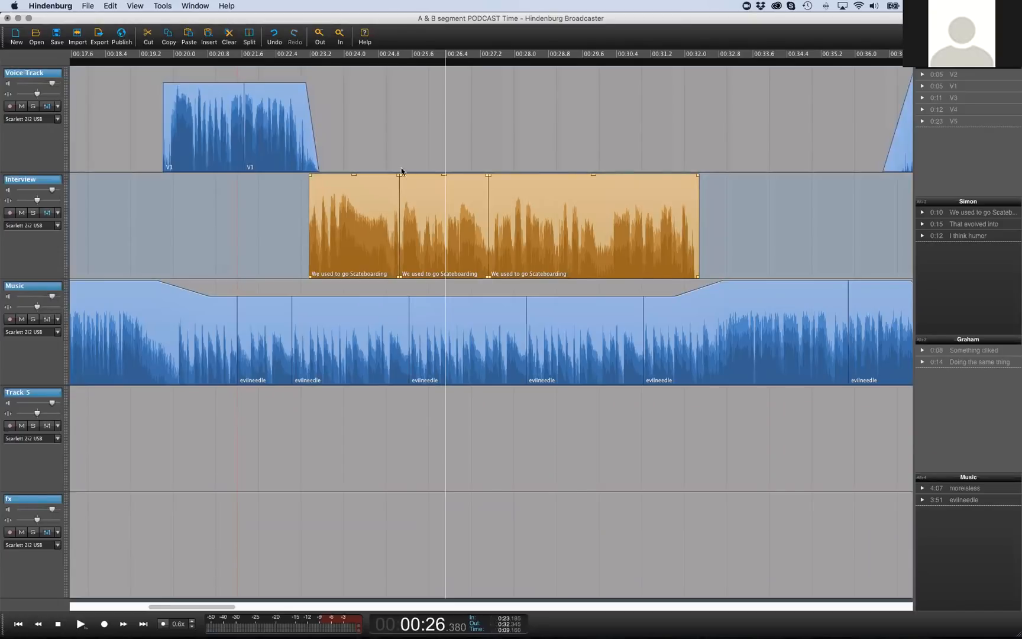
pyautogui.click(380, 157)
pyautogui.moveTo(445, 212); pyautogui.dragTo(476, 161)
# Mark the grouped clips from 00:25.667 to 00:27.105 and delete that region from the Interview track only
pyautogui.click(432, 160)
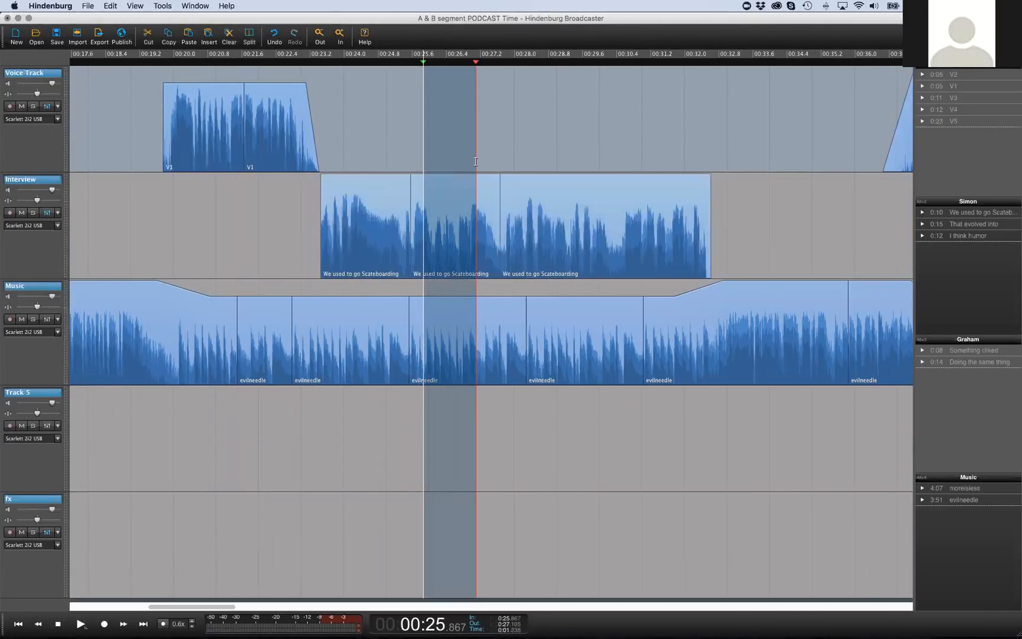
pyautogui.press('super+a')
pyautogui.press('Down')
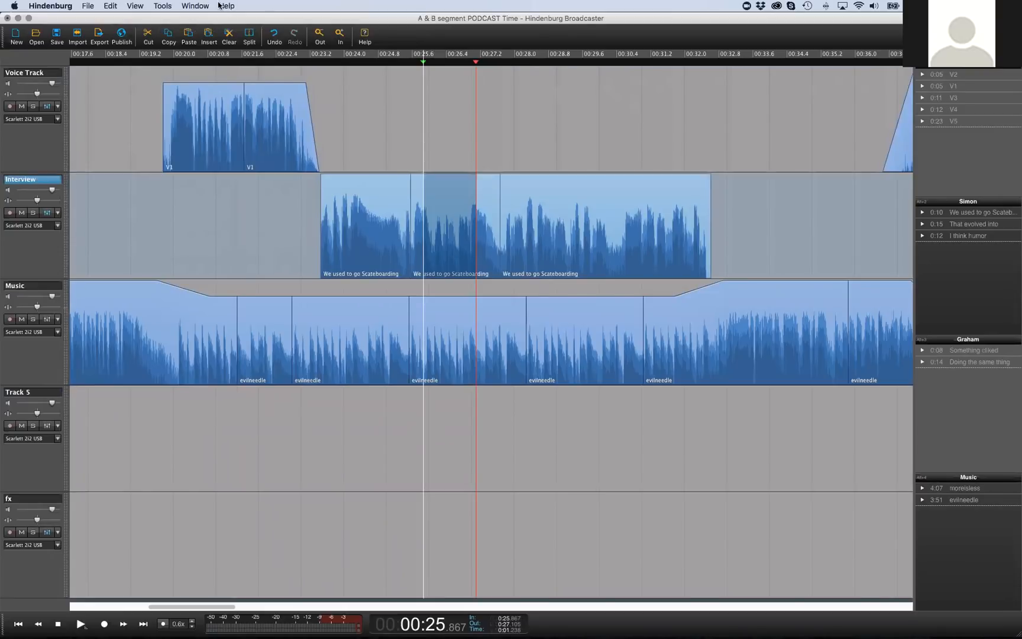
pyautogui.press('Delete')
# Move the grouped Interview clips to start at 00:23.931 and the separate short fragment between them to 00:26.816
pyautogui.click(370, 131)
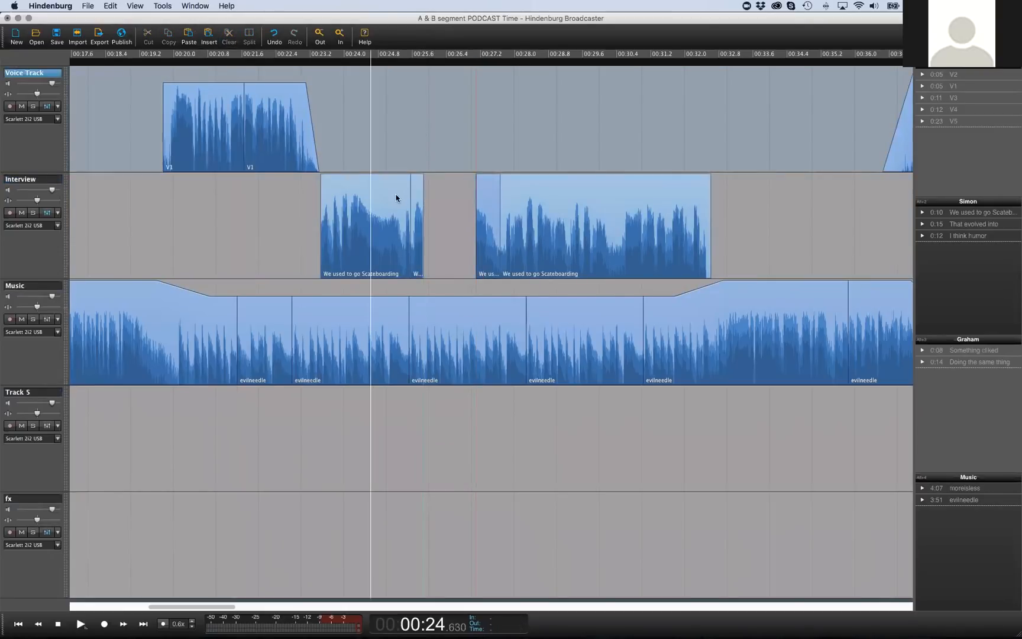
pyautogui.click(396, 199)
pyautogui.click(488, 161)
pyautogui.click(386, 177)
pyautogui.moveTo(502, 190); pyautogui.dragTo(480, 205)
pyautogui.click(494, 197)
pyautogui.click(404, 195)
pyautogui.click(491, 200)
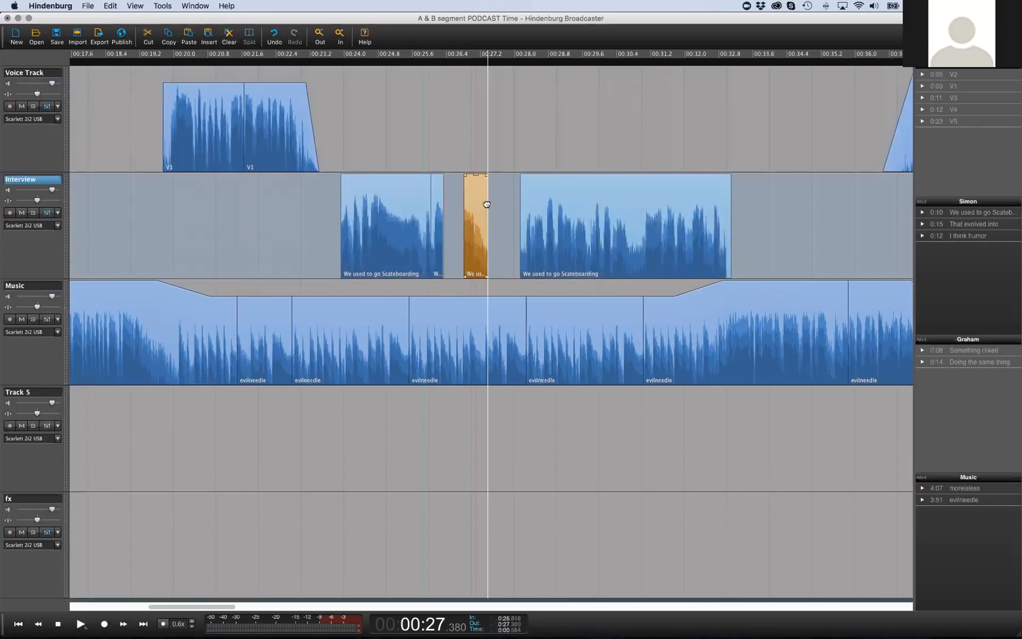
# Ungroup the selected Interview clips, then undo back to before the marked region was deleted
pyautogui.rightClick(385, 196)
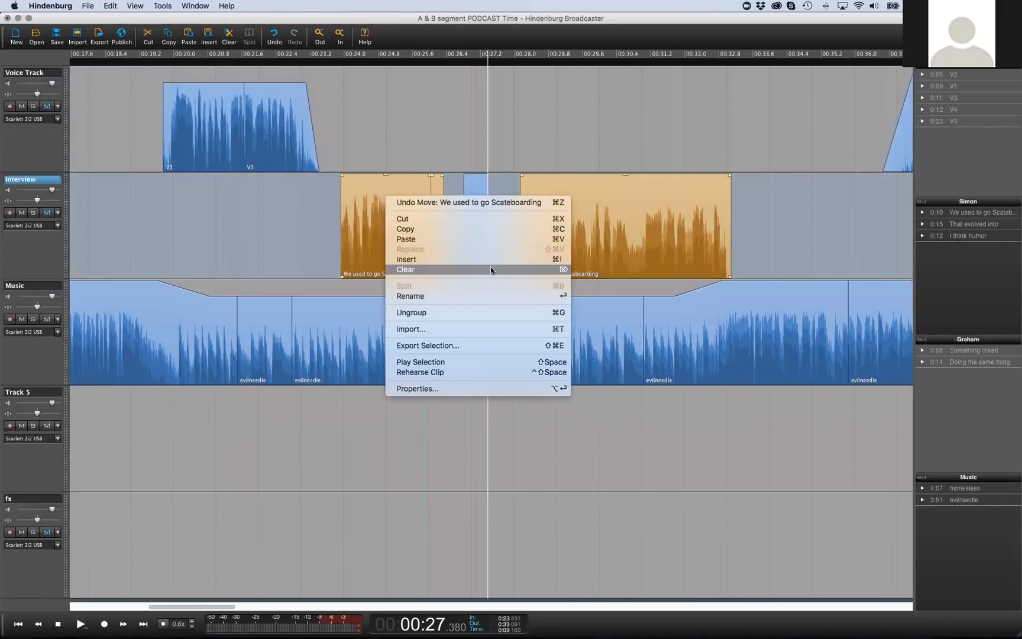
pyautogui.click(453, 313)
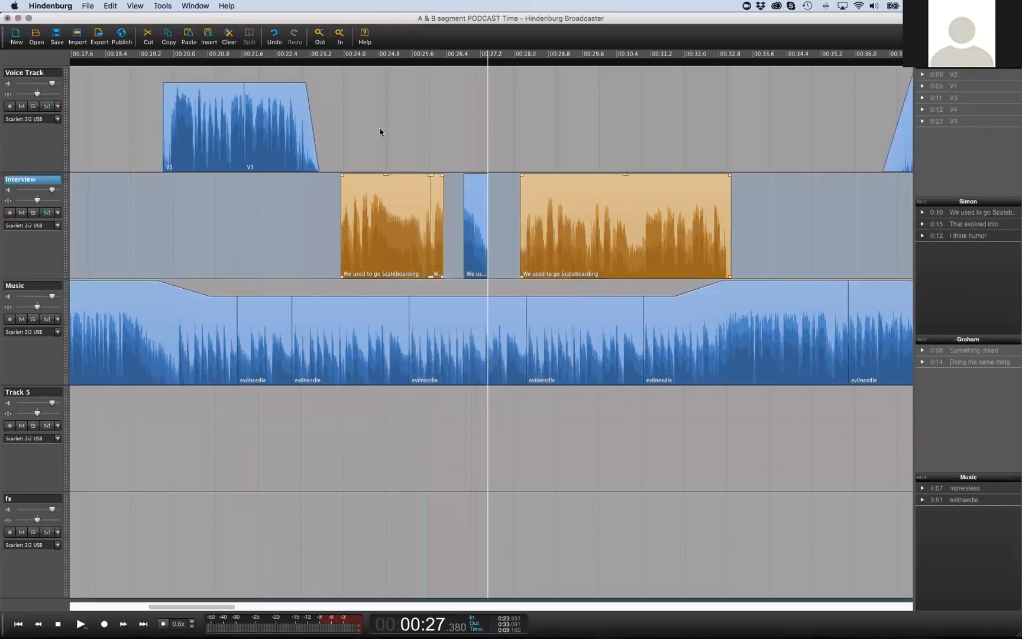
pyautogui.click(381, 130)
pyautogui.press('super+z')
pyautogui.press('super+z')
pyautogui.press('super+z')
pyautogui.press('super+z')
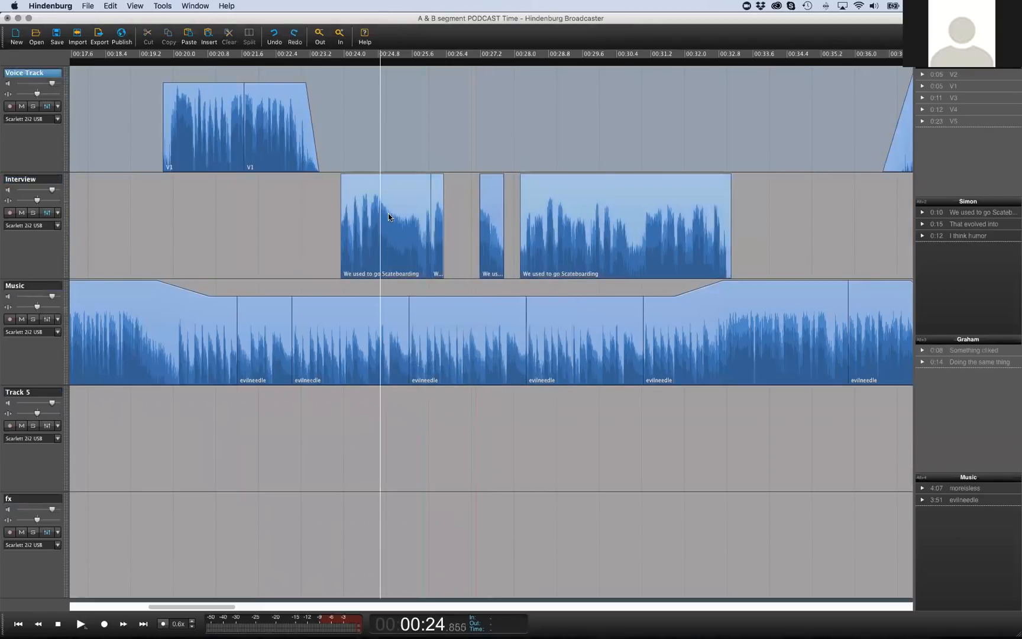
pyautogui.press('super+z')
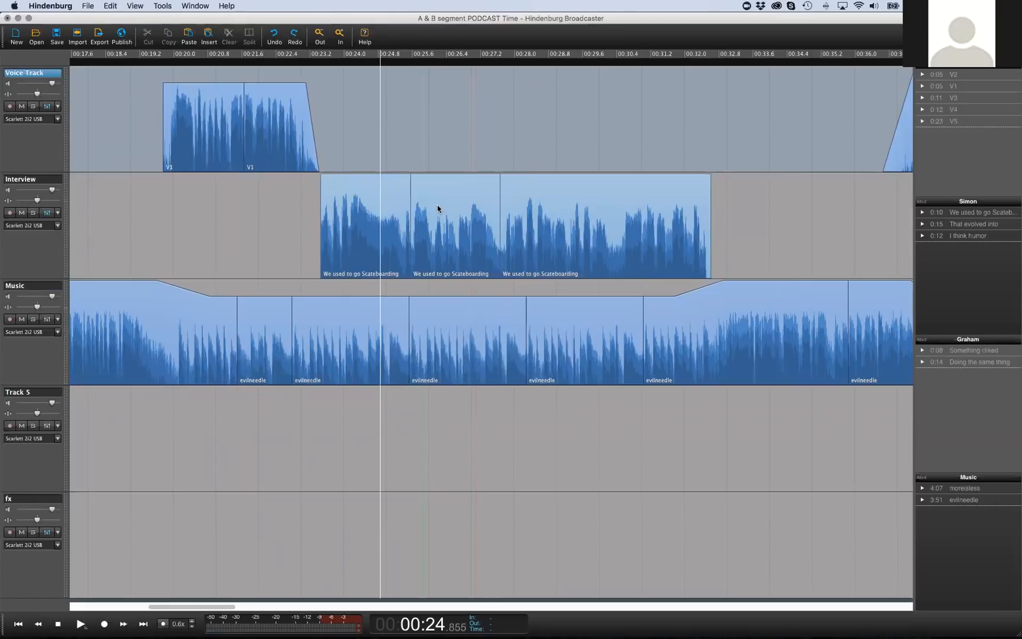
# Ungroup the three "We used to go Scateboarding" clips and place the cursor at 00:22.517 on the Interview track
pyautogui.click(401, 187)
pyautogui.rightClick(400, 186)
pyautogui.click(452, 301)
pyautogui.click(281, 203)
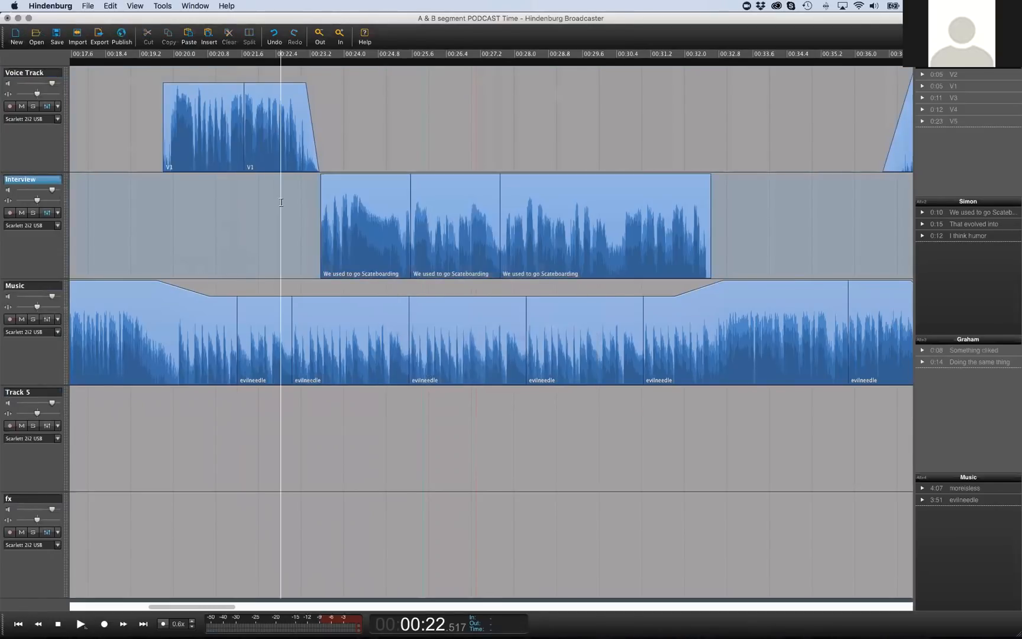
# Select the first "We used to go Scateboarding" clip together with every clip after it on all tracks
pyautogui.scroll(-5, 281, 202)
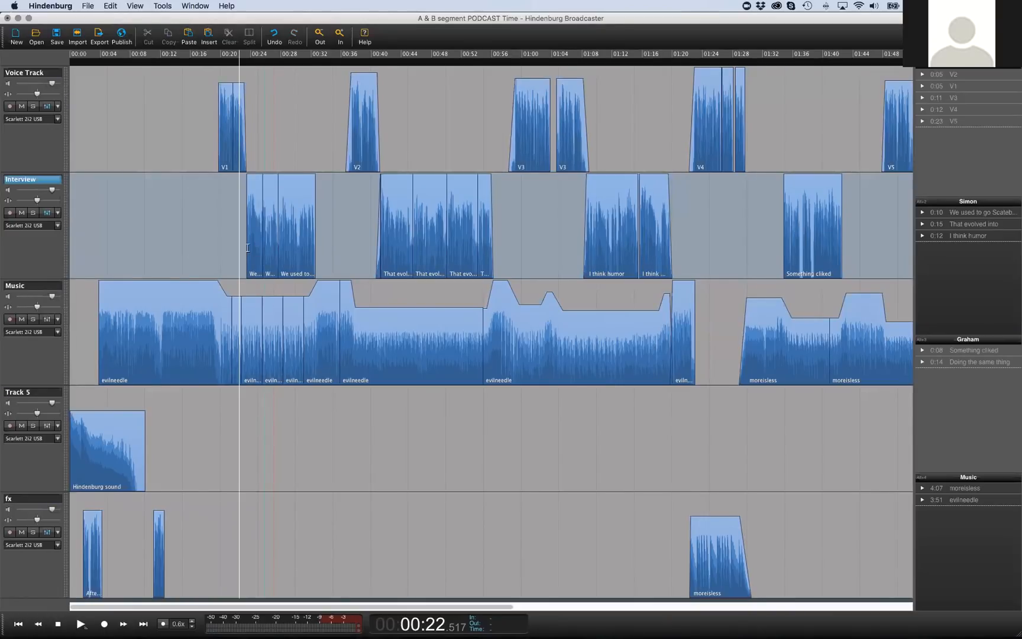
pyautogui.scroll(3, 238, 249)
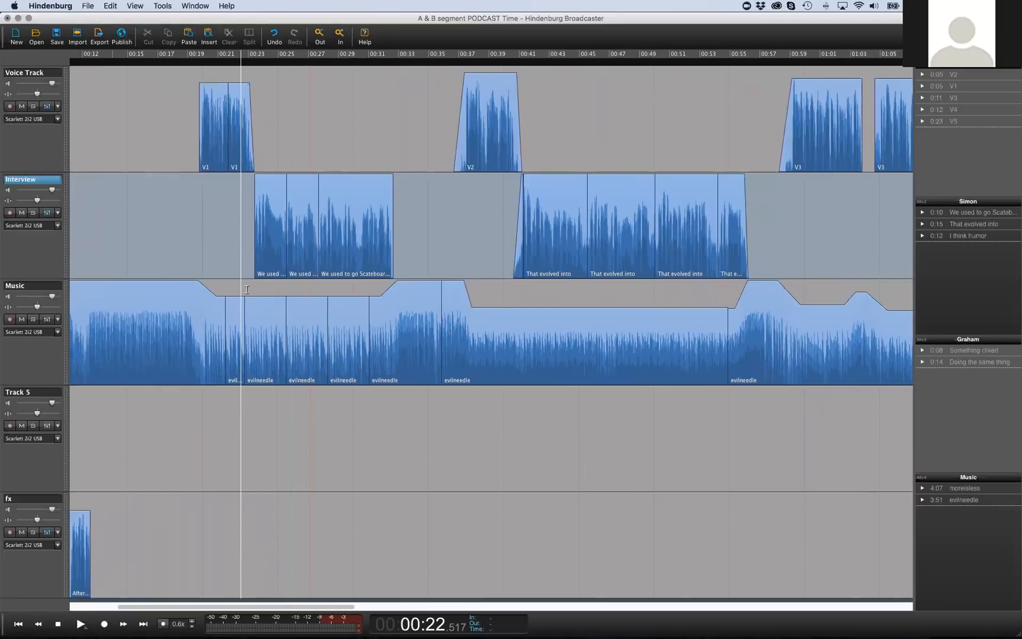
pyautogui.scroll(-2, 246, 289)
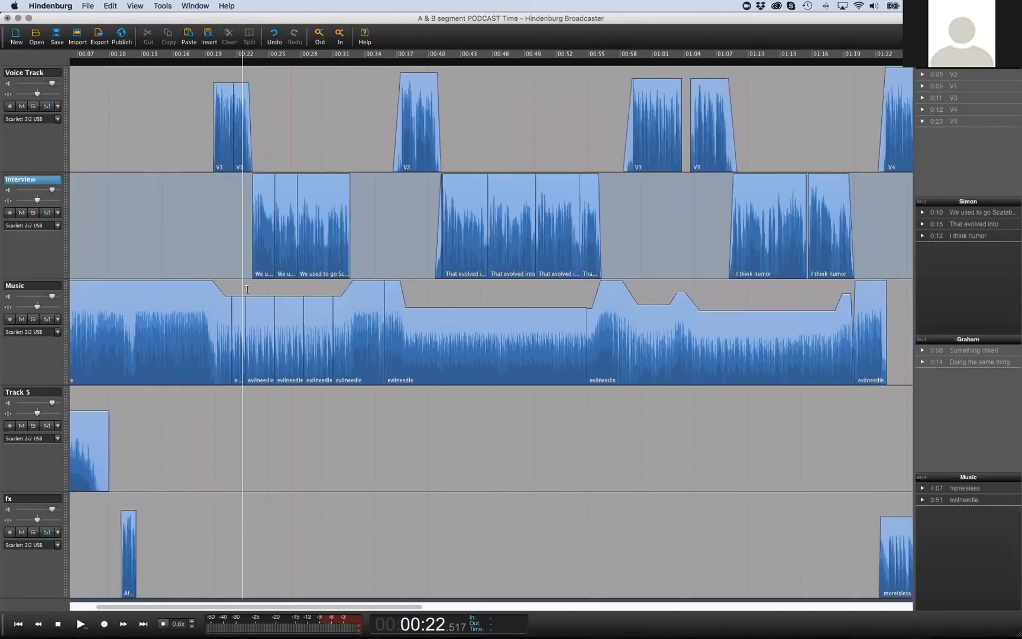
pyautogui.click(264, 201)
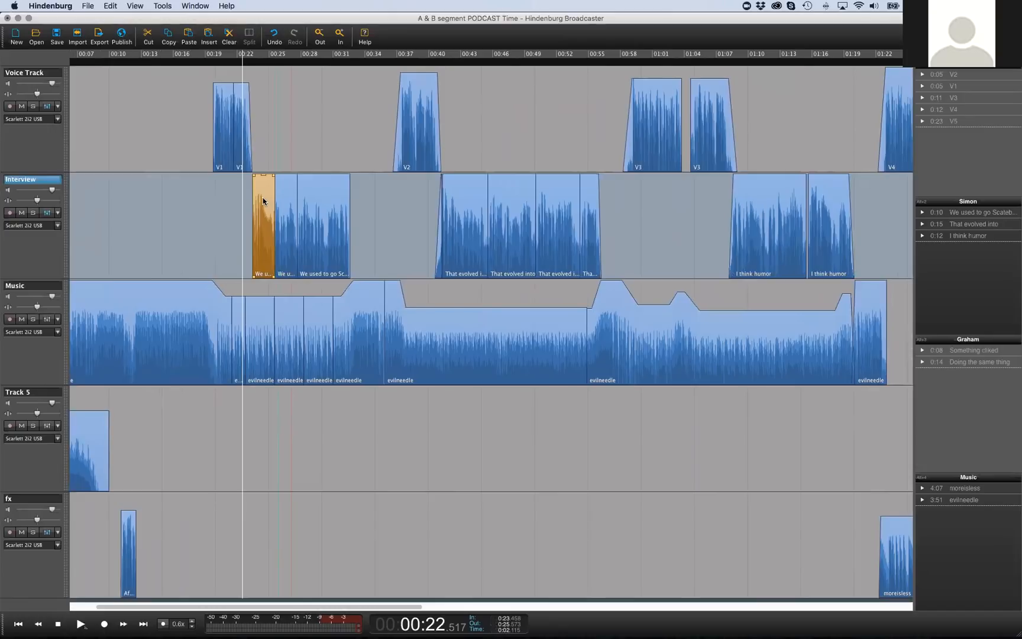
pyautogui.doubleClick(266, 197)
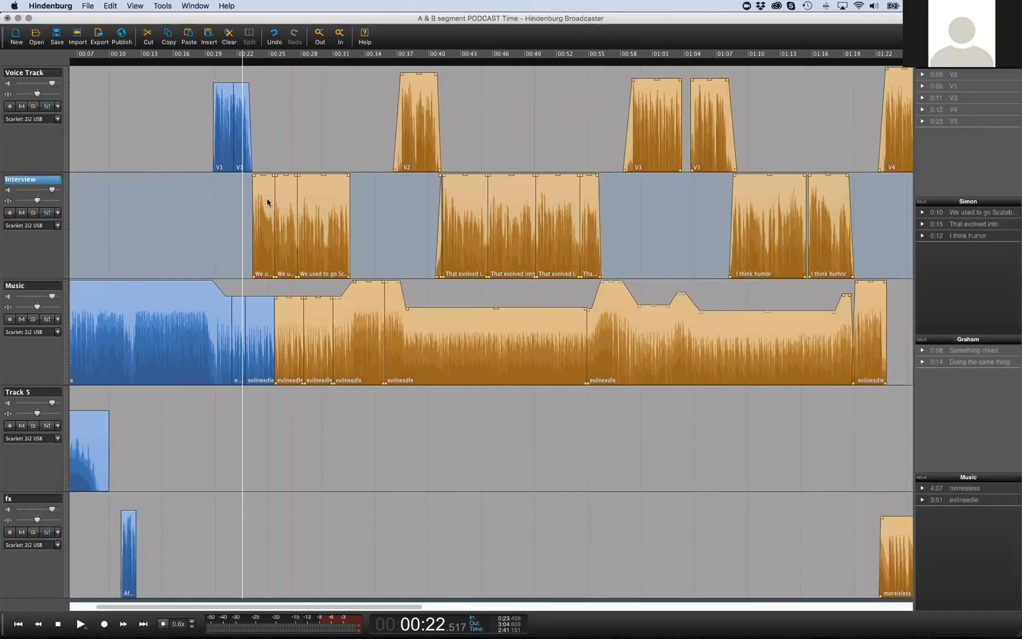
# Move the selected clips on all tracks later on the timeline so they start at about 1:45.8
pyautogui.hscroll(5, 707, 221)
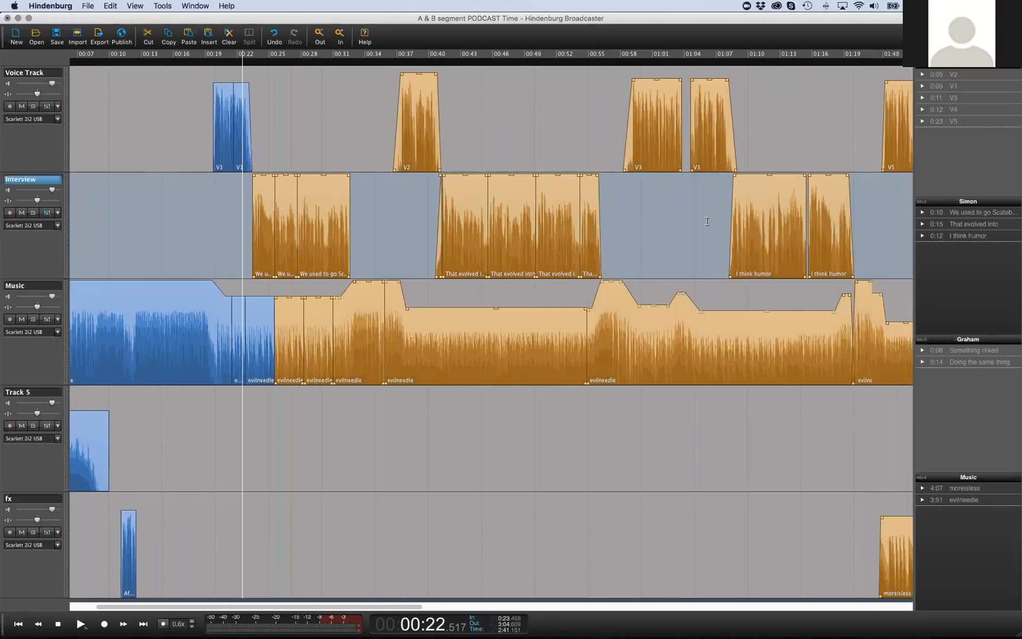
pyautogui.press('Down')
pyautogui.moveTo(200, 207); pyautogui.dragTo(294, 205)
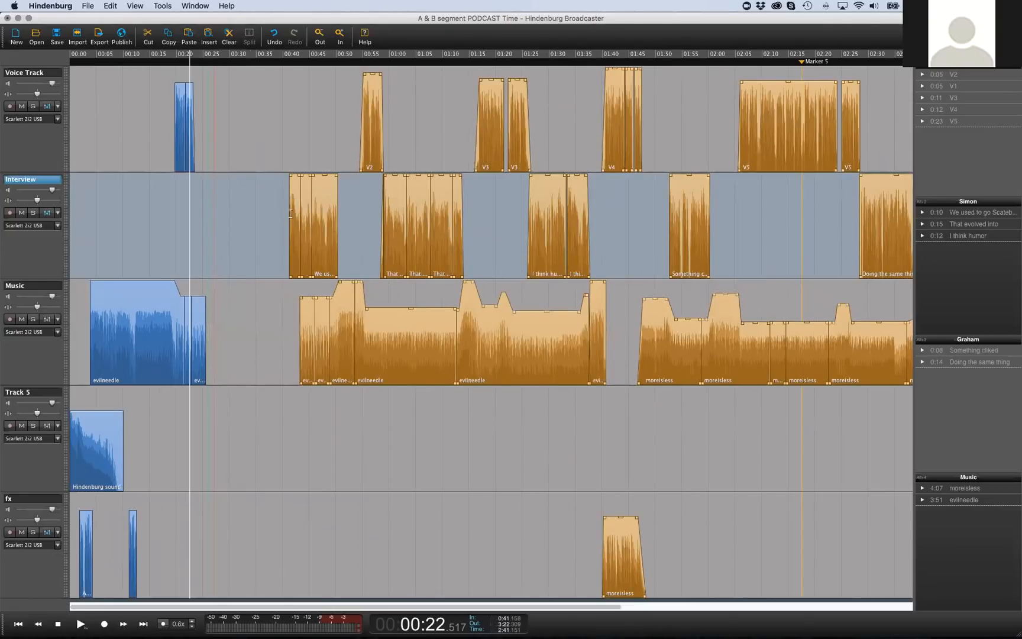
pyautogui.press('Down')
pyautogui.moveTo(228, 207); pyautogui.dragTo(399, 208)
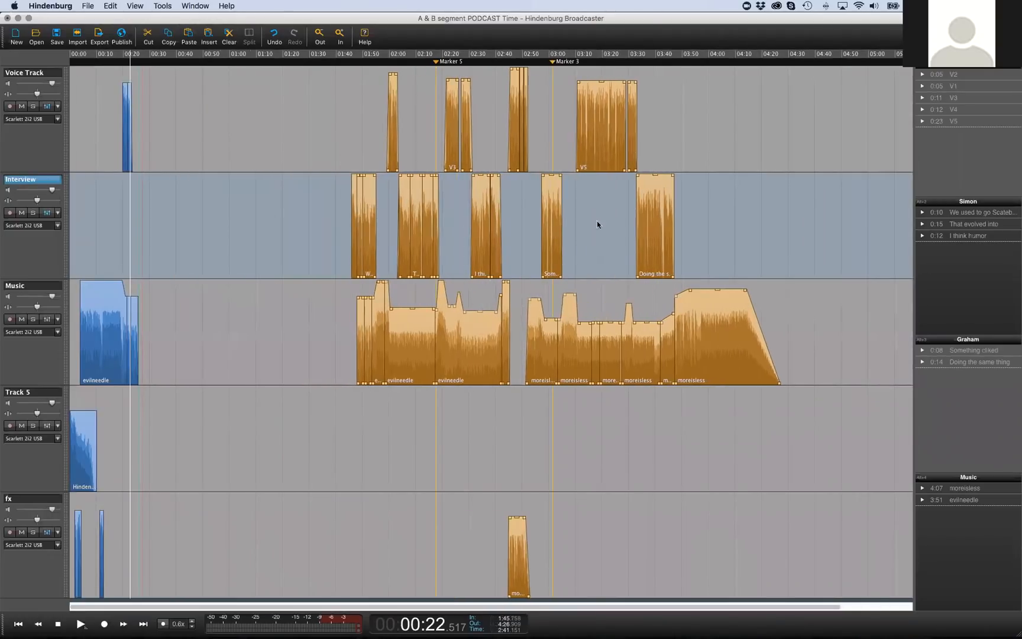
# Select the "moreisless" music clips and all clips after 2:55 on every track, and move them to start at about 3:14.9
pyautogui.click(536, 207)
pyautogui.moveTo(545, 340); pyautogui.dragTo(612, 348)
pyautogui.press('Down')
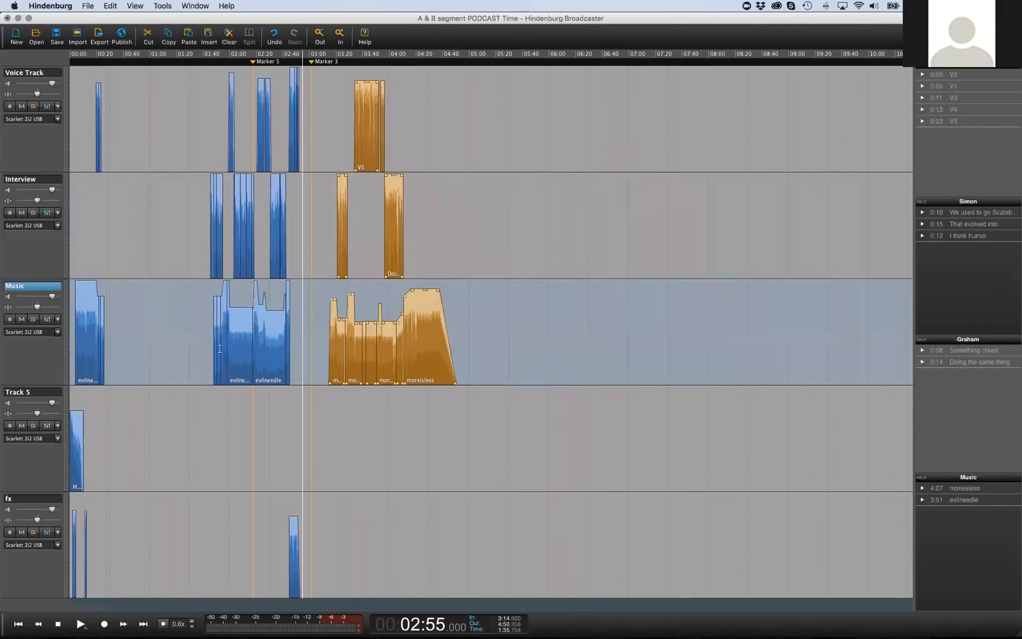
# Shift all clips from the first "We used to go" clip onward to about 3:39, and move the "moreisless" segment back to 0:26.2
pyautogui.tripleClick(211, 249)
pyautogui.moveTo(211, 249); pyautogui.dragTo(360, 258)
pyautogui.click(477, 326)
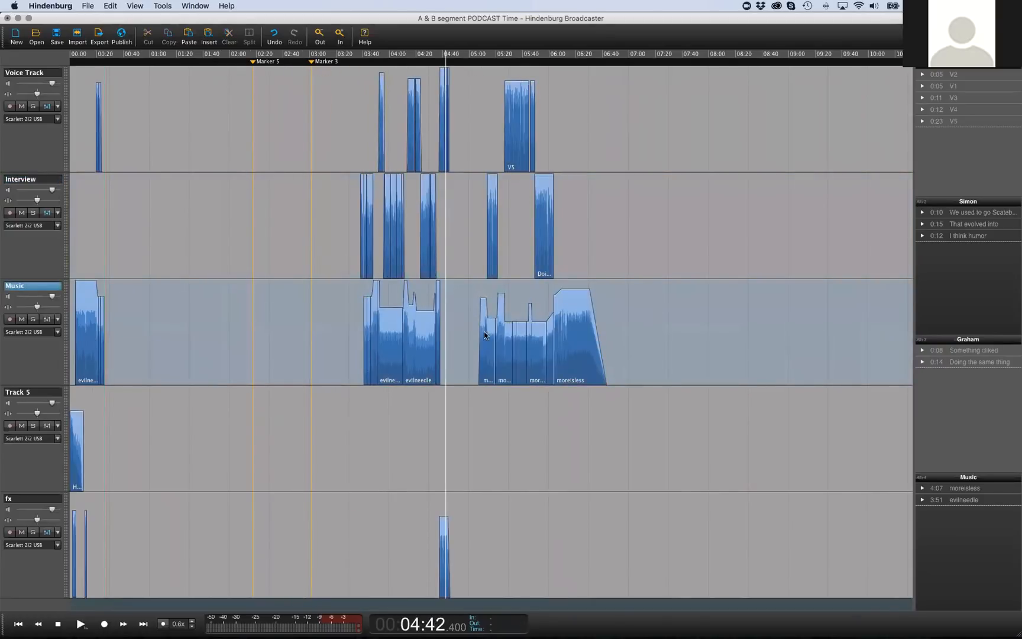
pyautogui.tripleClick(484, 335)
pyautogui.moveTo(484, 335); pyautogui.dragTo(114, 341)
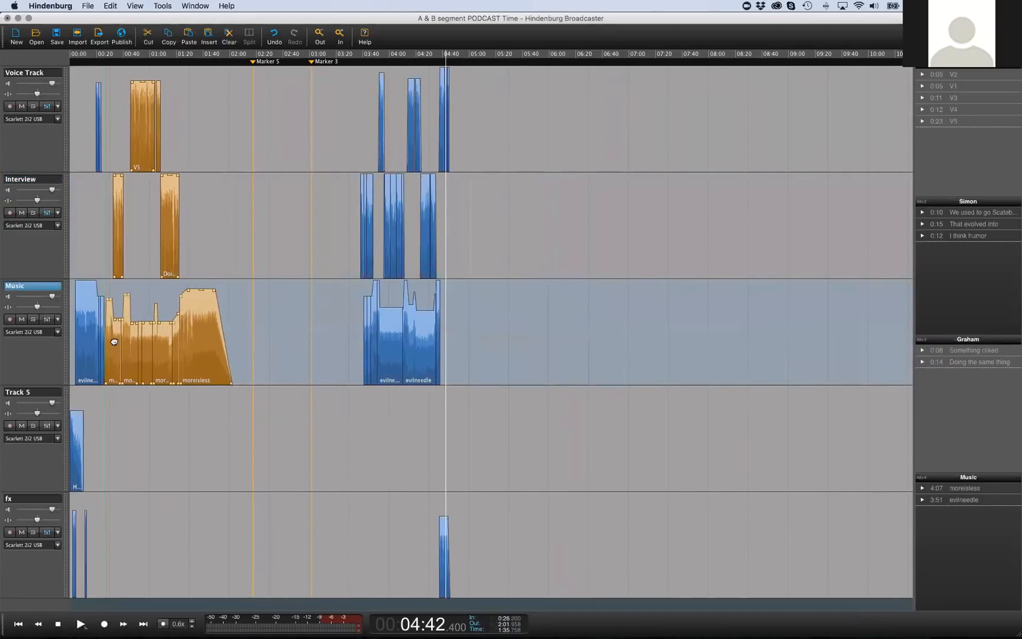
# Select the remaining late segment from its first Interview clip onward on all tracks and move it earlier to about 1:56.2
pyautogui.click(361, 263)
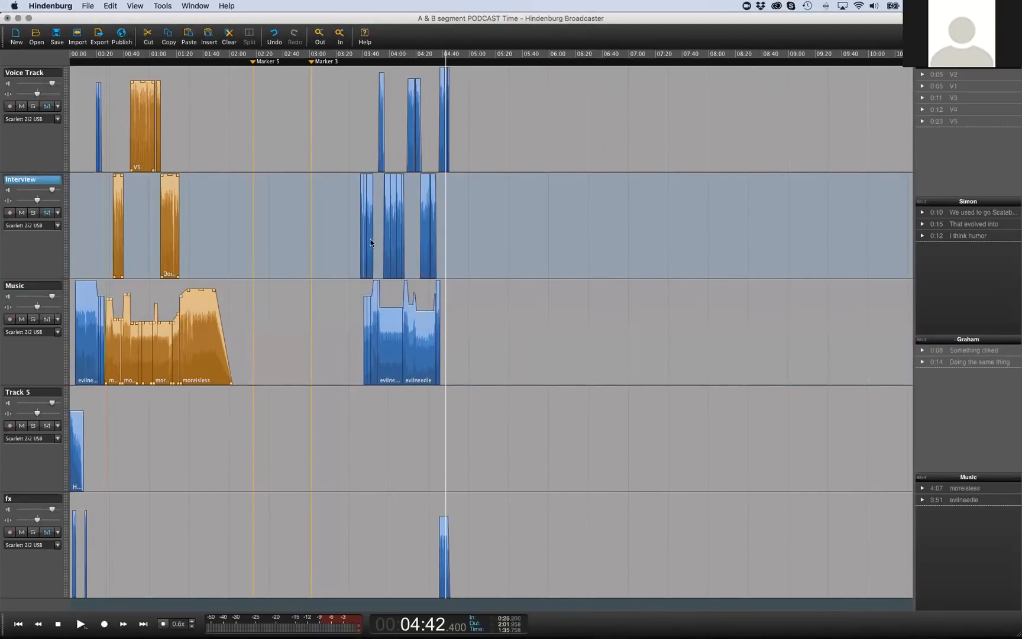
pyautogui.scroll(3, 361, 196)
pyautogui.doubleClick(363, 195)
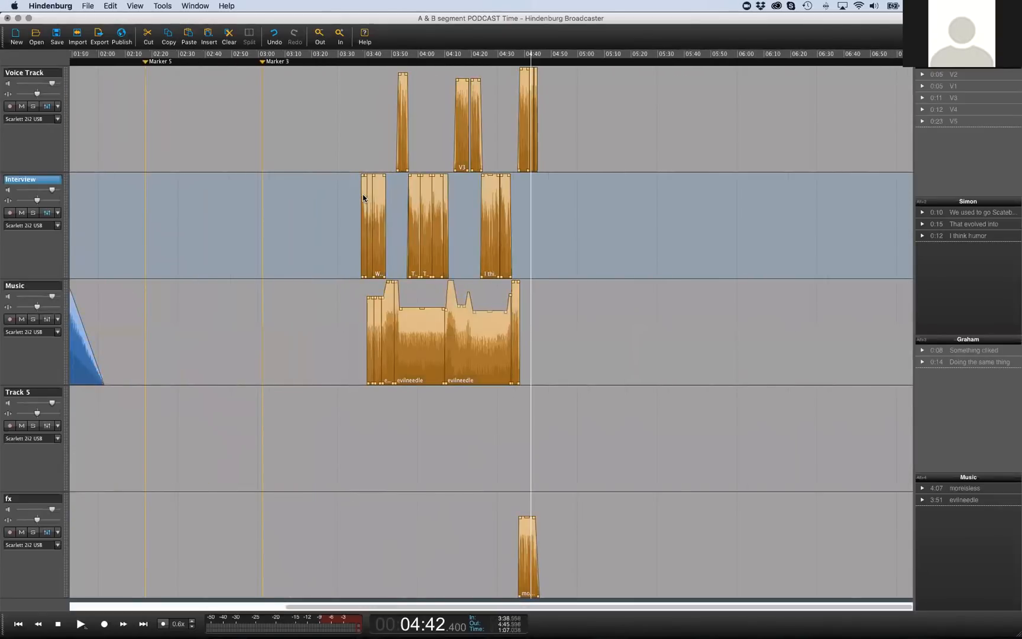
pyautogui.scroll(-3, 362, 194)
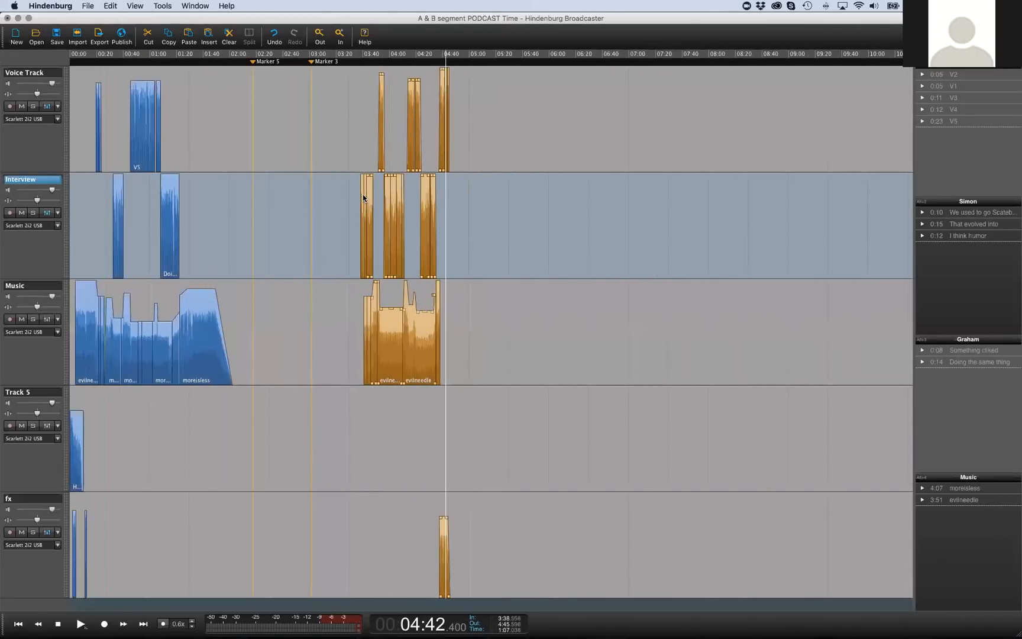
pyautogui.moveTo(362, 194); pyautogui.dragTo(220, 220)
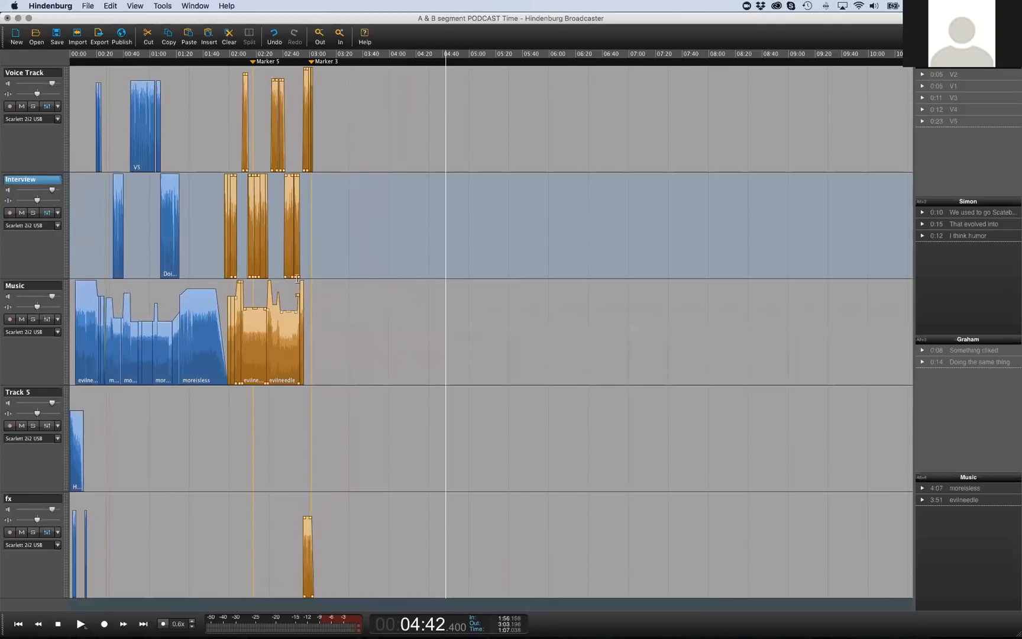
# Shift the moved segment slightly later to leave a gap after the fading "moreisless" clip, and deselect it
pyautogui.scroll(3, 221, 228)
pyautogui.click(214, 218)
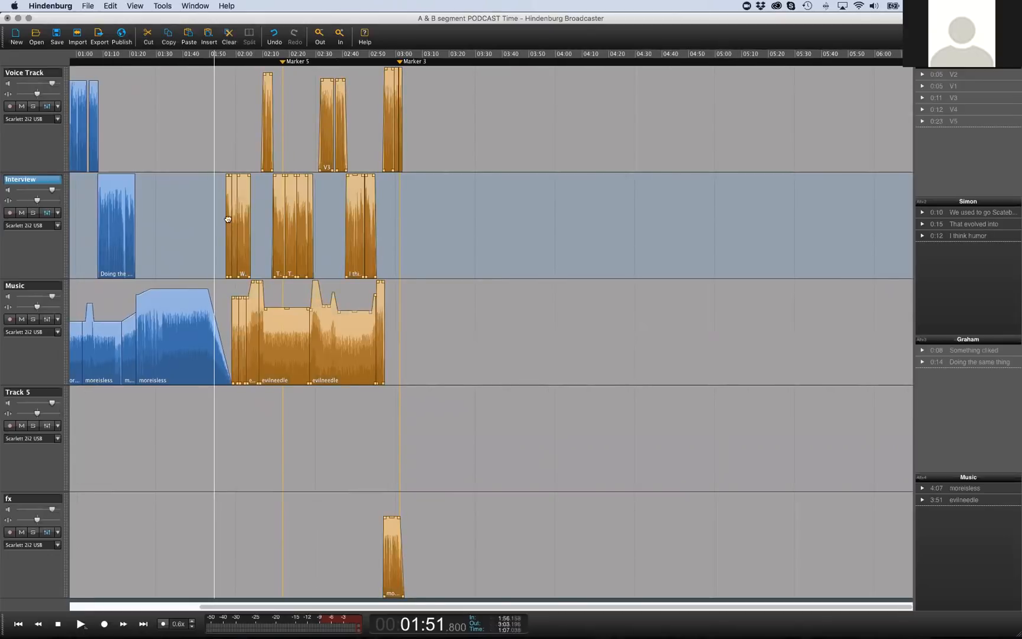
pyautogui.moveTo(229, 219); pyautogui.dragTo(259, 220)
pyautogui.click(428, 246)
# Time-stretch the end of the "Doing the same thing" clip on the Interview track by -3.2 %
pyautogui.press('Down')
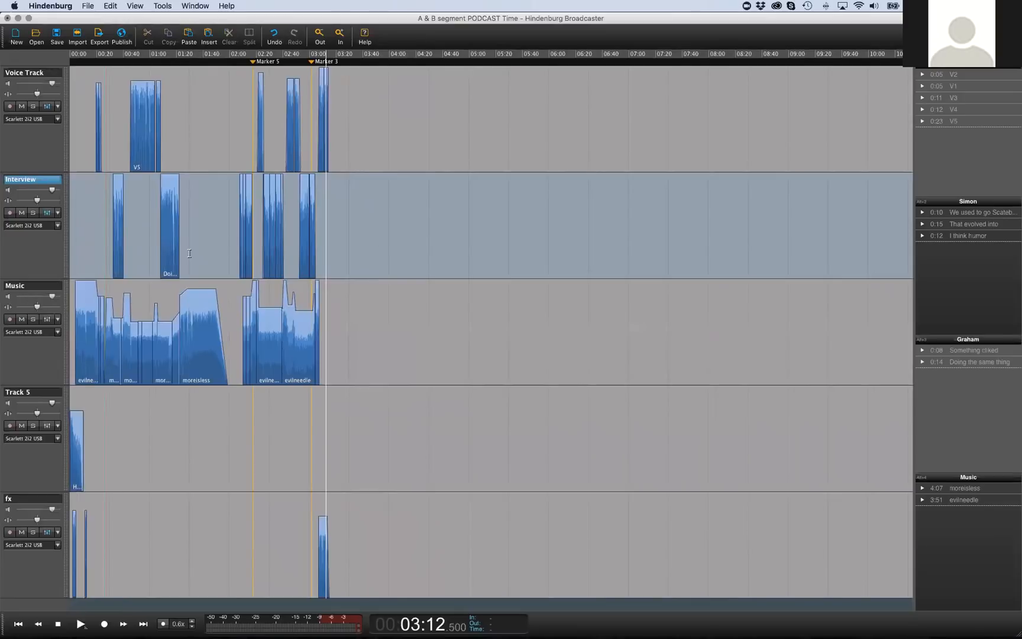
pyautogui.click(148, 248)
pyautogui.press('Up')
pyautogui.press('Up')
pyautogui.press('Up')
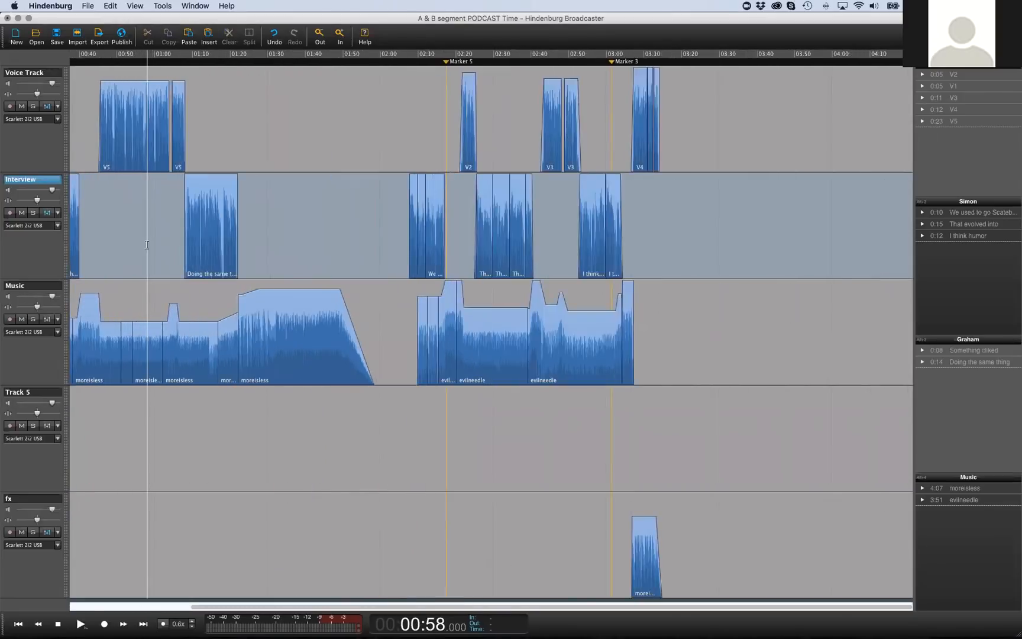
pyautogui.hscroll(-5, 147, 248)
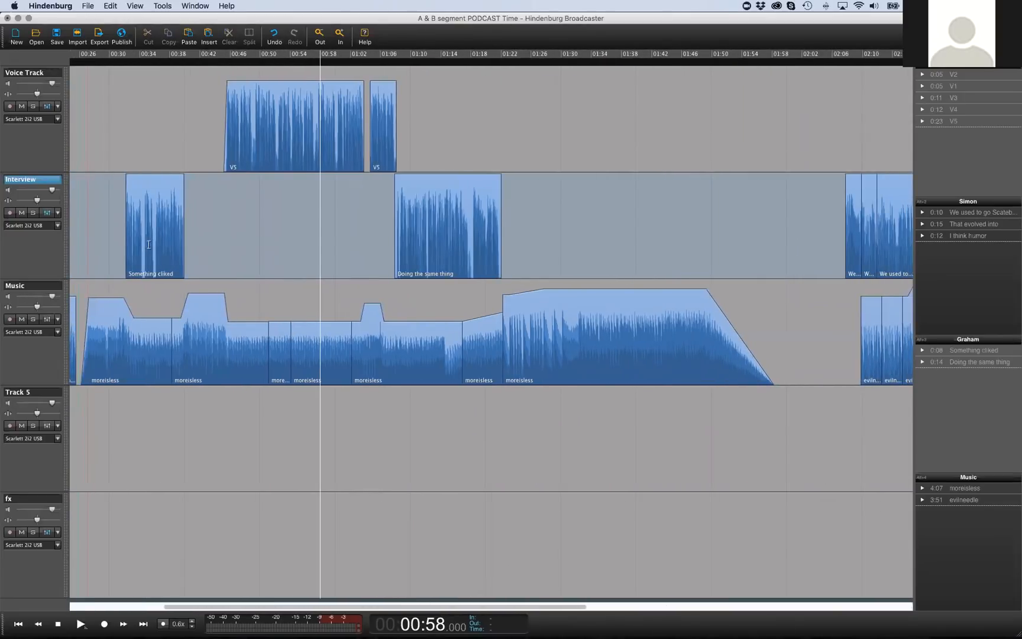
pyautogui.click(495, 218)
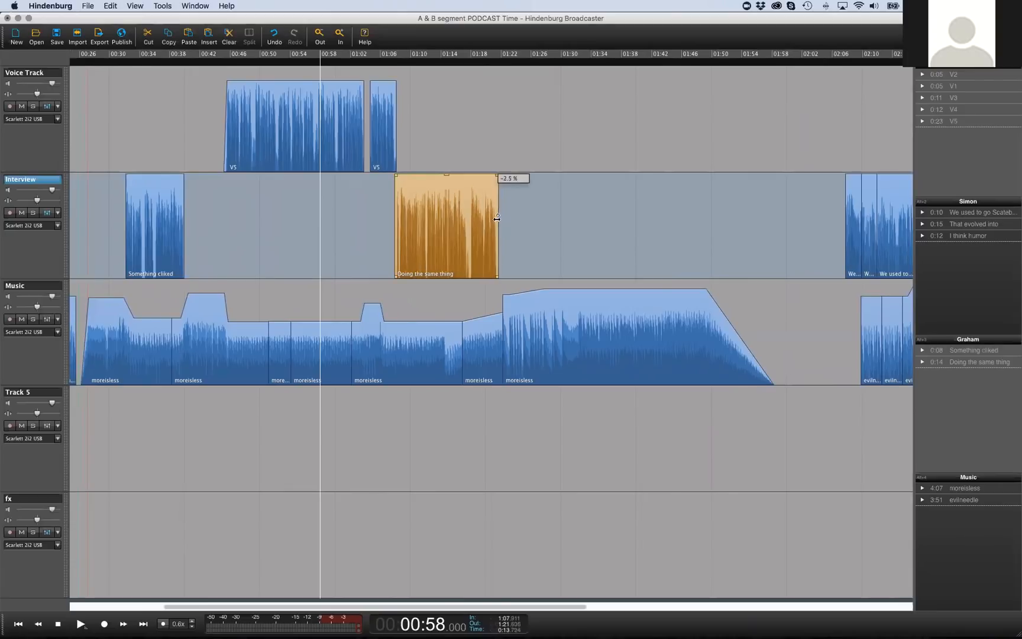
pyautogui.moveTo(499, 219); pyautogui.dragTo(497, 230)
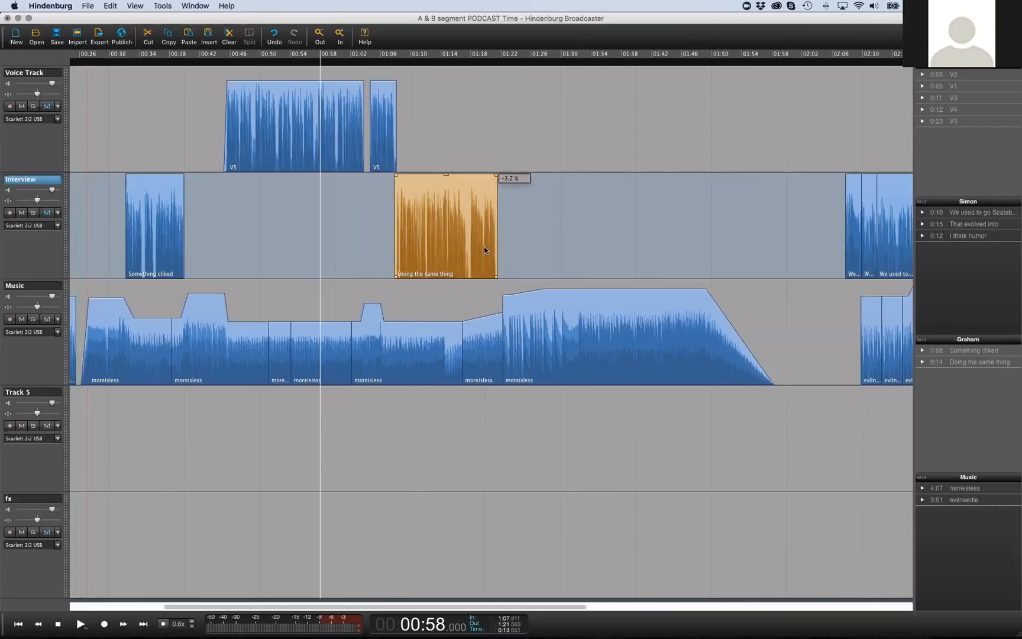
pyautogui.click(478, 289)
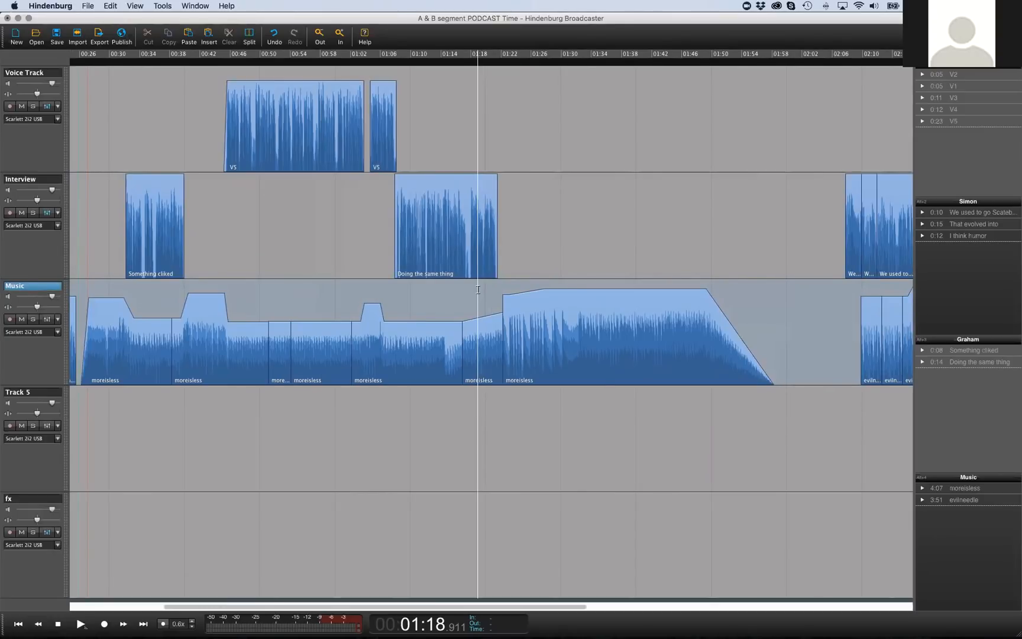
# Stretch the end of the "Doing the same thing" clip out to a length of about 14.4 seconds, and deselect it
pyautogui.click(483, 213)
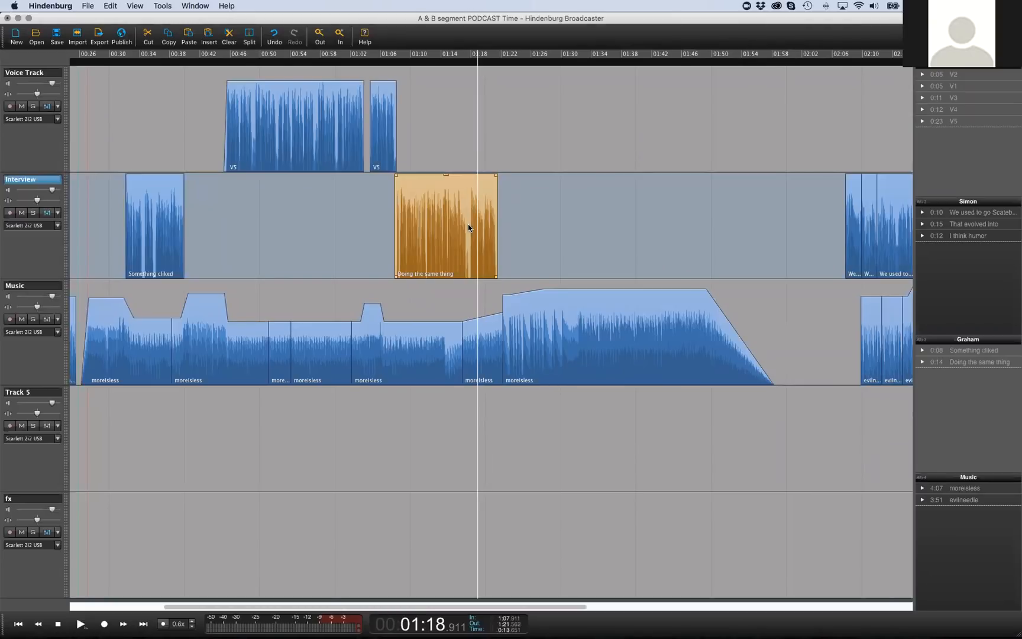
pyautogui.scroll(1, 484, 233)
pyautogui.moveTo(509, 231); pyautogui.dragTo(521, 260)
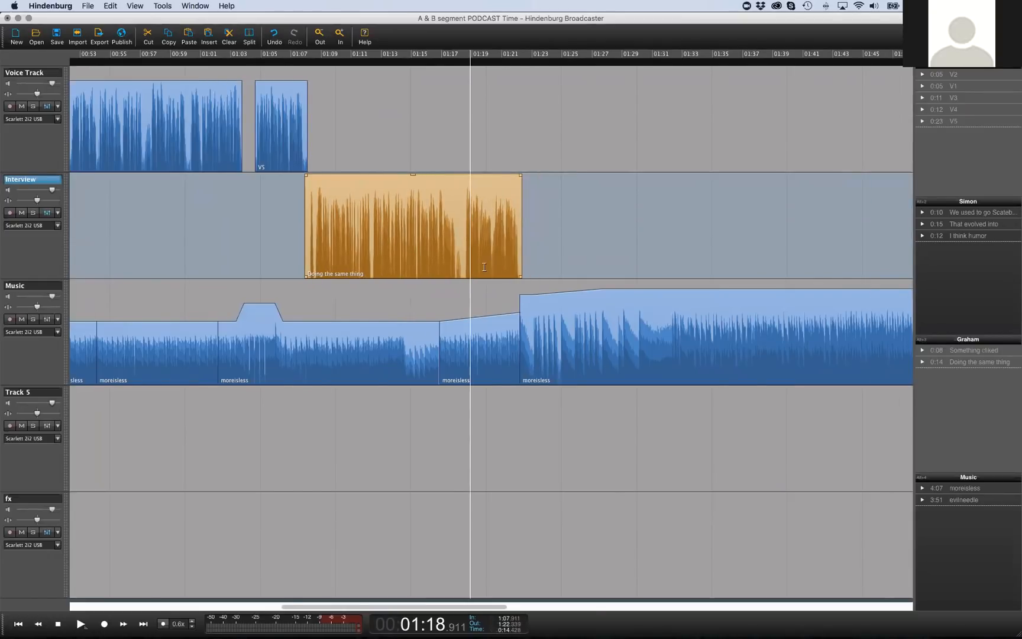
pyautogui.scroll(-1, 484, 267)
pyautogui.scroll(-1, 385, 252)
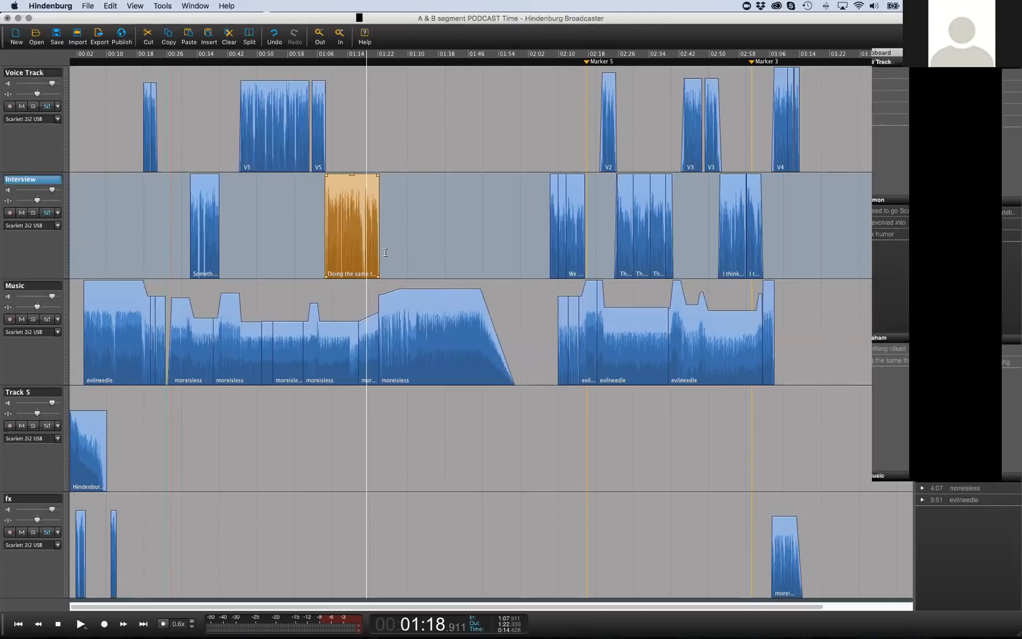
pyautogui.click(290, 209)
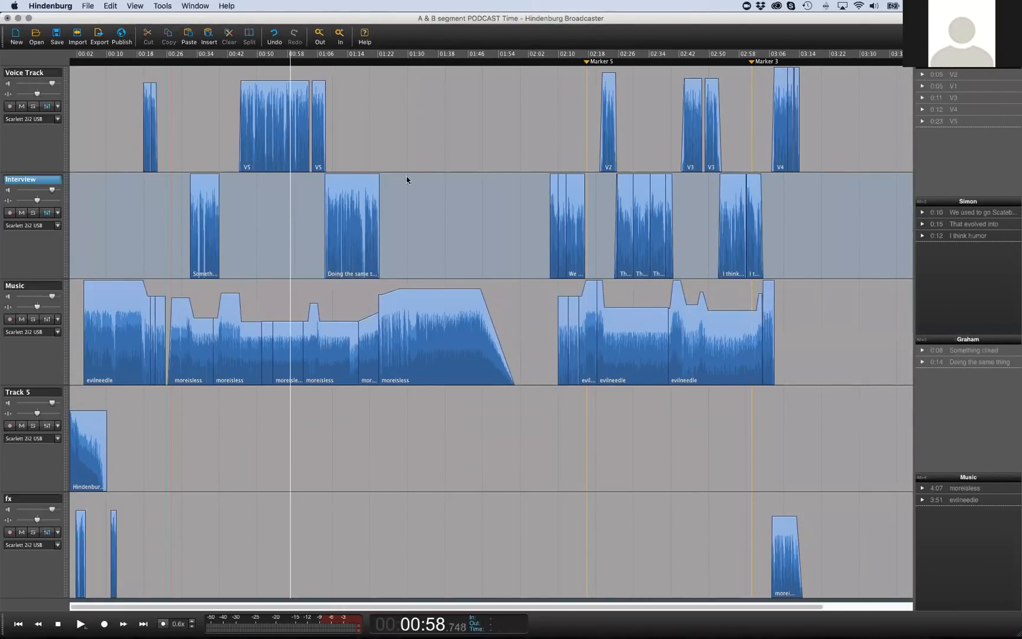
# Open the recent session "for webinar phone.nhsx" without saving the changes to the current session
pyautogui.click(86, 6)
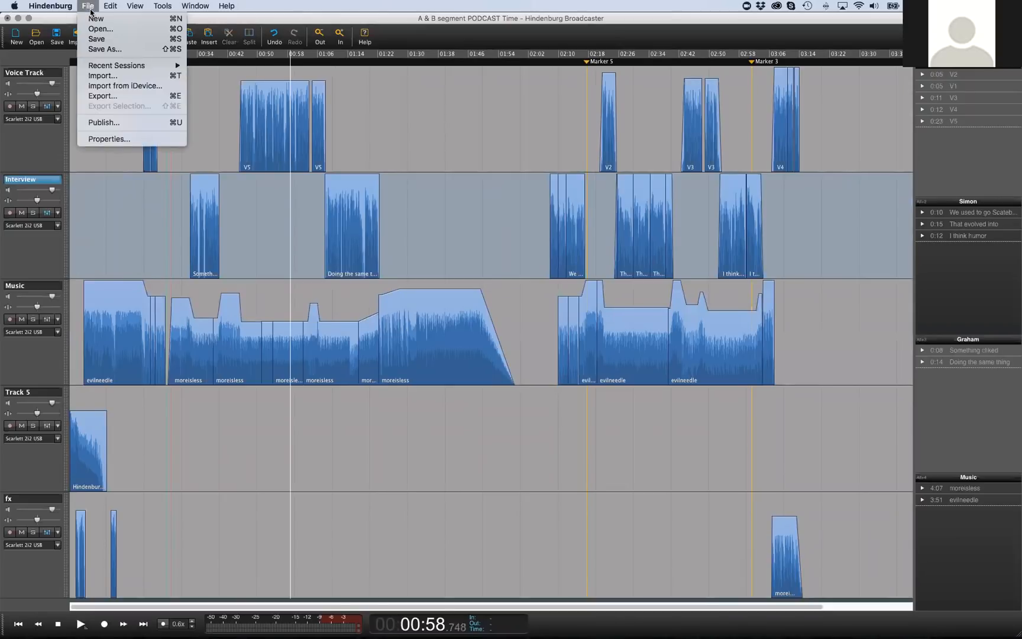
pyautogui.moveTo(117, 66)
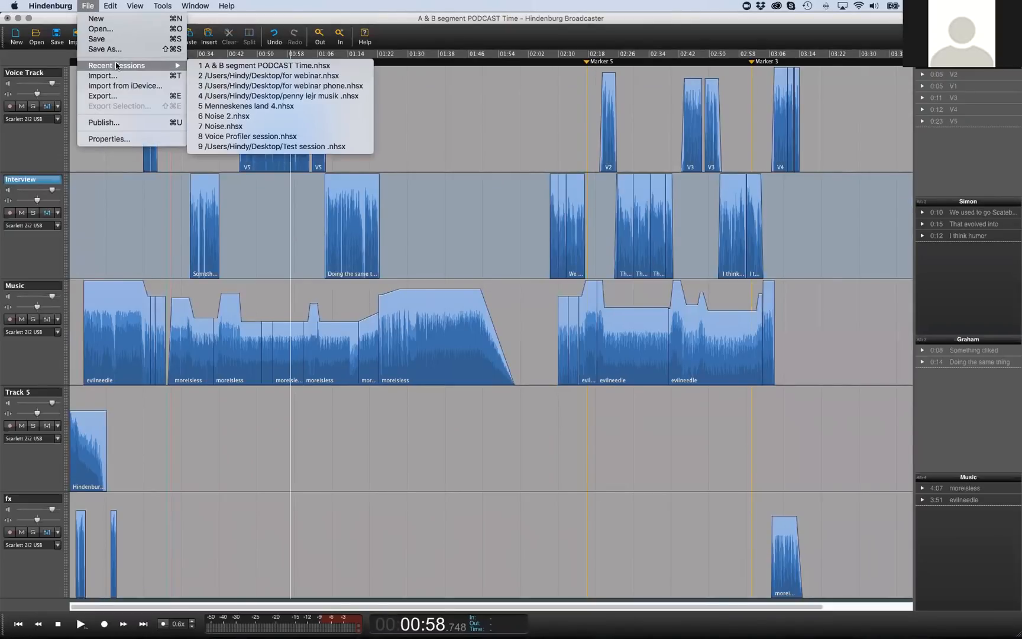
pyautogui.click(254, 88)
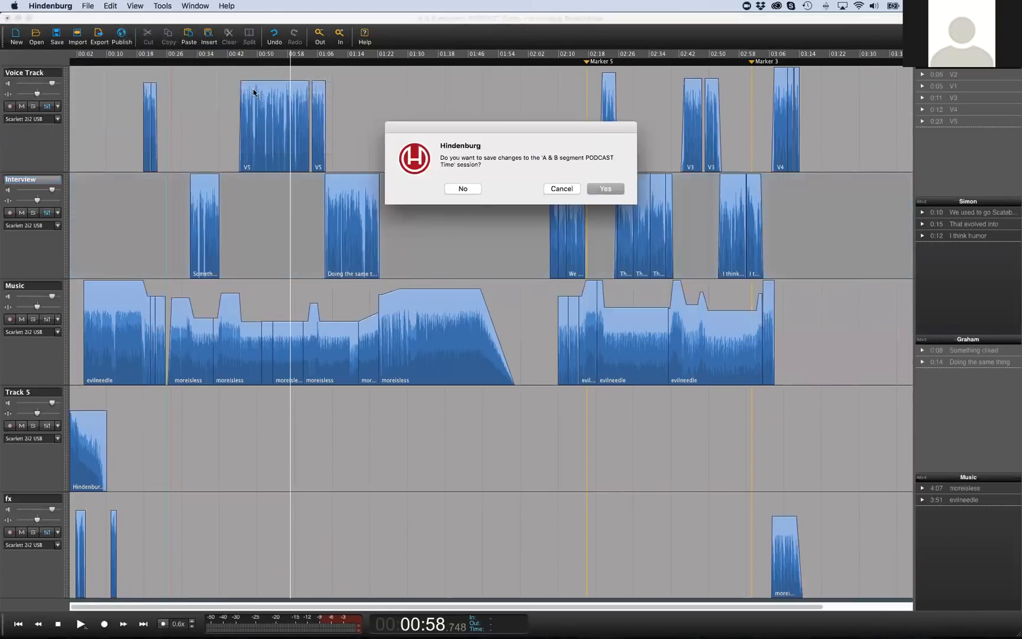
pyautogui.click(463, 188)
# Place the cursor at Marker 5 on Track 2, at 03:37.580
pyautogui.scroll(-4, 468, 229)
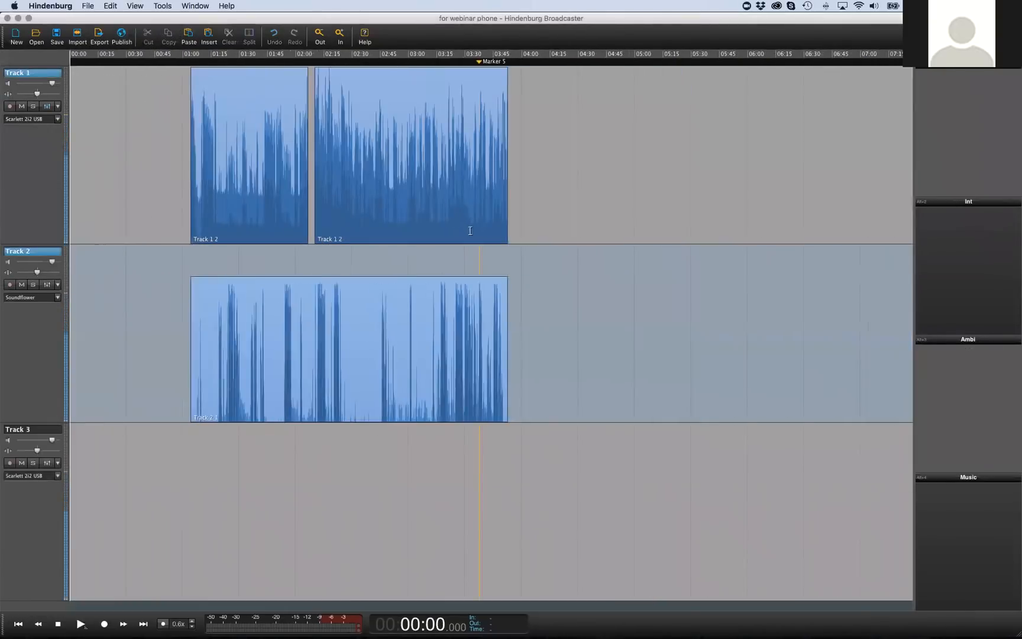
pyautogui.scroll(5, 472, 246)
pyautogui.scroll(2, 473, 246)
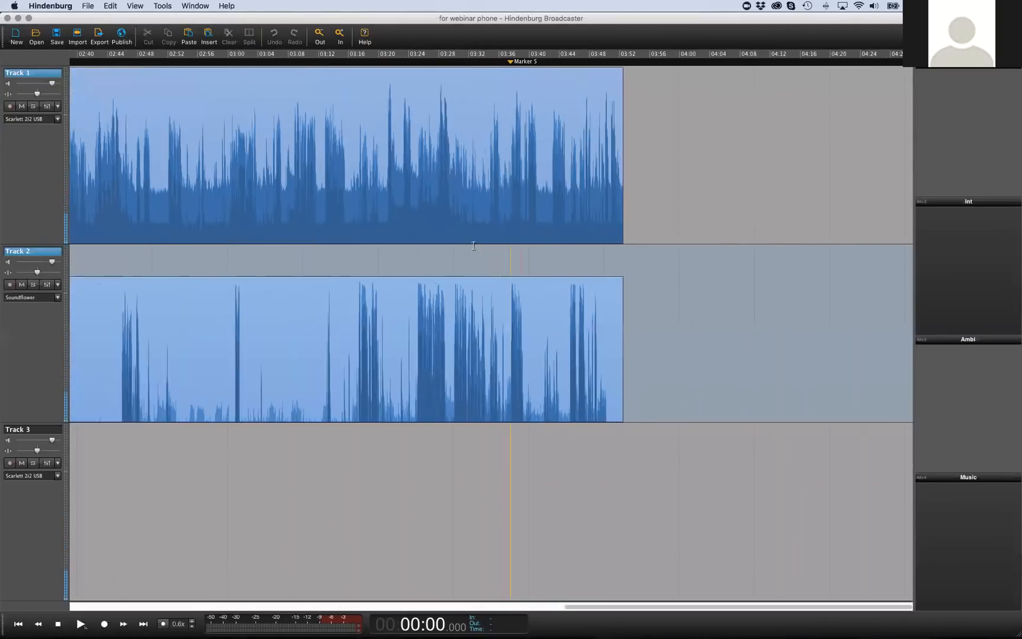
pyautogui.scroll(2, 466, 249)
pyautogui.scroll(2, 467, 249)
pyautogui.click(447, 256)
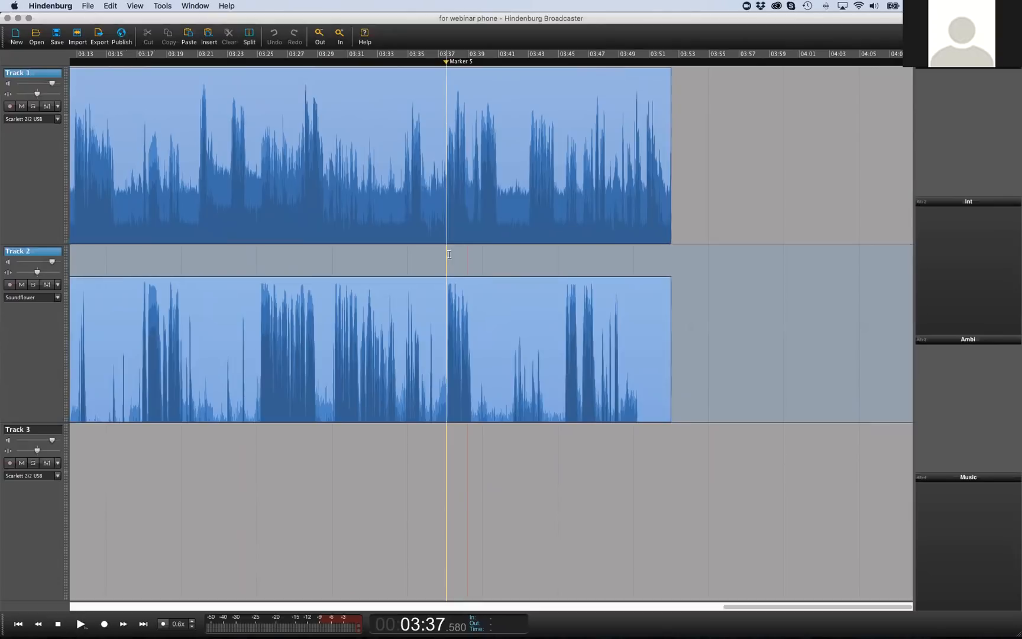
pyautogui.scroll(1, 454, 259)
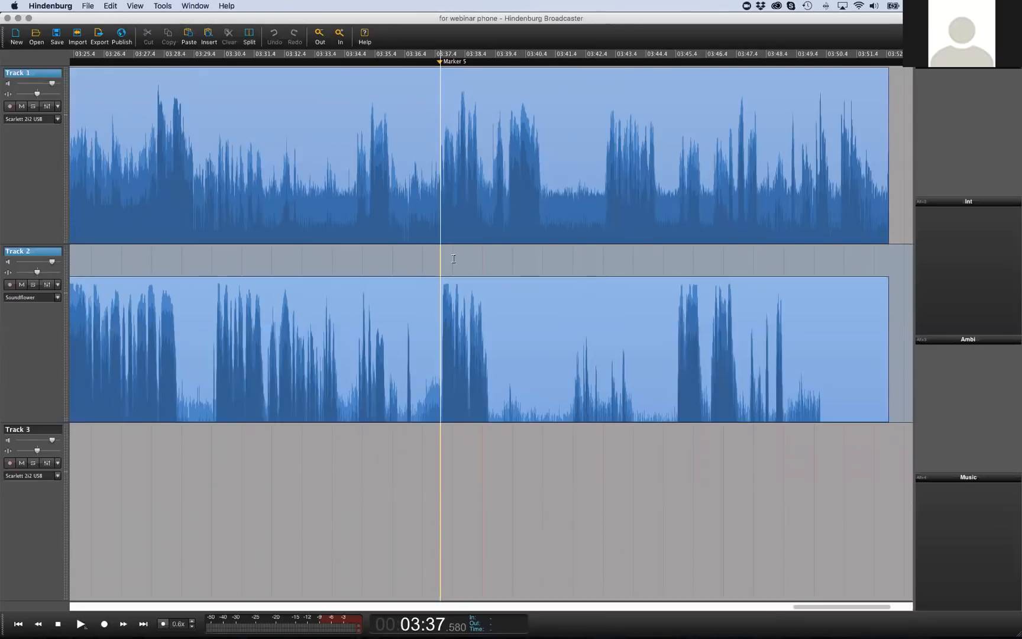
# Play a short passage of both tracks from 03:37.272, just before Marker 5
pyautogui.click(439, 233)
pyautogui.click(431, 232)
pyautogui.press('space')
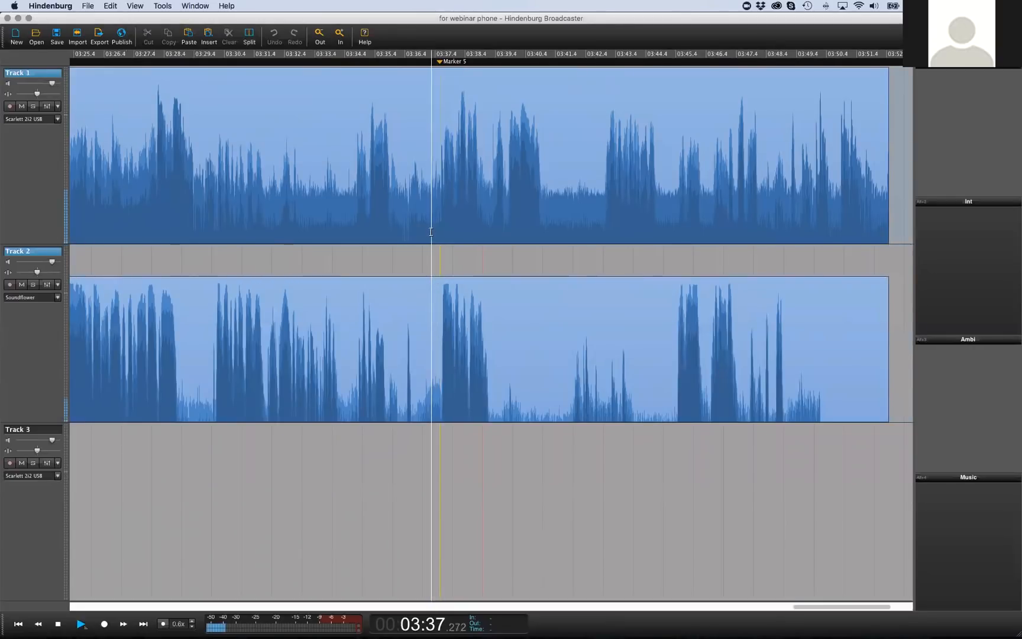
pyautogui.press('space')
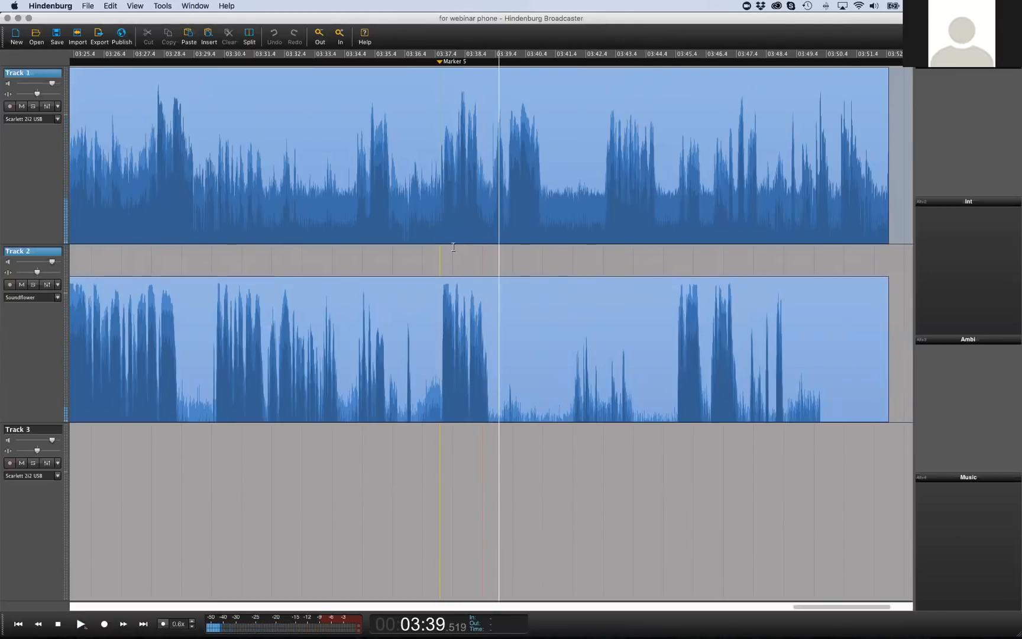
# Place the cursor at 03:37.562 on Track 1, where the two voices overlap
pyautogui.click(442, 233)
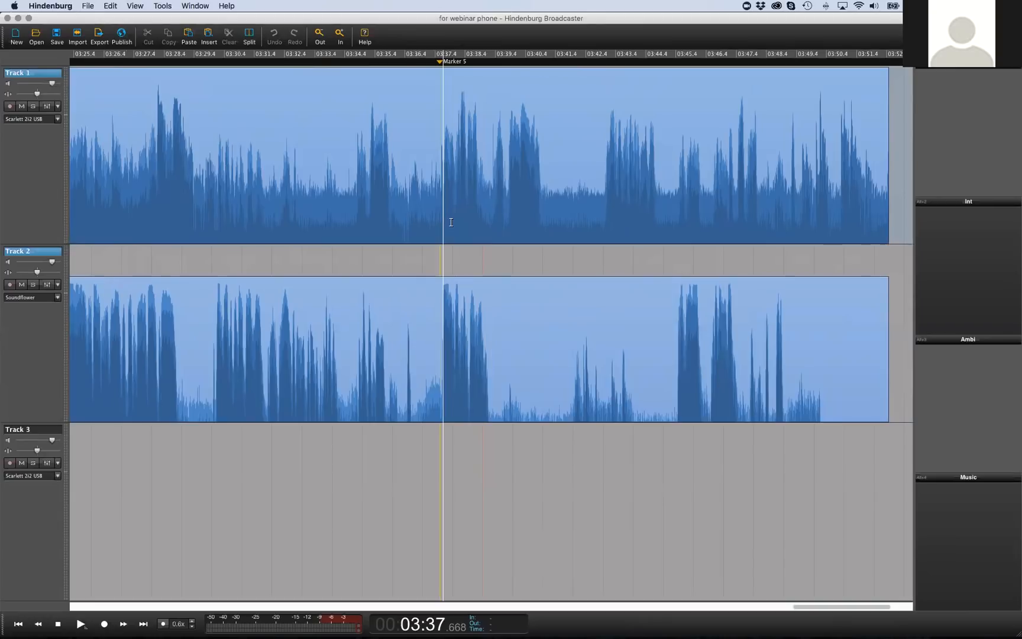
pyautogui.moveTo(456, 221); pyautogui.dragTo(470, 220)
pyautogui.click(444, 210)
pyautogui.click(440, 215)
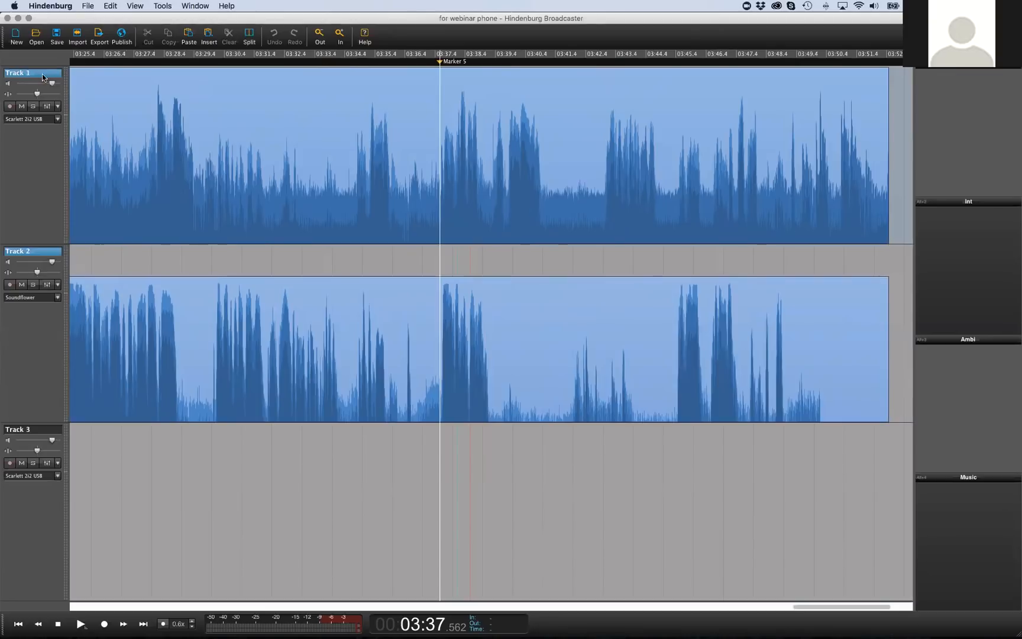
# Link Track 1 and Track 2 using the Link Tracks option
pyautogui.rightClick(40, 250)
pyautogui.click(35, 210)
pyautogui.click(36, 210)
pyautogui.rightClick(49, 250)
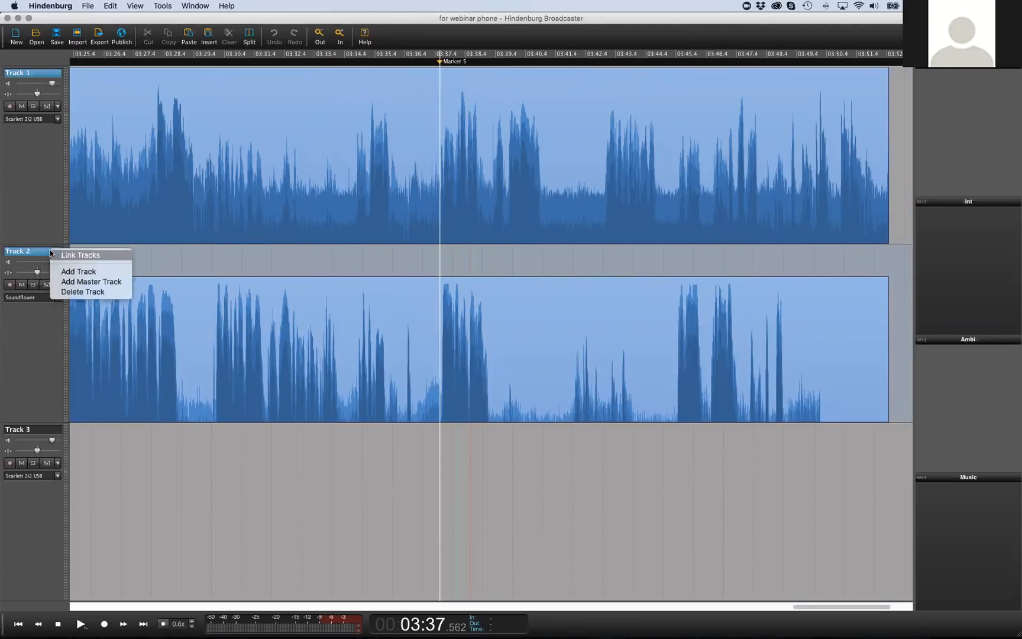
pyautogui.click(84, 254)
# Mark the region from about 3:37.4 to 3:39.15 across the linked Track 1 and Track 2
pyautogui.click(435, 232)
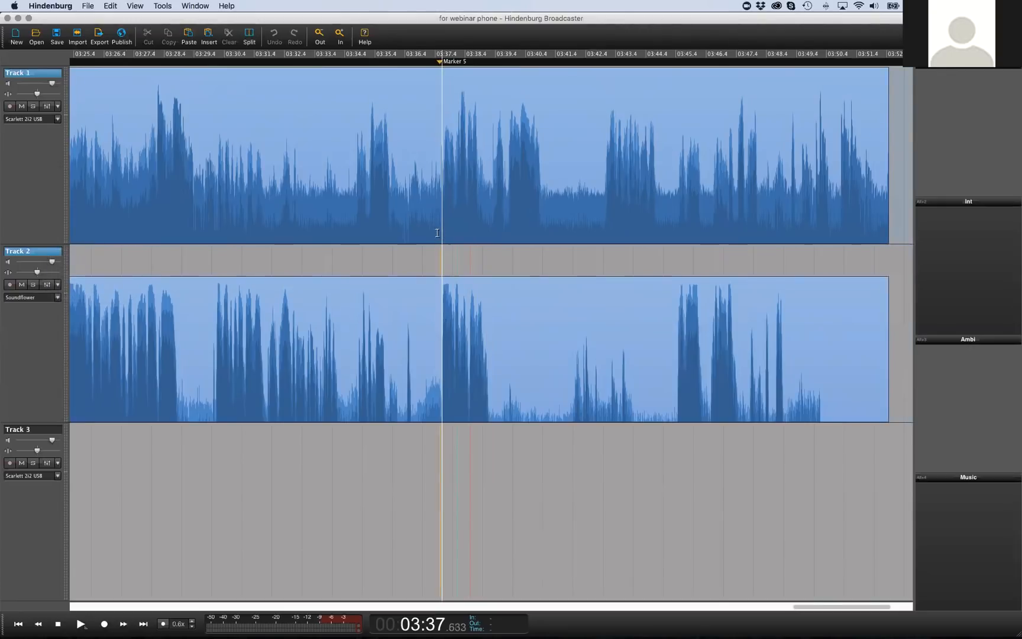
pyautogui.moveTo(435, 233); pyautogui.dragTo(488, 233)
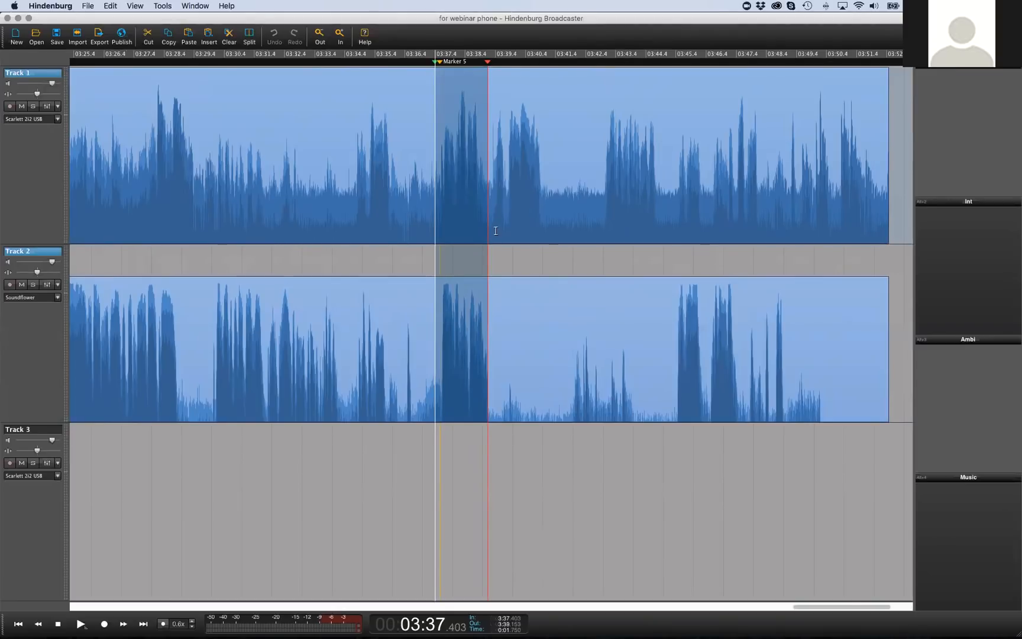
# Clear the marked region and play a short passage at the start of the overlap near Marker 5
pyautogui.click(491, 232)
pyautogui.hscroll(-1, 482, 229)
pyautogui.click(452, 225)
pyautogui.click(450, 225)
pyautogui.press('Up')
pyautogui.press('space')
pyautogui.press('space')
pyautogui.click(453, 221)
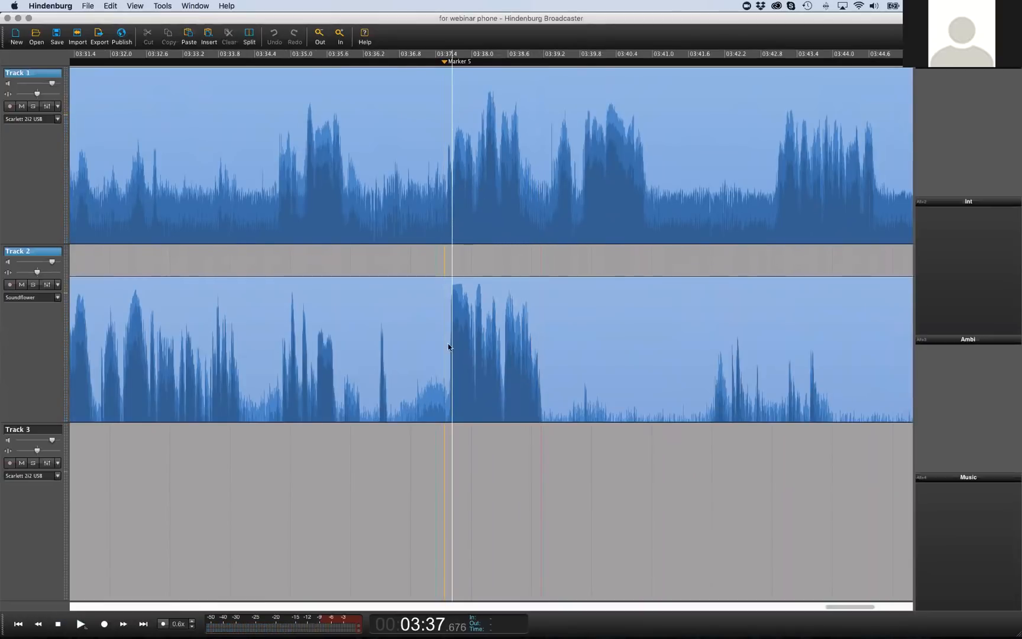
# Mark about 3:37.61 to 3:38.97 on the linked tracks and separate the overlapping voices, pushing Track 1's audio behind Track 2's marked speech
pyautogui.click(450, 347)
pyautogui.click(450, 228)
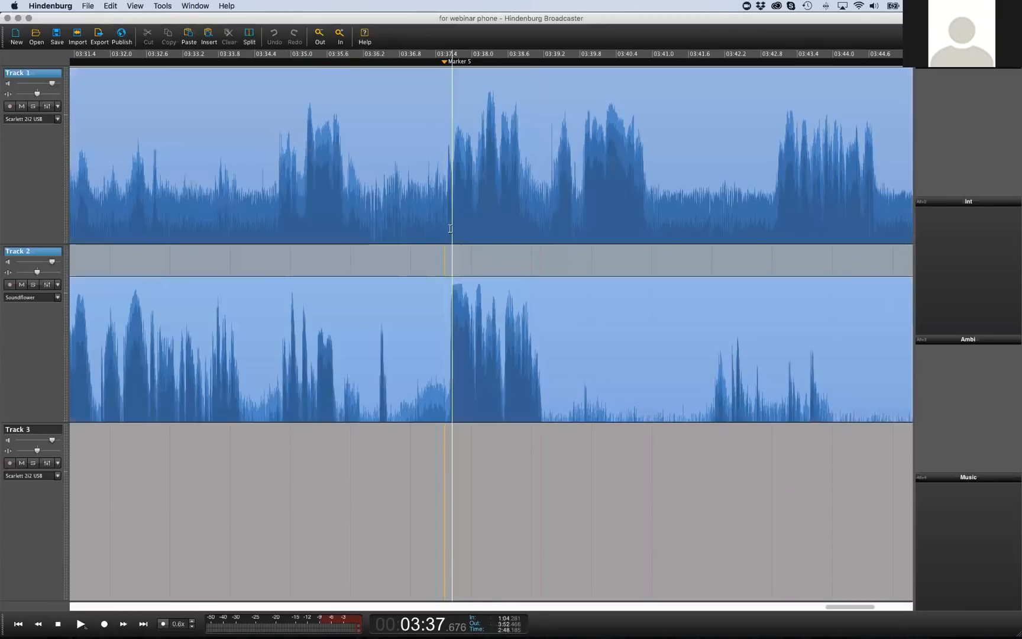
pyautogui.moveTo(447, 228)
pyautogui.mouseDown()
pyautogui.moveTo(520, 221)
pyautogui.moveTo(513, 209)
pyautogui.mouseUp()
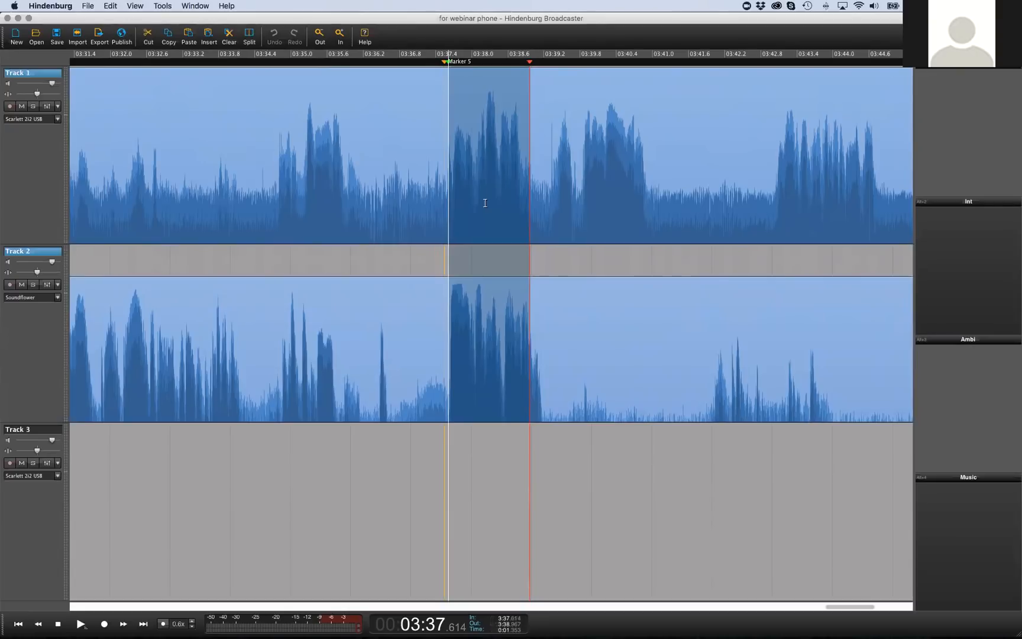
pyautogui.press('Delete')
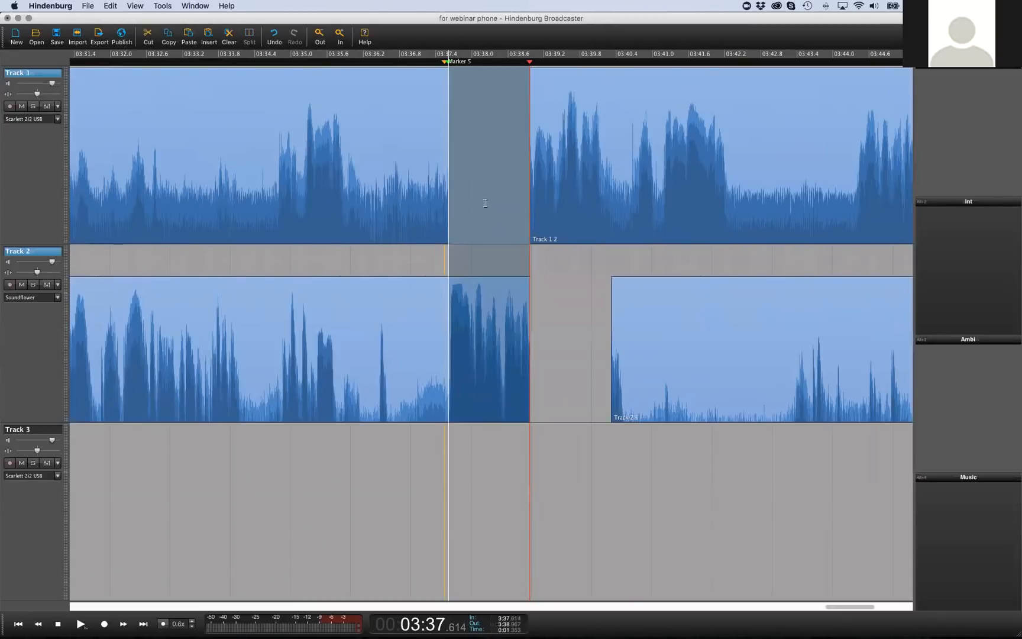
# Play short passages around the separated voices, first before Track 1's gap and also from the gap's end into Track 1's shifted clip
pyautogui.click(472, 294)
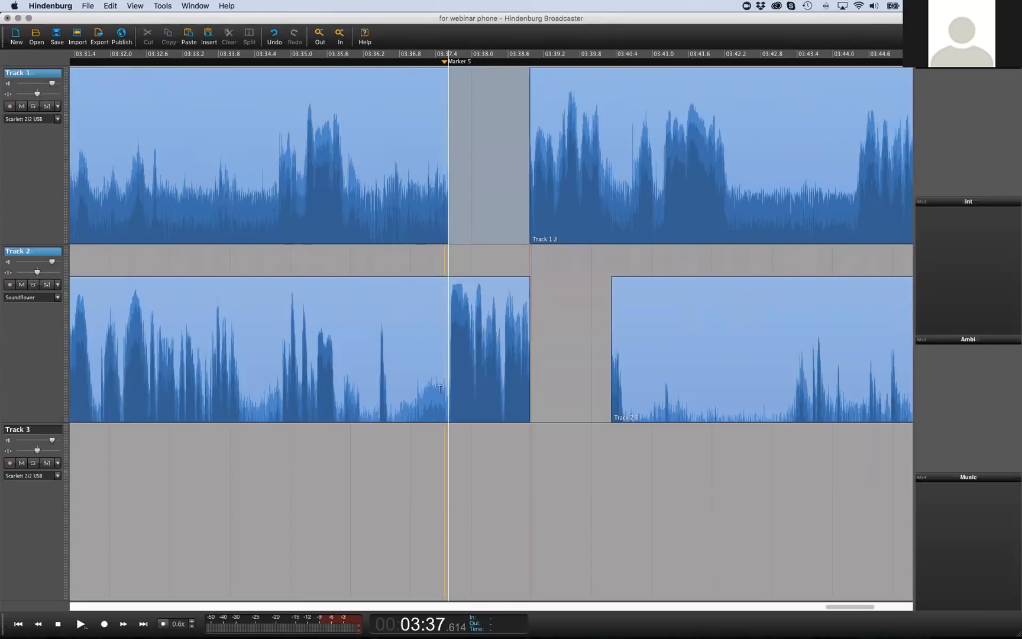
pyautogui.press('space')
pyautogui.press('space')
pyautogui.click(451, 408)
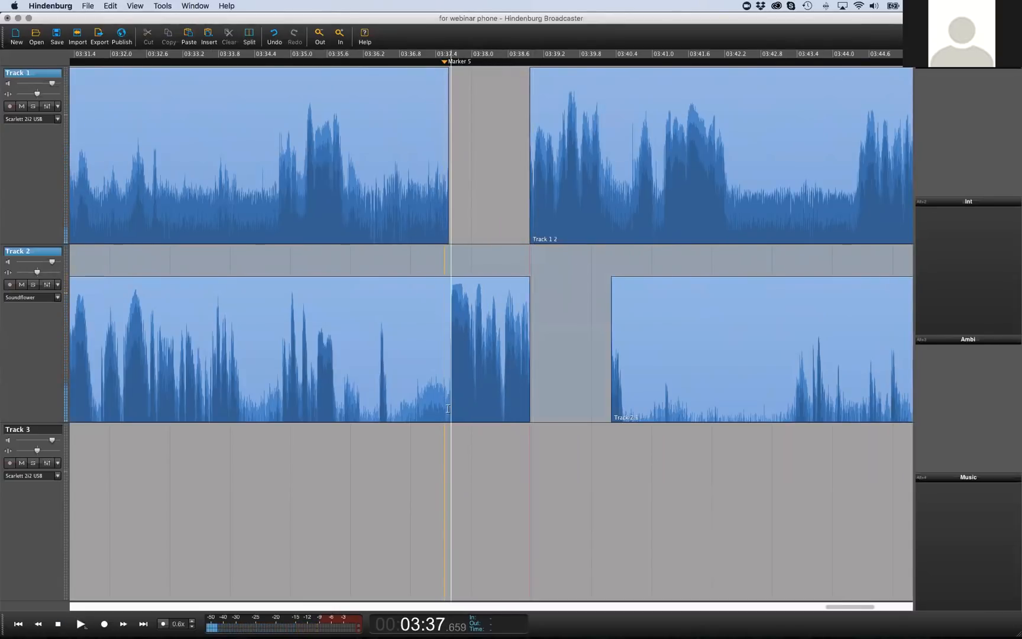
pyautogui.click(528, 238)
pyautogui.click(525, 210)
pyautogui.click(526, 208)
pyautogui.press('space')
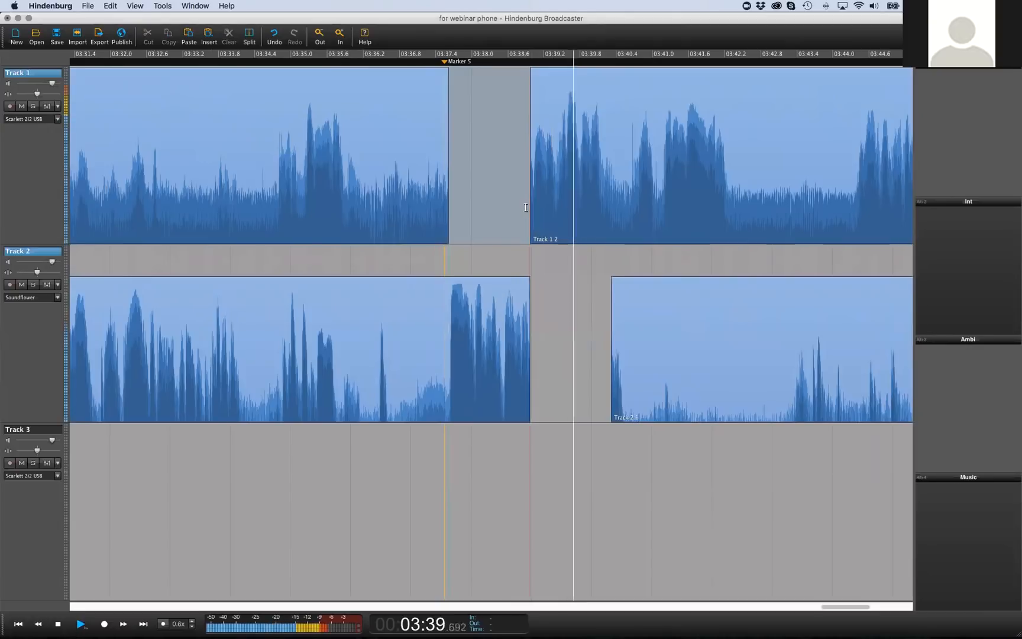
pyautogui.press('space')
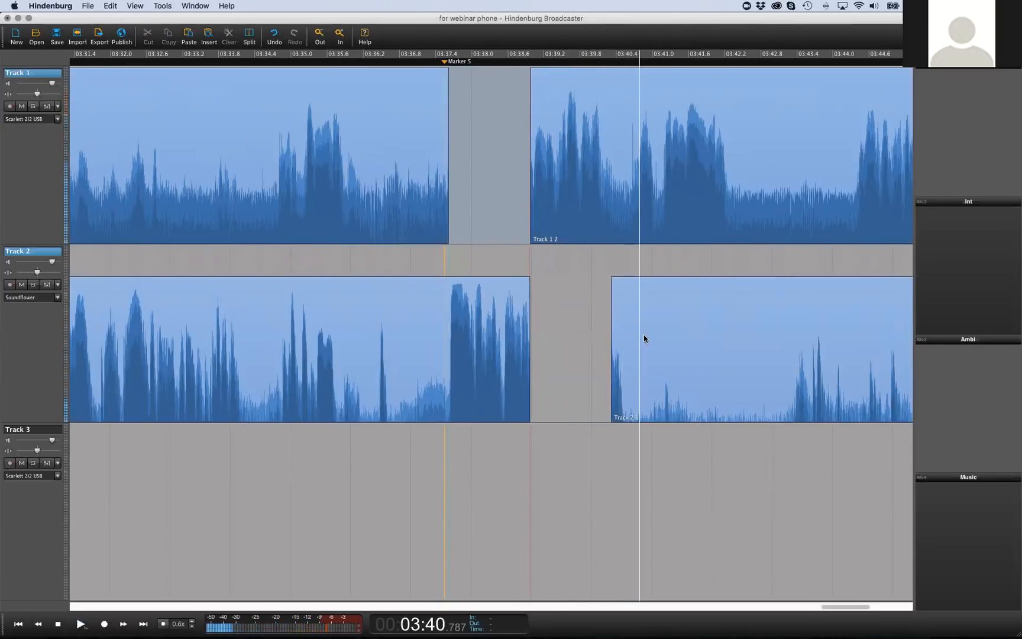
pyautogui.press('Down')
pyautogui.press('Down')
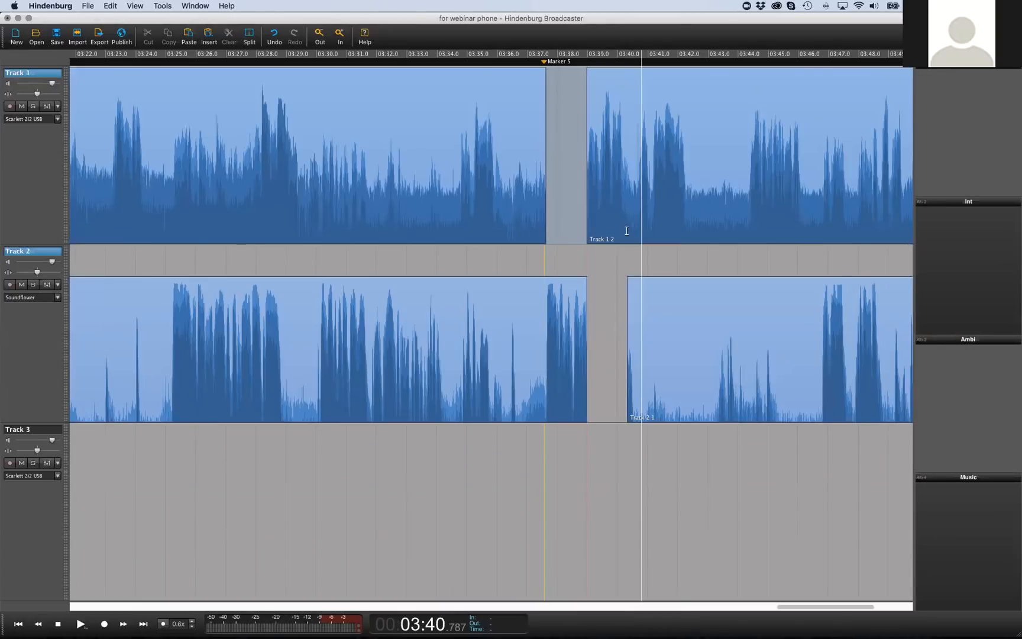
pyautogui.scroll(-3, 647, 212)
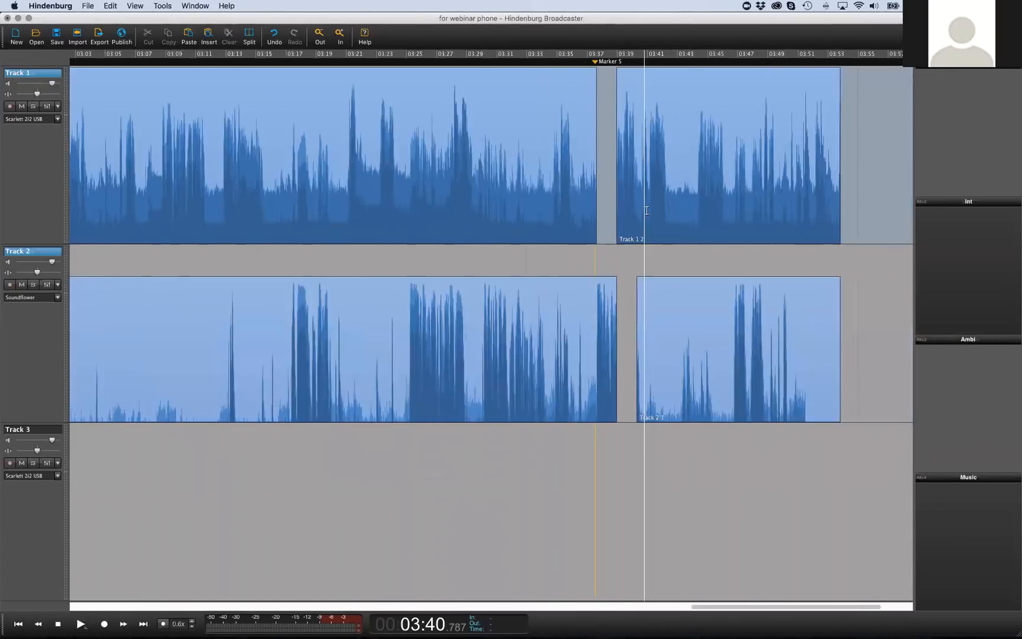
pyautogui.click(649, 217)
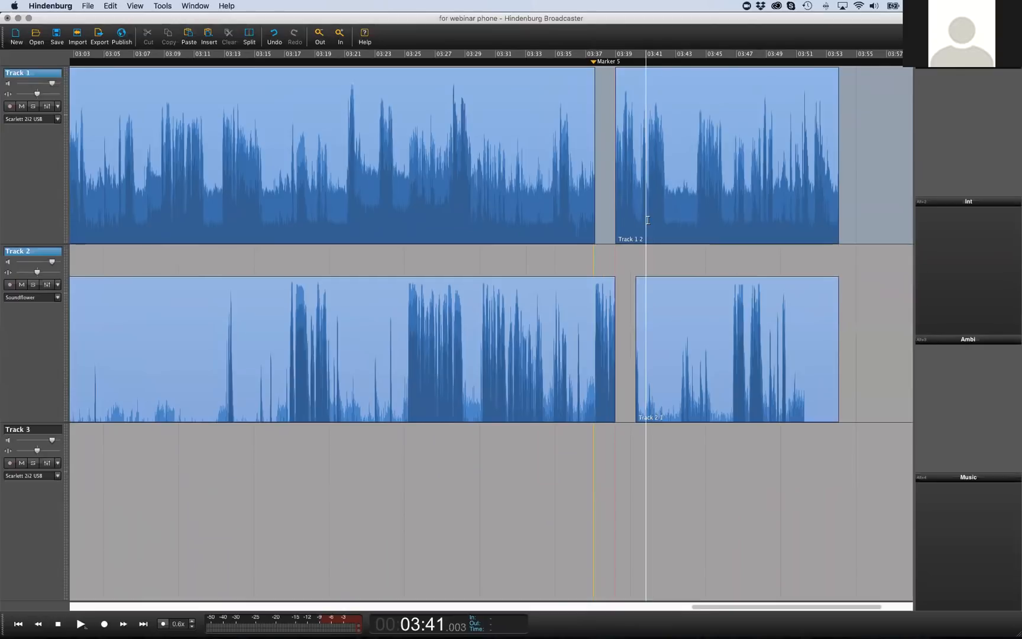
pyautogui.scroll(2, 649, 222)
pyautogui.scroll(2, 649, 221)
pyautogui.click(648, 221)
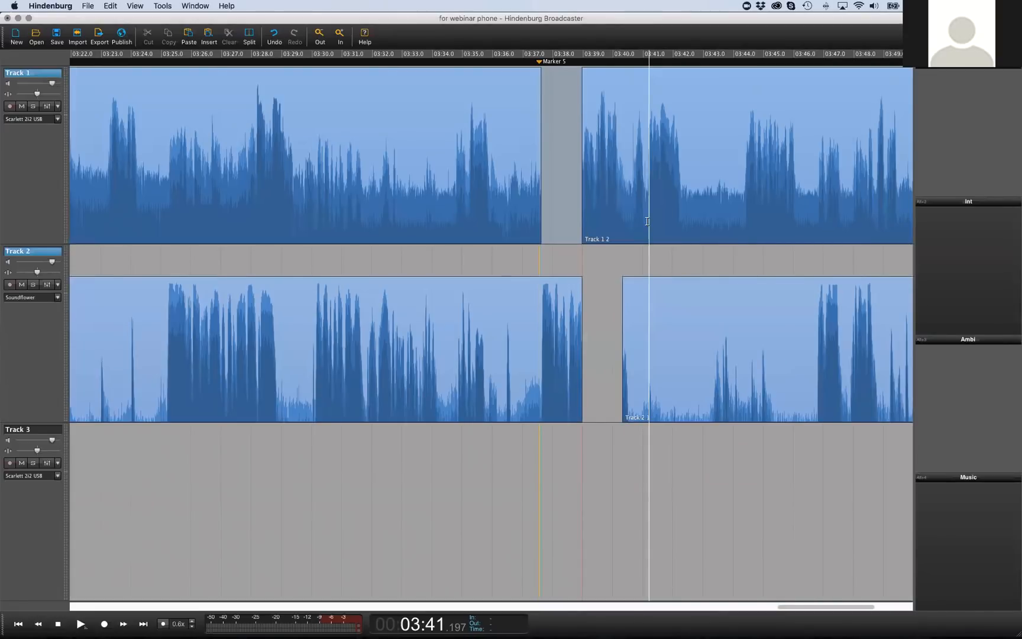
pyautogui.press('Down')
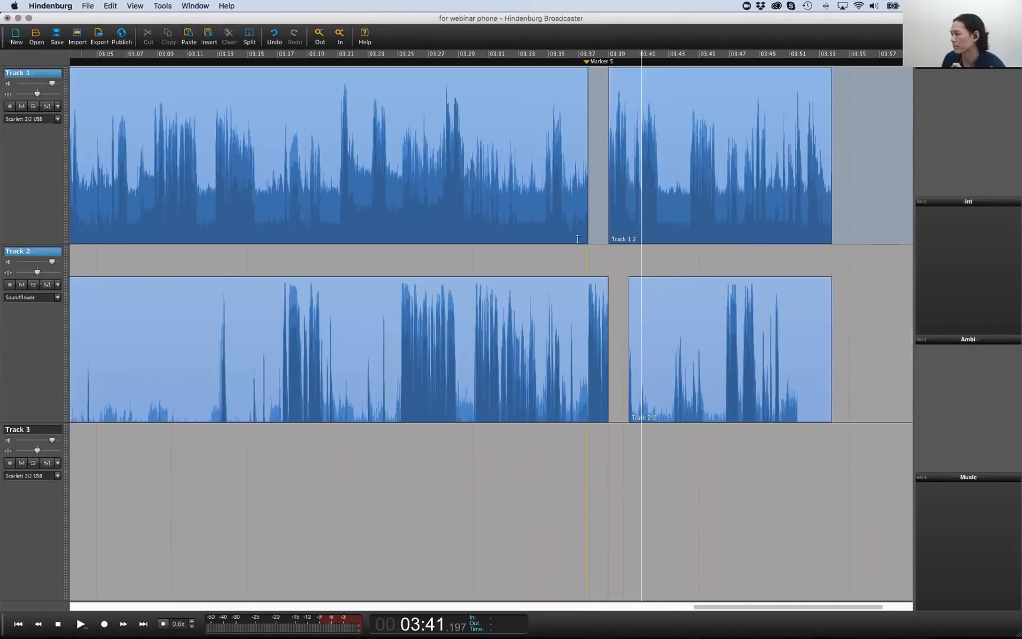
# Undo the voice separation on both tracks and place the cursor at 3:37.643 on Track 1
pyautogui.press('super+z')
pyautogui.press('super+z')
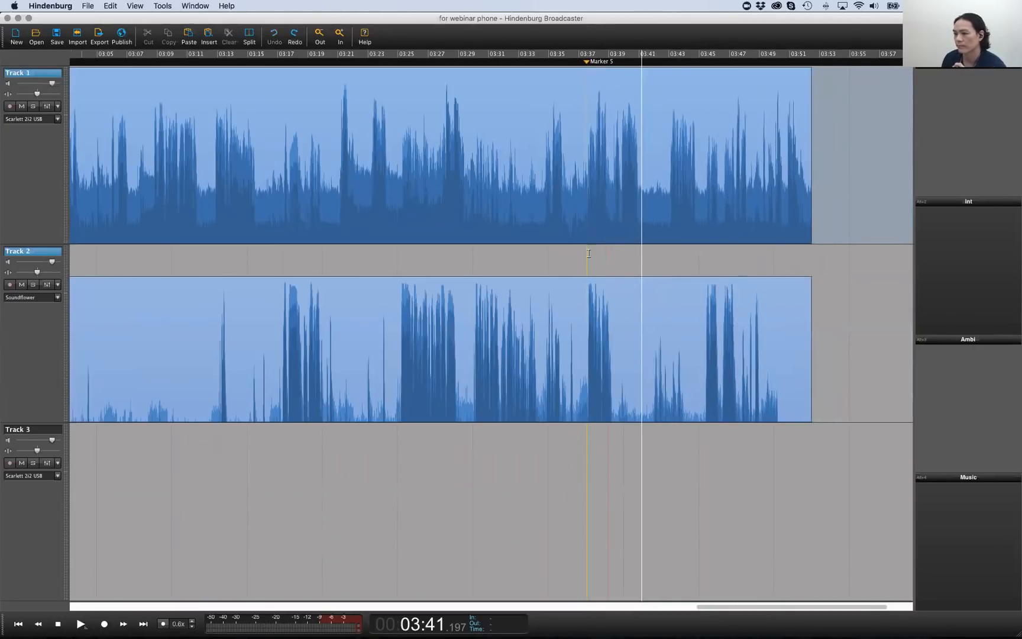
pyautogui.press('Up')
pyautogui.click(593, 242)
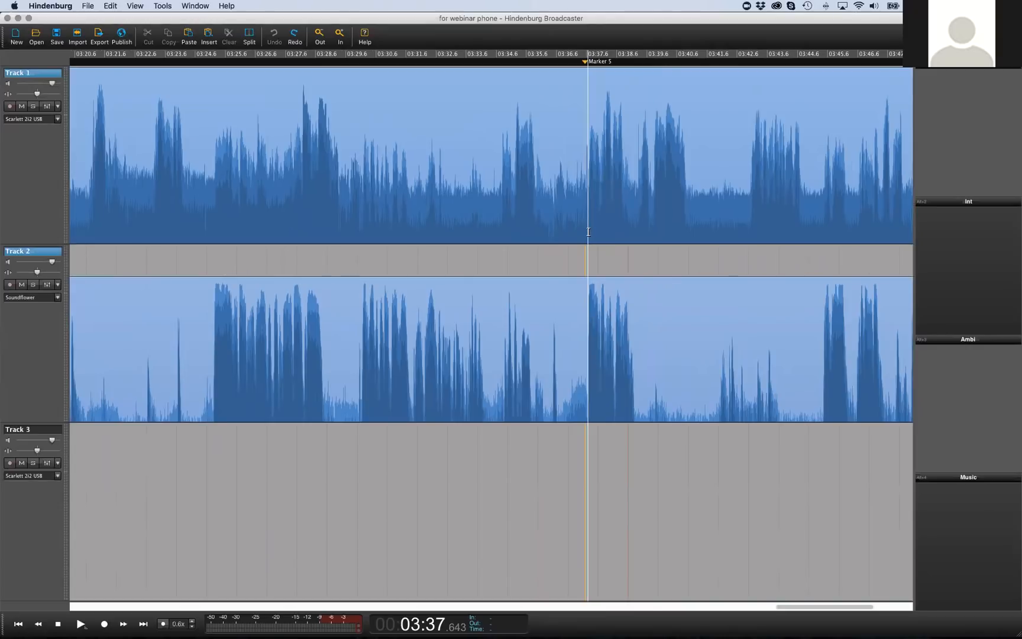
# Mark about 3:38.06 to 3:39.06 on the linked tracks, separate the overlapping voices there, and clear the marked region
pyautogui.press('Up')
pyautogui.press('Up')
pyautogui.hscroll(2, 542, 223)
pyautogui.click(543, 222)
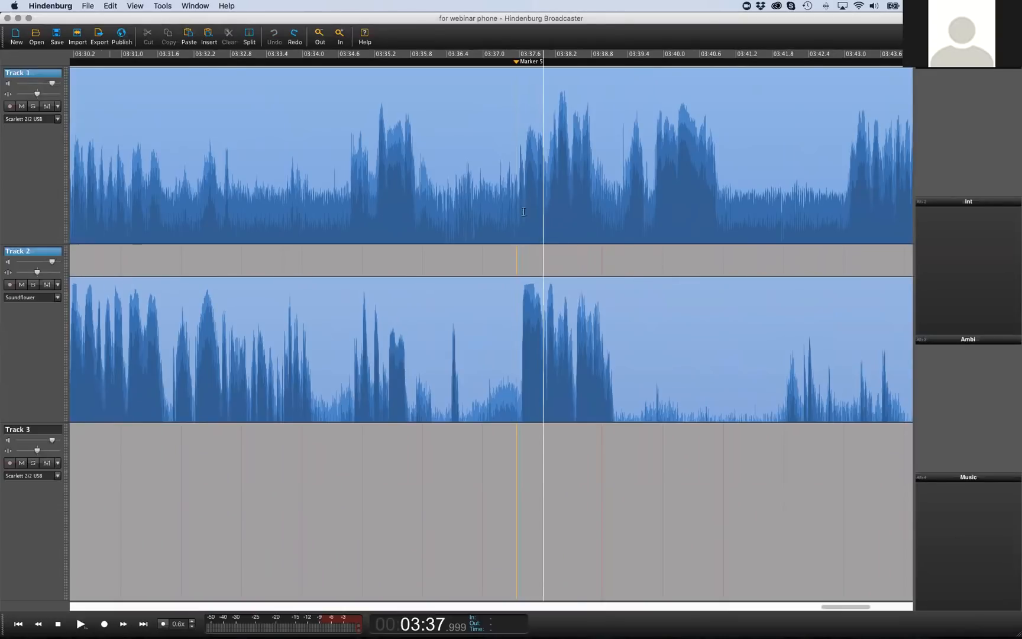
pyautogui.click(549, 221)
pyautogui.moveTo(546, 223); pyautogui.dragTo(596, 221)
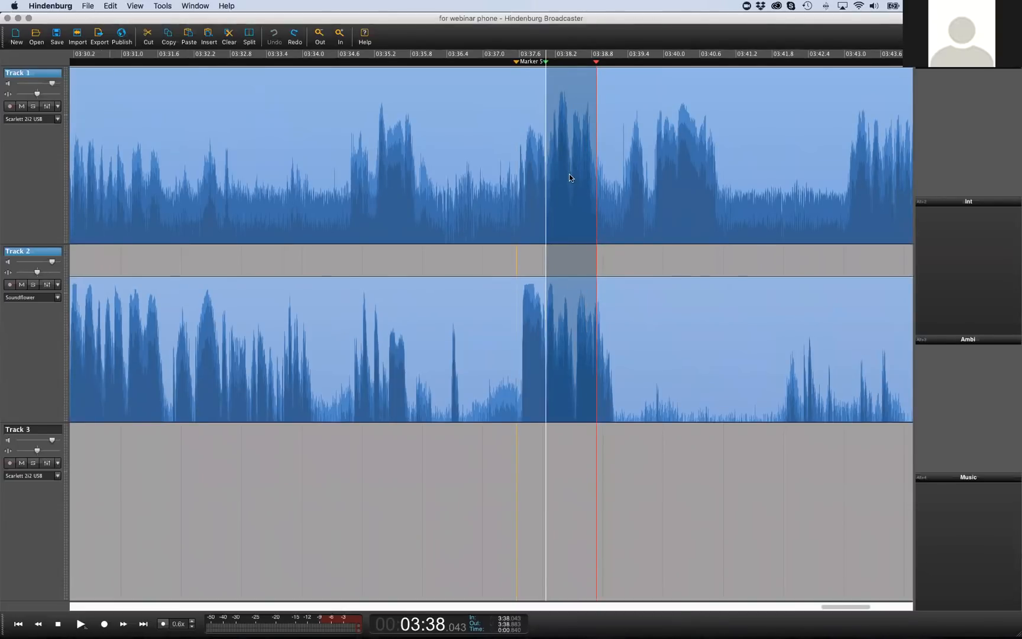
pyautogui.press('space')
pyautogui.keyDown('shift'); pyautogui.click(607, 227); pyautogui.keyUp('shift')
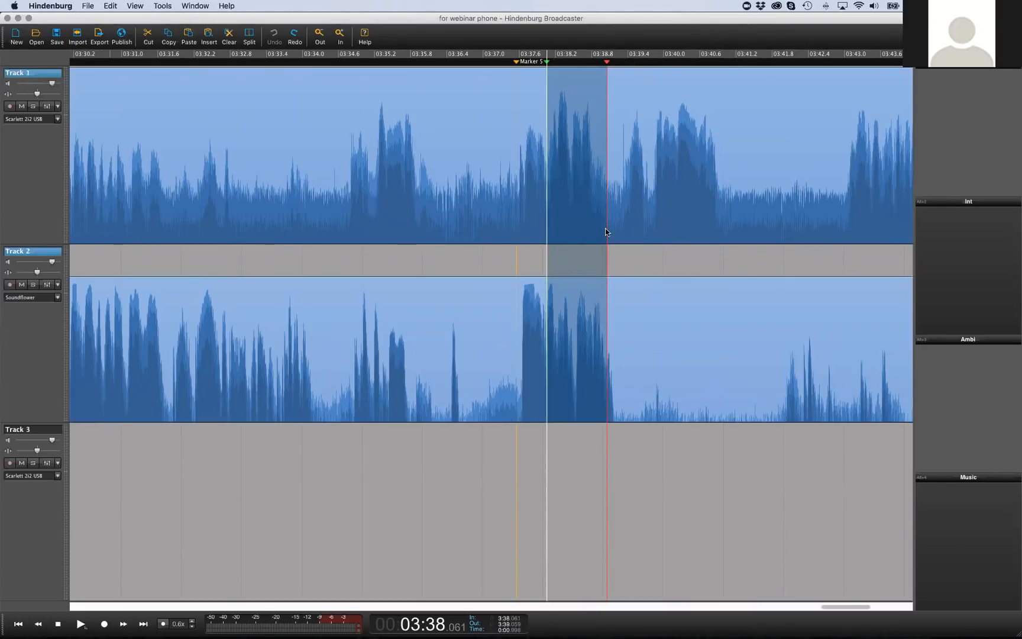
pyautogui.press('super+u')
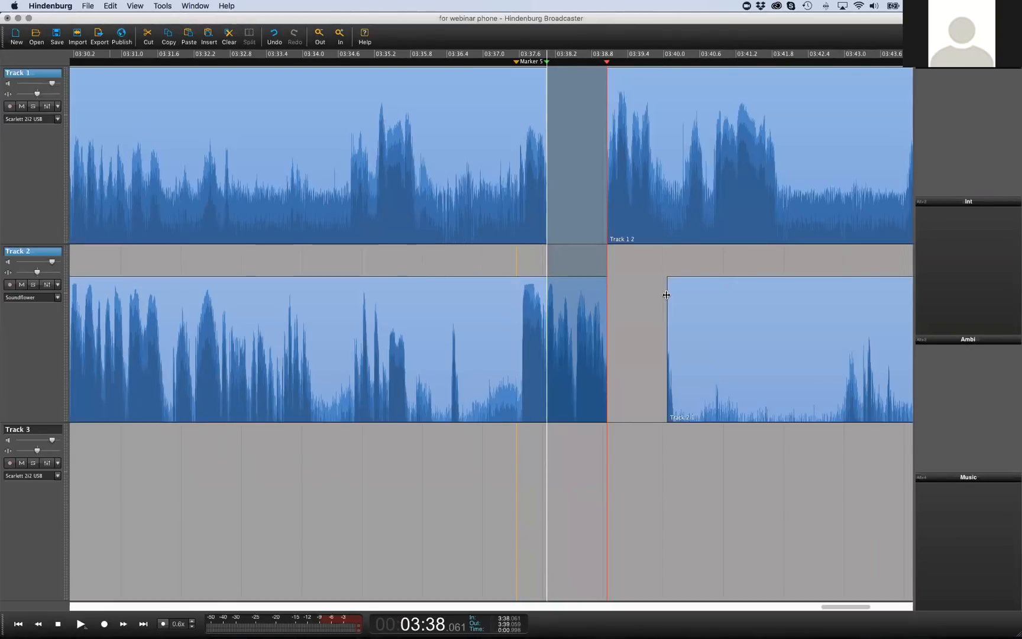
pyautogui.scroll(-3, 656, 287)
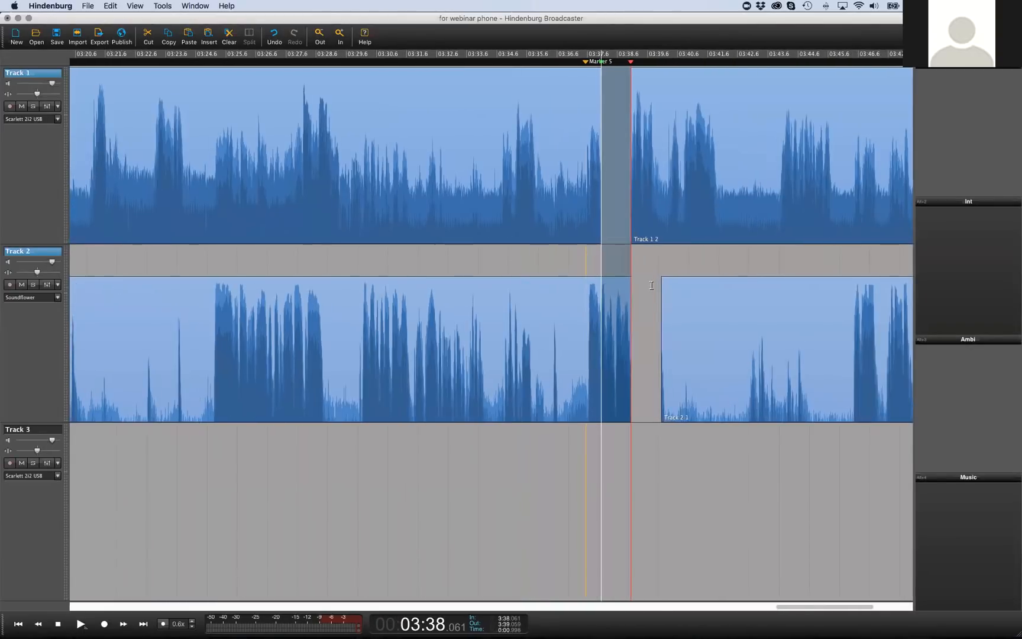
pyautogui.press('Escape')
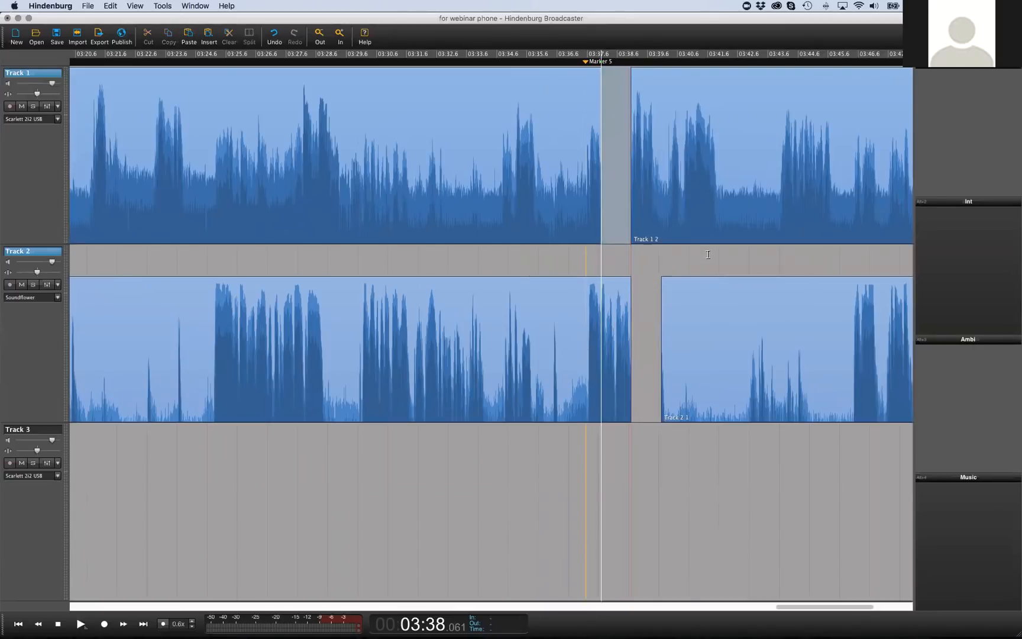
# Mark about 3:41.97 to 3:43.88 across both linked tracks and insert silence of that length there
pyautogui.hscroll(3, 707, 255)
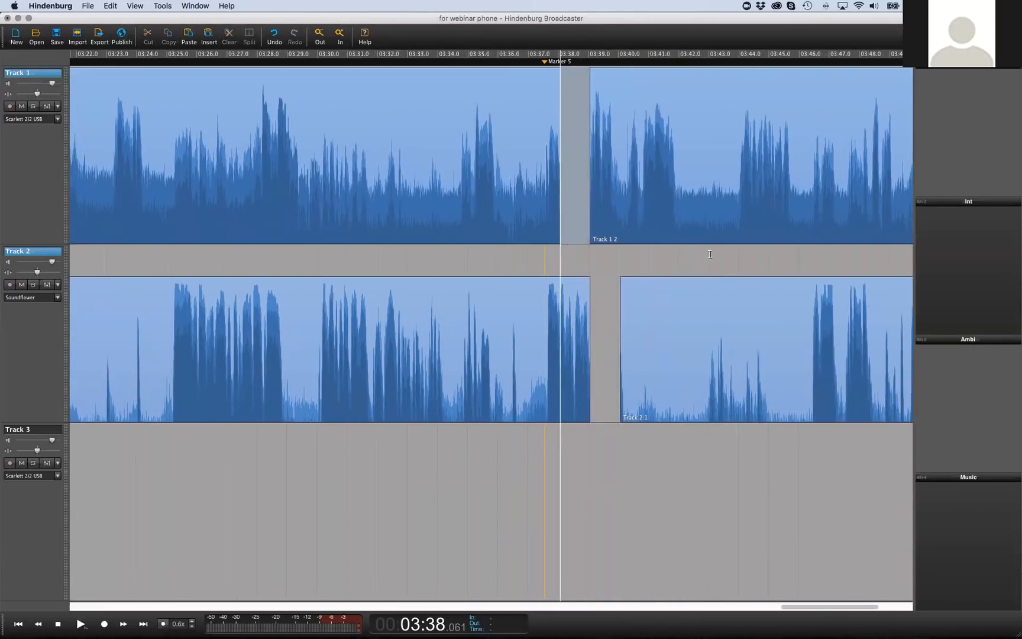
pyautogui.hscroll(-1, 703, 254)
pyautogui.moveTo(655, 248); pyautogui.dragTo(713, 251)
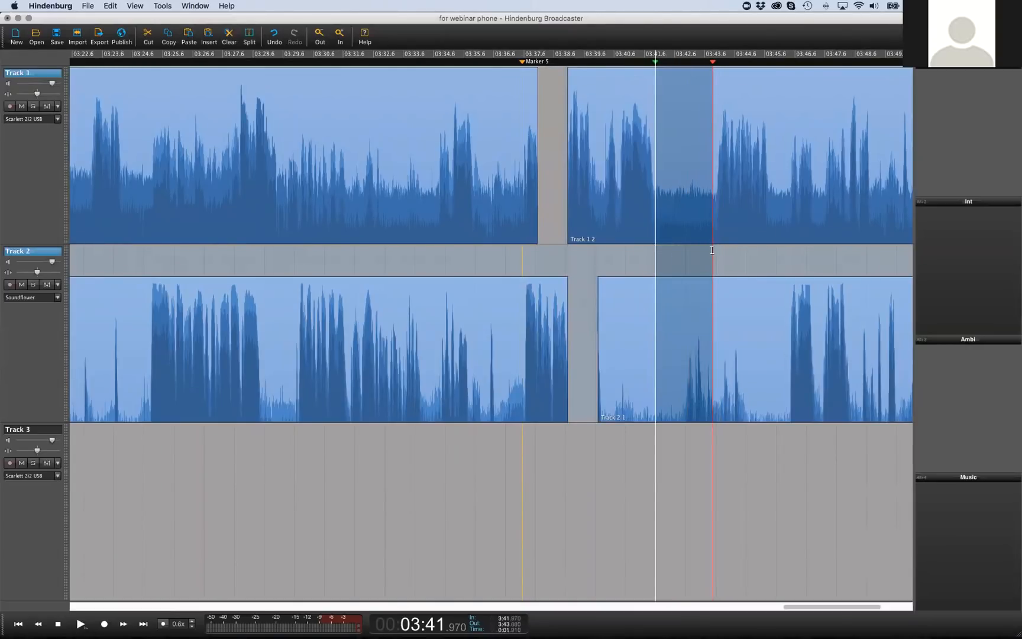
pyautogui.scroll(2, 713, 250)
pyautogui.scroll(-2, 712, 251)
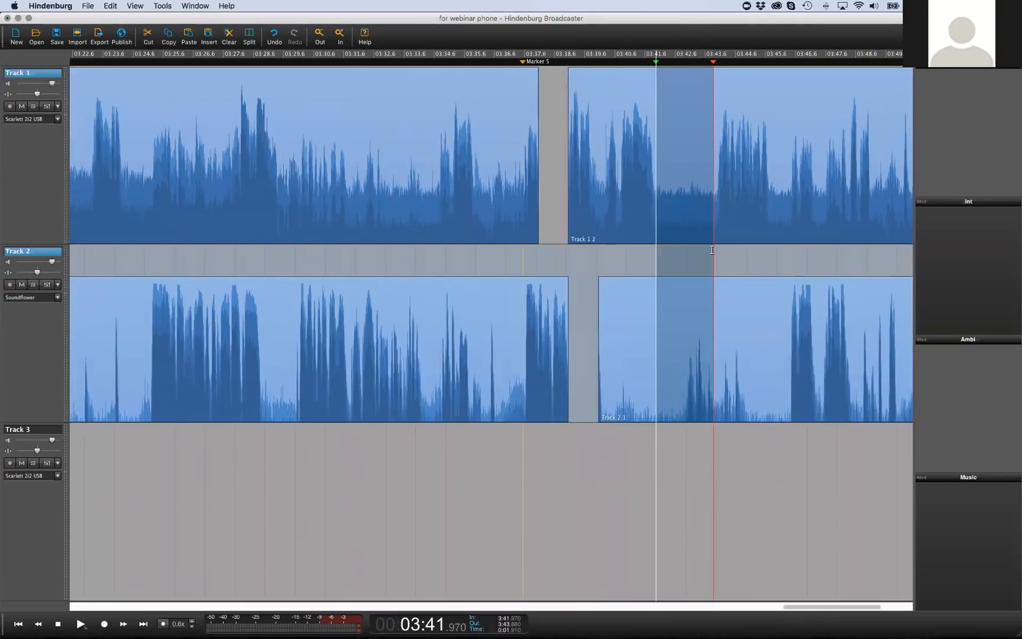
pyautogui.hscroll(3, 704, 247)
pyautogui.hscroll(-1, 699, 244)
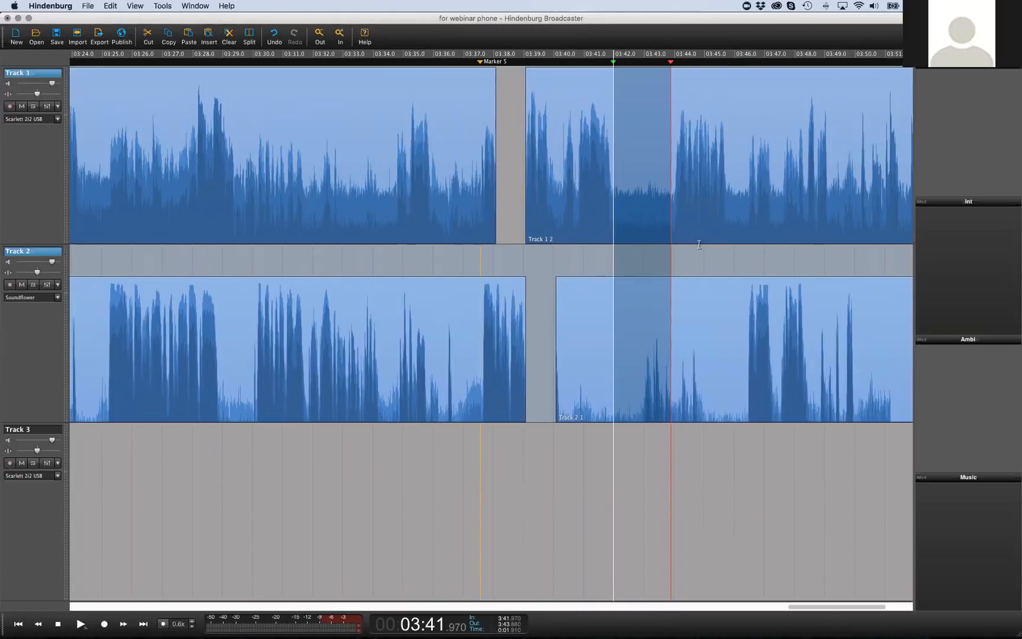
pyautogui.press('super+shift+i')
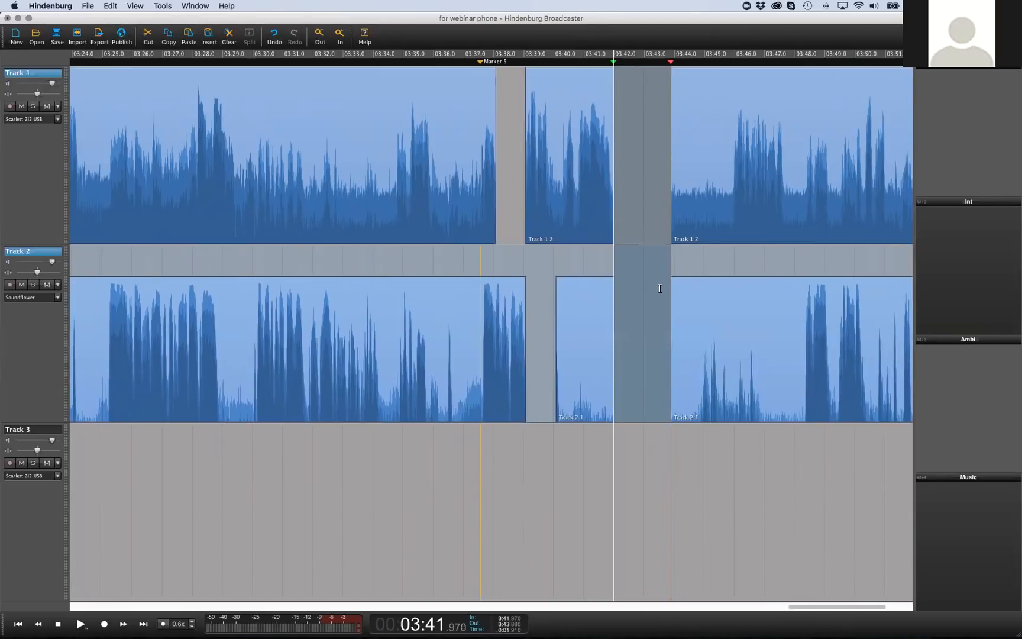
# Remove the silence inserted at 3:41.97 on both tracks, repeat the insertion and removal several times, and clear the marked region
pyautogui.press('BackSpace')
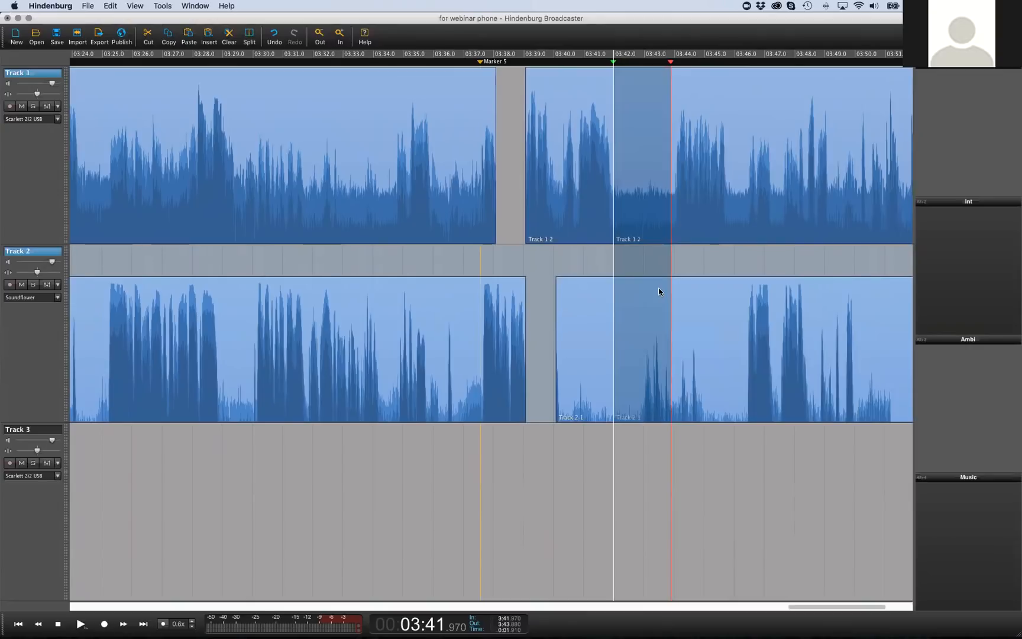
pyautogui.press('i')
pyautogui.press('i')
pyautogui.press('i')
pyautogui.press('BackSpace')
pyautogui.press('BackSpace')
pyautogui.press('BackSpace')
pyautogui.click(659, 289)
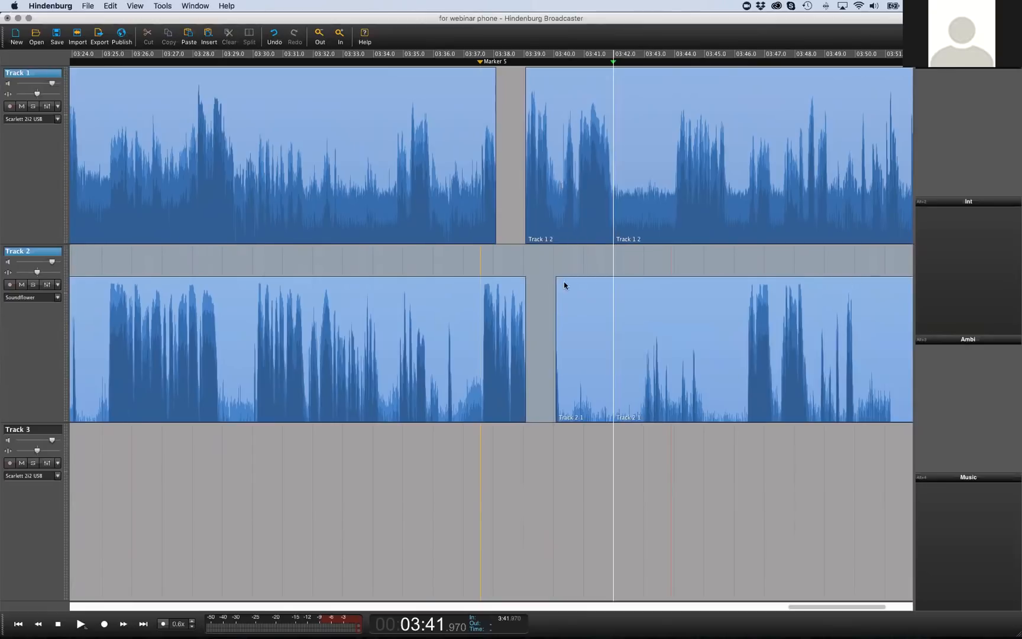
# Extend Track 2's clip after the gap back to about 3:39.06 and trim the preceding Track 2 clip's end to about 3:38.2
pyautogui.moveTo(556, 283); pyautogui.dragTo(499, 292)
pyautogui.click(523, 291)
# Mark a narrow region from about 3:38.983 to 3:39.025 inside the gap on both linked tracks
pyautogui.press('Up')
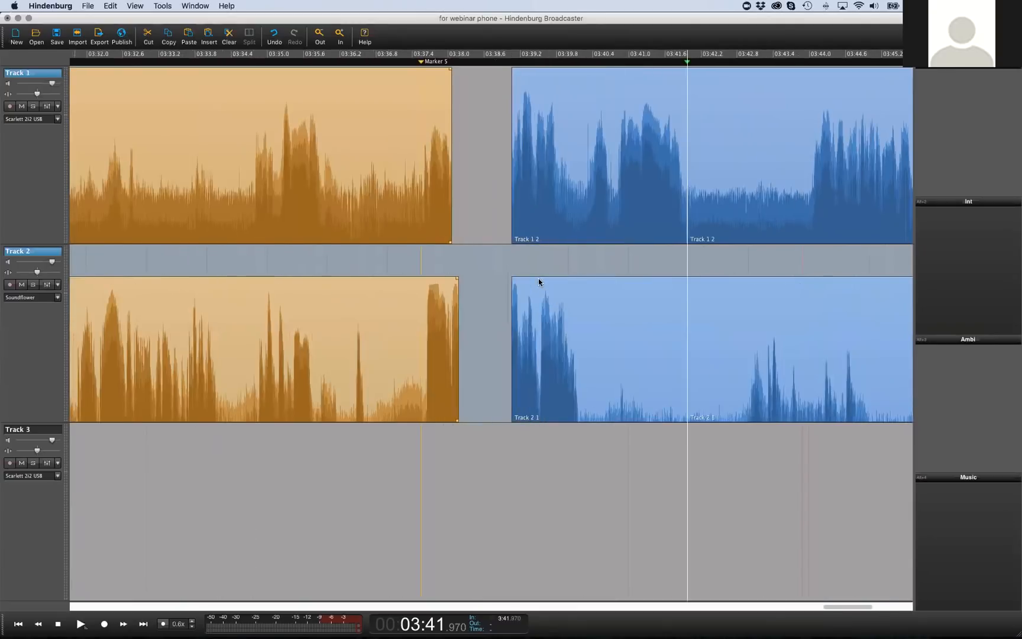
pyautogui.press('Up')
pyautogui.click(518, 181)
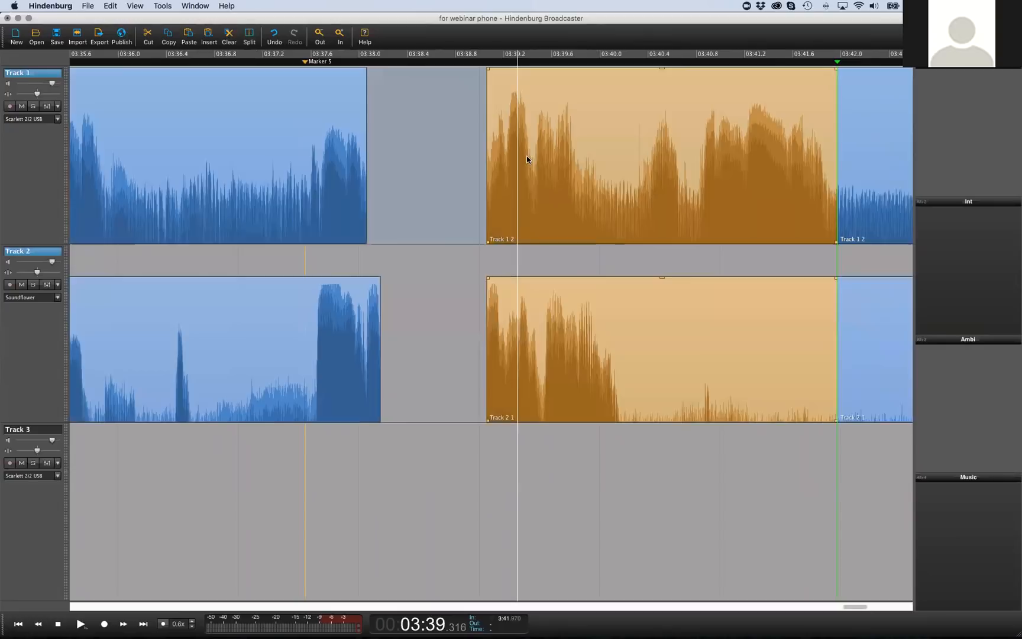
pyautogui.press('Up')
pyautogui.moveTo(424, 207); pyautogui.dragTo(438, 208)
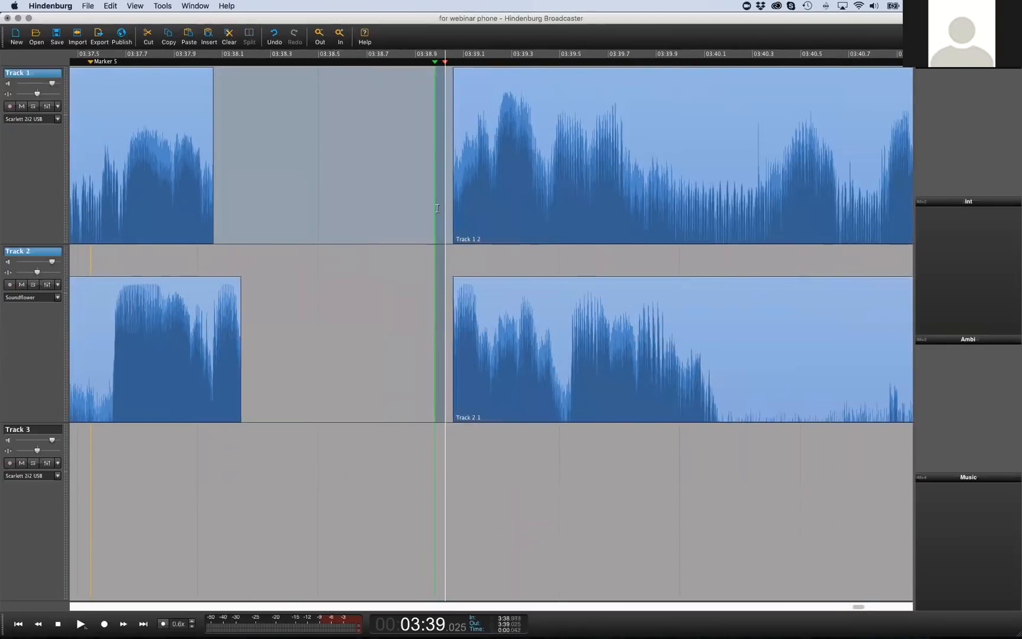
# Shift the clips after the gap back and forth by repeatedly inserting and cutting the marked sliver of silence, leaving them slightly later
pyautogui.press('super+b')
pyautogui.press('super+b')
pyautogui.press('super+b')
pyautogui.press('super+b')
pyautogui.press('super+b')
pyautogui.press('super+b')
pyautogui.press('super+b')
pyautogui.press('super+b')
pyautogui.press('super+x')
pyautogui.press('super+x')
pyautogui.press('super+x')
pyautogui.press('super+x')
pyautogui.press('super+x')
pyautogui.press('super+b')
pyautogui.press('super+b')
pyautogui.press('super+b')
pyautogui.press('super+x')
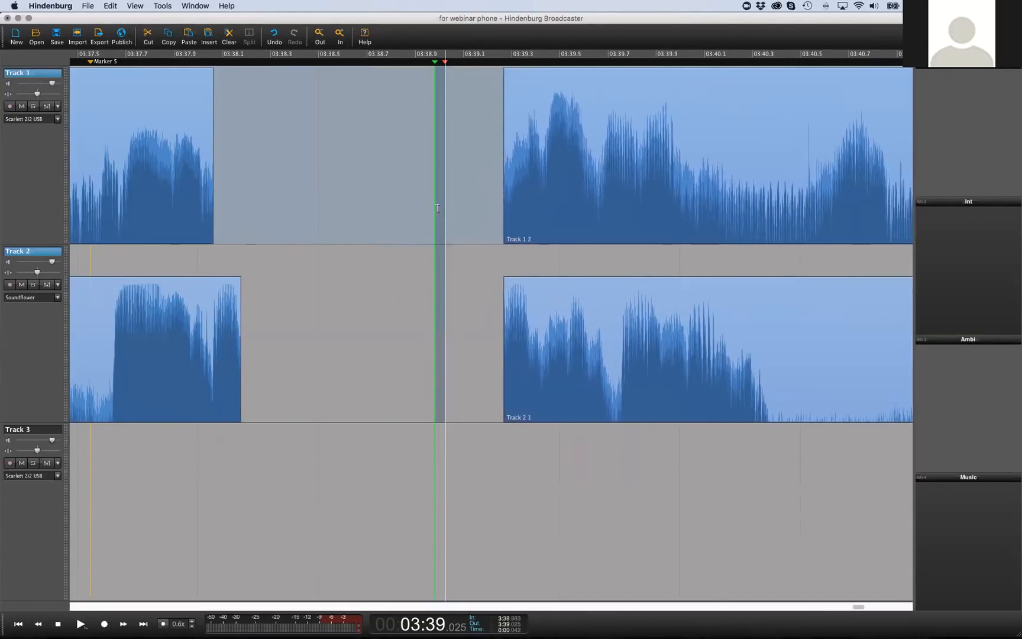
pyautogui.press('super+x')
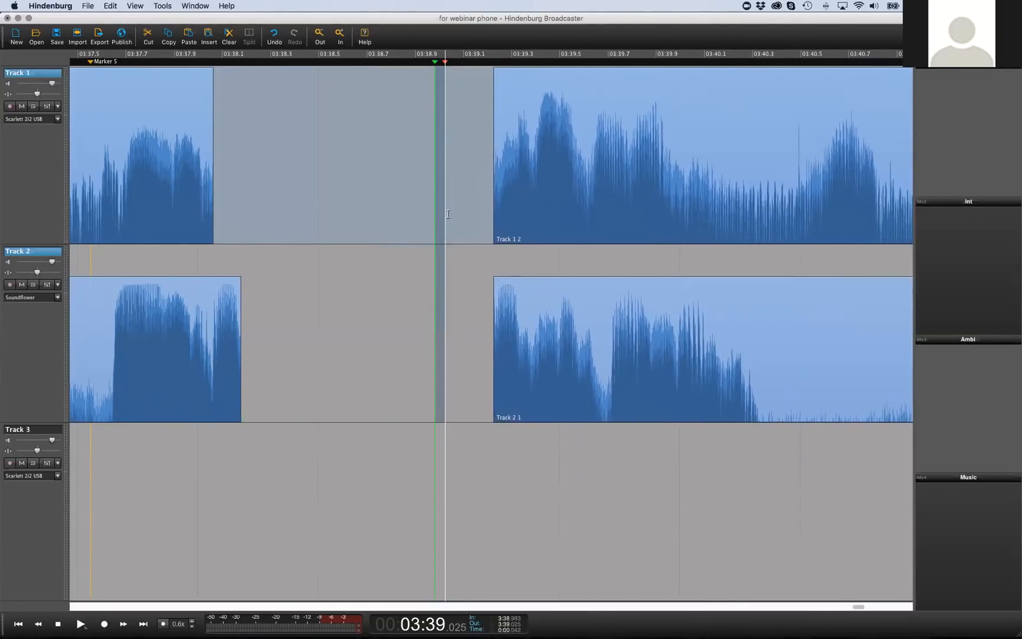
# Select the linked clips after the gap and nudge them later and earlier in small steps, leaving them slightly earlier
pyautogui.doubleClick(517, 162)
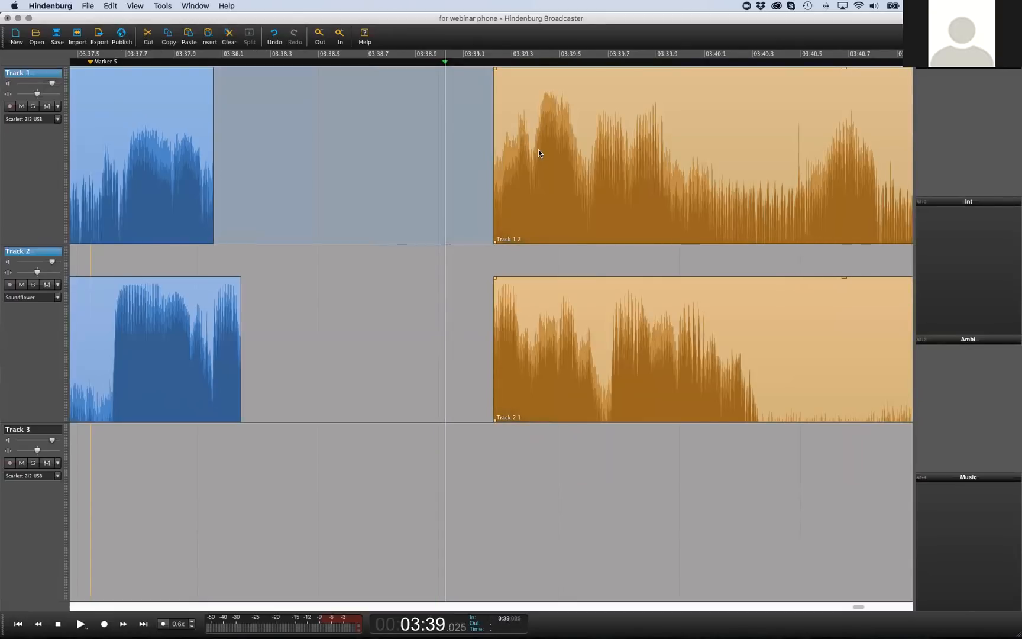
pyautogui.hotkey('alt', 'Right')
pyautogui.hotkey('alt', 'Right')
pyautogui.hotkey('alt', 'Right')
pyautogui.hotkey('alt', 'Right')
pyautogui.hotkey('alt', 'Right')
pyautogui.hotkey('alt', 'Left')
pyautogui.hotkey('alt', 'Left')
pyautogui.hotkey('alt', 'Left')
pyautogui.hotkey('alt', 'Left')
pyautogui.hotkey('alt', 'Left')
pyautogui.hotkey('alt', 'Left')
pyautogui.hotkey('alt', 'Left')
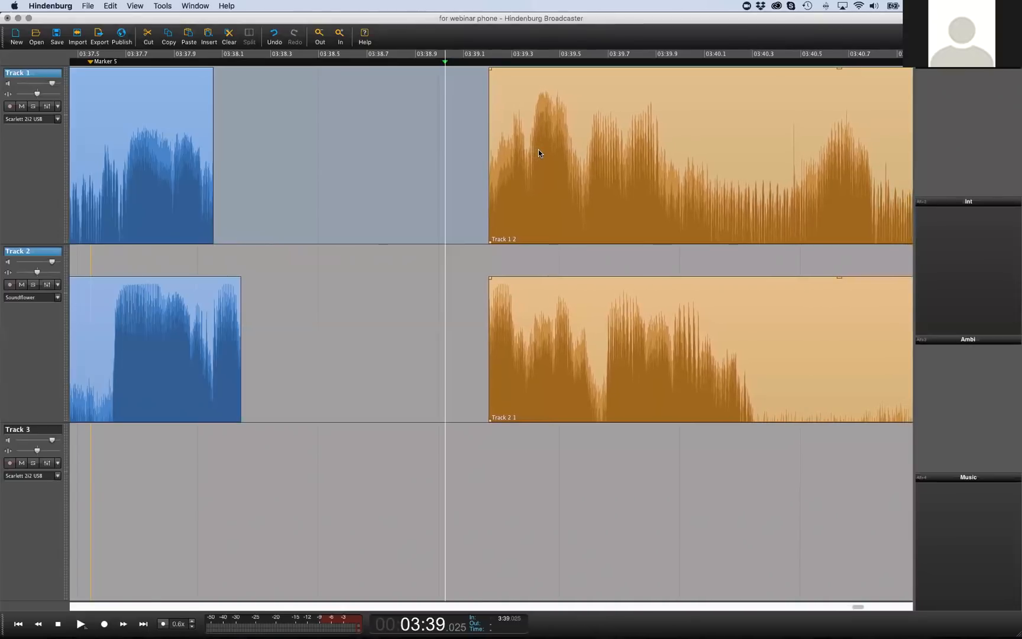
# Nudge the linked clips after the gap slightly later and extend the ends of both preceding clips to about 3:38.2
pyautogui.hotkey('alt', 'Right')
pyautogui.hotkey('alt', 'Left')
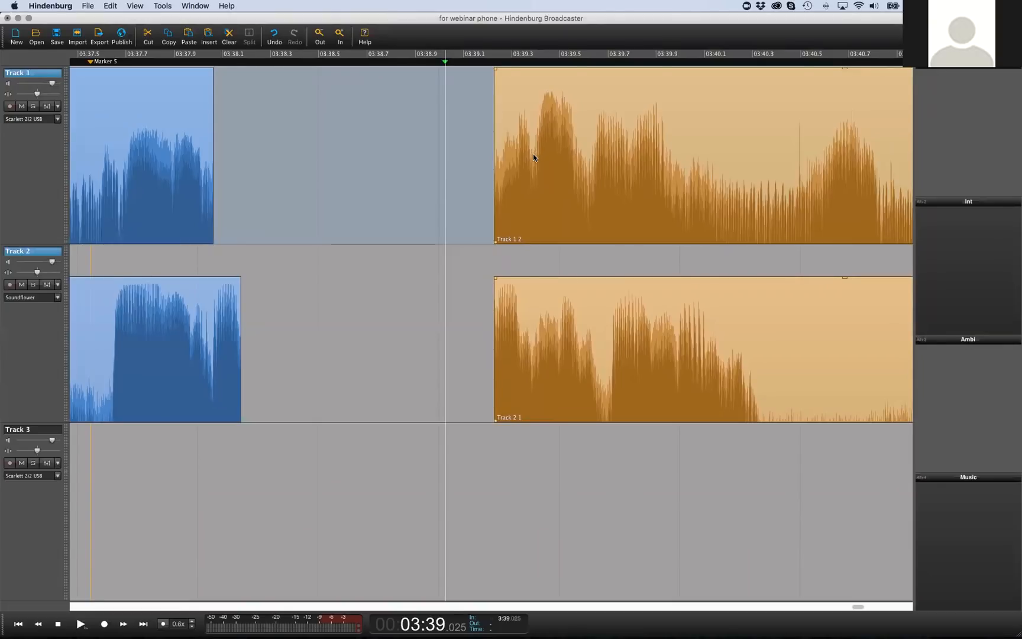
pyautogui.moveTo(213, 197); pyautogui.dragTo(248, 202)
pyautogui.moveTo(241, 288); pyautogui.dragTo(246, 286)
# Shift the linked clips after the gap later so that they start at about 3:39.53
pyautogui.click(388, 214)
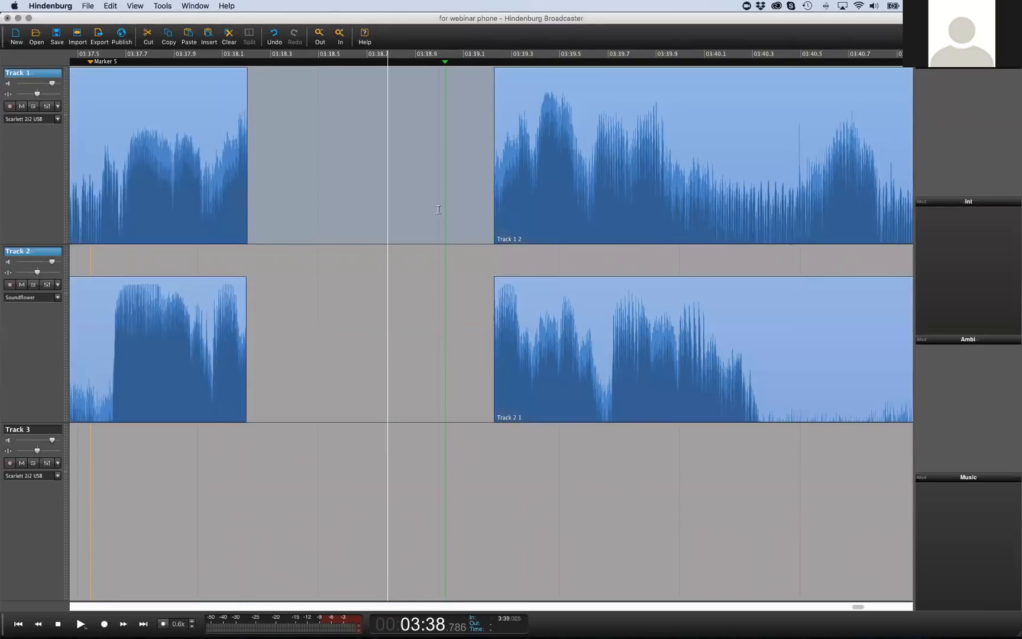
pyautogui.click(325, 203)
pyautogui.click(520, 166)
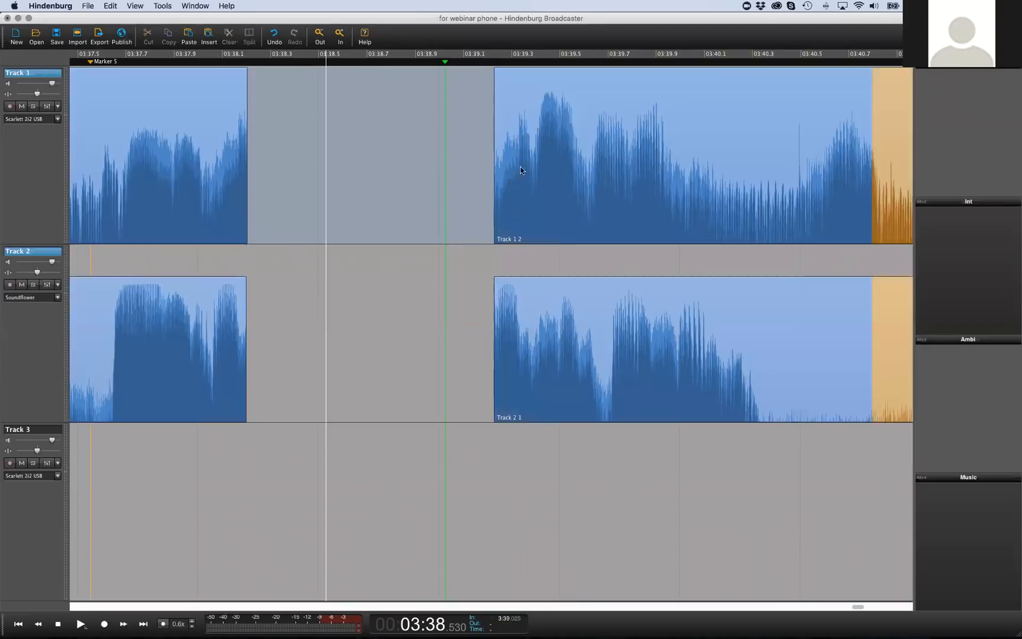
pyautogui.moveTo(606, 167); pyautogui.dragTo(679, 167)
# Snap the start of the linked clips after the gap to a playhead position of 3:39.140, and nudge them earlier to 3:38.965
pyautogui.click(473, 214)
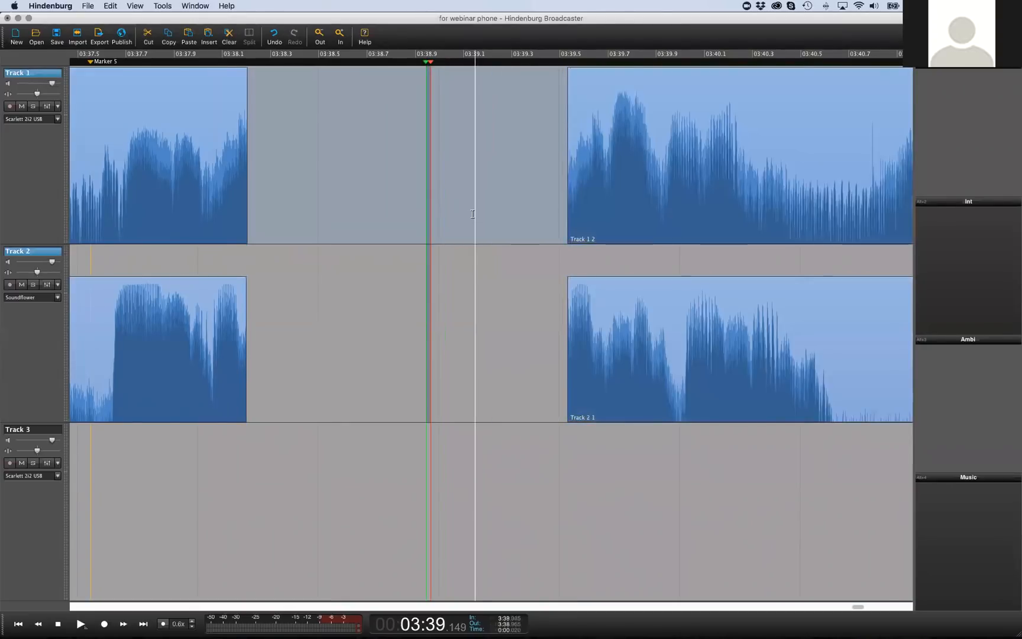
pyautogui.click(659, 174)
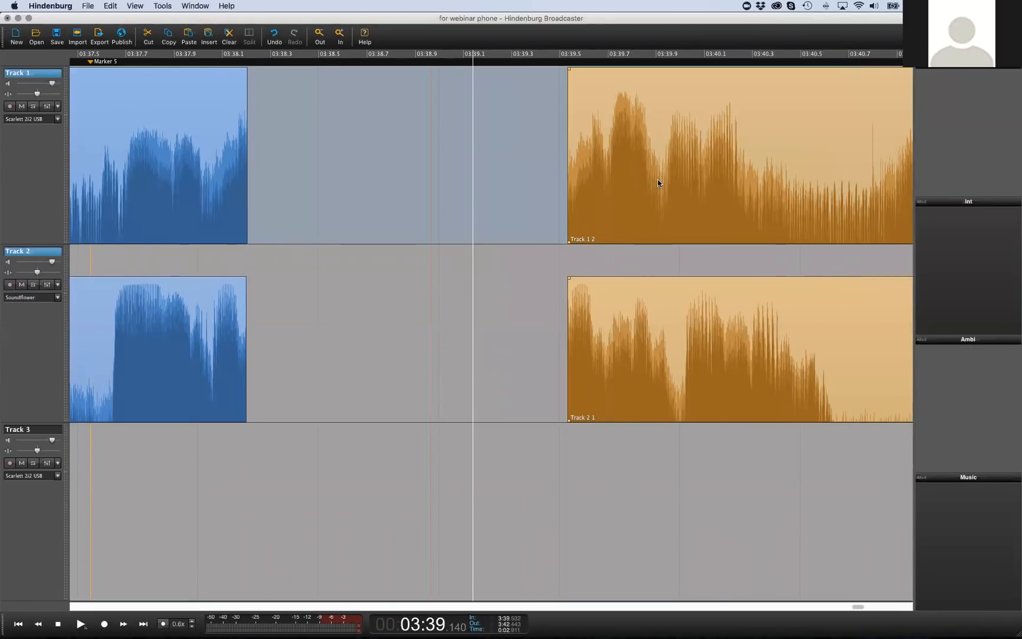
pyautogui.press('super+Left')
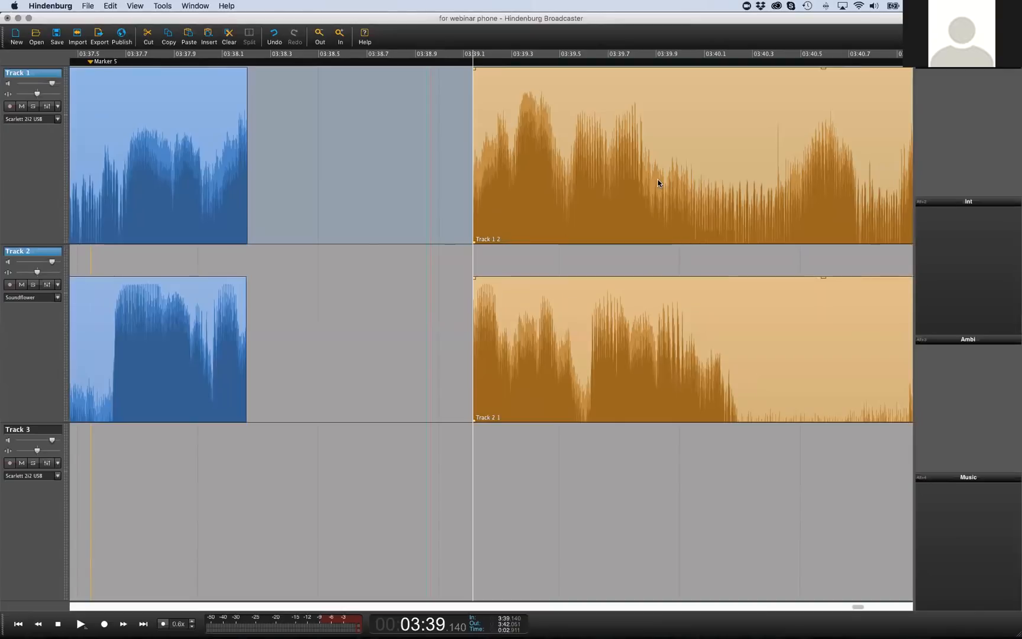
pyautogui.hotkey('alt', 'Left')
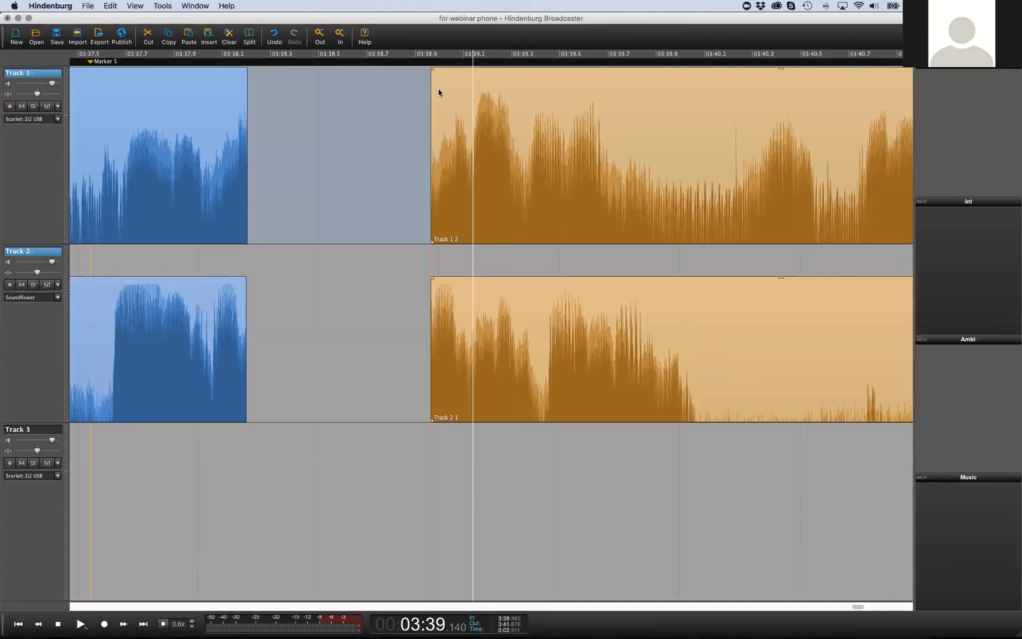
# Try moving the selected clips on Tracks 1 and 2 back and forth between the preceding clips' end and the playhead
pyautogui.hotkey('alt', 'Left')
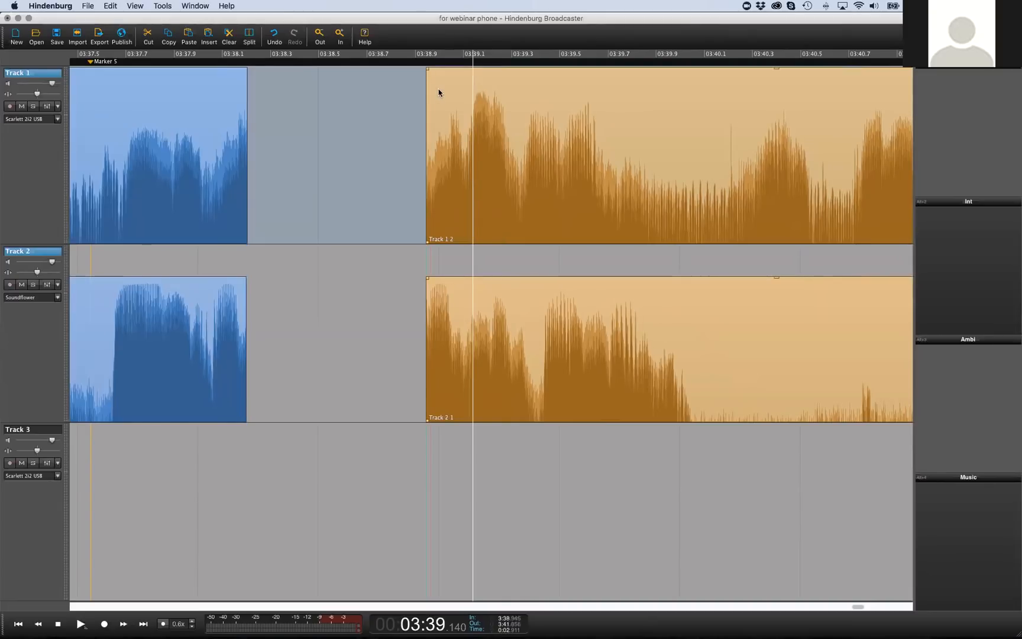
pyautogui.hotkey('alt', 'Left')
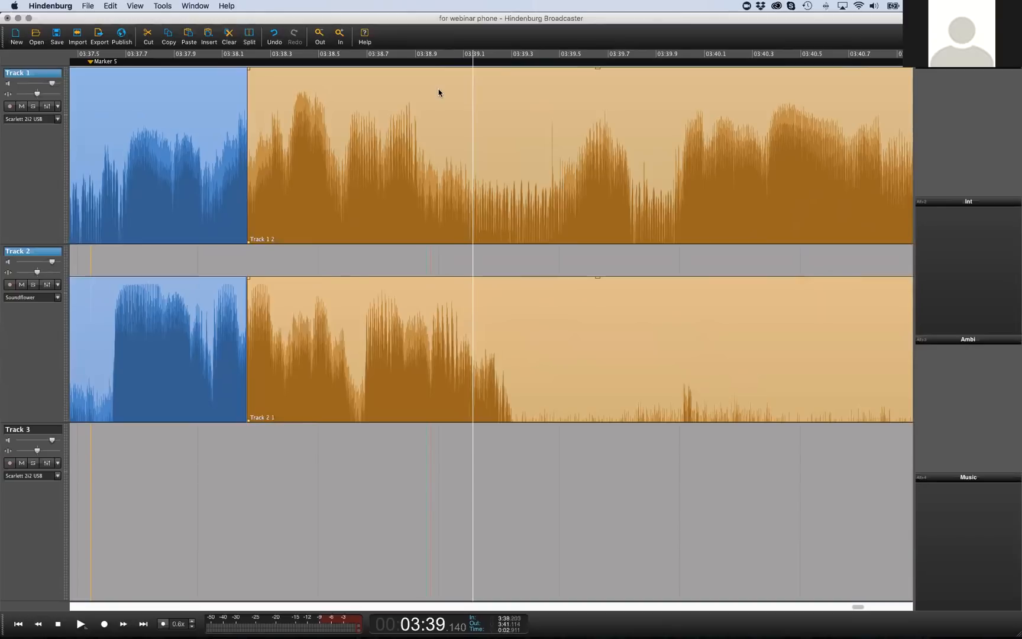
pyautogui.hotkey('alt', 'Right')
pyautogui.hotkey('alt', 'Right')
pyautogui.hotkey('alt', 'Right')
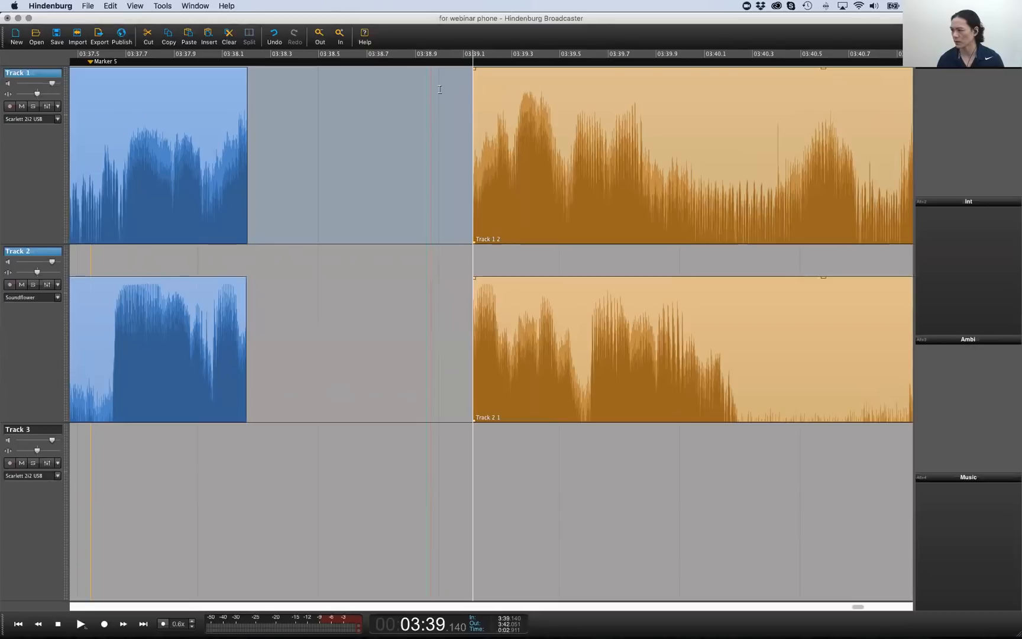
pyautogui.press('BackSpace')
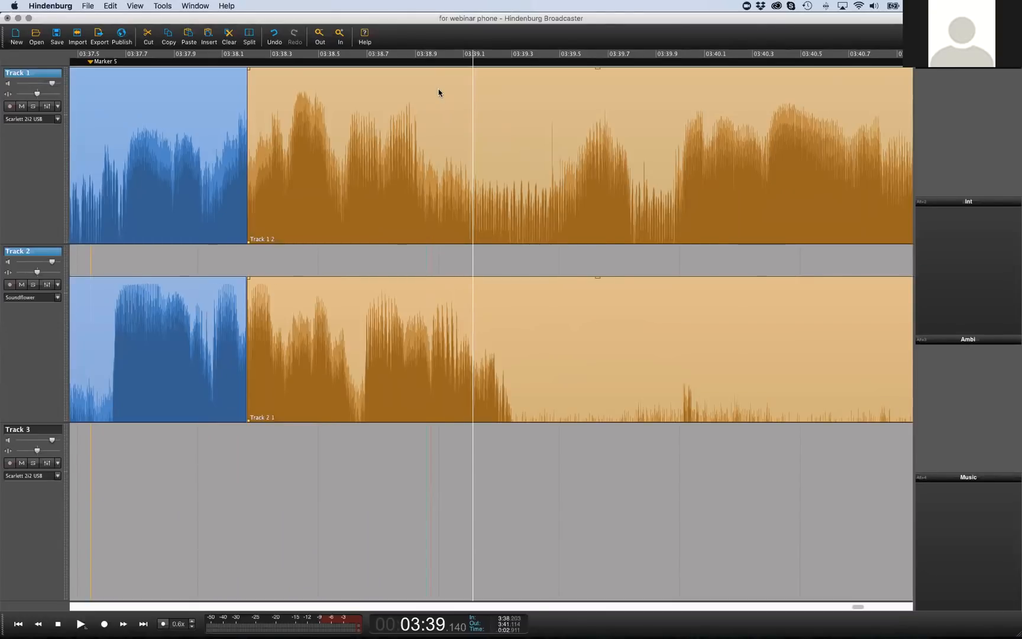
# Shift the selected clips on Tracks 1 and 2 so they start at the playhead at 3:39.140, and deselect them
pyautogui.press('super+Right')
pyautogui.press('super+Right')
pyautogui.press('super+Right')
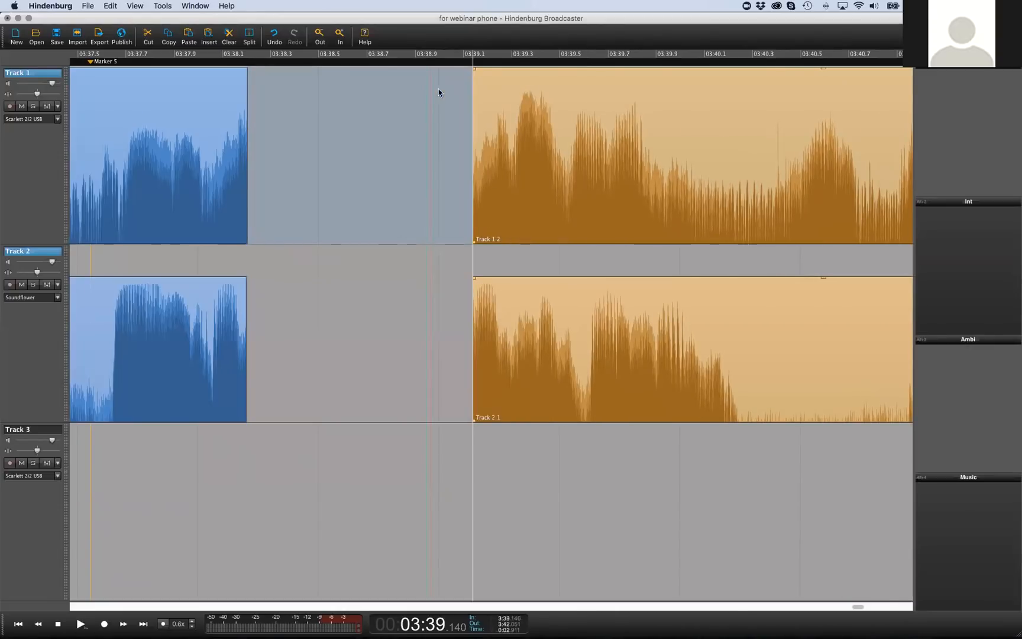
pyautogui.click(429, 108)
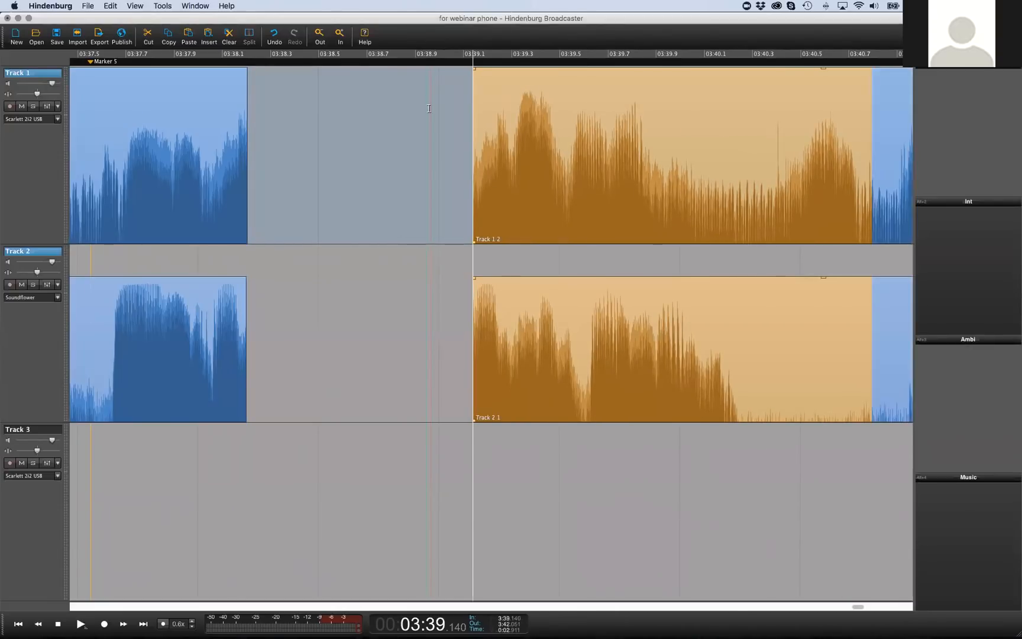
# Examine the layout of the clips and gaps around Marker 5 on Tracks 1 and 2
pyautogui.press('Down')
pyautogui.press('Down')
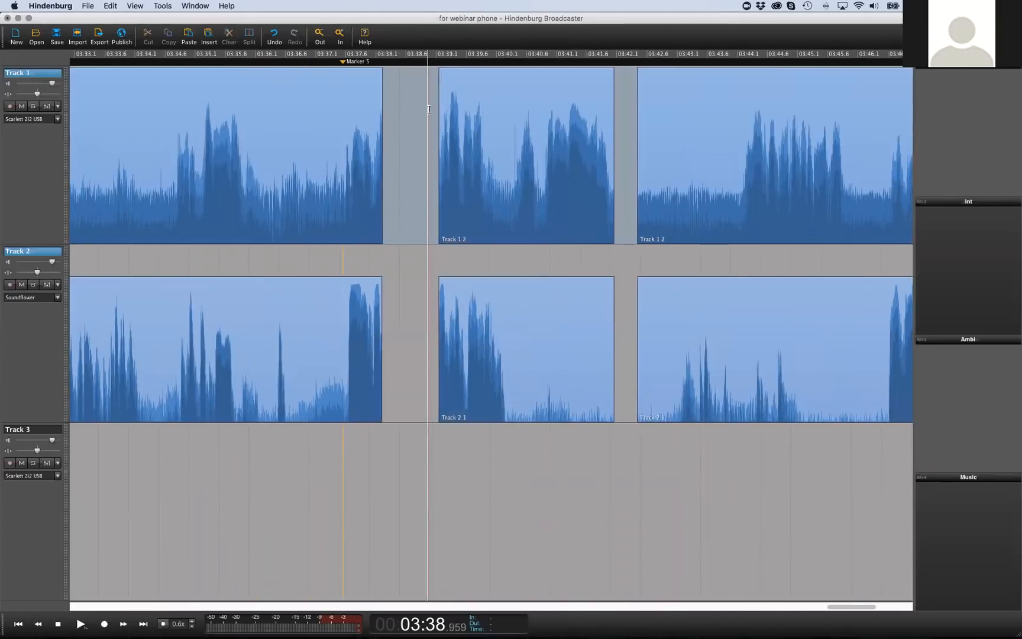
pyautogui.press('Down')
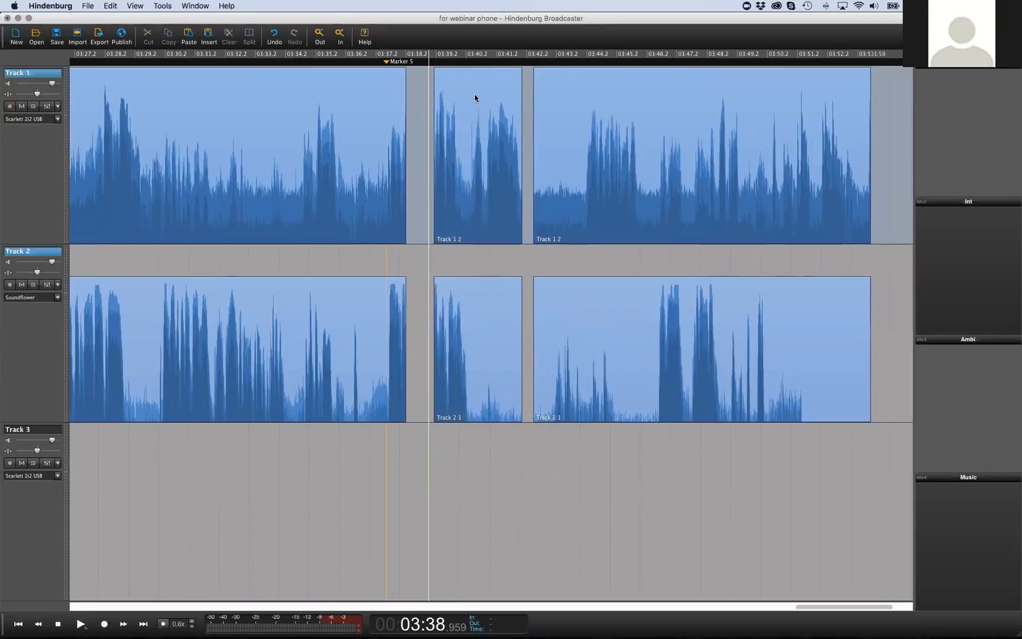
pyautogui.press('Down')
pyautogui.press('Down')
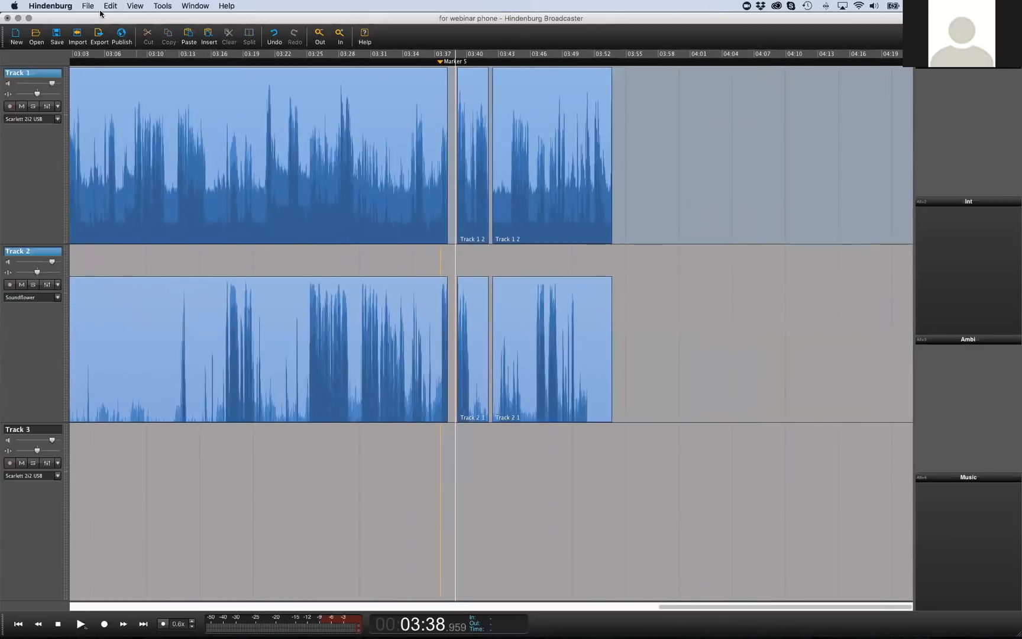
pyautogui.press('Down')
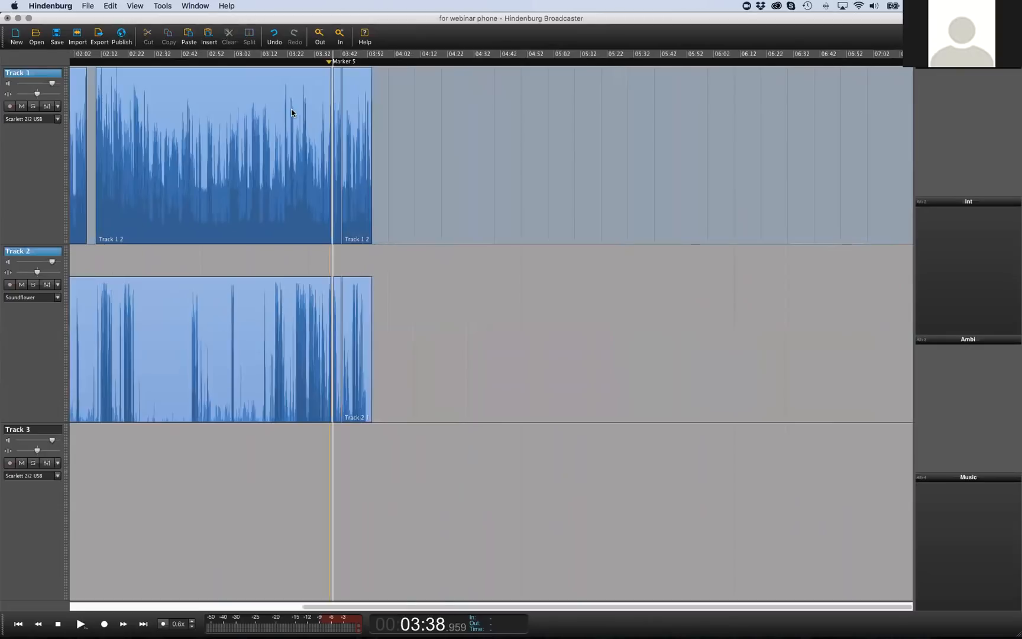
pyautogui.press('Up')
pyautogui.press('Up')
pyautogui.press('Up')
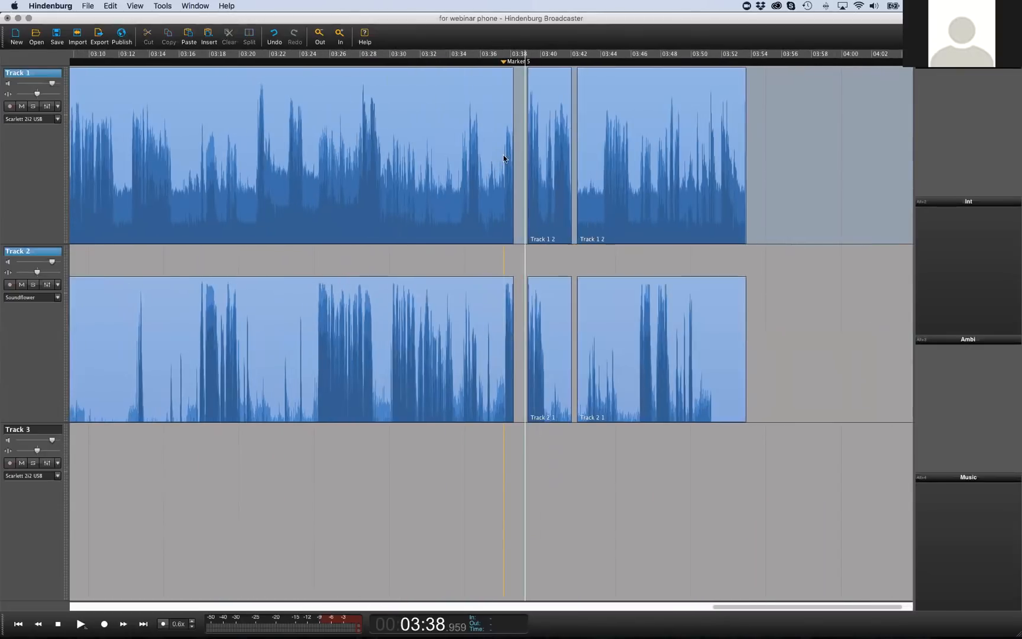
# Check the gaps on either side of the short clip after Marker 5, leaving the playhead in the gap before it
pyautogui.click(521, 158)
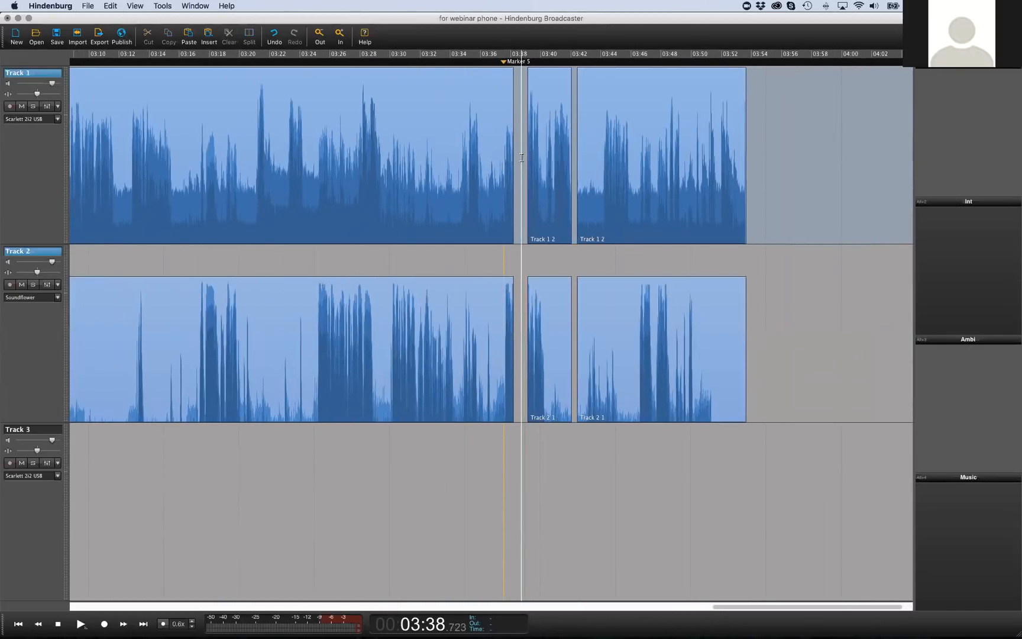
pyautogui.doubleClick(574, 175)
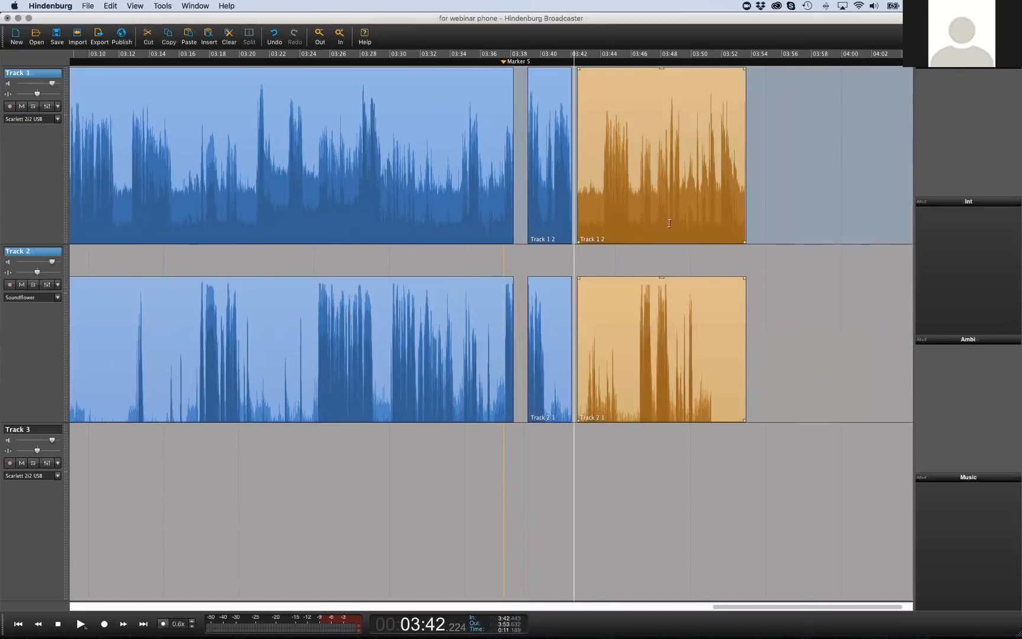
pyautogui.click(663, 208)
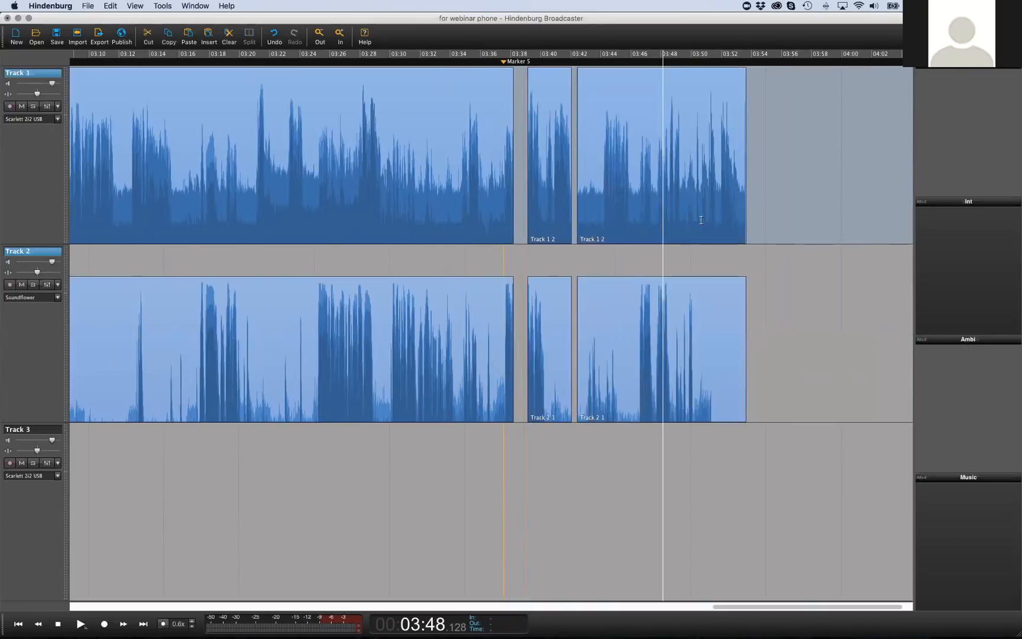
pyautogui.click(575, 230)
pyautogui.click(516, 230)
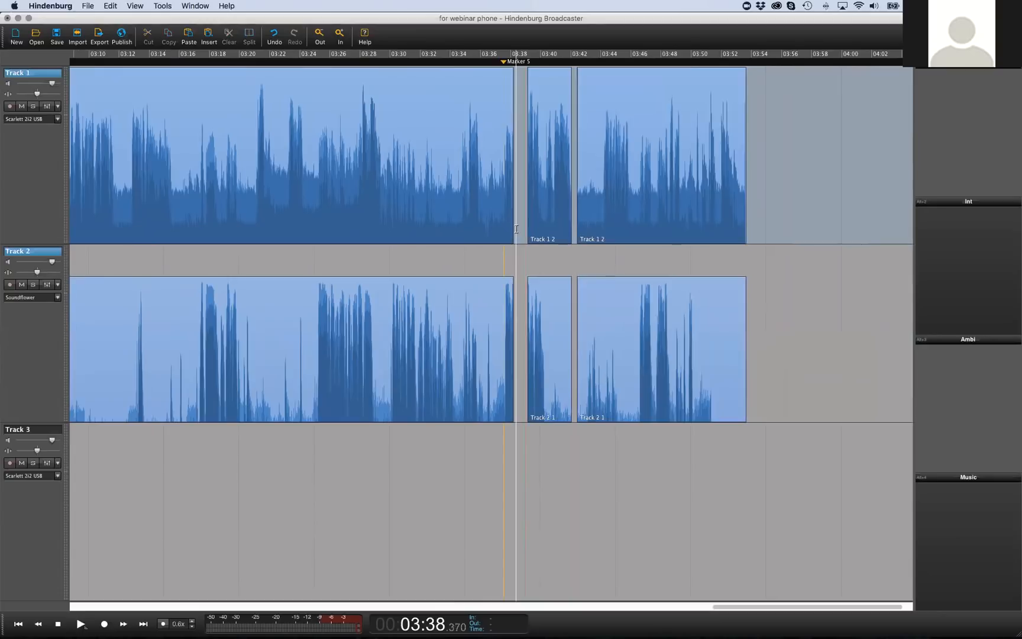
pyautogui.press('Up')
pyautogui.press('Up')
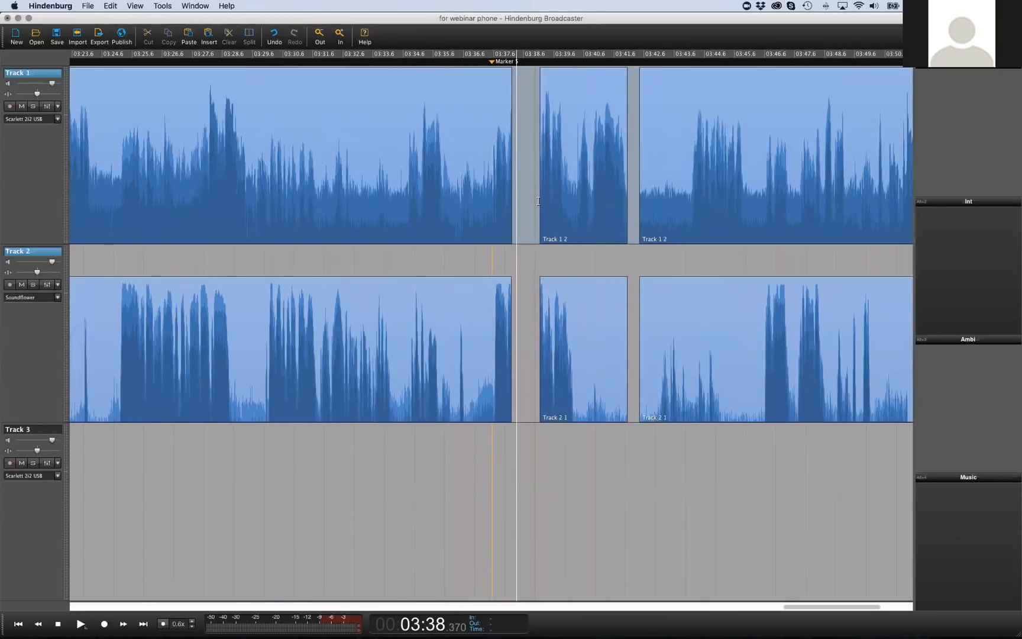
# Select the short Track 1 clip after Marker 5 and step through clip edges to the last clip and back to the long clip's end
pyautogui.click(541, 201)
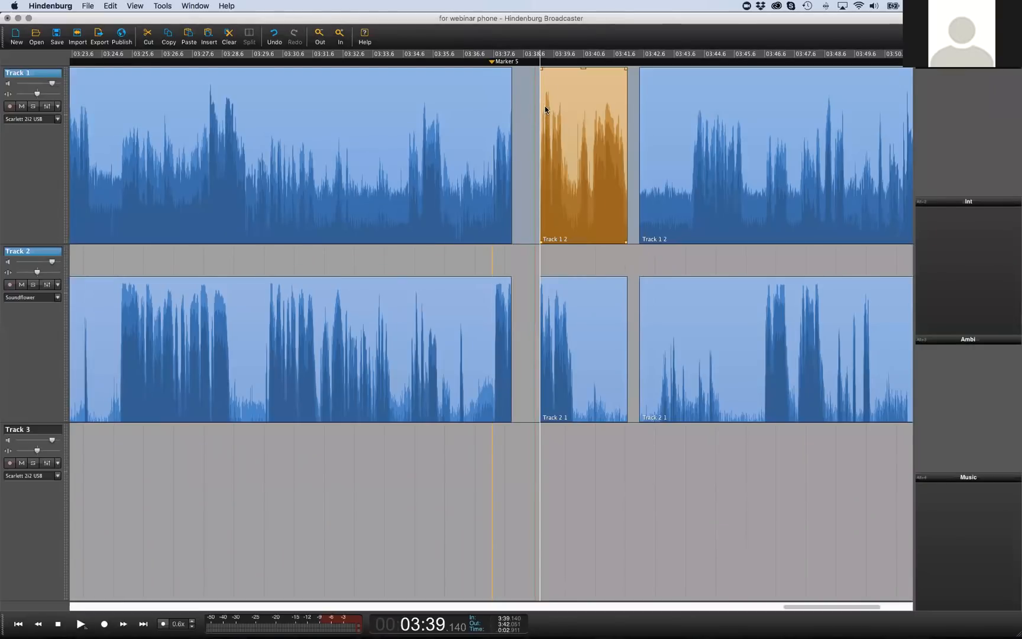
pyautogui.press('Tab')
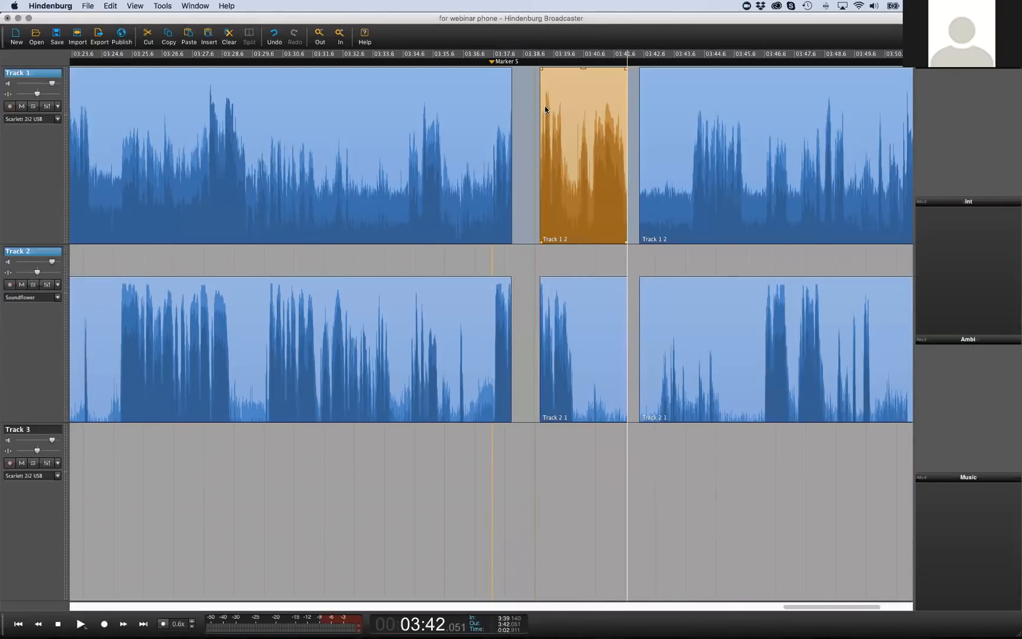
pyautogui.press('Tab')
pyautogui.press('Tab')
pyautogui.hotkey('shift', 'Tab')
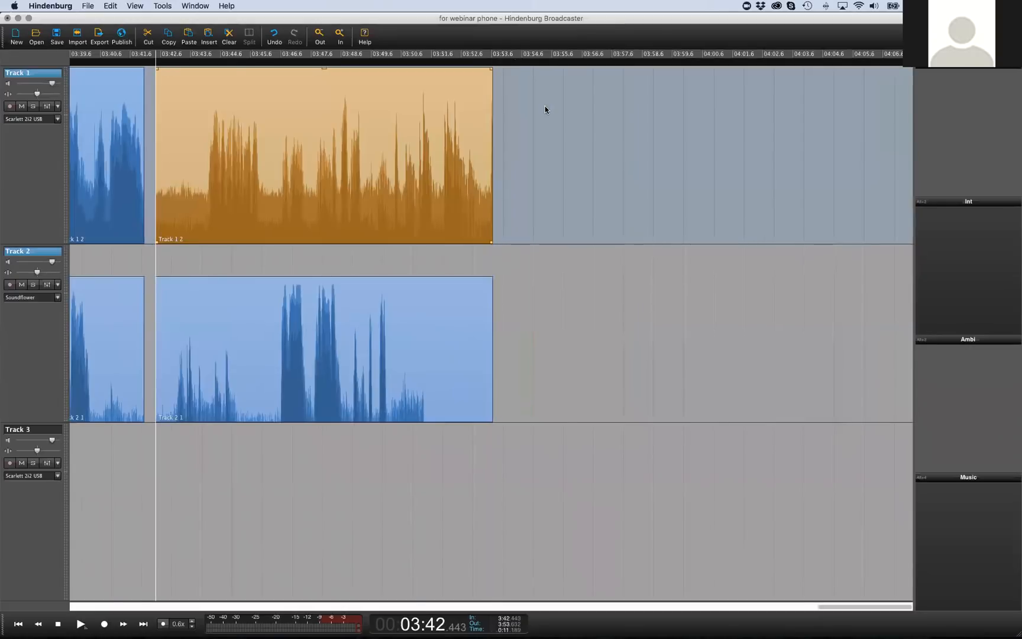
pyautogui.hotkey('shift', 'Tab')
pyautogui.hotkey('shift', 'Tab')
pyautogui.hotkey('shift', 'Tab')
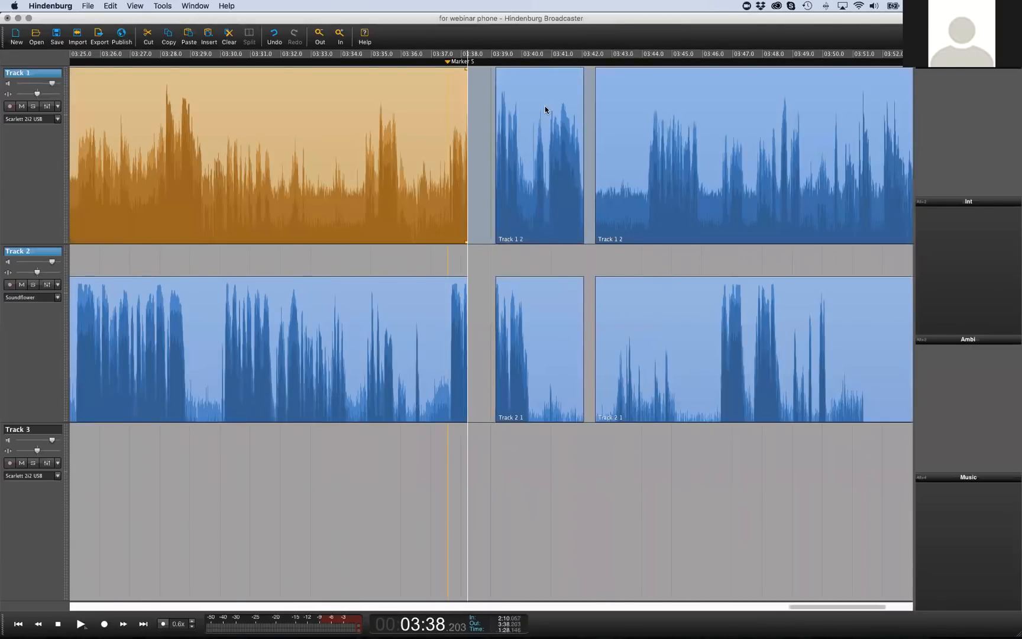
# Step the playhead forward past the short Track 1 clip and back to that clip's start at 3:39.140
pyautogui.press('Tab')
pyautogui.press('Tab')
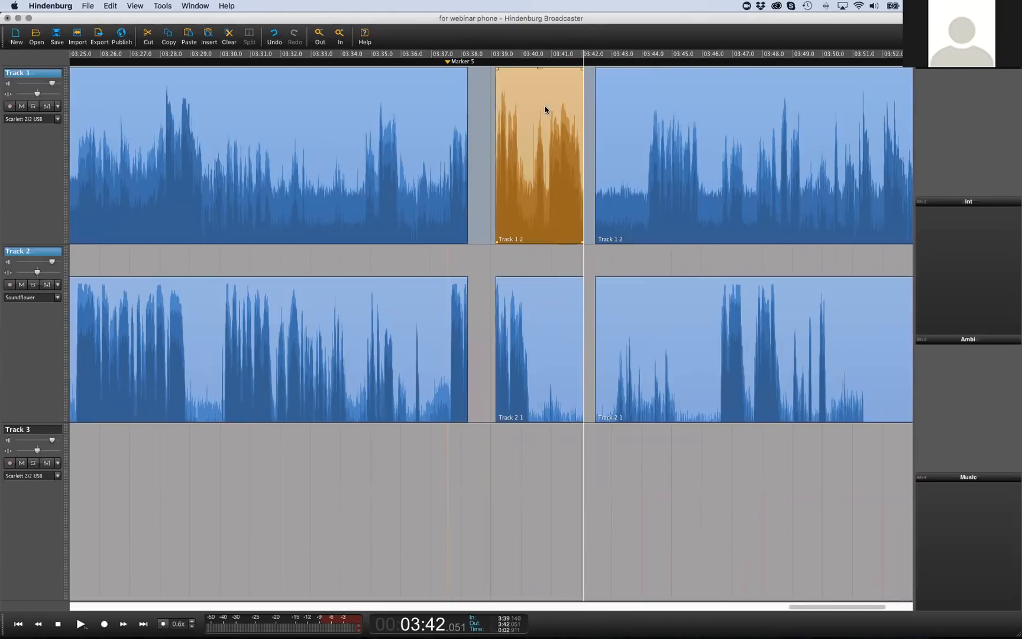
pyautogui.press('Tab')
pyautogui.hotkey('shift', 'Tab')
pyautogui.hotkey('shift', 'Tab')
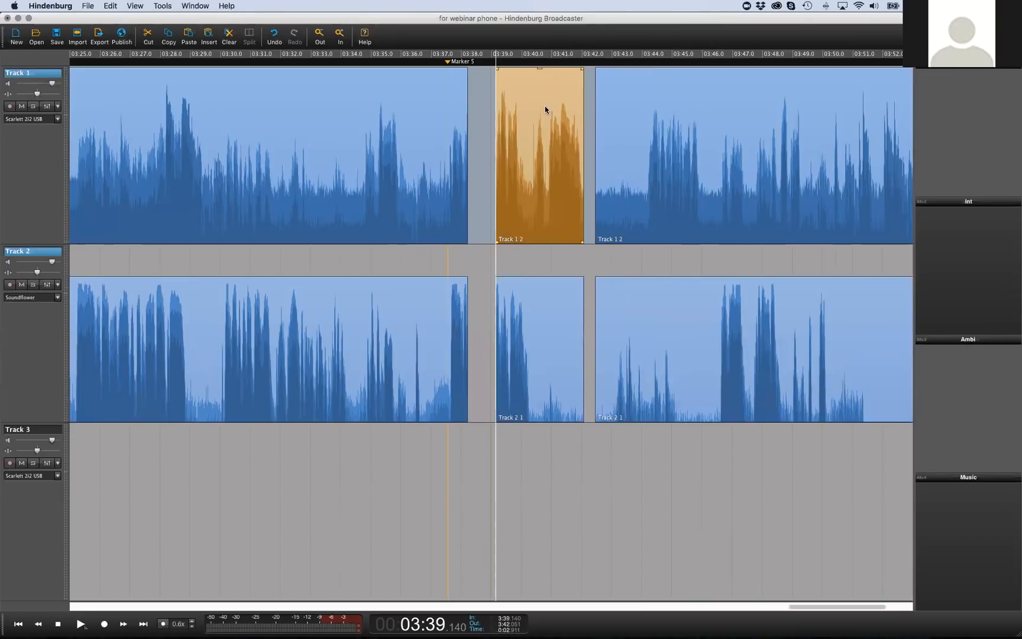
# Jump the playhead to the start of the first clip at 1:04.281 and on to the session's beginning at 0:00
pyautogui.press('Left')
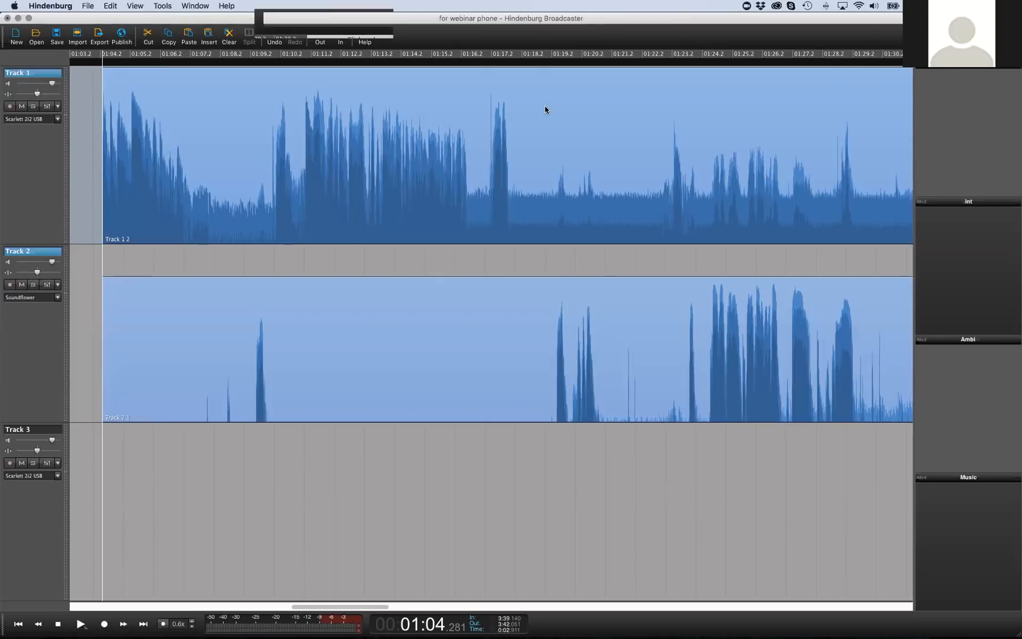
pyautogui.press('Home')
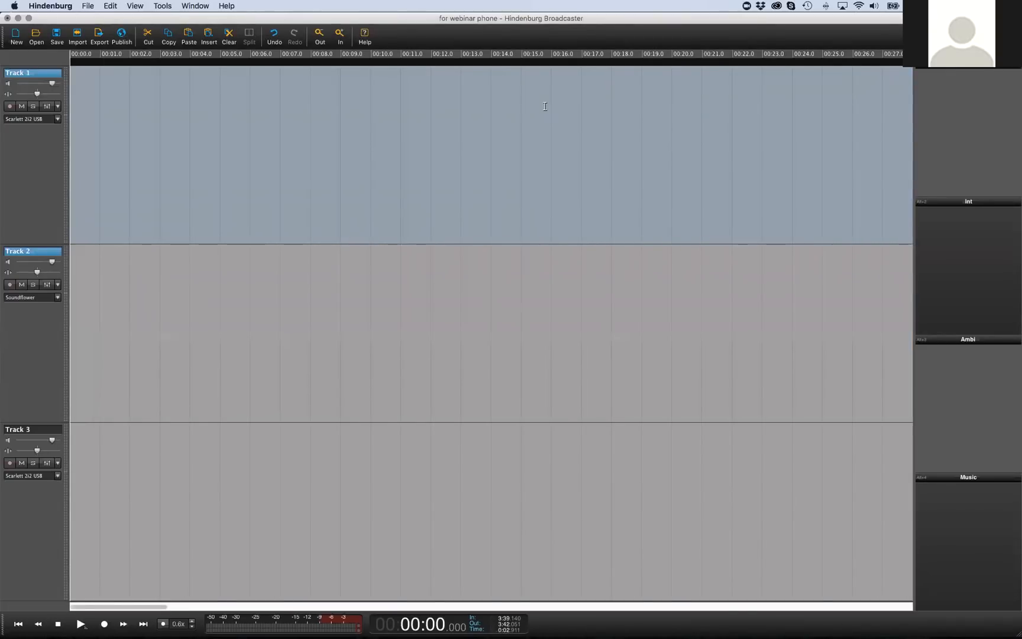
pyautogui.press('Down')
pyautogui.press('Down')
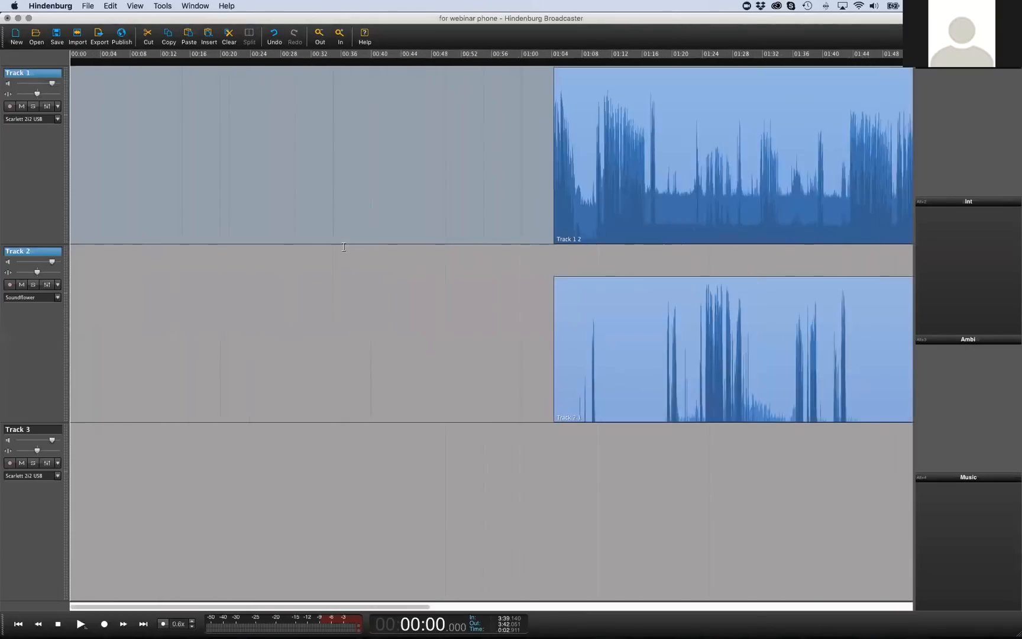
pyautogui.press('Down')
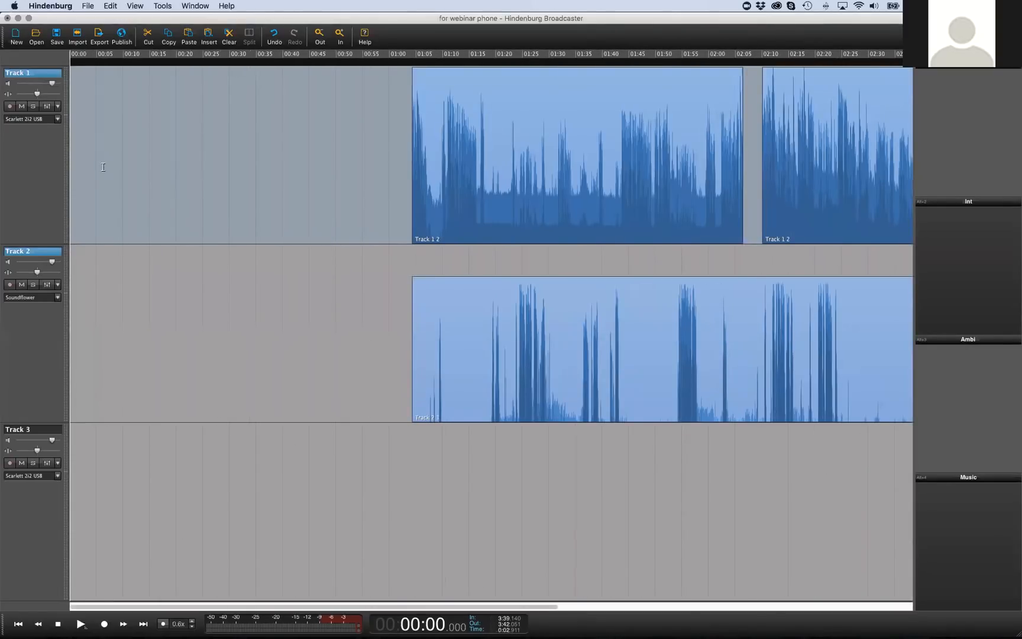
# Jump the playhead to the end of the last clip at 3:53.632
pyautogui.press('End')
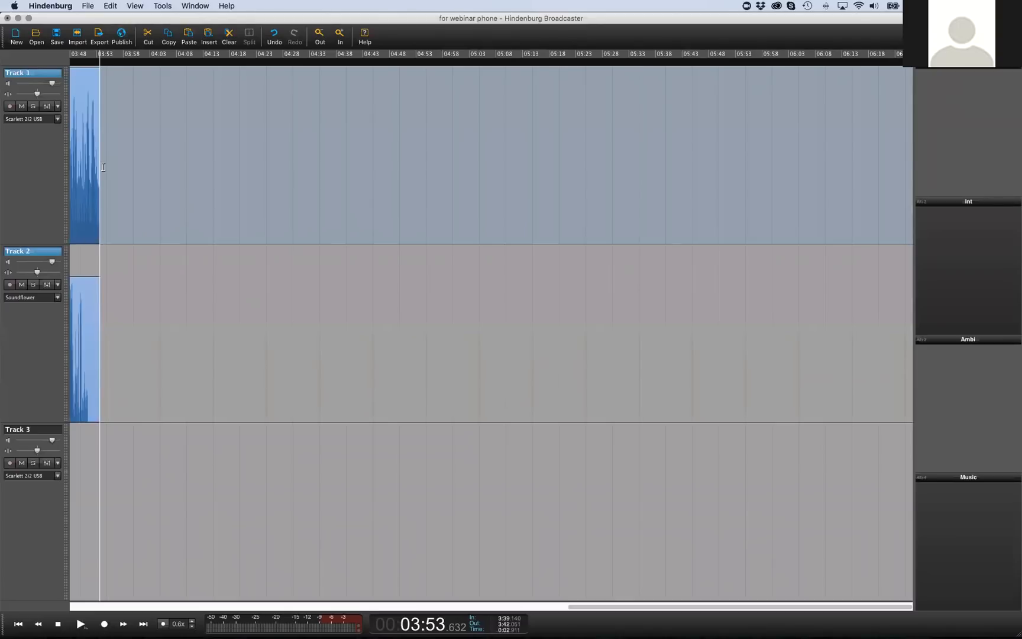
pyautogui.press('super+minus')
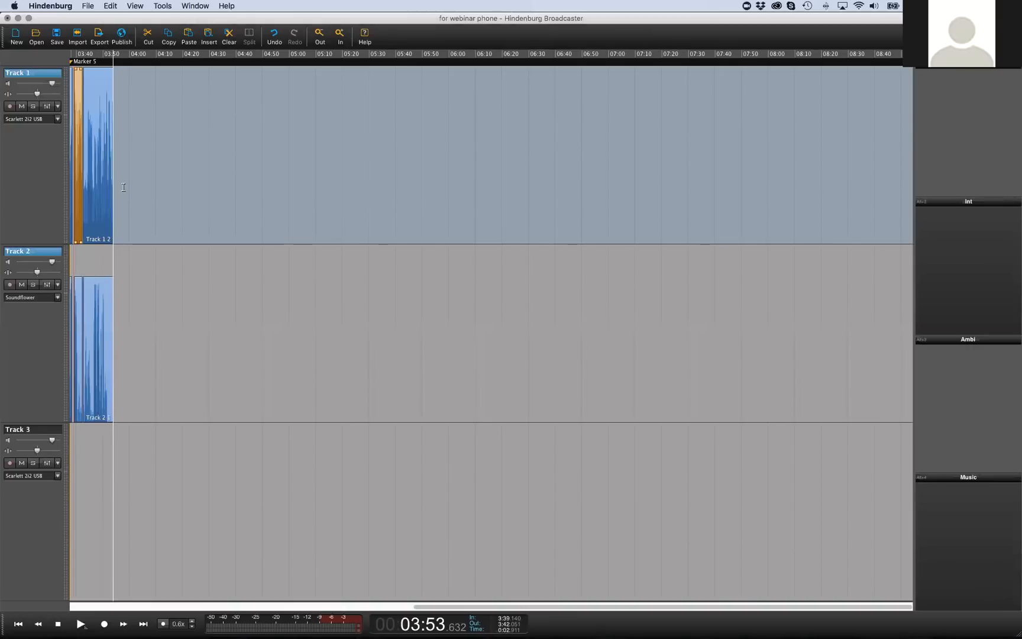
pyautogui.scroll(-4, 140, 188)
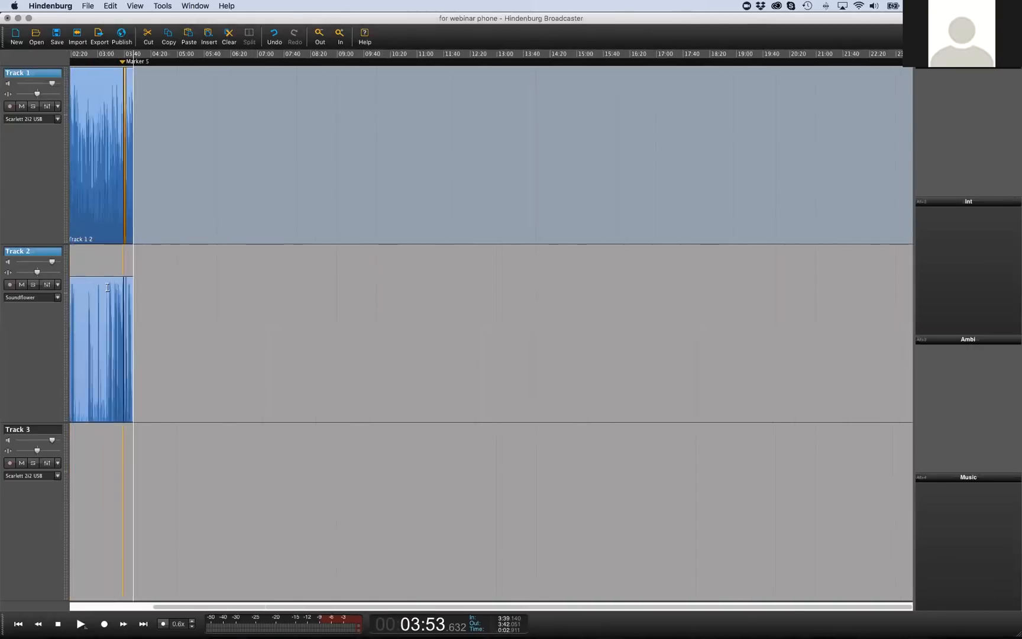
pyautogui.scroll(2, 90, 289)
pyautogui.scroll(2, 91, 287)
# Select the long linked clips before Marker 5 and the last linked clips on Tracks 1 and 2, ending with nothing selected
pyautogui.click(90, 287)
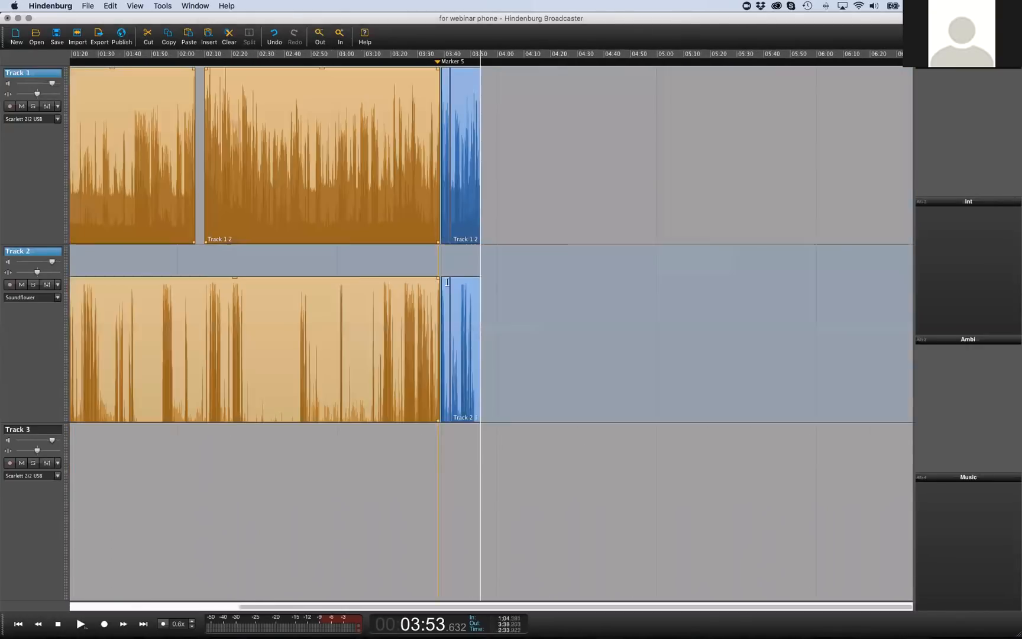
pyautogui.click(474, 290)
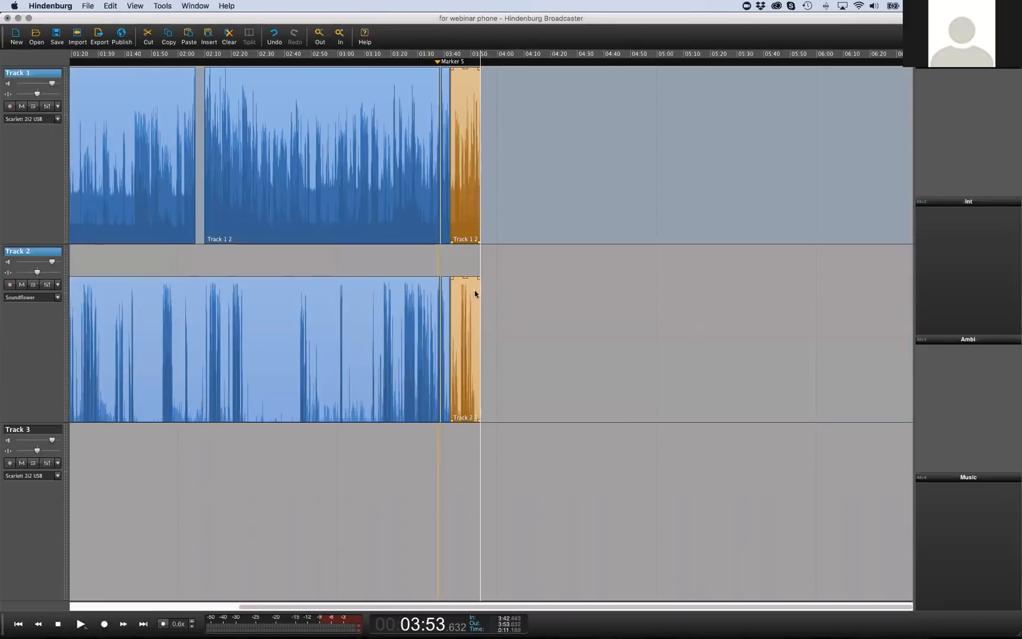
pyautogui.rightClick(468, 207)
pyautogui.click(537, 189)
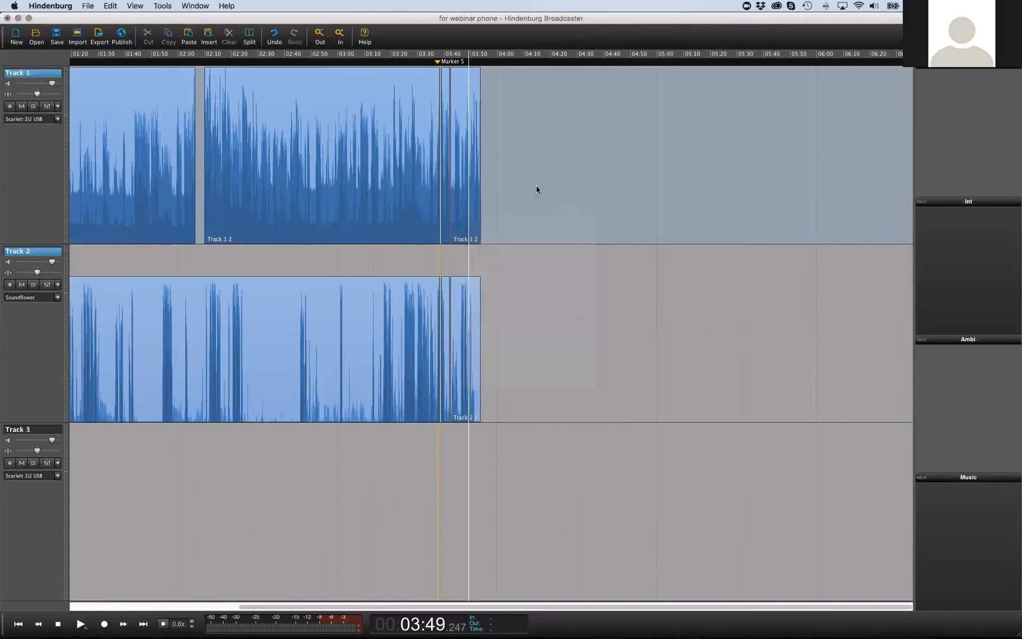
# Unlink Tracks 1 and 2 so their clips can be selected separately
pyautogui.rightClick(36, 77)
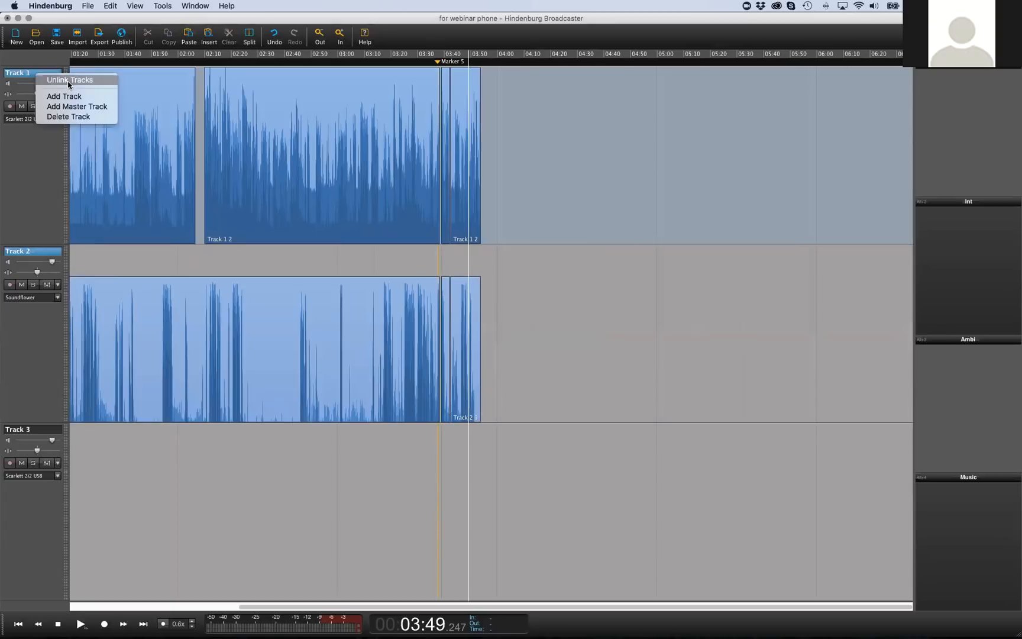
pyautogui.click(478, 168)
pyautogui.click(473, 186)
# Move only the last Track 2 clip along the timeline to start at about 4:40, and deselect all clips
pyautogui.moveTo(468, 306); pyautogui.dragTo(606, 309)
pyautogui.click(407, 178)
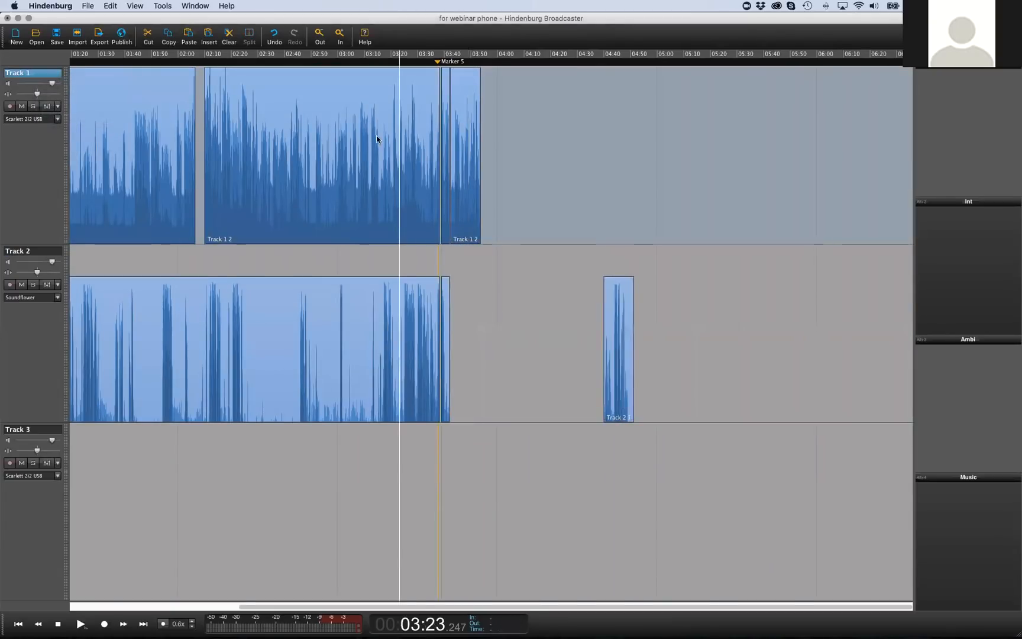
pyautogui.doubleClick(377, 136)
pyautogui.click(355, 220)
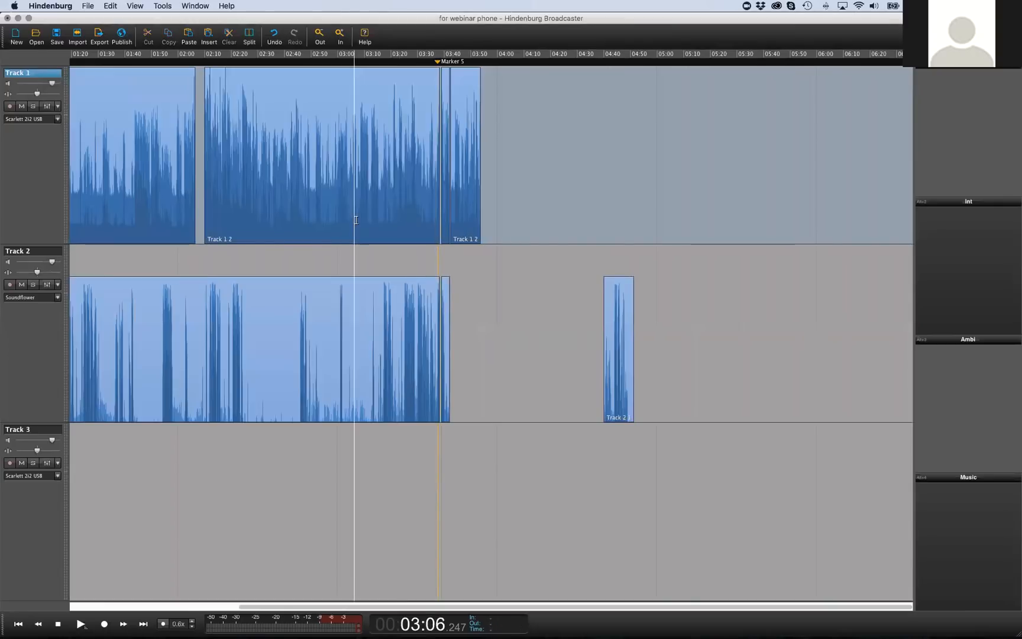
# Jump the playhead to the end of the last Track 1 clip at 3:53.632 and on to the session end at 4:51.232
pyautogui.press('End')
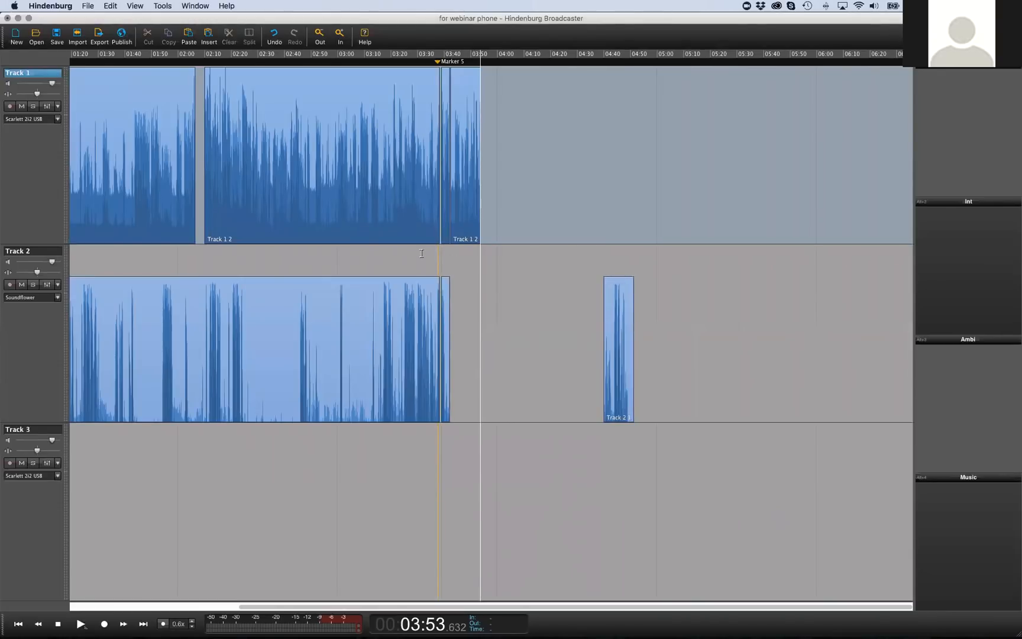
pyautogui.press('End')
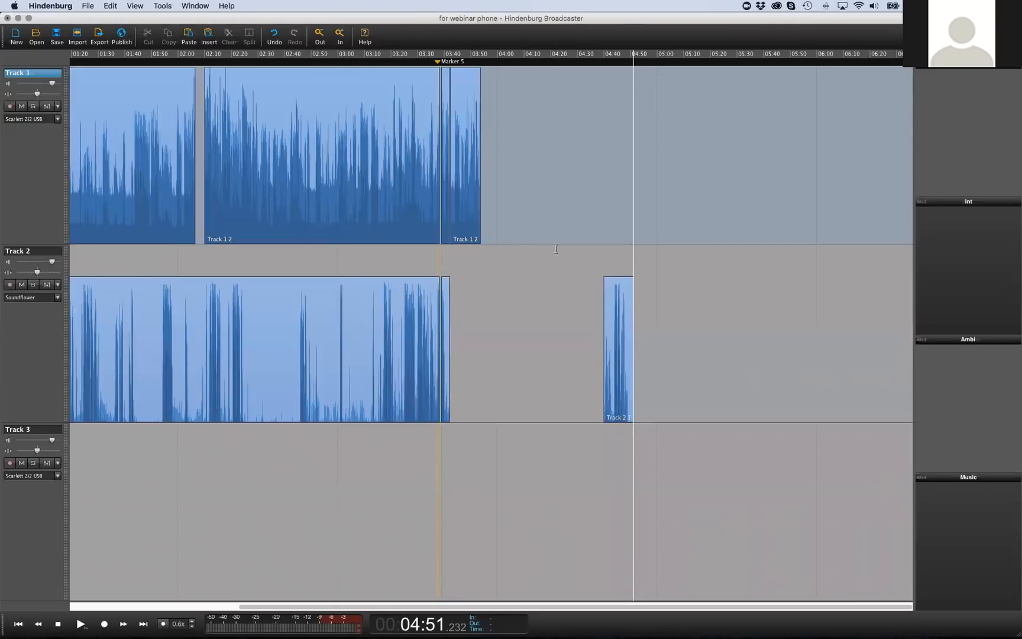
# Place the playhead on Track 1 at about 3:21, just before the speech peak in the long clip
pyautogui.click(455, 242)
pyautogui.scroll(2, 456, 243)
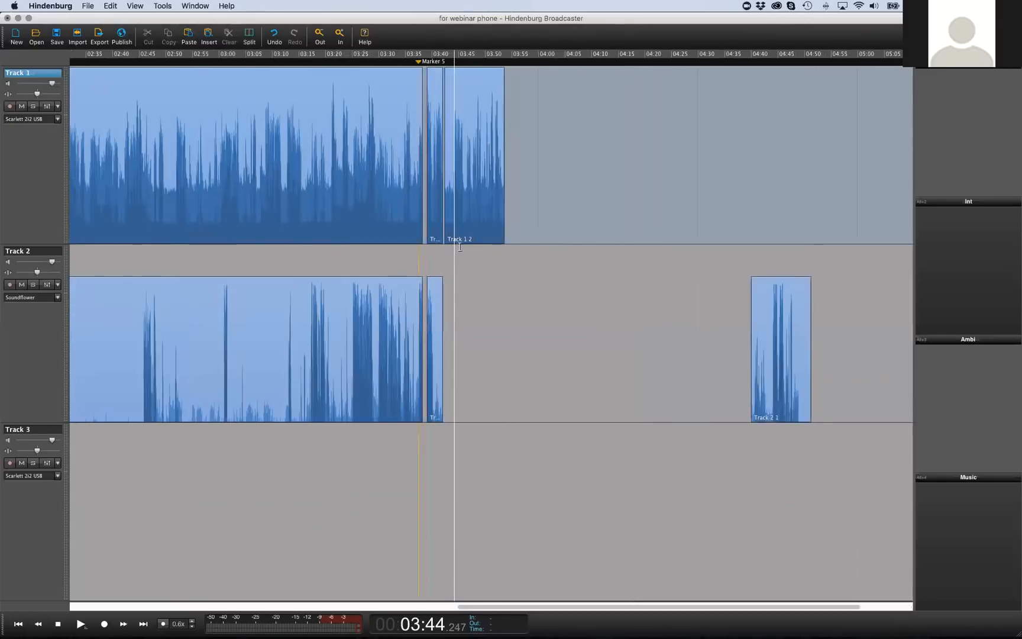
pyautogui.scroll(2, 460, 247)
pyautogui.scroll(2, 459, 247)
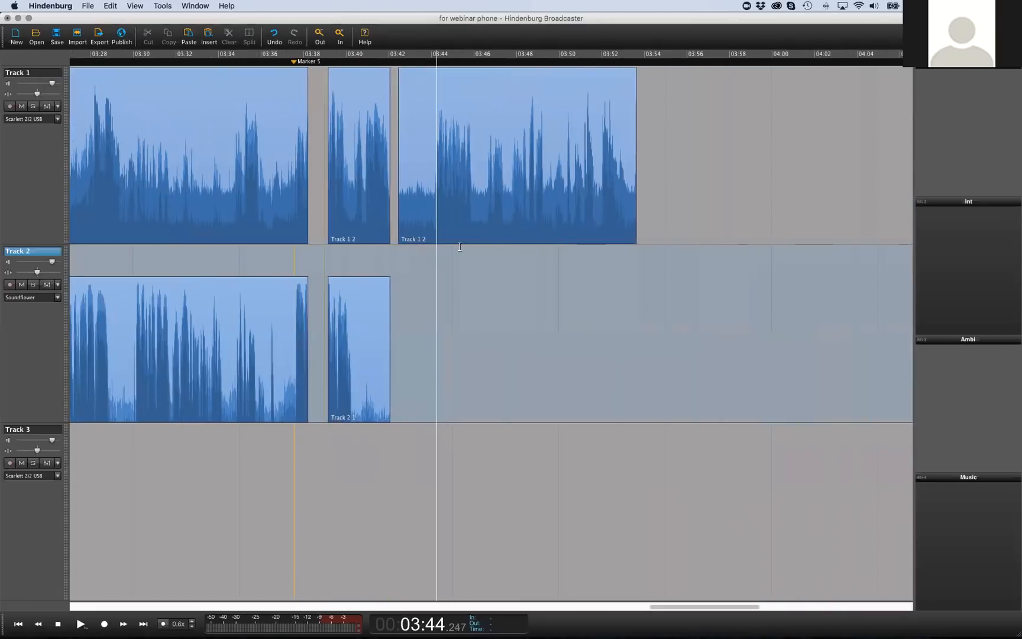
pyautogui.hscroll(-10, 264, 225)
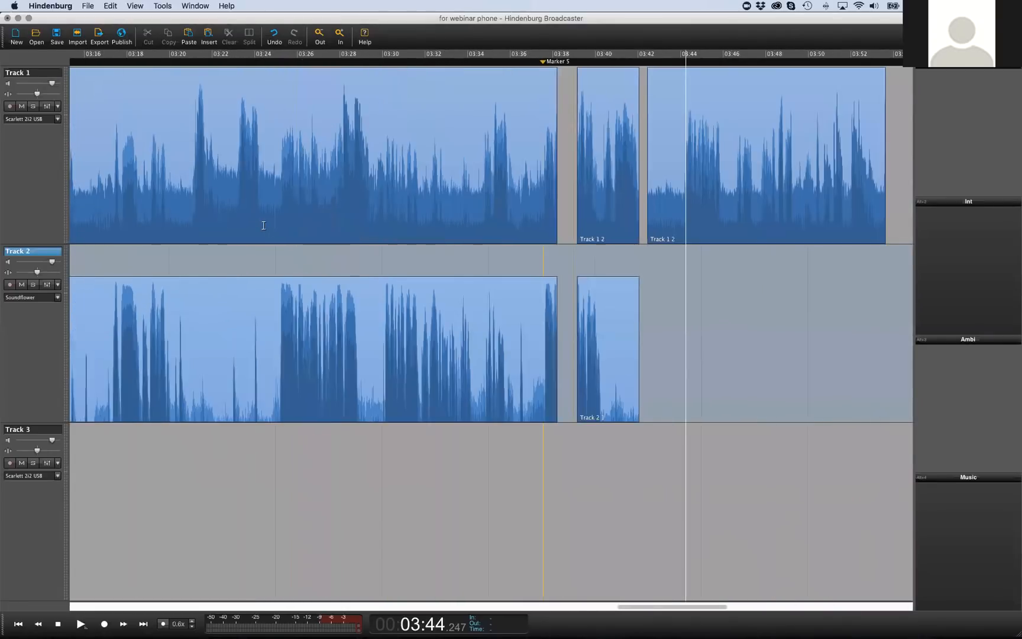
pyautogui.click(364, 229)
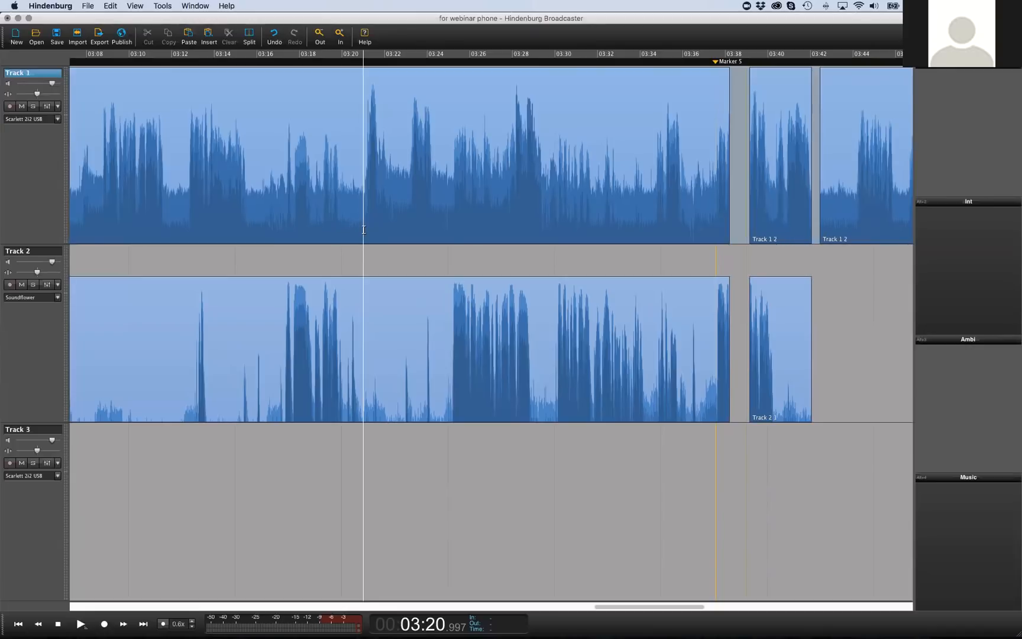
# Scrub the playhead back and forth over the start of the Track 1 speech peak, stopping at 3:21.000
pyautogui.press('space')
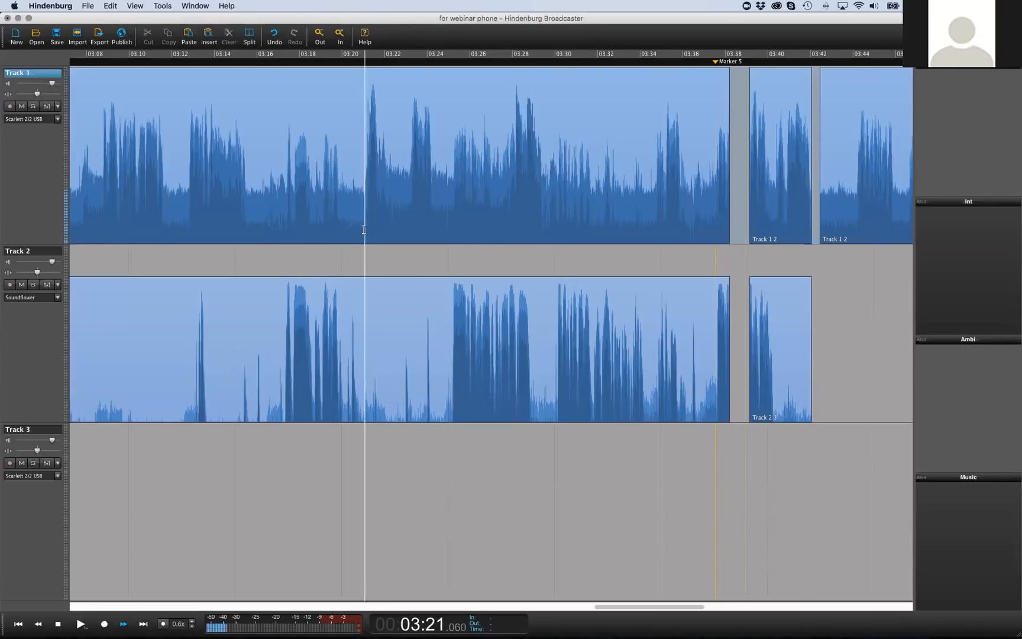
pyautogui.press('space')
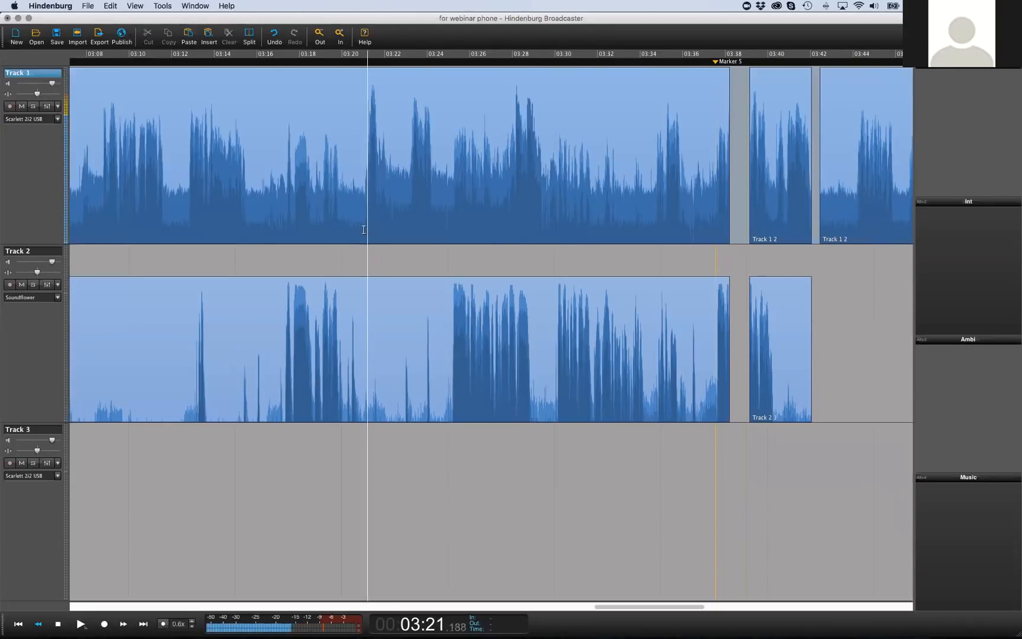
pyautogui.press('Right')
pyautogui.press('Left')
pyautogui.press('Right')
pyautogui.press('Left')
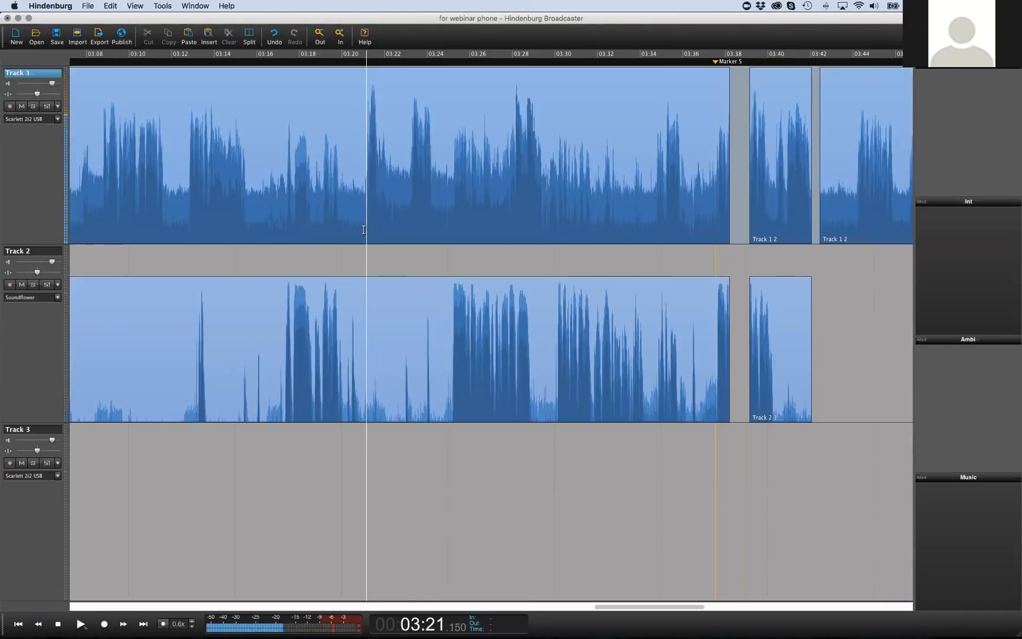
pyautogui.press('Right')
pyautogui.press('Left')
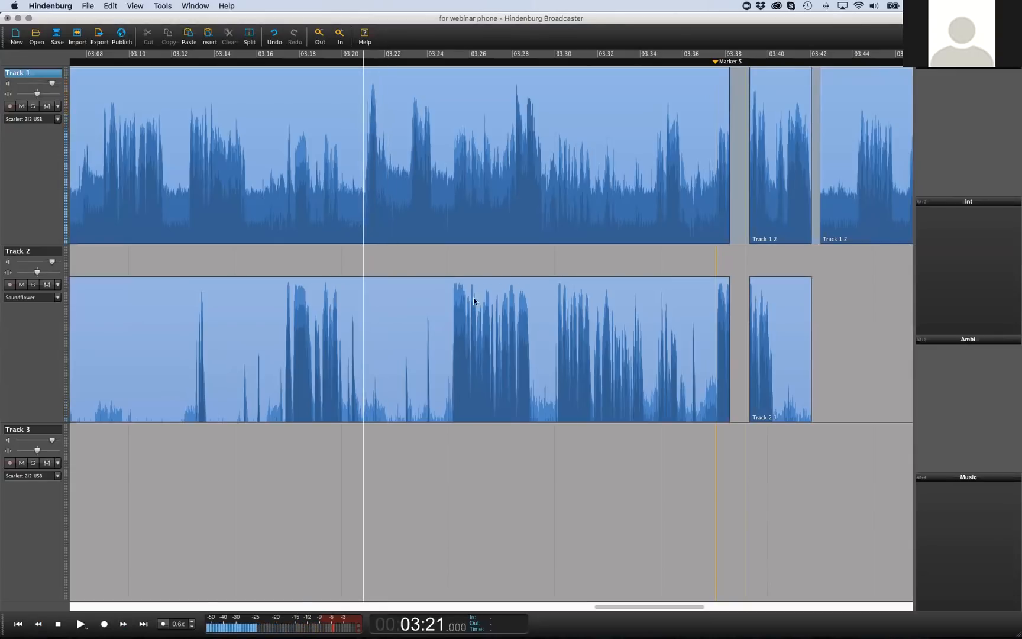
# Scrub around the start of the Track 2 phrase at about 3:25 and set the in point at 3:25.200
pyautogui.click(453, 270)
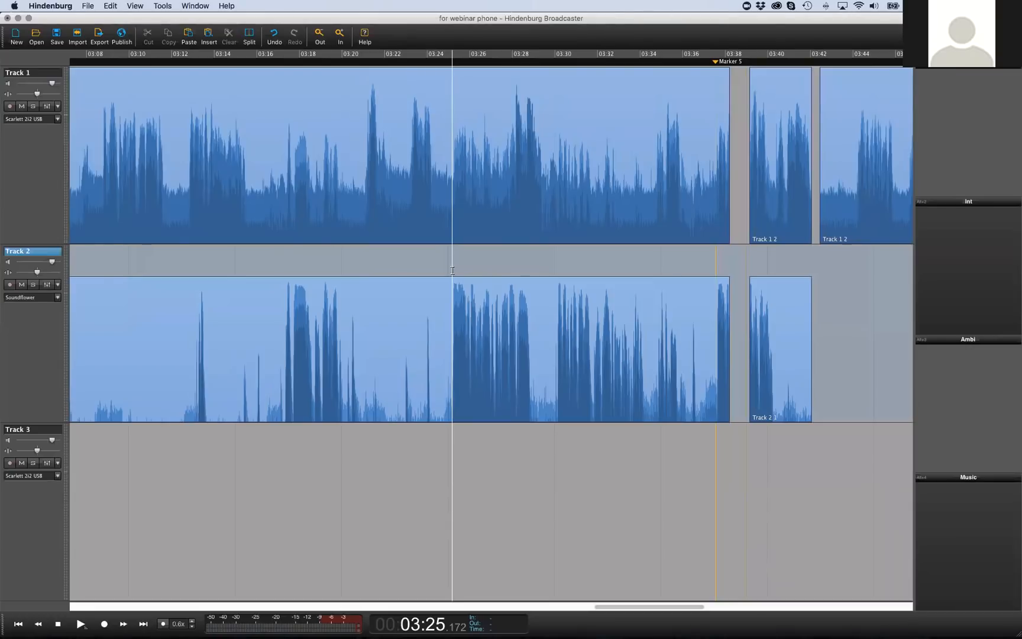
pyautogui.press('Right')
pyautogui.press('Left')
pyautogui.press('Right')
pyautogui.press('Left')
pyautogui.press('Right')
pyautogui.press('Left')
pyautogui.press('Left')
pyautogui.press('Right')
pyautogui.press('Left')
pyautogui.press('i')
# Play the Track 2 phrase from the in point and set the out point at 3:28.525
pyautogui.press('space')
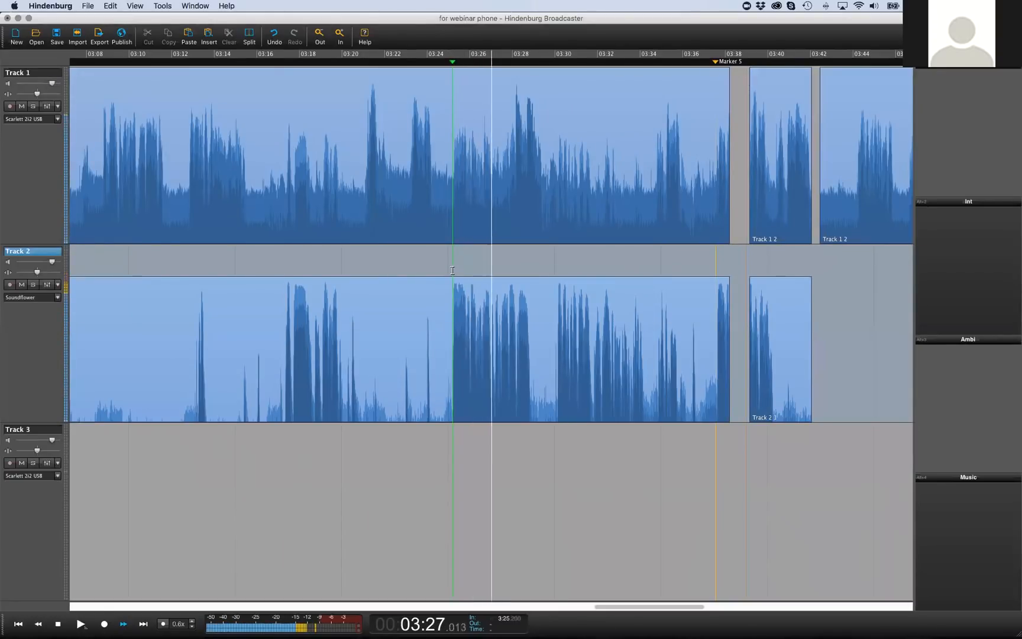
pyautogui.press('space')
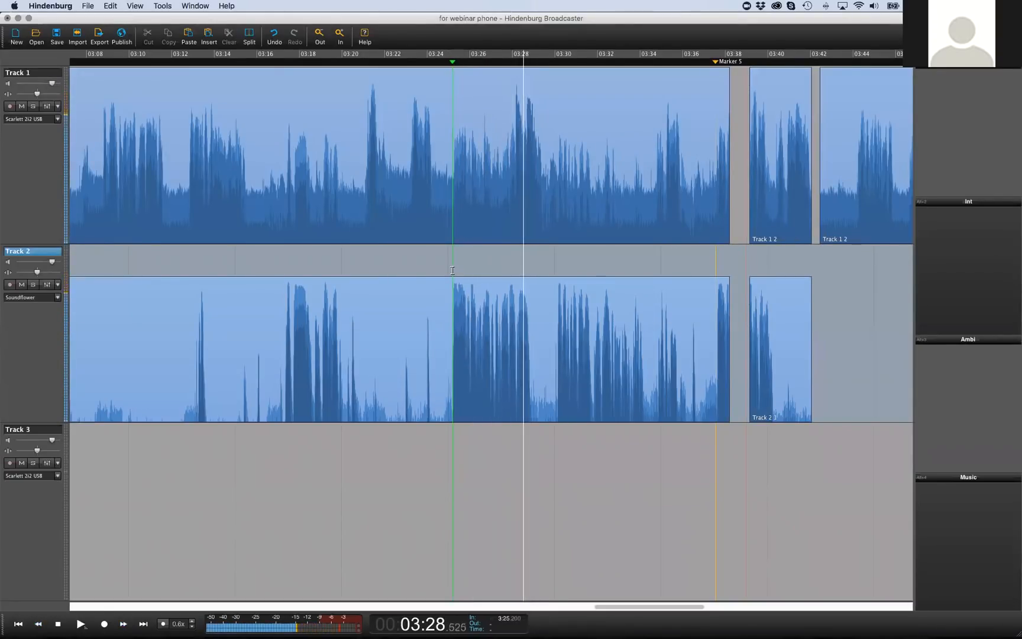
pyautogui.press('o')
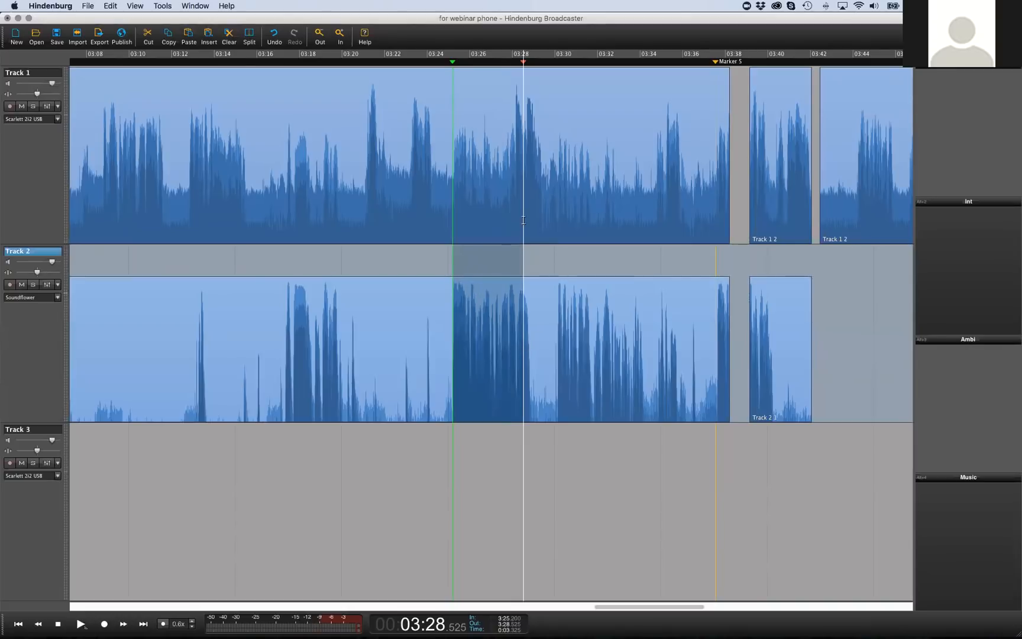
# Clear the time selection on Track 2 and select the long Track 1 clip that ends just after Marker 5
pyautogui.hscroll(-1, 498, 220)
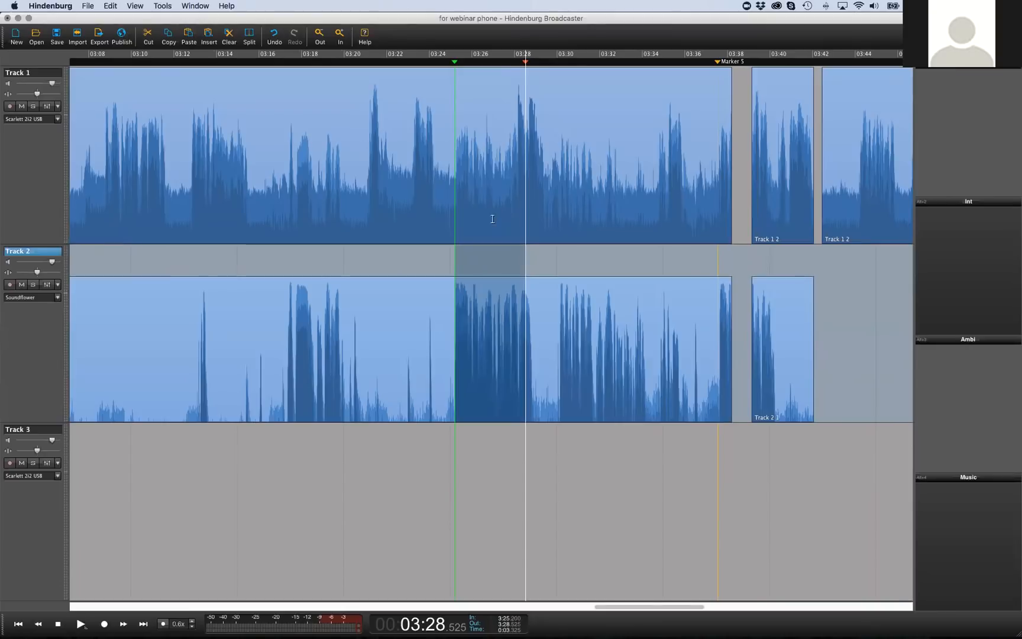
pyautogui.scroll(-3, 492, 219)
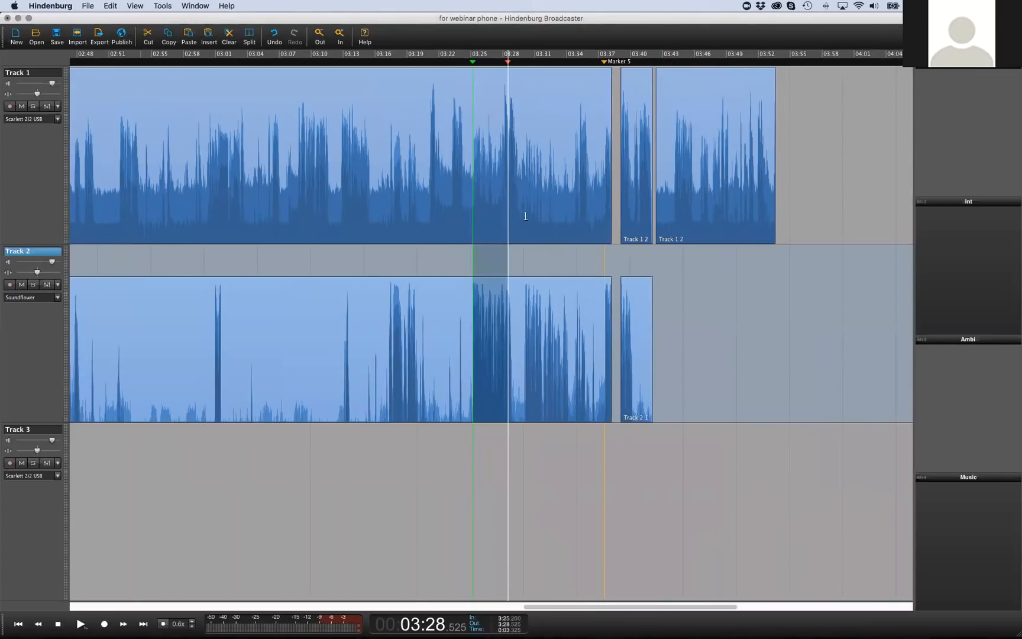
pyautogui.click(512, 223)
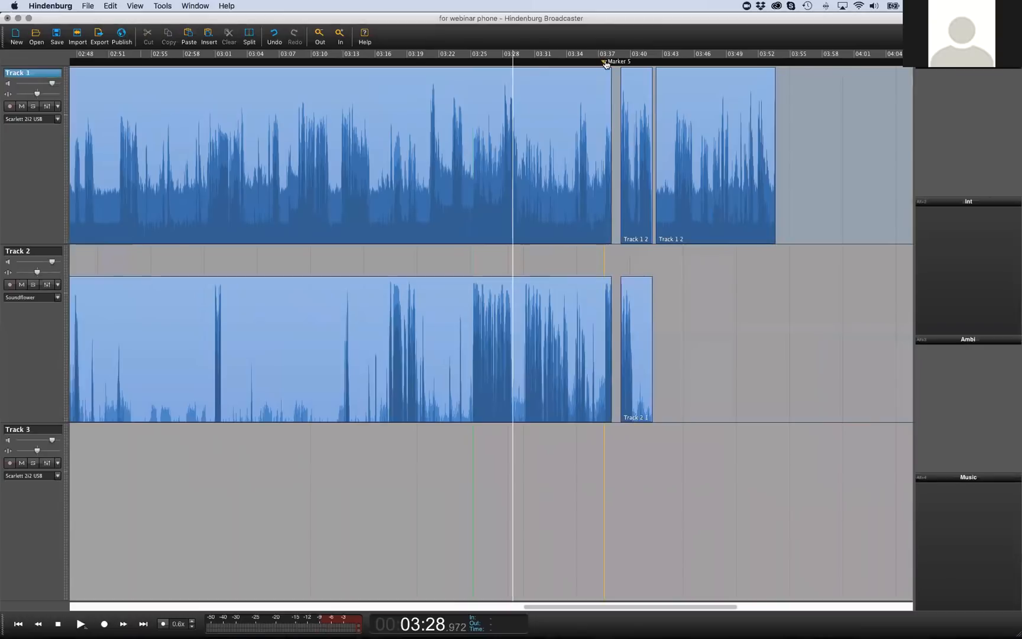
pyautogui.scroll(3, 604, 58)
pyautogui.click(605, 78)
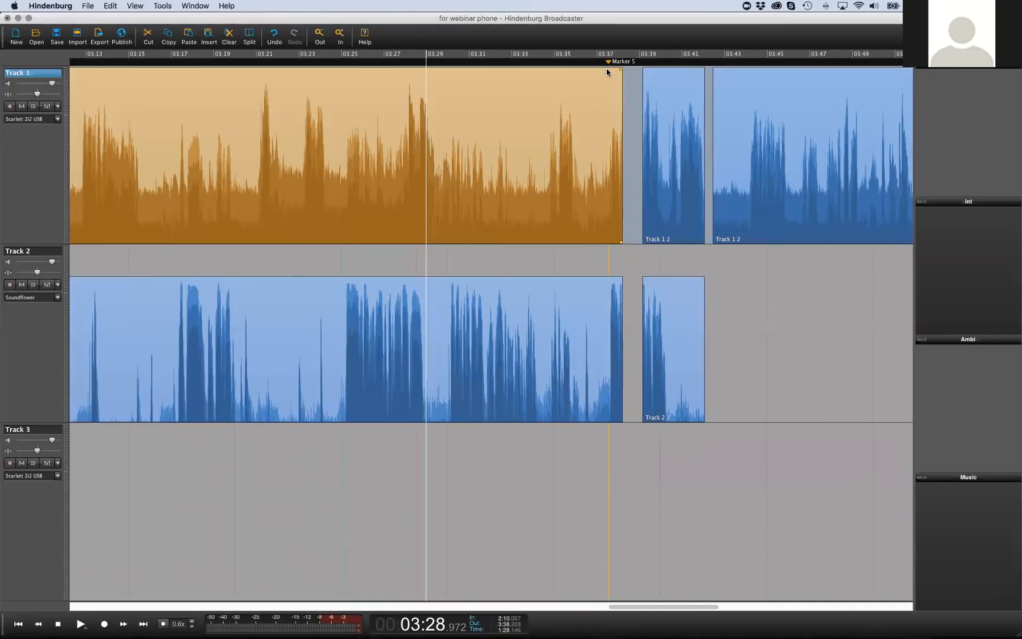
# Show the markers list and move the playhead to Marker 5 from it
pyautogui.scroll(-1, 326, 207)
pyautogui.scroll(-1, 327, 207)
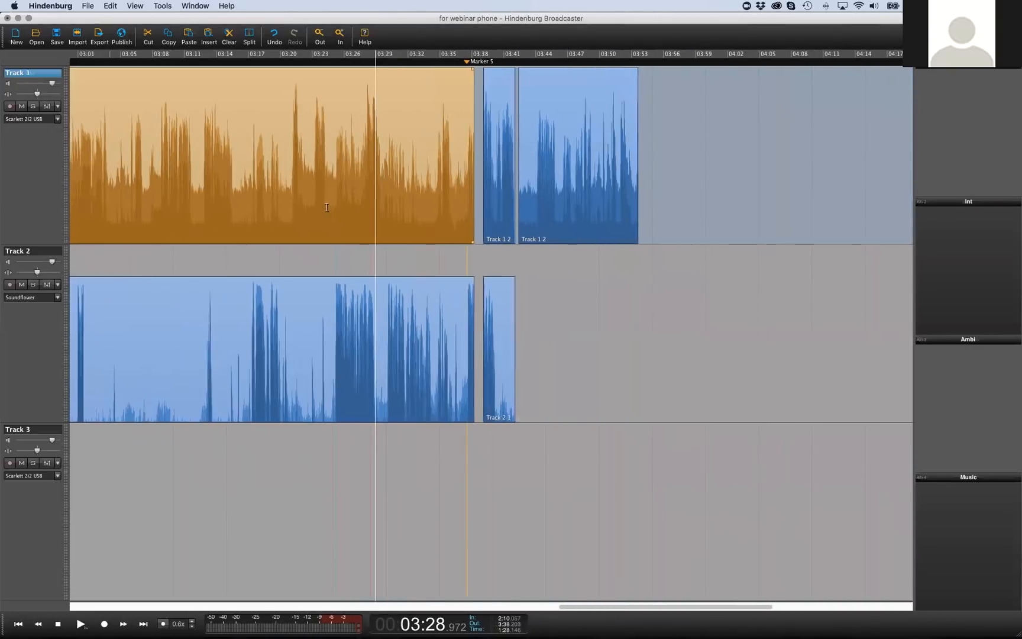
pyautogui.hscroll(-10, 331, 208)
pyautogui.scroll(-1, 336, 208)
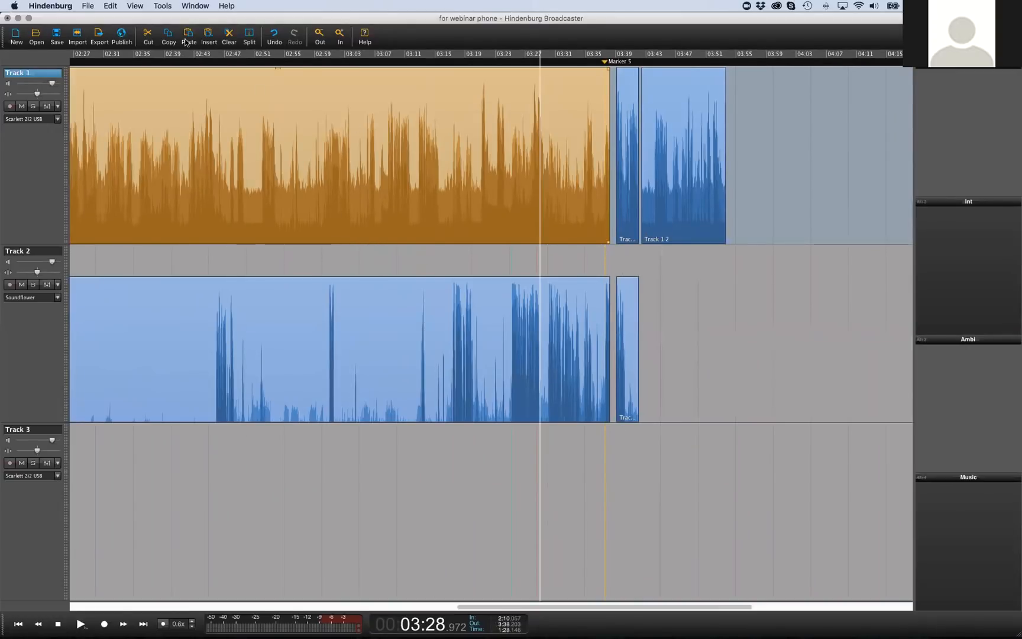
pyautogui.click(136, 7)
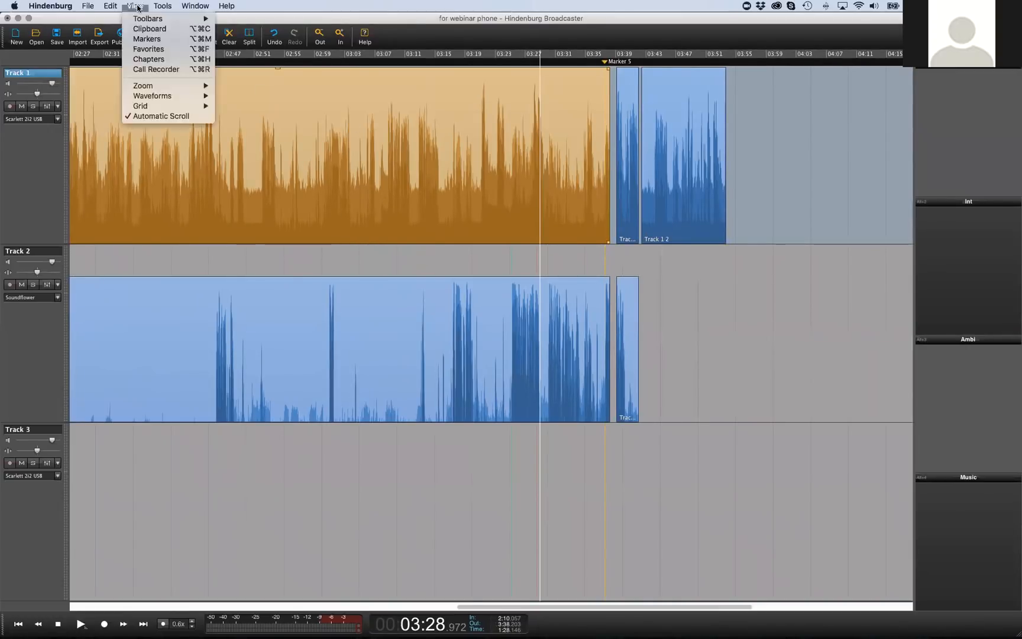
pyautogui.click(147, 38)
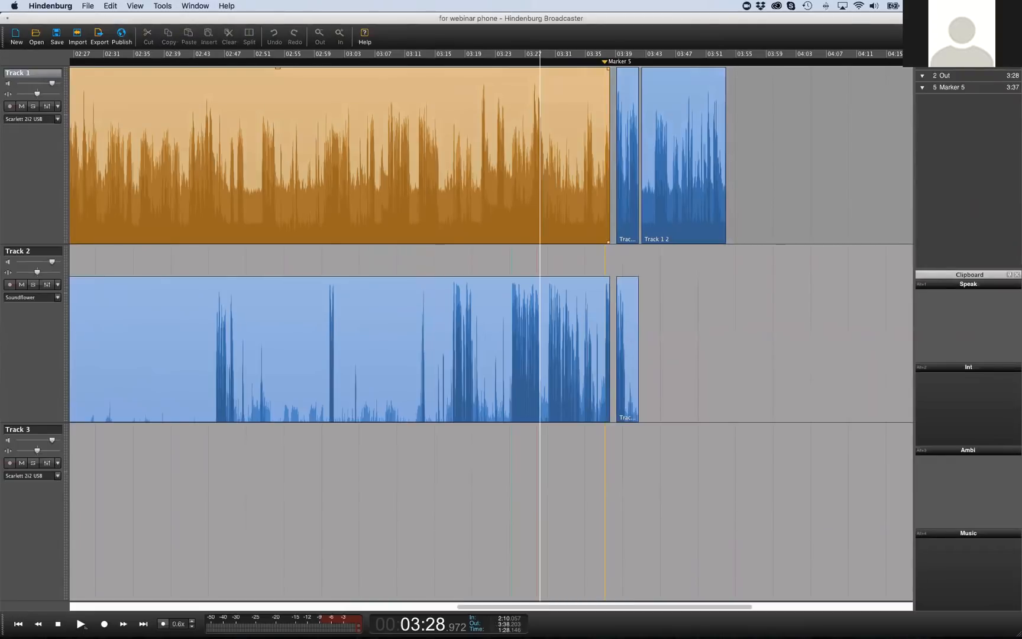
pyautogui.click(952, 88)
pyautogui.doubleClick(953, 87)
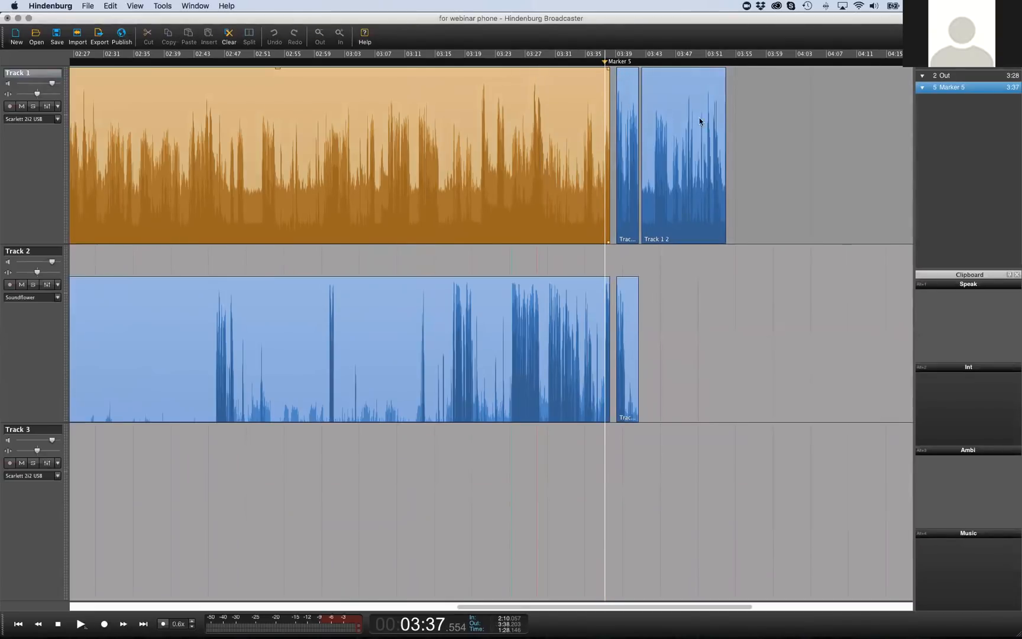
# Deselect the clip by placing the playhead at about 3:20 on Track 1, and jump to Marker 5 by its number
pyautogui.click(616, 71)
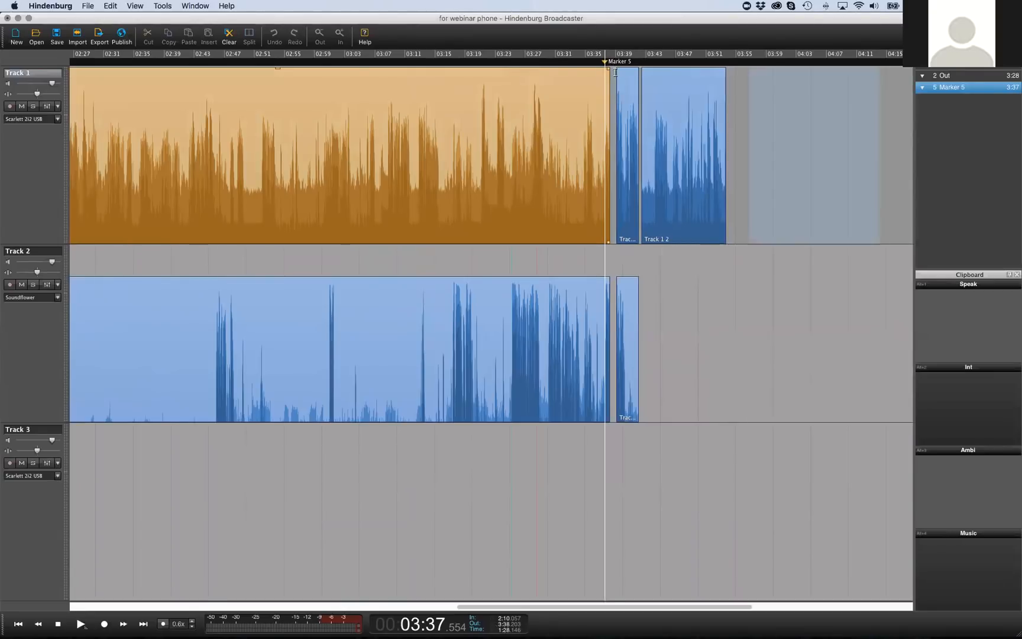
pyautogui.click(476, 224)
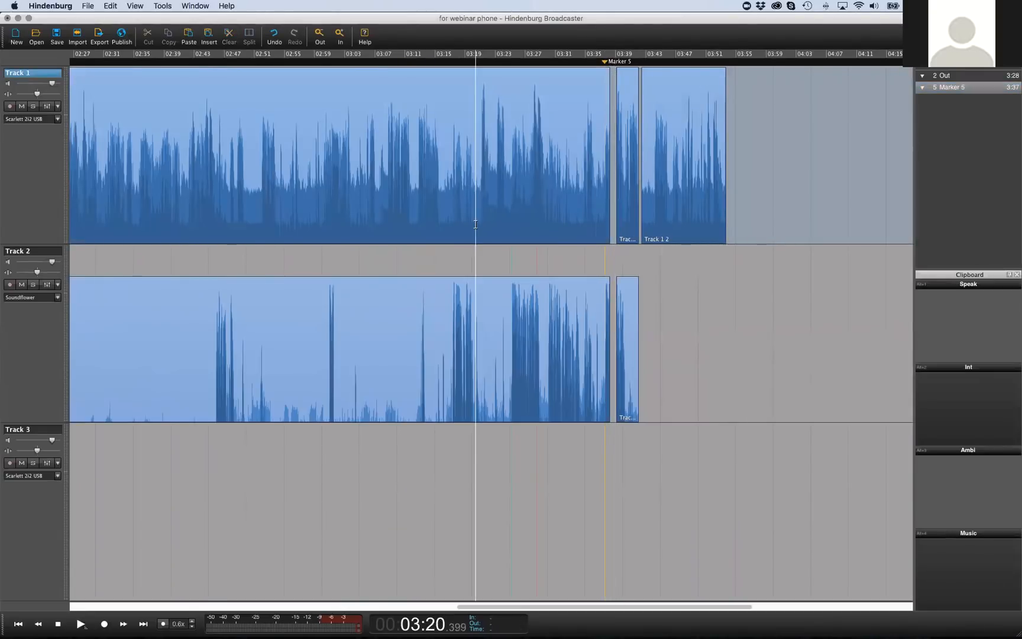
pyautogui.press('5')
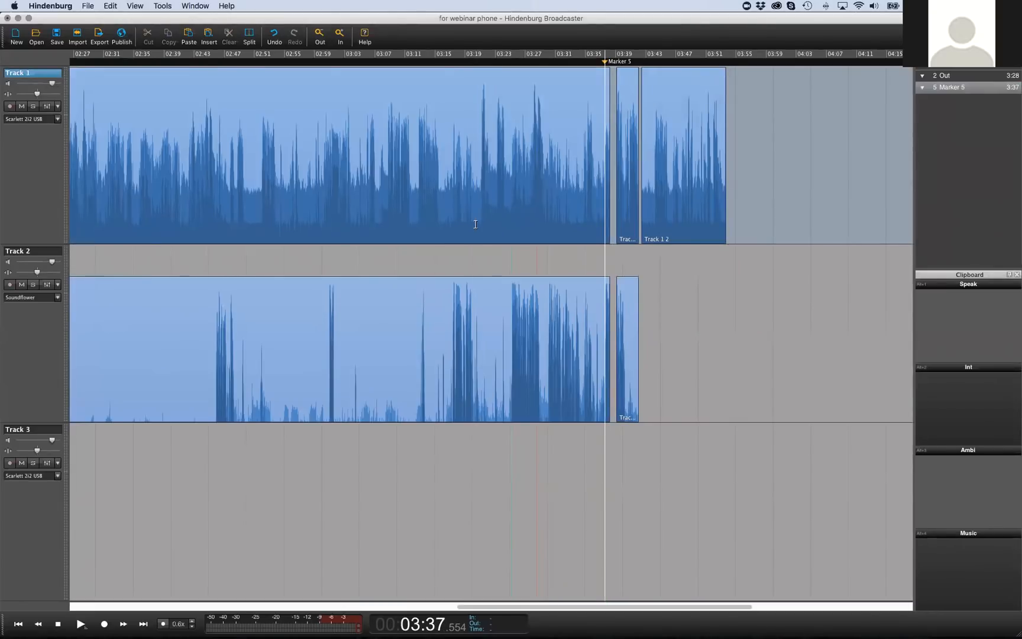
# Add one marker at 3:21.120 and another at about 3:25.310, where speech starts on Tracks 1 and 2
pyautogui.click(480, 224)
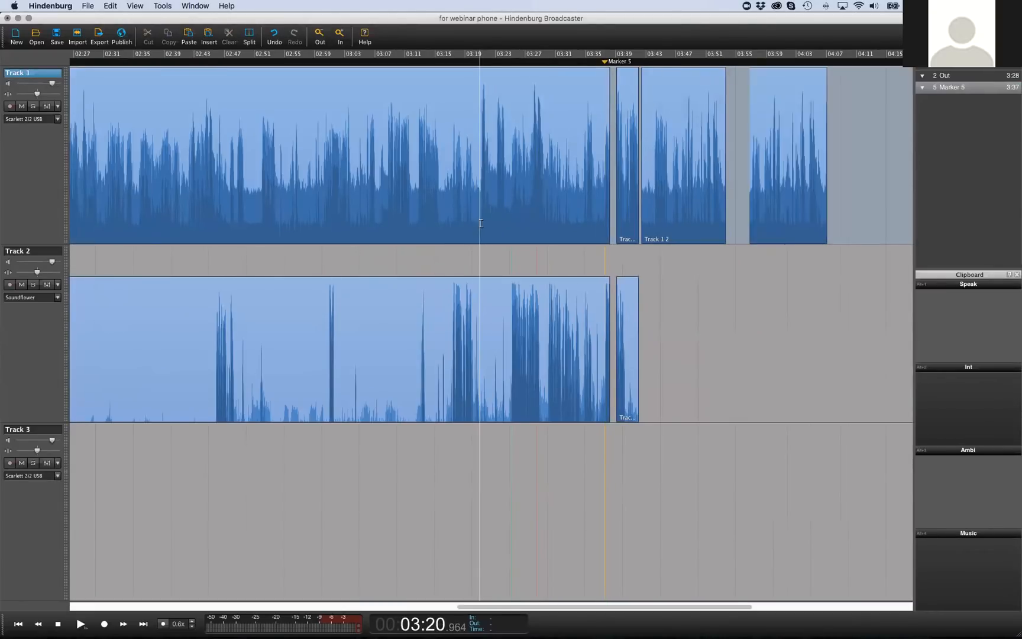
pyautogui.press('Up')
pyautogui.press('Up')
pyautogui.press('Up')
pyautogui.press('Up')
pyautogui.click(484, 224)
pyautogui.click(480, 225)
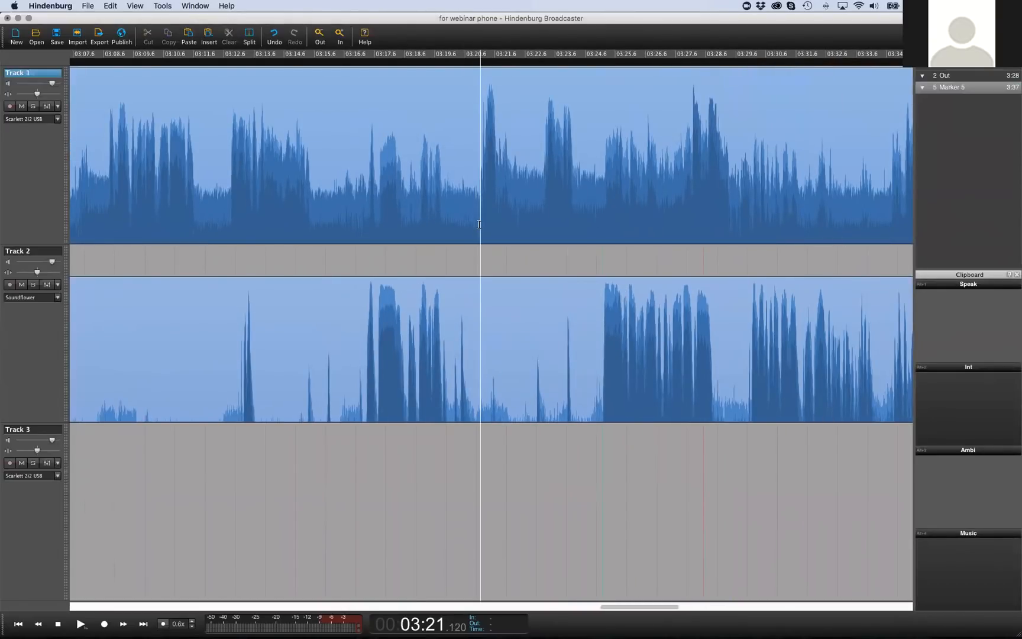
pyautogui.press('m')
pyautogui.click(606, 207)
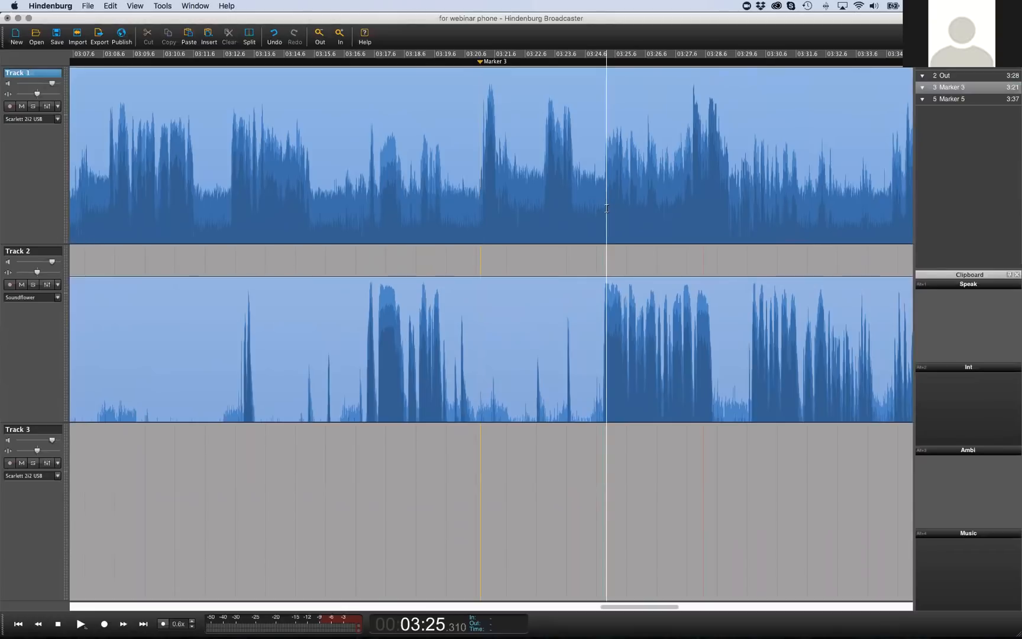
pyautogui.press('m')
# Step the playhead through the markers, forward to Marker 5 and back to Marker 3
pyautogui.press('super+Left')
pyautogui.press('super+Right')
pyautogui.press('super+Right')
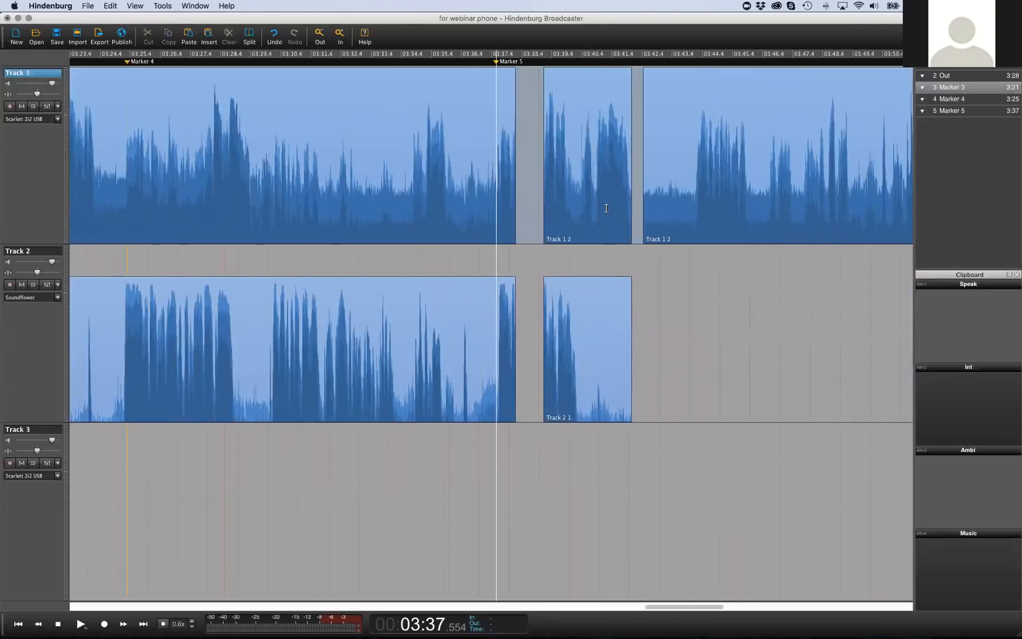
pyautogui.press('super+Left')
pyautogui.press('super+Left')
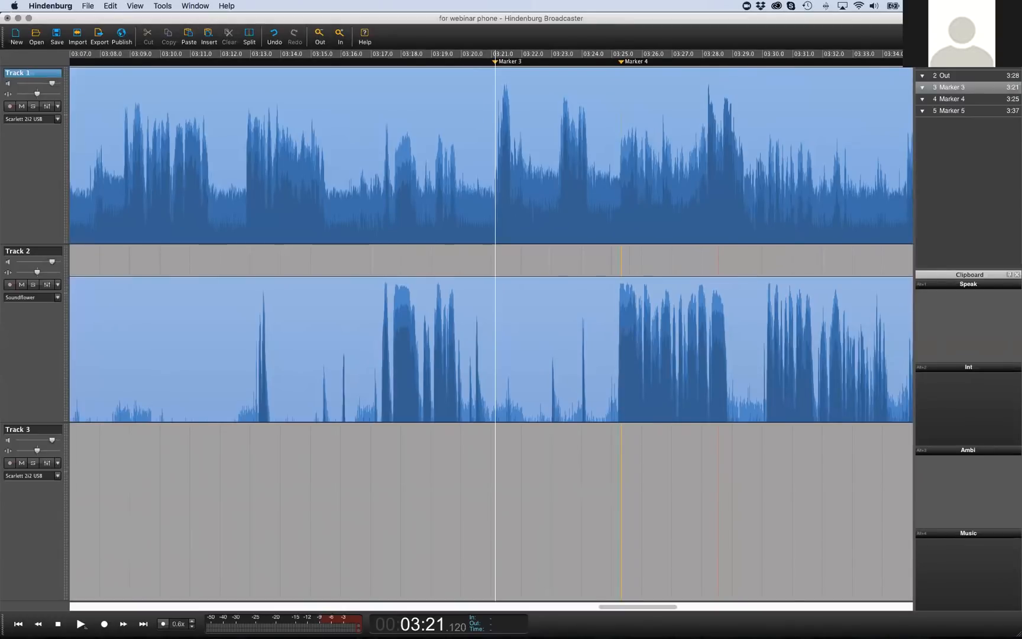
# Mark the Track 1 section from 3:17.854 to 3:20.099 with in and out points and step the playhead between them
pyautogui.click(384, 236)
pyautogui.click(397, 225)
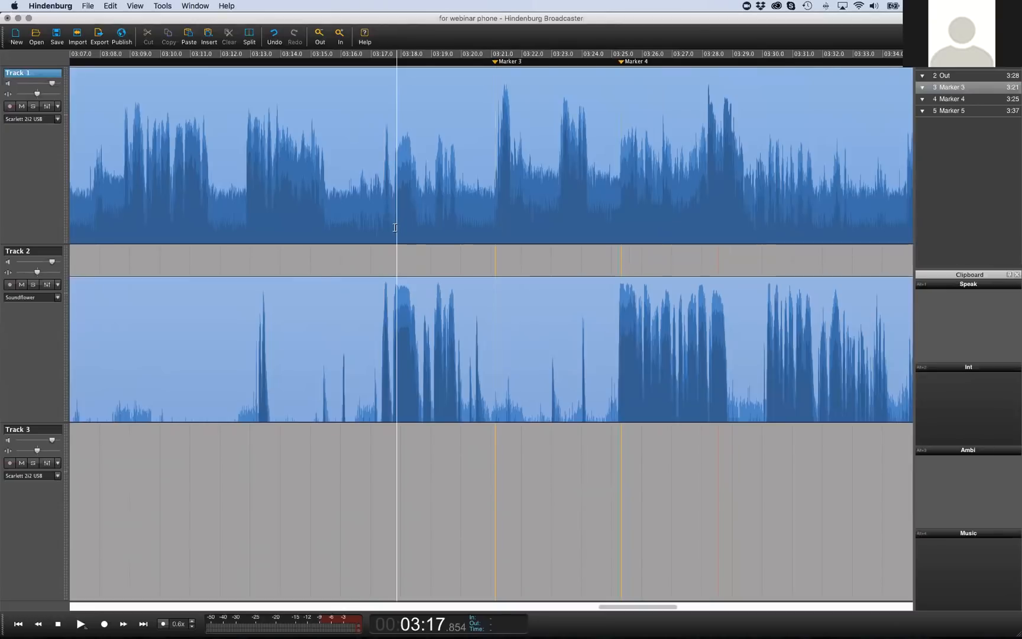
pyautogui.click(463, 215)
pyautogui.moveTo(464, 206); pyautogui.dragTo(464, 205)
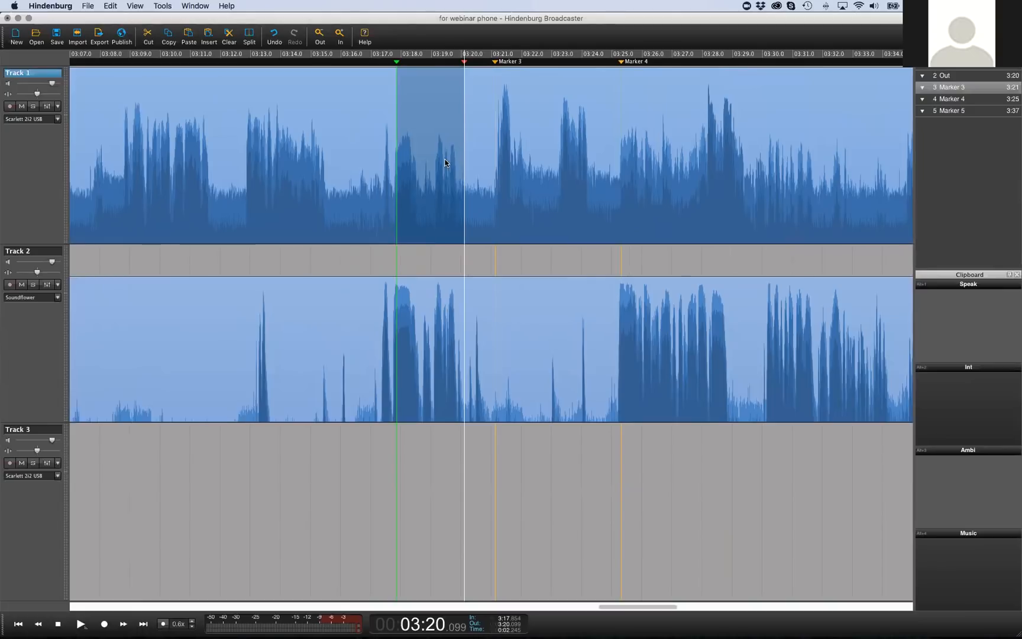
pyautogui.press('super+Left')
pyautogui.press('super+Right')
# Scrub Track 2 around the speech near 3:17 and set an in point at 3:17.825
pyautogui.click(391, 416)
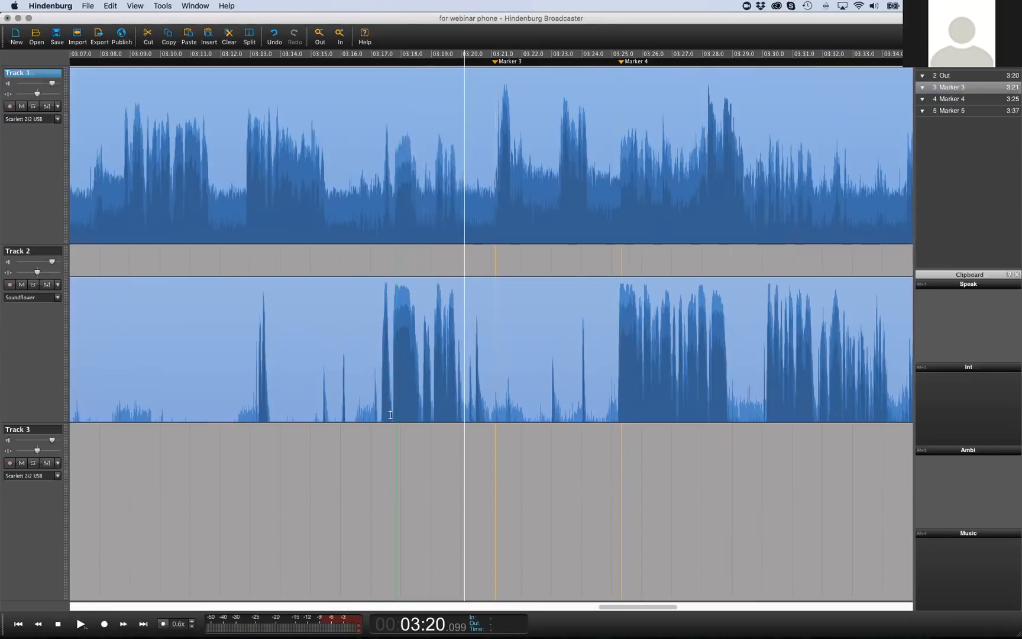
pyautogui.press('space')
pyautogui.press('space')
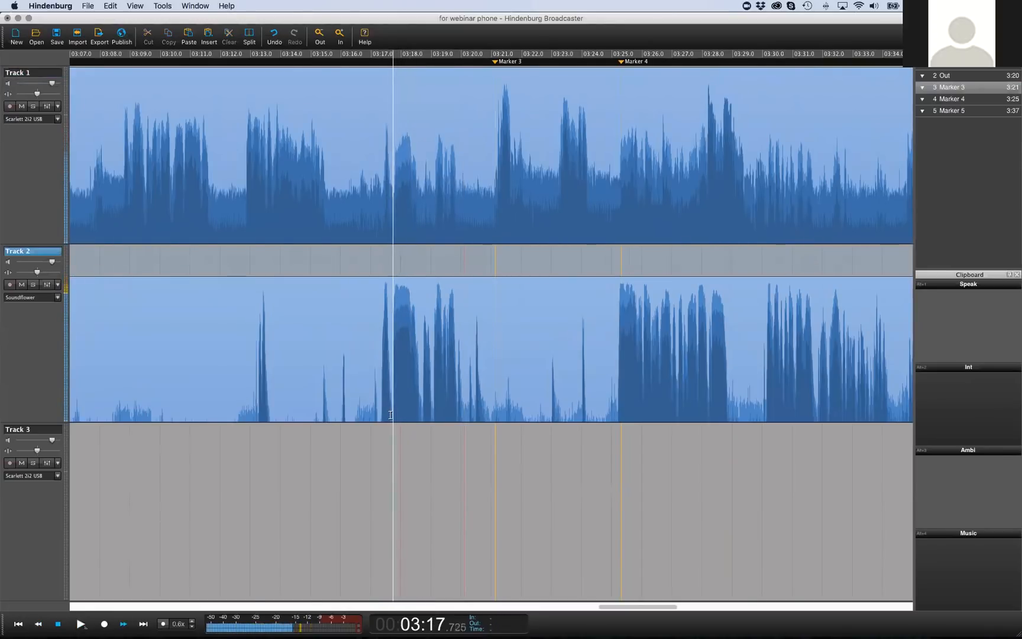
pyautogui.press('Left')
pyautogui.press('Left')
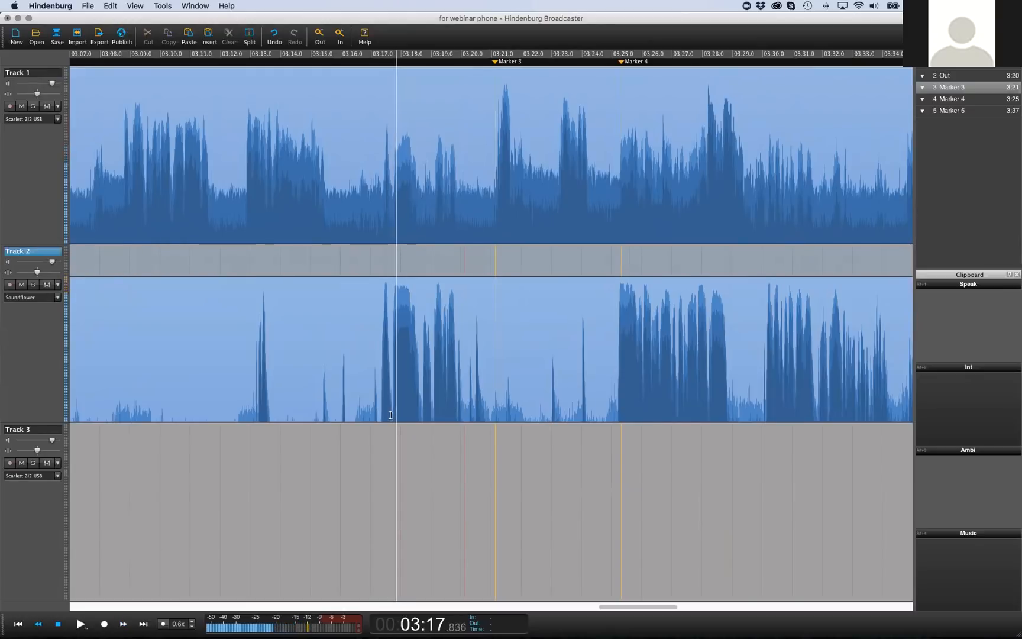
pyautogui.press('i')
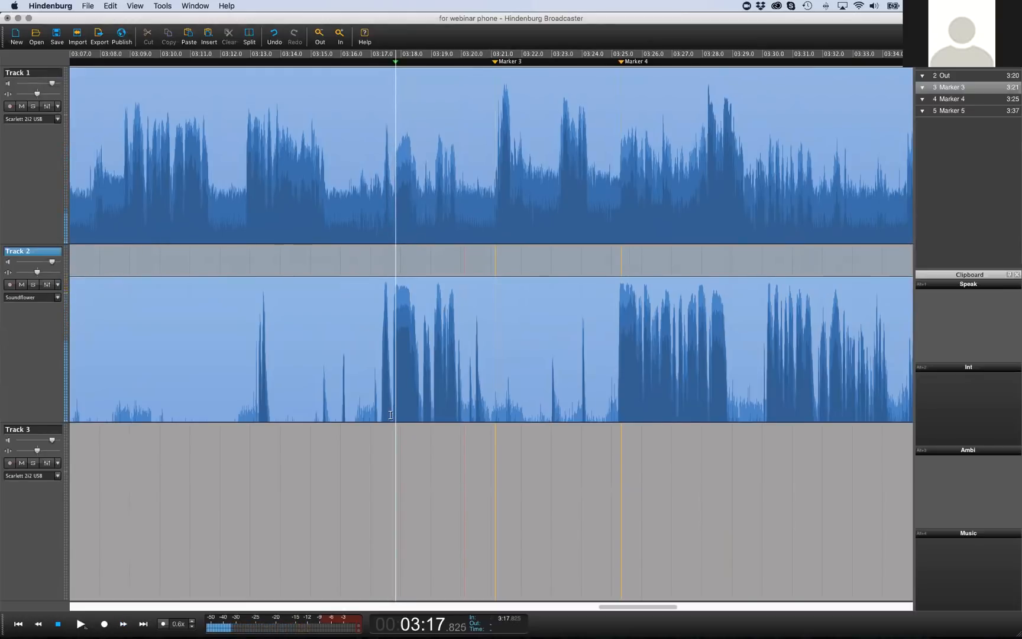
# Play from the in point, scrub back to the pause between words, and set an out point at 3:19.050 on Track 2
pyautogui.press('space')
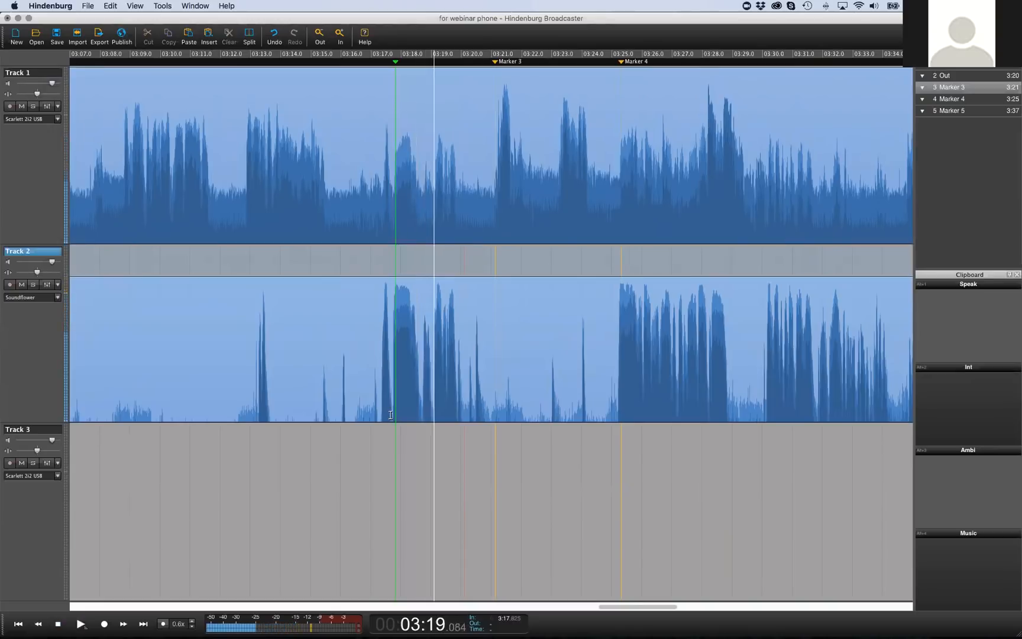
pyautogui.press('space')
pyautogui.press('Left')
pyautogui.press('Left')
pyautogui.press('Left')
pyautogui.press('Left')
pyautogui.press('Left')
pyautogui.press('Left')
pyautogui.press('Left')
pyautogui.press('Left')
pyautogui.press('Right')
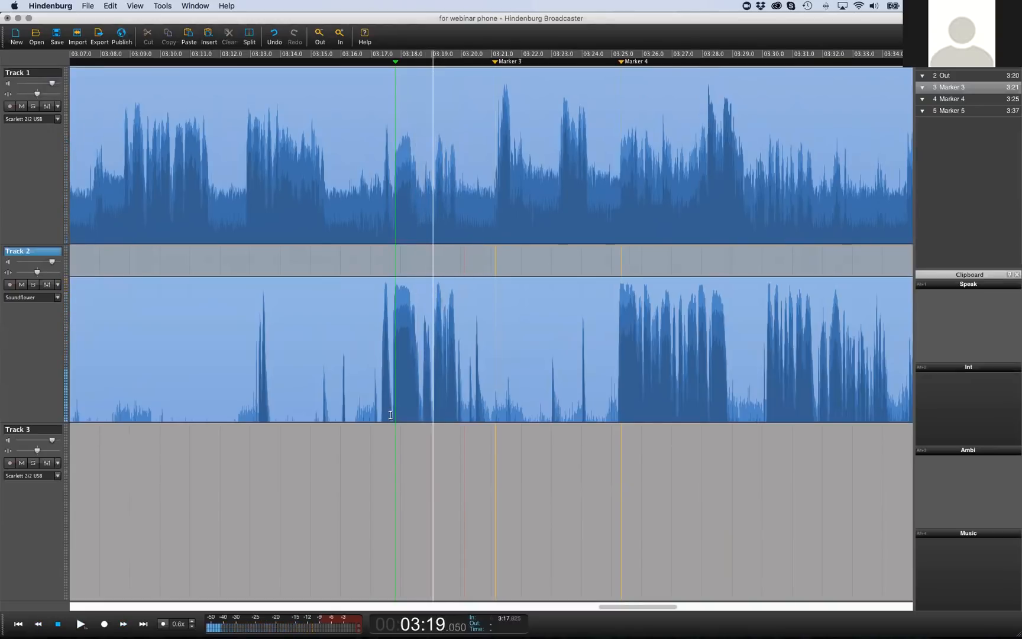
pyautogui.press('o')
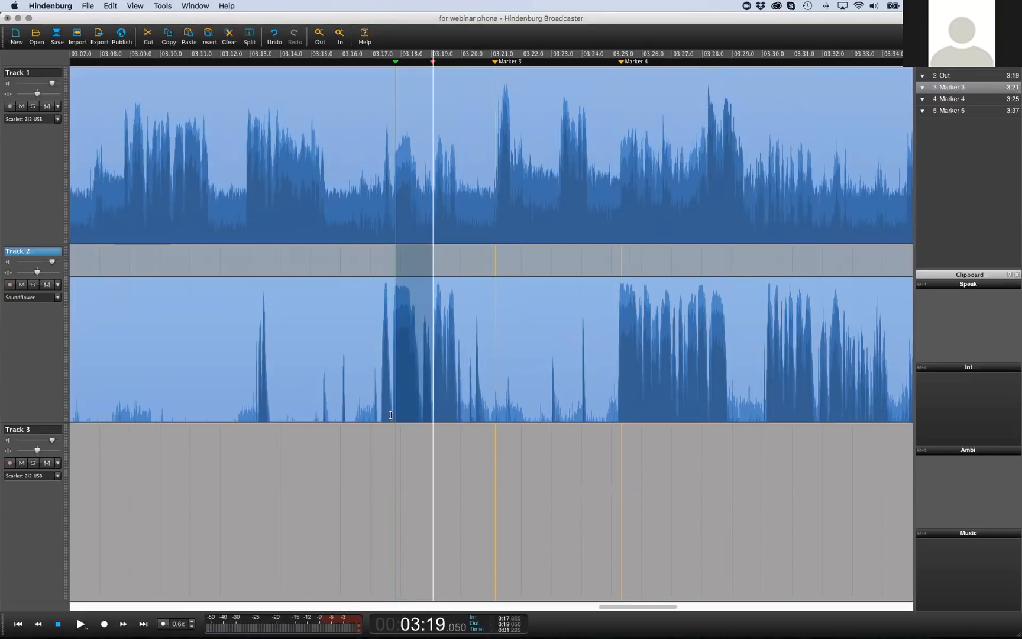
# Play around the marked Track 2 section and move its in point earlier to 3:17.700
pyautogui.press('space')
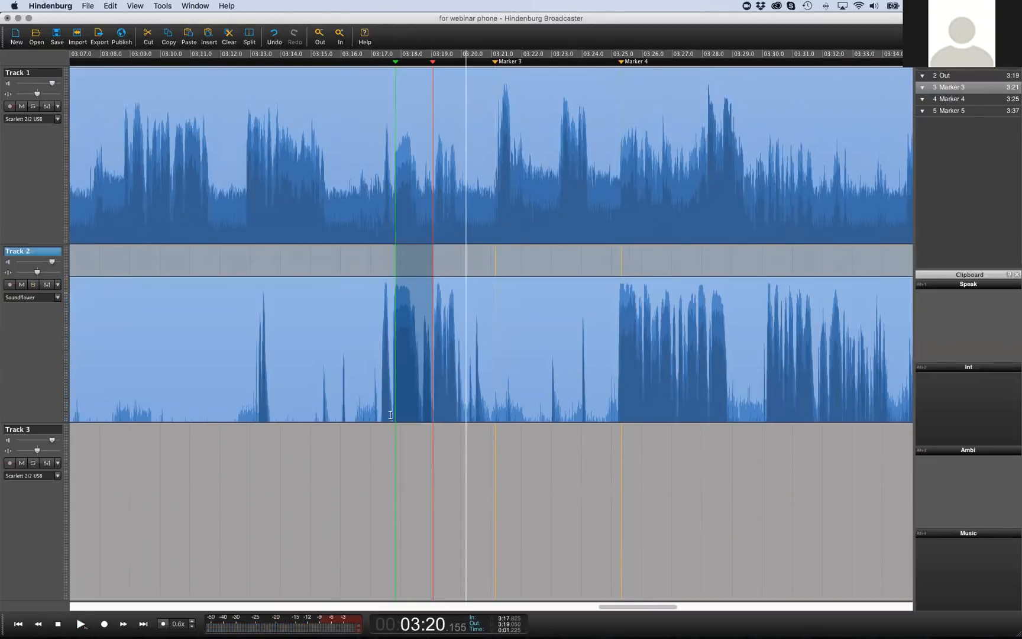
pyautogui.scroll(2, 420, 371)
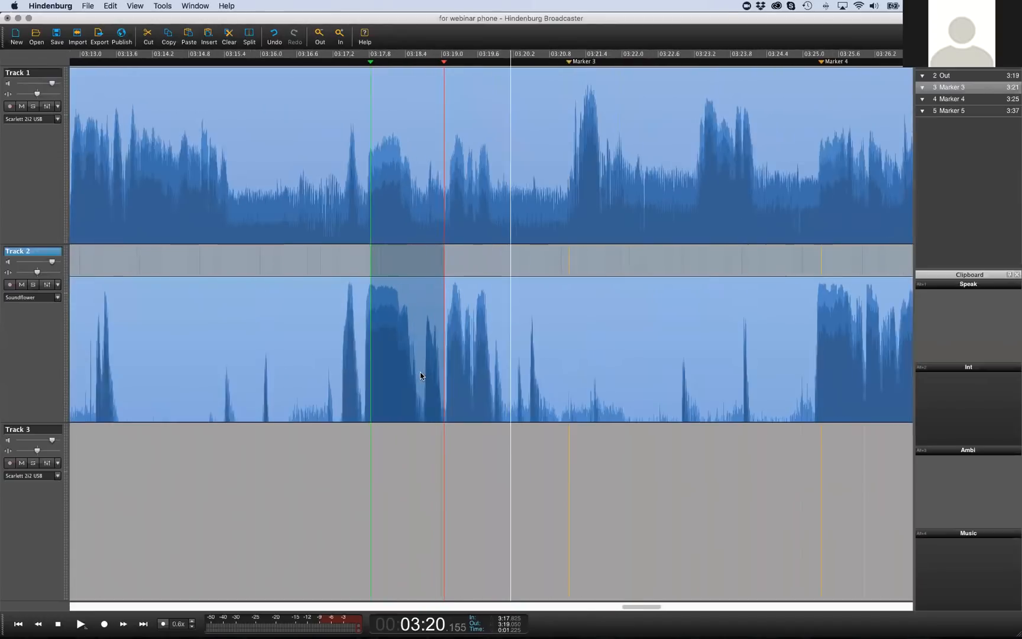
pyautogui.click(371, 375)
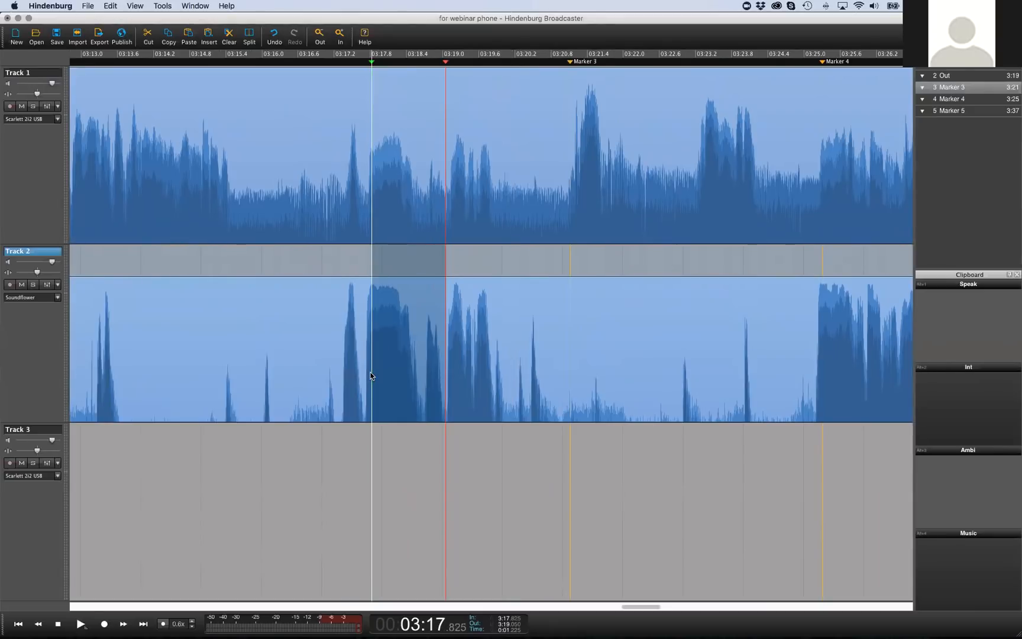
pyautogui.press('space')
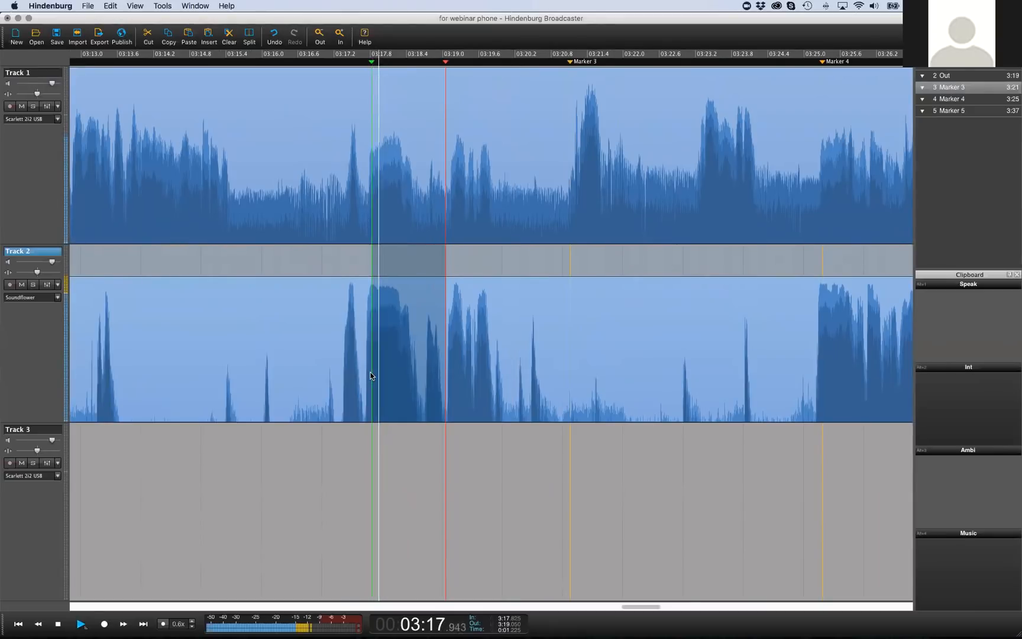
pyautogui.press('space')
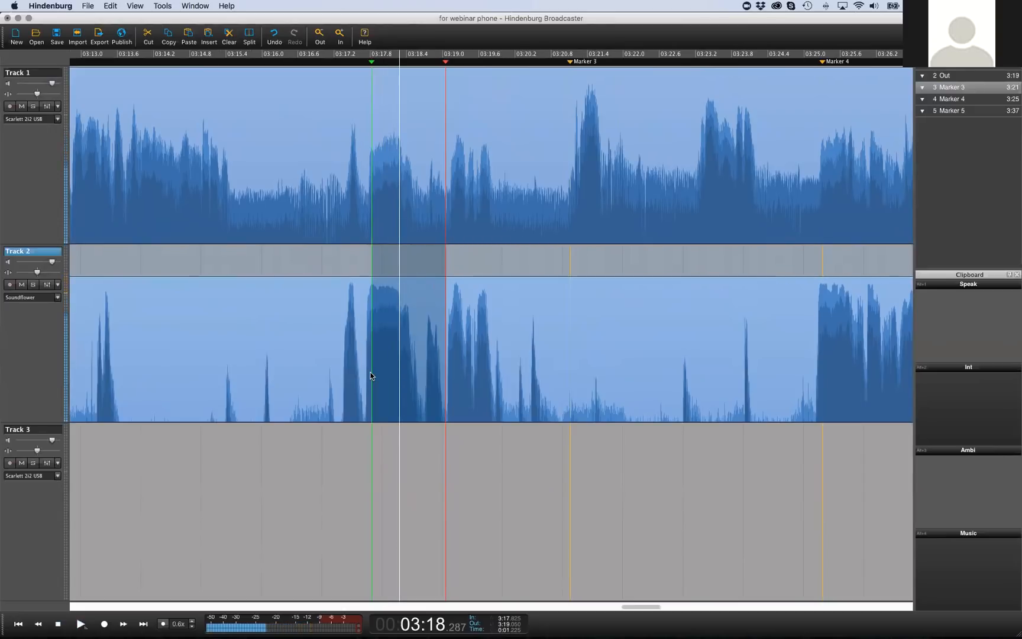
pyautogui.press('Left')
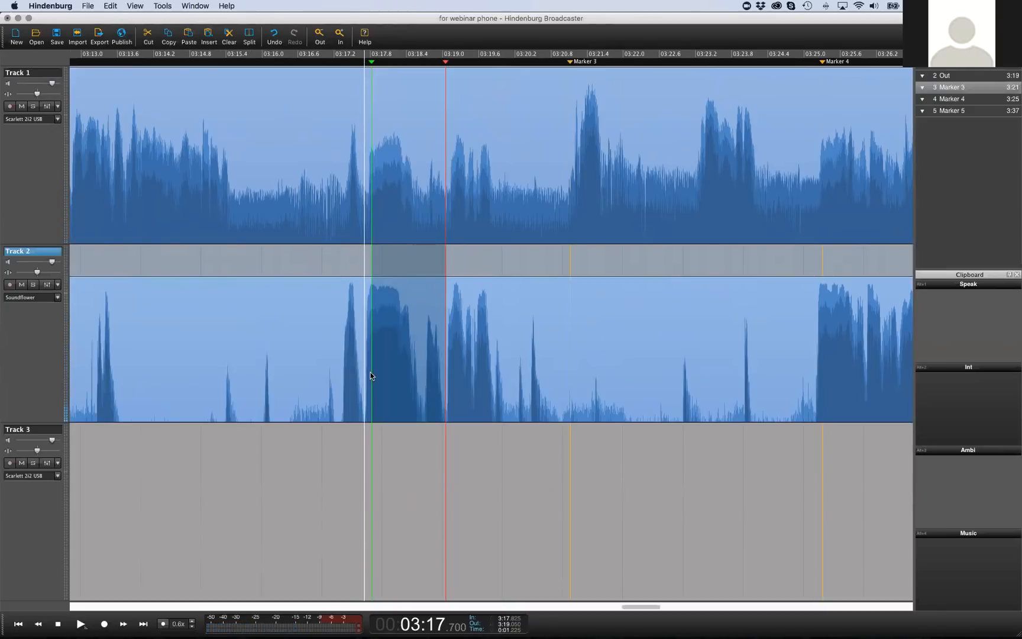
pyautogui.press('i')
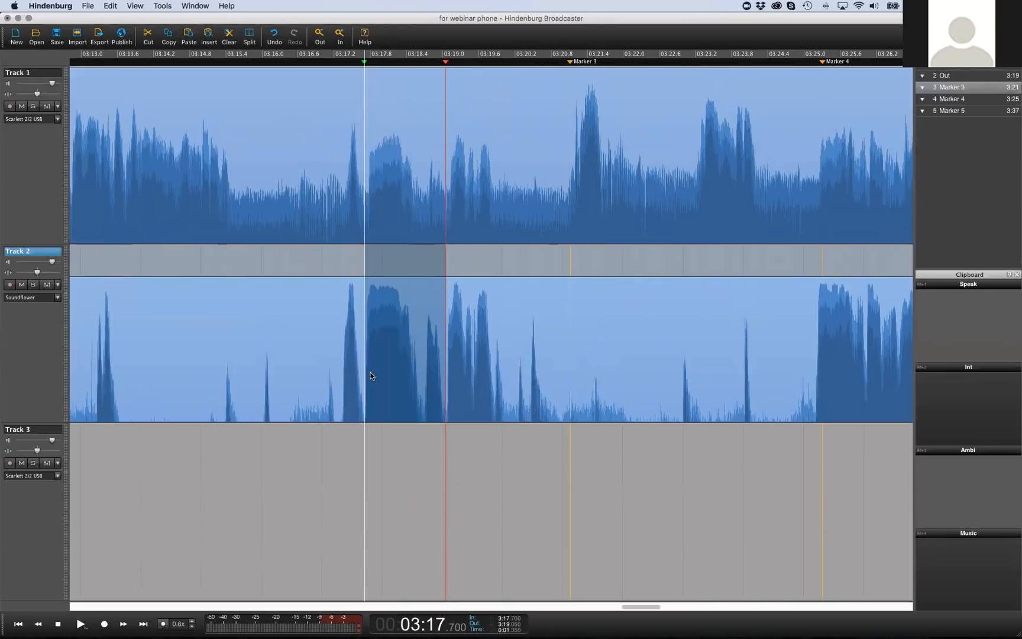
# Delete the marked section from 3:17.700 to 3:19.050 on Track 2 and play across the cut
pyautogui.press('space')
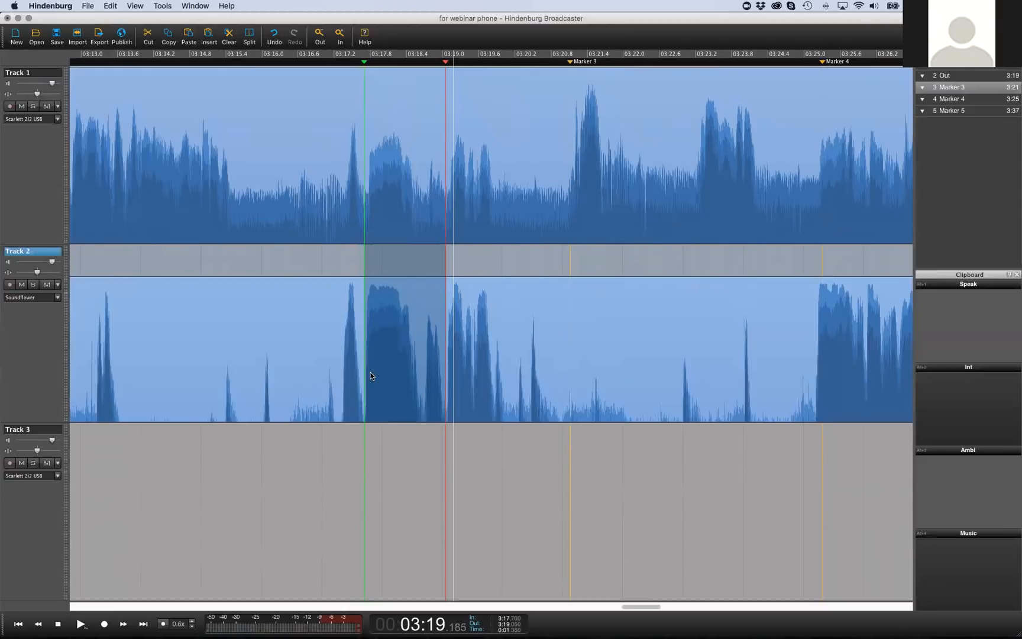
pyautogui.press('BackSpace')
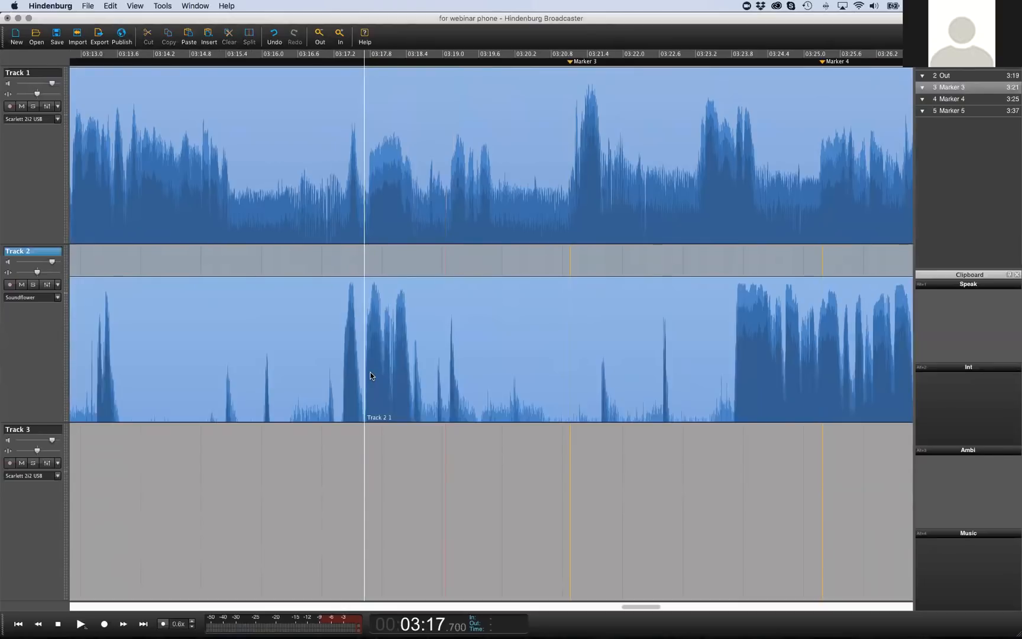
pyautogui.press('space')
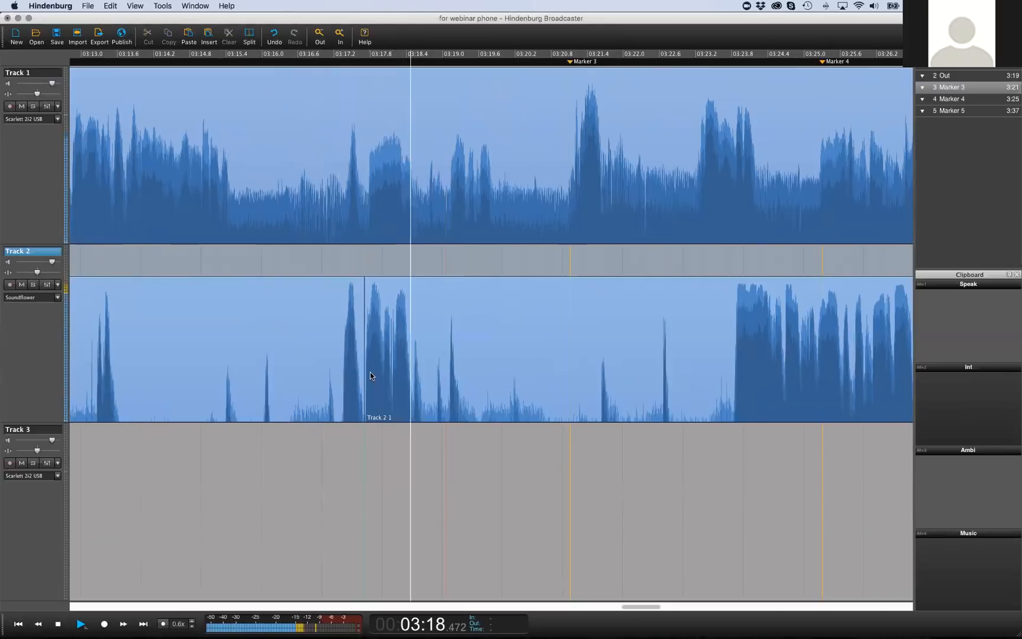
pyautogui.press('space')
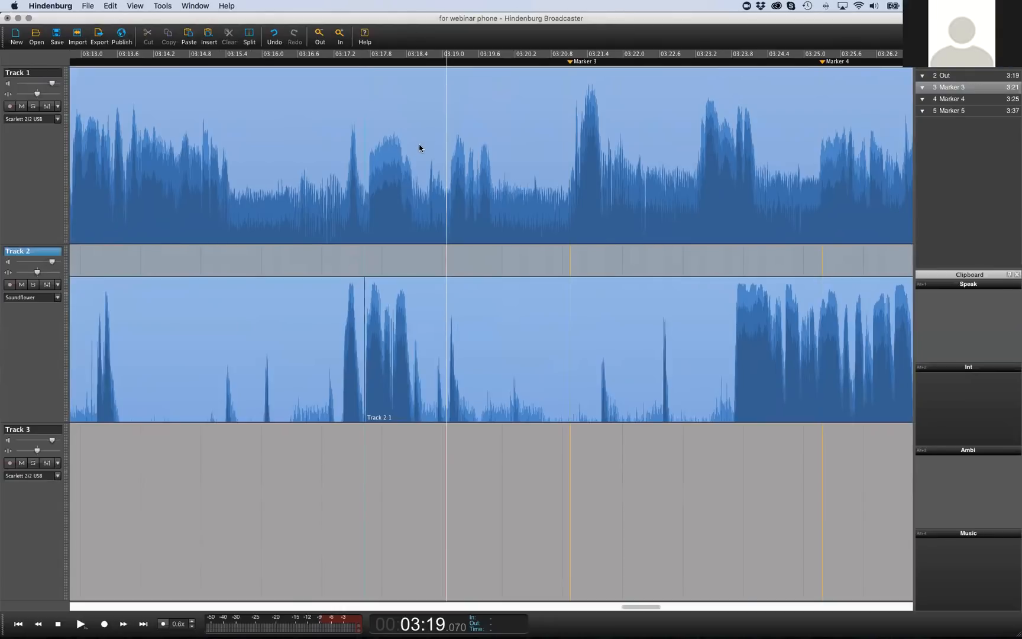
# Start a new session without saving the changes to the 'for webinar phone' session
pyautogui.scroll(-6, 419, 148)
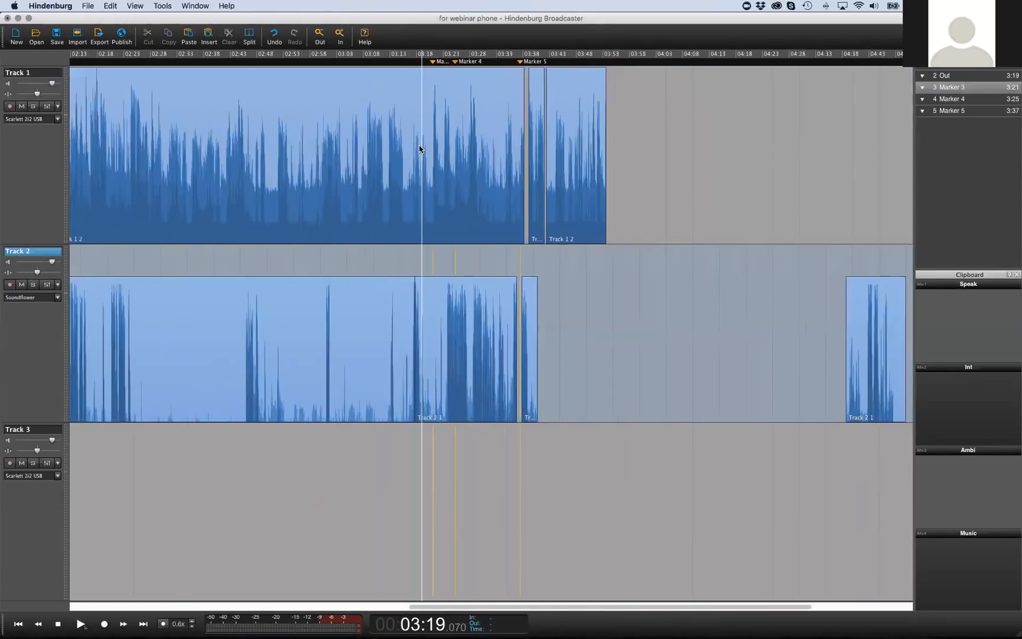
pyautogui.scroll(-2, 419, 150)
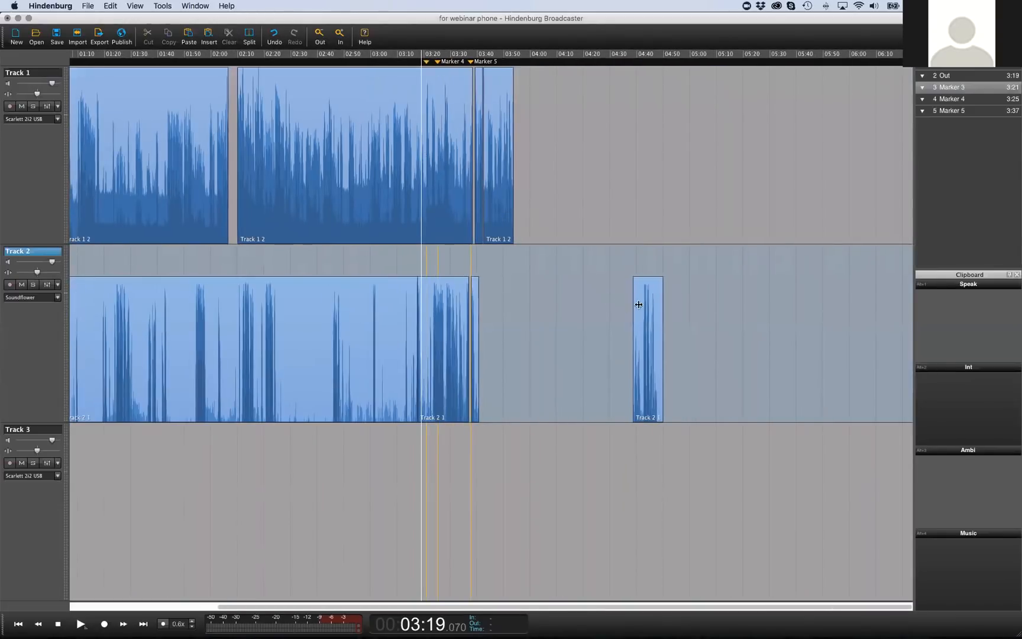
pyautogui.press('super+n')
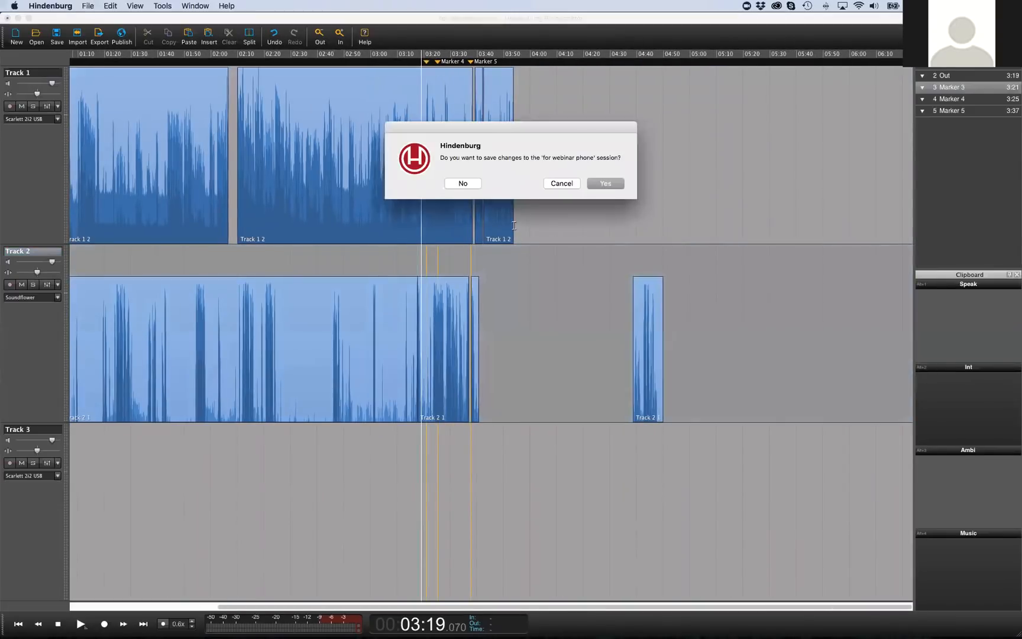
pyautogui.click(467, 184)
# Import interview.wav from the Interview folder onto Track 1 at 1:14.800, declining the session sample rate change to 44100 Hz
pyautogui.rightClick(268, 157)
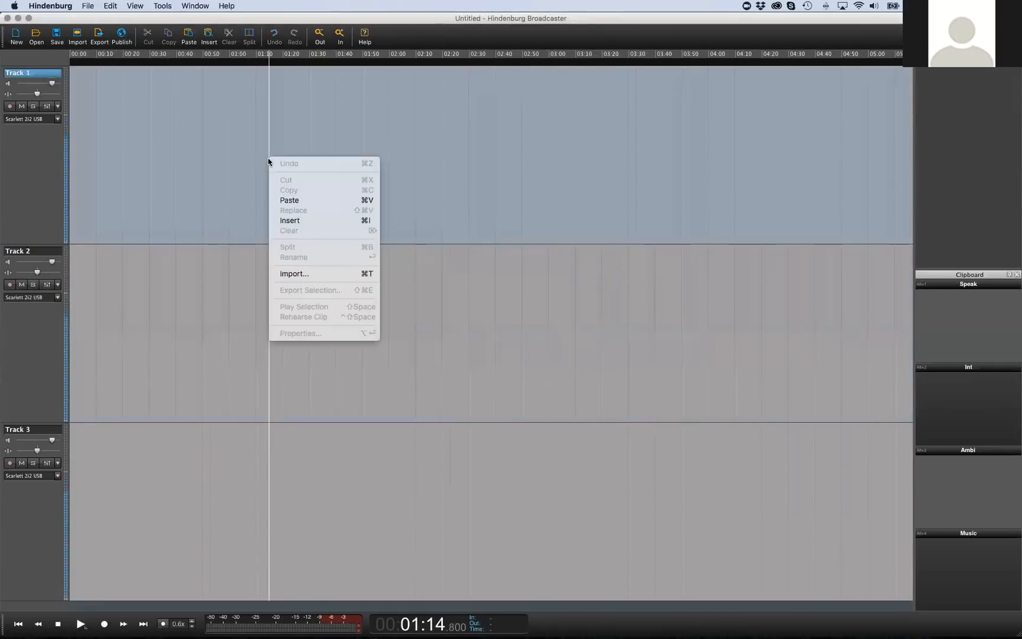
pyautogui.click(297, 272)
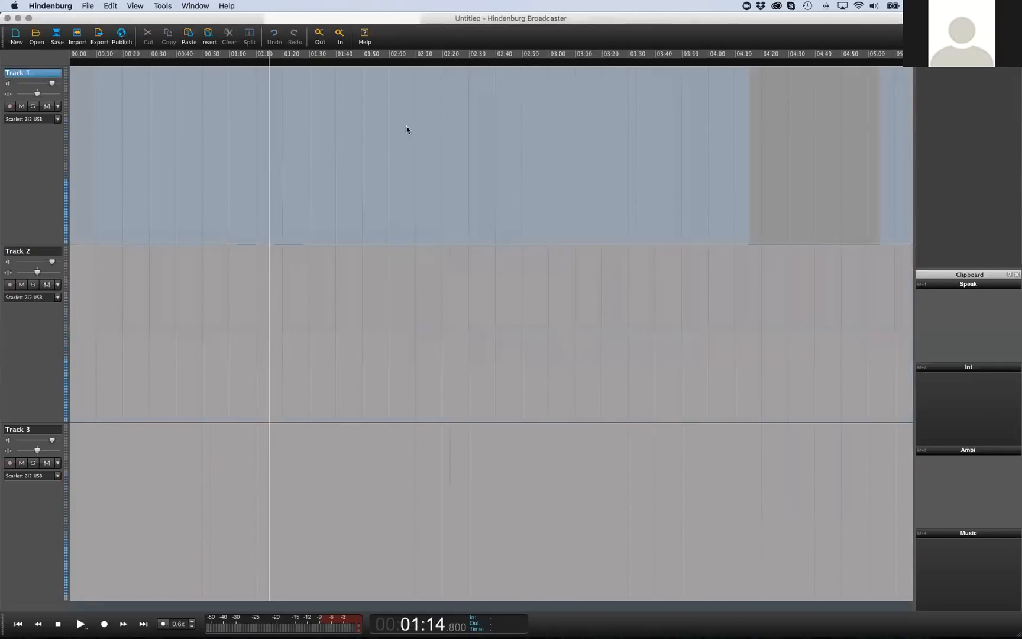
pyautogui.scroll(-5, 410, 278)
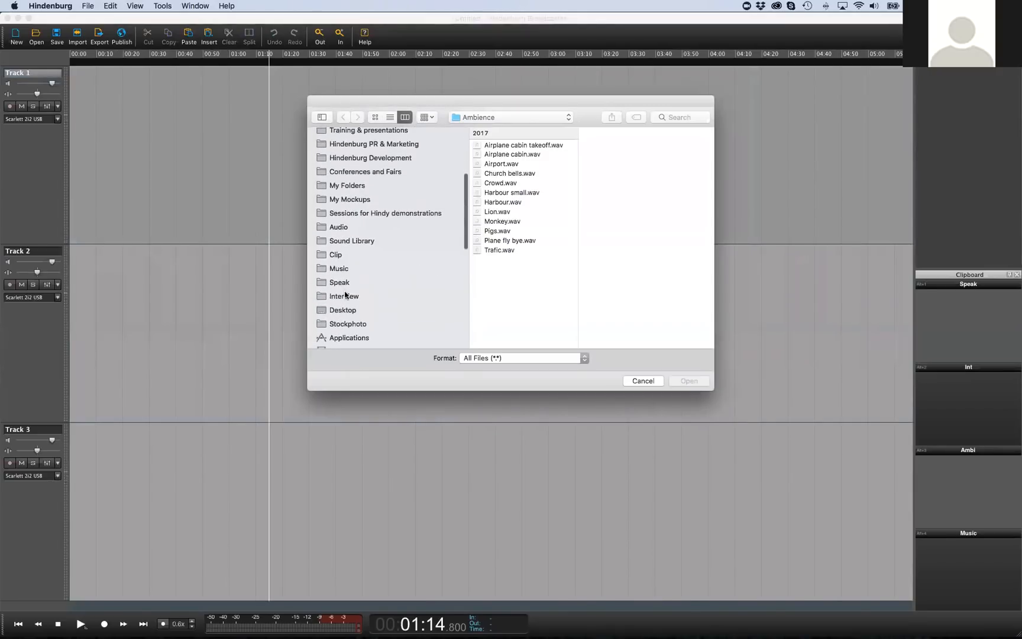
pyautogui.click(346, 295)
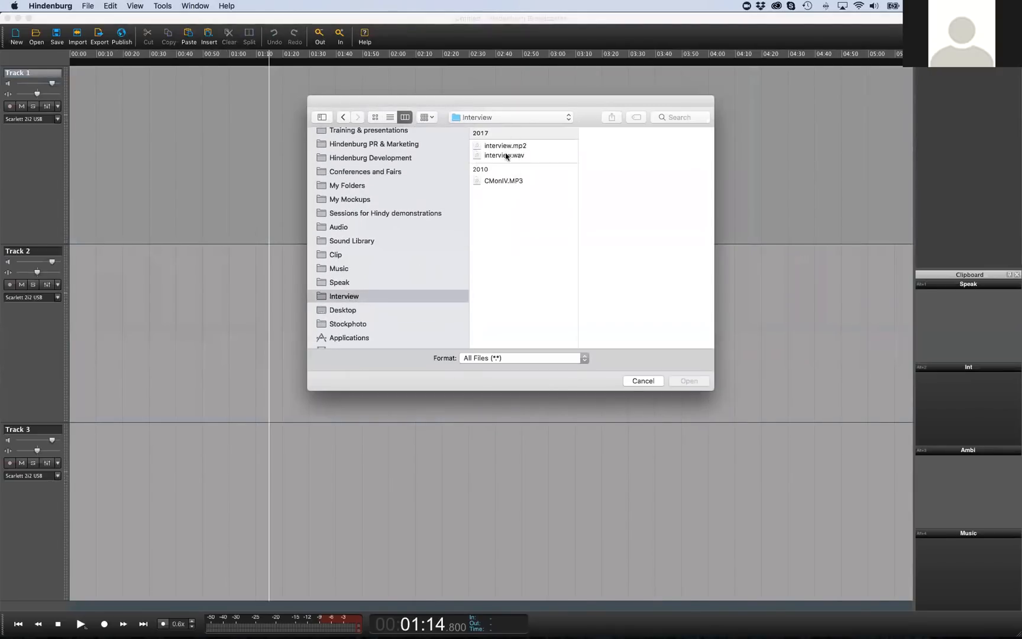
pyautogui.click(504, 155)
pyautogui.click(690, 381)
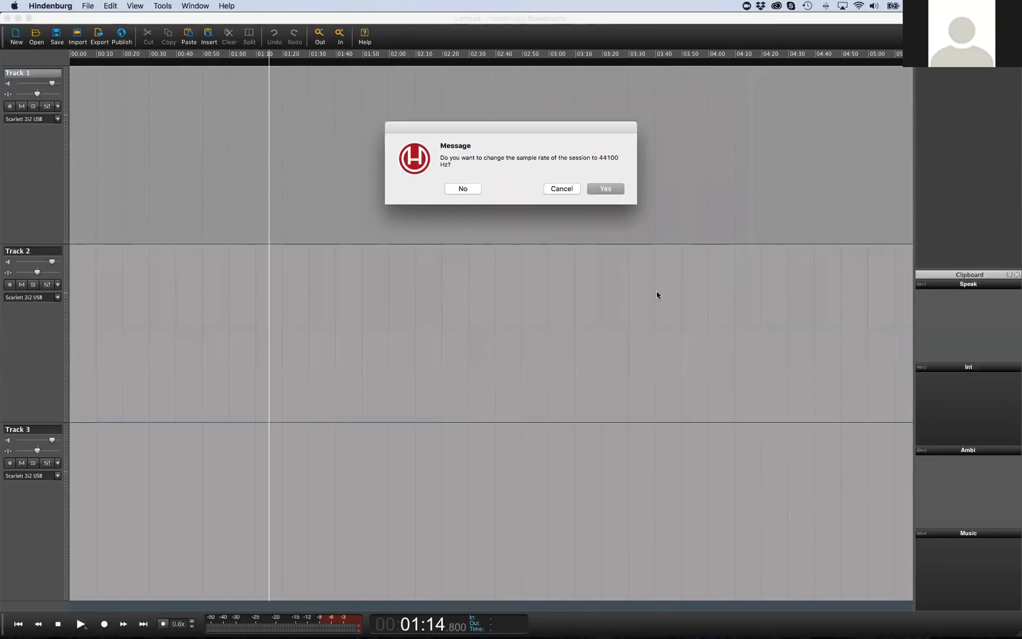
pyautogui.click(462, 188)
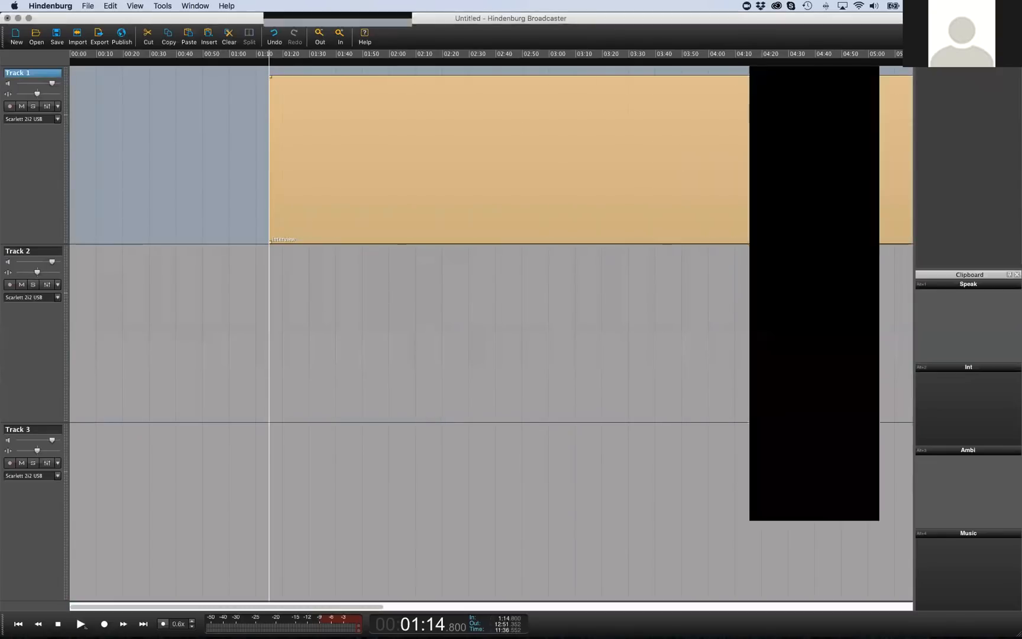
# Move the Track 1 section from 1:42.600 to 2:02.600 into the Speak clipboard group and close the marker list
pyautogui.moveTo(318, 121); pyautogui.dragTo(318, 119)
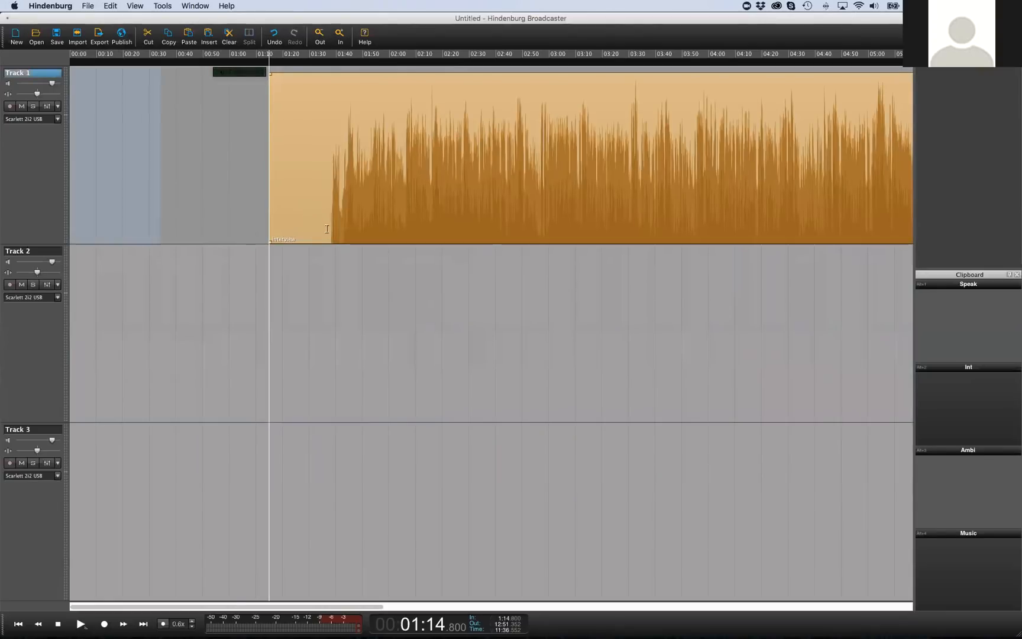
pyautogui.click(324, 226)
pyautogui.moveTo(343, 225); pyautogui.dragTo(396, 225)
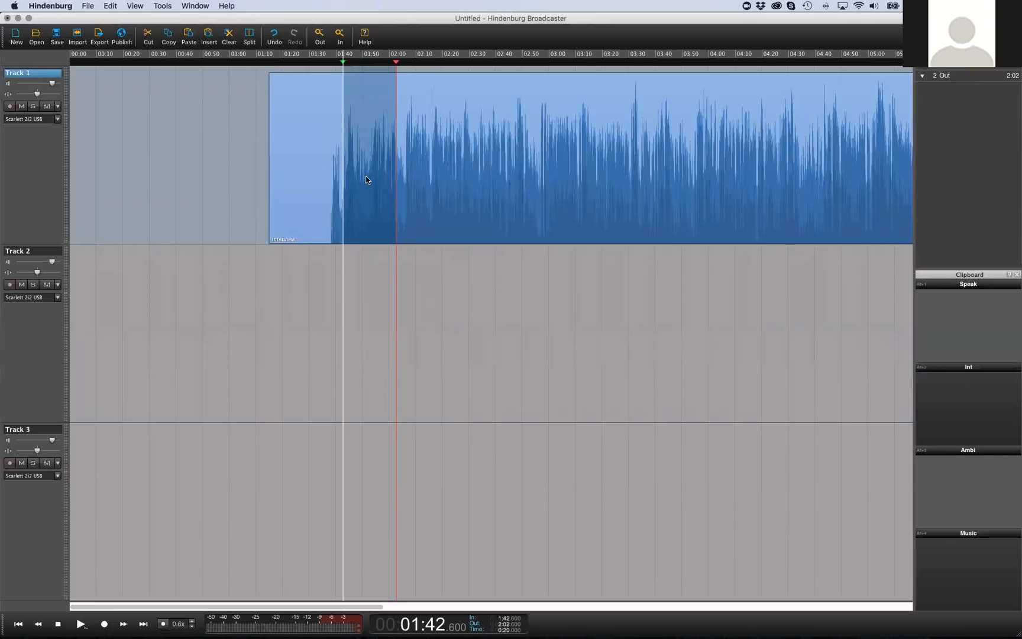
pyautogui.moveTo(371, 125); pyautogui.dragTo(1005, 353)
pyautogui.click(1017, 54)
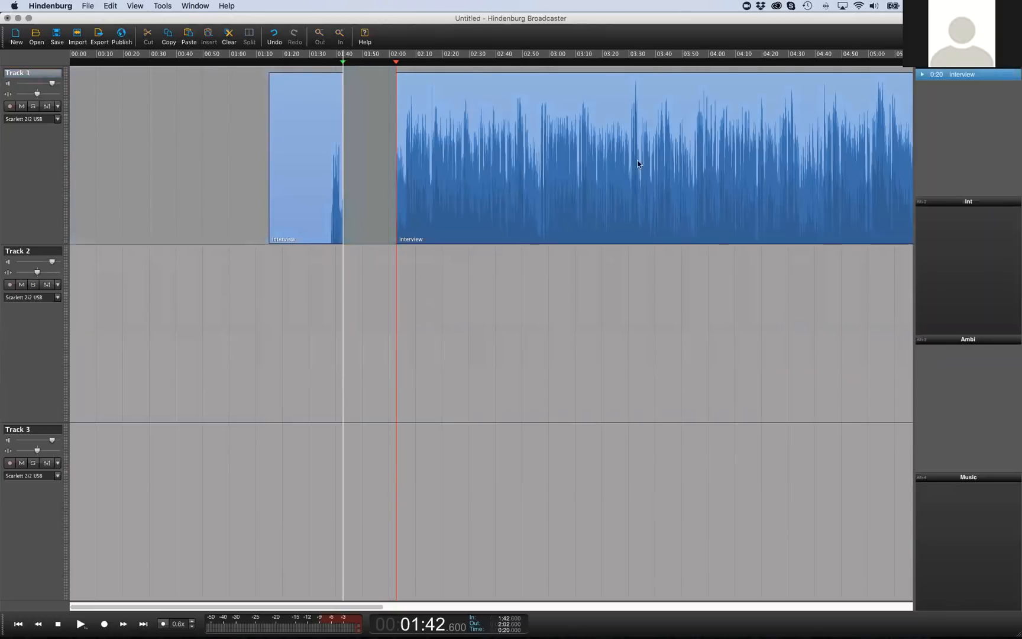
# Move the Track 1 section from 2:19.200 to 2:43.800 into the Speak clipboard group
pyautogui.click(441, 210)
pyautogui.moveTo(440, 211); pyautogui.dragTo(506, 214)
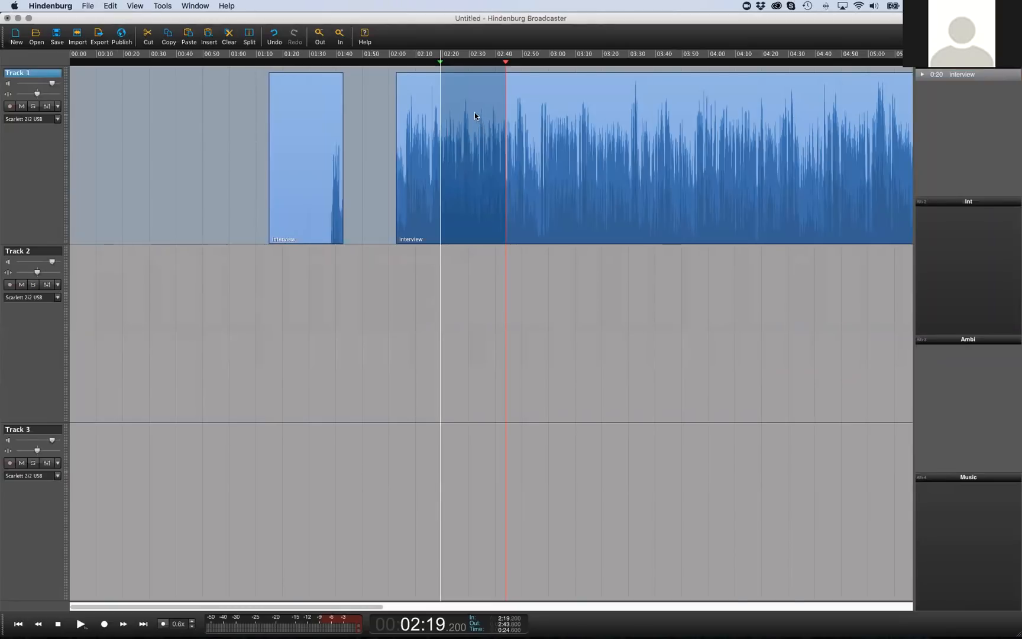
pyautogui.moveTo(1020, 104); pyautogui.dragTo(971, 88)
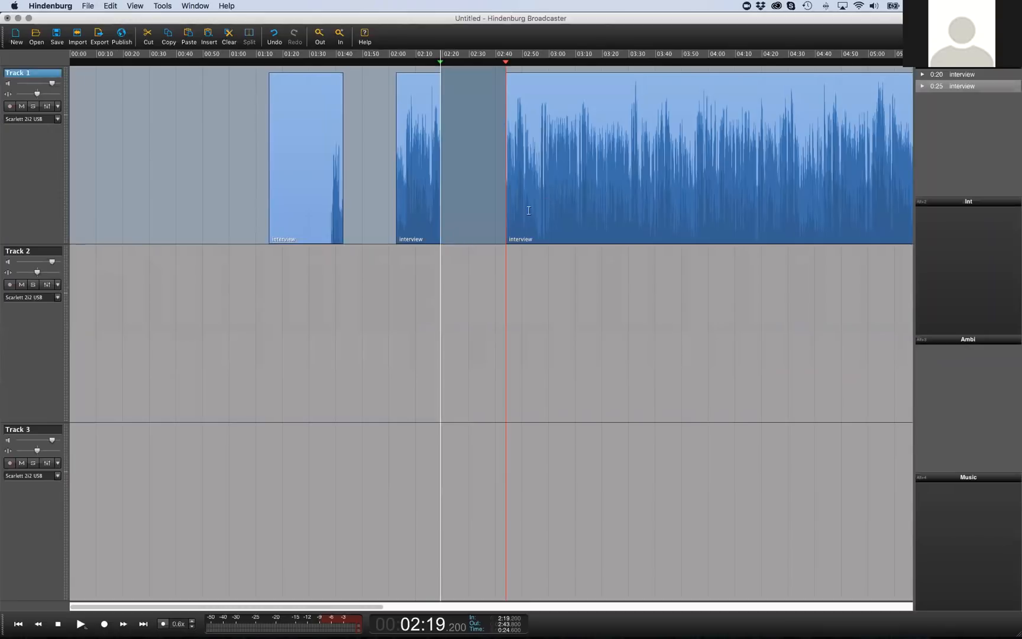
# File an 18-second Track 1 section from about 2:58 in the Int clipboard group, and shift the 20-second section at 3:33.600 to about 3:08
pyautogui.moveTo(544, 221); pyautogui.dragTo(961, 243)
pyautogui.click(652, 209)
pyautogui.moveTo(633, 215); pyautogui.dragTo(596, 195)
pyautogui.click(663, 209)
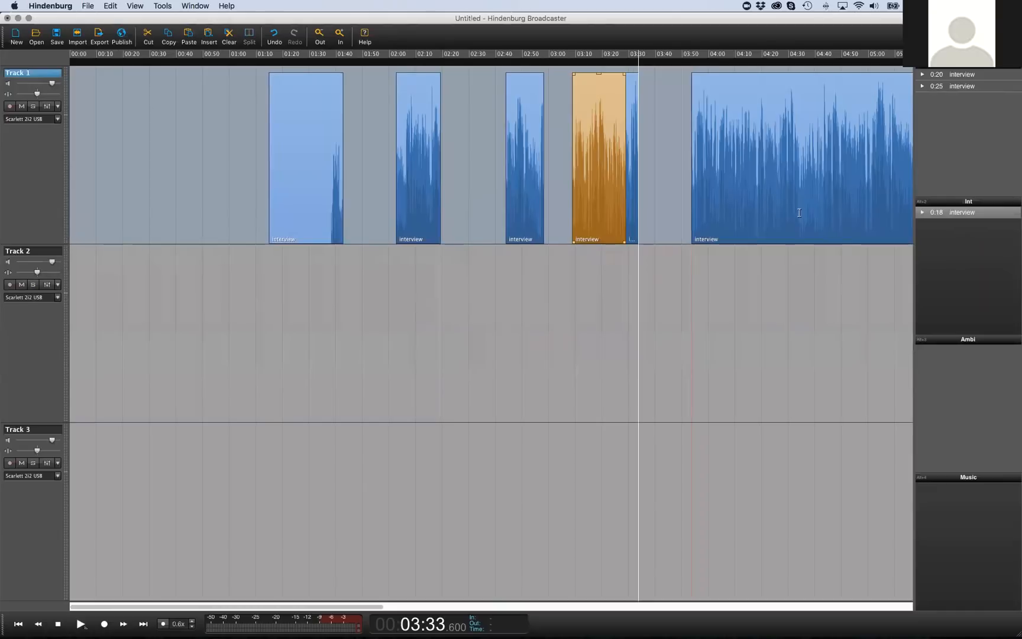
# Slide the 20-second Track 1 clip to about 3:01, file it in the Int clipboard group, and place the playhead at 4:07.600
pyautogui.hscroll(3, 802, 214)
pyautogui.hscroll(-3, 801, 215)
pyautogui.click(550, 123)
pyautogui.moveTo(595, 123); pyautogui.dragTo(1021, 123)
pyautogui.moveTo(1003, 194); pyautogui.dragTo(335, 224)
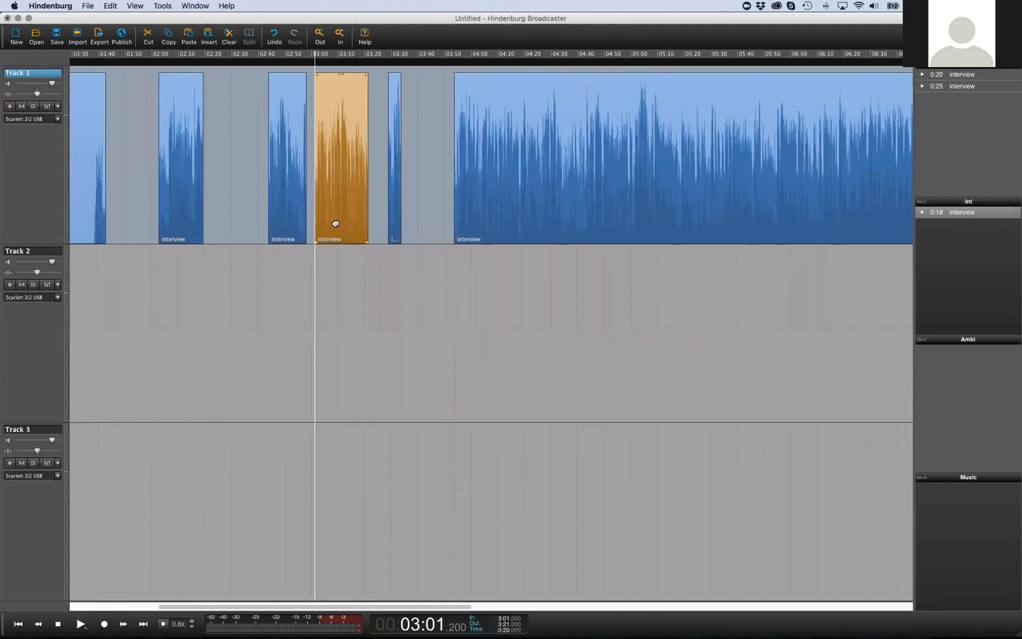
pyautogui.click(375, 166)
pyautogui.click(343, 140)
pyautogui.moveTo(340, 142); pyautogui.dragTo(974, 237)
pyautogui.click(490, 217)
pyautogui.press('Down')
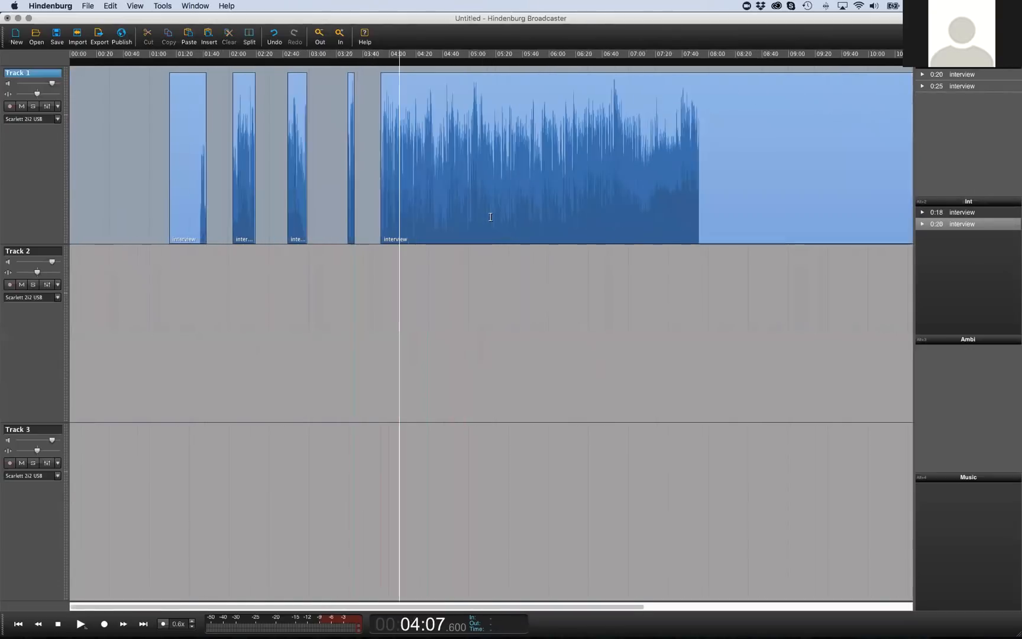
# Undo the Track 1 cuts until the interview is a single unbroken clip again
pyautogui.press('super+z')
pyautogui.press('super+z')
pyautogui.press('super+z')
pyautogui.press('super+z')
pyautogui.press('super+z')
pyautogui.press('super+z')
pyautogui.press('super+z')
# Delete all the stored interview clips from the Speak and Int clipboard groups
pyautogui.click(968, 224)
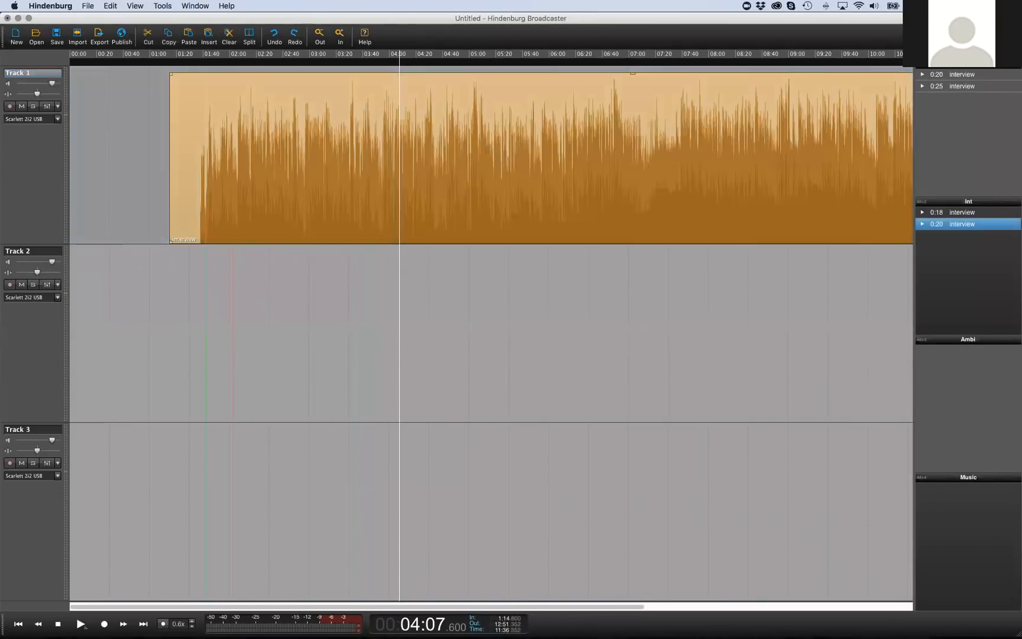
pyautogui.press('BackSpace')
pyautogui.press('BackSpace')
pyautogui.click(968, 86)
pyautogui.press('BackSpace')
pyautogui.press('BackSpace')
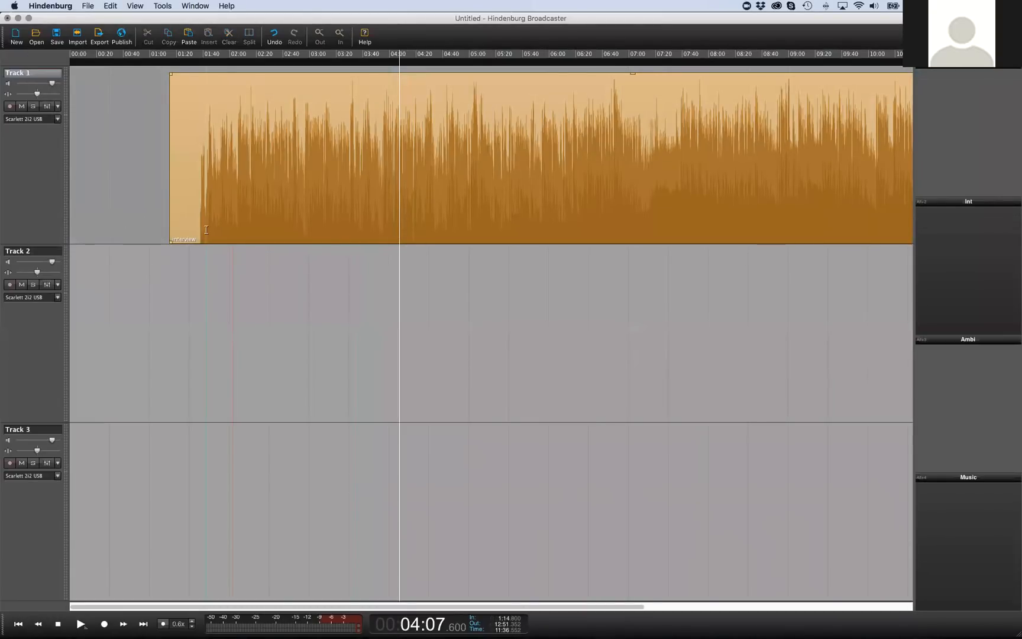
# Listen to the Track 1 interview around 1:46 and place the playhead at 1:53.881
pyautogui.click(199, 230)
pyautogui.scroll(5, 199, 230)
pyautogui.click(221, 231)
pyautogui.press('space')
pyautogui.scroll(3, 204, 222)
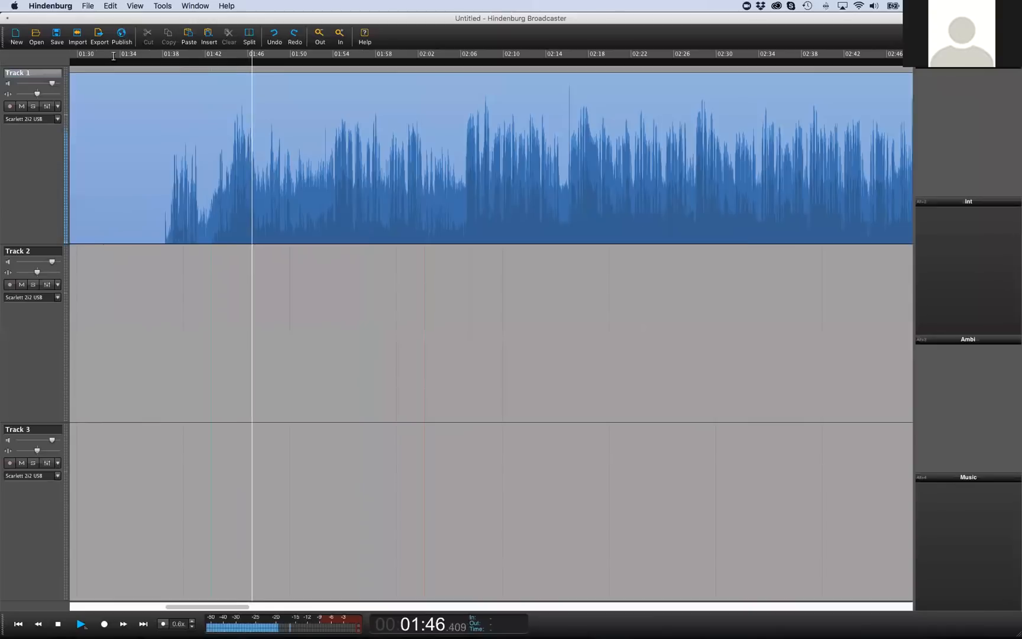
pyautogui.click(332, 217)
pyautogui.click(331, 217)
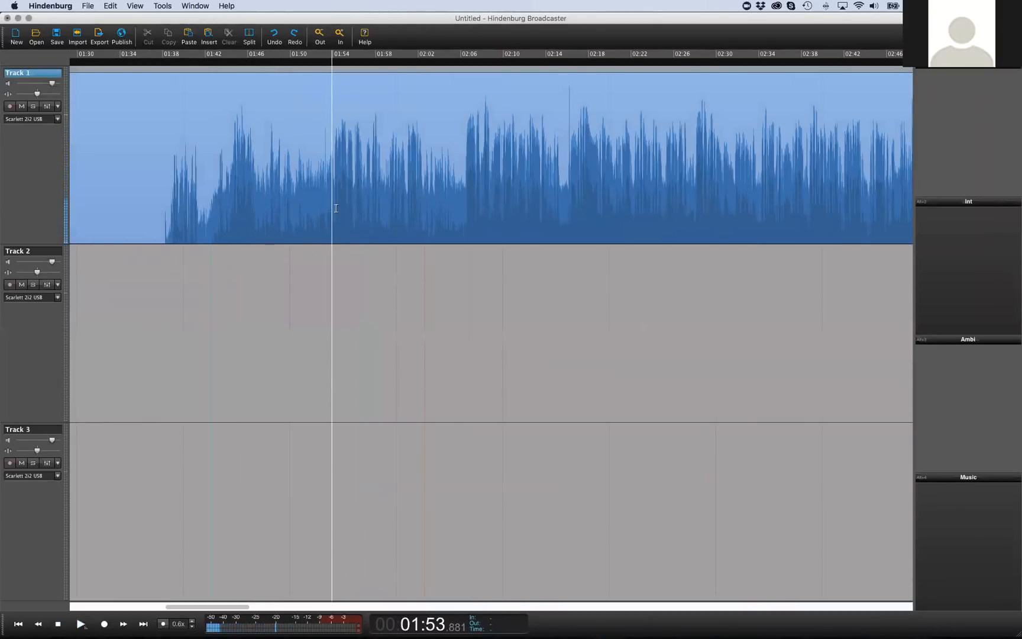
# Try moving two Track 1 sections, starting at 1:54.050 and 2:06.400, down to Track 2, and undo both moves
pyautogui.moveTo(334, 224); pyautogui.dragTo(432, 218)
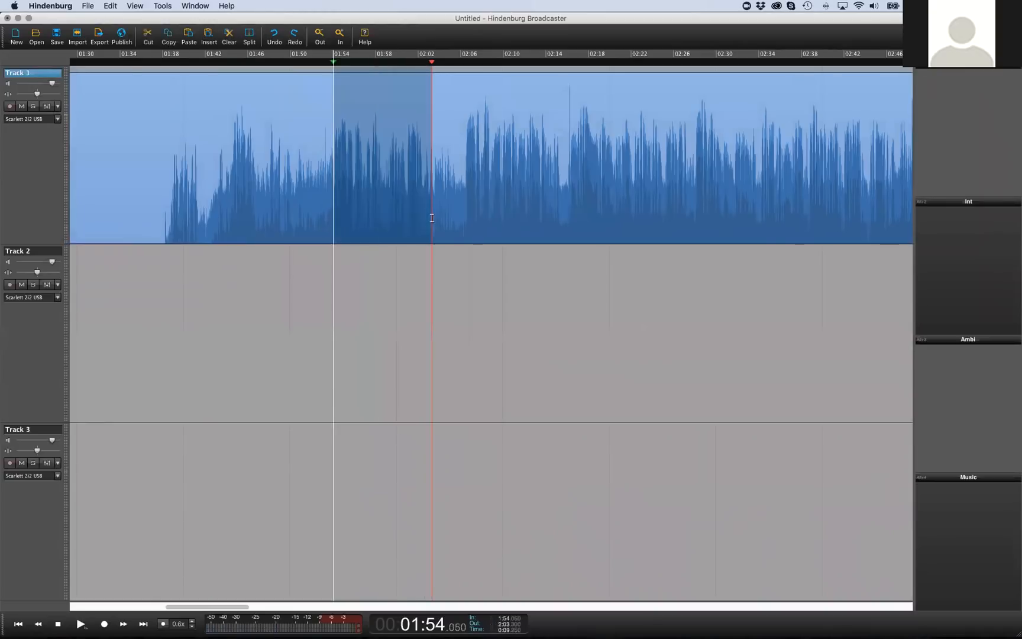
pyautogui.moveTo(383, 167); pyautogui.dragTo(383, 340)
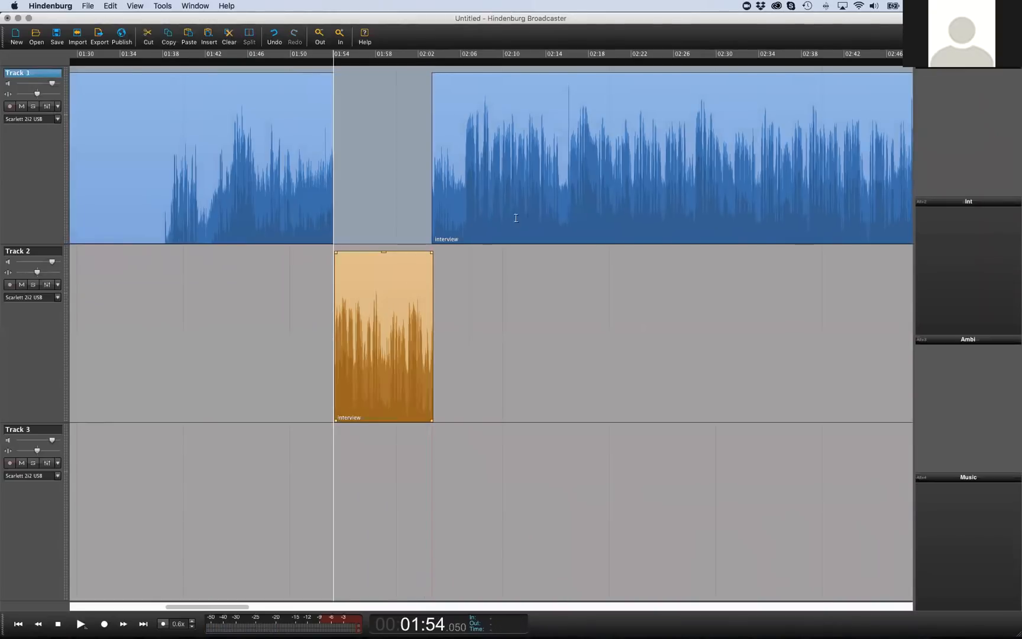
pyautogui.moveTo(465, 221); pyautogui.dragTo(556, 220)
pyautogui.moveTo(522, 179); pyautogui.dragTo(528, 283)
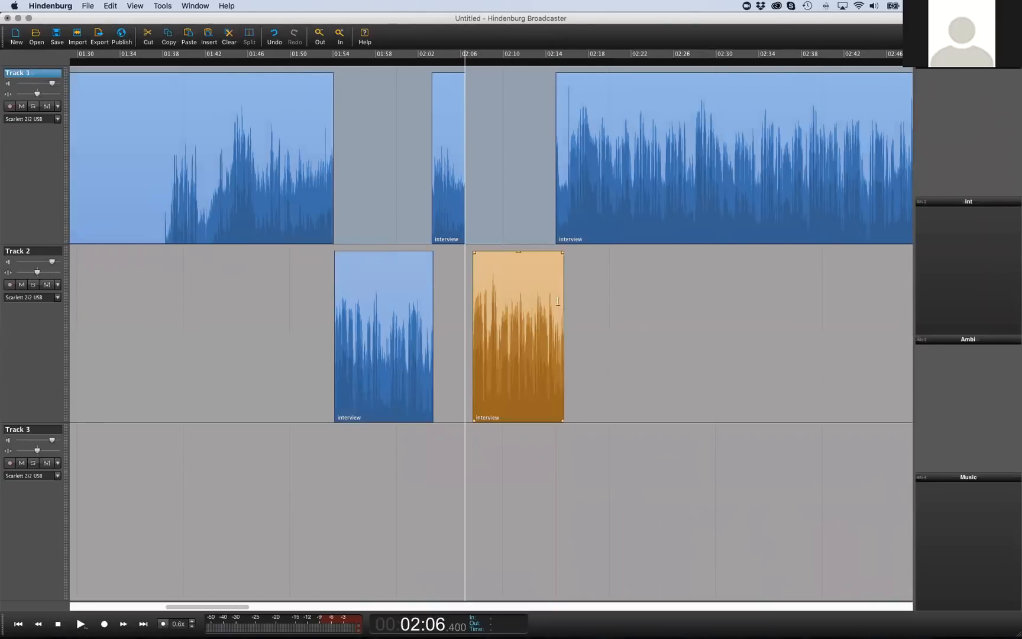
pyautogui.press('super+z')
pyautogui.press('super+z')
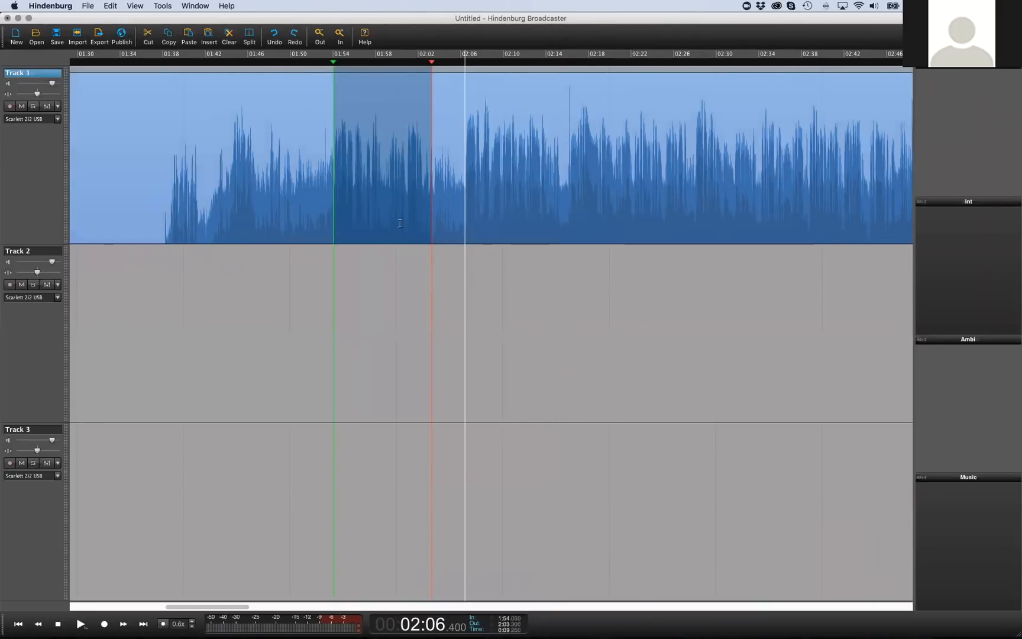
# Move the Track 1 section from 2:06.300 to 2:15.900 into the Int clipboard group
pyautogui.moveTo(333, 220); pyautogui.dragTo(436, 218)
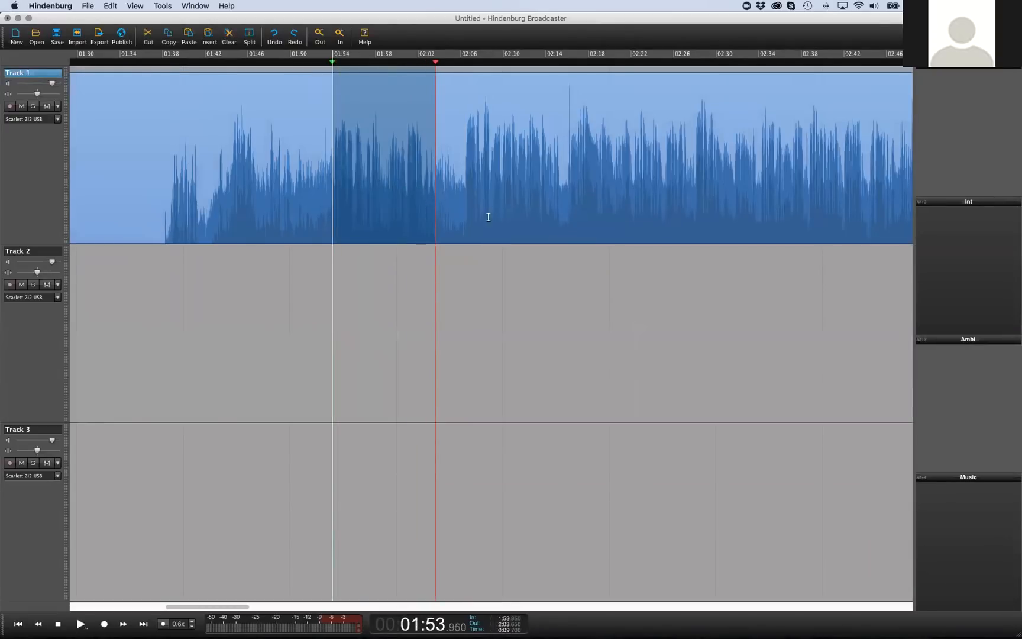
pyautogui.click(468, 221)
pyautogui.press('space')
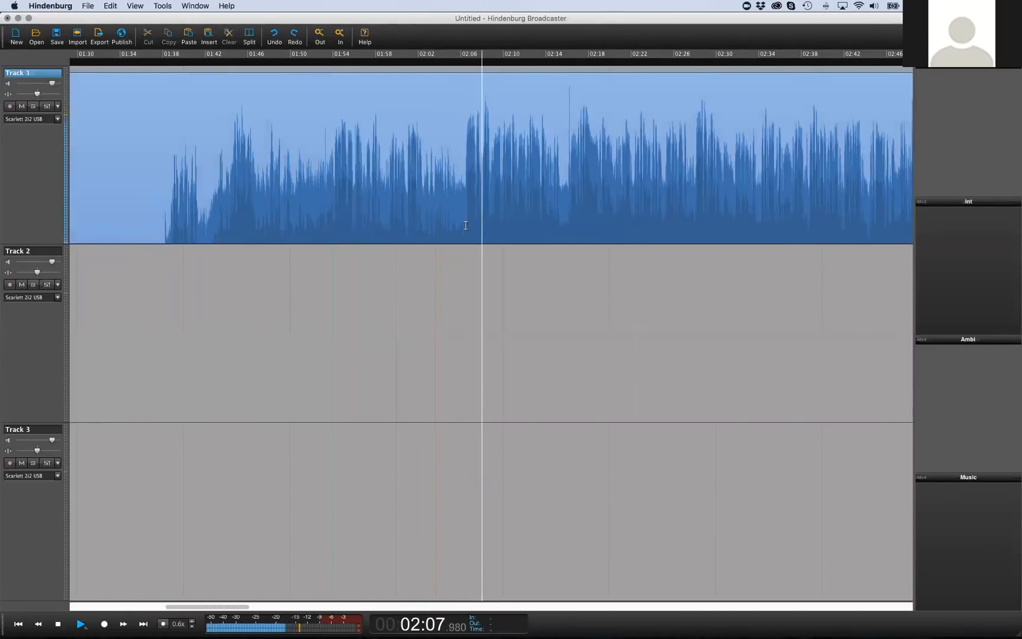
pyautogui.moveTo(464, 226); pyautogui.dragTo(566, 177)
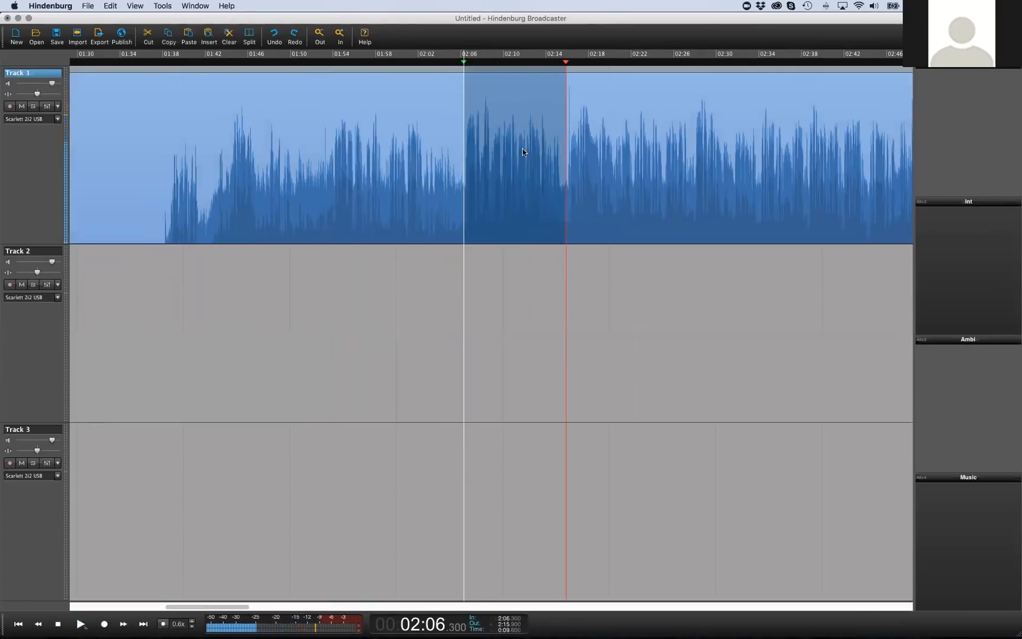
pyautogui.moveTo(504, 144); pyautogui.dragTo(983, 251)
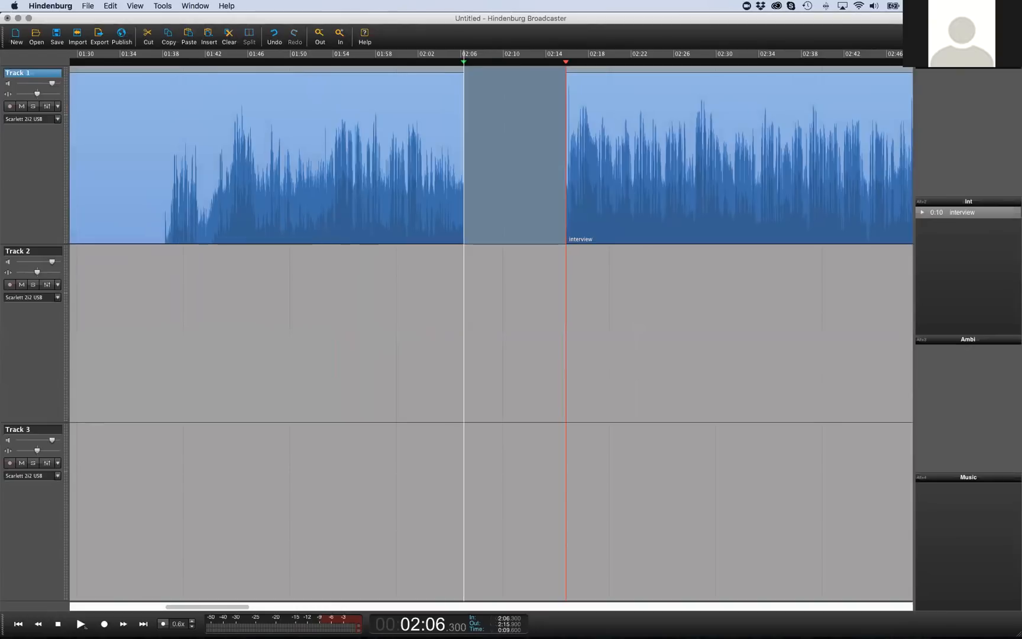
# Rename the Int clipboard group with the interviewee's first name
pyautogui.doubleClick(968, 201)
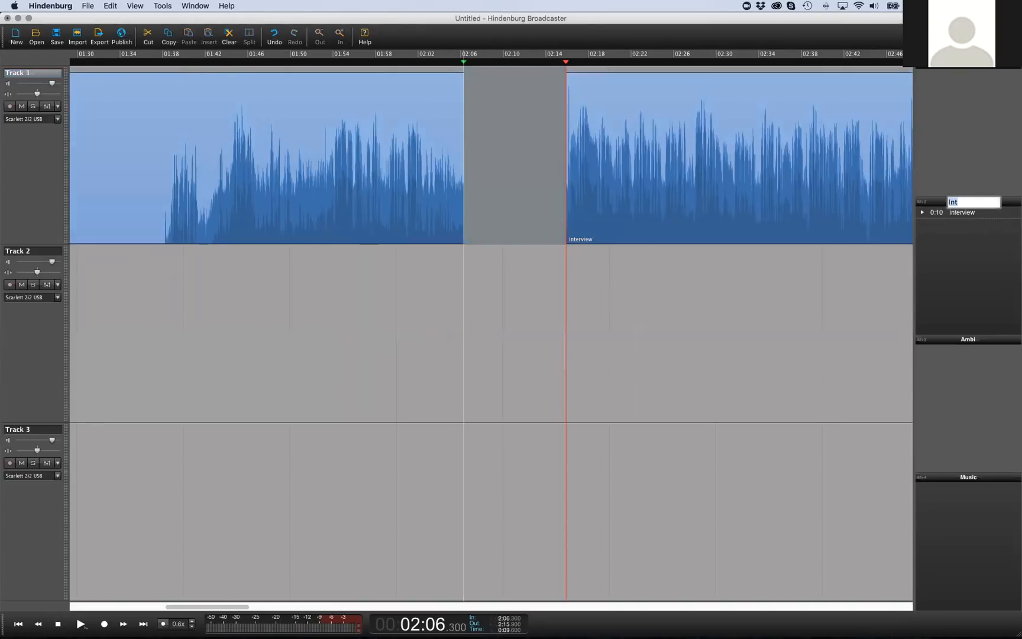
pyautogui.write('Simon')
pyautogui.press('Return')
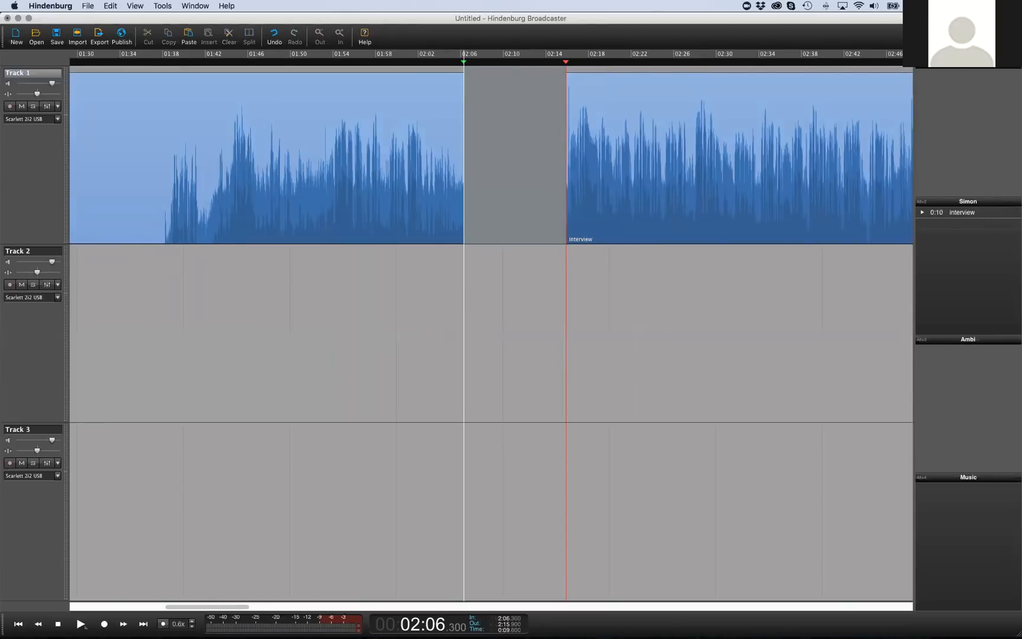
# Rename the 10-second clip in the interviewee's clipboard group as "We started way back"
pyautogui.click(963, 212)
pyautogui.press('Return')
pyautogui.write('We started ')
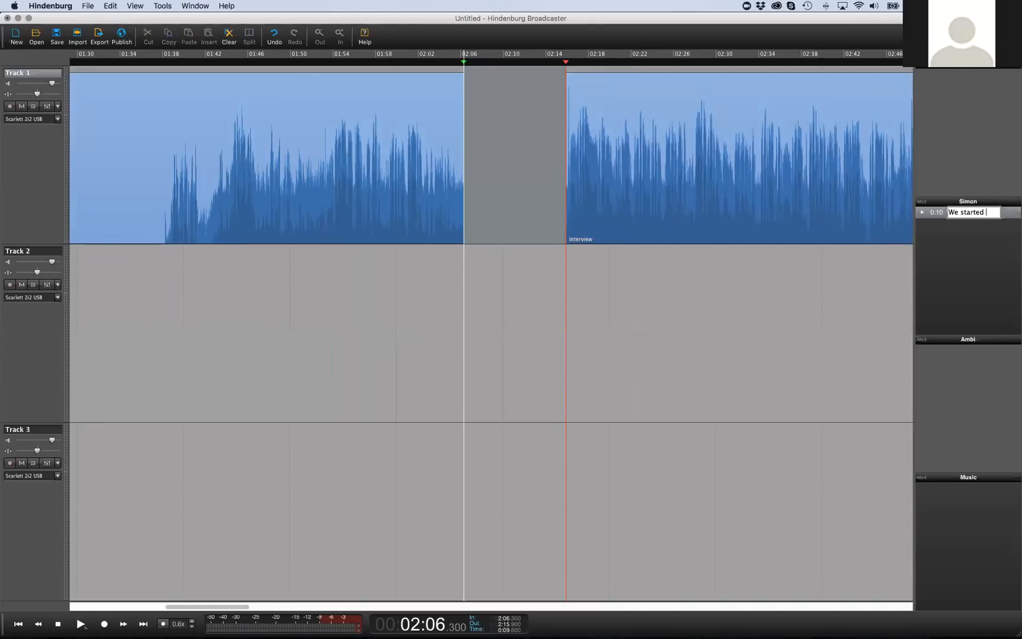
pyautogui.write('way back')
pyautogui.press('Return')
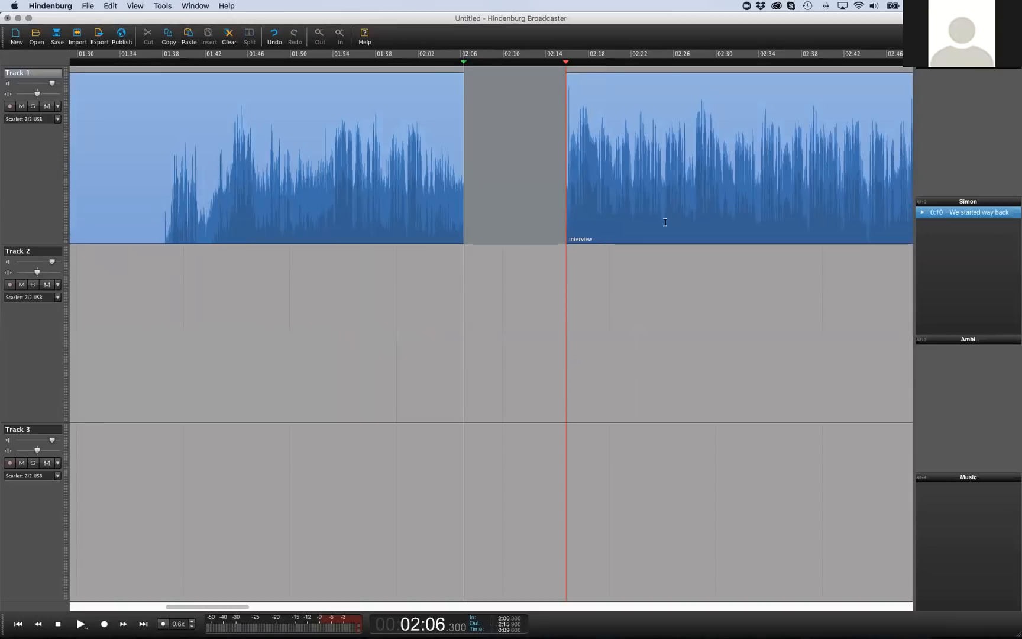
# Move the Track 1 section from 2:27.700 to 2:44.200 into the interviewee's clipboard group
pyautogui.click(687, 223)
pyautogui.press('space')
pyautogui.hscroll(3, 685, 222)
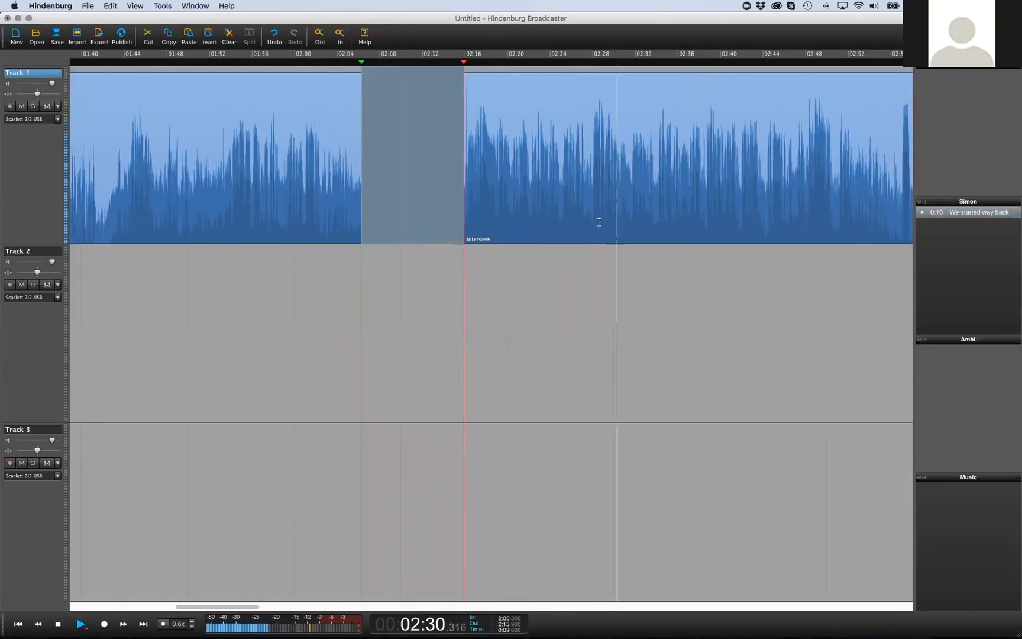
pyautogui.press('space')
pyautogui.moveTo(710, 218); pyautogui.dragTo(765, 219)
pyautogui.press('Delete')
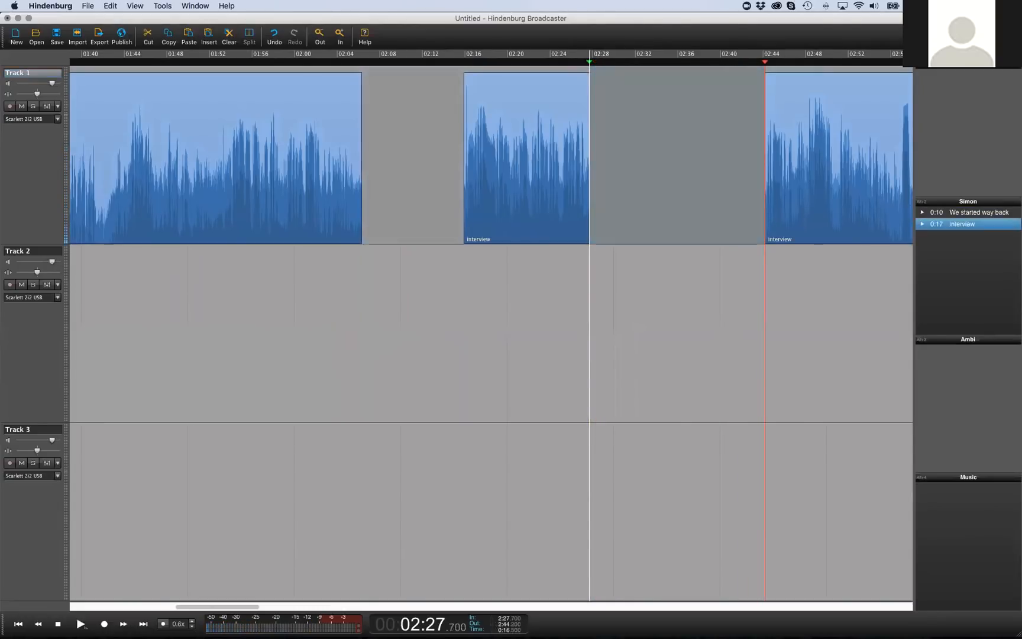
# Rename the 17-second clip in the clipboard group as "Evolved into ..."
pyautogui.press('super+r')
pyautogui.write('Ev')
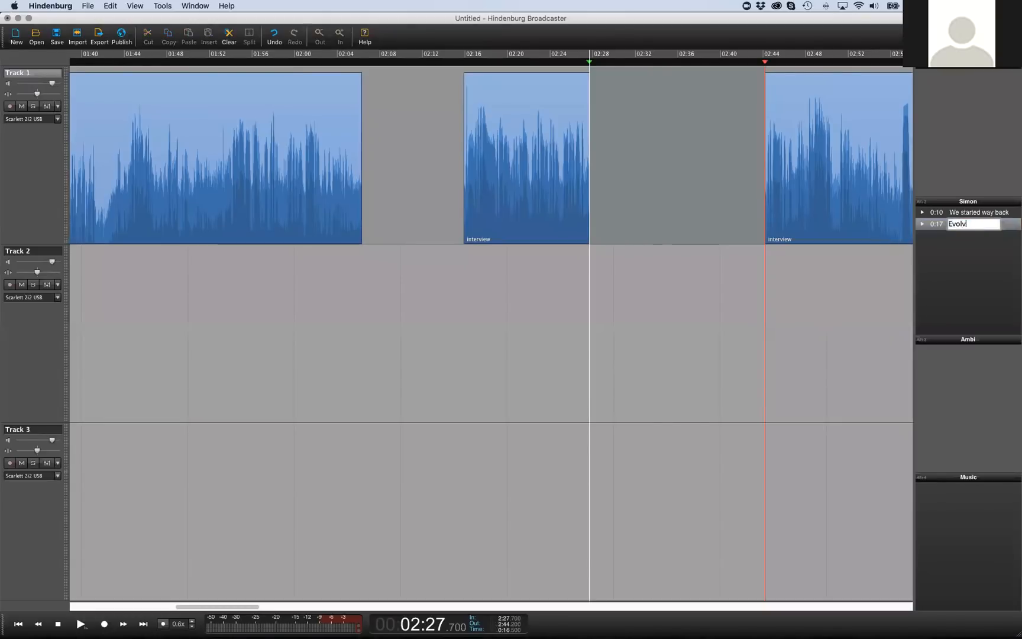
pyautogui.write('olved into ...')
pyautogui.press('Return')
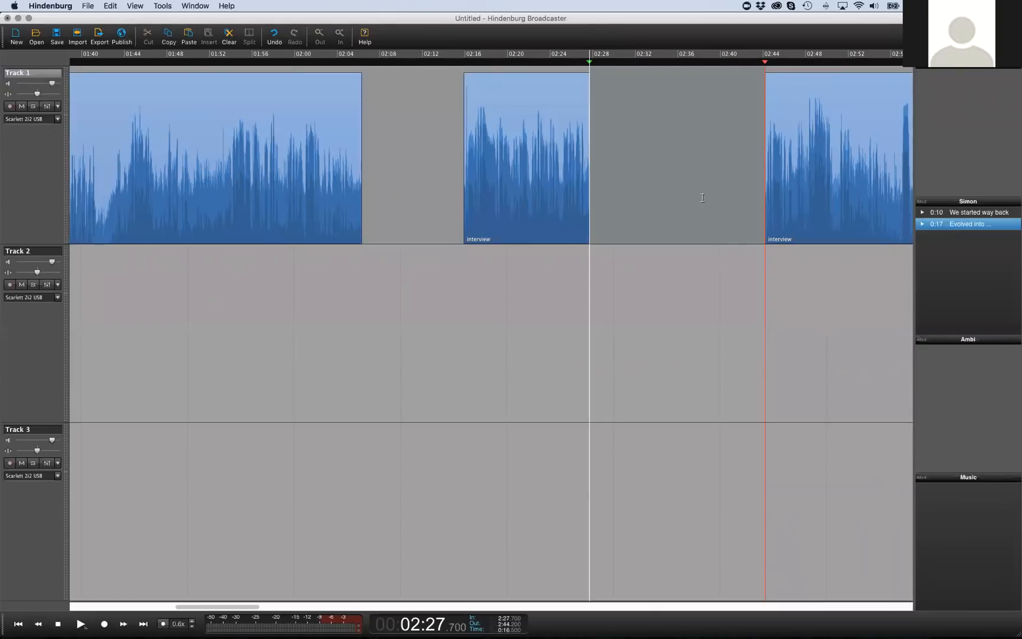
# Move a 16-second Track 1 section starting at about 3:00 into the interviewee's clipboard group
pyautogui.click(703, 198)
pyautogui.press('Down')
pyautogui.press('Down')
pyautogui.press('Down')
pyautogui.press('Escape')
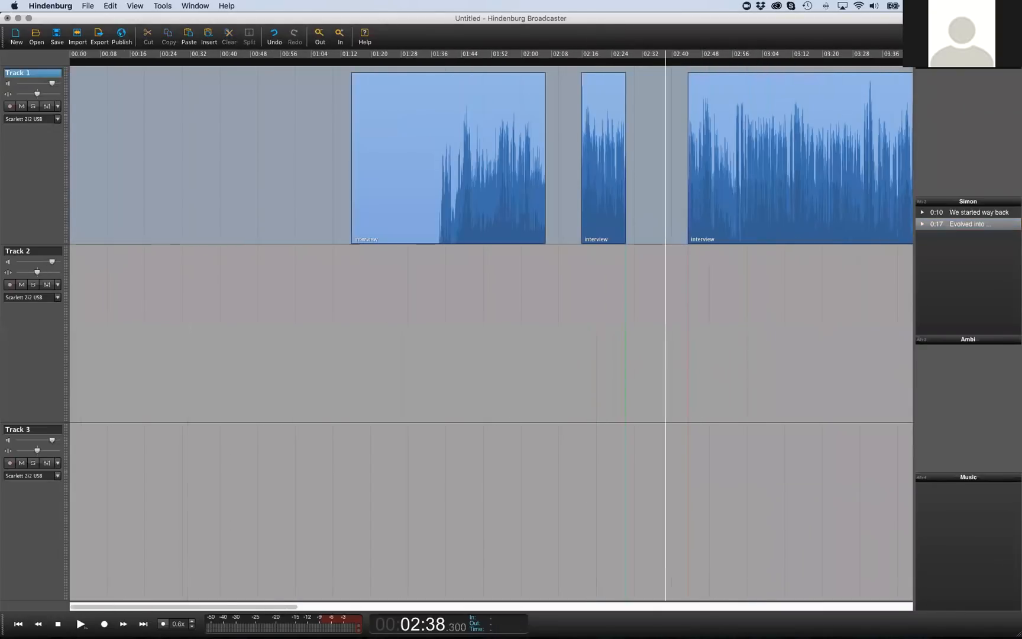
pyautogui.click(745, 160)
pyautogui.click(741, 232)
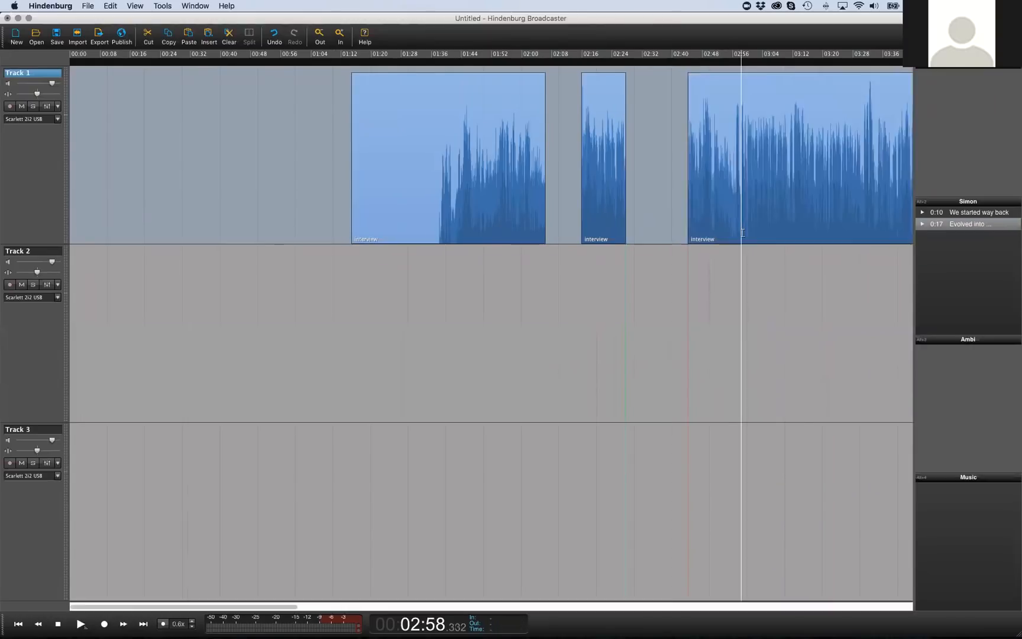
pyautogui.moveTo(747, 217); pyautogui.dragTo(970, 256)
# Move the 13-second Track 1 section starting at 3:40.878 into the interviewee's clipboard group
pyautogui.click(865, 216)
pyautogui.press('space')
pyautogui.hscroll(5, 852, 214)
pyautogui.click(816, 214)
pyautogui.moveTo(751, 217); pyautogui.dragTo(799, 222)
pyautogui.moveTo(782, 223); pyautogui.dragTo(952, 261)
# Delete all the remaining interview clips from Track 1 and place the playhead at 2:01.034
pyautogui.click(846, 216)
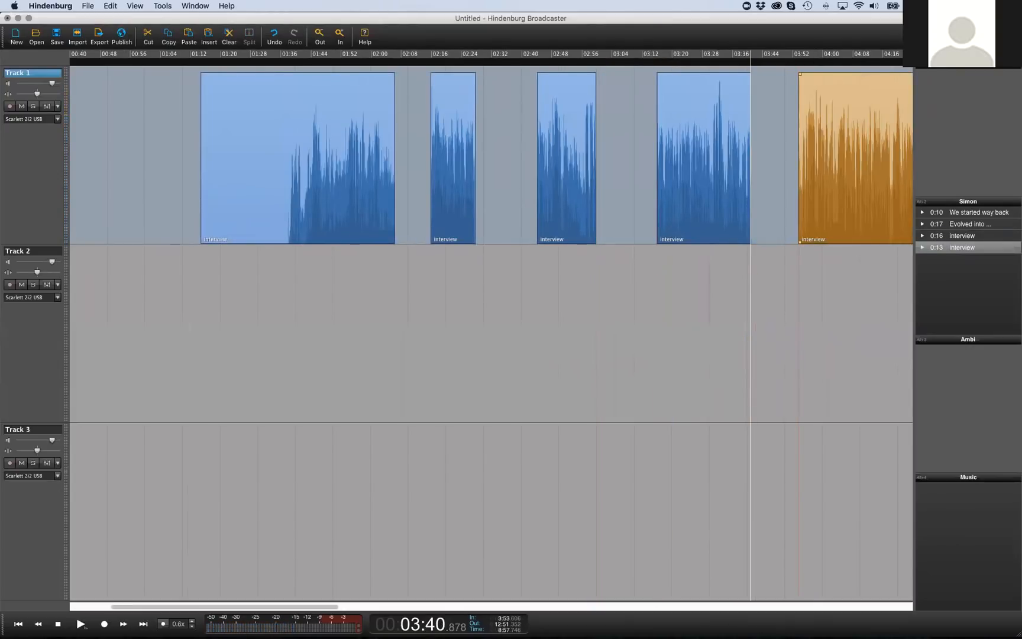
pyautogui.keyDown('shift'); pyautogui.click(346, 132); pyautogui.keyUp('shift')
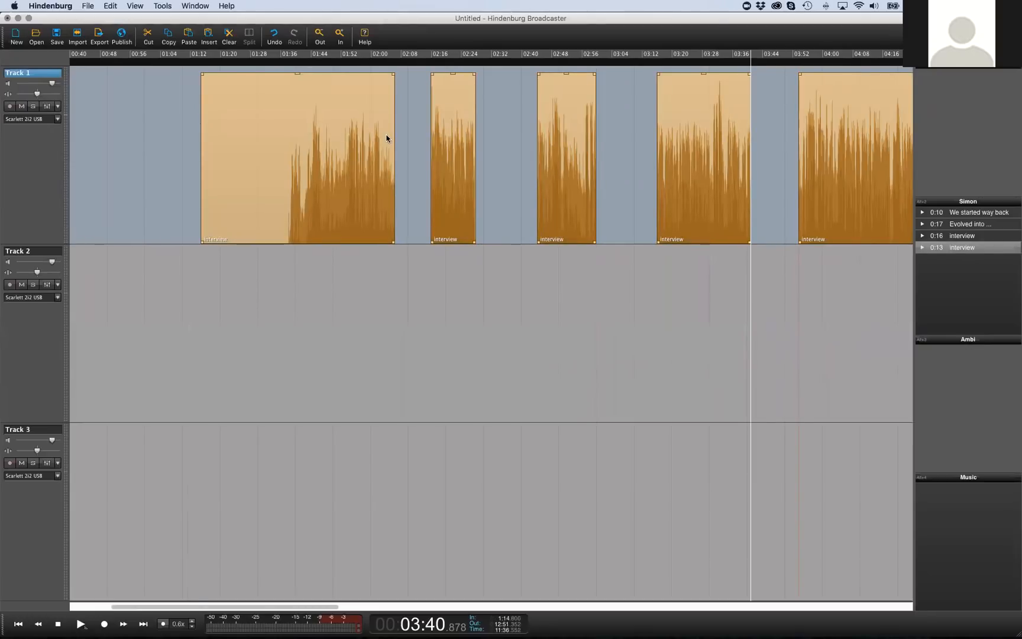
pyautogui.press('BackSpace')
pyautogui.click(373, 149)
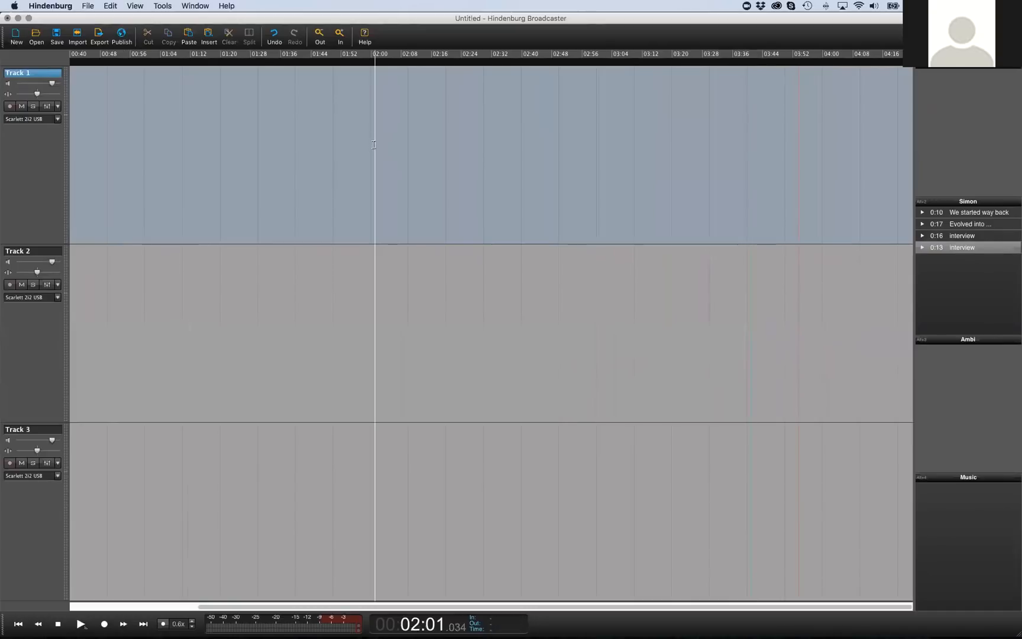
# Place the "We started way back" clip from the clipboard on Track 1 at about 1:52
pyautogui.press('Down')
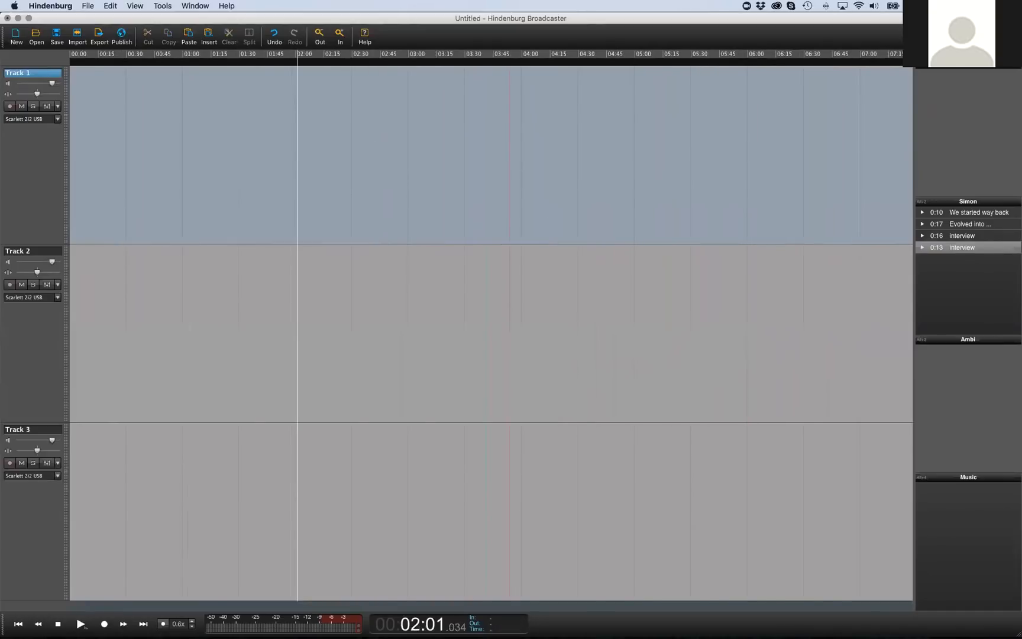
pyautogui.hotkey('alt', '2')
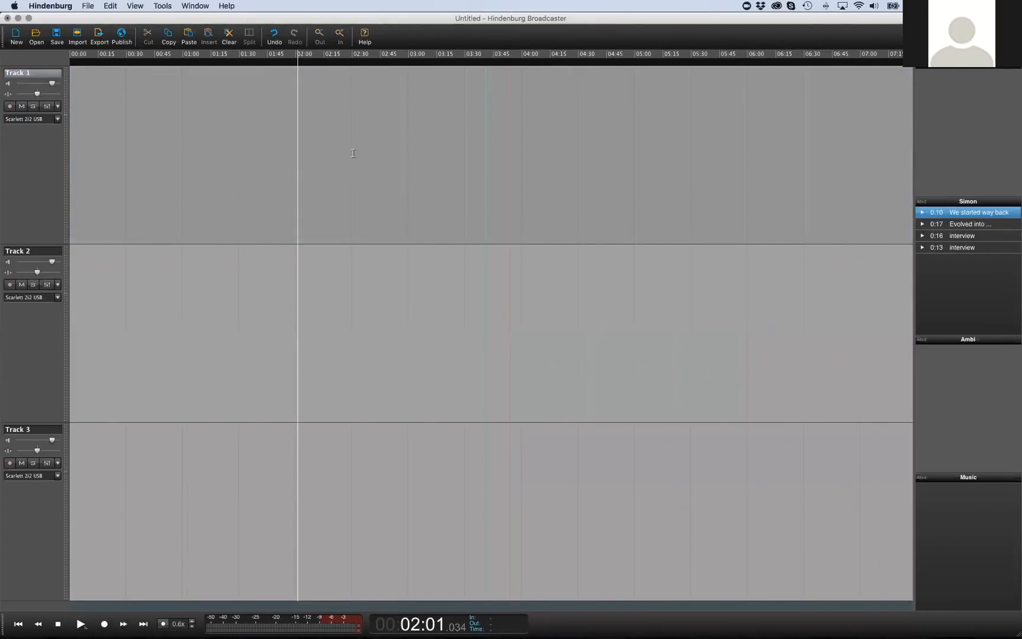
pyautogui.press('Return')
pyautogui.hotkey('alt', '2')
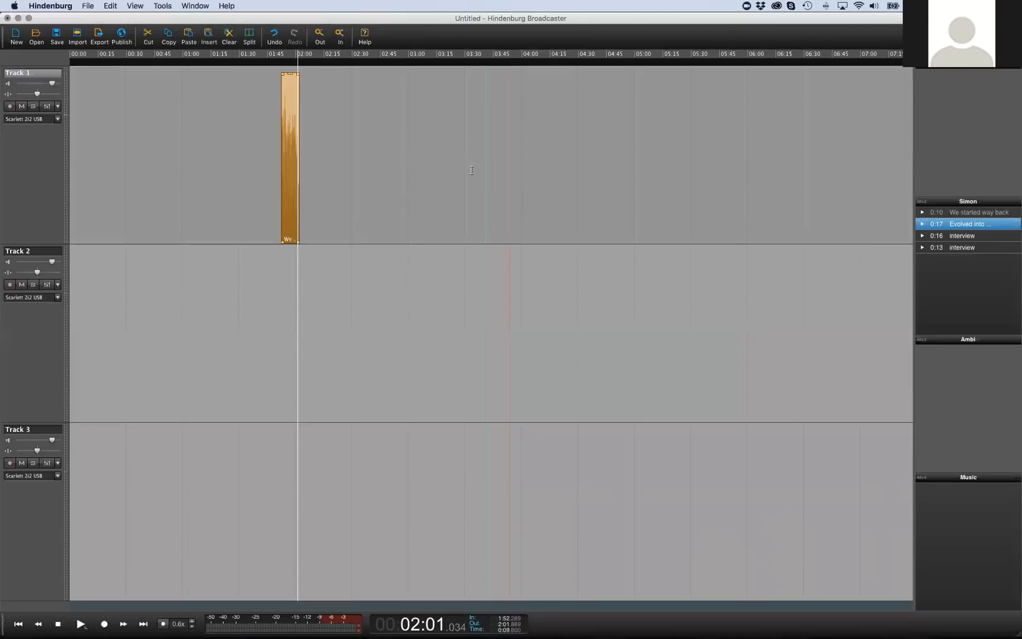
pyautogui.hotkey('alt', '2')
# Place the "Evolved into ...", 16-second and 13-second clipboard clips on Track 1 at about 2:15, 2:54 and 3:16
pyautogui.moveTo(970, 224); pyautogui.dragTo(320, 157)
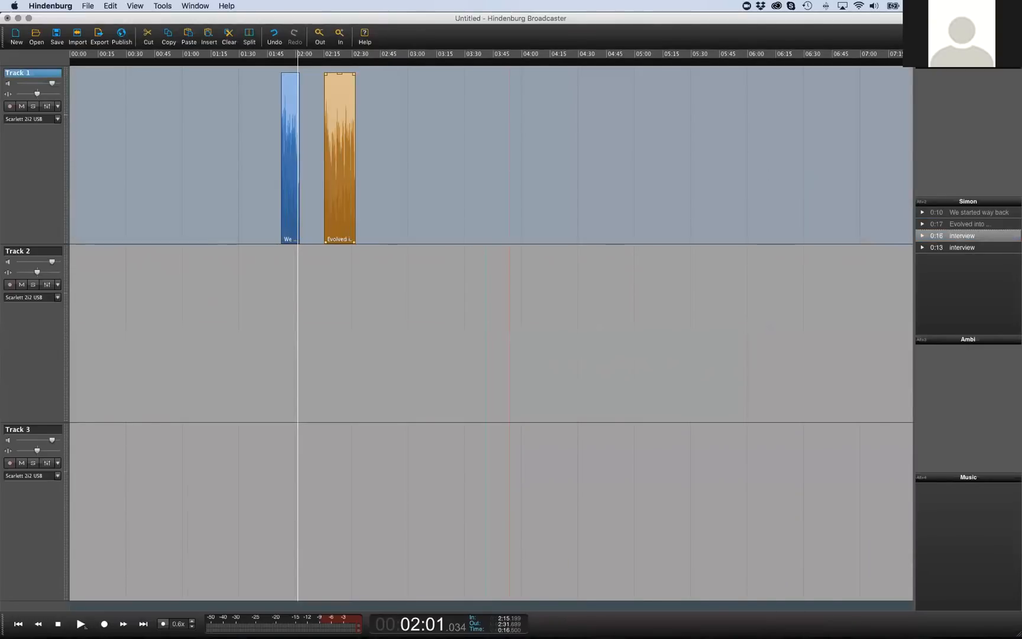
pyautogui.moveTo(962, 235); pyautogui.dragTo(400, 152)
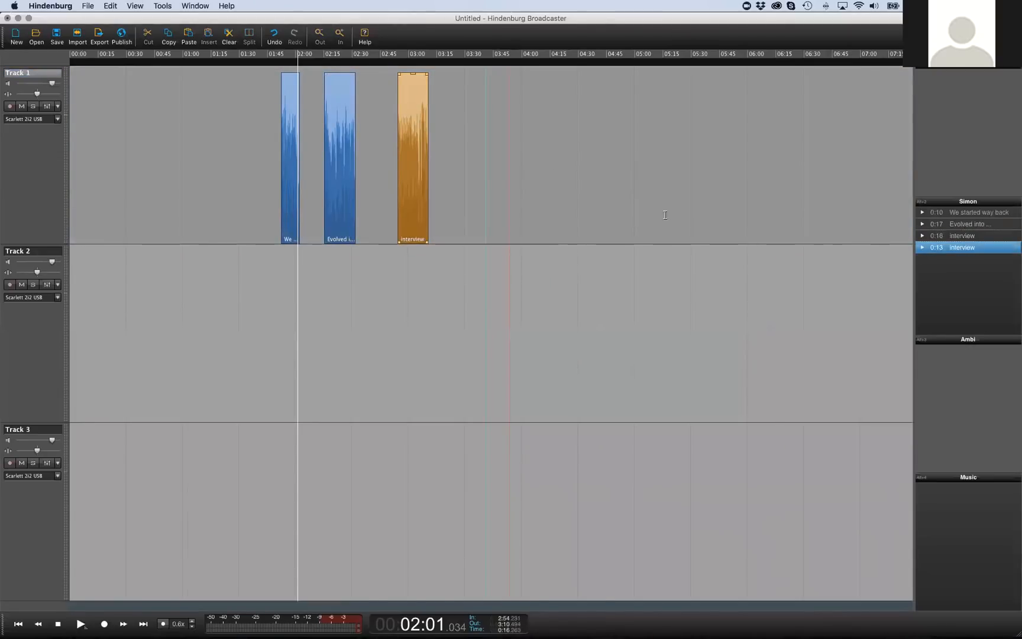
pyautogui.moveTo(961, 247); pyautogui.dragTo(438, 158)
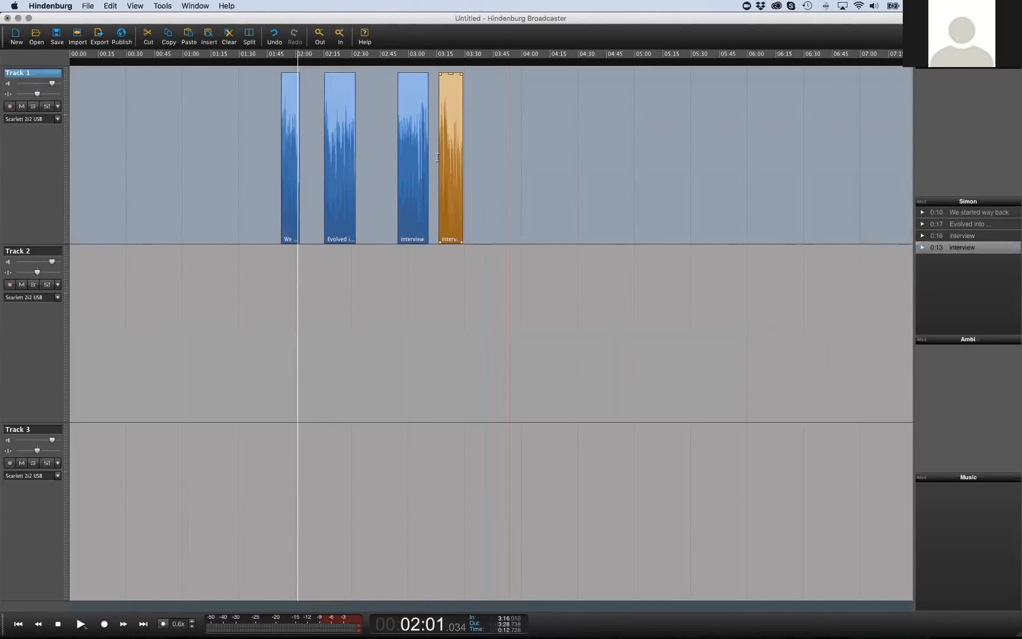
# Clear the dimmed used marking from all four clips in the clipboard group and select the 16-second clip
pyautogui.click(963, 236)
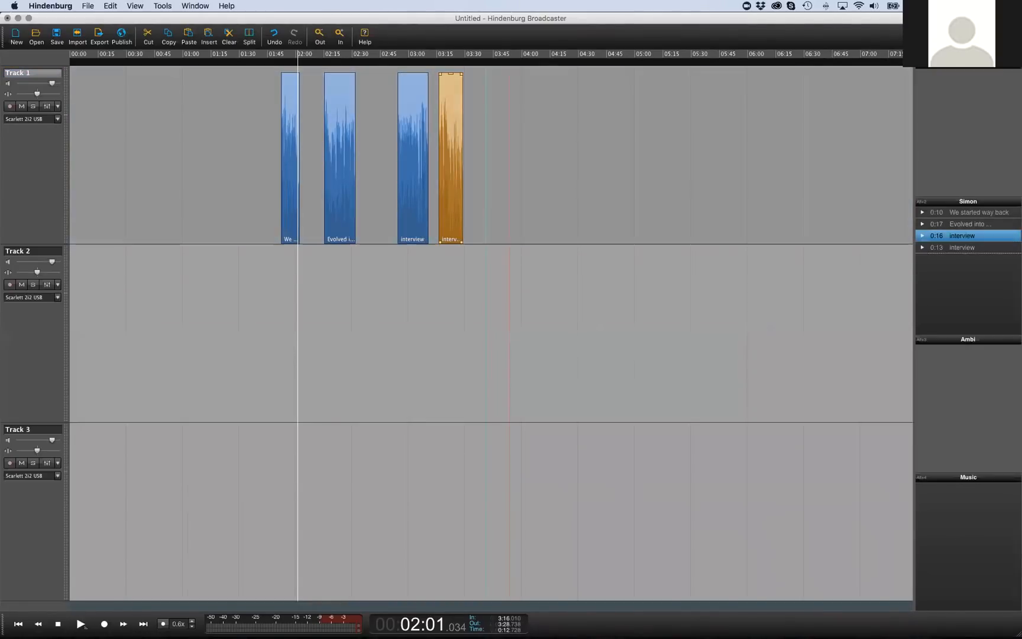
pyautogui.moveTo(963, 236)
pyautogui.mouseDown()
pyautogui.moveTo(963, 259)
pyautogui.moveTo(962, 236)
pyautogui.mouseUp()
pyautogui.click(970, 224)
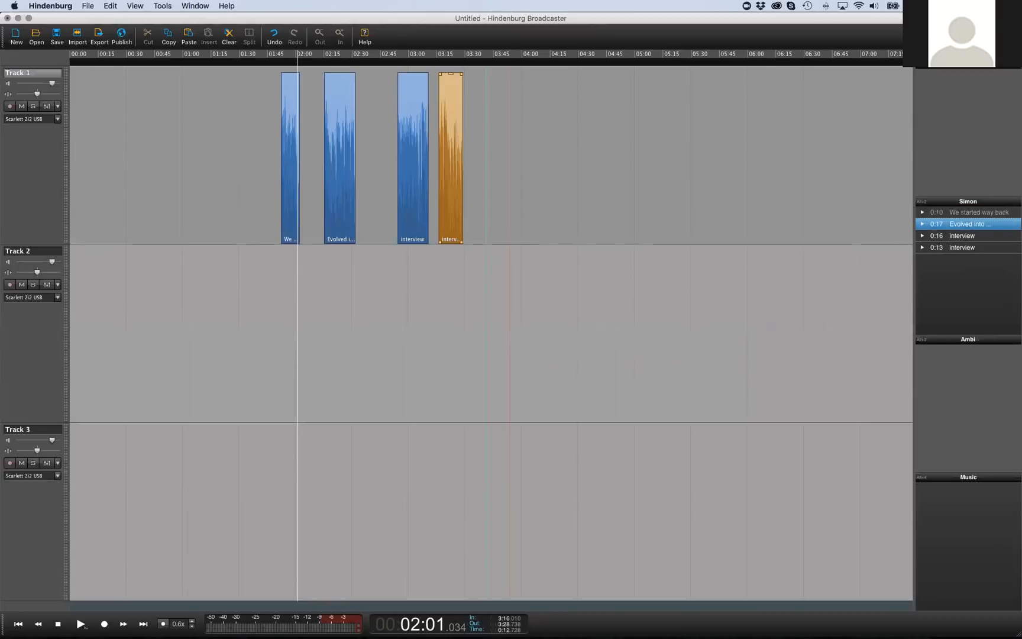
pyautogui.click(979, 212)
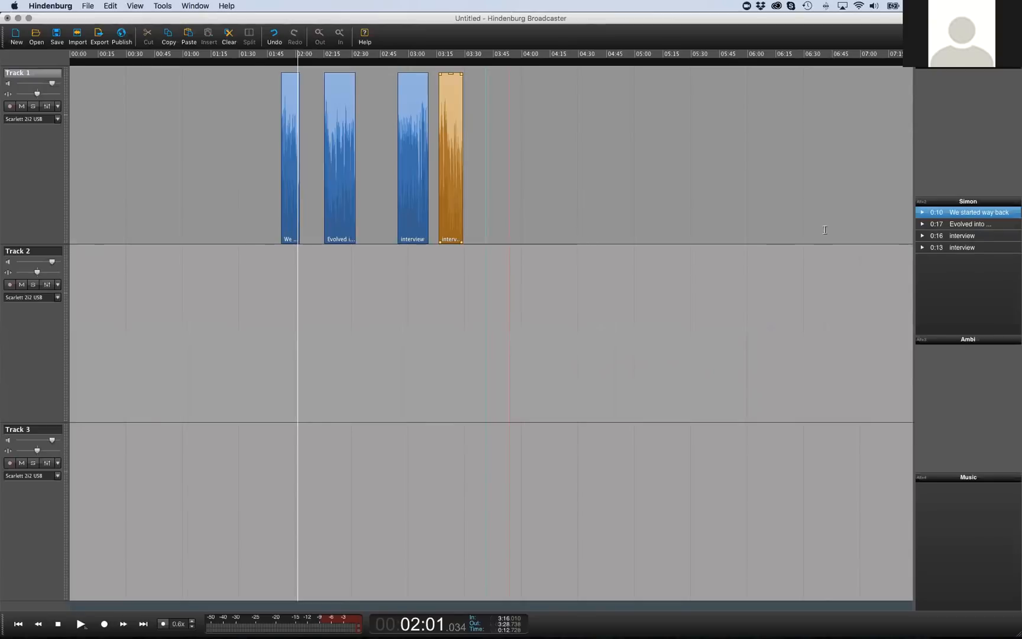
pyautogui.press('Down')
pyautogui.press('Down')
pyautogui.press('Down')
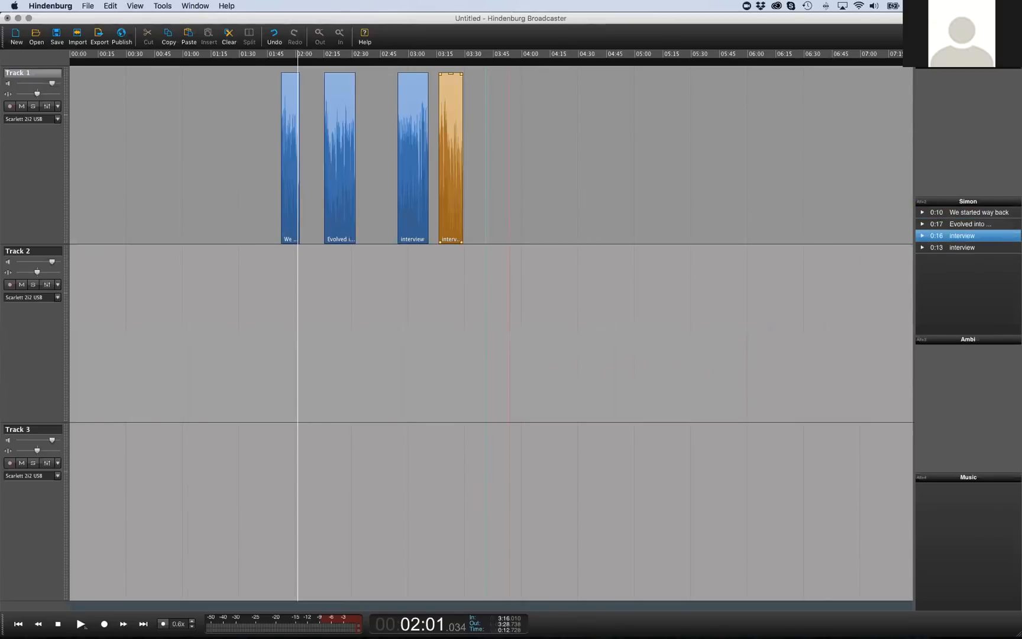
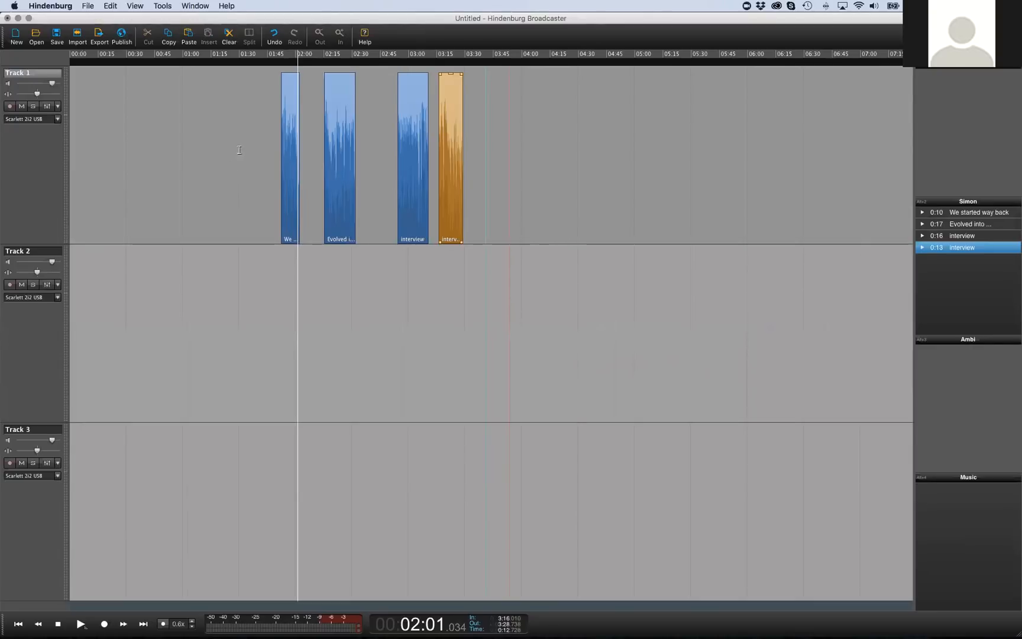
# Move the last Track 1 clip to about 3:38 and try extending its end to about 7:16
pyautogui.click(290, 134)
pyautogui.moveTo(456, 157); pyautogui.dragTo(496, 158)
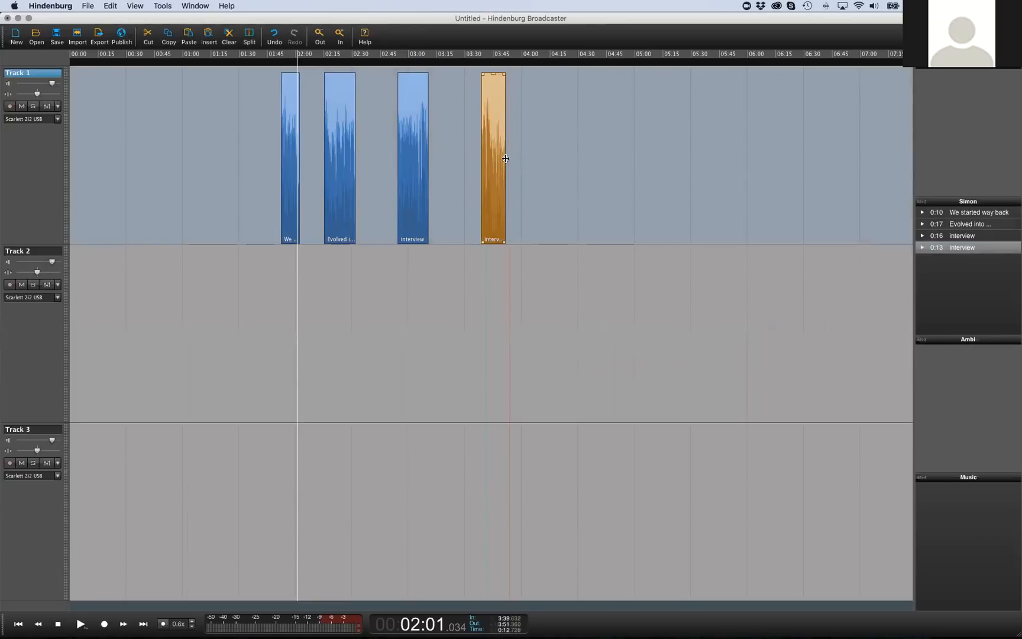
pyautogui.moveTo(506, 159); pyautogui.dragTo(826, 168)
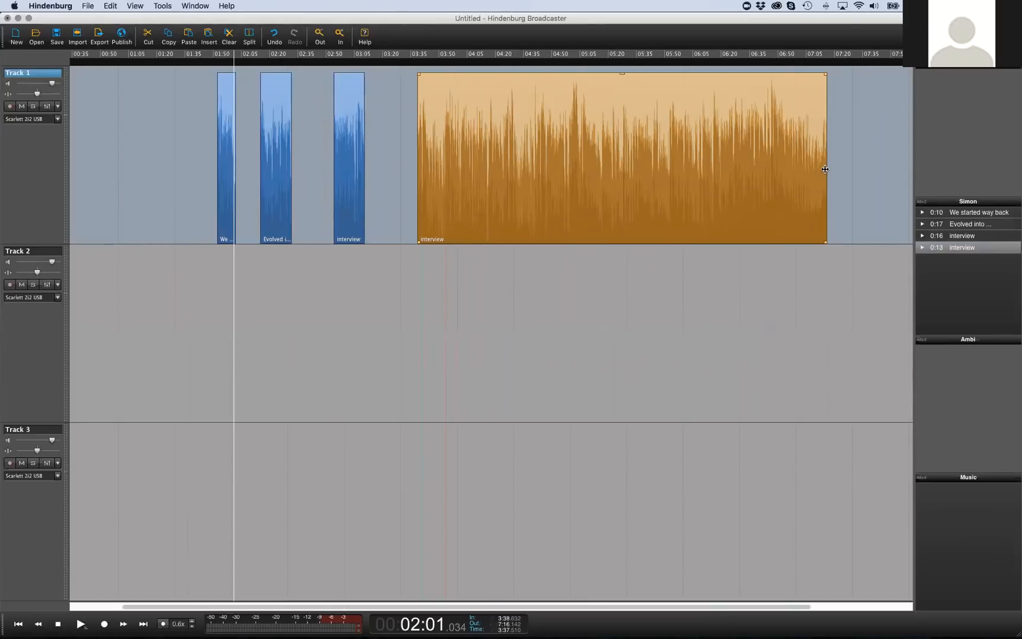
pyautogui.press('super+z')
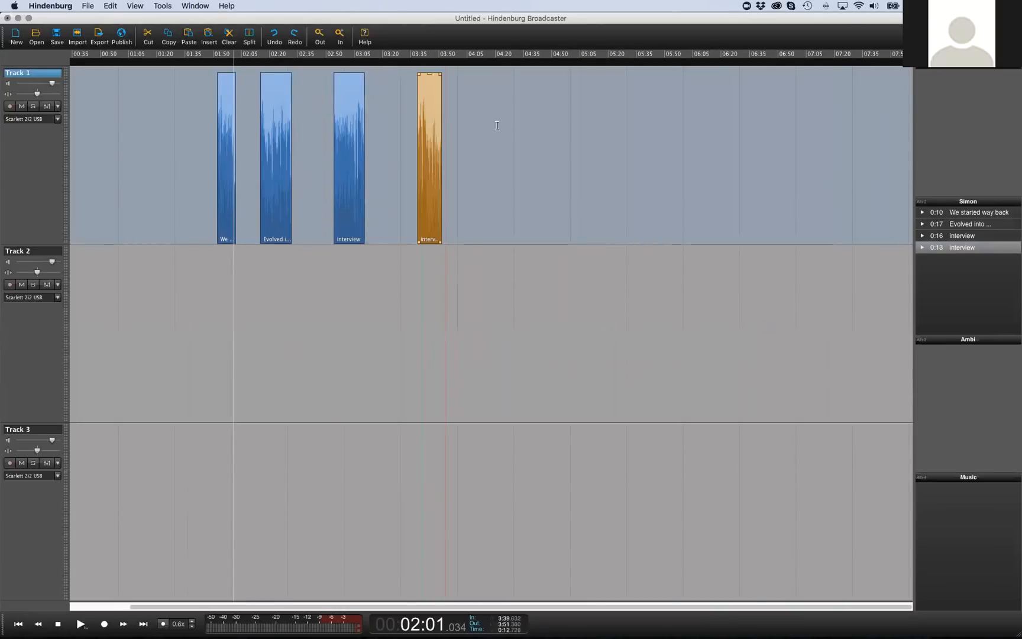
# Delete all four interview clips from Track 1, leaving the playhead at about 4:05
pyautogui.click(467, 127)
pyautogui.click(433, 134)
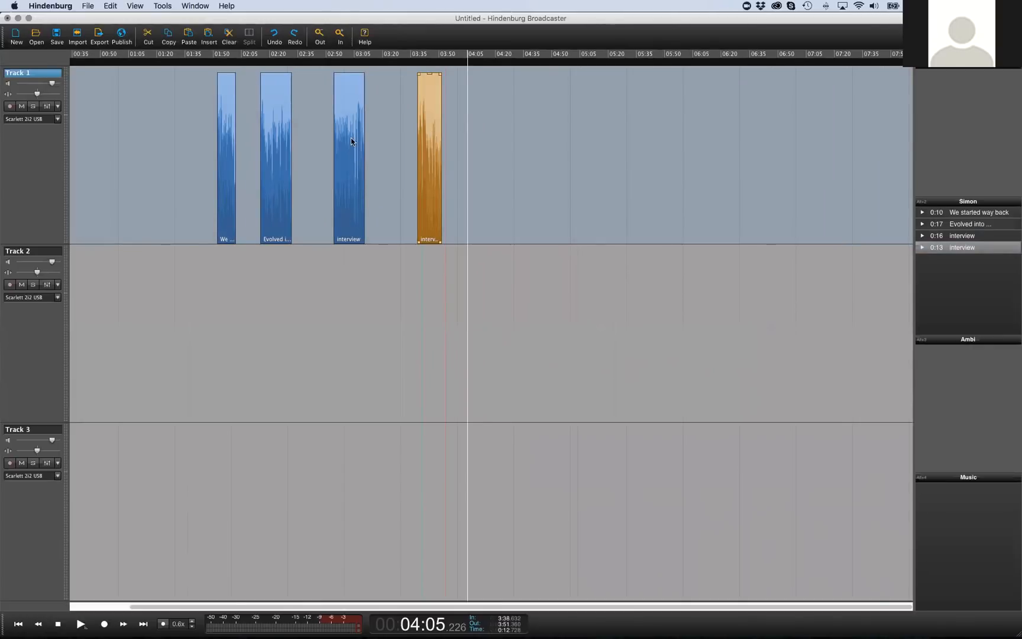
pyautogui.keyDown('shift'); pyautogui.click(351, 139); pyautogui.keyUp('shift')
pyautogui.keyDown('shift'); pyautogui.click(276, 137); pyautogui.keyUp('shift')
pyautogui.keyDown('shift'); pyautogui.click(228, 136); pyautogui.keyUp('shift')
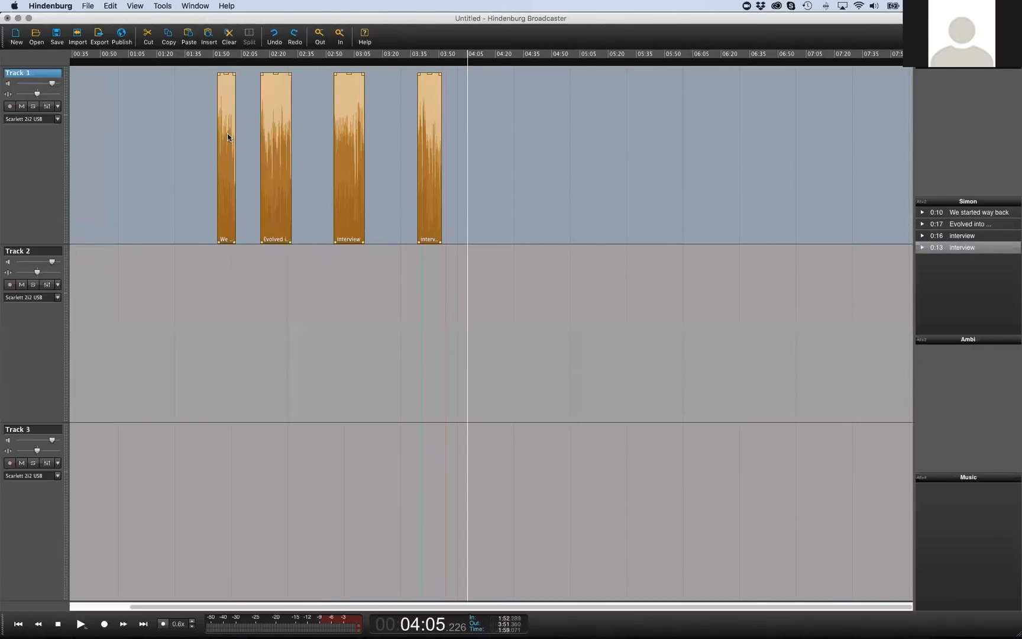
pyautogui.press('BackSpace')
# Place the "We started way back" clip from the clipboard on Track 1 at about 3:08, undoing the trial extension of its end
pyautogui.press('Tab')
pyautogui.press('Up')
pyautogui.press('Up')
pyautogui.press('Up')
pyautogui.press('Return')
pyautogui.press('Return')
pyautogui.moveTo(979, 212); pyautogui.dragTo(363, 197)
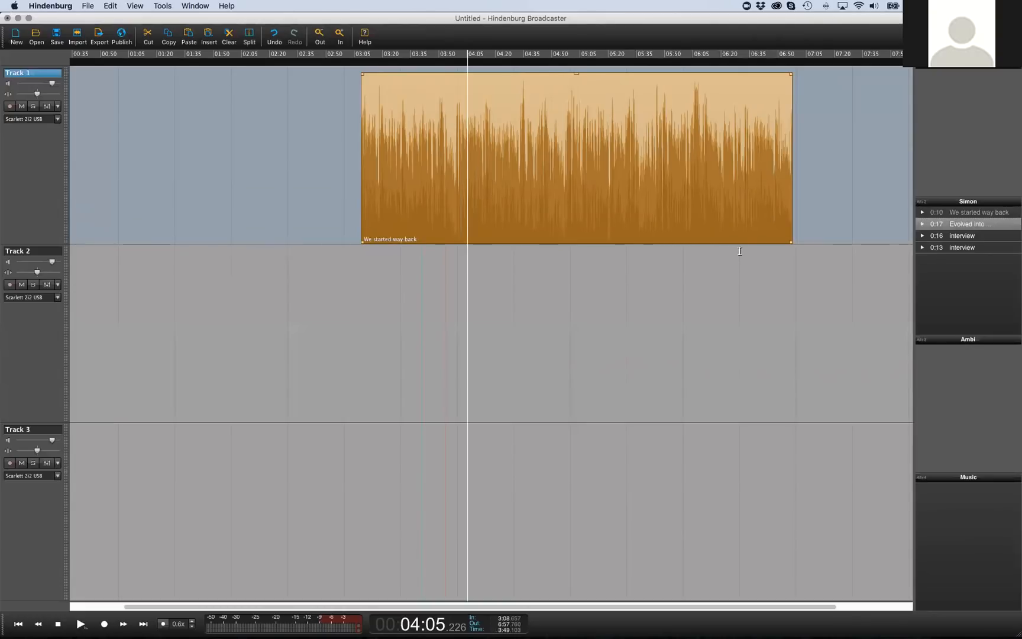
pyautogui.press('super+z')
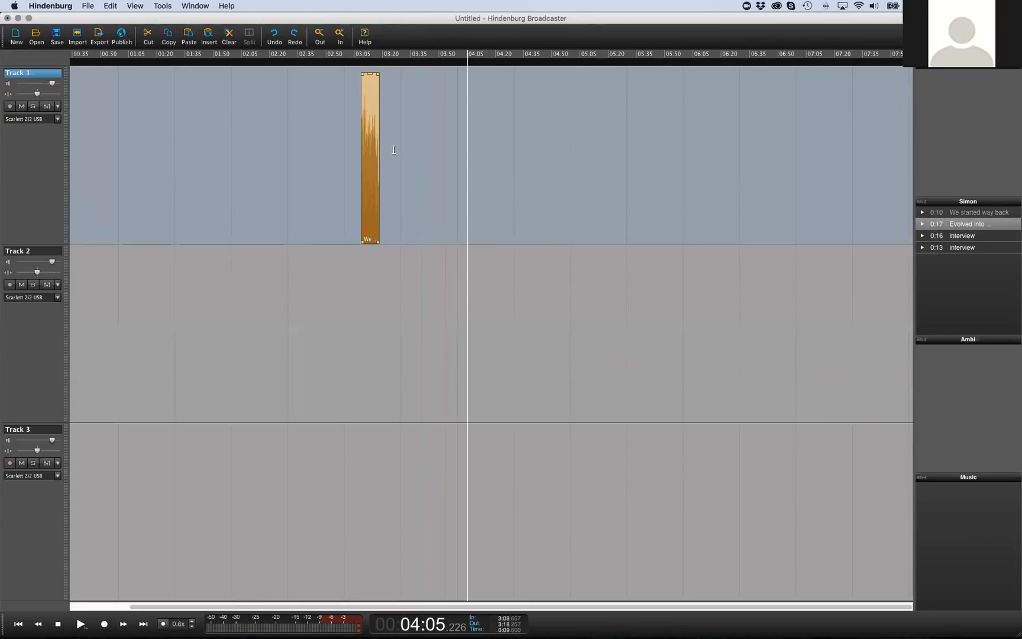
# Extend both ends of the "We started way back" clip on Track 1 to span about 2:36 to 7:23
pyautogui.click(88, 7)
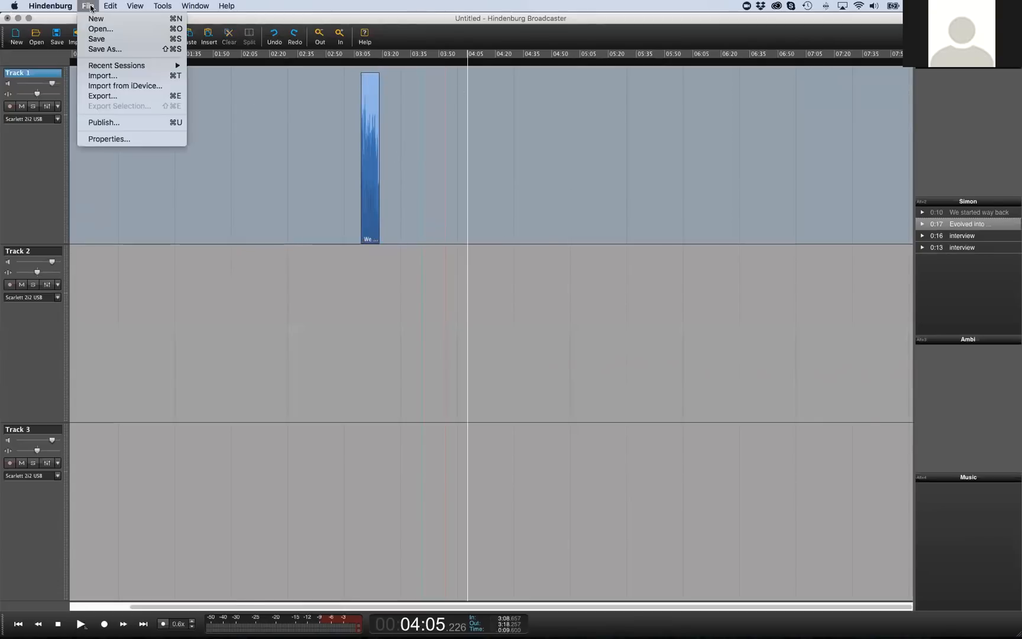
pyautogui.click(332, 180)
pyautogui.click(377, 182)
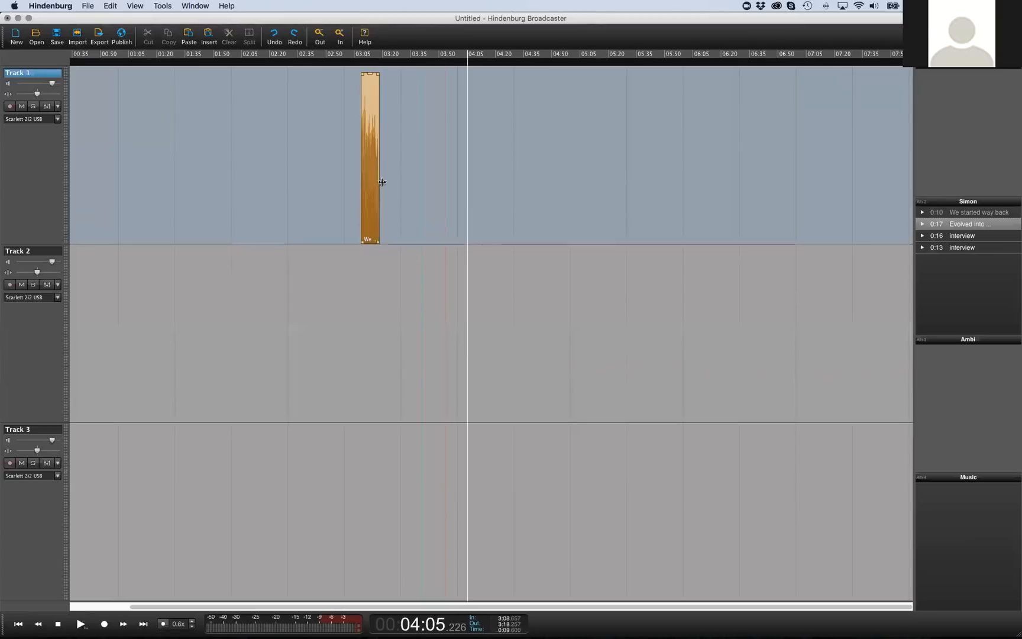
pyautogui.moveTo(382, 182); pyautogui.dragTo(840, 195)
pyautogui.moveTo(294, 165)
pyautogui.mouseDown()
pyautogui.moveTo(144, 166)
pyautogui.moveTo(301, 173)
pyautogui.mouseUp()
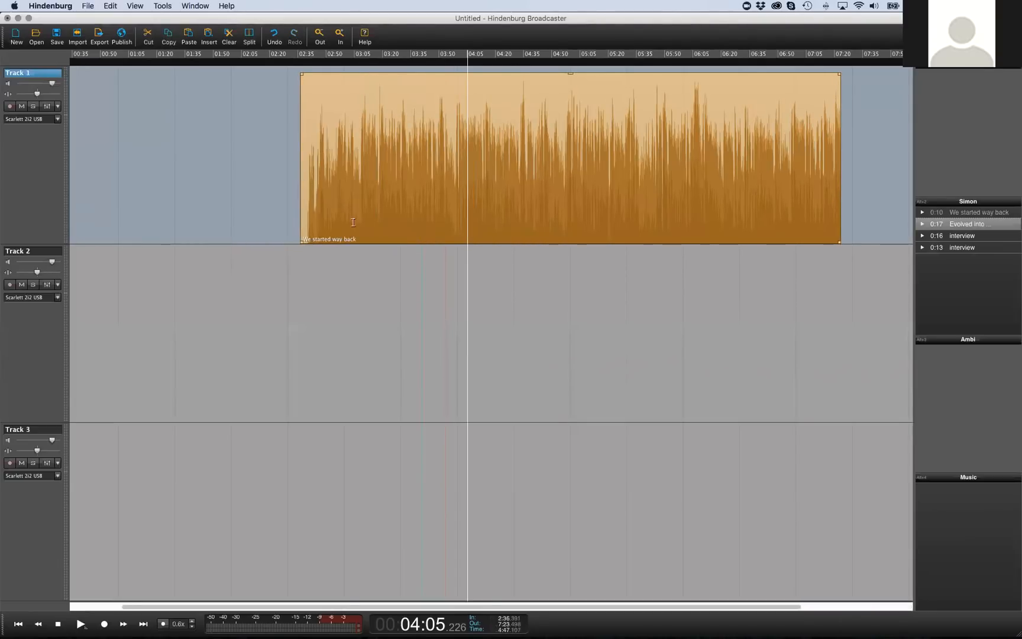
# Mark the section from about 3:08.6 to 3:18.6 in the Track 1 clip and copy it to the Ambi clipboard group
pyautogui.click(353, 223)
pyautogui.press('Up')
pyautogui.click(365, 227)
pyautogui.press('Up')
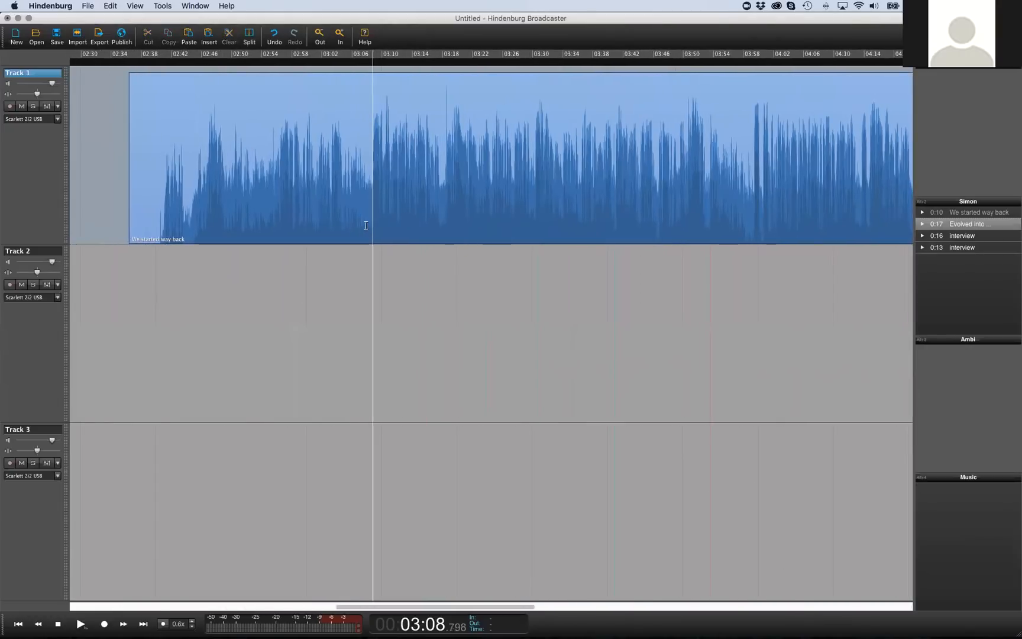
pyautogui.click(371, 224)
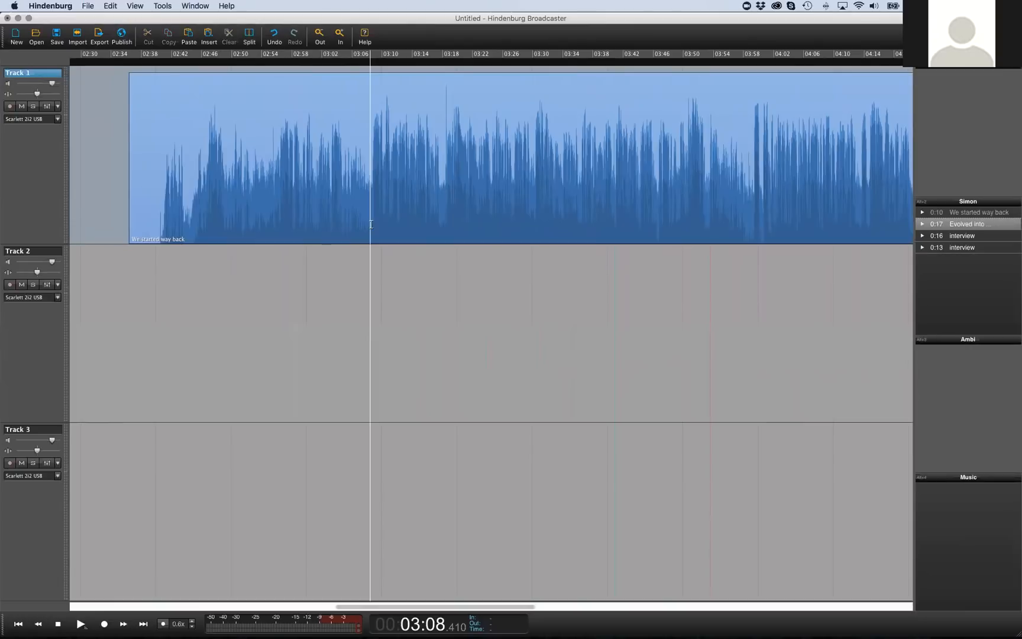
pyautogui.moveTo(371, 222)
pyautogui.mouseDown()
pyautogui.moveTo(469, 210)
pyautogui.moveTo(422, 222)
pyautogui.moveTo(446, 220)
pyautogui.mouseUp()
pyautogui.scroll(3, 429, 218)
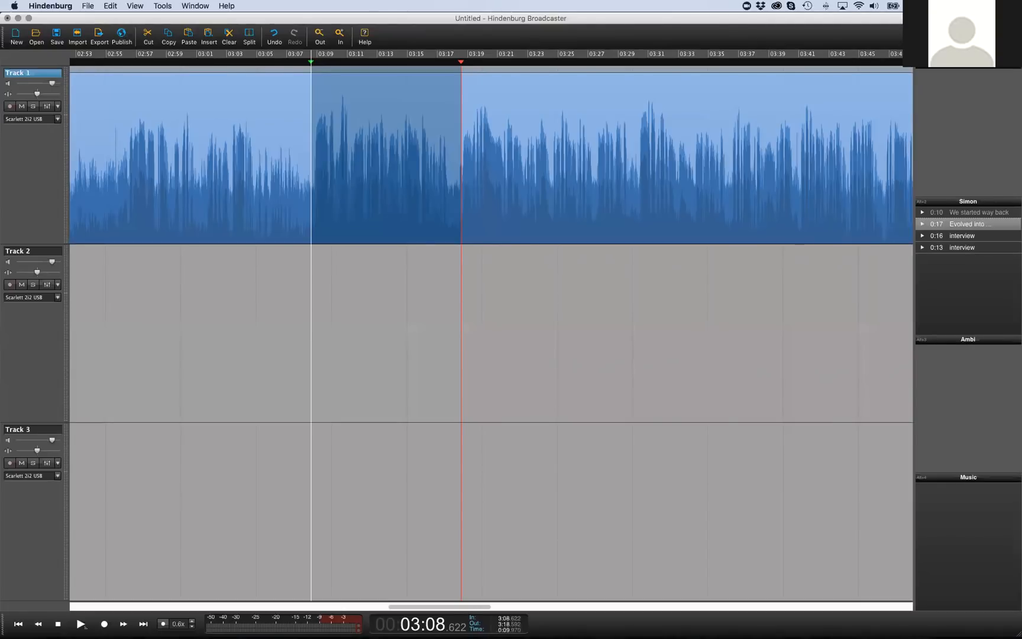
pyautogui.click(361, 223)
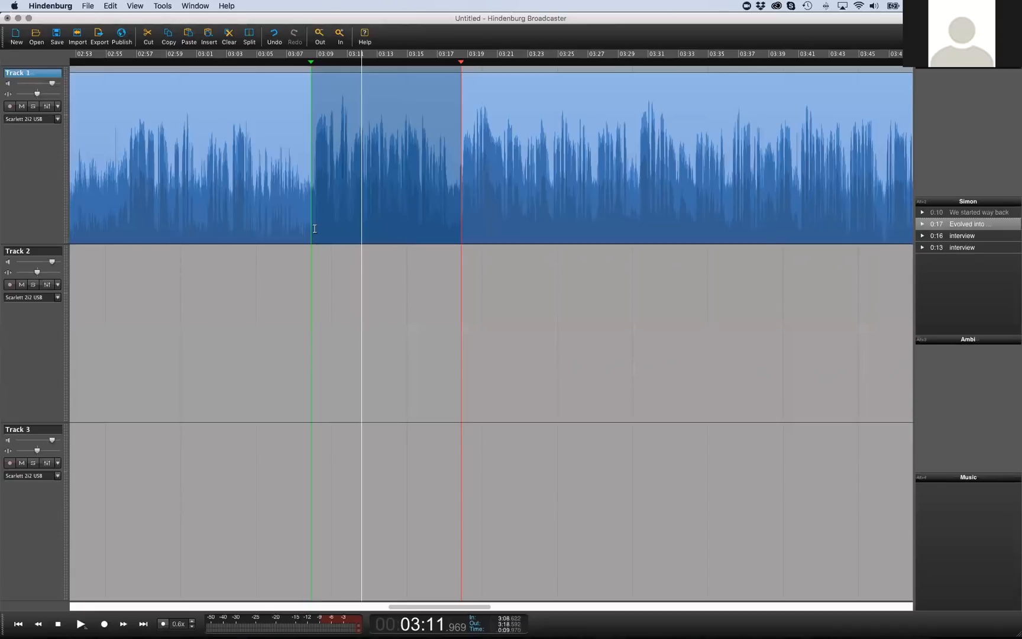
pyautogui.hotkey('alt', '3')
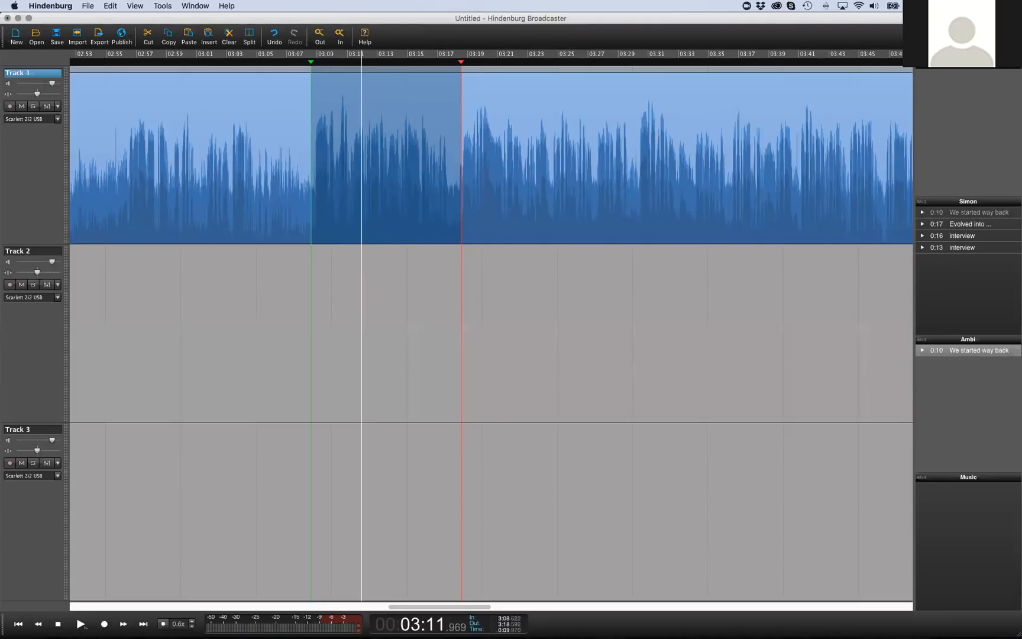
# Try to rename the clip in the Ambi clipboard group as "new clip"
pyautogui.doubleClick(979, 351)
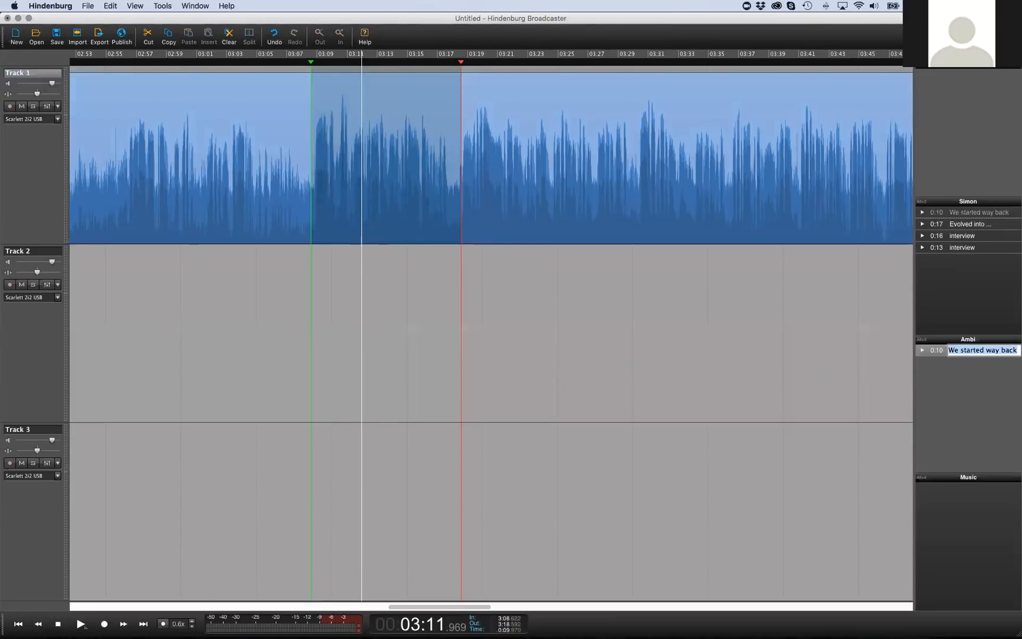
pyautogui.write('new clip')
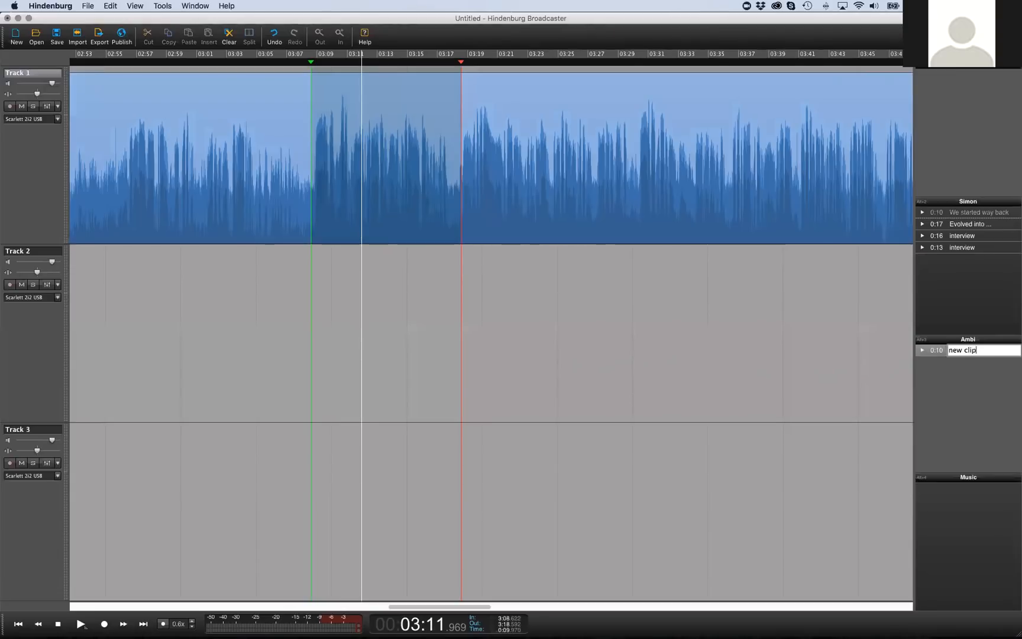
pyautogui.press('Escape')
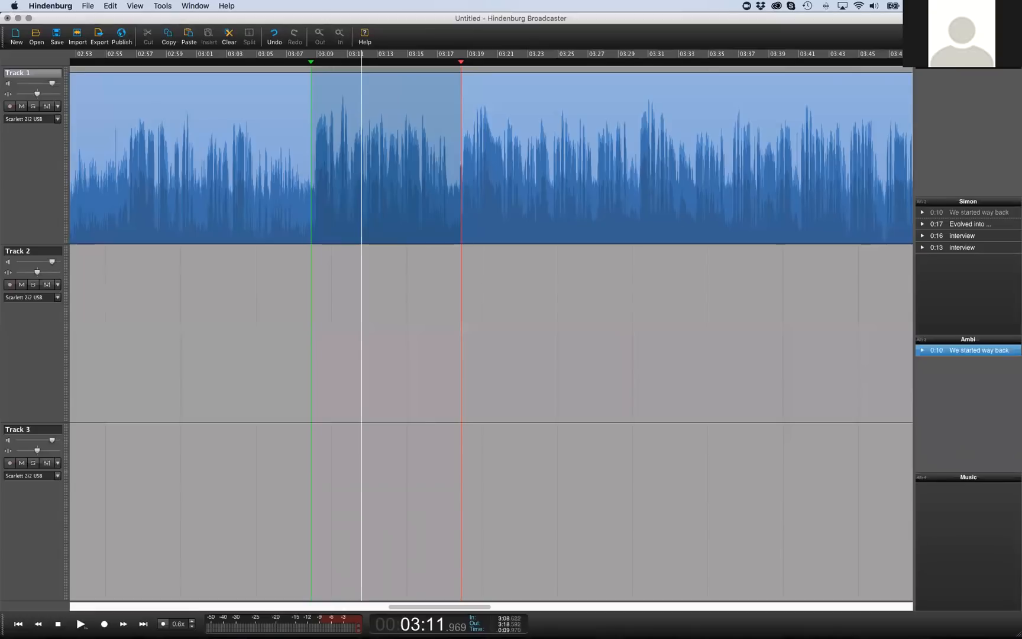
# Clear the marked section and try selecting about 3:19 to 3:27 in the Track 1 clip
pyautogui.click(523, 213)
pyautogui.press('Escape')
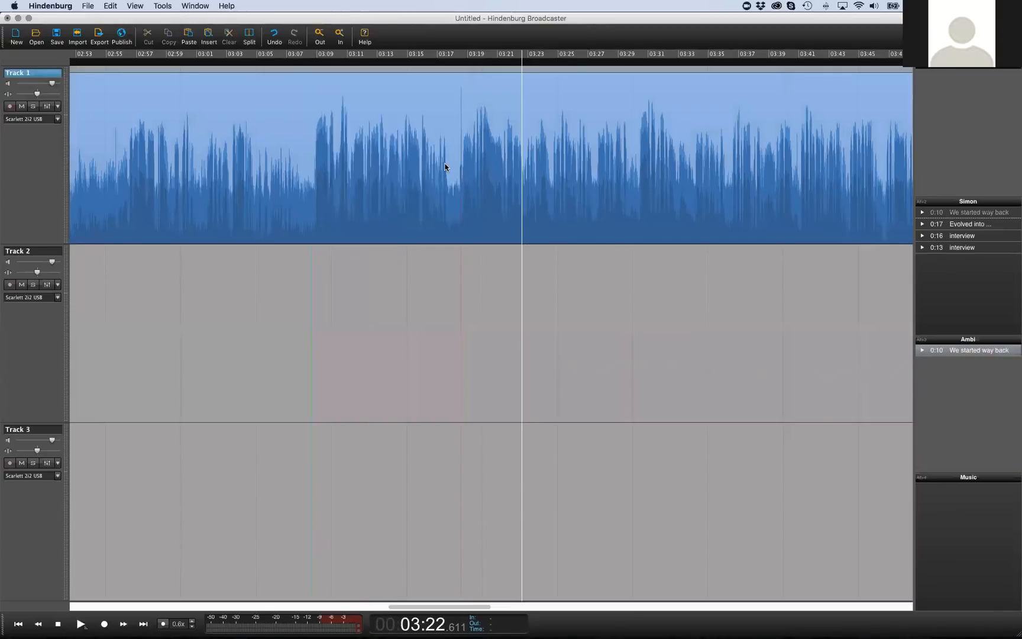
pyautogui.click(461, 215)
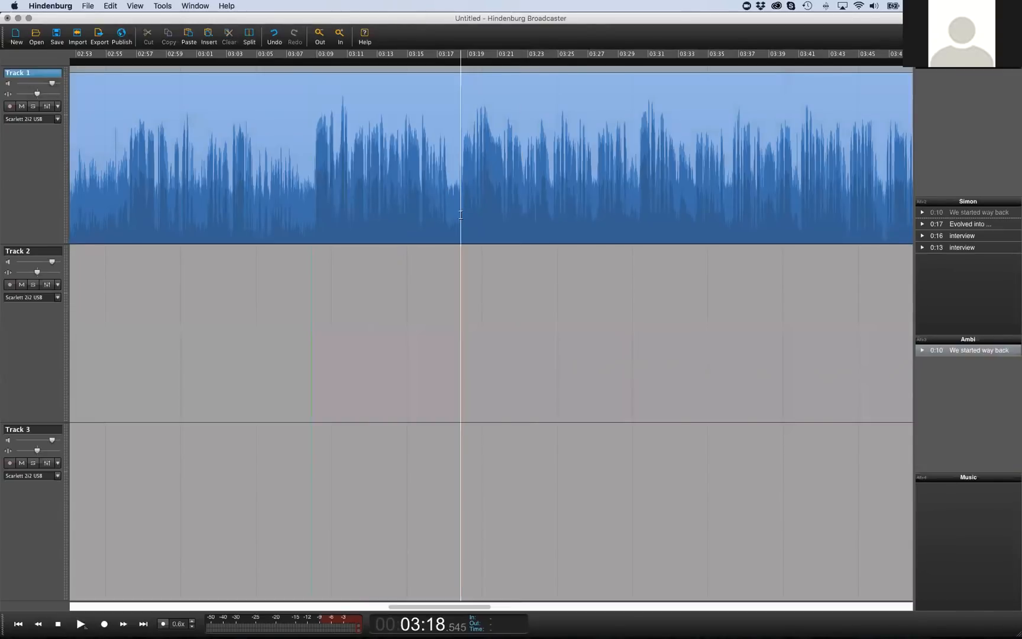
pyautogui.click(472, 203)
pyautogui.click(507, 138)
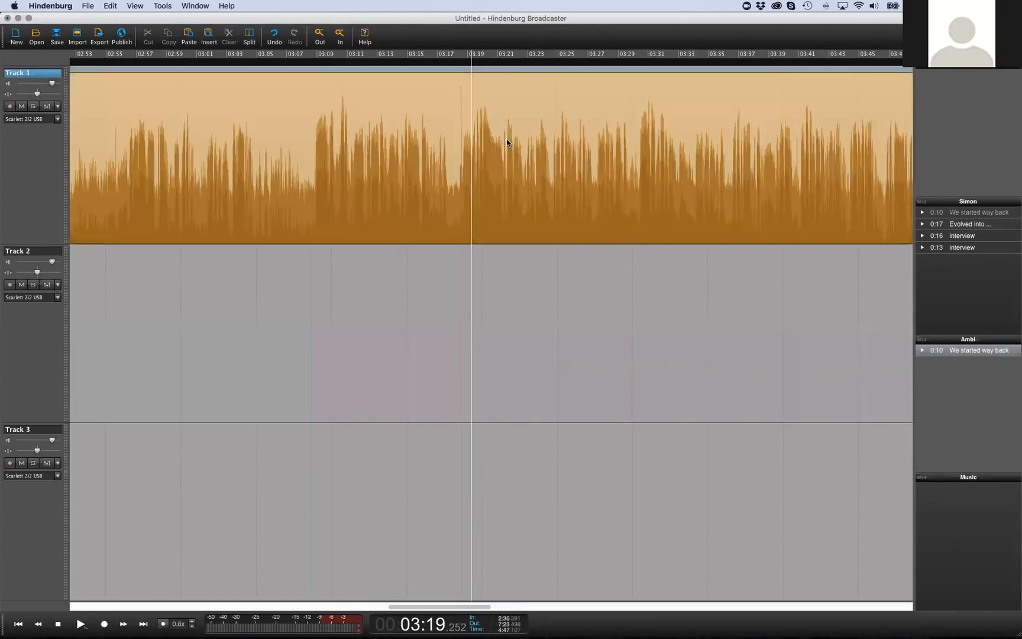
pyautogui.press('Escape')
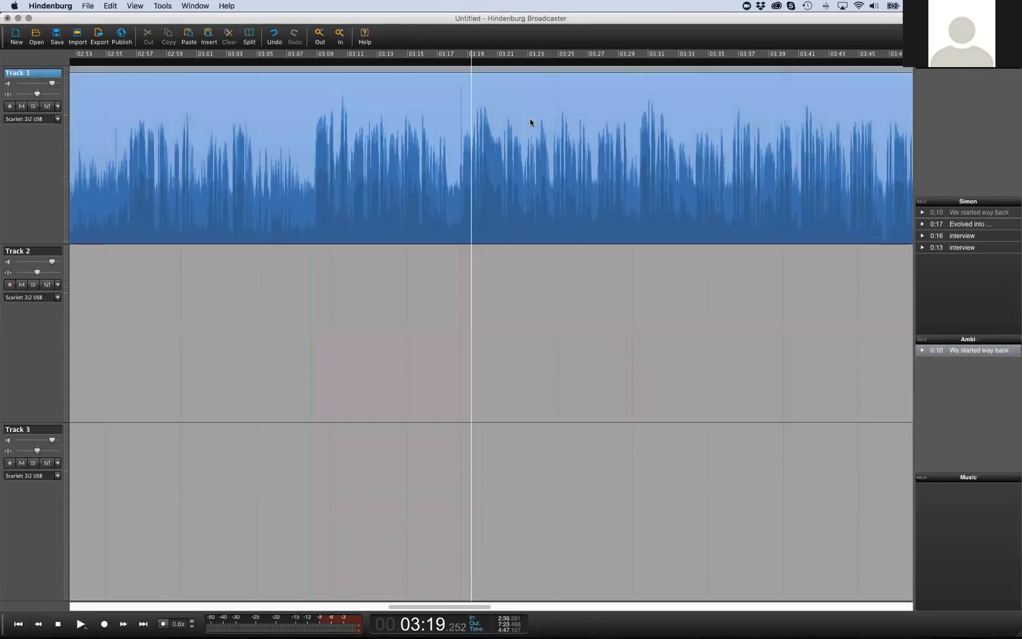
pyautogui.moveTo(465, 214); pyautogui.dragTo(587, 213)
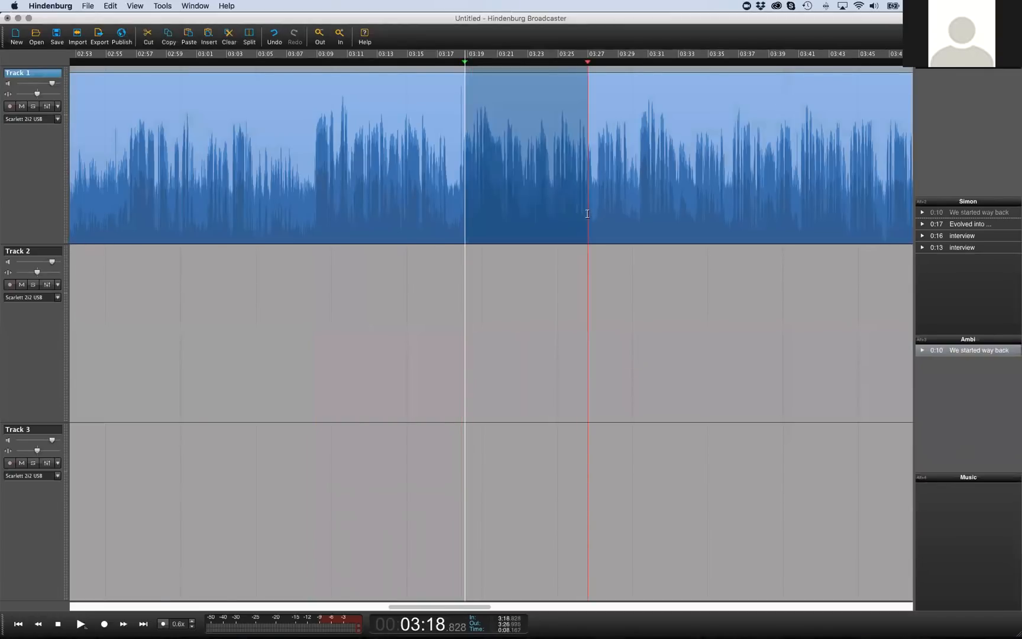
pyautogui.press('Escape')
# Play Track 1 from about 3:18.6 and mark the section's In point at about 3:30.45
pyautogui.click(462, 223)
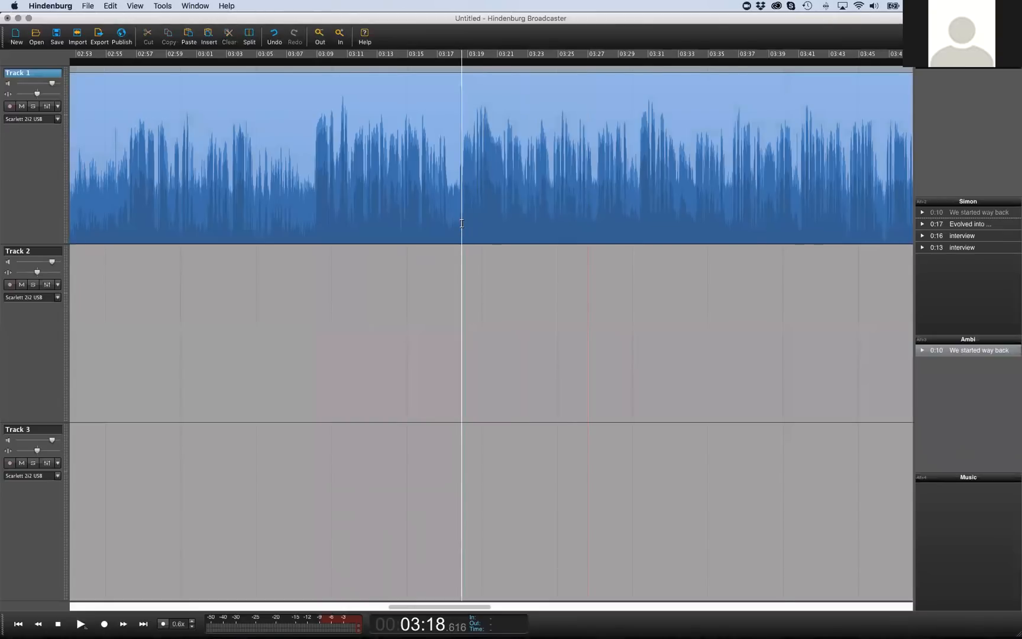
pyautogui.press('space')
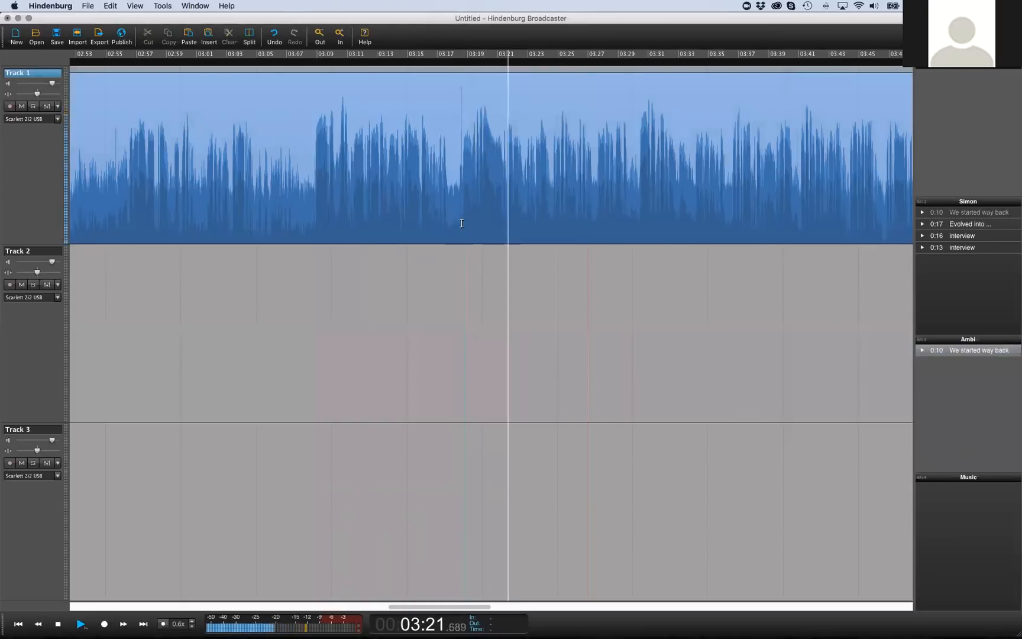
pyautogui.press('l')
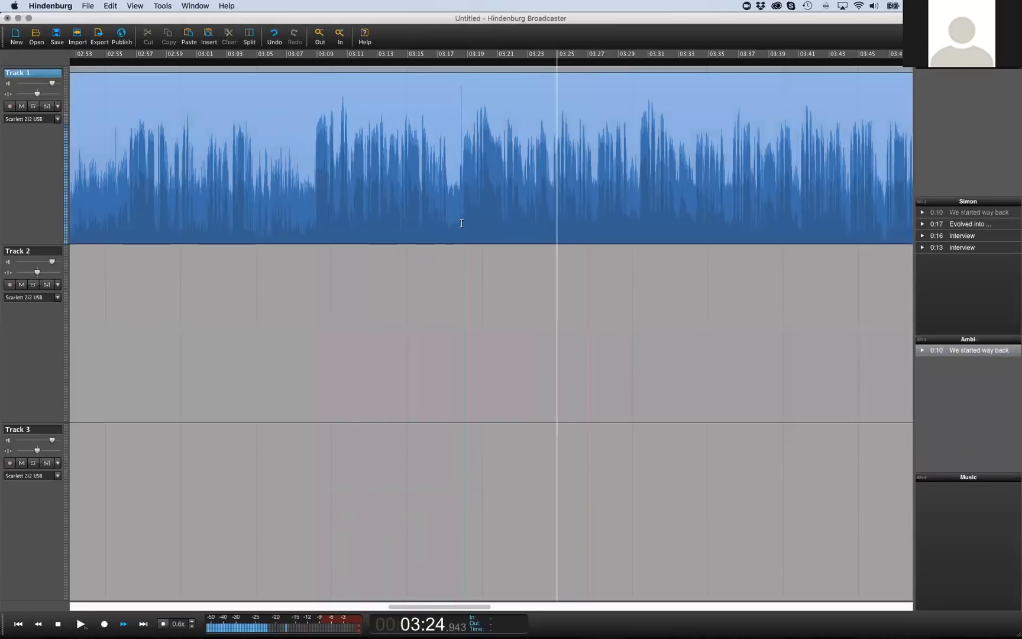
pyautogui.press('l')
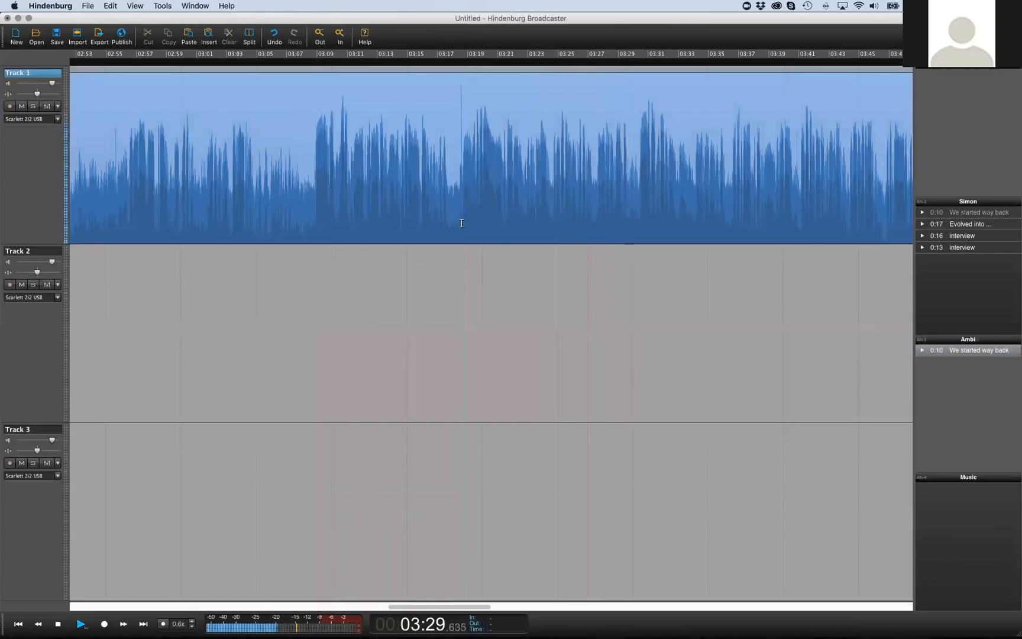
pyautogui.press('space')
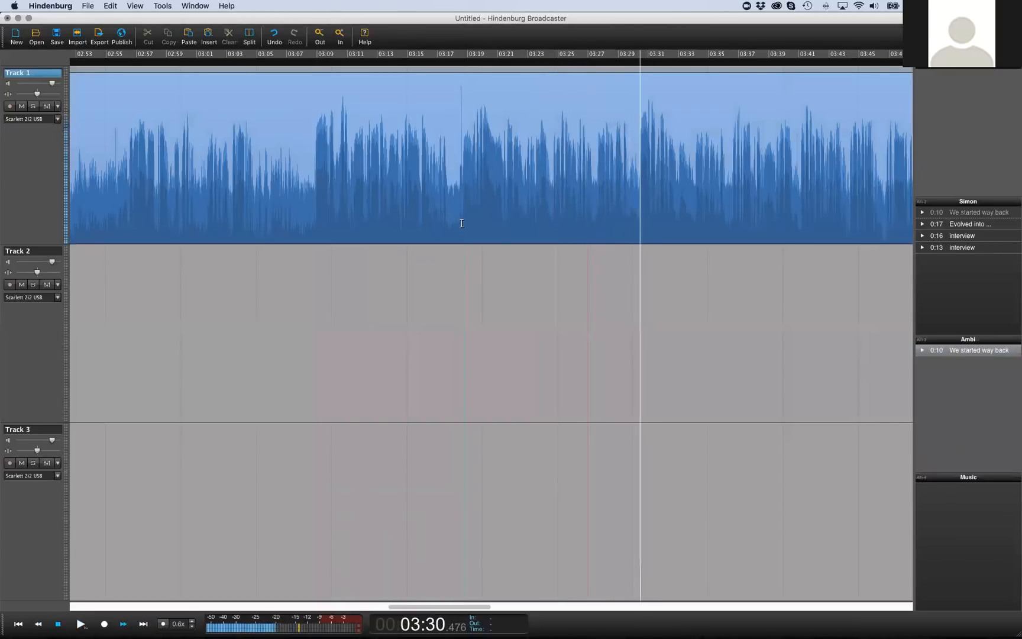
pyautogui.press('space')
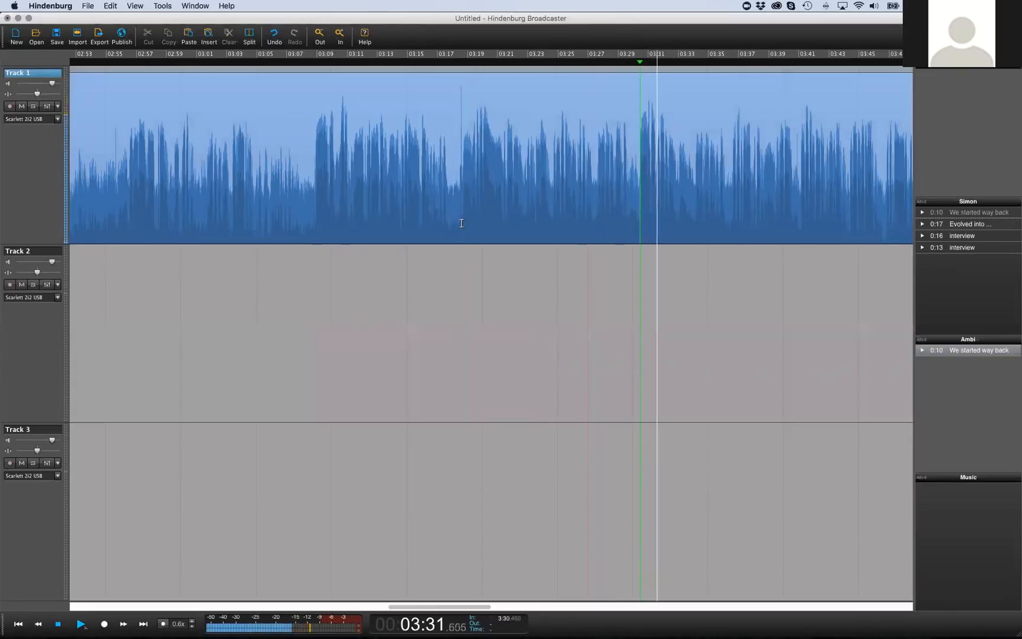
# Continue playback at varied speed and mark the section's Out point at about 3:44.25
pyautogui.press('l')
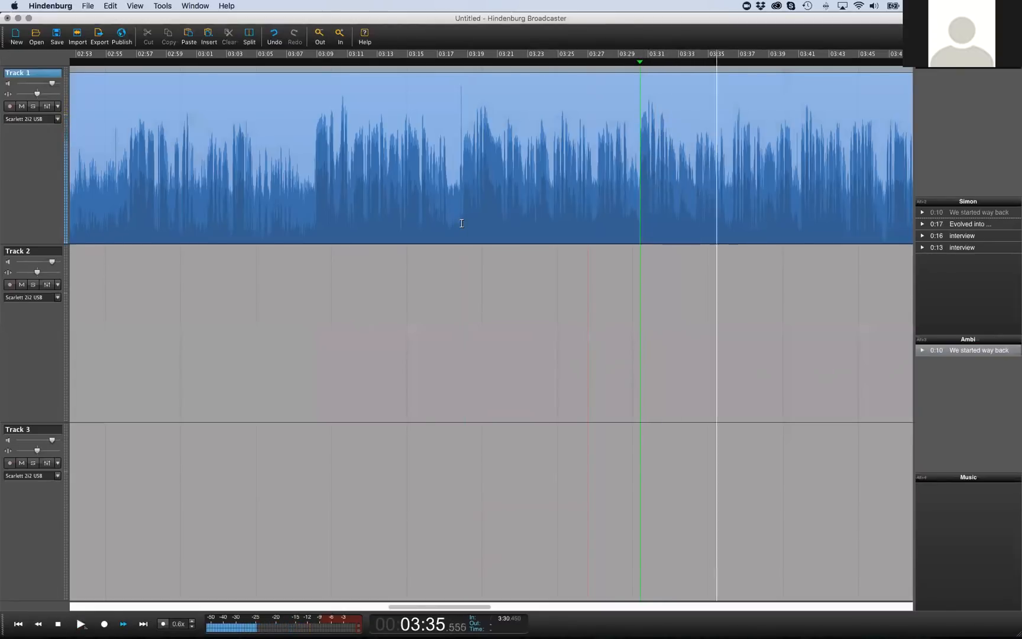
pyautogui.press('k')
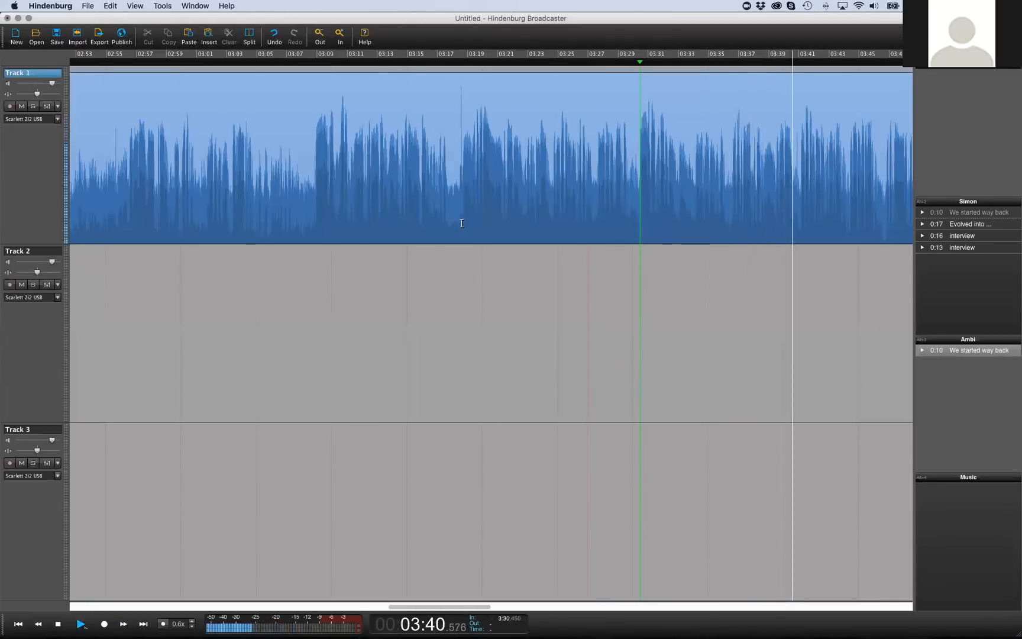
pyautogui.press('l')
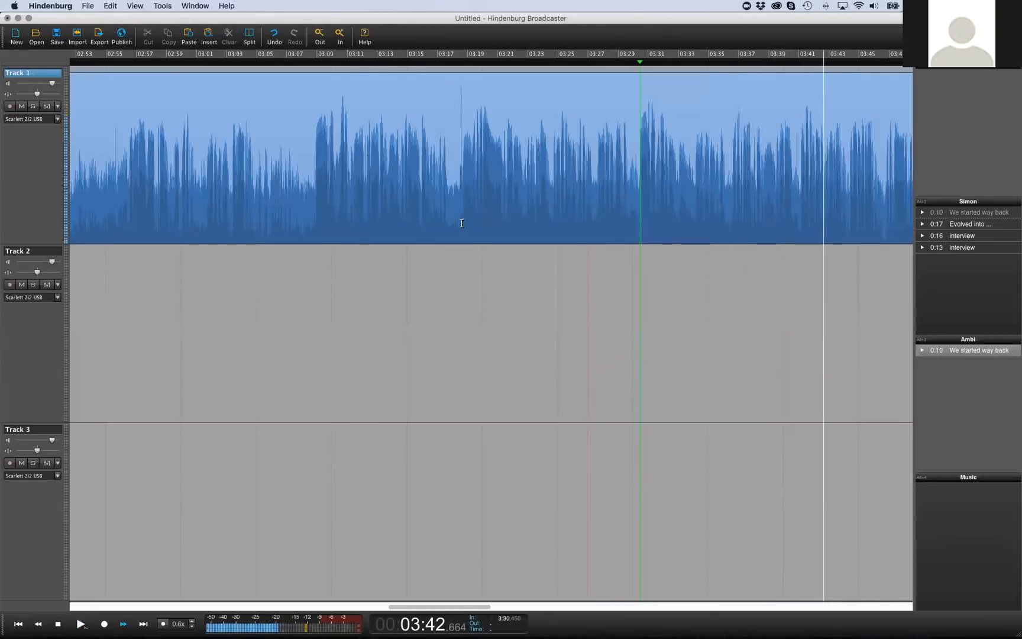
pyautogui.press('space')
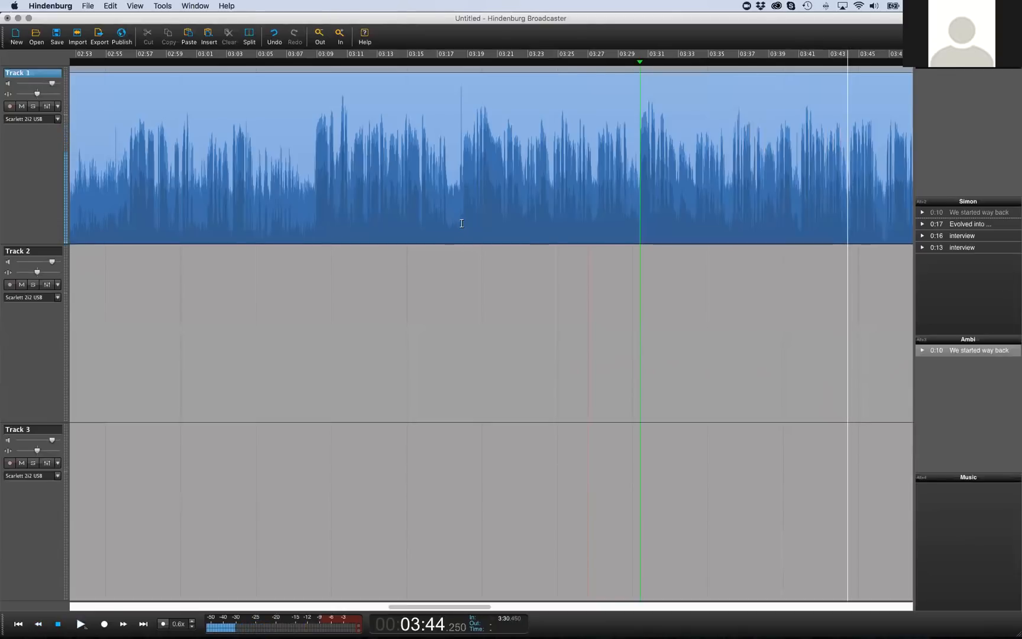
pyautogui.press('o')
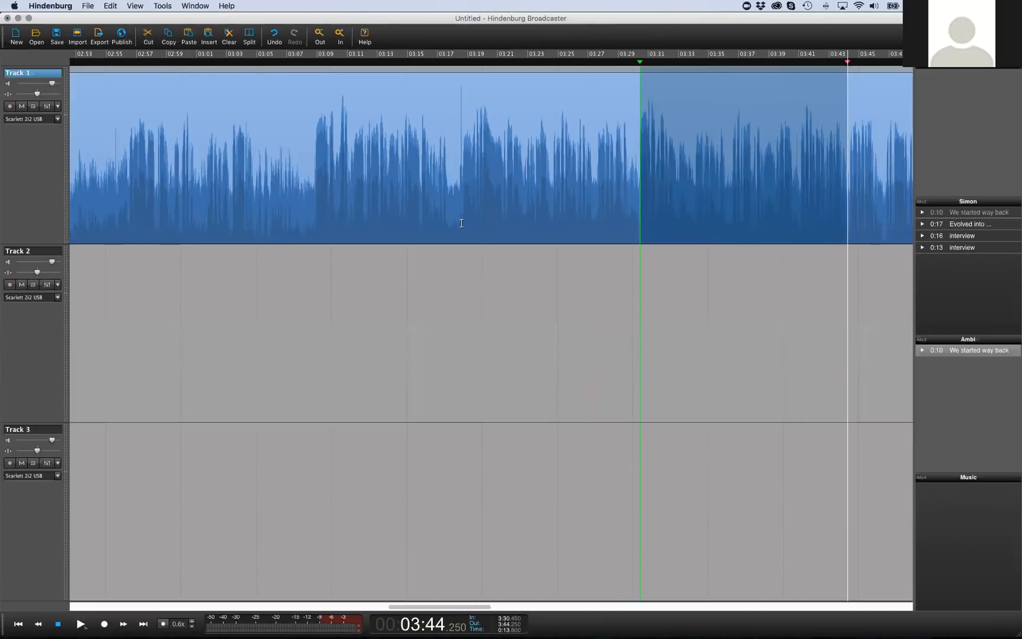
# Copy the marked Track 1 section into the Ambi clipboard group and name the clip "evolve again"
pyautogui.hotkey('alt', '3')
pyautogui.write('evolve a')
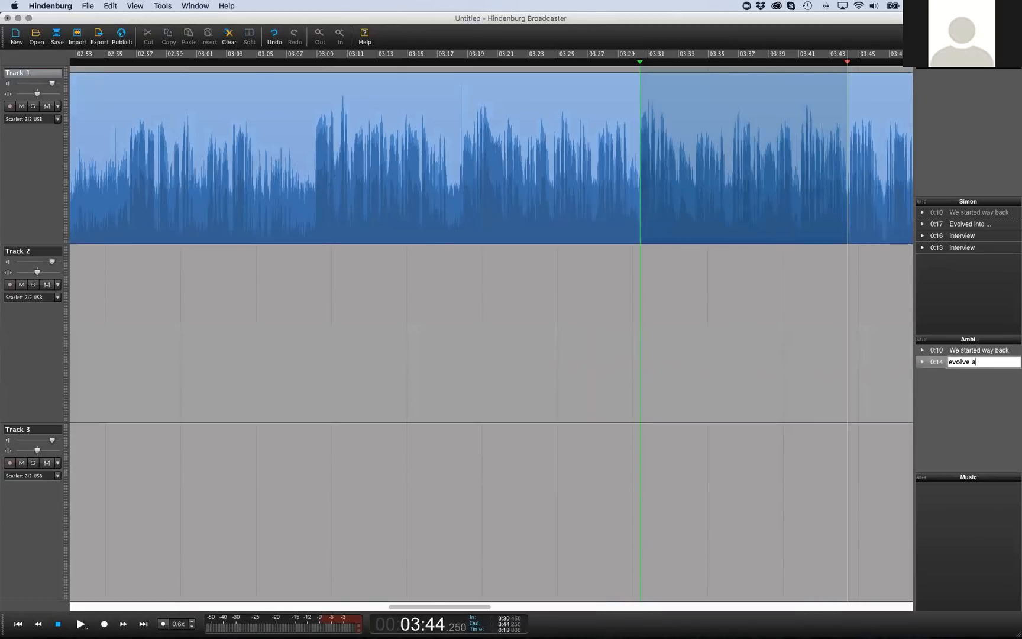
pyautogui.write('gain')
pyautogui.press('Return')
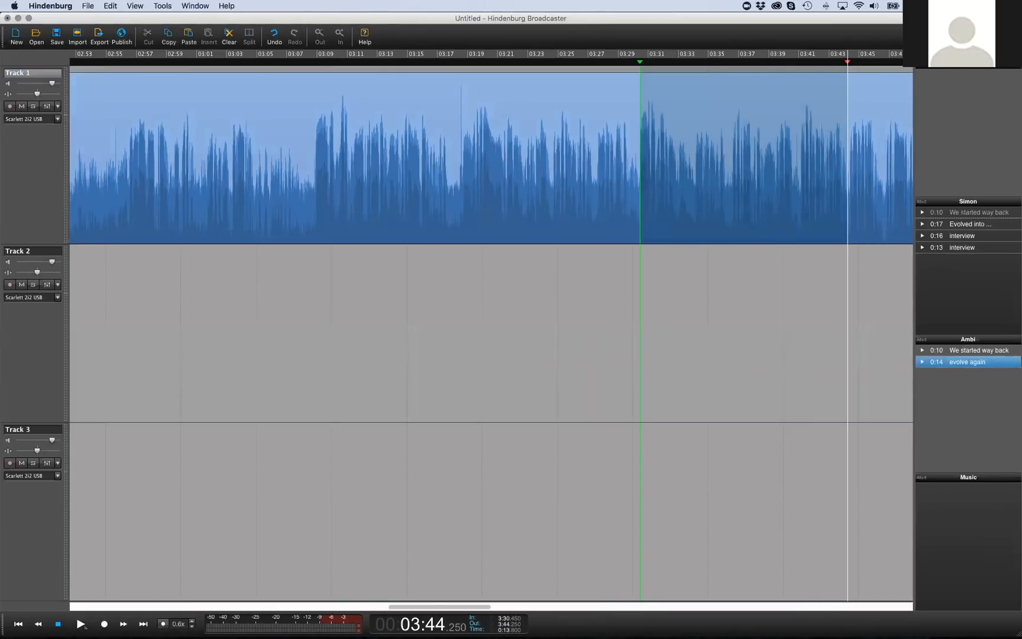
# Clear the marked section, continue playback, and mark a new section's In point on Track 1 at about 4:00.6
pyautogui.press('space')
pyautogui.press('Escape')
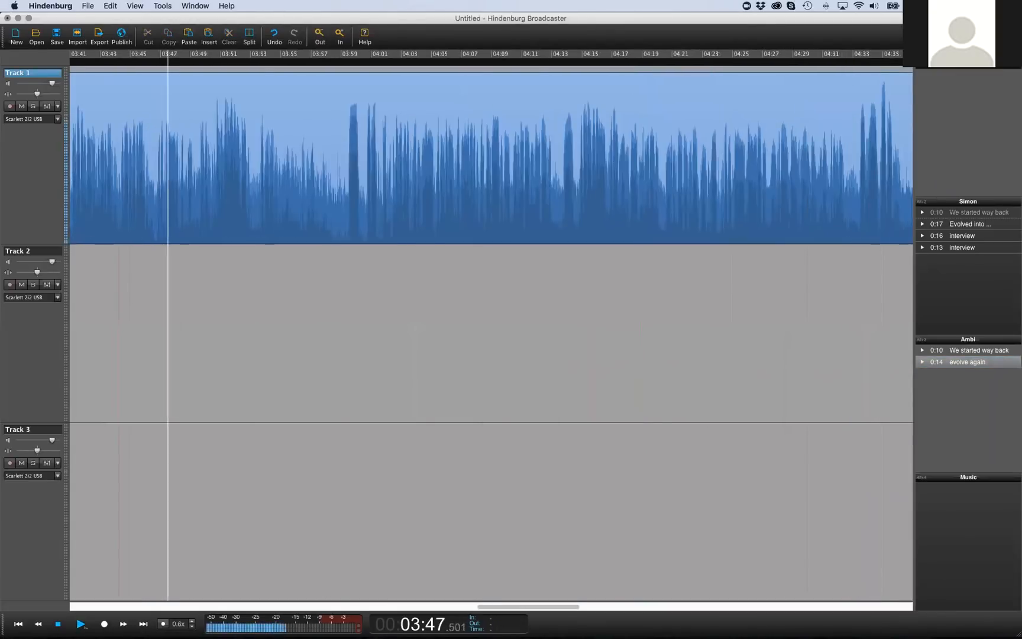
pyautogui.press('super+equal')
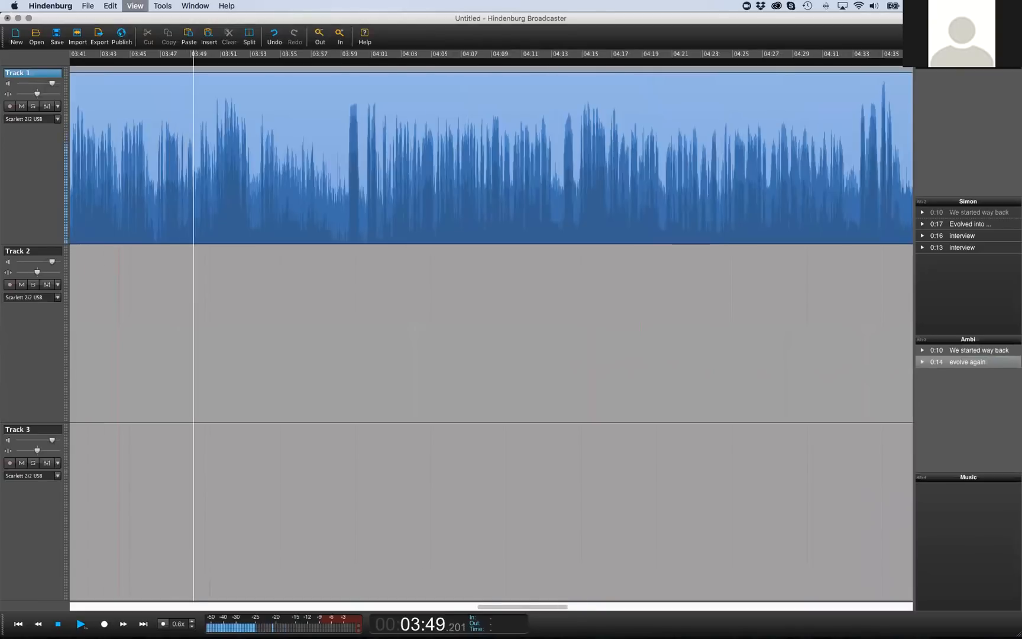
pyautogui.press('super+minus')
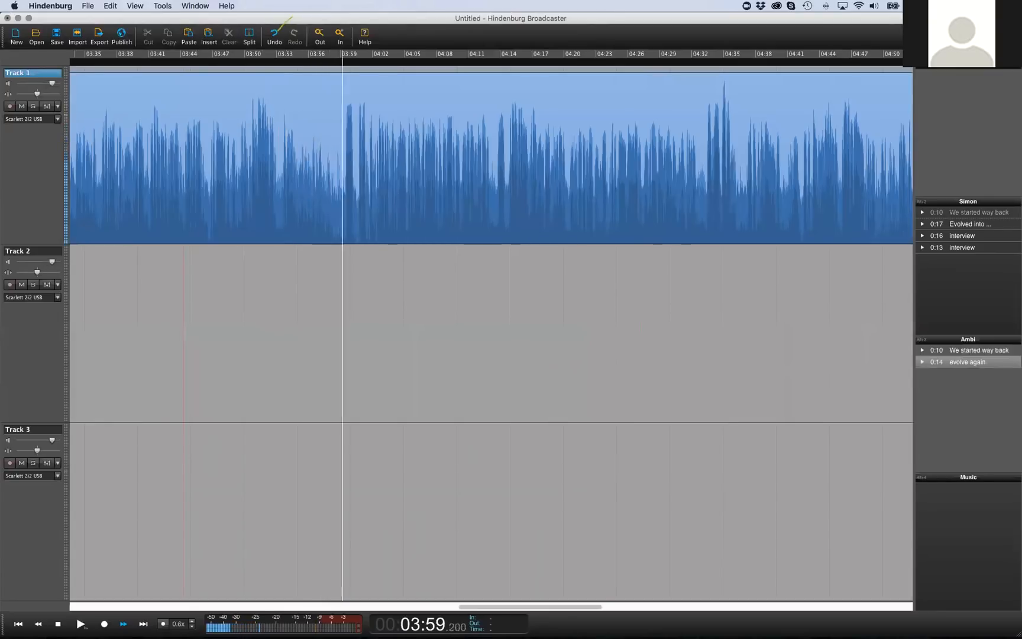
pyautogui.press('space')
pyautogui.press('Left')
pyautogui.press('Left')
pyautogui.press('i')
# Play on from the In point and mark the section's Out point at about 4:06.5
pyautogui.press('space')
pyautogui.press('l')
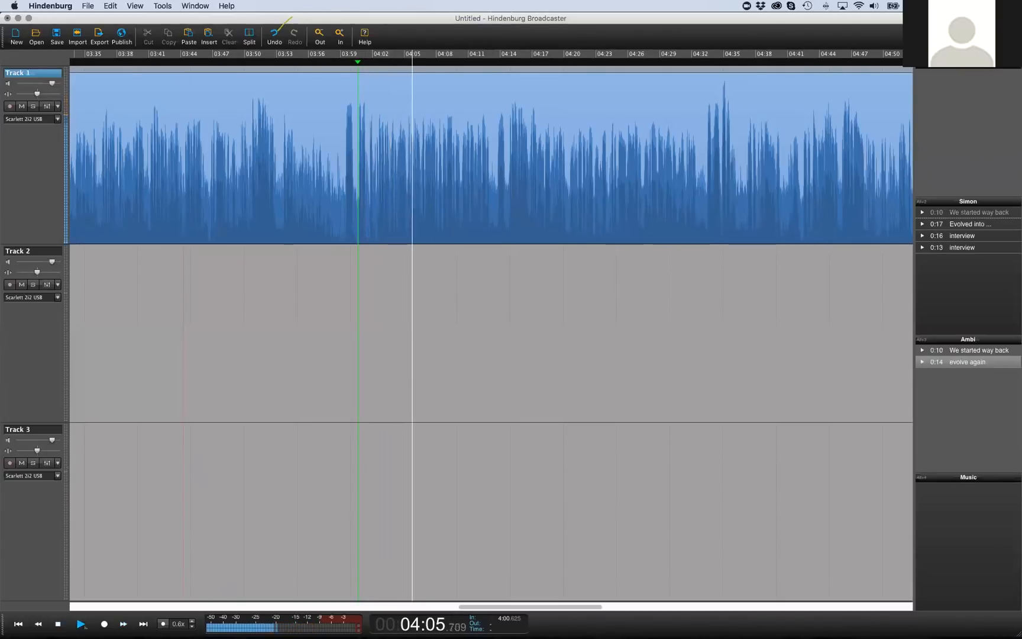
pyautogui.press('space')
pyautogui.press('o')
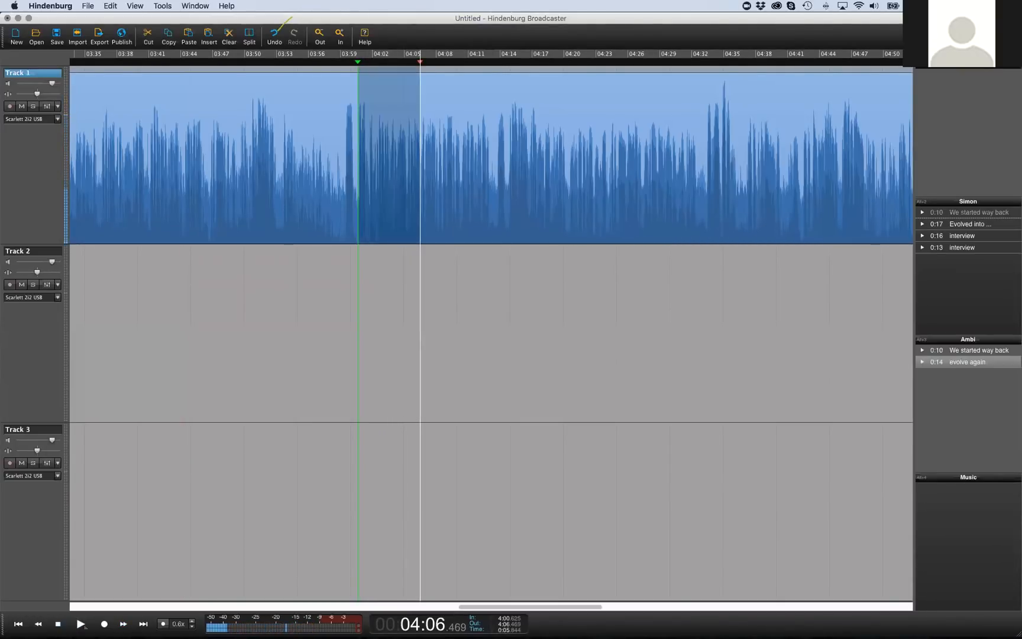
# Copy the new section into the Ambi clipboard group, name it "new name", and return focus to the tracks
pyautogui.hotkey('alt', '3')
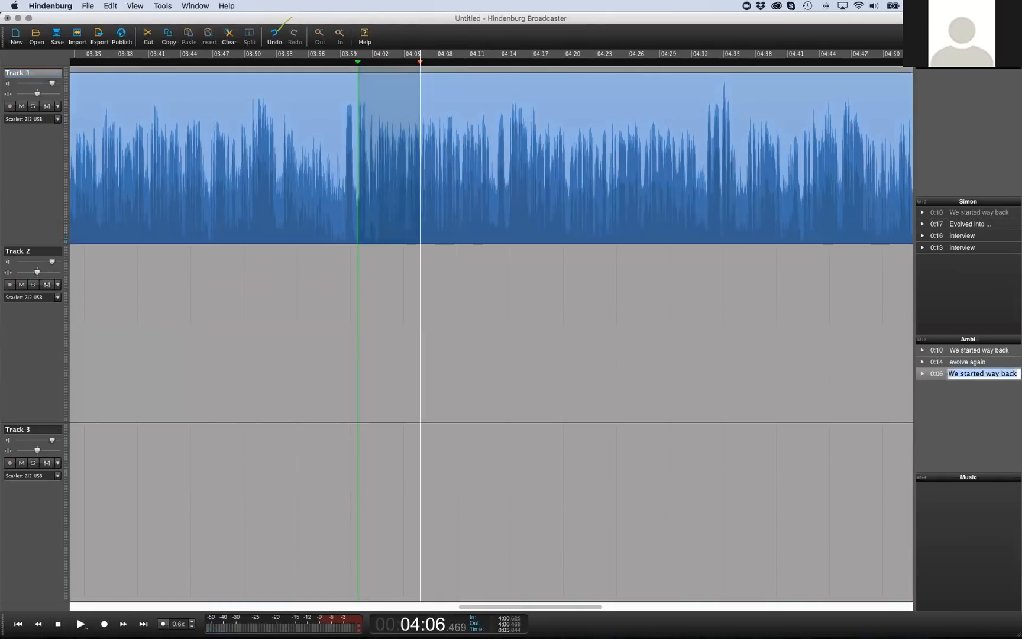
pyautogui.write('new na')
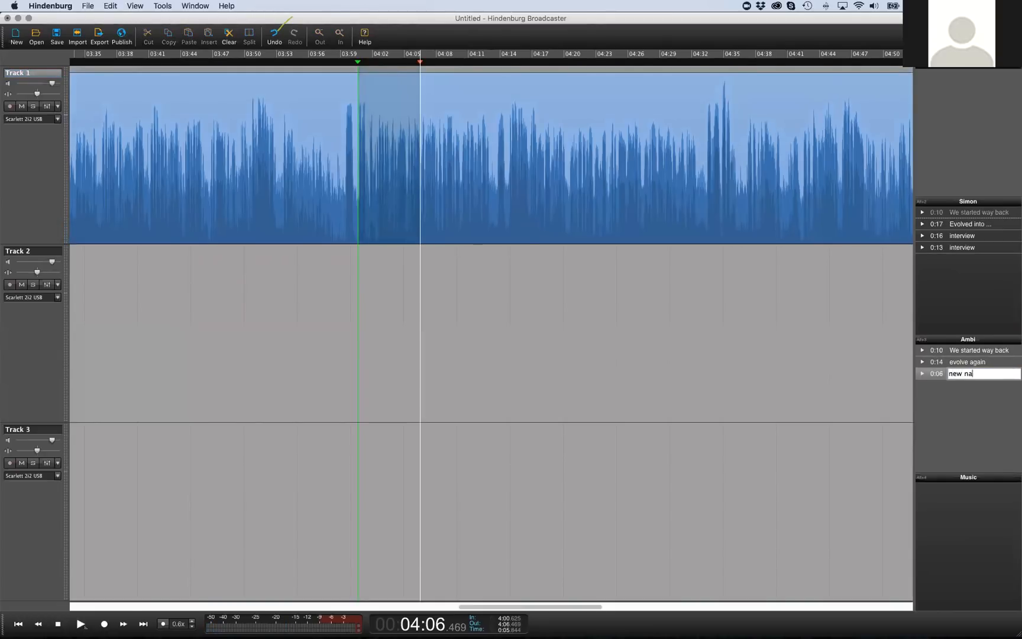
pyautogui.write('me')
pyautogui.press('Return')
pyautogui.press('Tab')
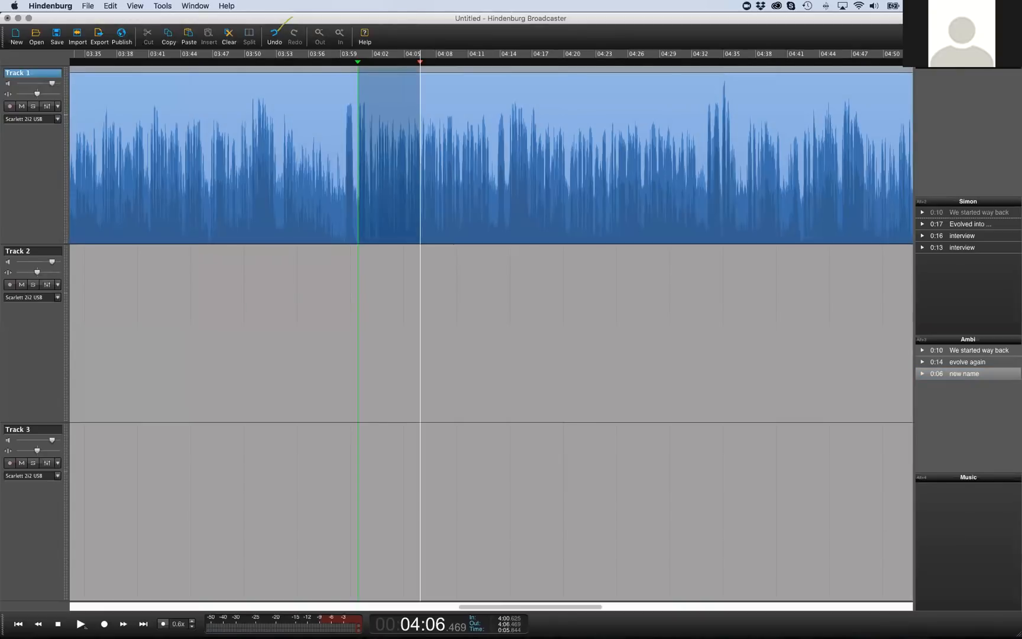
# Clear the marked section and play Track 1 on to about 4:08.3
pyautogui.press('Escape')
pyautogui.press('space')
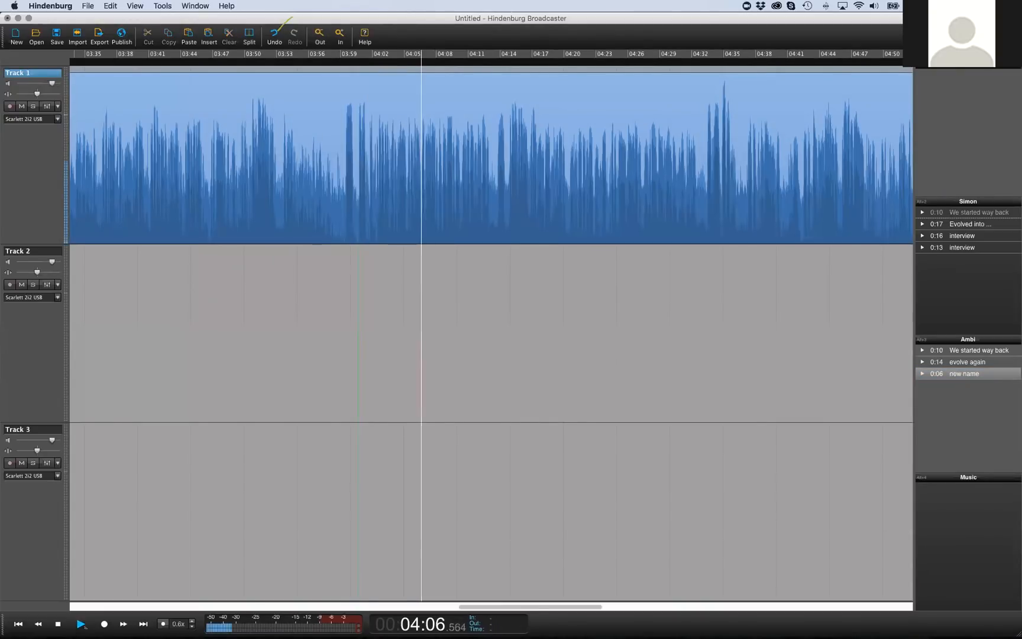
pyautogui.press('space')
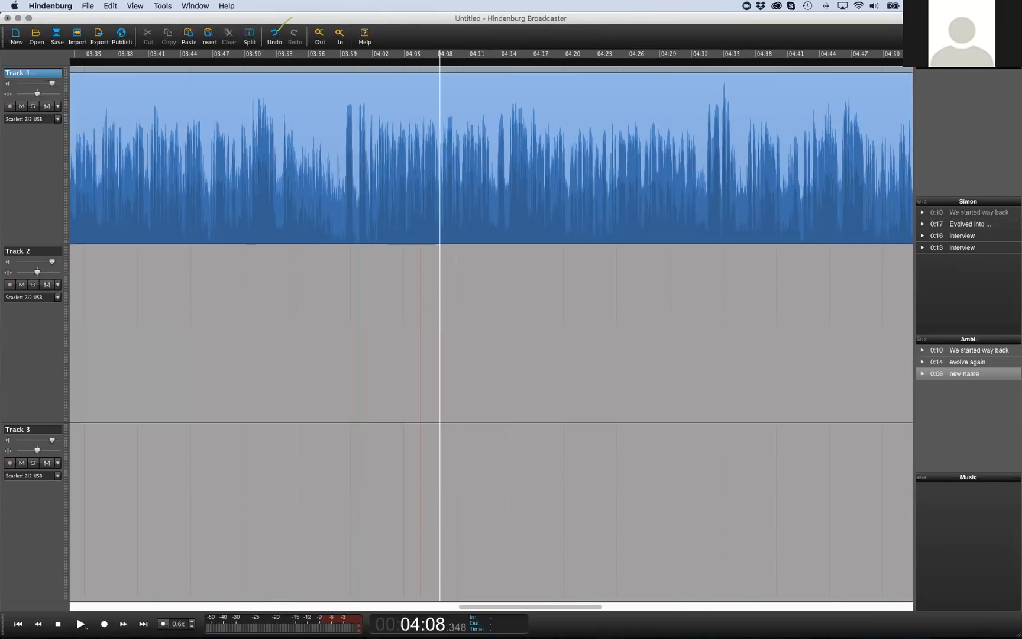
# Start opening another session and browse to Demo Material Journalist PRO within Sessions for Hindy demonstrations
pyautogui.click(89, 6)
pyautogui.moveTo(113, 65)
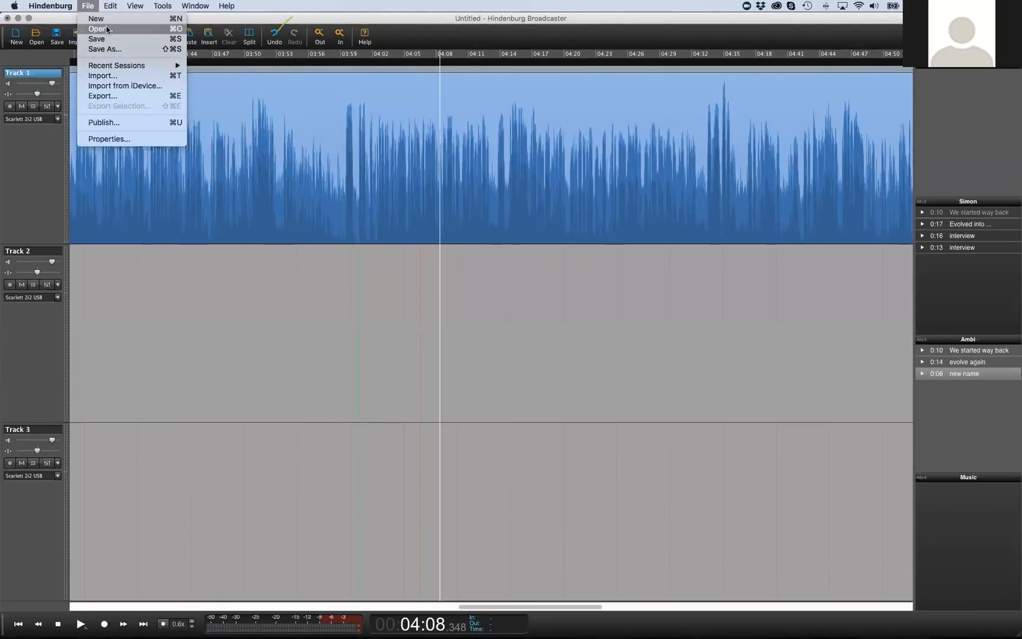
pyautogui.click(106, 28)
pyautogui.click(477, 181)
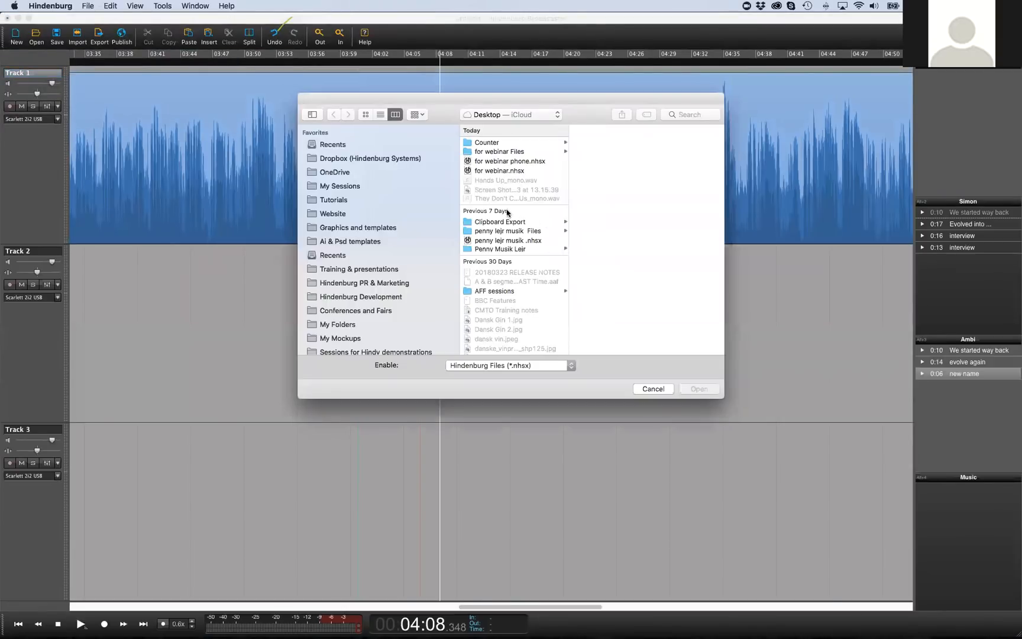
pyautogui.scroll(-3, 401, 296)
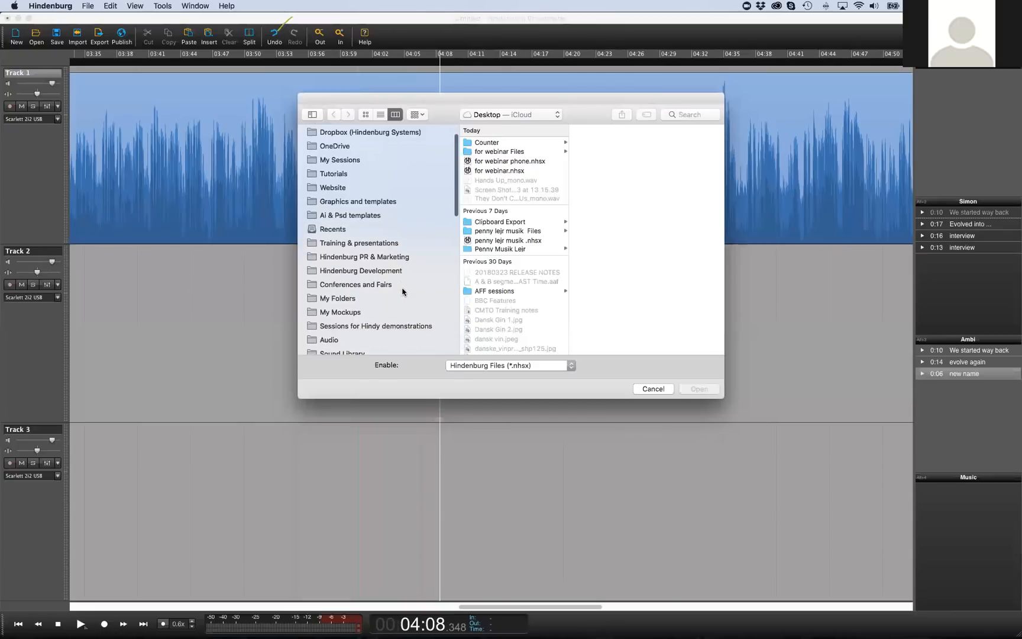
pyautogui.scroll(-6, 408, 243)
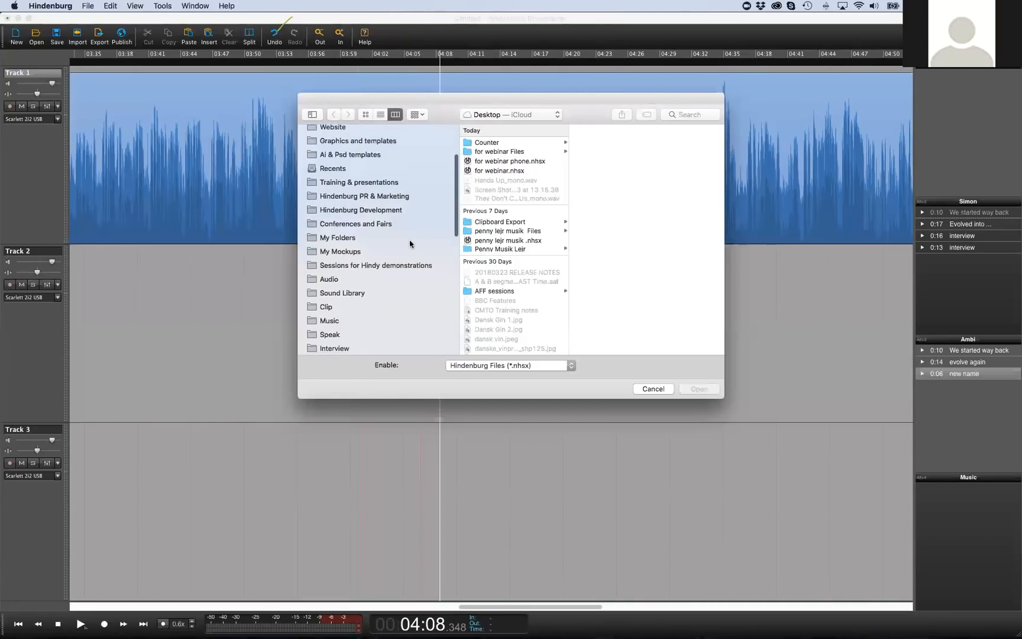
pyautogui.scroll(-4, 411, 237)
pyautogui.scroll(8, 410, 239)
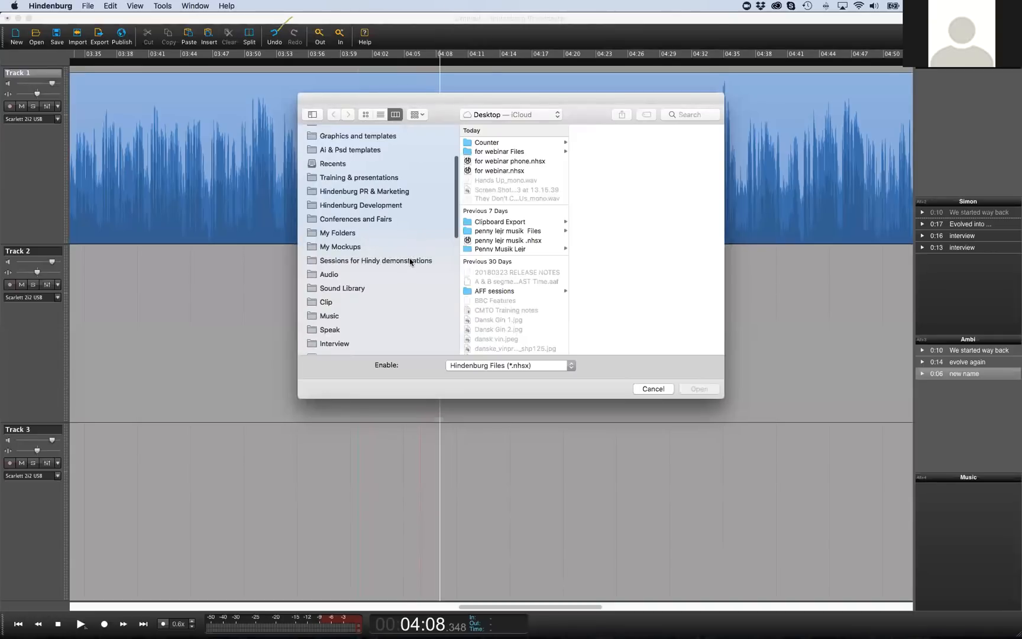
pyautogui.click(410, 261)
pyautogui.click(539, 142)
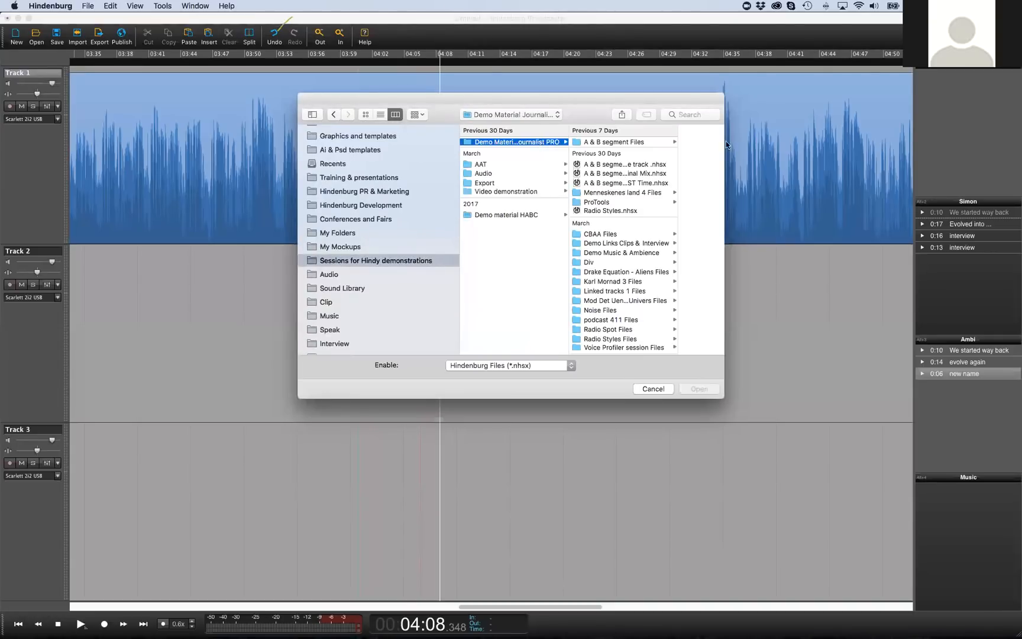
# Open the session A & B segment PODCAST Time.nhsx, widening the file list to show full names
pyautogui.click(625, 185)
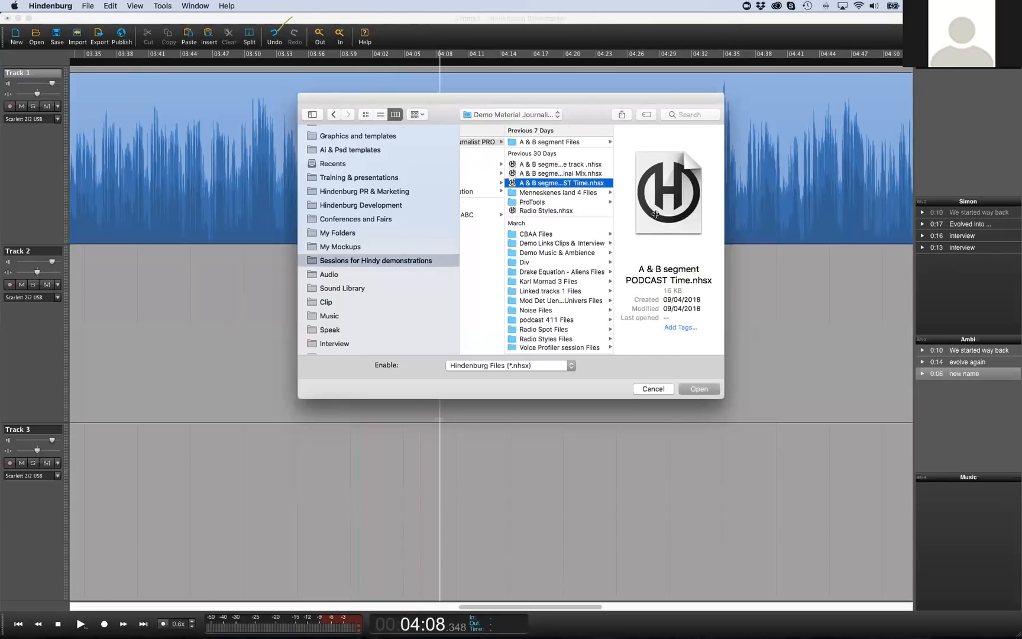
pyautogui.moveTo(613, 215); pyautogui.dragTo(685, 217)
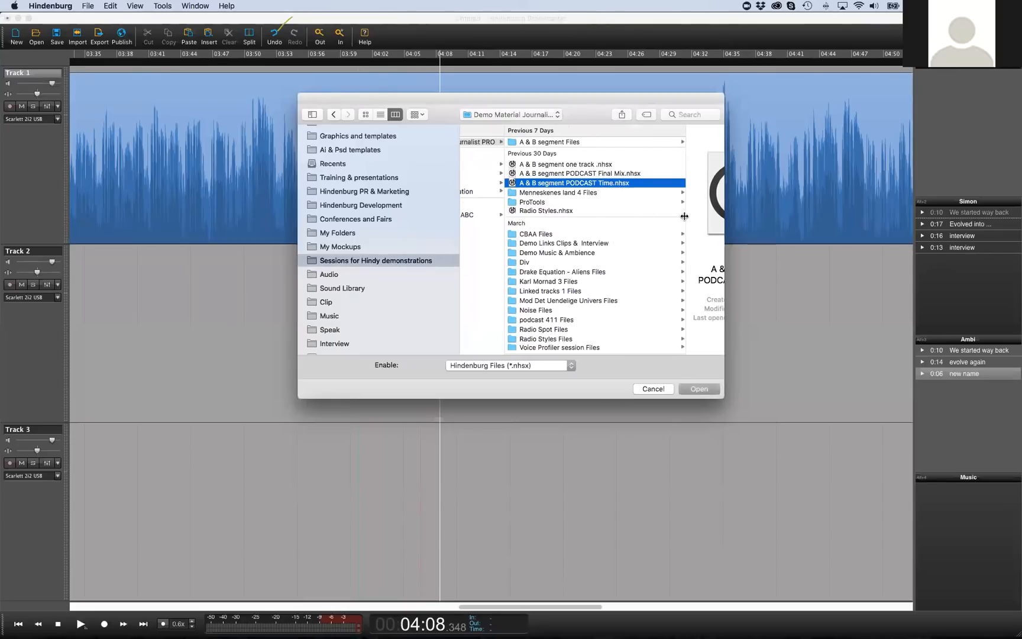
pyautogui.click(606, 168)
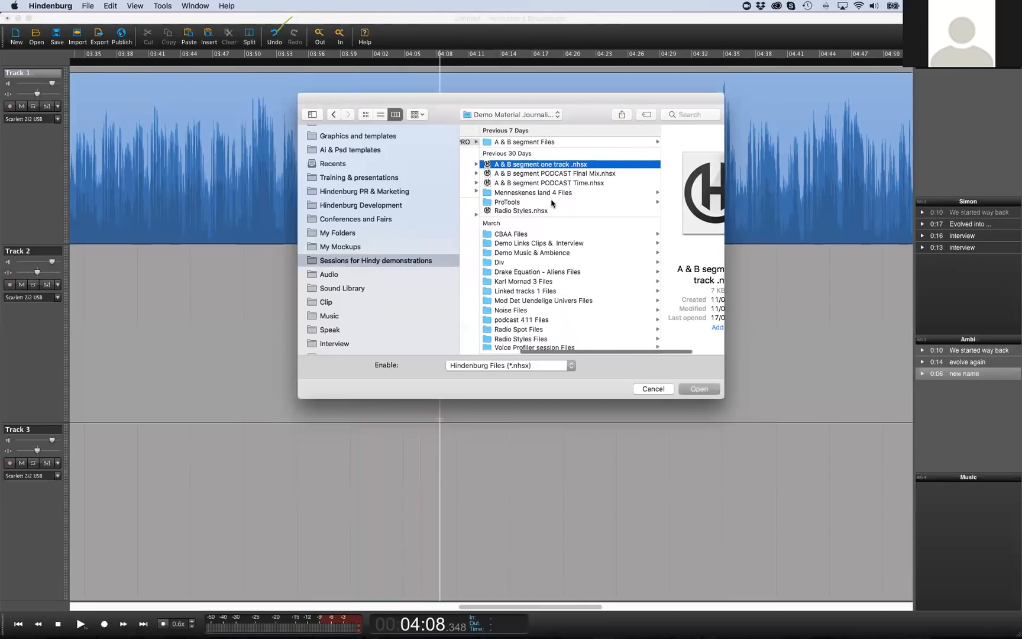
pyautogui.click(586, 184)
pyautogui.click(701, 389)
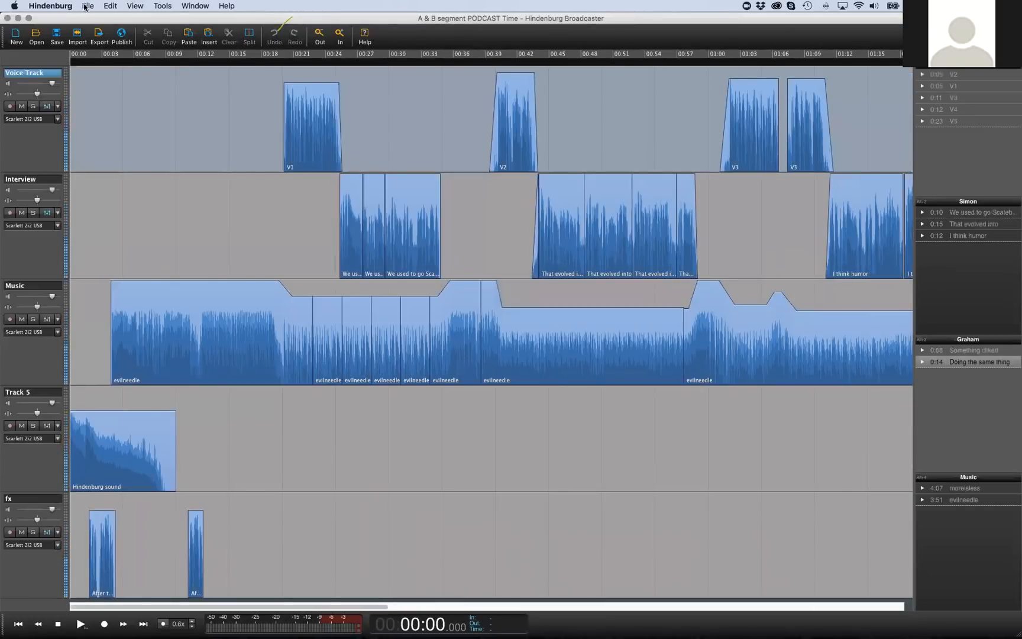
# Open the session A & B segment one track .nhsx from the Demo Material Journalist PRO folder
pyautogui.click(87, 7)
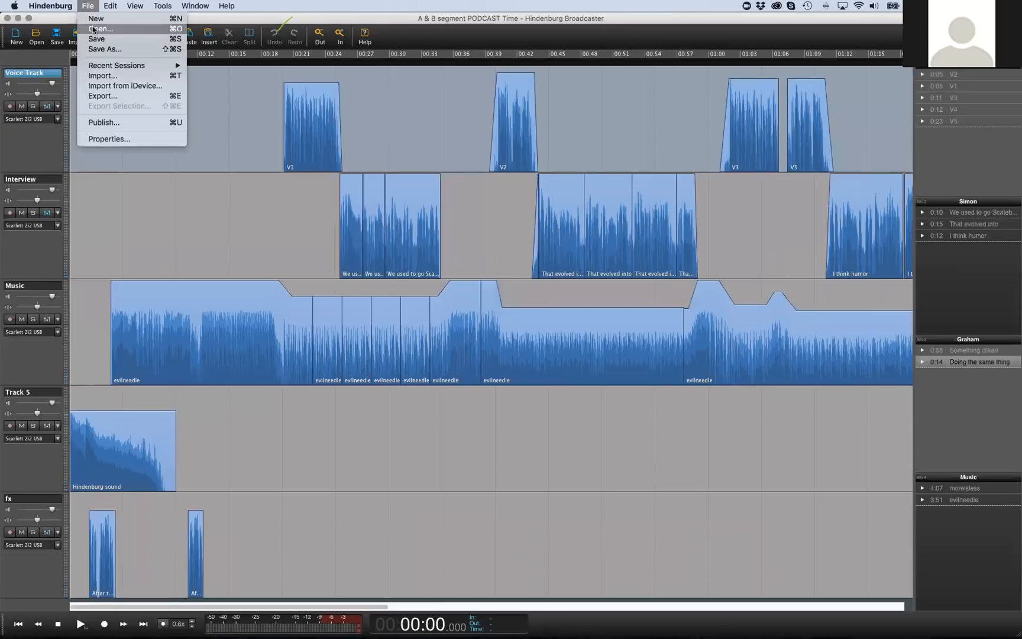
pyautogui.click(93, 30)
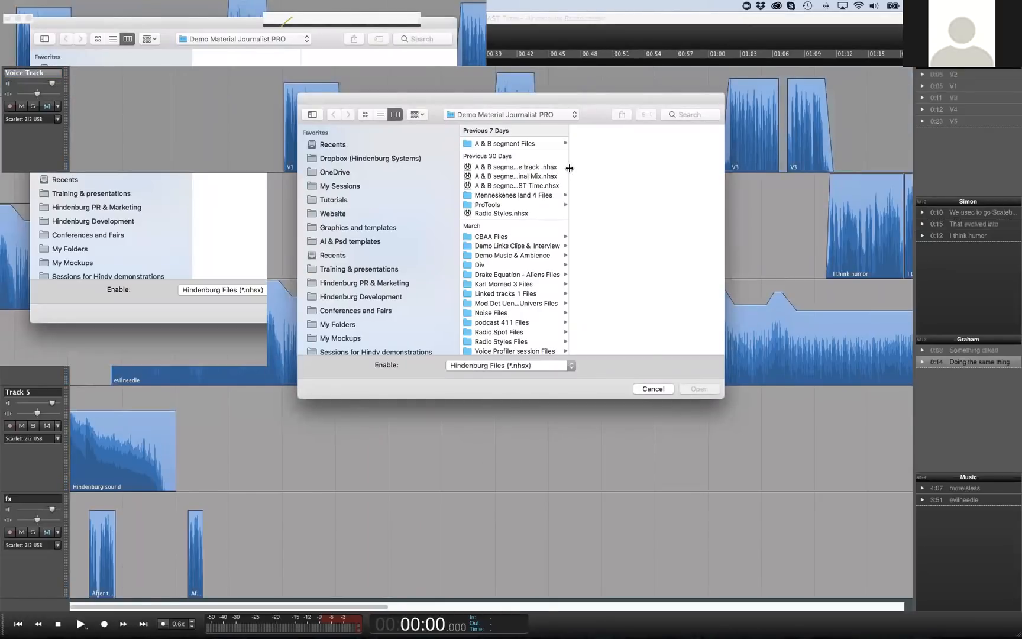
pyautogui.moveTo(570, 168); pyautogui.dragTo(654, 177)
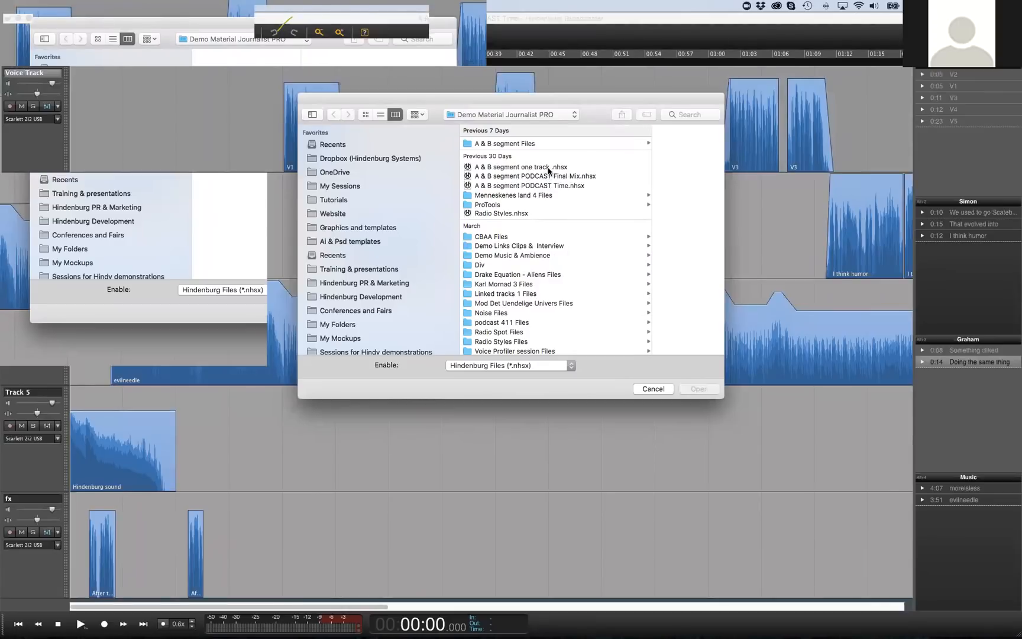
pyautogui.click(549, 169)
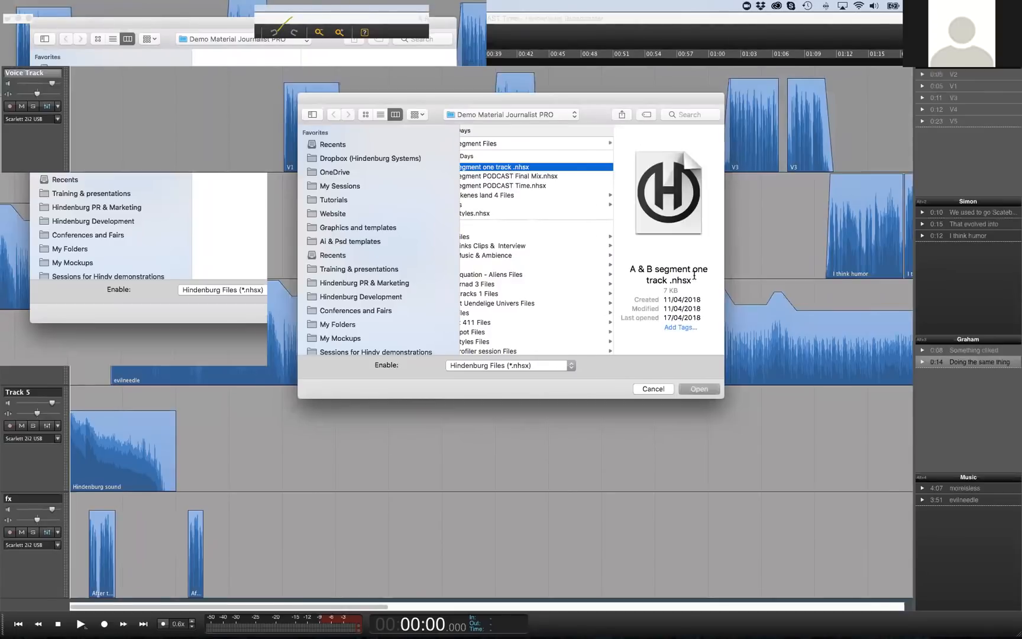
pyautogui.click(698, 388)
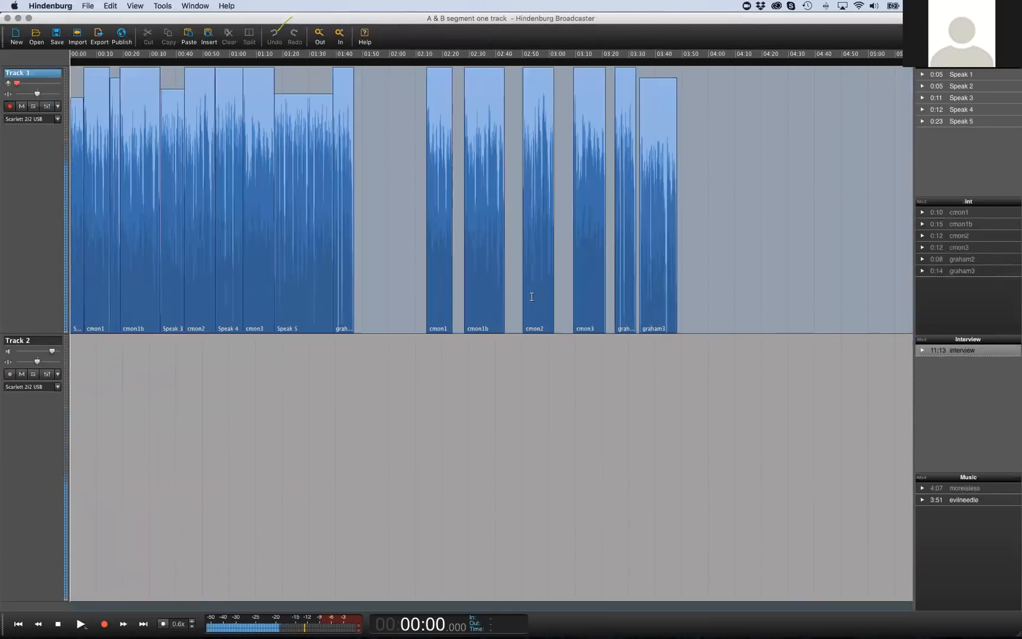
# Delete all the clips on Track 1
pyautogui.click(101, 186)
pyautogui.press('super+a')
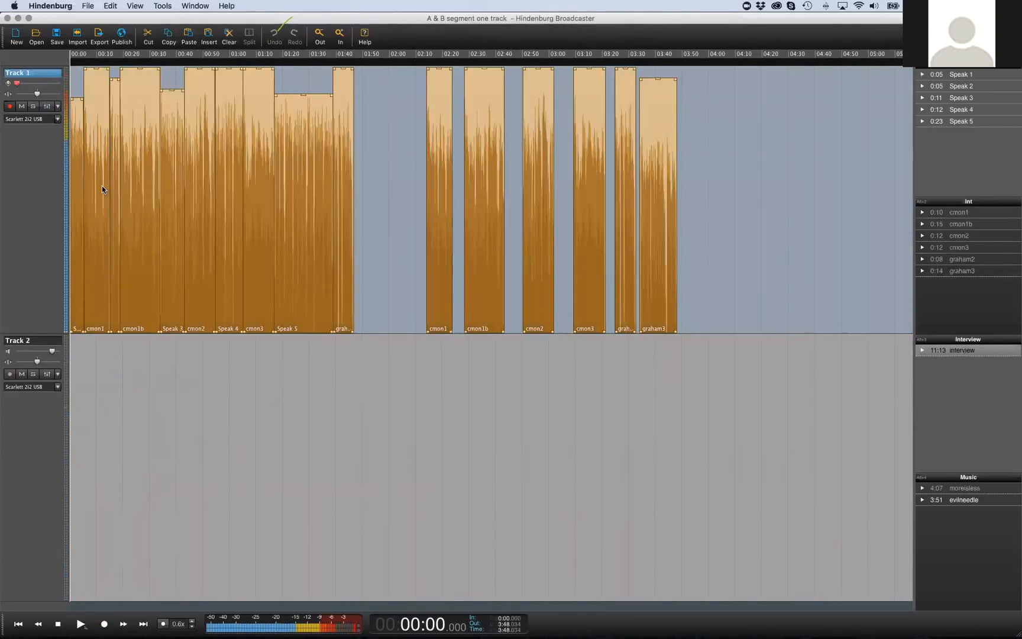
pyautogui.press('BackSpace')
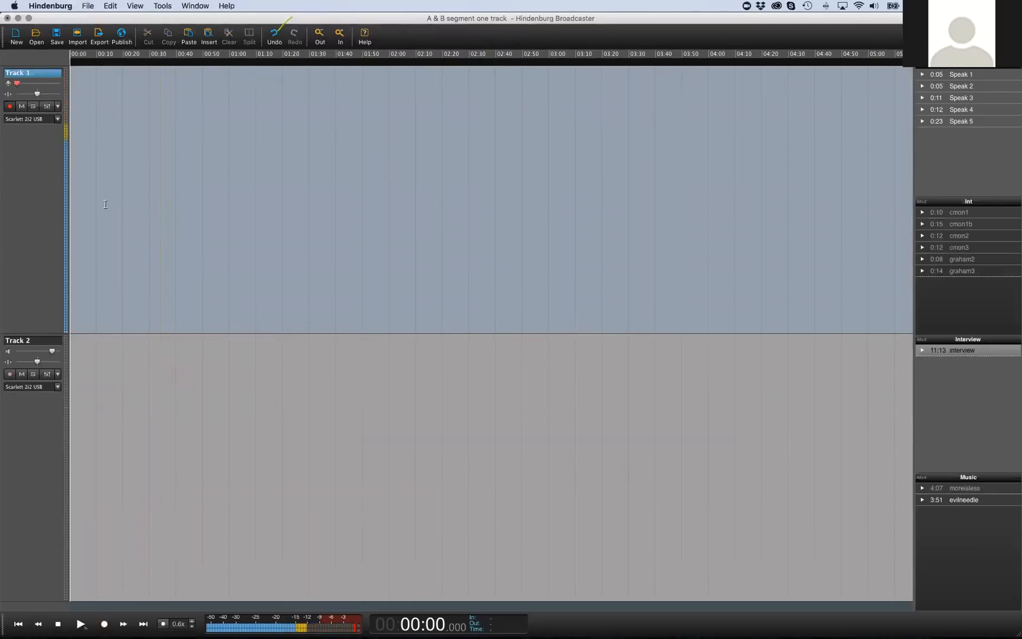
# Add a third track, place the cursor on Track 1 at 0:07.4, and reduce the height of the tracks
pyautogui.moveTo(53, 333); pyautogui.dragTo(49, 258)
pyautogui.rightClick(34, 464)
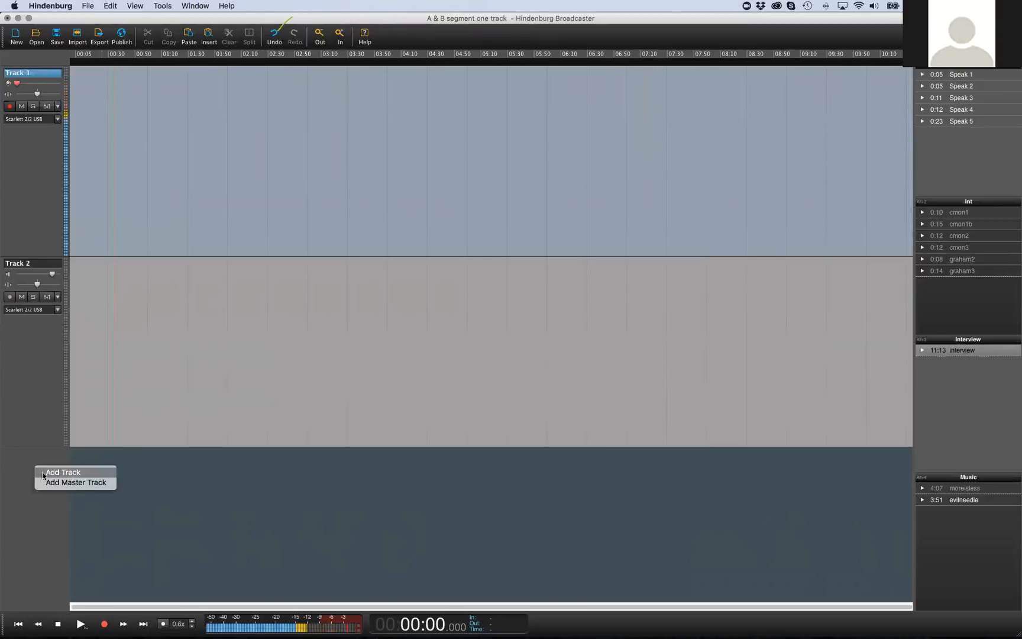
pyautogui.click(55, 474)
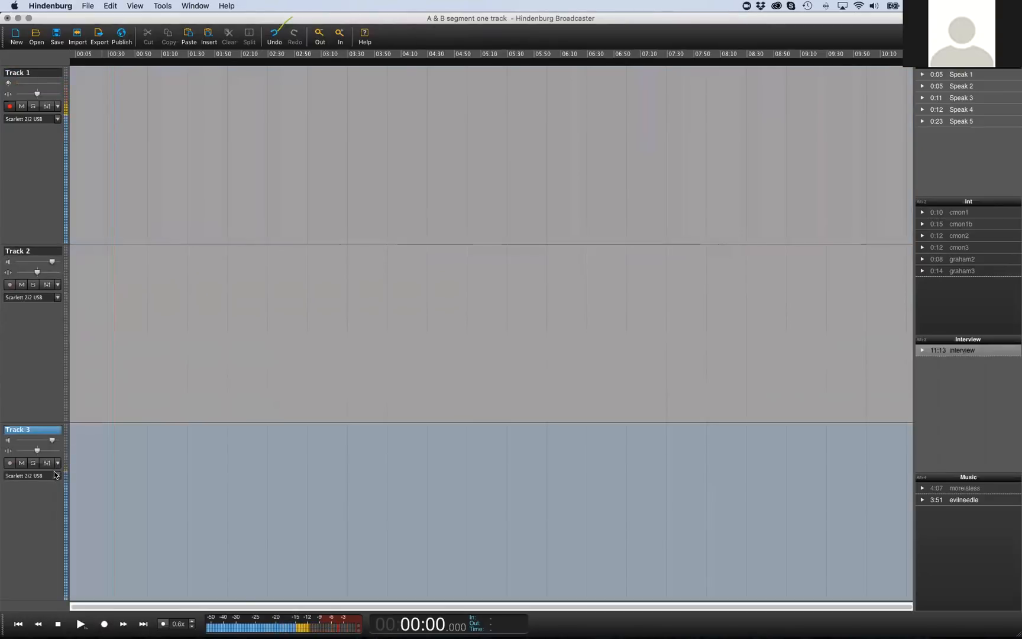
pyautogui.click(78, 188)
pyautogui.moveTo(55, 241); pyautogui.dragTo(57, 196)
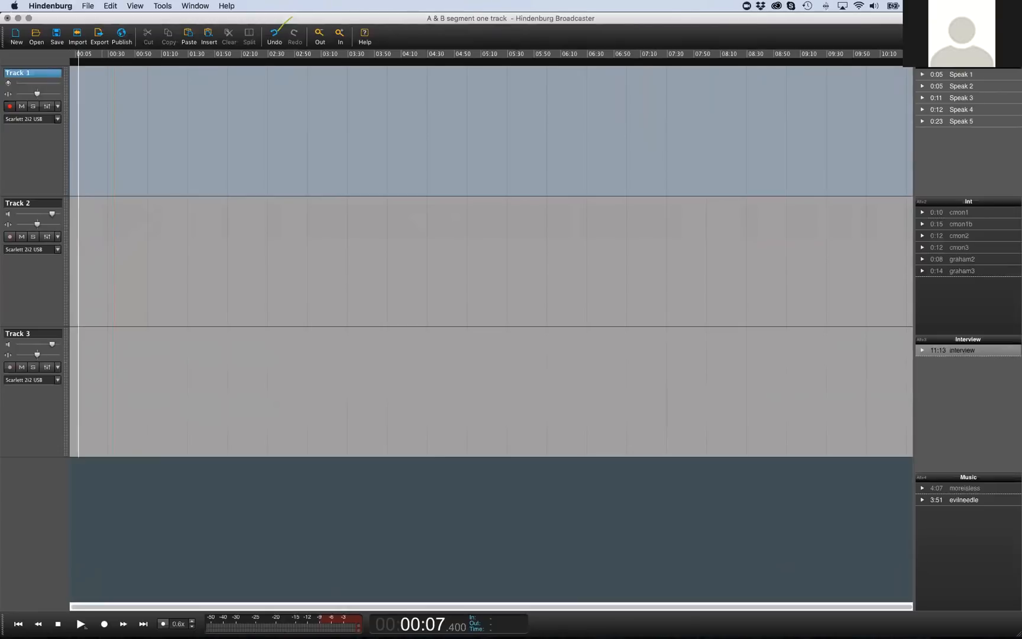
# Reset the used status of all six clips in the Int clipboard group, from the last clip up to cmon1
pyautogui.doubleClick(963, 271)
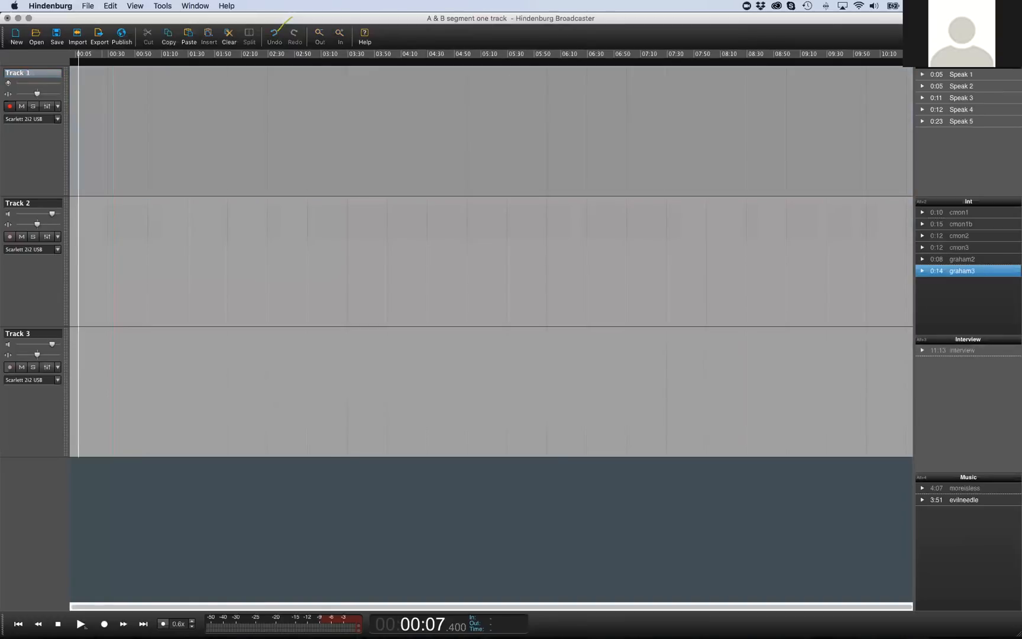
pyautogui.doubleClick(962, 259)
pyautogui.doubleClick(960, 247)
pyautogui.doubleClick(959, 235)
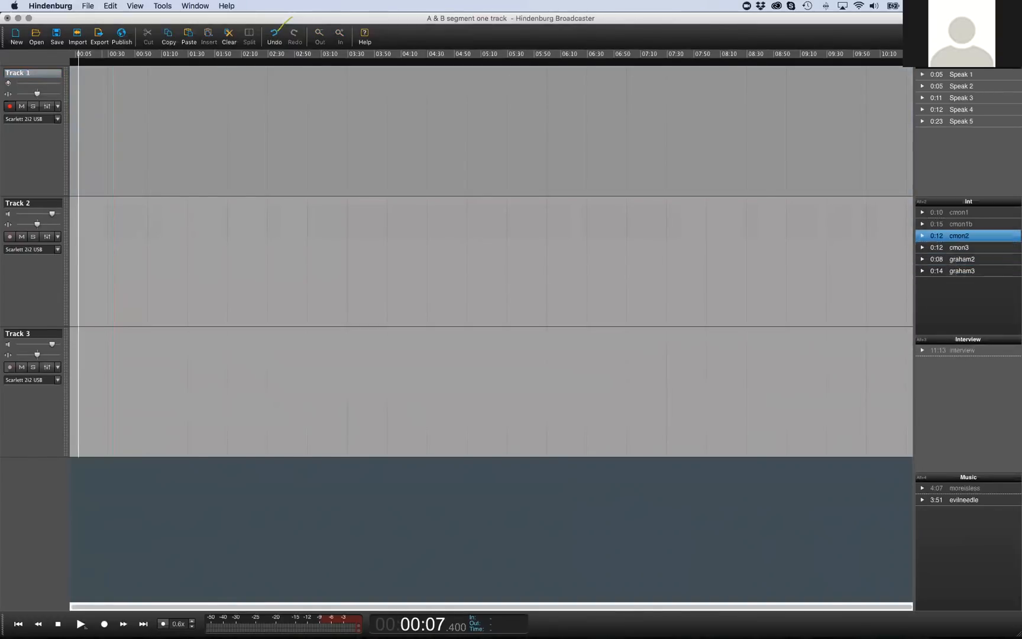
pyautogui.doubleClick(961, 224)
pyautogui.doubleClick(960, 212)
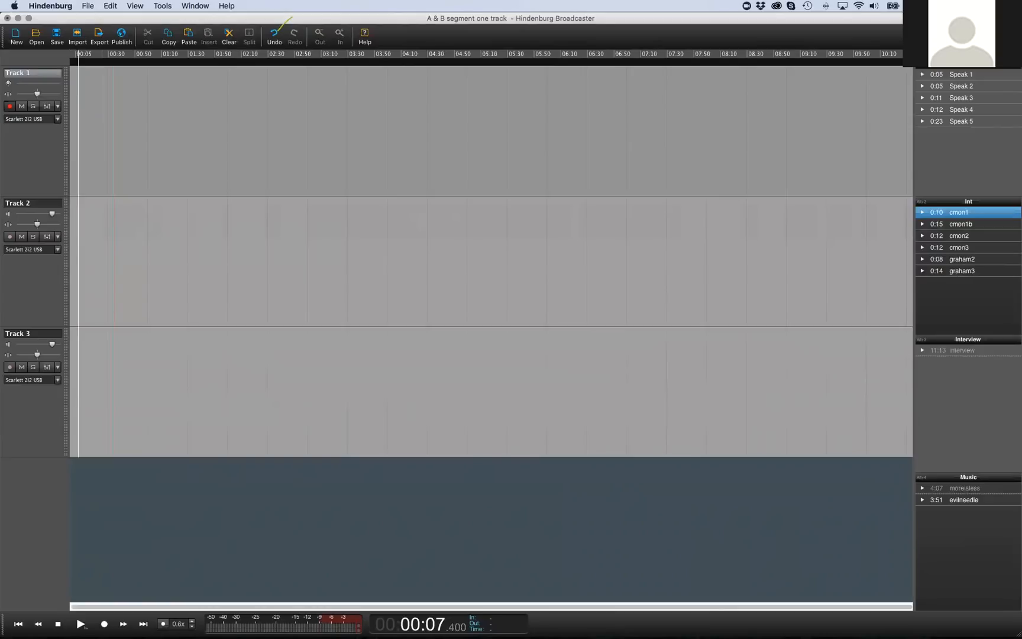
# Place the evilneedle music clip on Track 3 and move it to the very start of the session
pyautogui.click(962, 351)
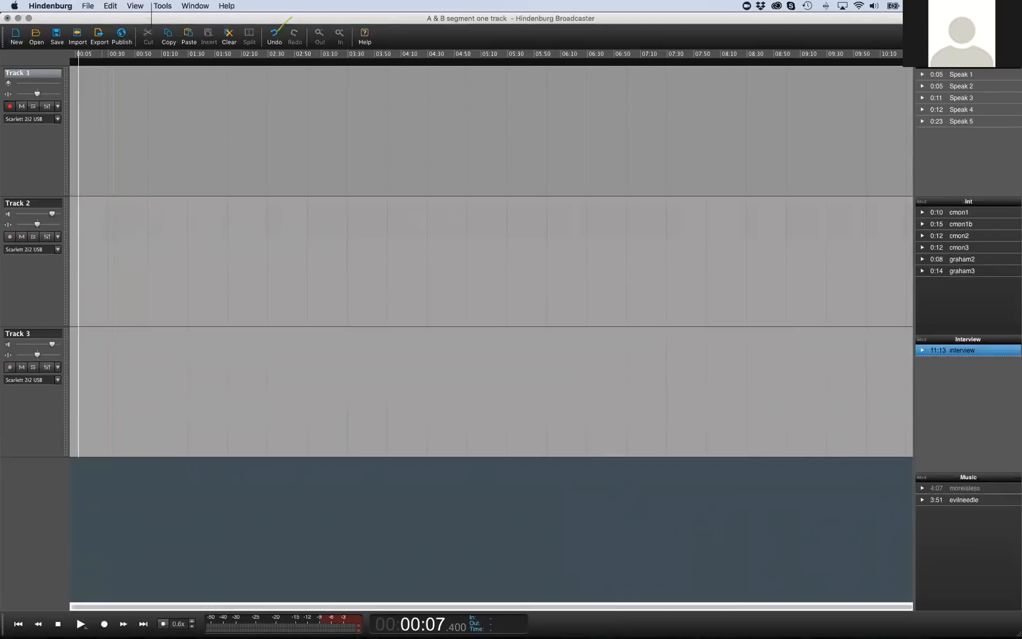
pyautogui.click(964, 500)
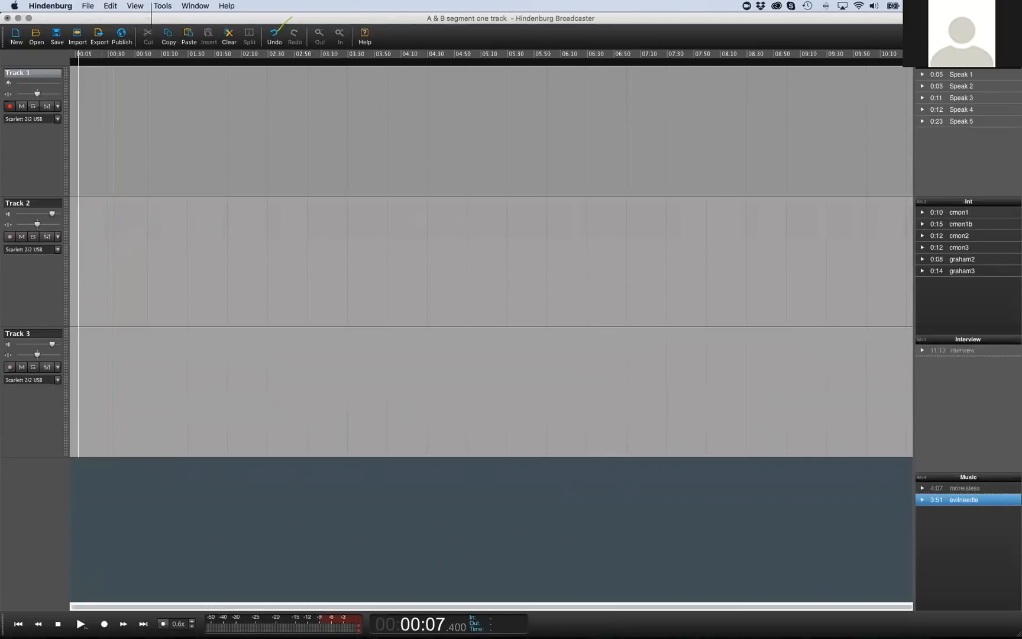
pyautogui.moveTo(964, 500); pyautogui.dragTo(184, 372)
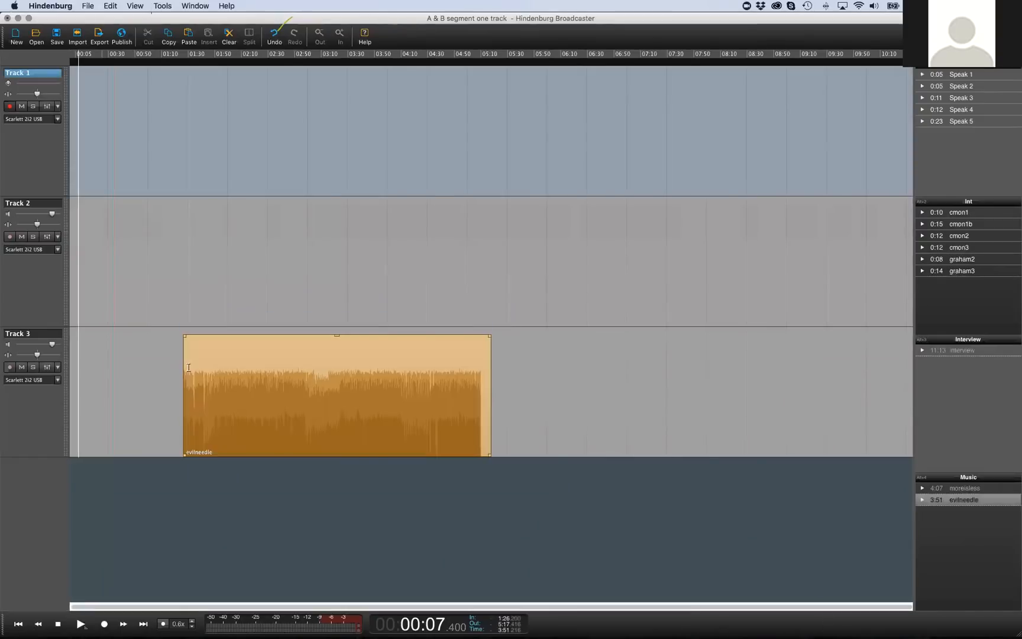
pyautogui.moveTo(262, 380); pyautogui.dragTo(119, 380)
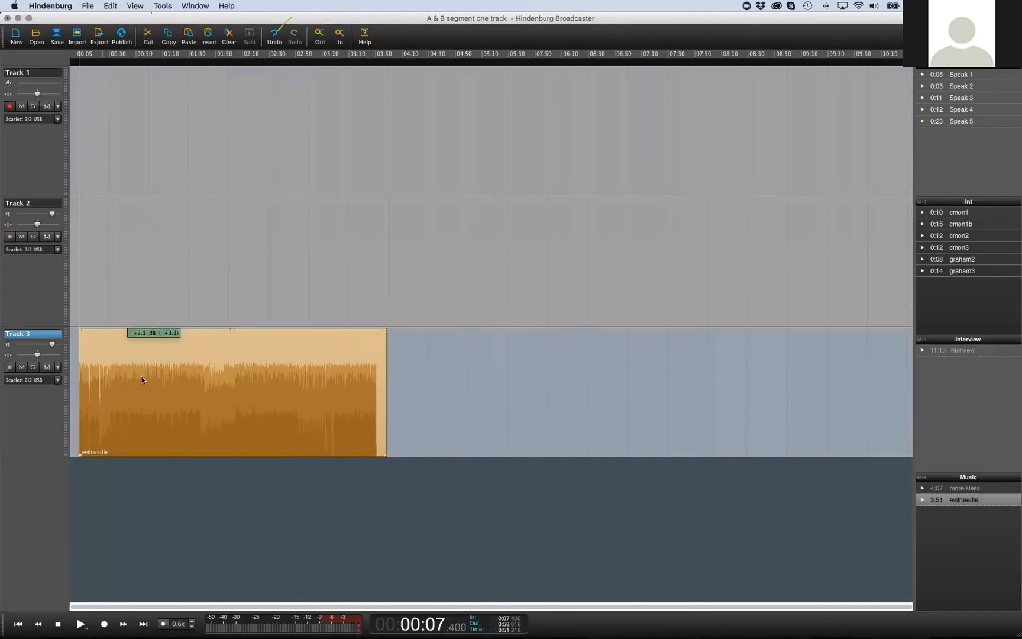
# Play the music from the start, skip ahead to find the entry point for the speech, and stop at about 0:15.6
pyautogui.press('Home')
pyautogui.press('space')
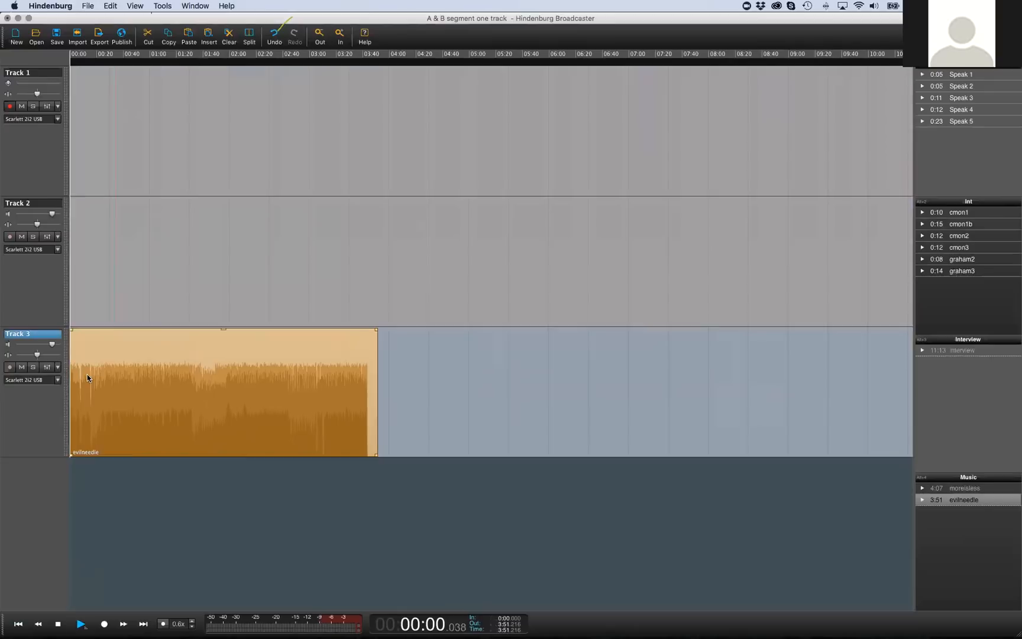
pyautogui.press('Up')
pyautogui.press('Up')
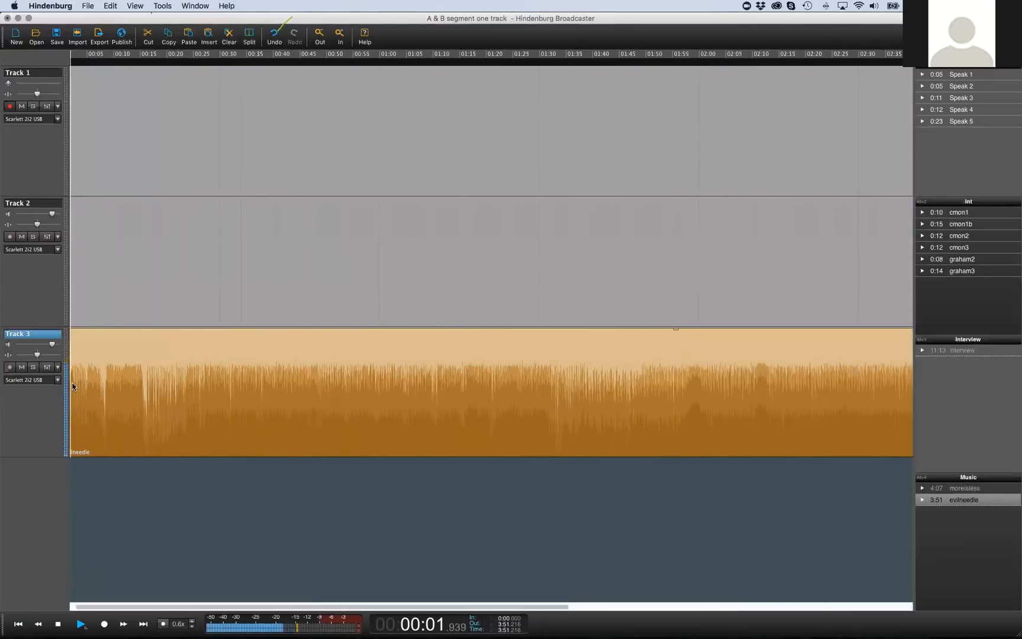
pyautogui.press('Up')
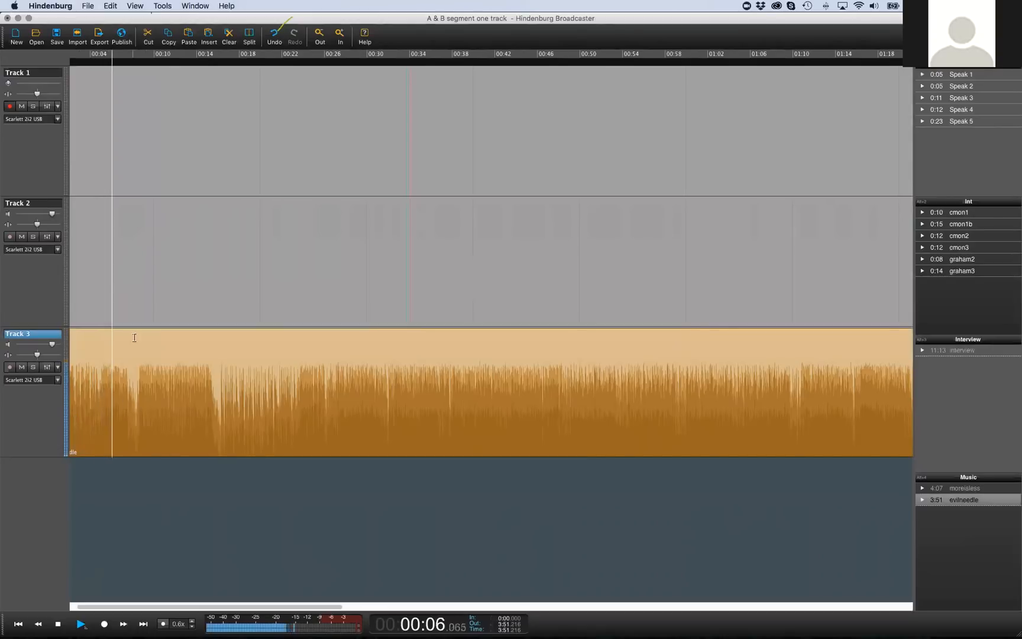
pyautogui.click(139, 311)
pyautogui.click(206, 310)
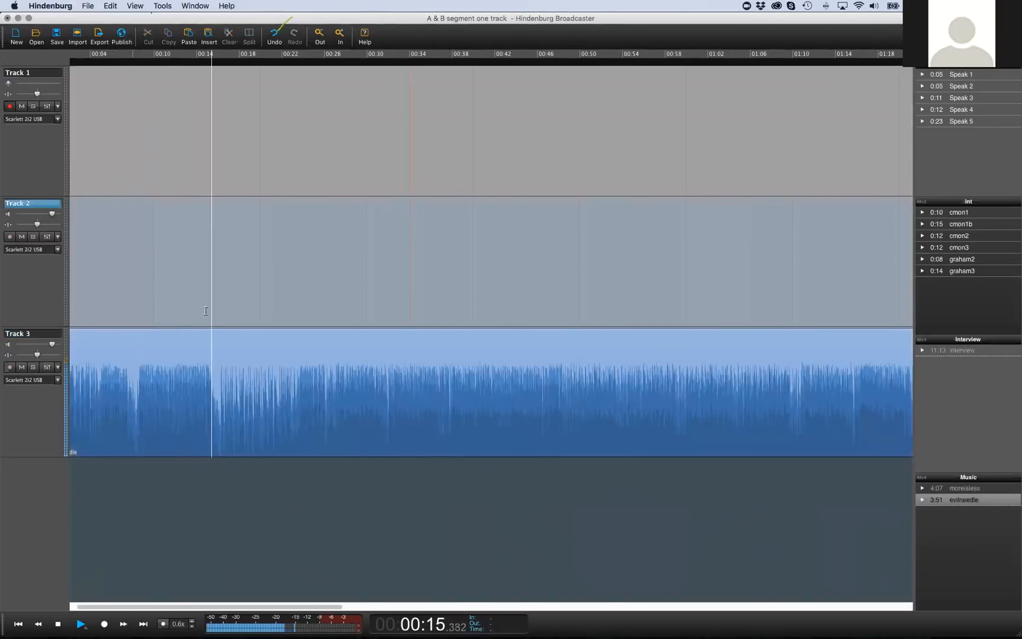
pyautogui.click(206, 311)
pyautogui.press('space')
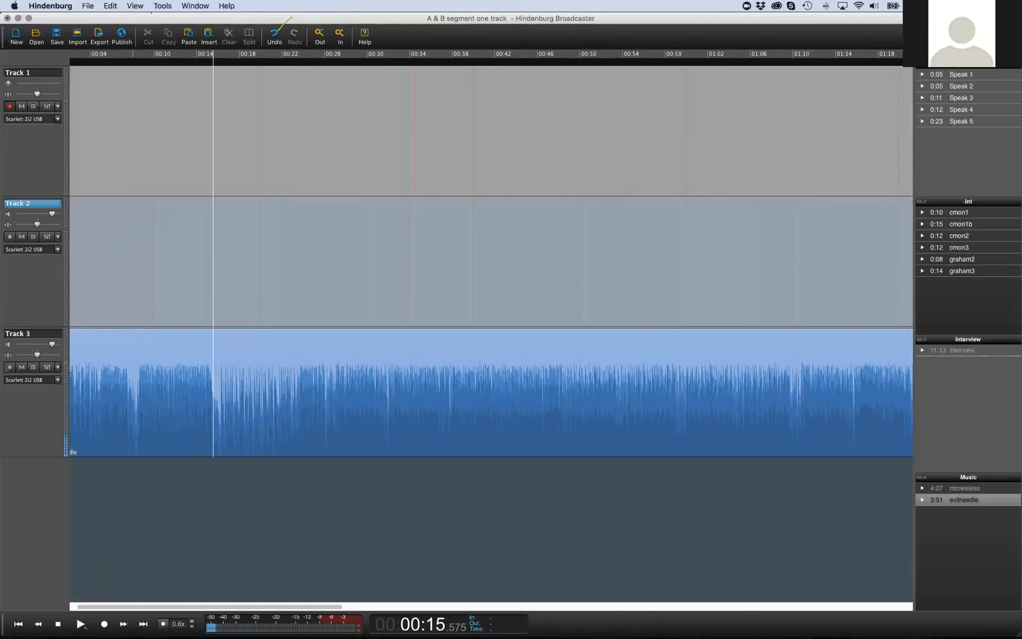
# Place Speak 1 on Track 1 at about 0:15.6 and cmon1 on Track 2 at about 0:20.8, near the end of Speak 1
pyautogui.moveTo(962, 74); pyautogui.dragTo(212, 129)
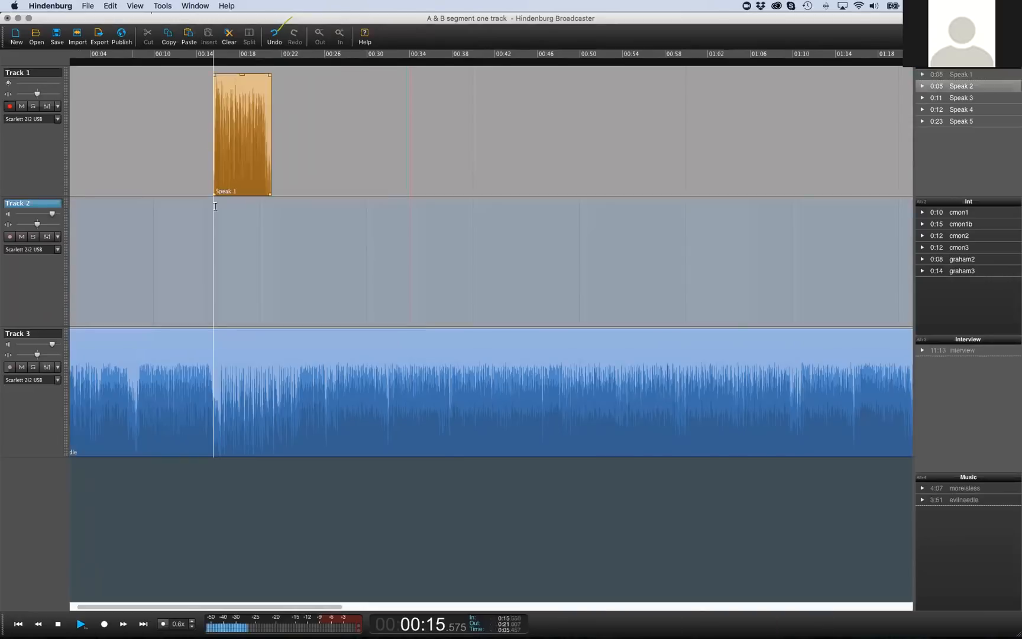
pyautogui.press('space')
pyautogui.click(255, 207)
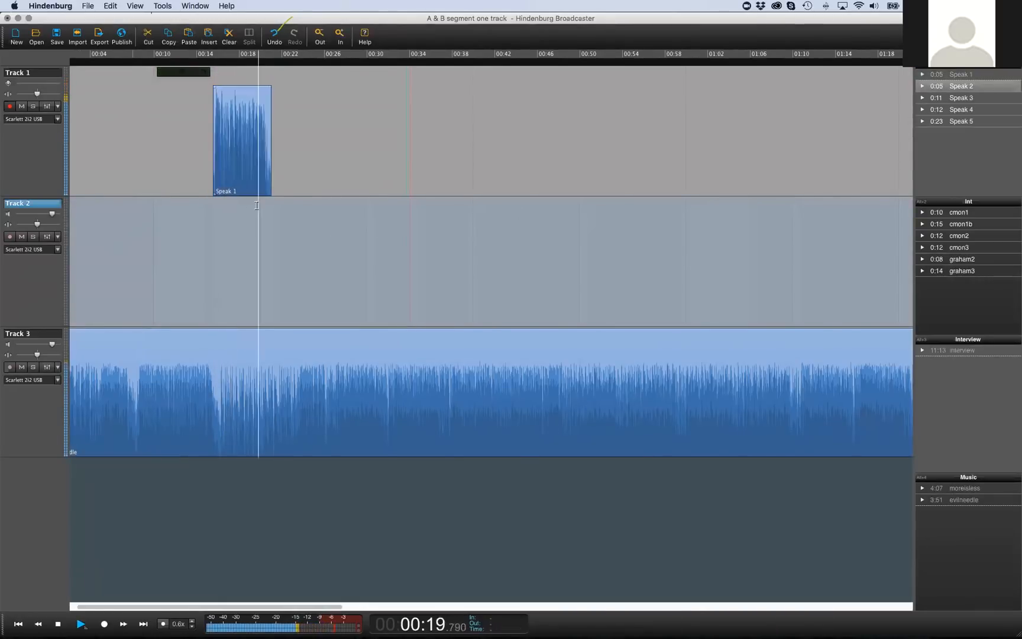
pyautogui.press('space')
pyautogui.moveTo(958, 212); pyautogui.dragTo(267, 256)
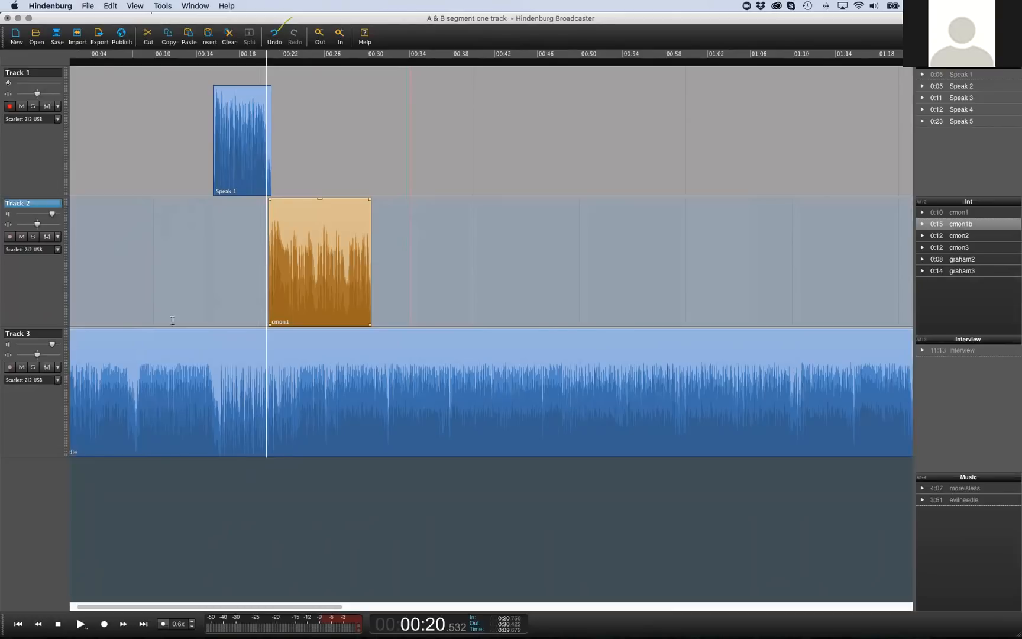
# Fade the Track 3 music down by about 13.9 dB across the region from 0:15.0 to 0:16.4
pyautogui.moveTo(207, 441); pyautogui.dragTo(223, 436)
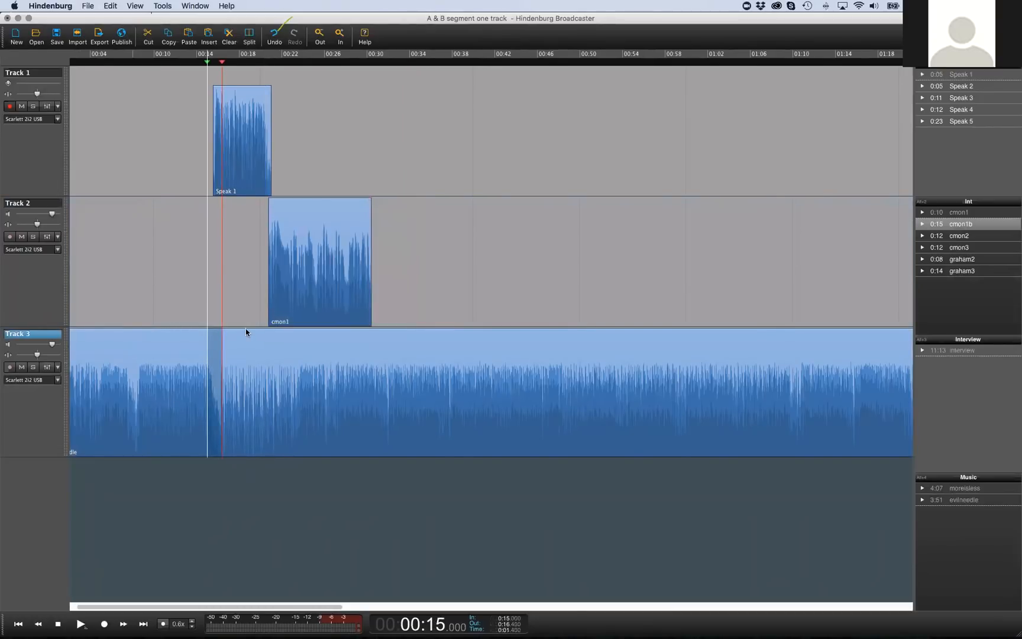
pyautogui.moveTo(245, 329); pyautogui.dragTo(243, 374)
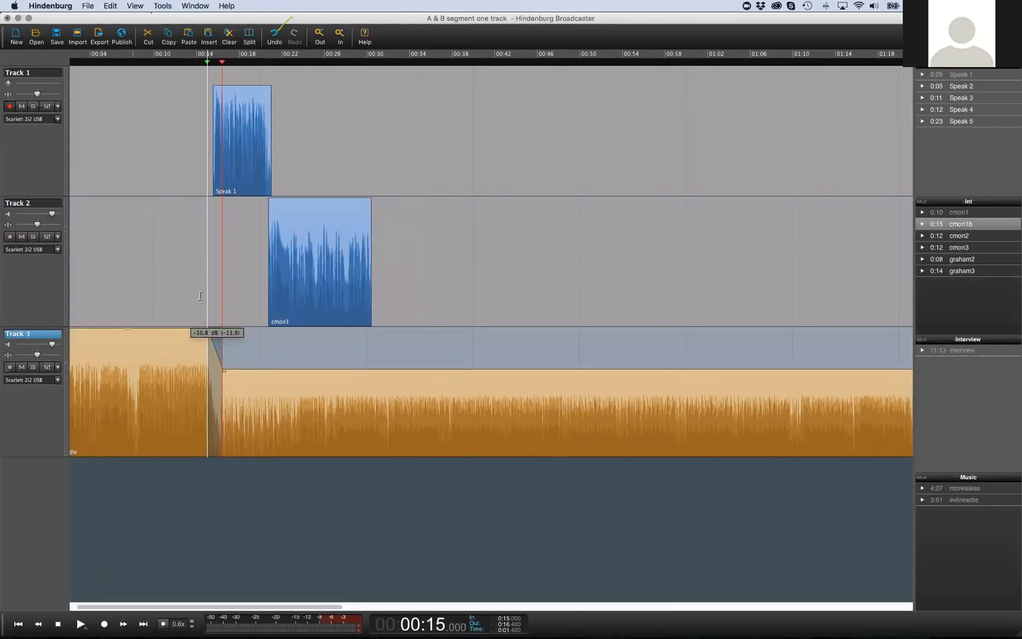
pyautogui.click(201, 298)
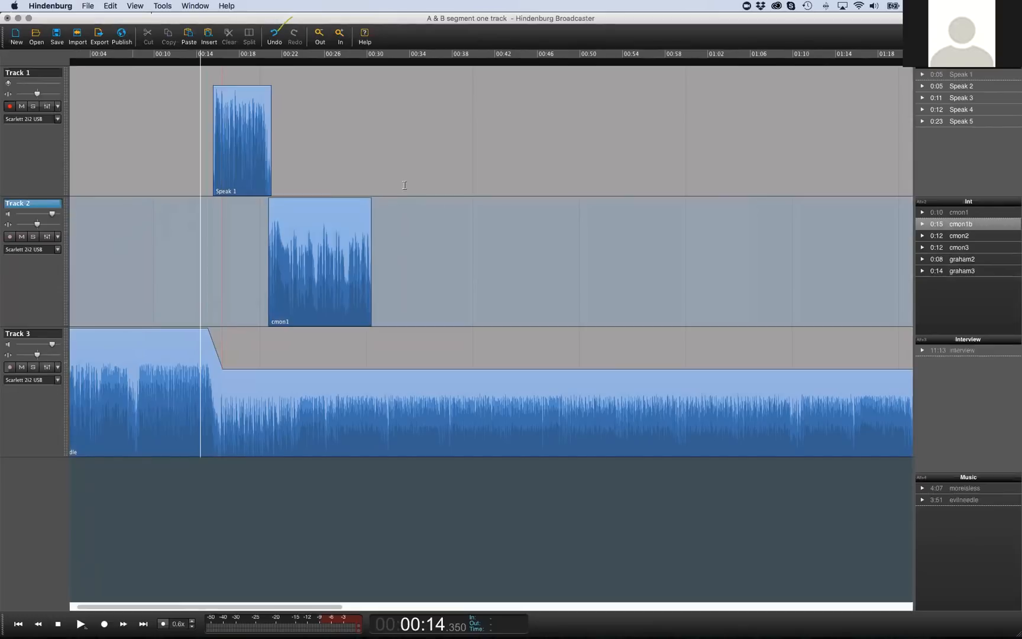
# Play the last moments of cmon1 to cue Track 1 at about 0:30.4, and disarm Track 1 for recording
pyautogui.click(367, 184)
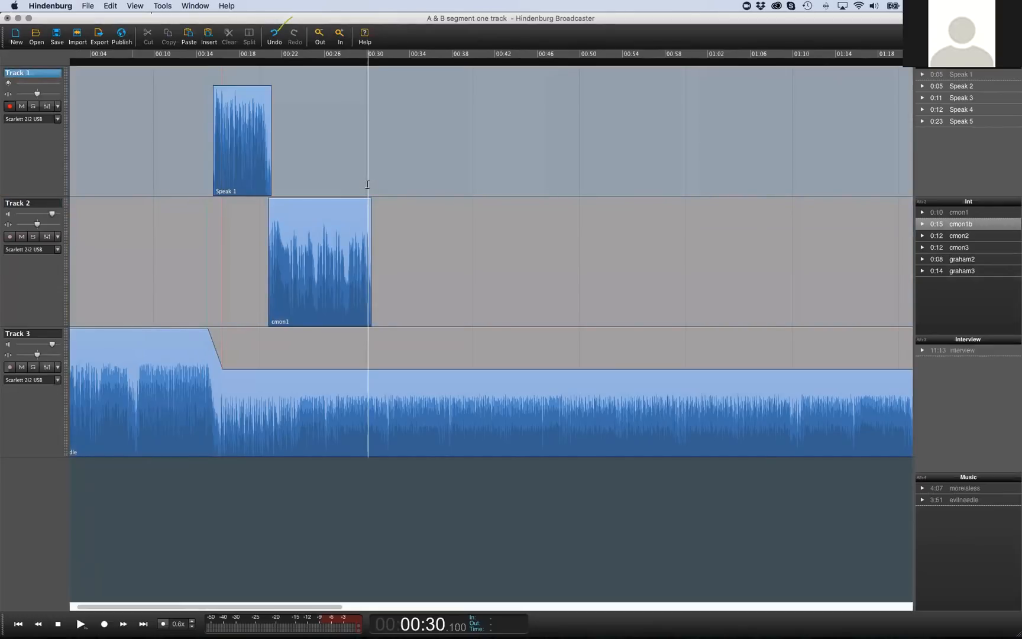
pyautogui.click(360, 185)
pyautogui.press('space')
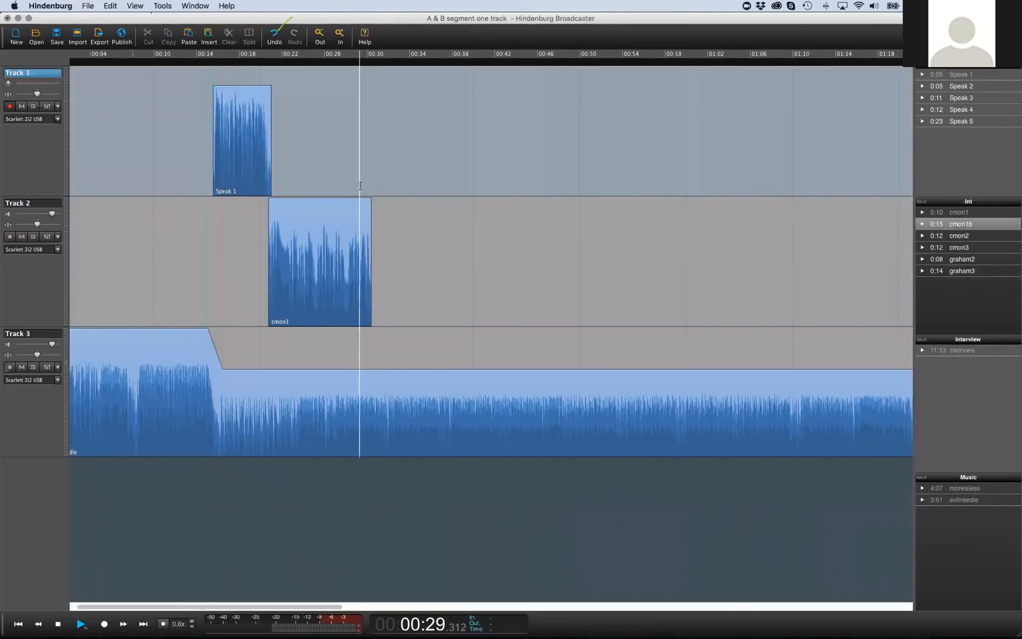
pyautogui.press('space')
pyautogui.press('space')
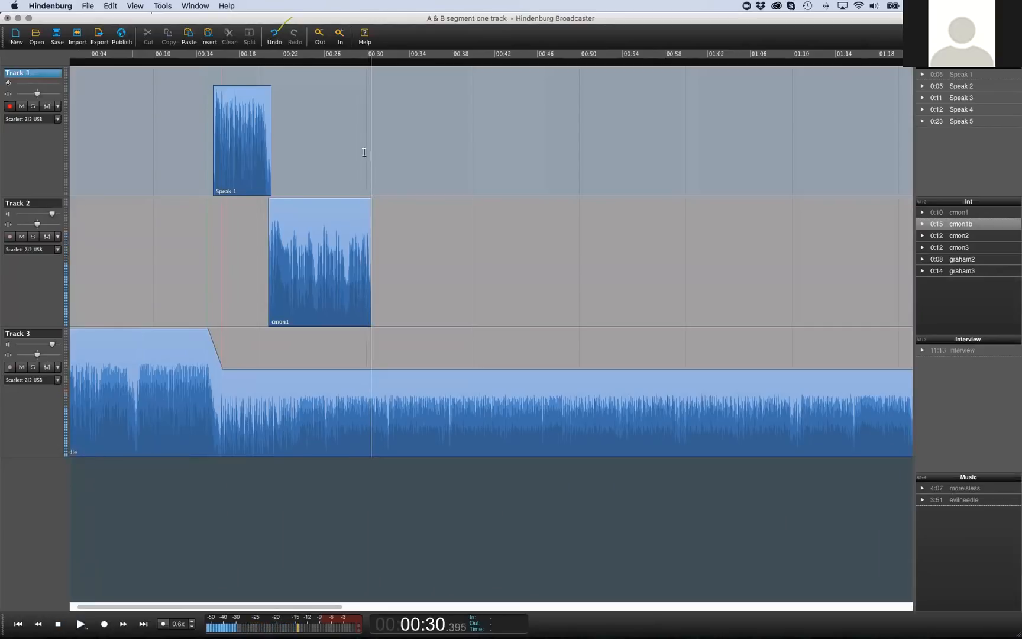
pyautogui.click(10, 107)
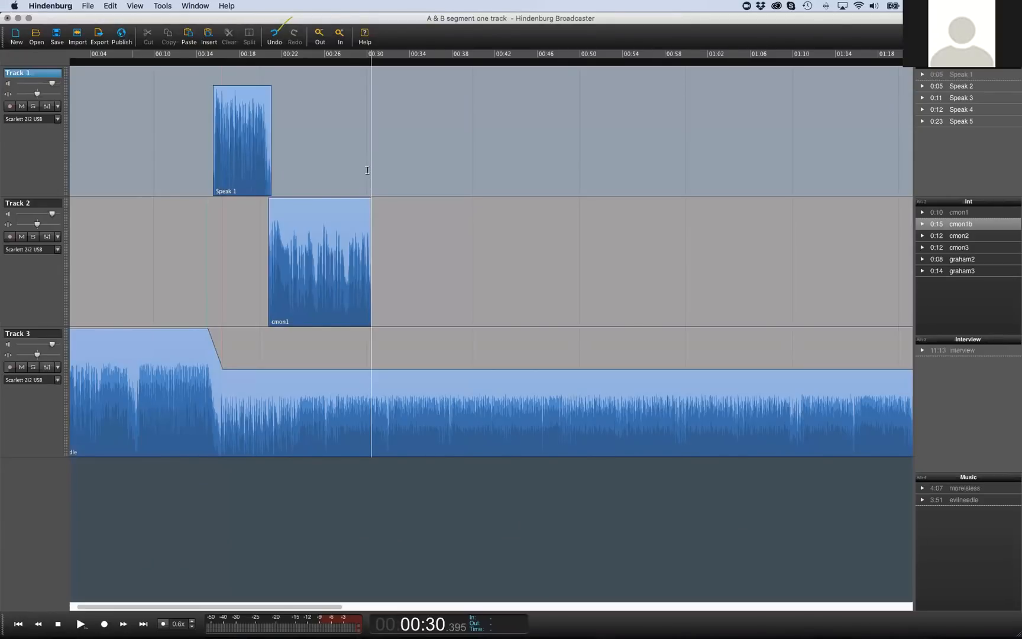
# Insert Speak 2 on Track 1 at the cursor and nudge it earlier to overlap the end of cmon1
pyautogui.hotkey('alt', '1')
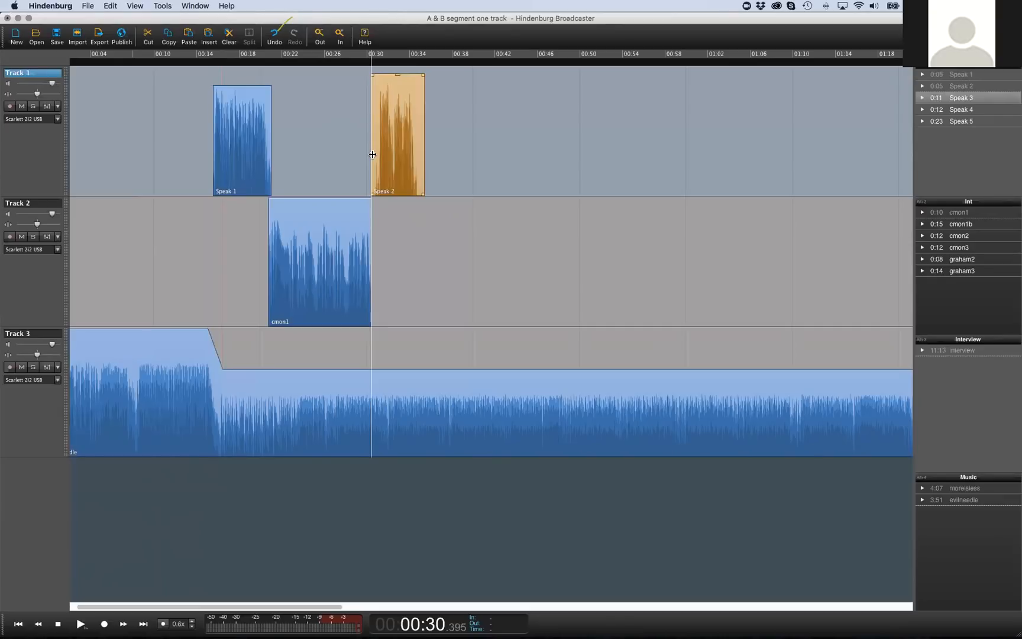
pyautogui.hotkey('alt', 'Left')
pyautogui.hotkey('alt', 'Left')
pyautogui.hotkey('alt', 'Left')
pyautogui.hotkey('alt', 'Left')
pyautogui.hotkey('alt', 'Left')
pyautogui.hotkey('alt', 'Left')
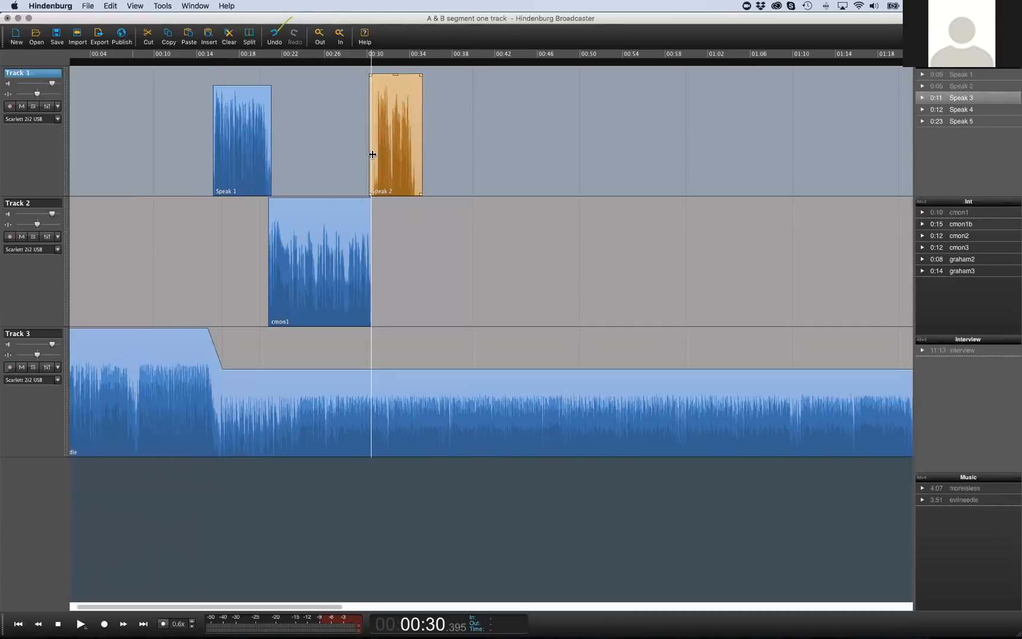
pyautogui.hotkey('alt', 'Left')
pyautogui.hotkey('alt', 'Left')
pyautogui.hotkey('alt', 'Left')
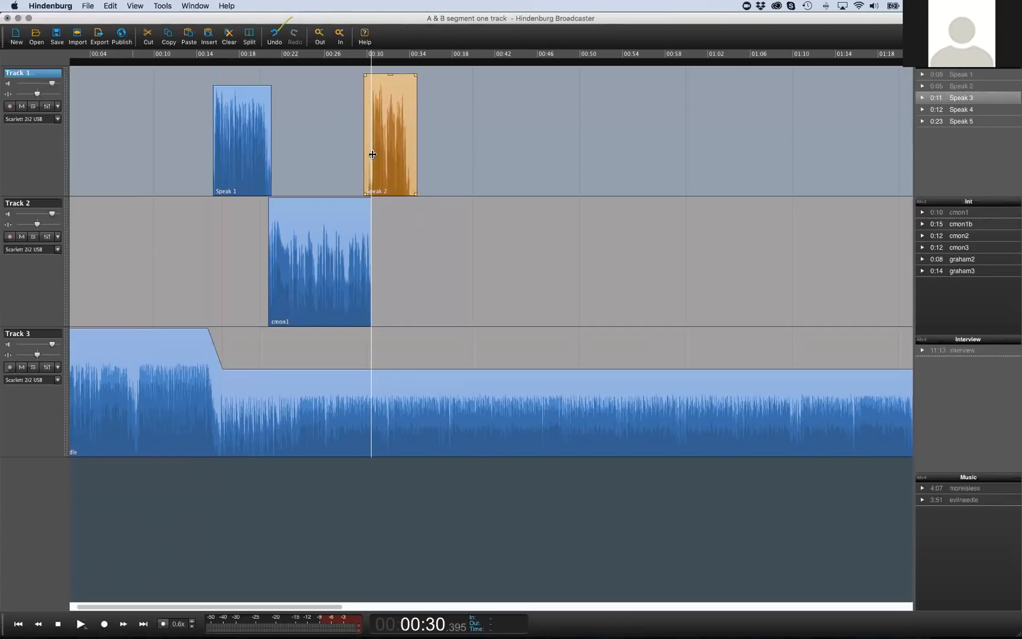
pyautogui.hotkey('alt', 'Down')
pyautogui.hotkey('alt', 'Up')
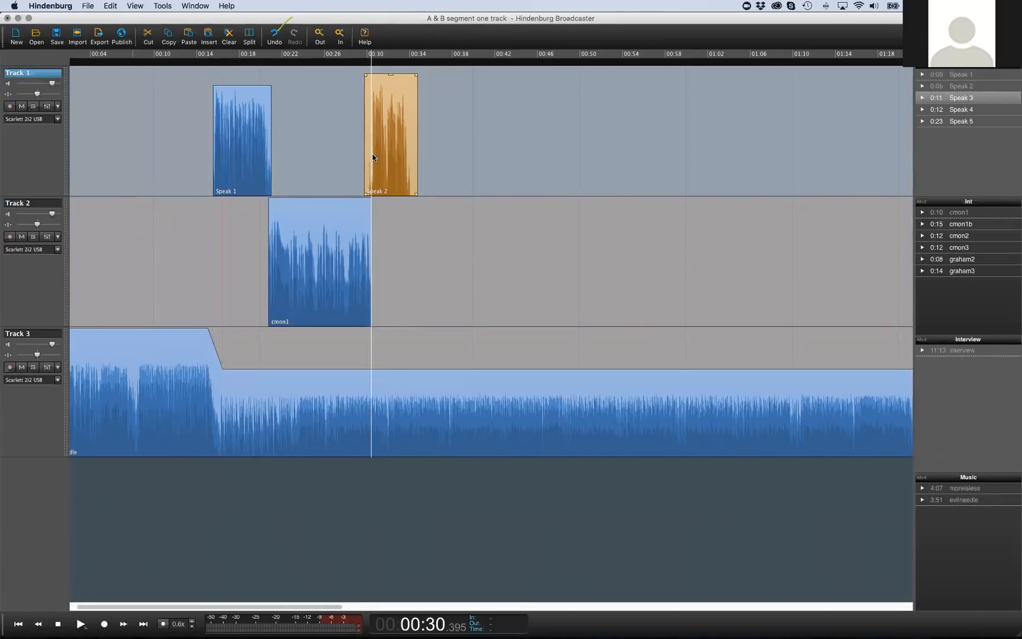
# Play through Speak 2 to about 0:34.0 and insert cmon1b on Track 2 at that point
pyautogui.press('space')
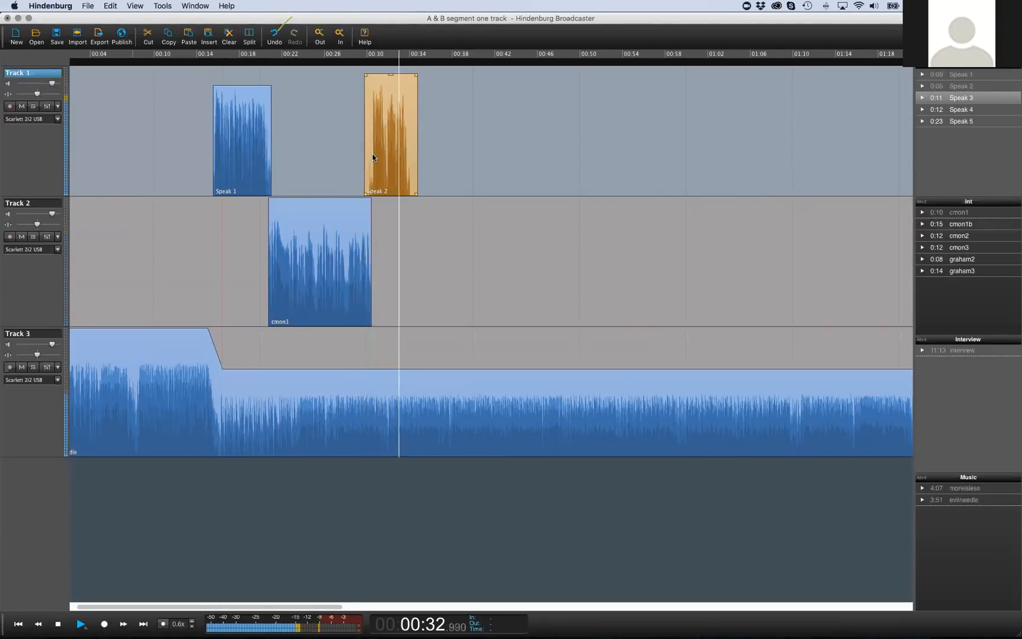
pyautogui.press('space')
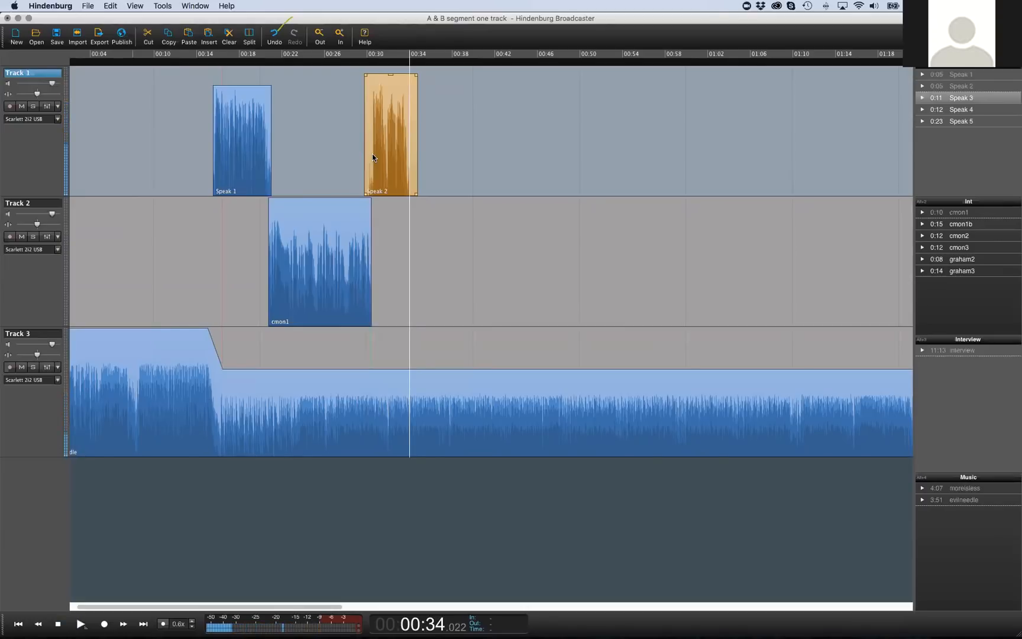
pyautogui.press('Down')
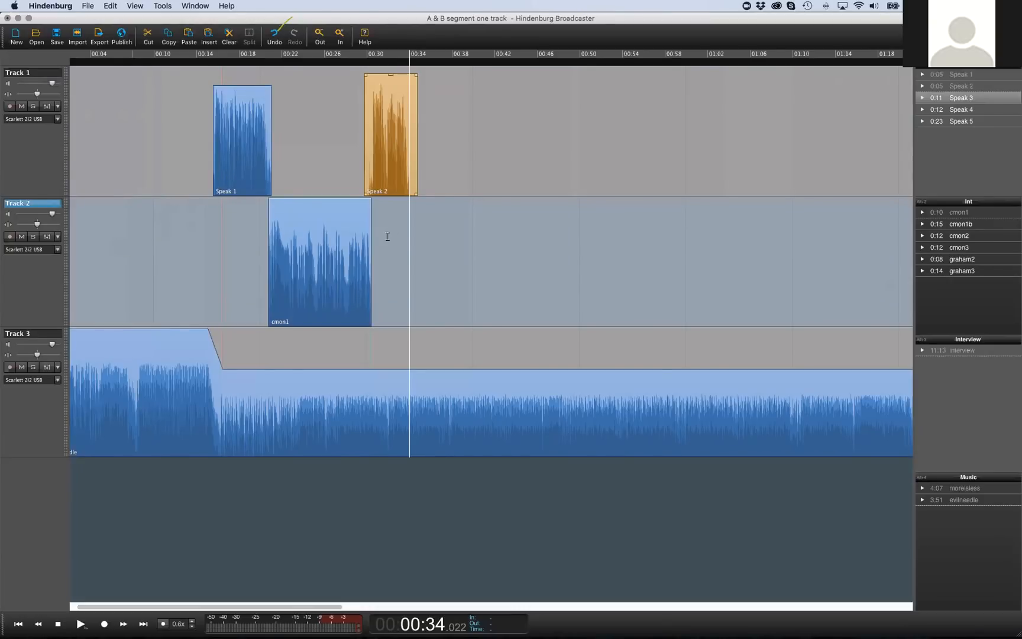
pyautogui.hotkey('alt', '2')
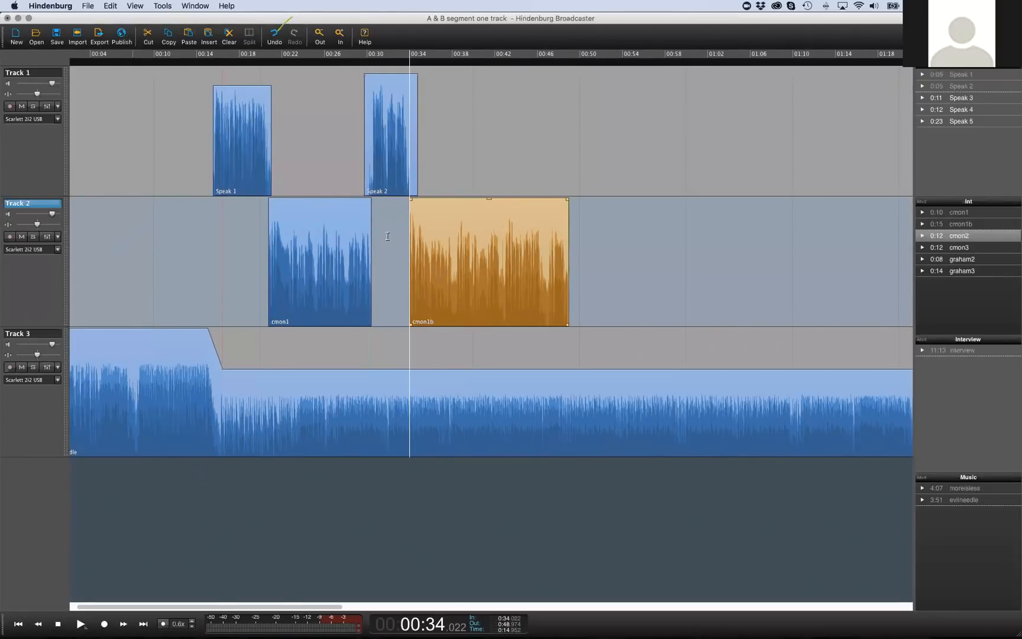
# Nudge cmon1b to start at about 0:34.07 and play the transition from Speak 2
pyautogui.hotkey('alt', 'Right')
pyautogui.hotkey('alt', 'Right')
pyautogui.hotkey('alt', 'Left')
pyautogui.hotkey('alt', 'Left')
pyautogui.hotkey('alt', 'Right')
pyautogui.hotkey('alt', 'Right')
pyautogui.hotkey('alt', 'Left')
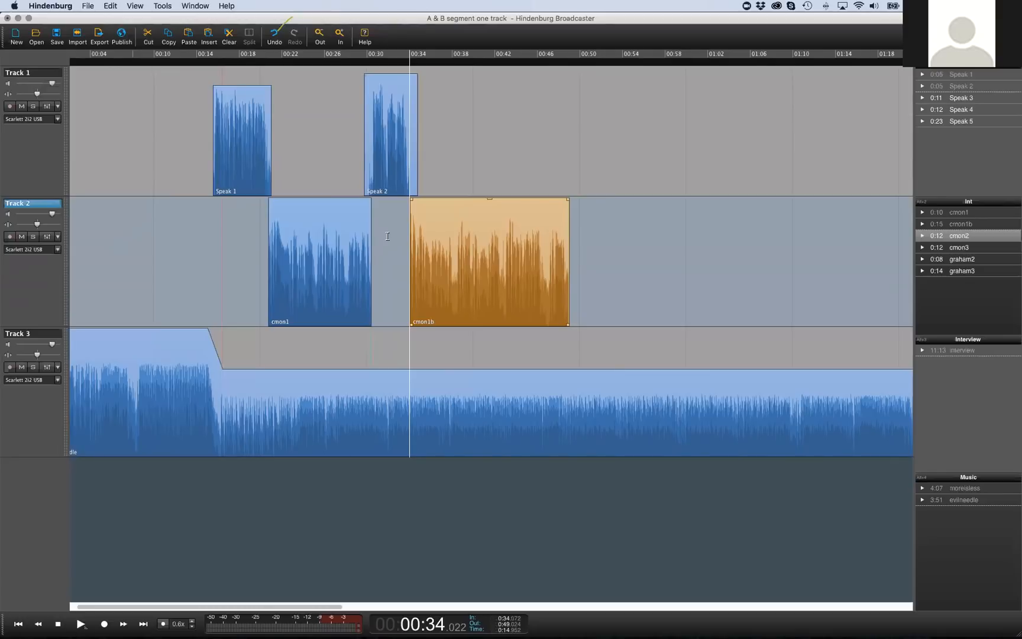
pyautogui.press('space')
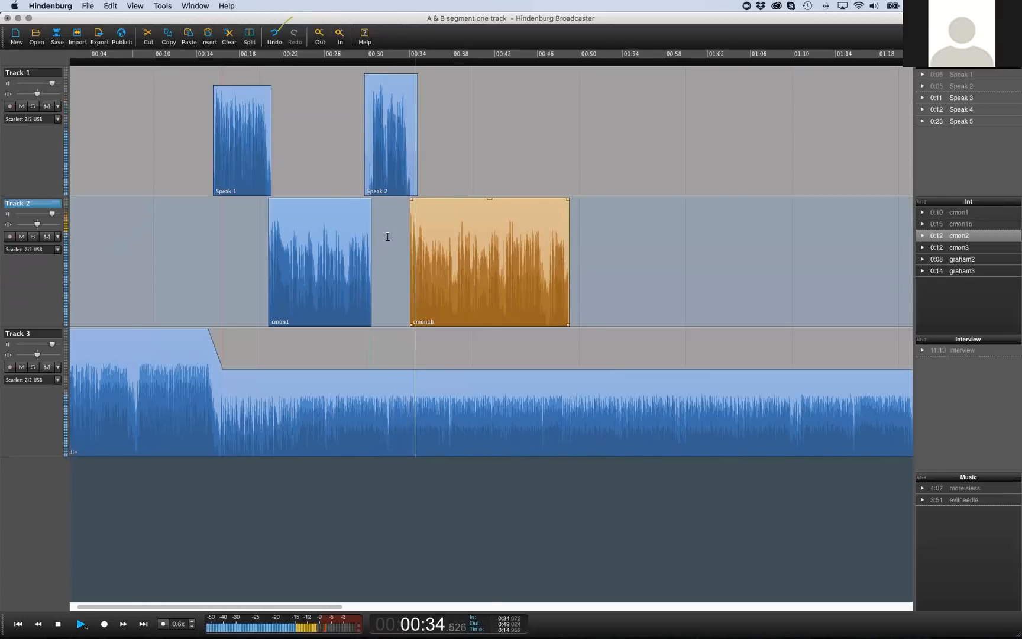
pyautogui.press('space')
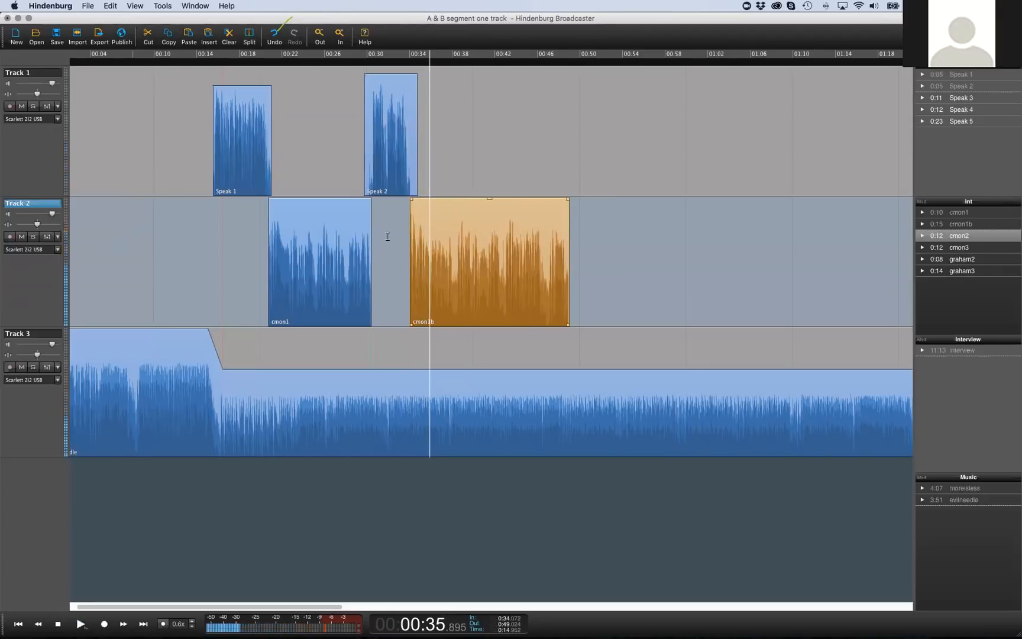
# Insert Speak 3 on Track 1 at the end of cmon1b, at about 0:49.0
pyautogui.press('Right')
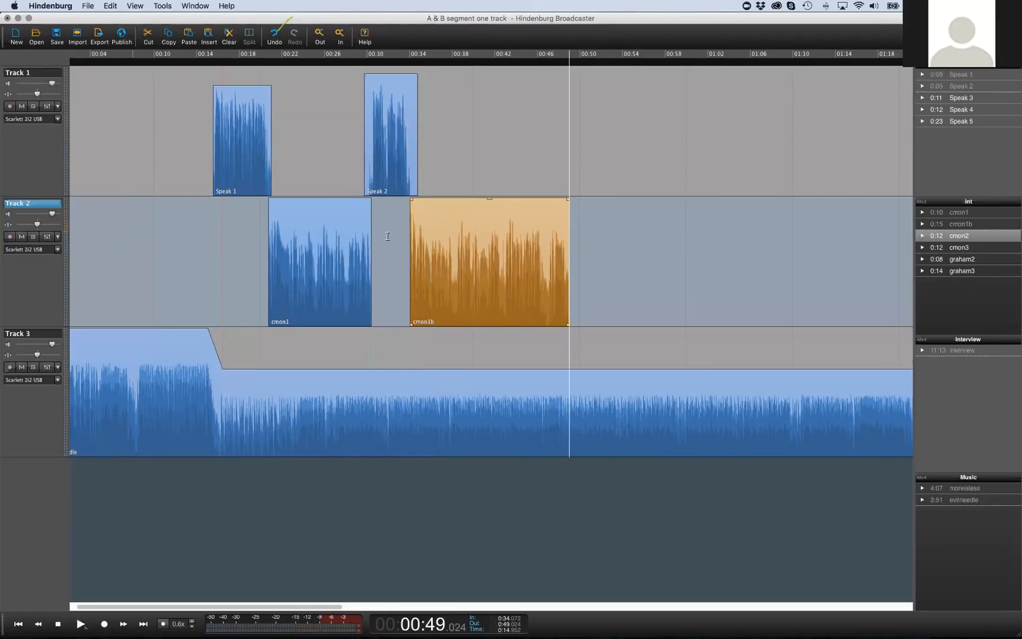
pyautogui.press('Up')
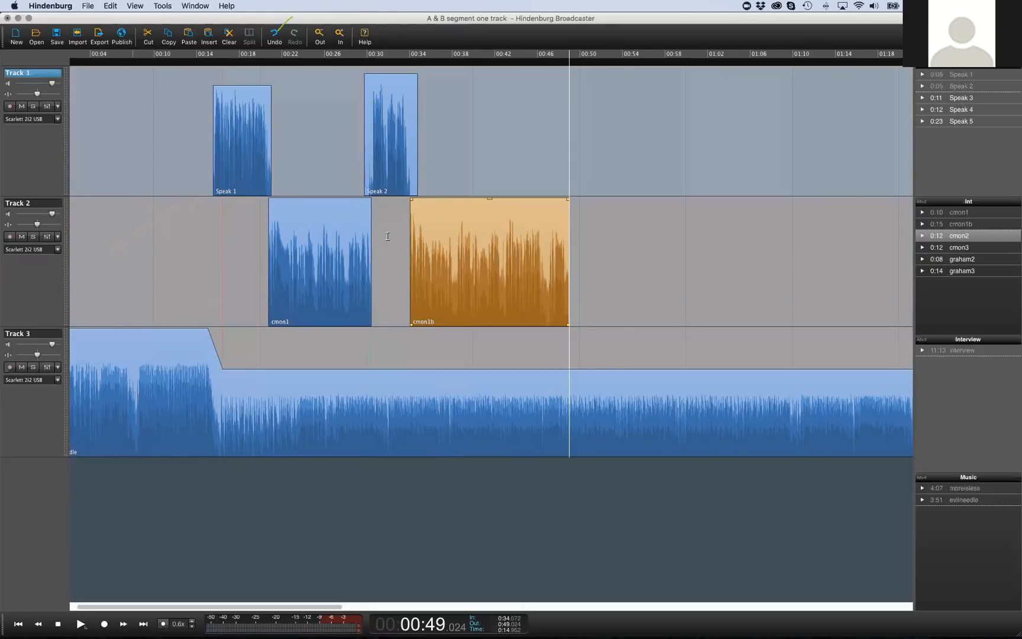
pyautogui.hotkey('alt', '1')
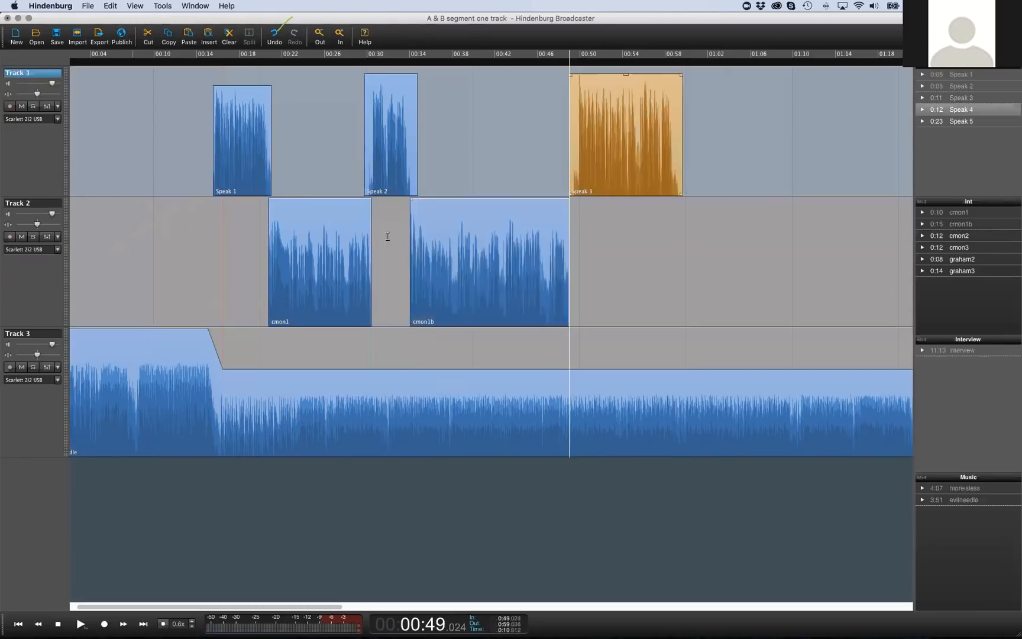
# Nudge Speak 3 earlier to start at about 0:48.3 and fade it in up to the cursor
pyautogui.hotkey('alt', 'Left')
pyautogui.hotkey('alt', 'Left')
pyautogui.hotkey('alt', 'Left')
pyautogui.hotkey('alt', 'Left')
pyautogui.hotkey('alt', 'Left')
pyautogui.hotkey('alt', 'Left')
pyautogui.hotkey('alt', 'Left')
pyautogui.hotkey('alt', 'Left')
pyautogui.hotkey('alt', 'Left')
pyautogui.hotkey('alt', 'Left')
pyautogui.hotkey('alt', 'Left')
pyautogui.hotkey('alt', 'Left')
pyautogui.hotkey('alt', 'Left')
pyautogui.hotkey('alt', 'Left')
pyautogui.hotkey('alt', 'Left')
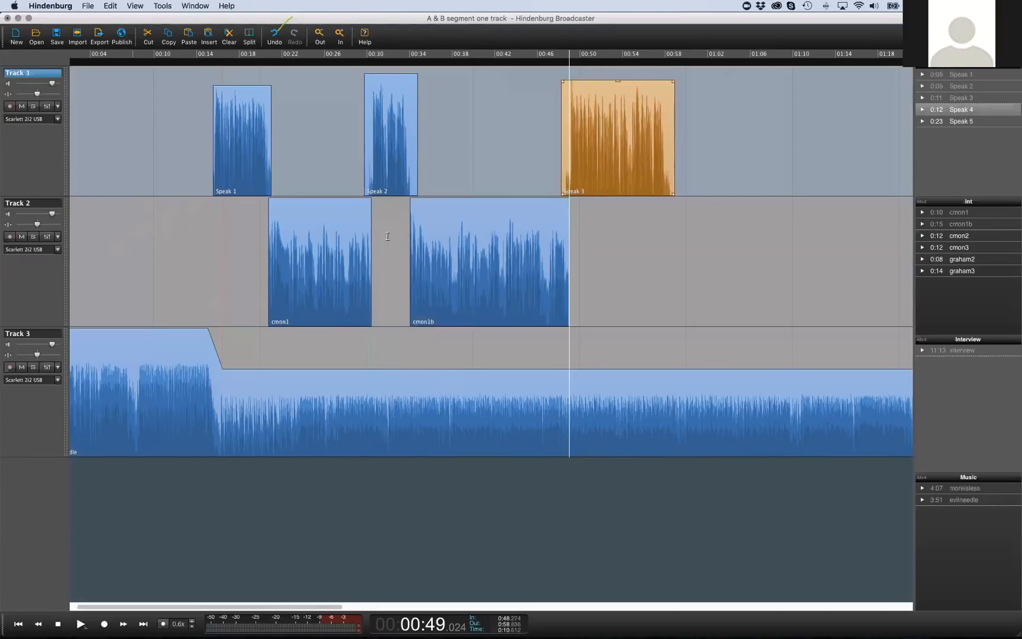
pyautogui.press('super+f')
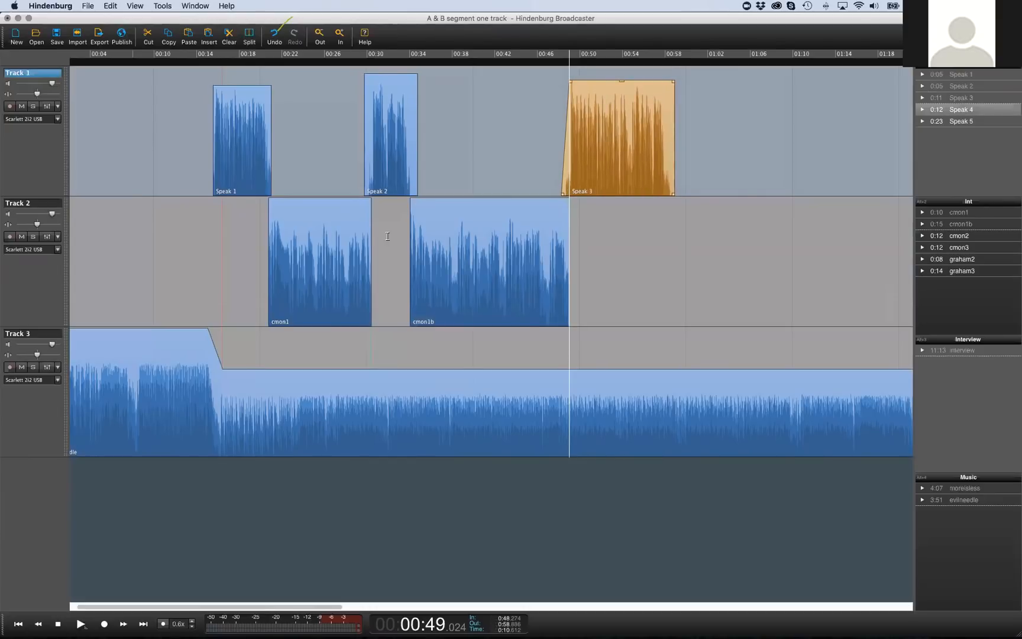
# Play parts of Speak 3 and its transition from cmon1b over the music
pyautogui.press('space')
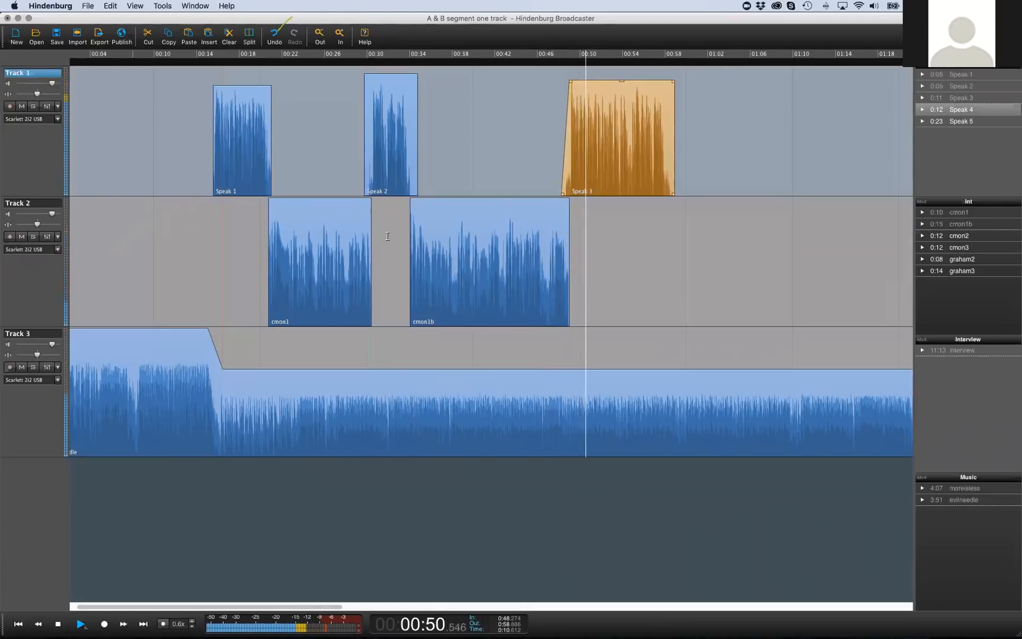
pyautogui.press('space')
pyautogui.press('Right')
pyautogui.press('Left')
pyautogui.press('Right')
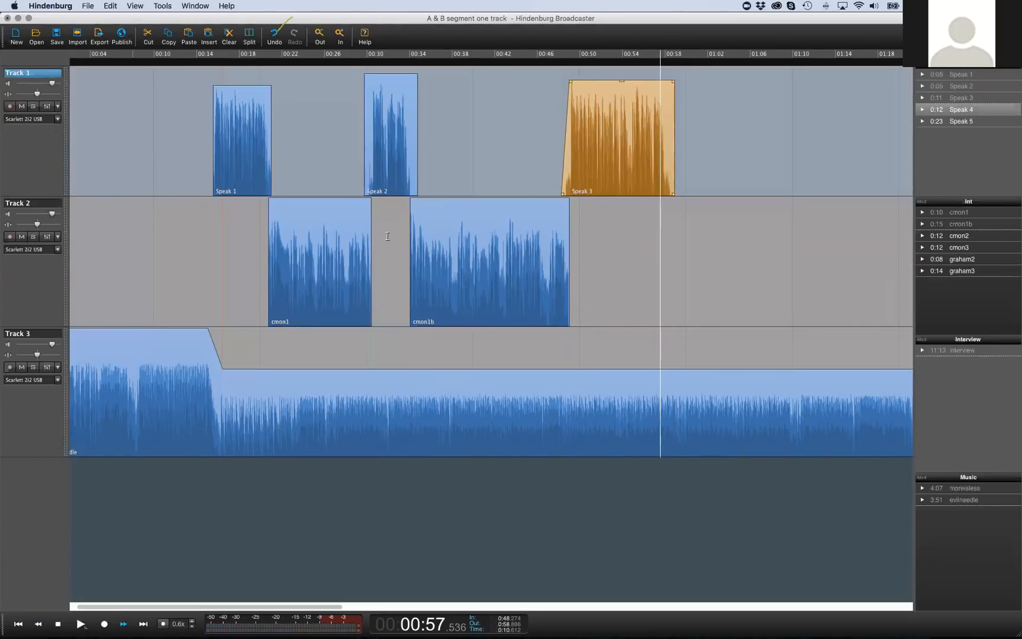
pyautogui.press('Left')
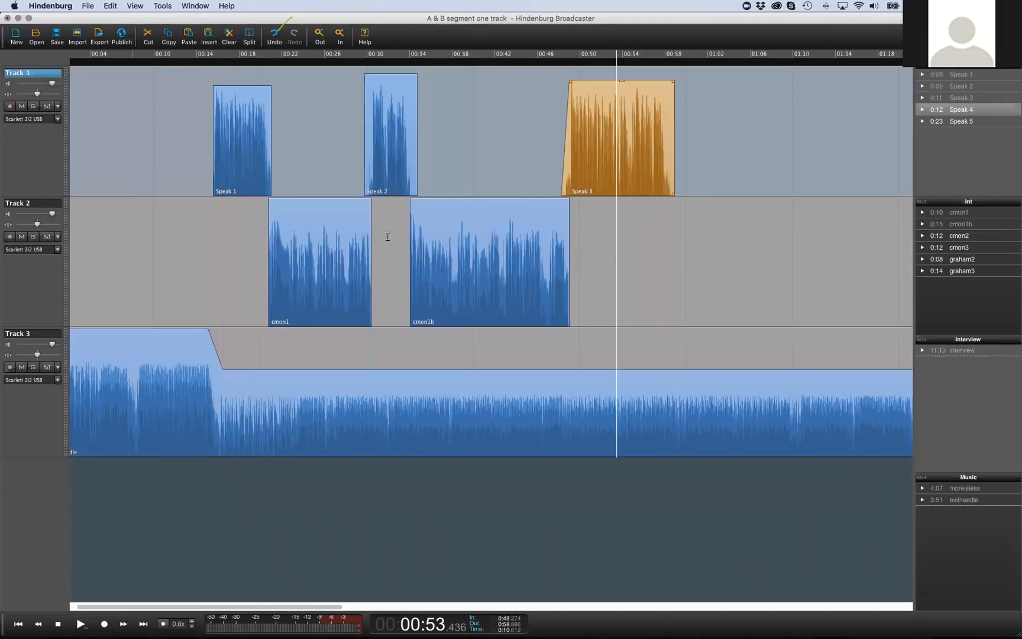
pyautogui.click(554, 157)
pyautogui.press('space')
pyautogui.press('space')
# Play through Speak 3 to about 0:58.7 and insert cmon2 on Track 2 at that point
pyautogui.click(599, 203)
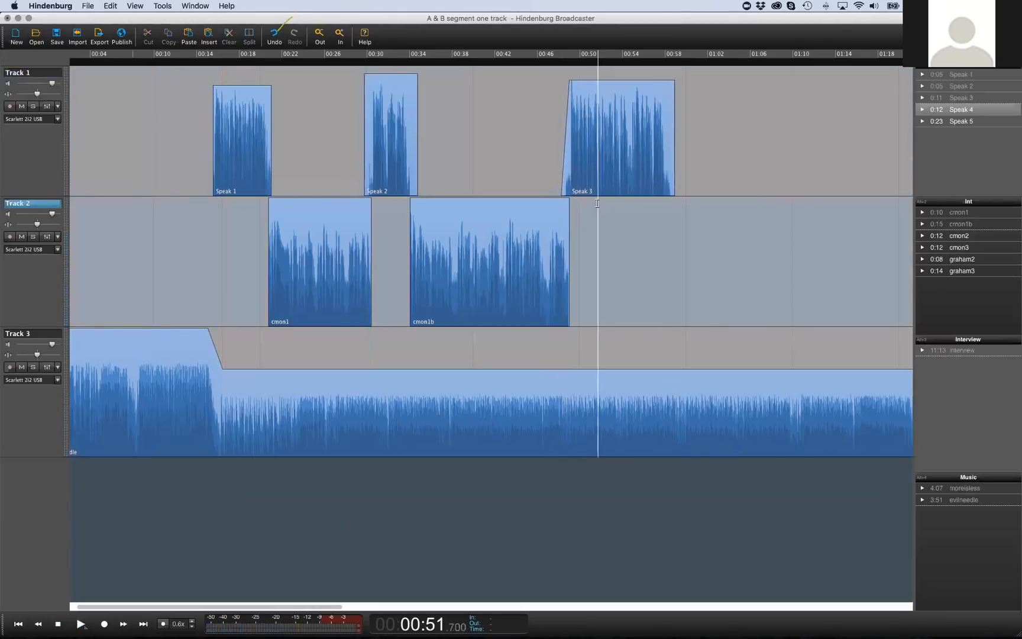
pyautogui.press('space')
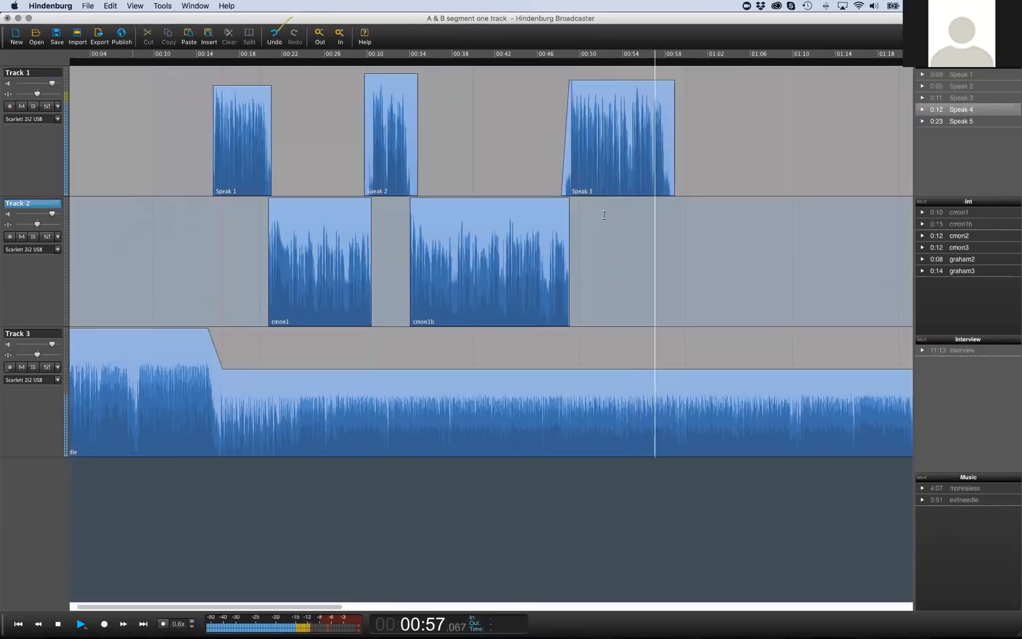
pyautogui.press('space')
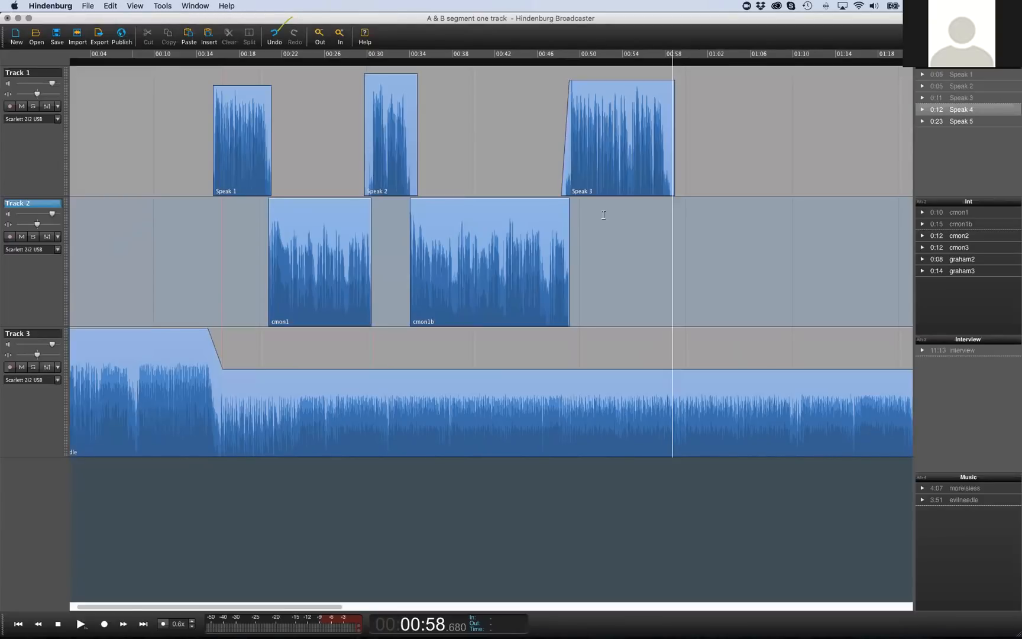
pyautogui.press('Down')
pyautogui.press('Up')
pyautogui.hotkey('alt', '2')
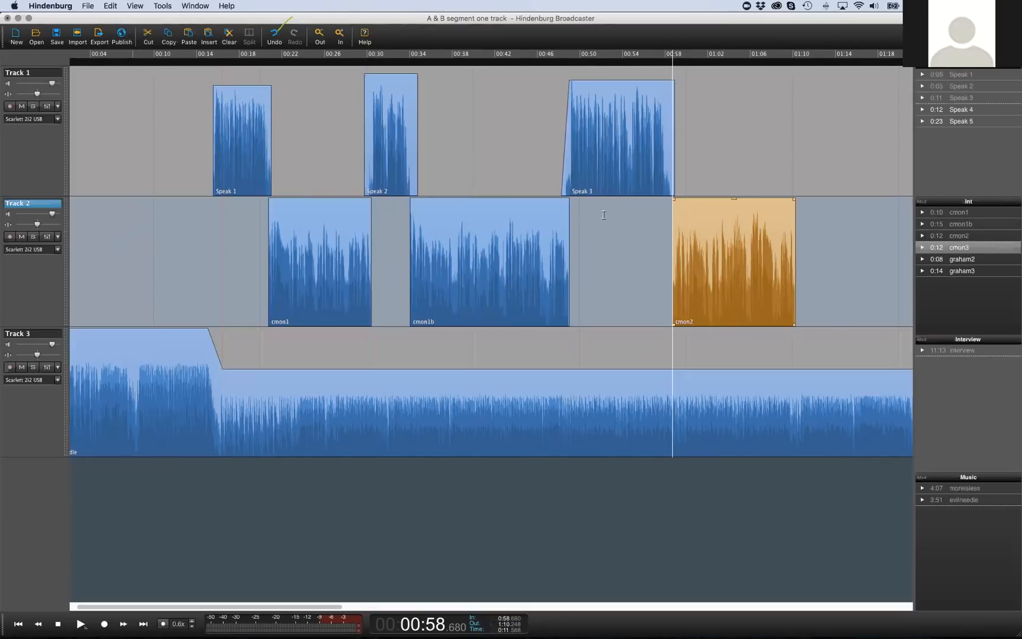
# Nudge cmon2 earlier to start at about 0:58.5, fade it in up to the cursor and play the transition from Speak 3
pyautogui.hotkey('alt', 'Left')
pyautogui.hotkey('alt', 'Left')
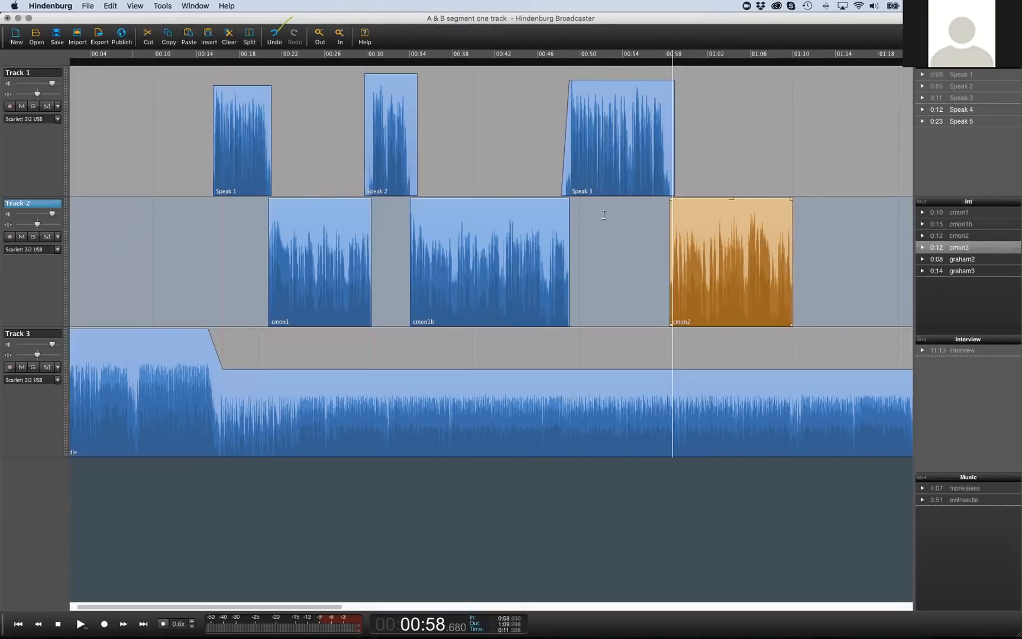
pyautogui.hotkey('alt', 'Right')
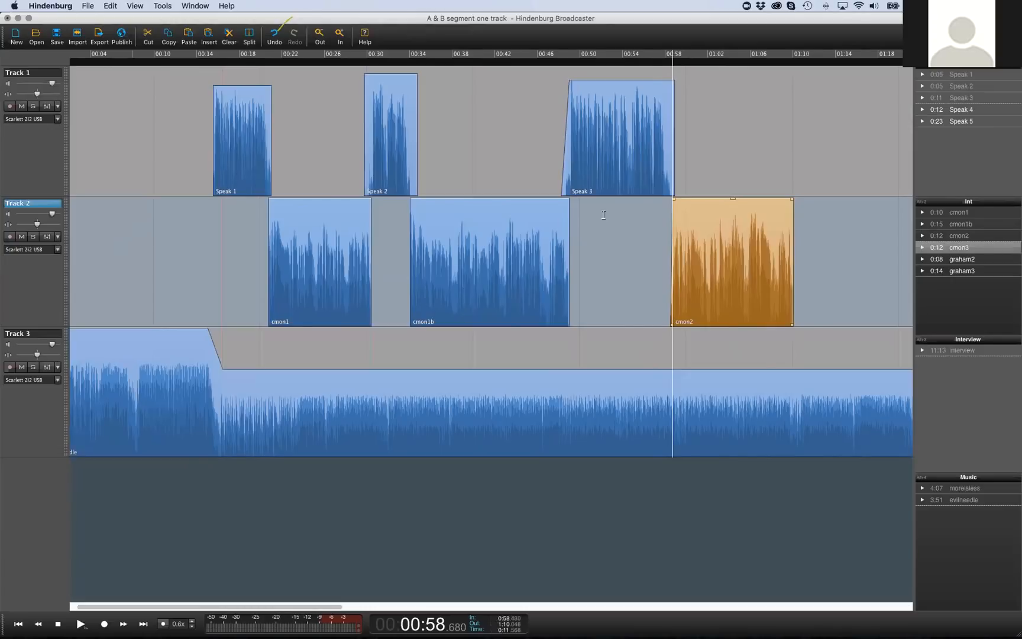
pyautogui.press('space')
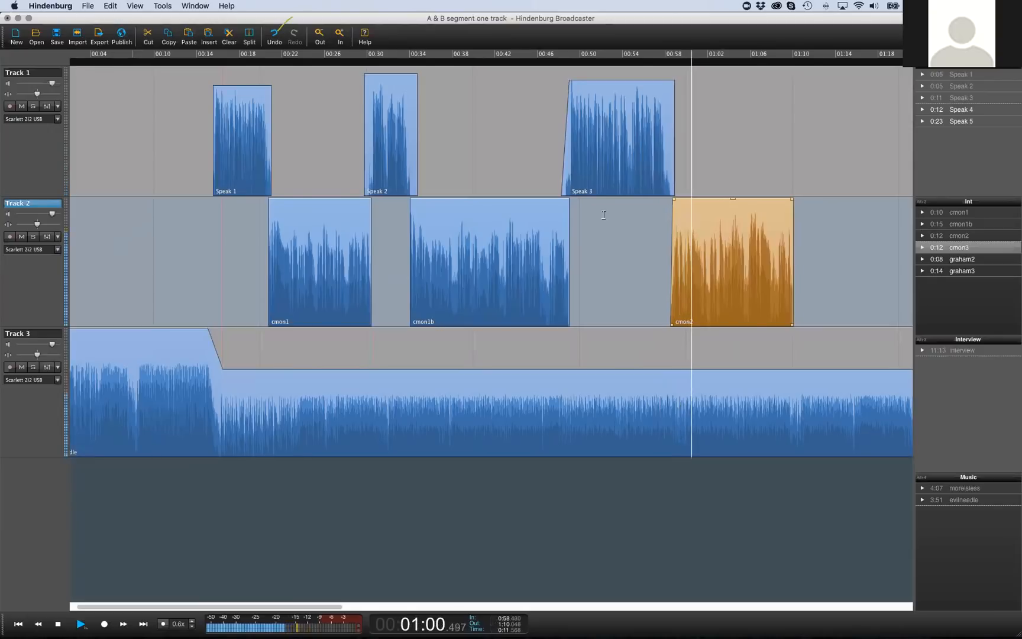
pyautogui.press('space')
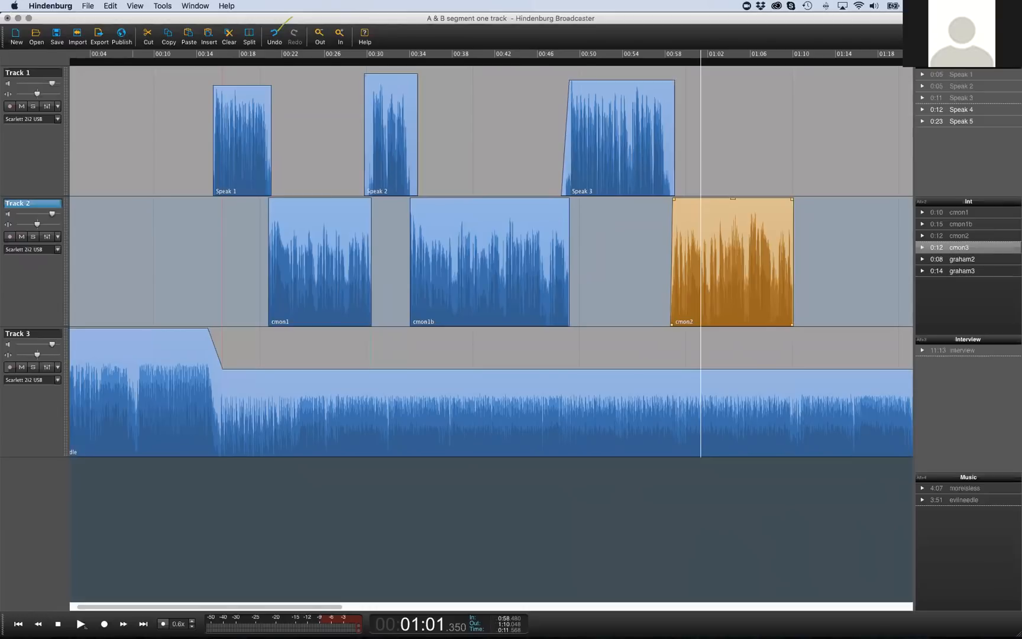
# Widen the clipboard area and close the A & B segment session without saving its changes
pyautogui.moveTo(915, 296); pyautogui.dragTo(863, 296)
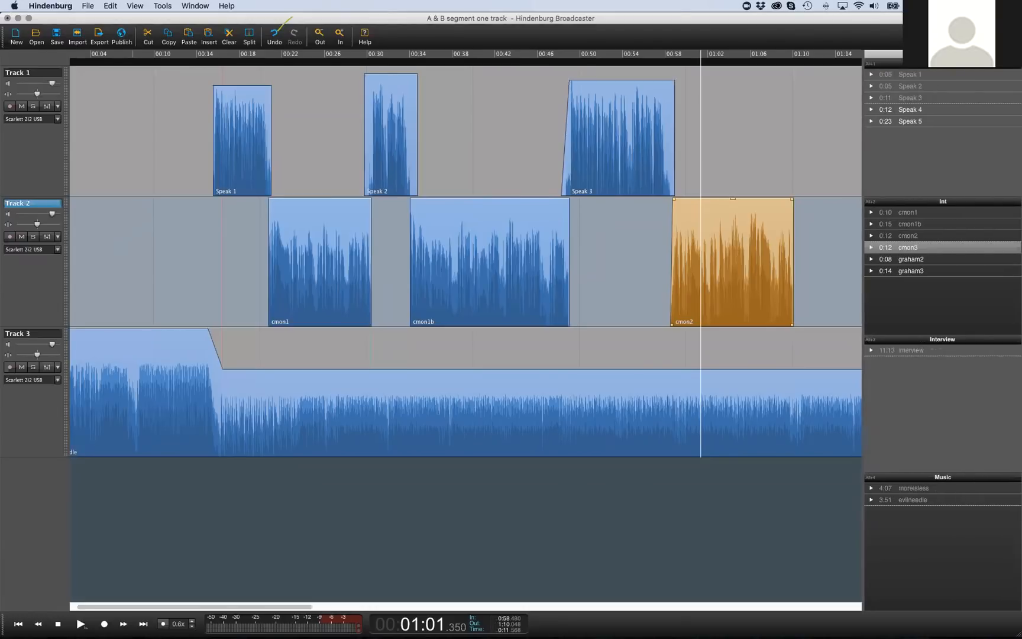
pyautogui.click(856, 132)
pyautogui.press('Down')
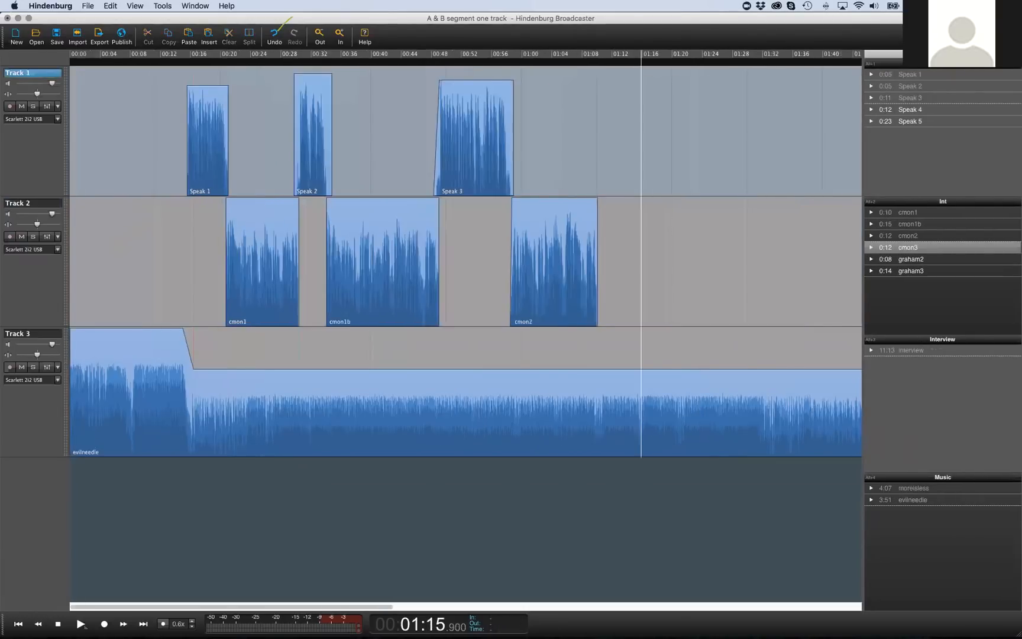
pyautogui.hotkey('alt', '1')
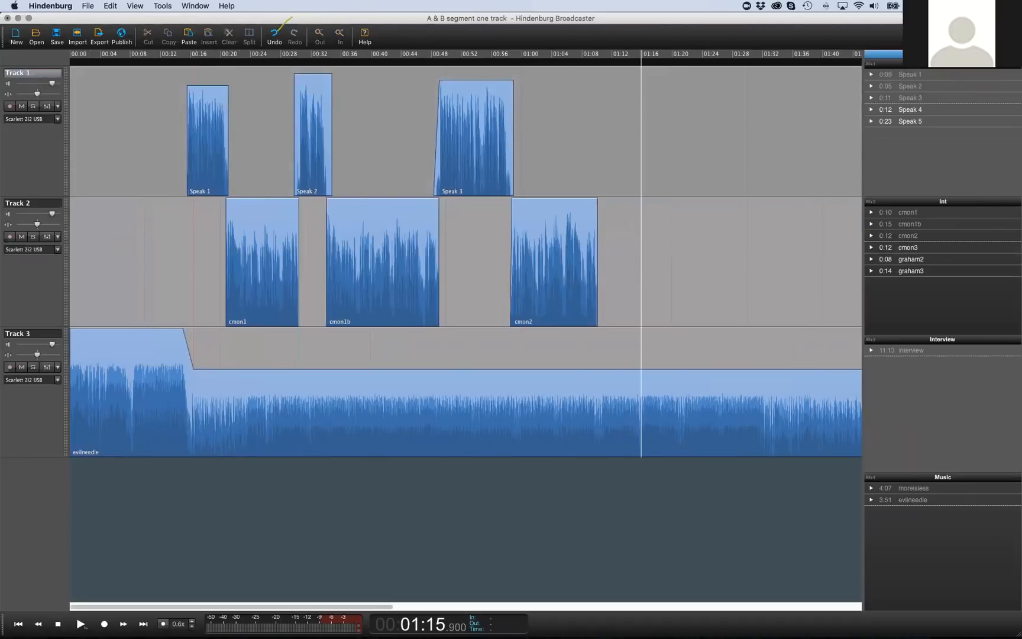
pyautogui.press('super+w')
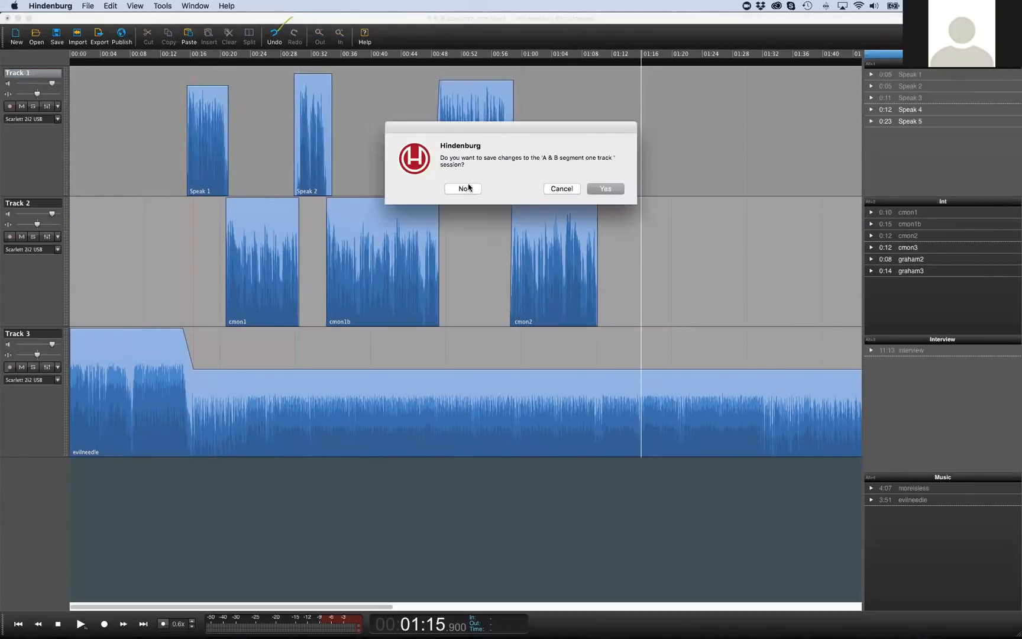
pyautogui.click(465, 188)
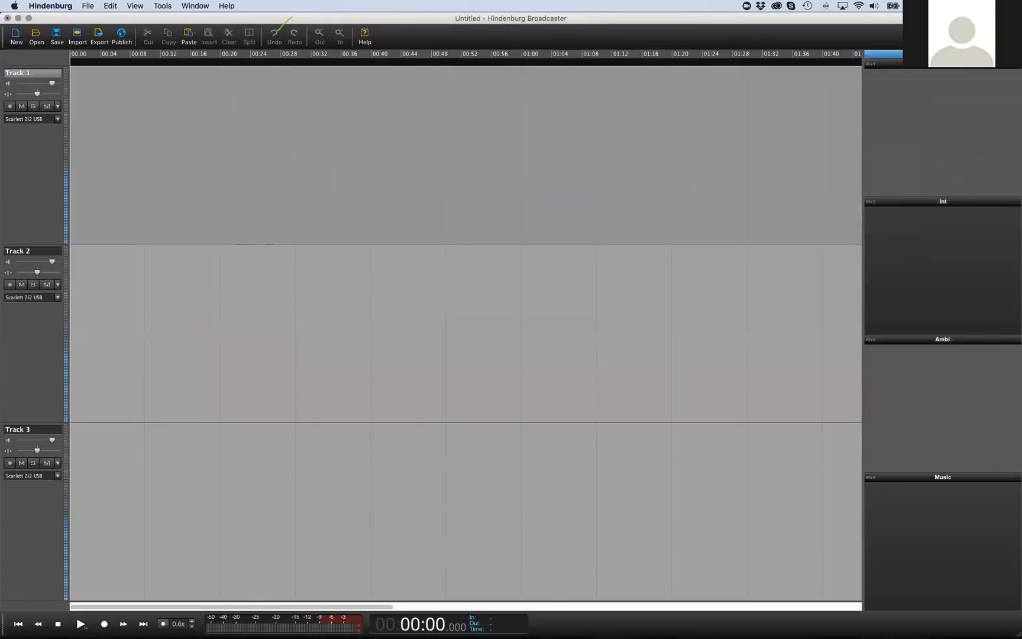
# Import interview.wav from the Interview folder into the first clipboard group of the empty session
pyautogui.rightClick(894, 89)
pyautogui.click(920, 175)
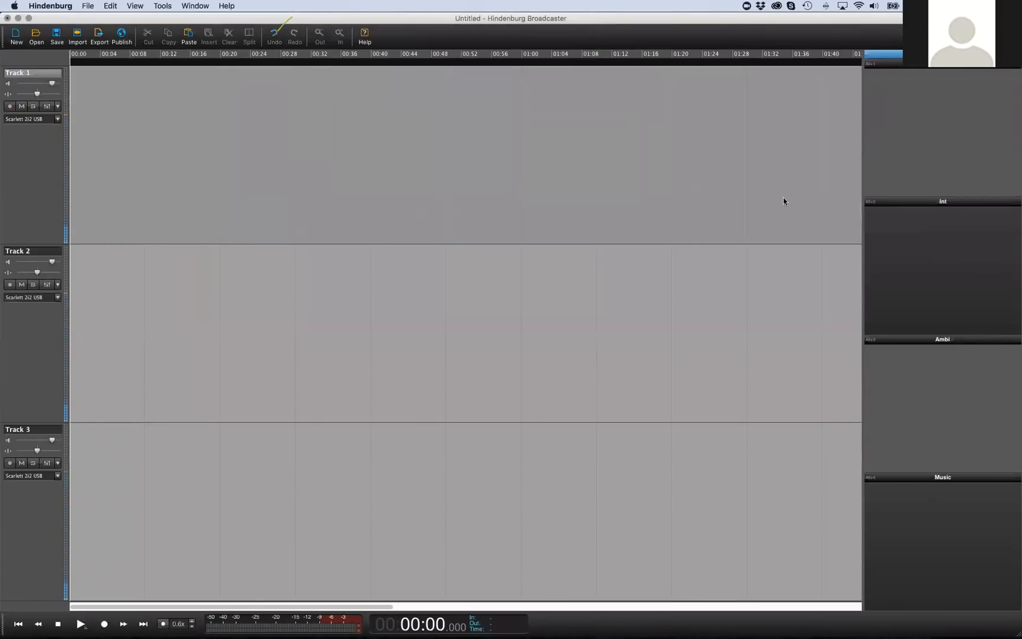
pyautogui.click(512, 153)
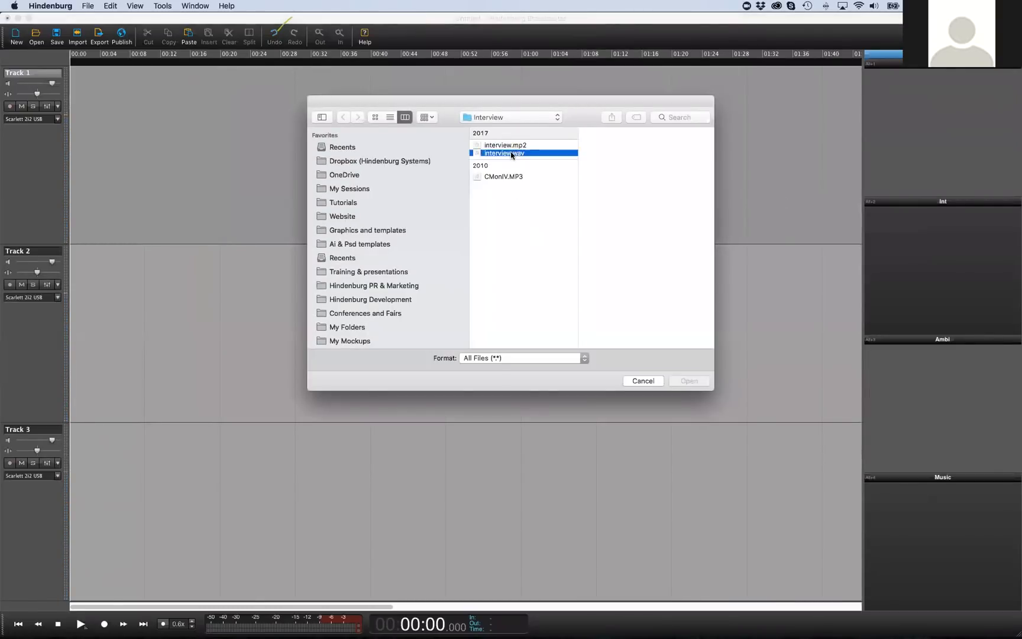
pyautogui.click(687, 380)
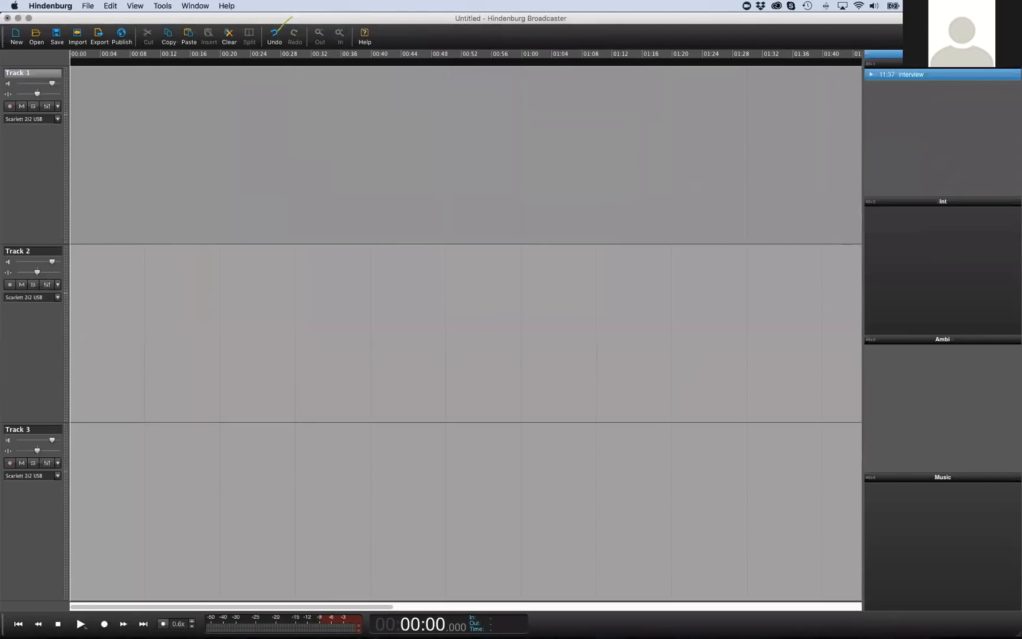
# Import the A & B segment one track .nhsx session from the Demo Material Journalist PRO folder into the clipboard
pyautogui.rightClick(909, 83)
pyautogui.click(934, 188)
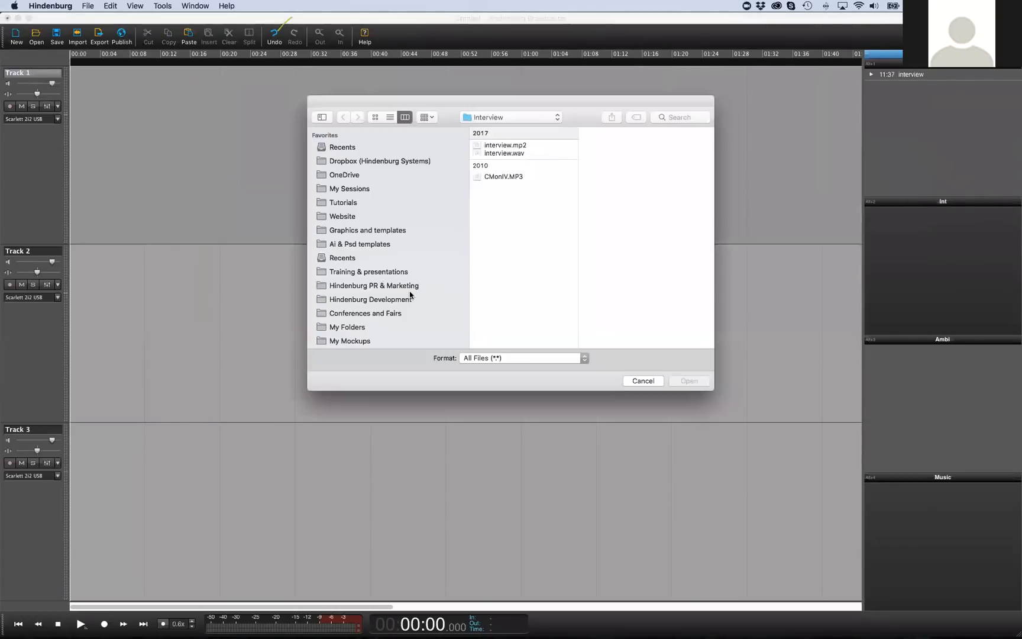
pyautogui.scroll(-2, 399, 230)
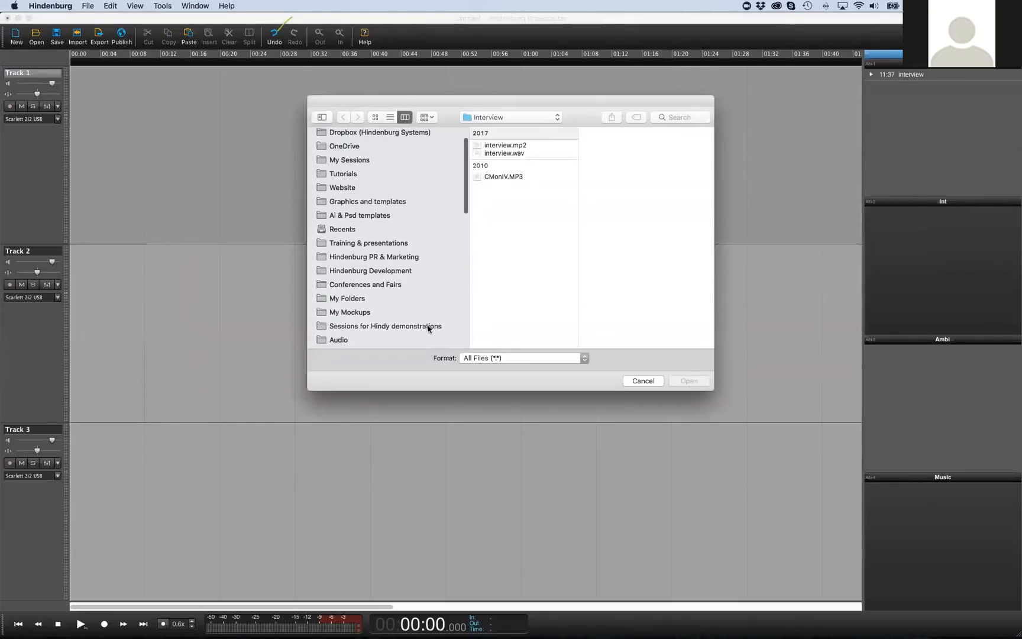
pyautogui.click(429, 329)
pyautogui.click(547, 149)
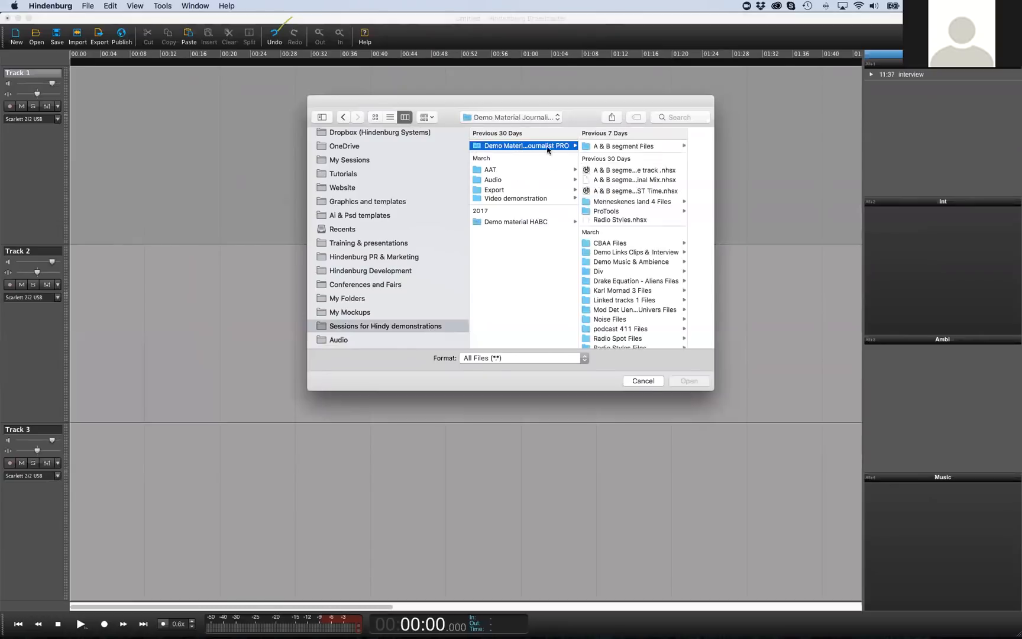
pyautogui.click(630, 171)
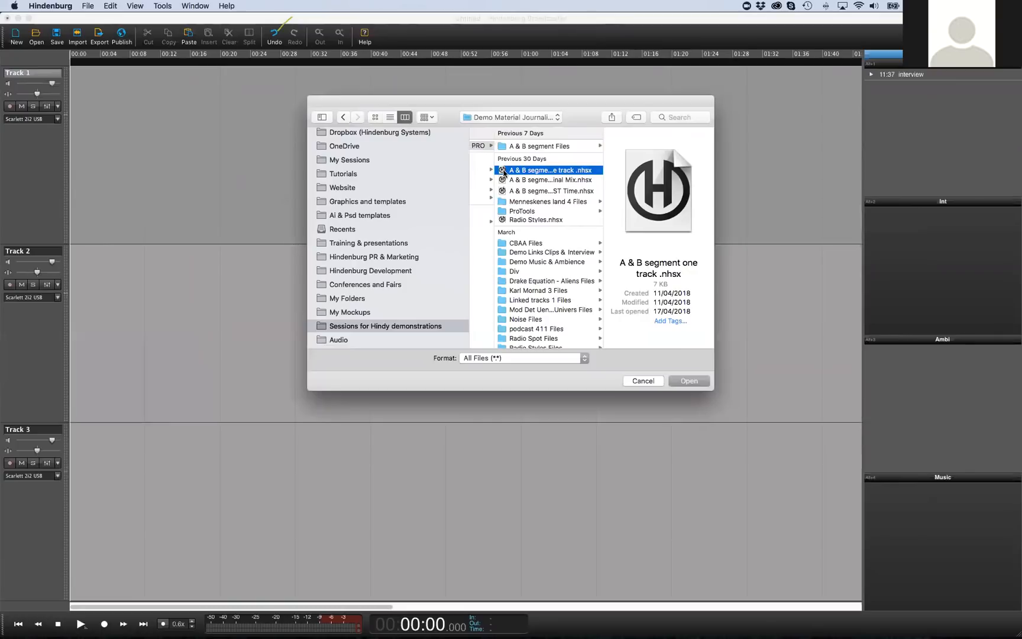
pyautogui.click(686, 382)
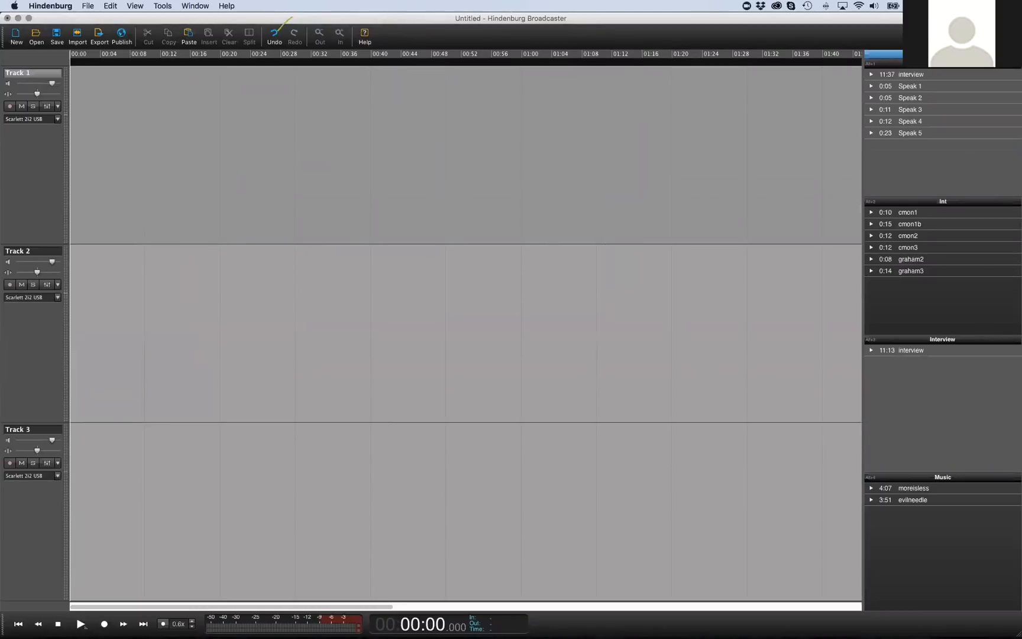
# Import the Amp_Stutter_03 wav file from the Menneskenes land 4 Files folder onto Track 1 at about 0:14.1, declining the follow-up prompt
pyautogui.click(264, 173)
pyautogui.press('super+minus')
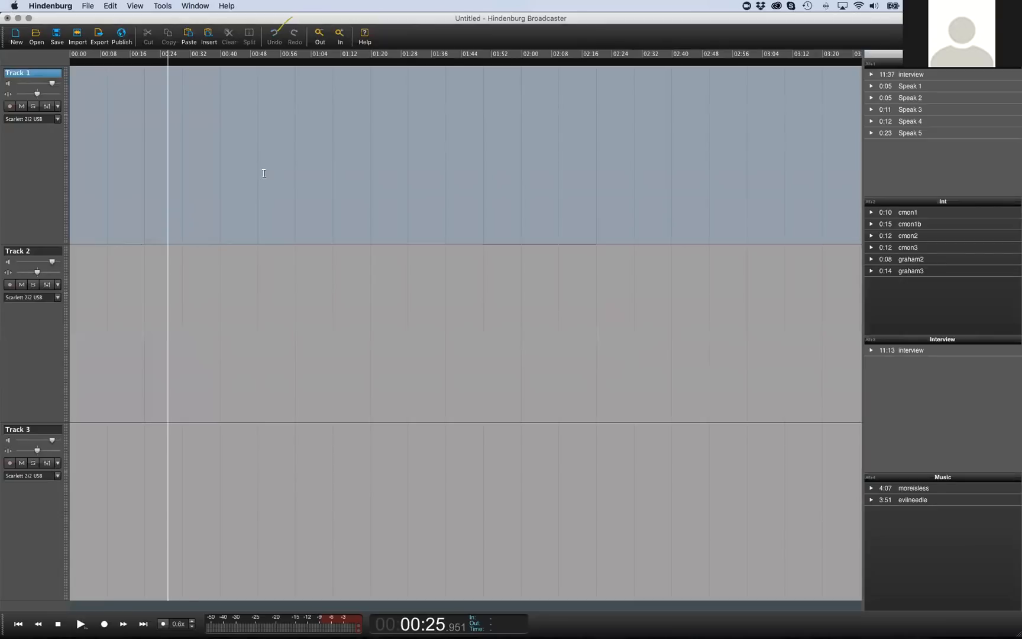
pyautogui.moveTo(126, 176); pyautogui.dragTo(130, 176)
pyautogui.click(151, 179)
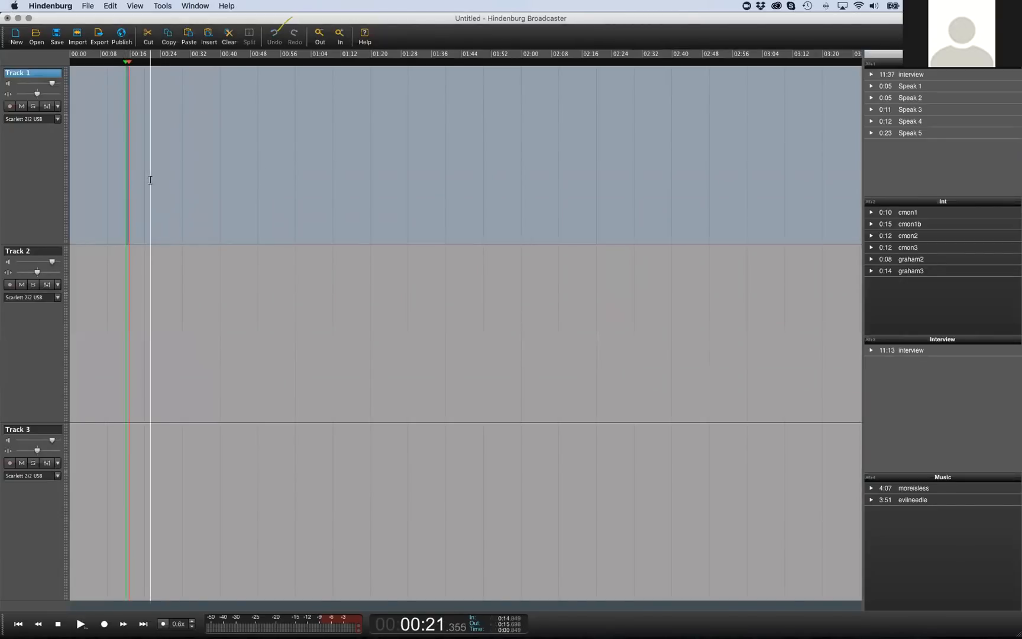
pyautogui.click(123, 98)
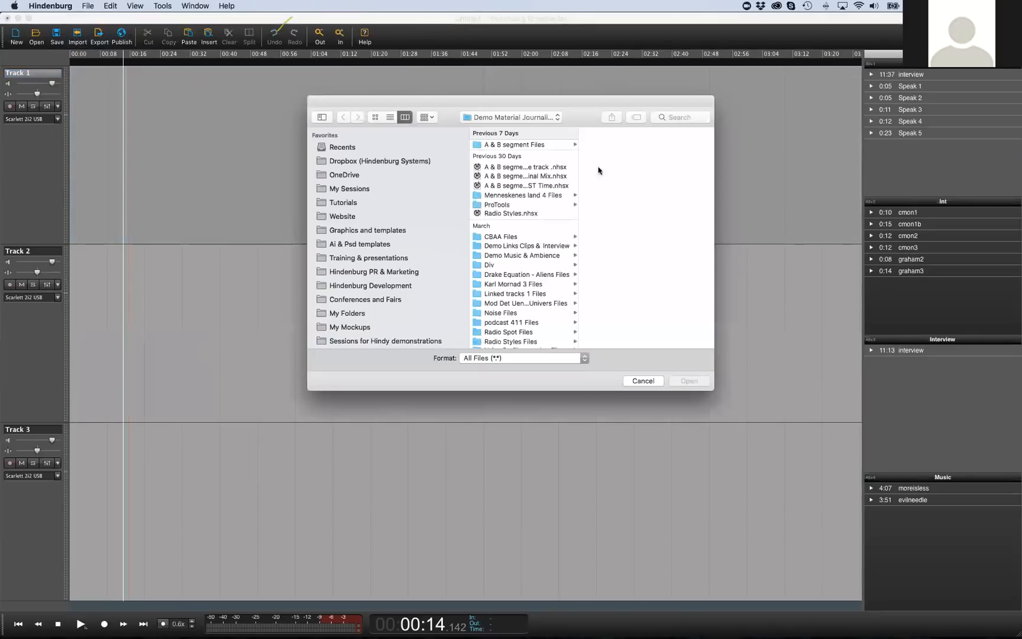
pyautogui.click(499, 207)
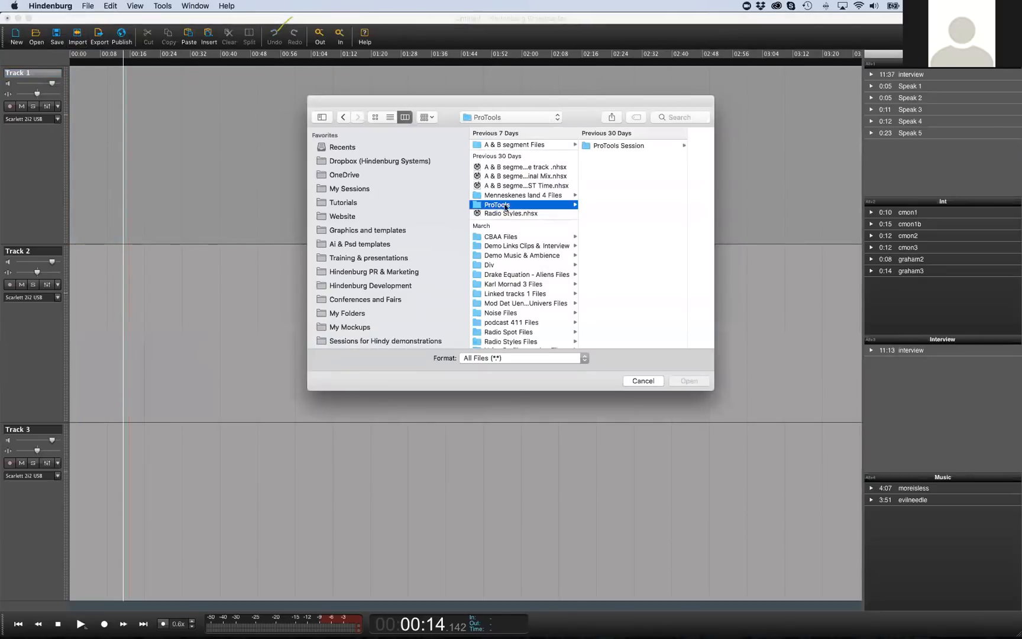
pyautogui.click(515, 195)
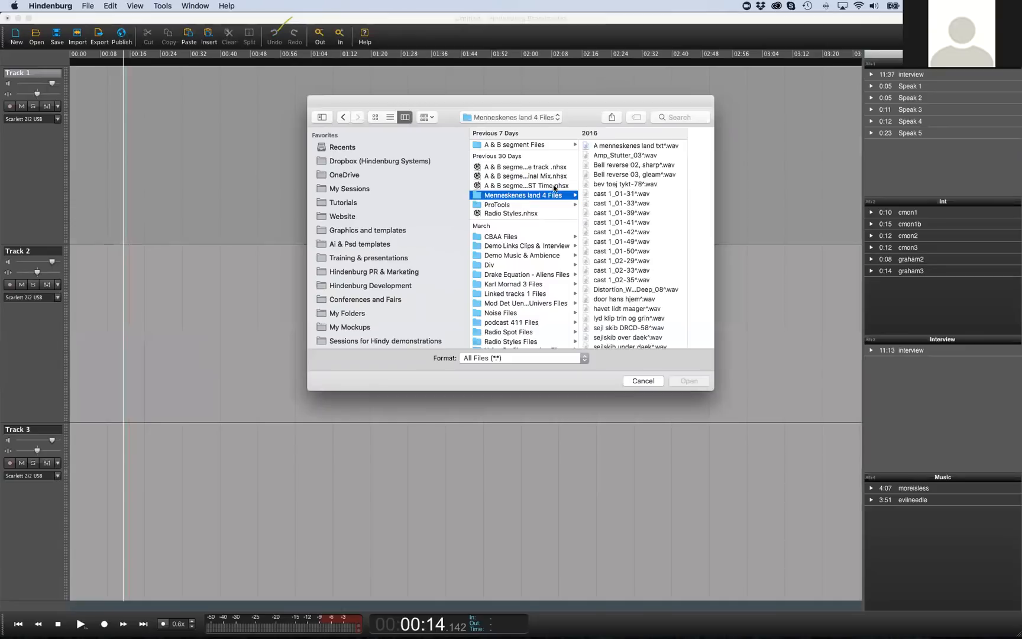
pyautogui.click(604, 156)
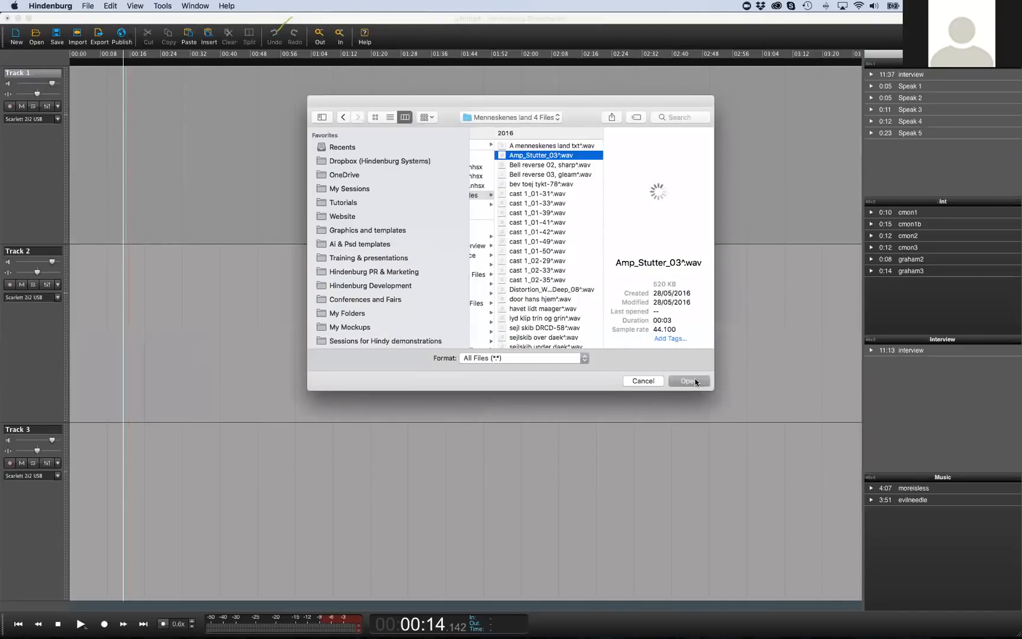
pyautogui.click(692, 380)
pyautogui.click(463, 188)
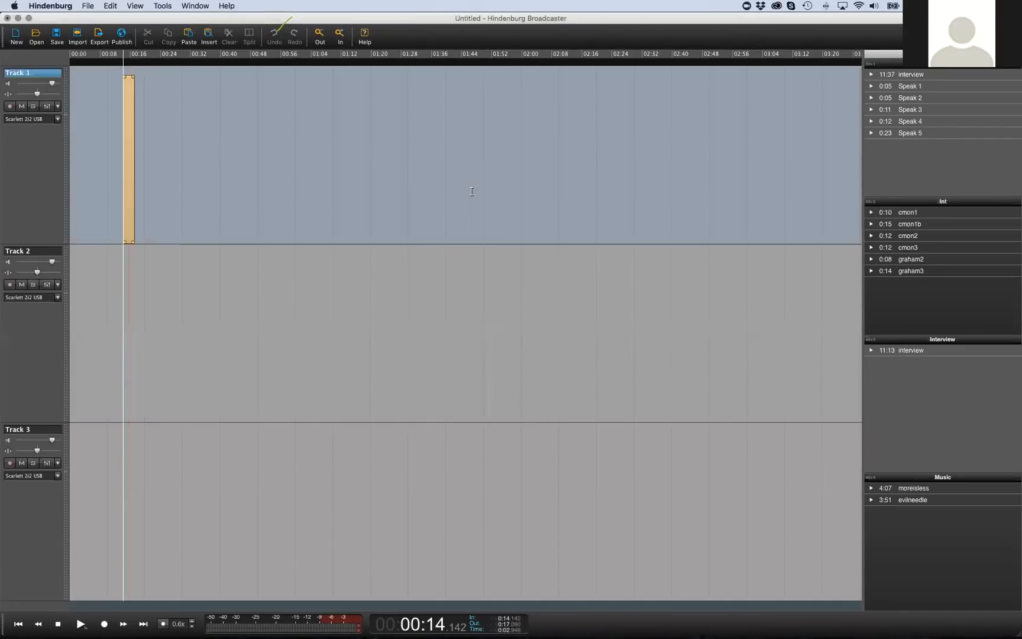
# Import the A & B segment one track .nhsx session from Demo Material Journalist PRO onto Track 1 at about 0:19.9
pyautogui.click(145, 80)
pyautogui.click(78, 36)
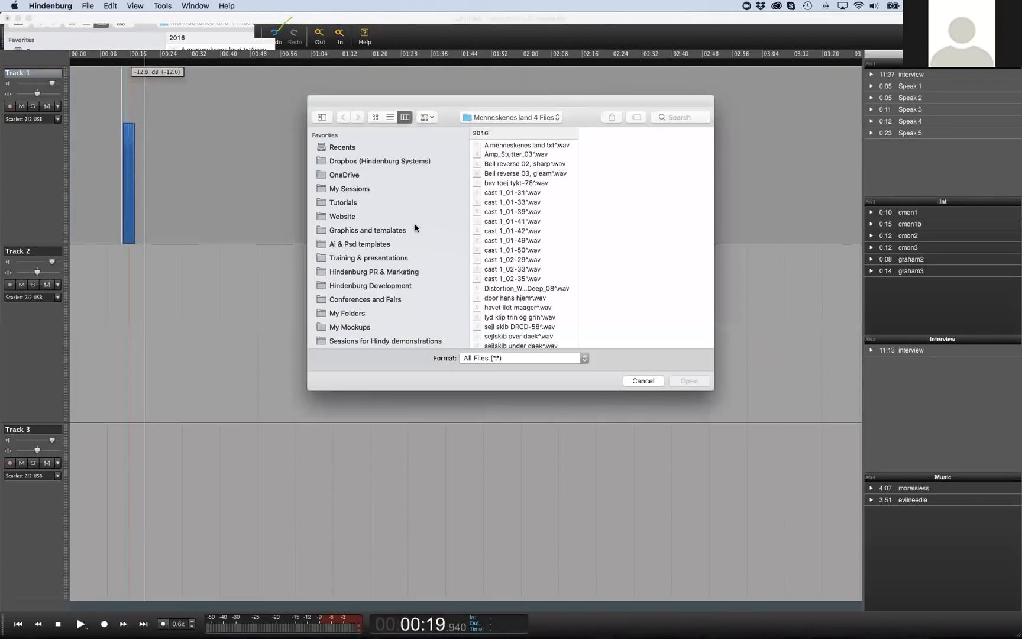
pyautogui.scroll(-3, 424, 280)
pyautogui.click(505, 118)
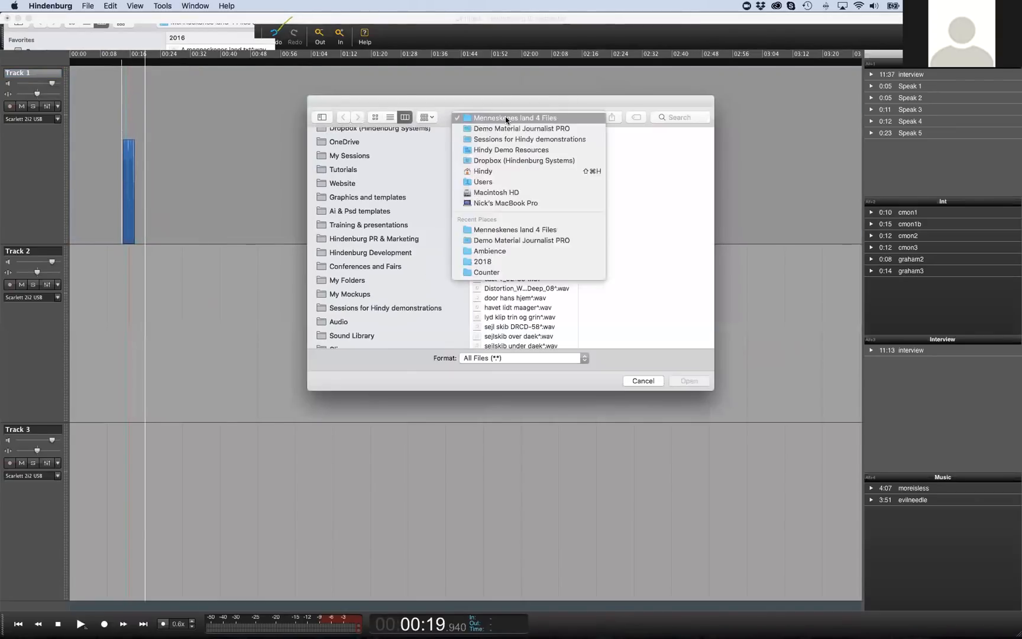
pyautogui.click(504, 127)
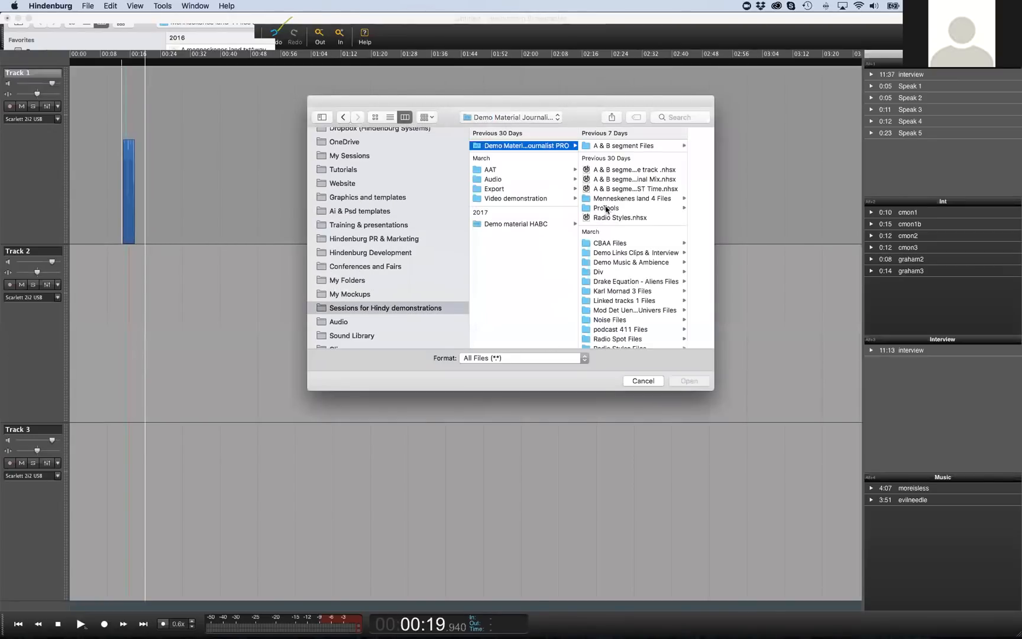
pyautogui.click(617, 172)
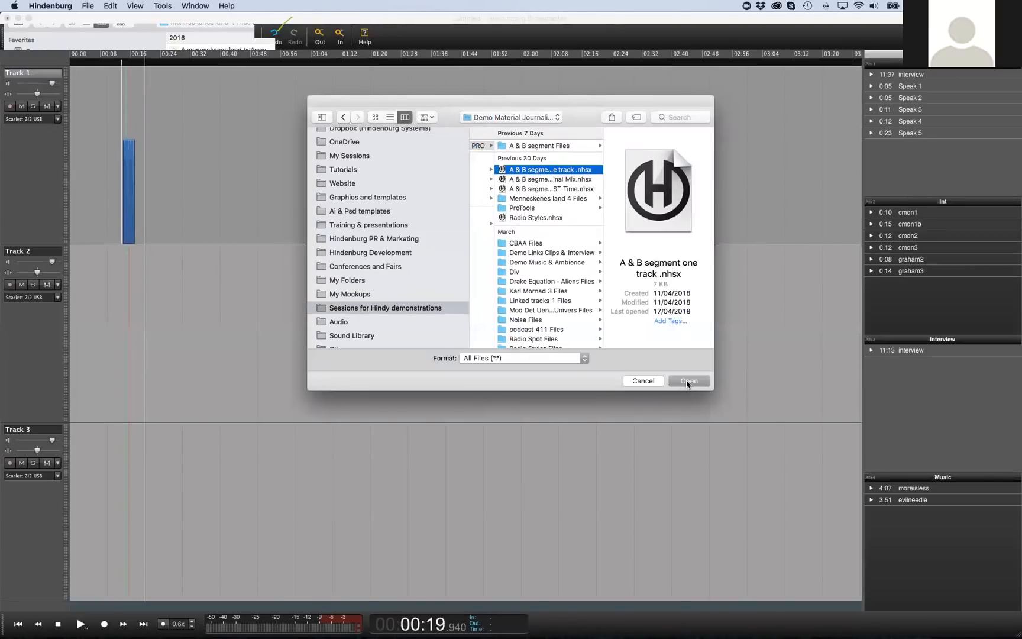
pyautogui.click(686, 380)
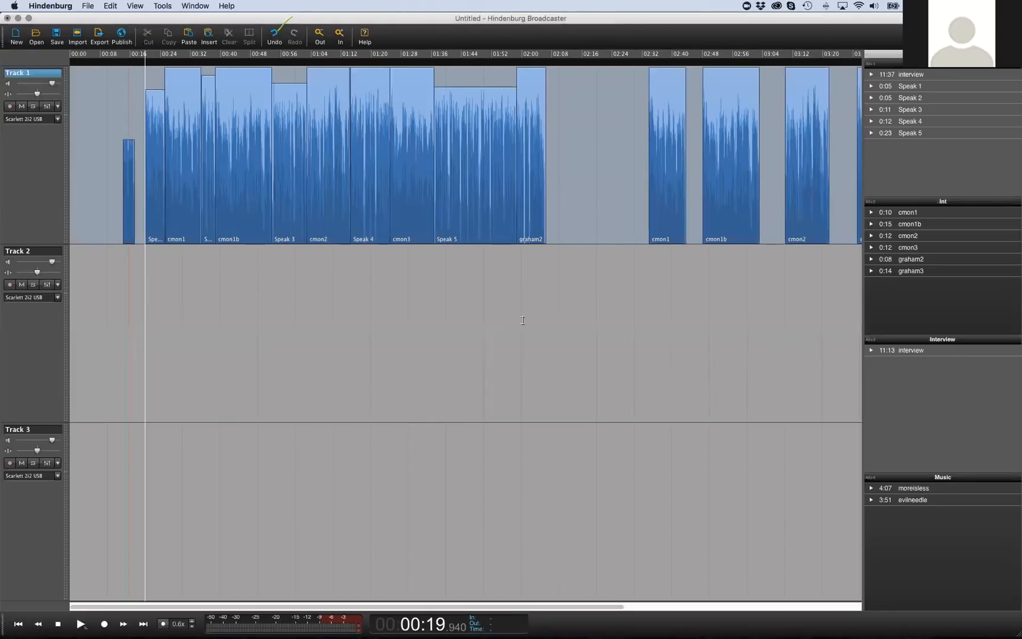
# Try to import the Radio Styles.nhsx session at about 4:29 on Track 1, dismissing the follow-up dialog
pyautogui.press('Down')
pyautogui.press('Down')
pyautogui.press('Down')
pyautogui.press('Down')
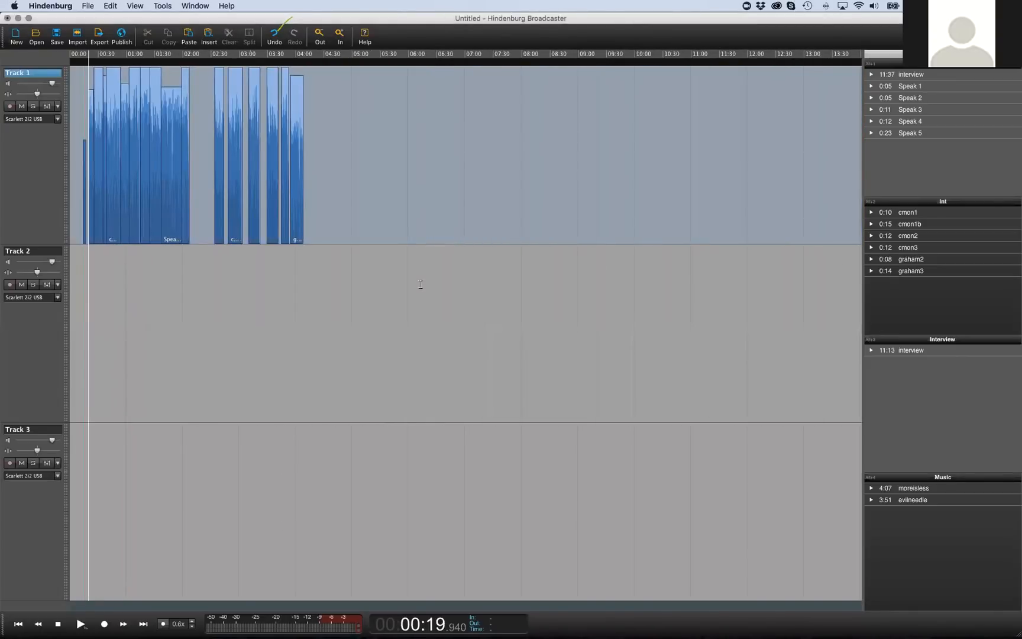
pyautogui.click(321, 181)
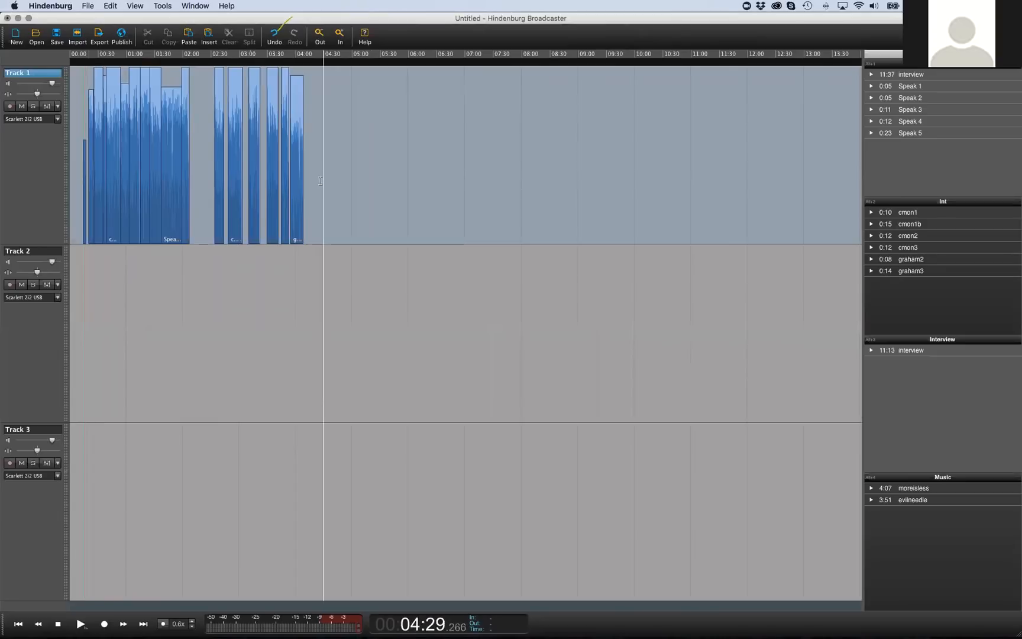
pyautogui.click(77, 37)
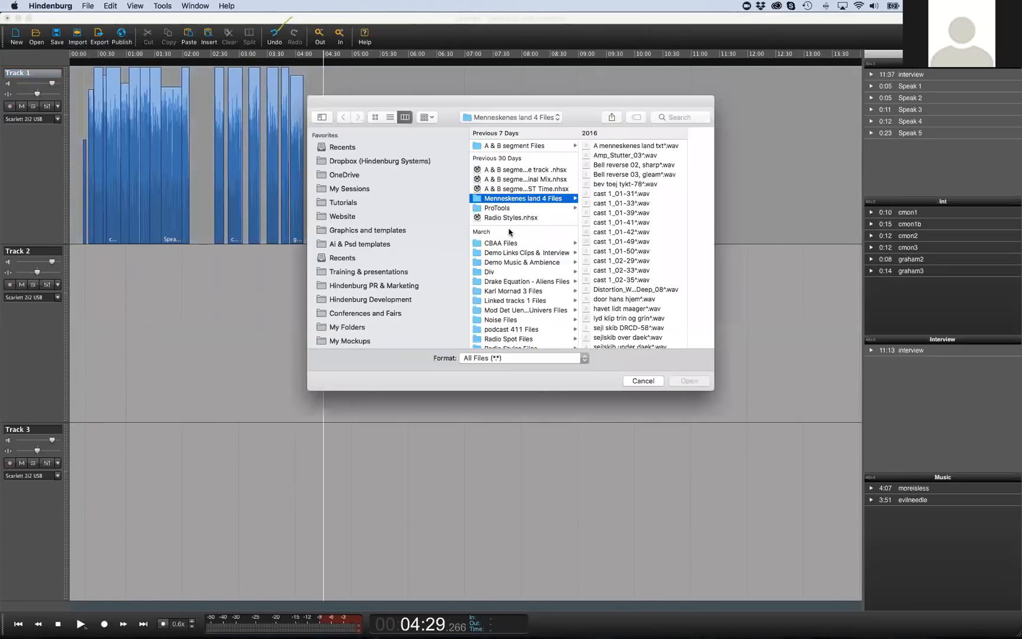
pyautogui.click(508, 218)
pyautogui.click(682, 382)
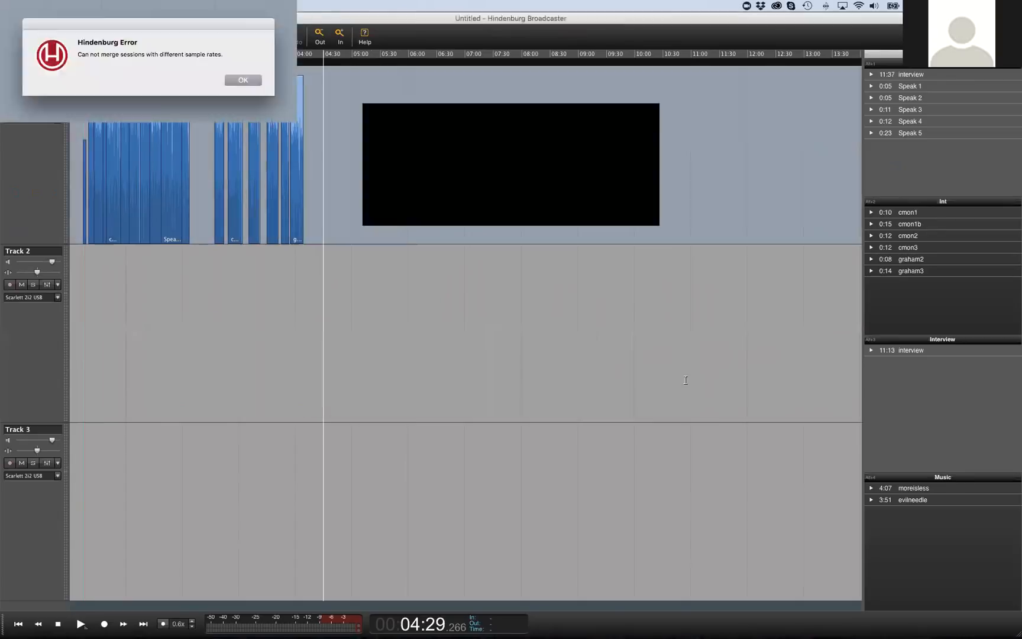
pyautogui.click(605, 183)
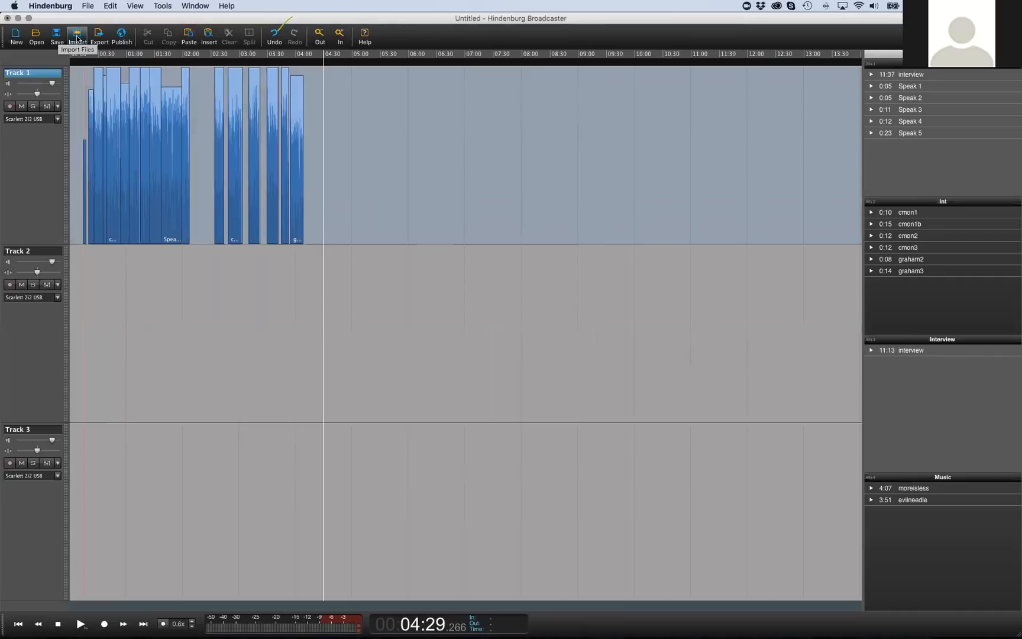
# Import the A & B segment session whose name ends in "ST Time.nhsx" at about 4:29 on the timeline
pyautogui.click(72, 43)
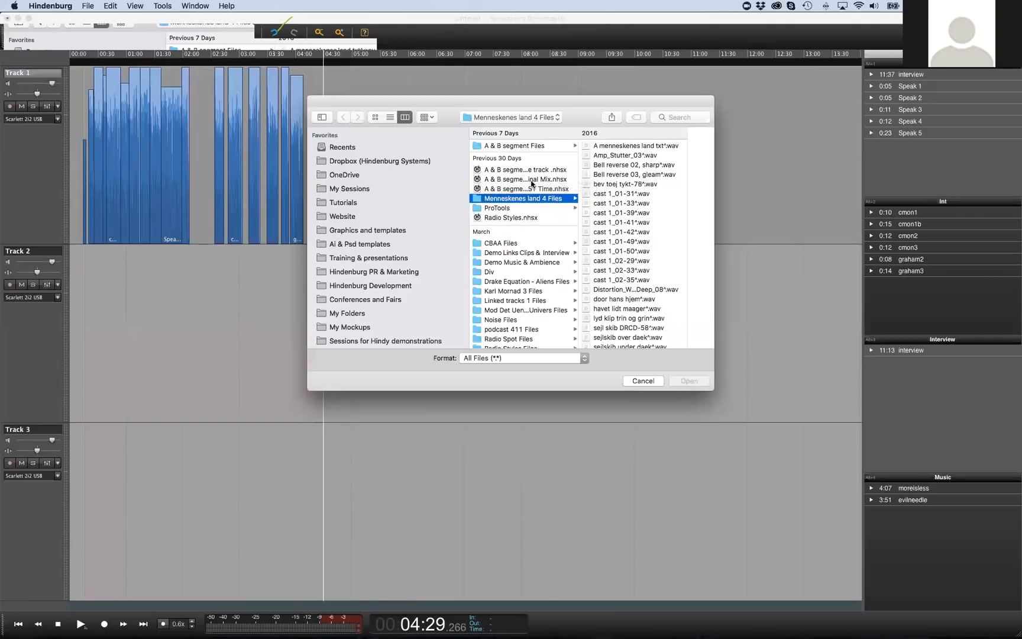
pyautogui.click(534, 181)
pyautogui.click(535, 189)
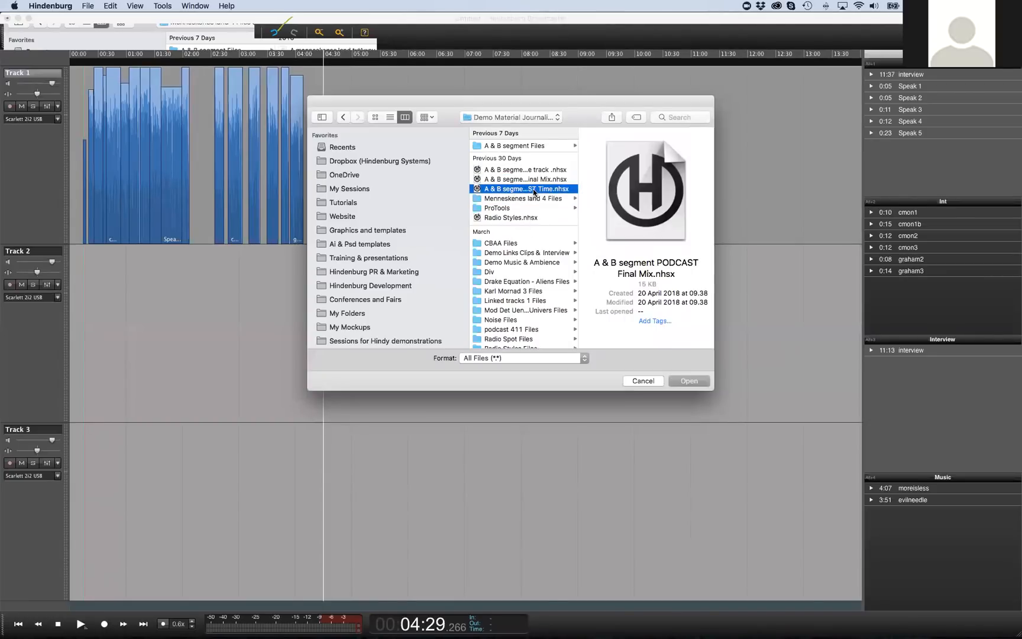
pyautogui.click(688, 380)
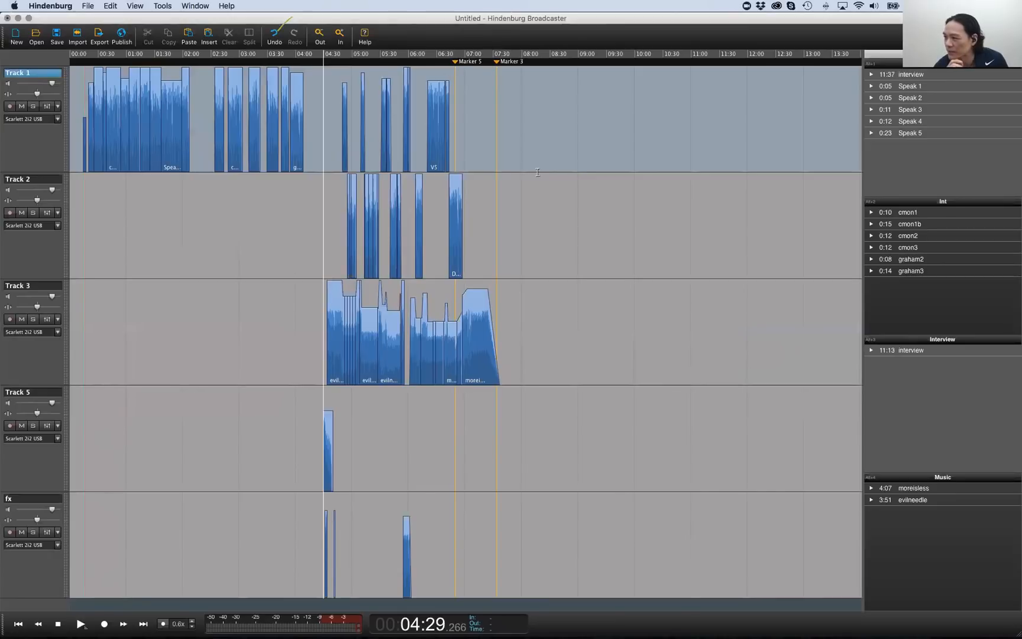
# Duplicate the last Track 2 clip at about 7:55.7 and shift the copy earlier so it starts at about 7:51.6
pyautogui.click(481, 187)
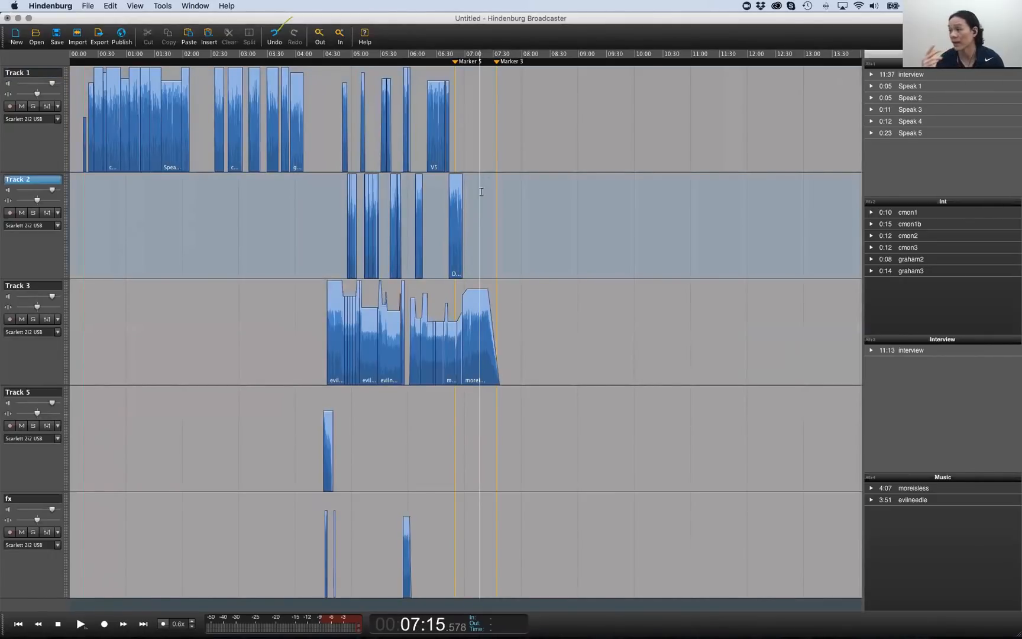
pyautogui.click(454, 242)
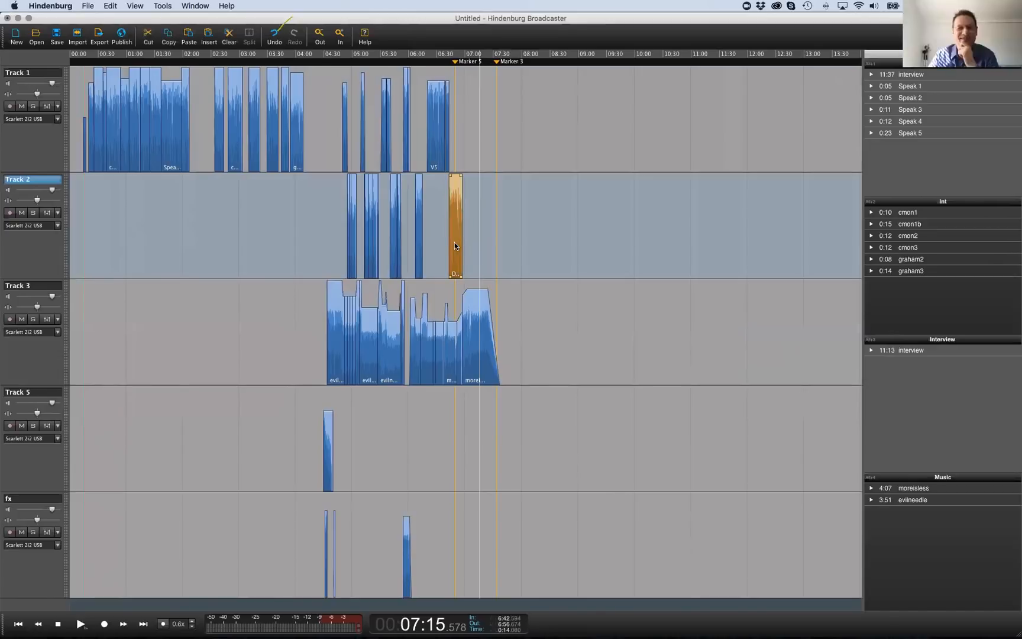
pyautogui.click(518, 260)
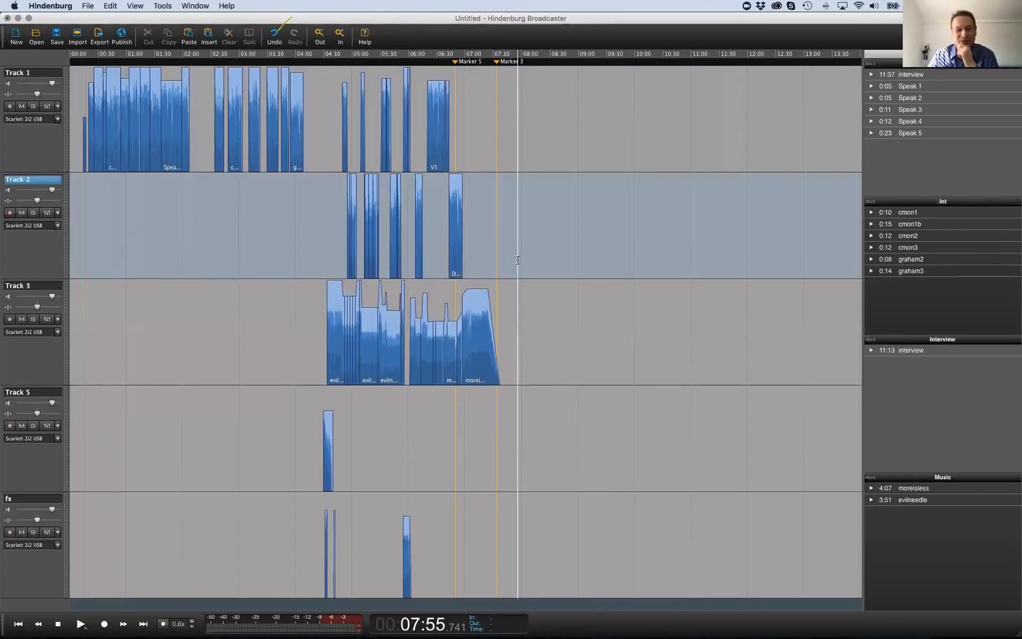
pyautogui.press('super+v')
pyautogui.press('super+plus')
pyautogui.scroll(10, 520, 260)
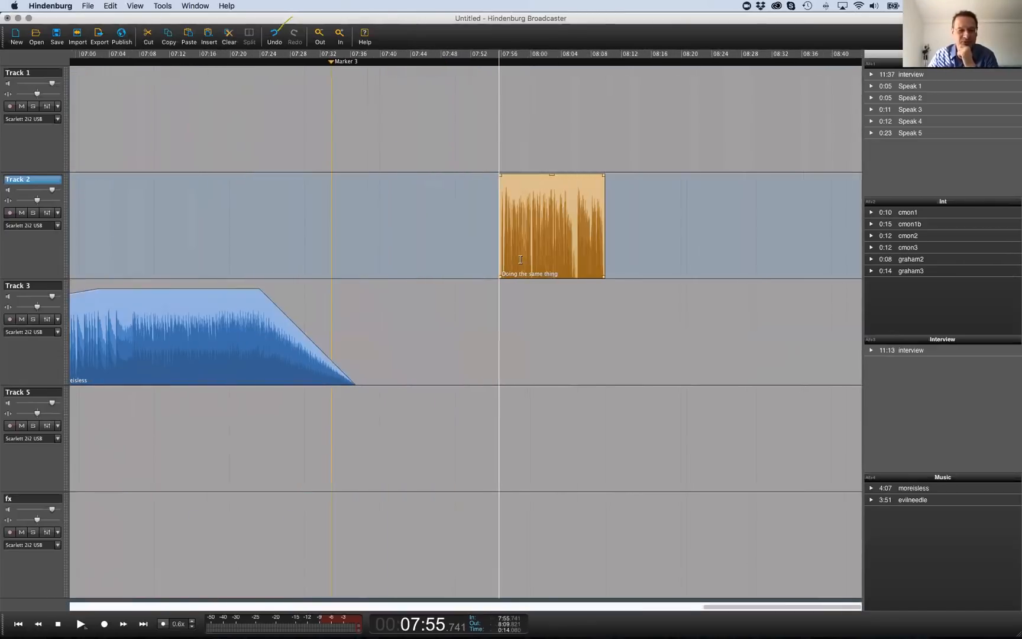
pyautogui.moveTo(519, 254); pyautogui.dragTo(404, 229)
pyautogui.scroll(2, 402, 231)
pyautogui.scroll(2, 402, 231)
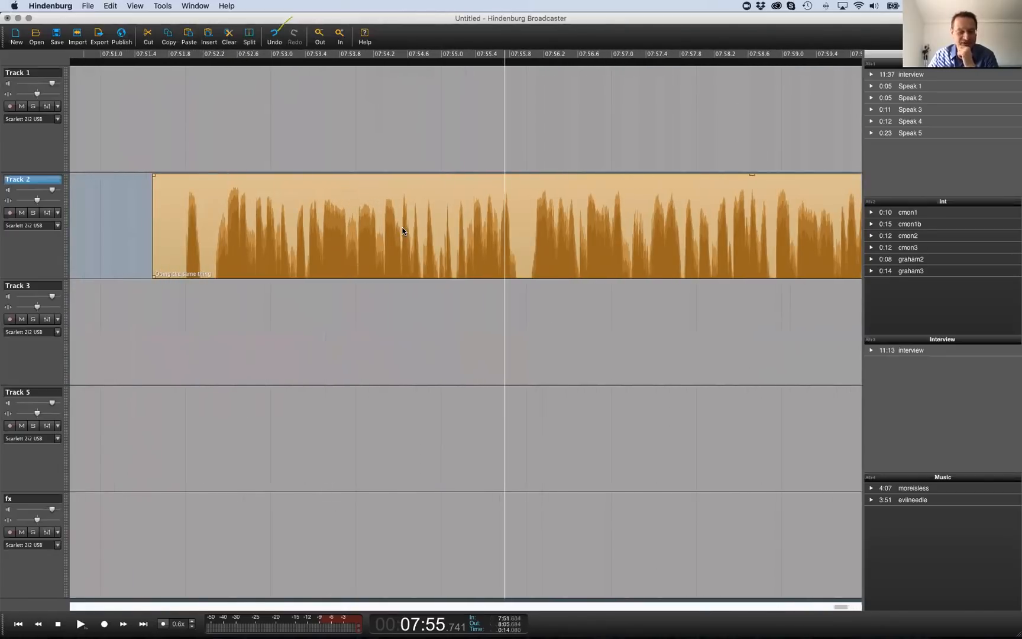
pyautogui.click(209, 274)
pyautogui.click(216, 271)
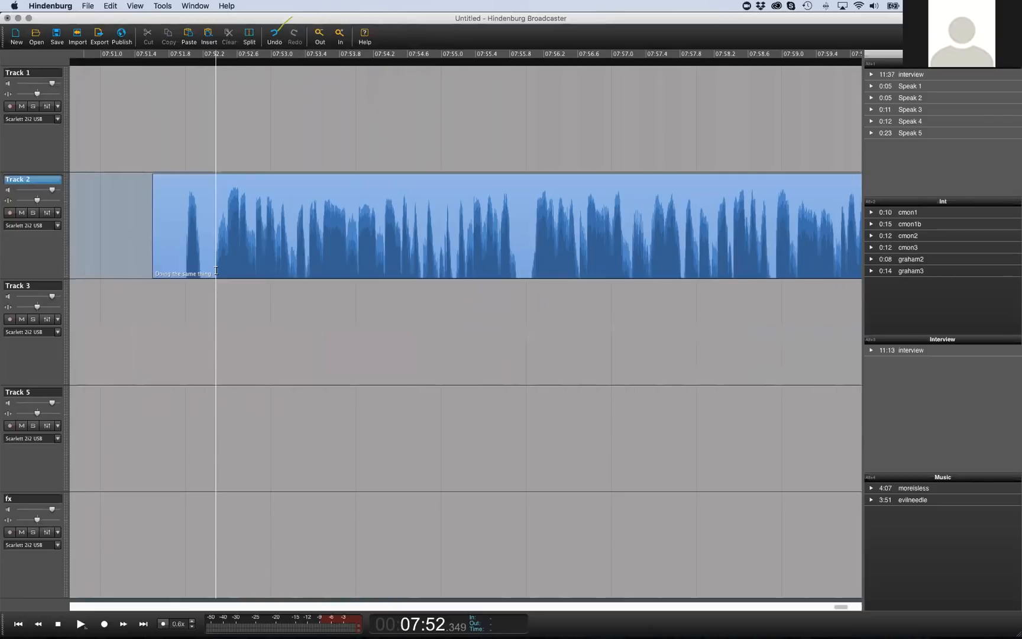
# Add the Compressor effect to Track 2, try out its compression amount and close its window
pyautogui.click(47, 212)
pyautogui.click(105, 197)
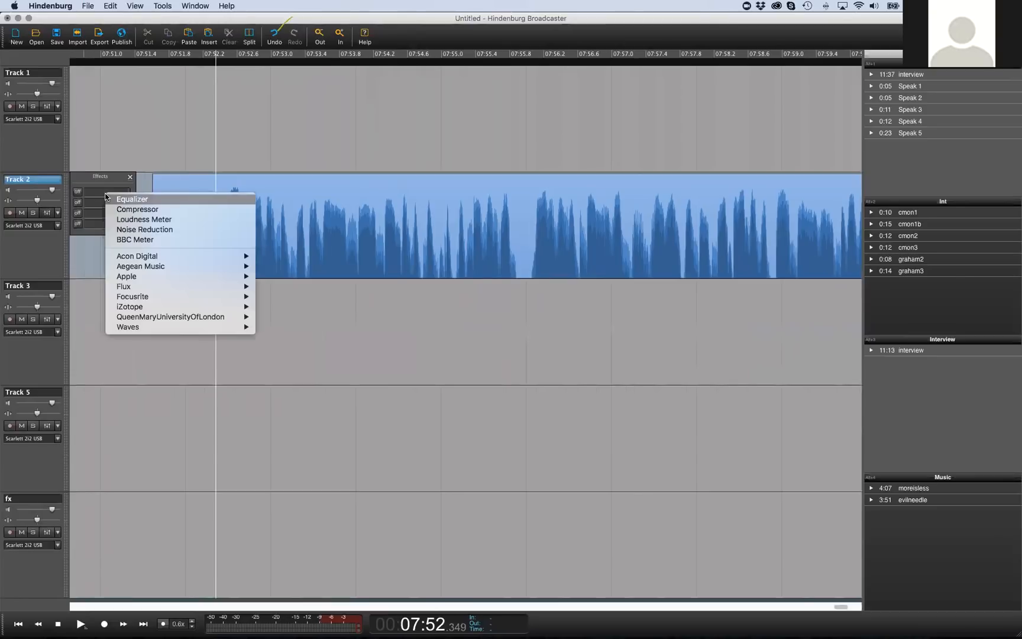
pyautogui.click(138, 210)
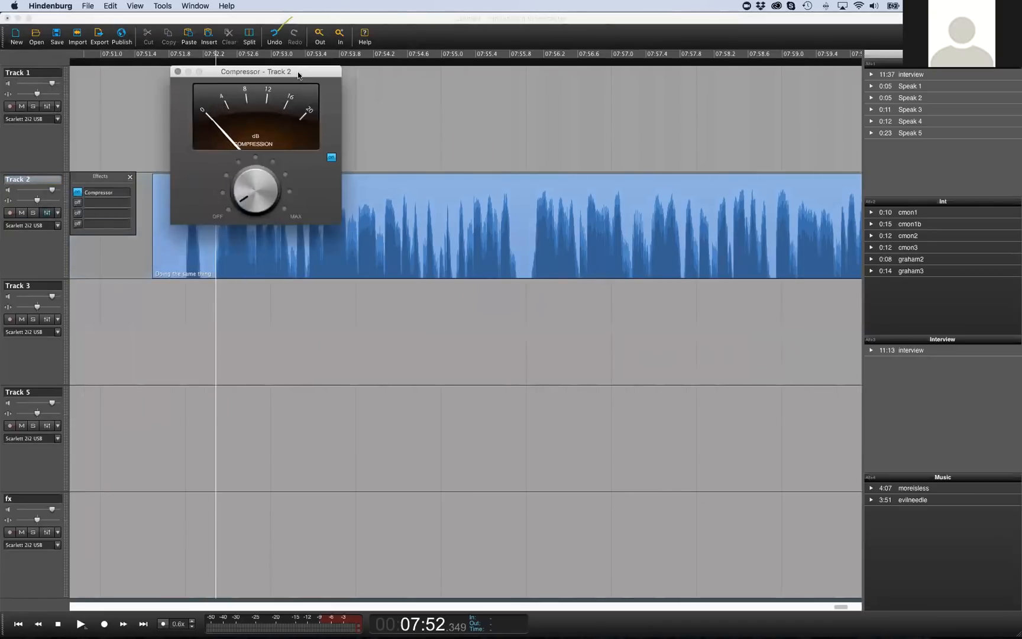
pyautogui.moveTo(298, 73); pyautogui.dragTo(519, 221)
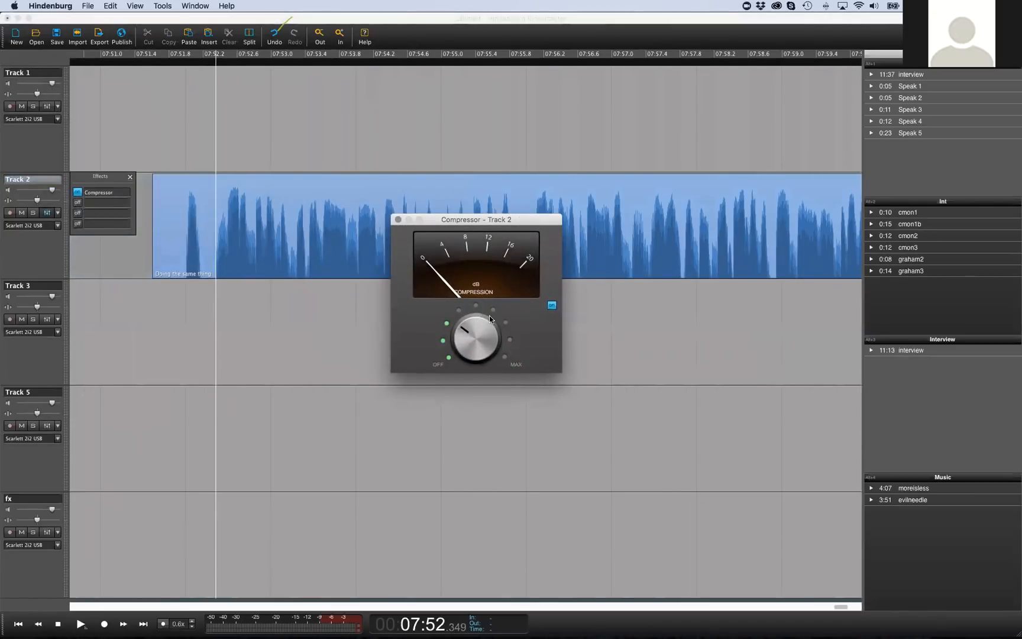
pyautogui.moveTo(472, 329); pyautogui.dragTo(463, 356)
pyautogui.click(397, 219)
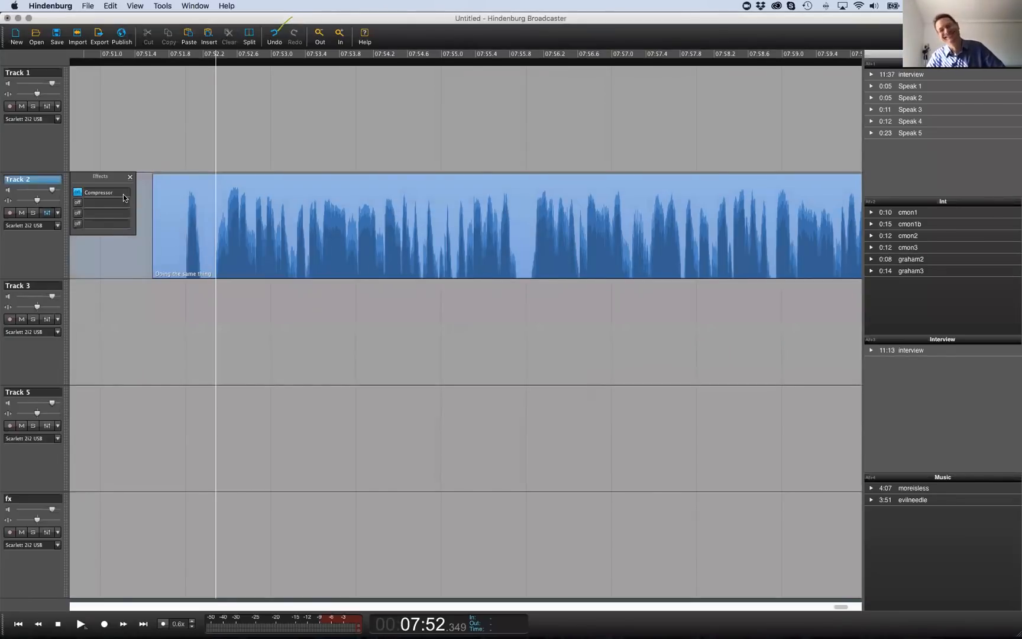
# Remove the Compressor from Track 2 and close the track's effects rack
pyautogui.click(123, 194)
pyautogui.click(143, 201)
pyautogui.click(130, 177)
pyautogui.click(133, 205)
pyautogui.click(217, 265)
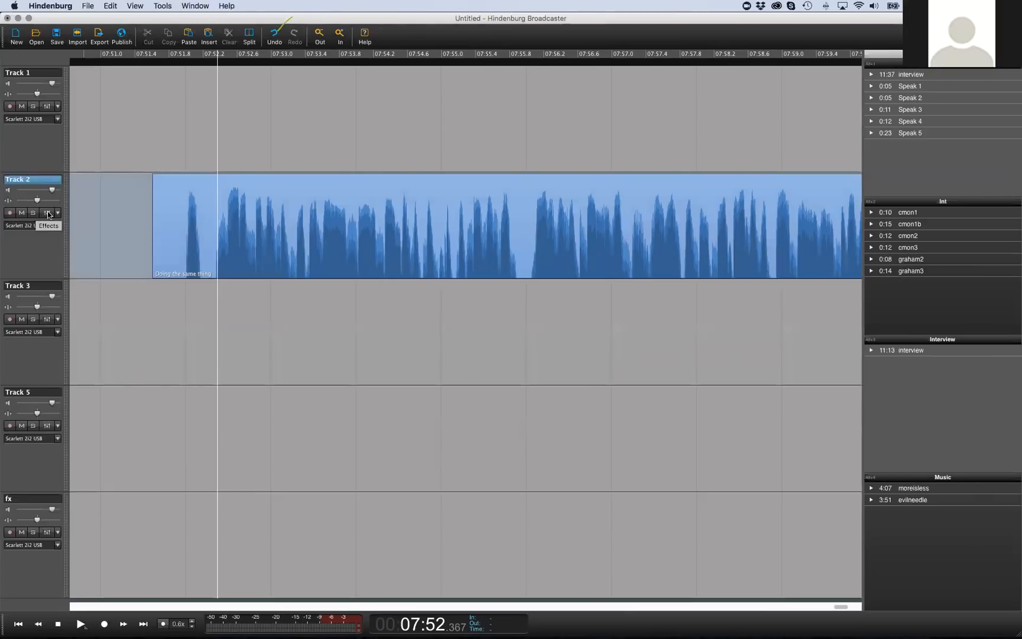
# Add the Noise Reduction effect to Track 2 and raise its reduction to nearly the middle of the range
pyautogui.click(48, 213)
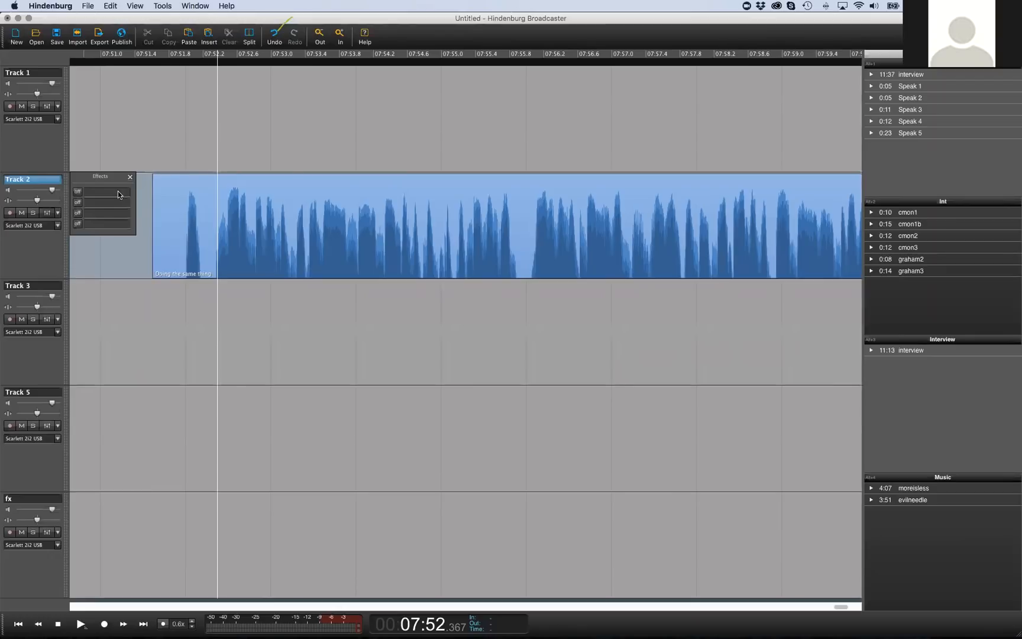
pyautogui.click(118, 191)
pyautogui.click(164, 228)
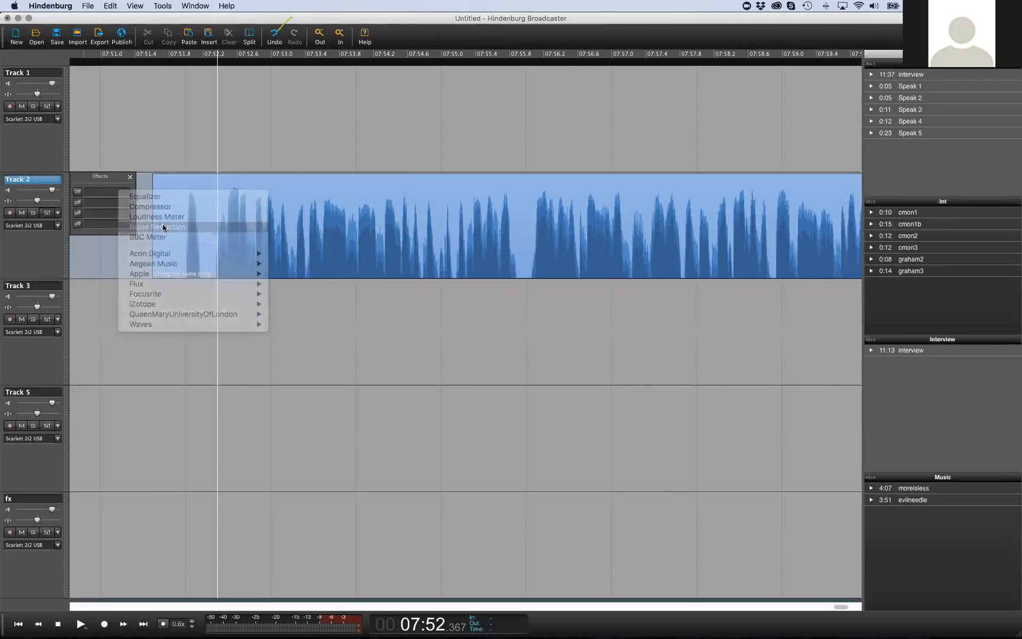
pyautogui.moveTo(319, 77); pyautogui.dragTo(414, 243)
pyautogui.moveTo(435, 294); pyautogui.dragTo(441, 315)
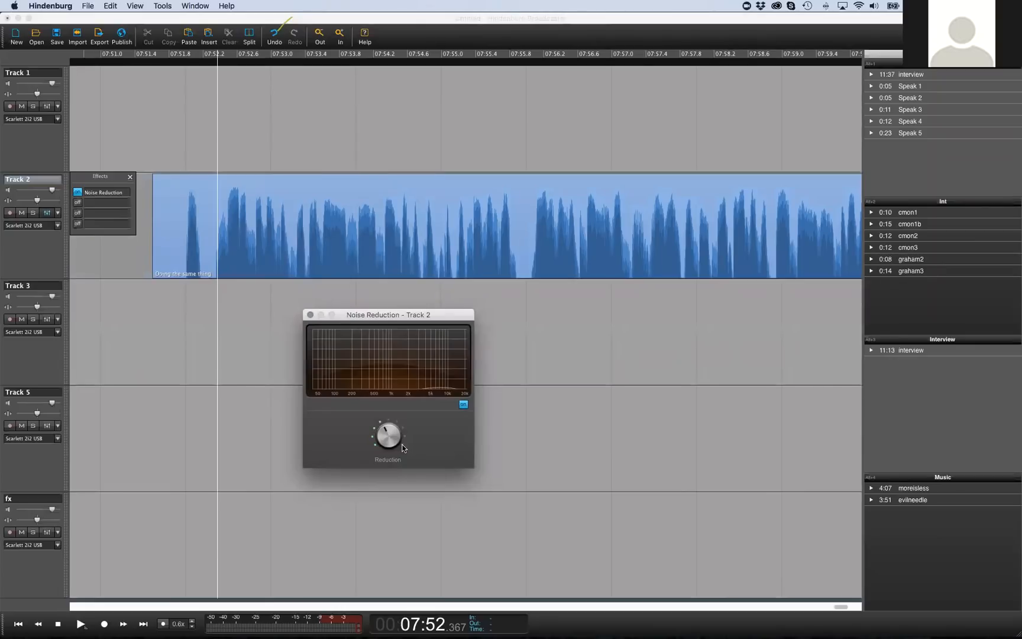
# Audition the Track 2 clip with Noise Reduction from about 7:52 and lower the reduction slightly
pyautogui.click(217, 161)
pyautogui.press('space')
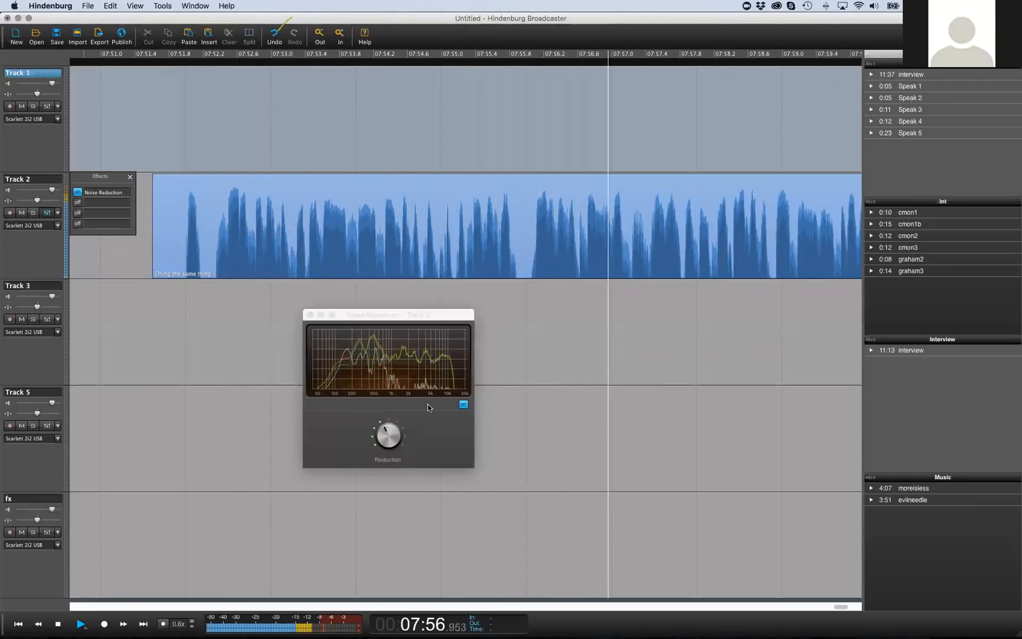
pyautogui.press('space')
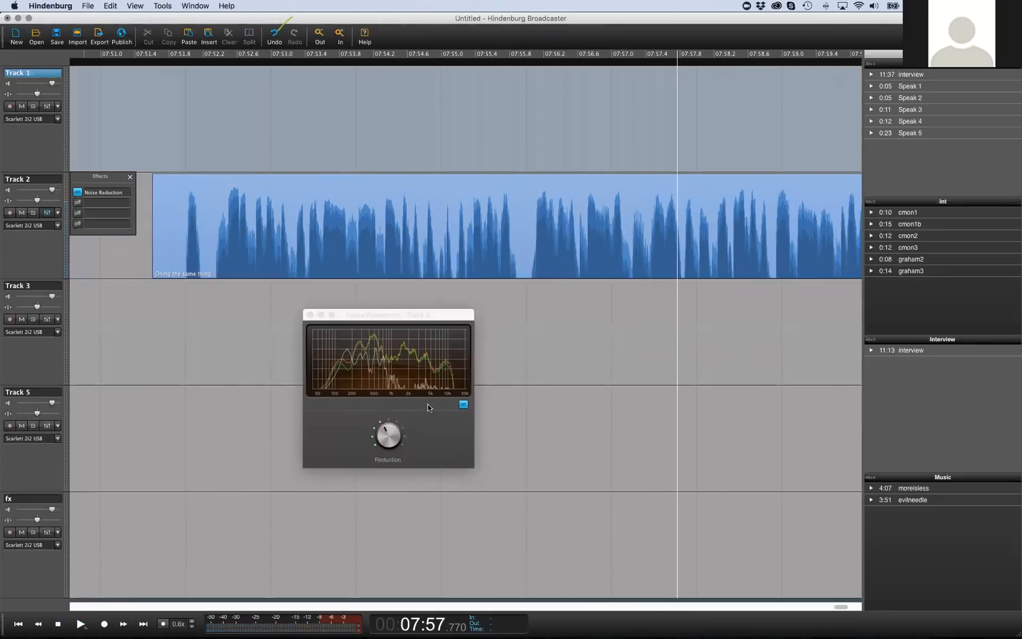
pyautogui.click(388, 432)
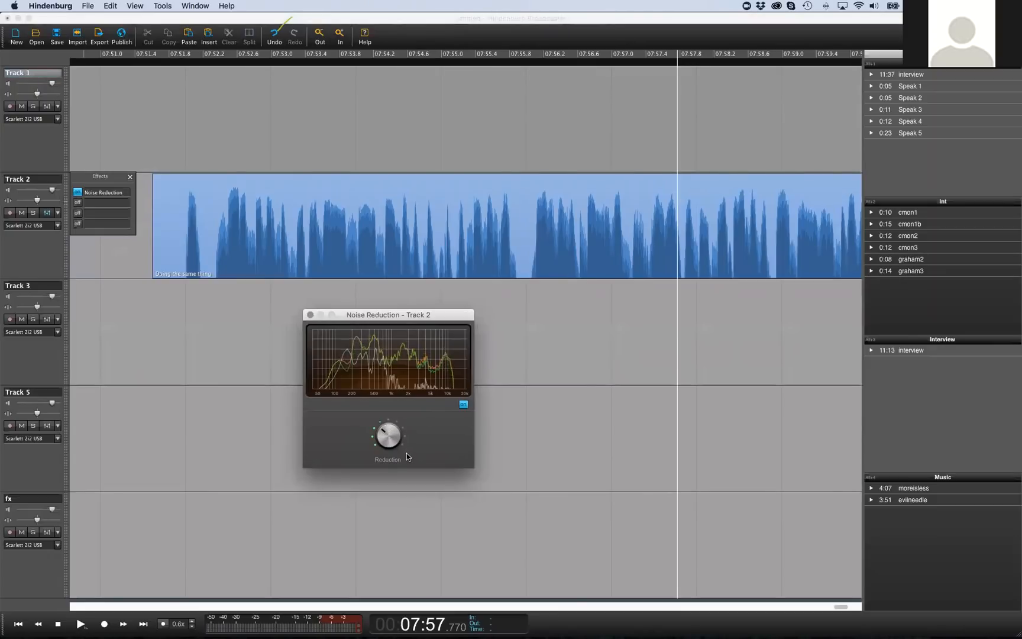
# Close the Noise Reduction window, remove the effect from Track 2 and close the effects rack
pyautogui.click(310, 316)
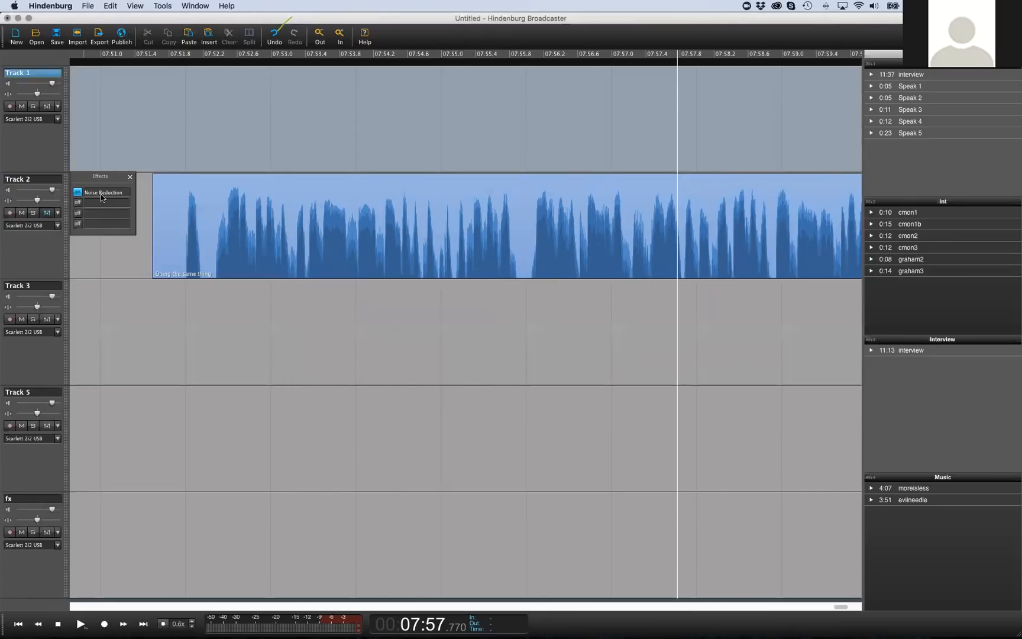
pyautogui.click(101, 194)
pyautogui.click(131, 177)
pyautogui.click(130, 177)
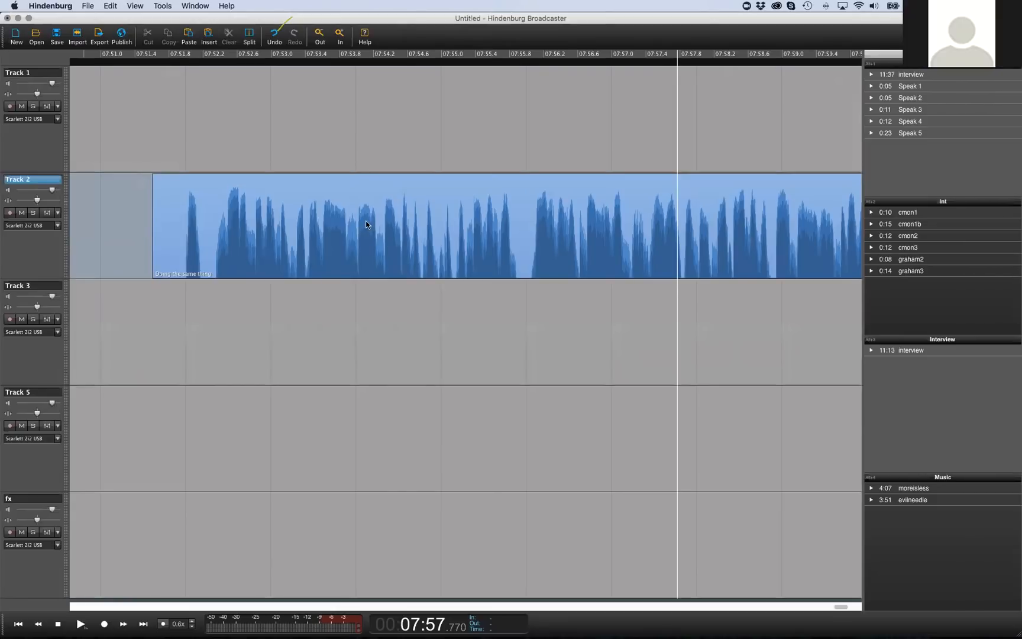
# Trim the start of the "Doing the same thing" clip copy on Track 2 to about 7:55.9
pyautogui.click(366, 254)
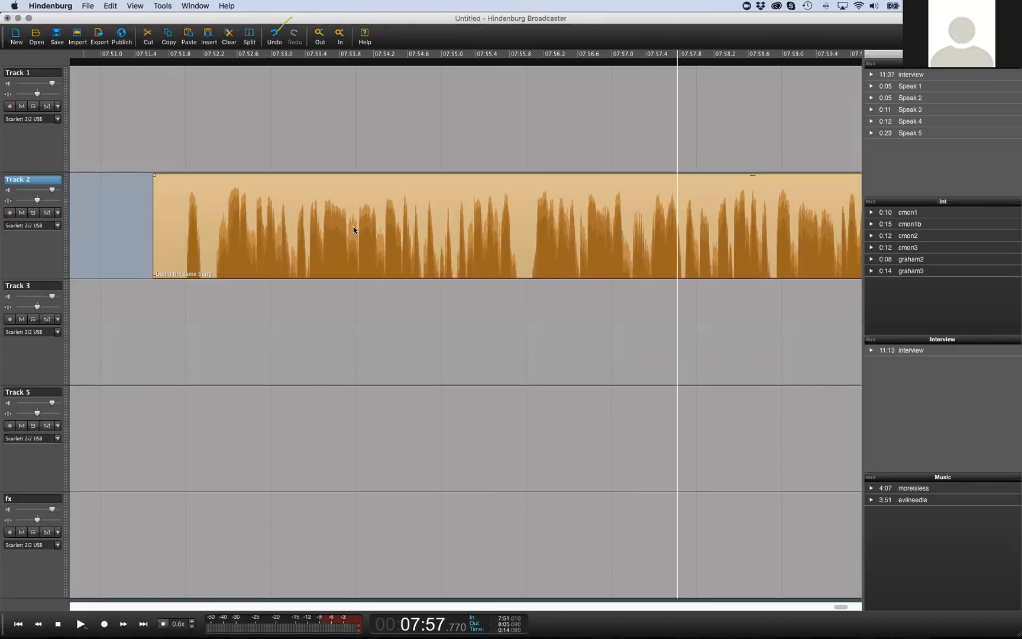
pyautogui.rightClick(312, 226)
pyautogui.click(315, 230)
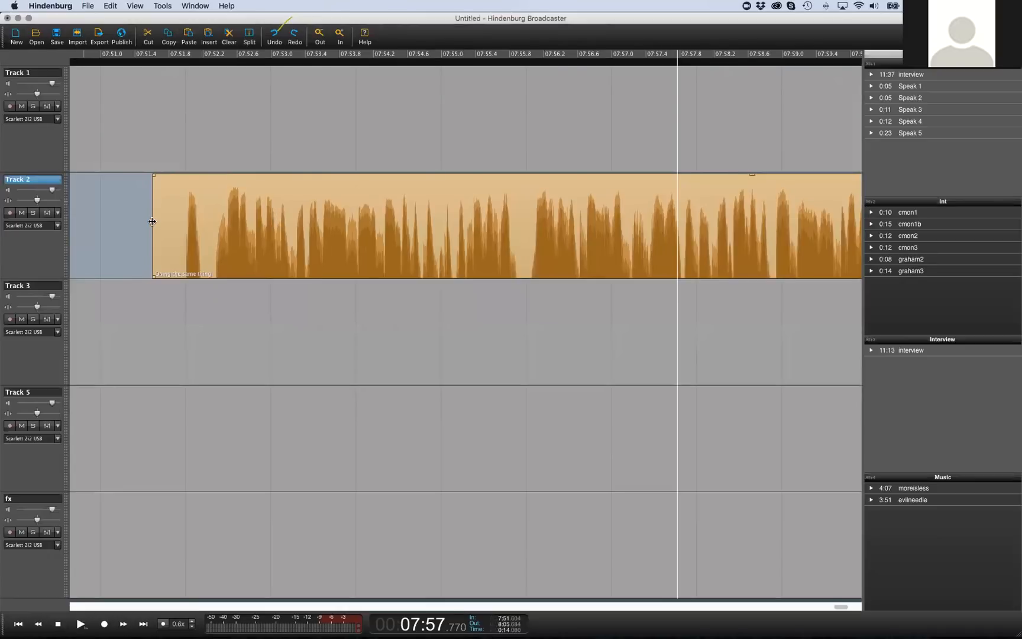
pyautogui.moveTo(153, 220); pyautogui.dragTo(174, 220)
pyautogui.moveTo(437, 238); pyautogui.dragTo(516, 248)
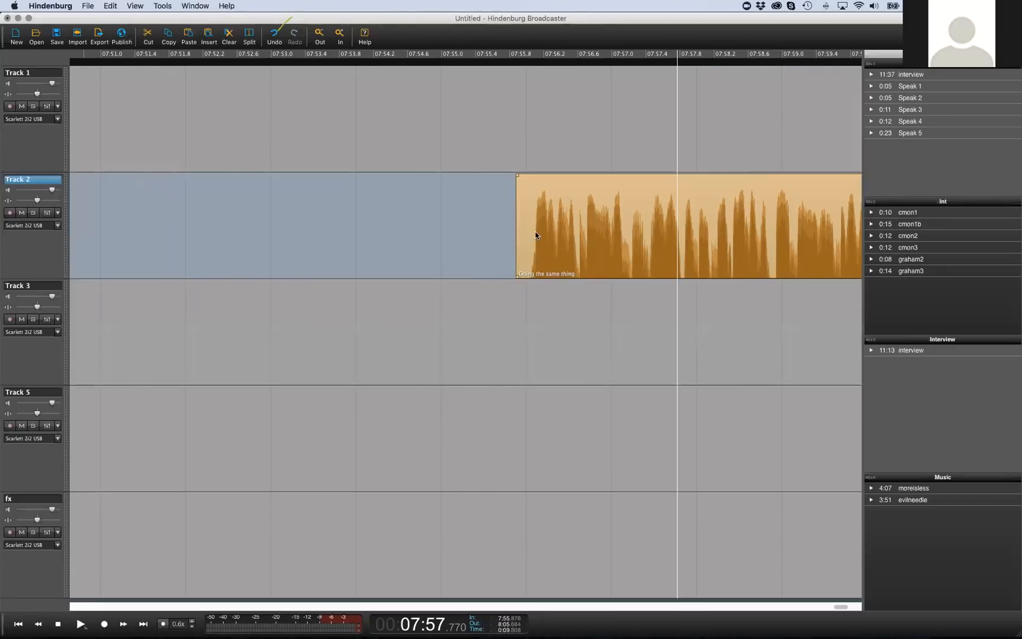
# Move the trimmed "Doing the same thing" copy on Track 2 earlier so it starts at about 7:25.8
pyautogui.click(511, 166)
pyautogui.press('Down')
pyautogui.press('Down')
pyautogui.press('Down')
pyautogui.press('Down')
pyautogui.press('Down')
pyautogui.press('Down')
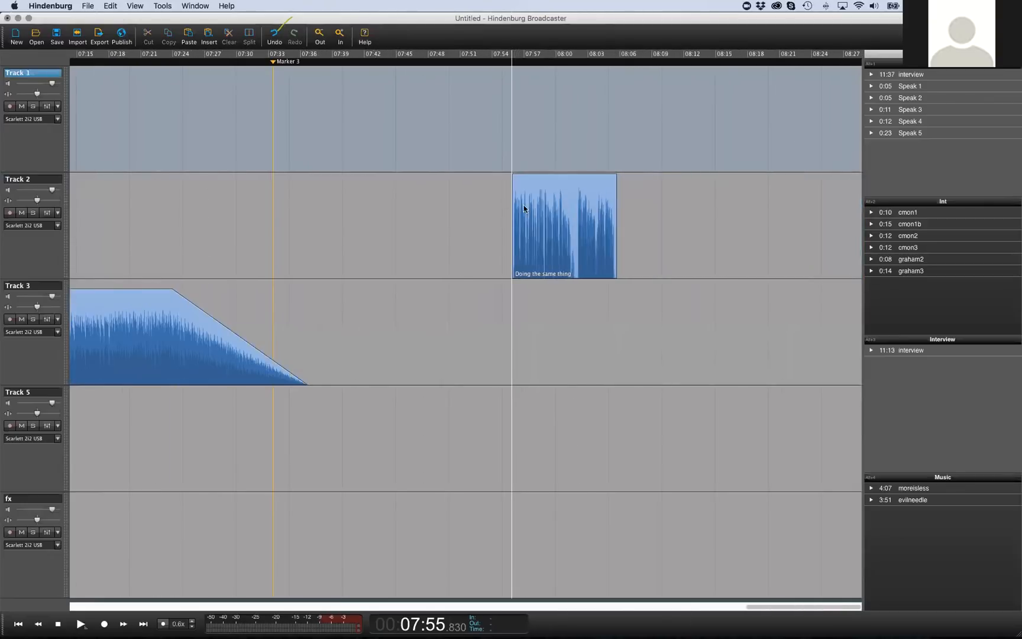
pyautogui.click(534, 212)
pyautogui.moveTo(534, 212); pyautogui.dragTo(228, 228)
# Audition the start of the original "Doing the same thing" clip on Track 2 from about 6:42
pyautogui.hscroll(-5, 228, 228)
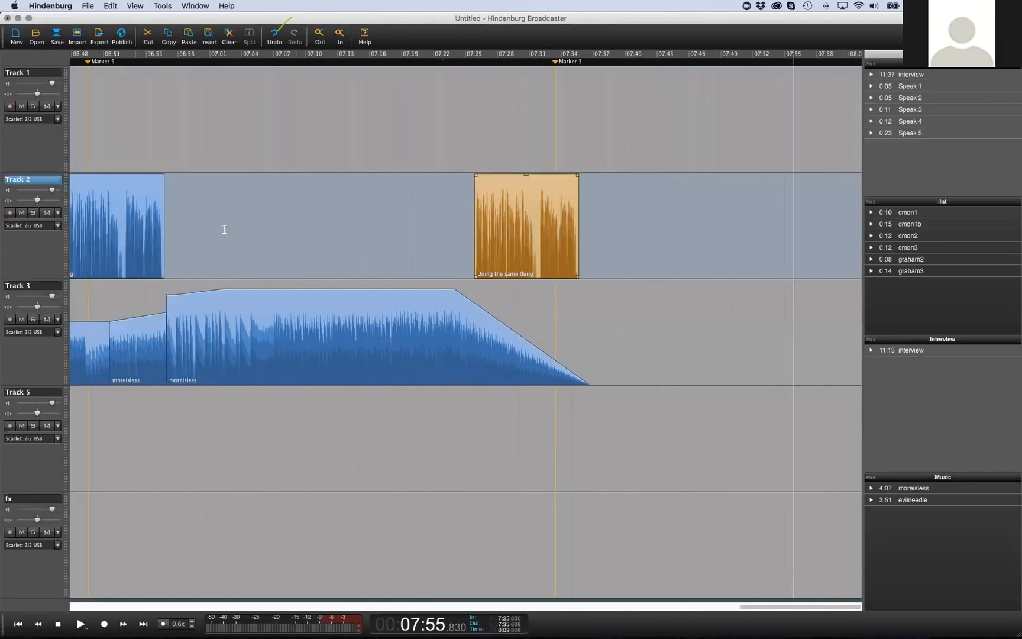
pyautogui.scroll(-2, 225, 229)
pyautogui.hscroll(-3, 189, 252)
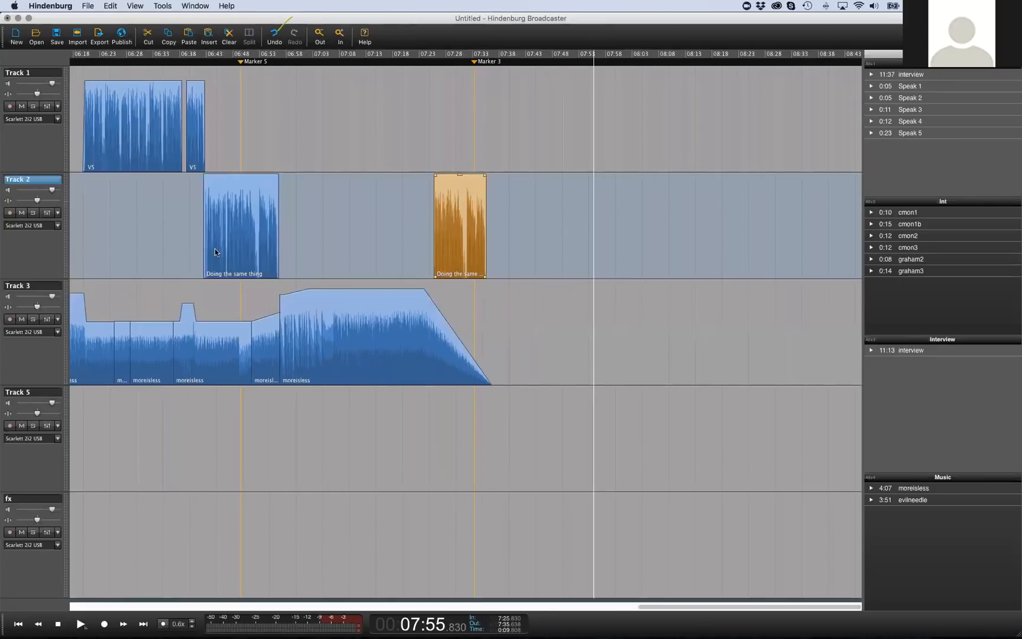
pyautogui.scroll(6, 215, 248)
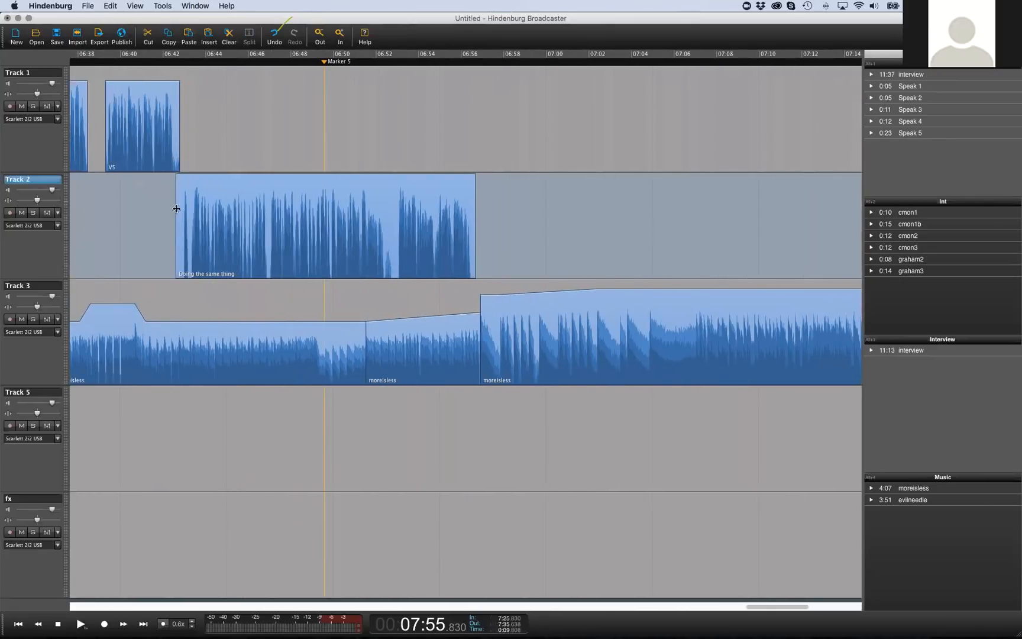
pyautogui.scroll(4, 176, 208)
pyautogui.click(158, 194)
pyautogui.press('space')
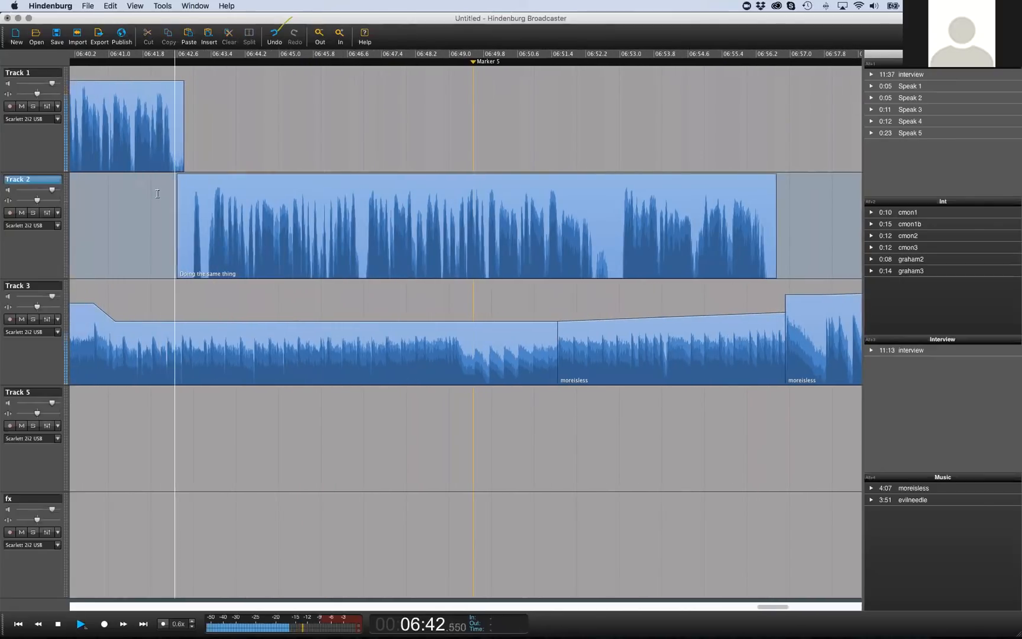
pyautogui.press('space')
# Trim about 0.7 seconds off the start of the original "Doing the same thing" clip and move it to start at about 6:42.6
pyautogui.scroll(3, 192, 208)
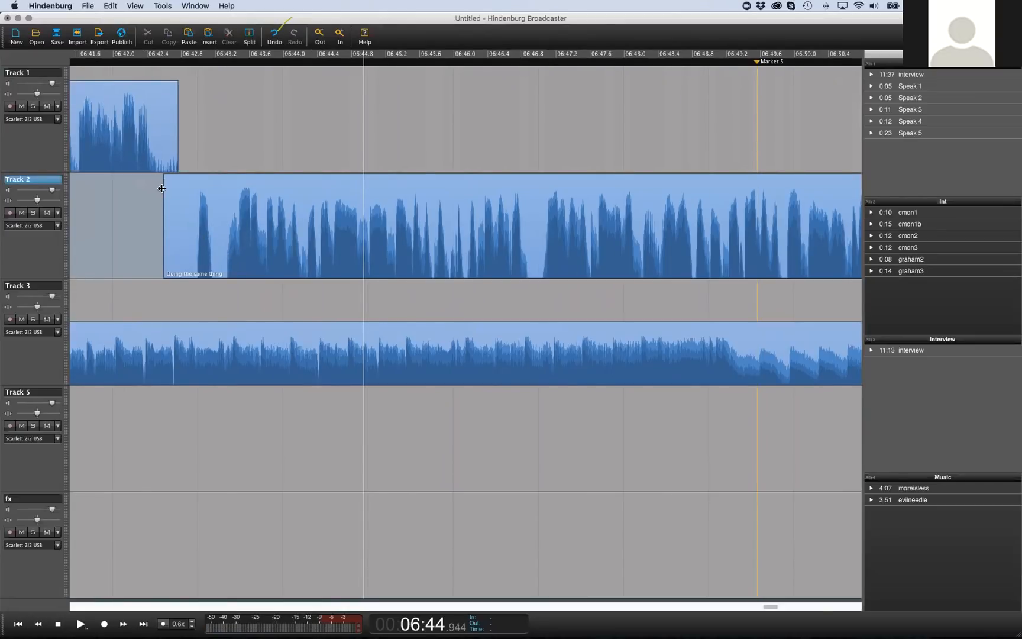
pyautogui.scroll(-3, 373, 224)
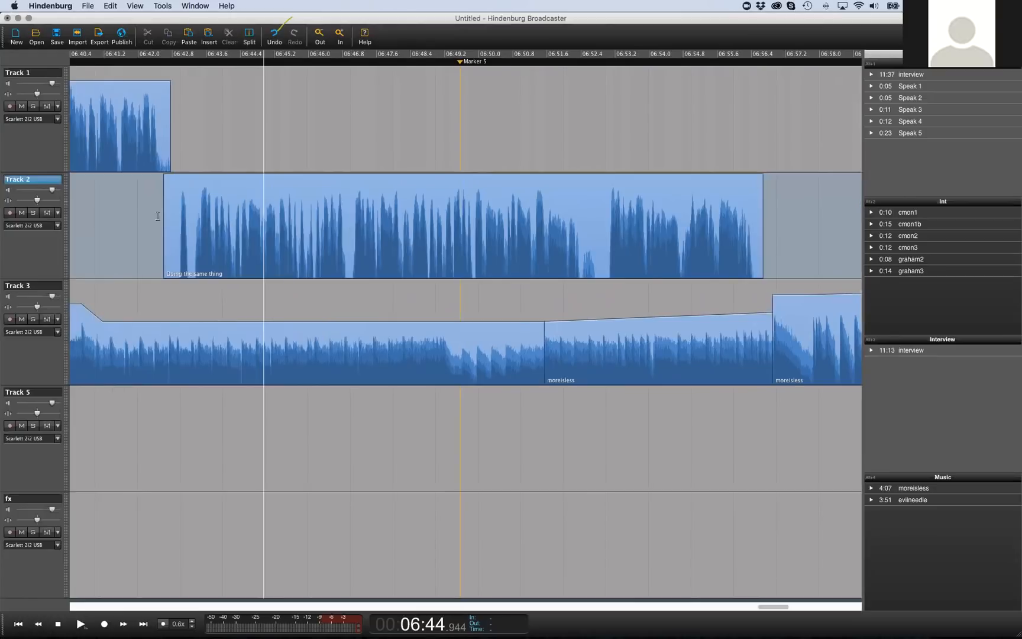
pyautogui.scroll(3, 165, 217)
pyautogui.click(281, 219)
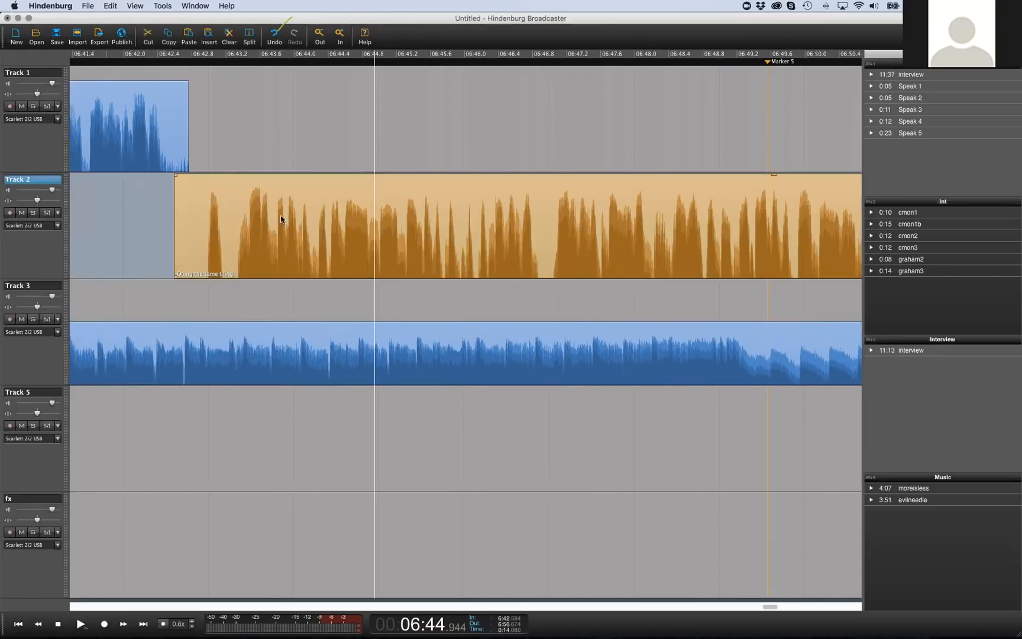
pyautogui.moveTo(264, 231); pyautogui.dragTo(290, 234)
pyautogui.press('super+z')
pyautogui.moveTo(175, 222); pyautogui.dragTo(239, 223)
pyautogui.moveTo(274, 224); pyautogui.dragTo(222, 229)
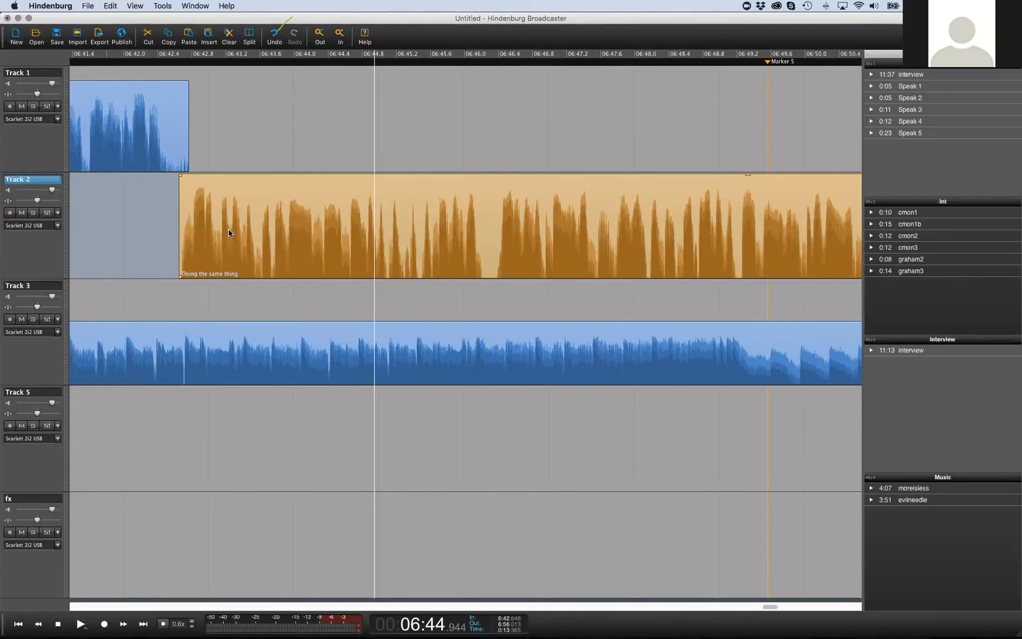
pyautogui.moveTo(255, 217)
pyautogui.mouseDown()
pyautogui.moveTo(295, 219)
pyautogui.moveTo(235, 219)
pyautogui.mouseUp()
# Play the trimmed Track 2 clip from about 6:44.9 to 6:46.5
pyautogui.scroll(-3, 233, 225)
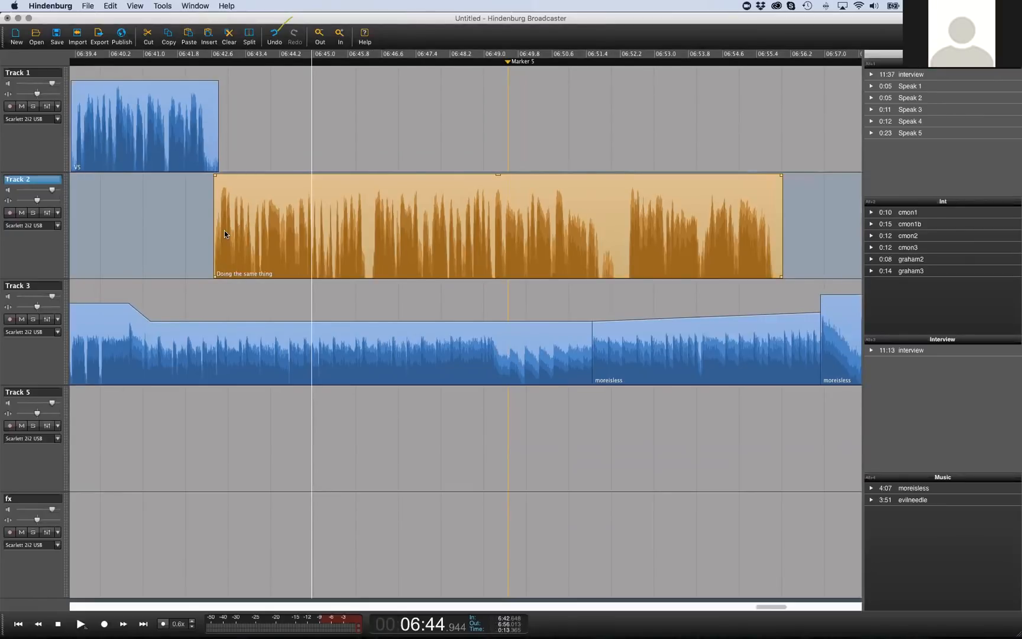
pyautogui.press('space')
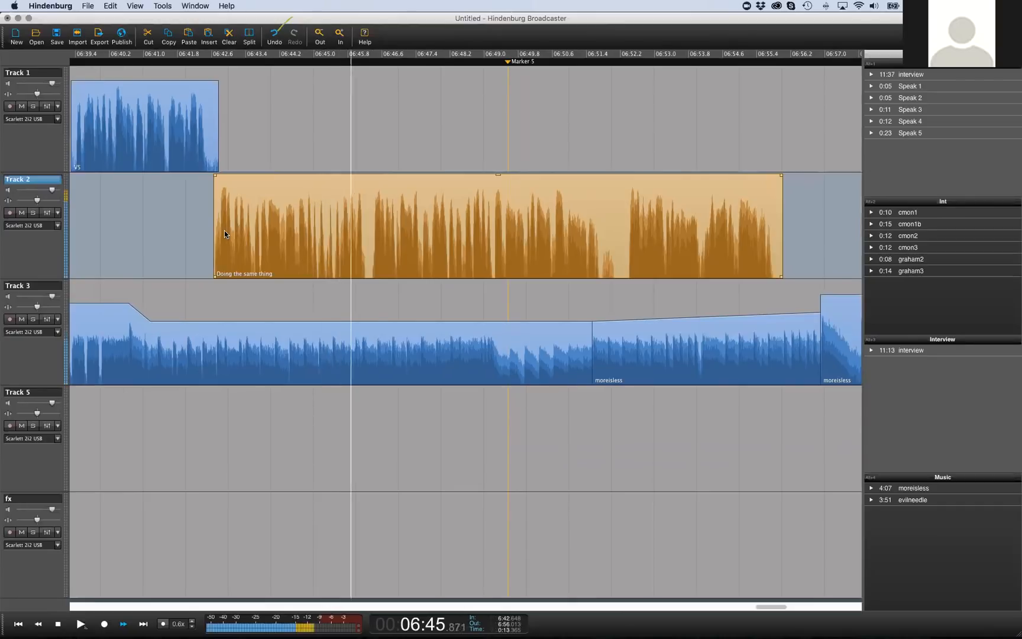
pyautogui.press('space')
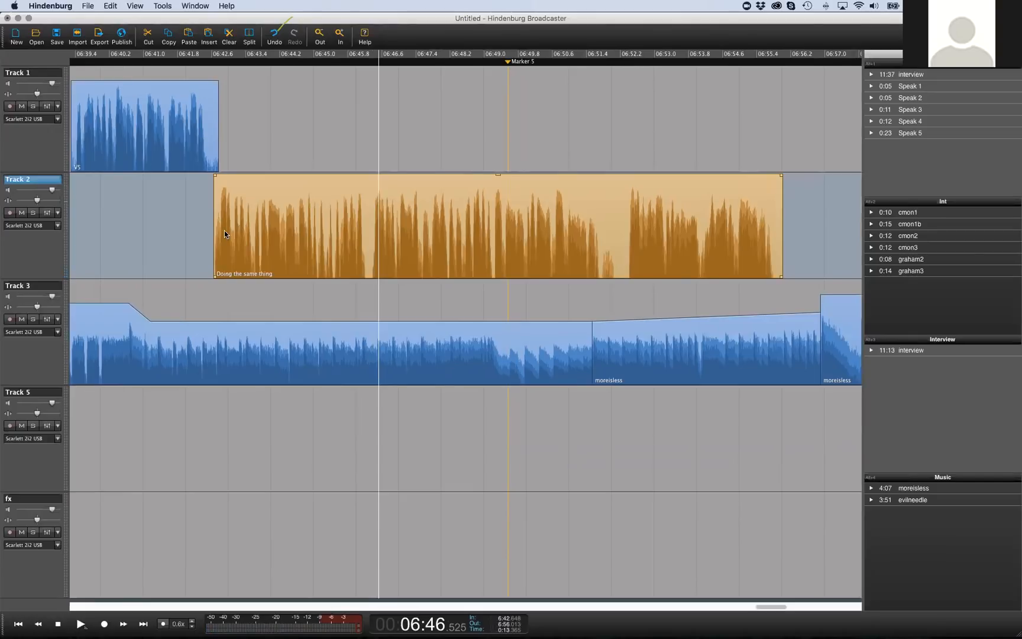
# Scrub back and forth through the Track 2 clip around 6:46.5 to locate the pause between words
pyautogui.press('Right')
pyautogui.press('Left')
pyautogui.press('Right')
pyautogui.press('Left')
pyautogui.press('Right')
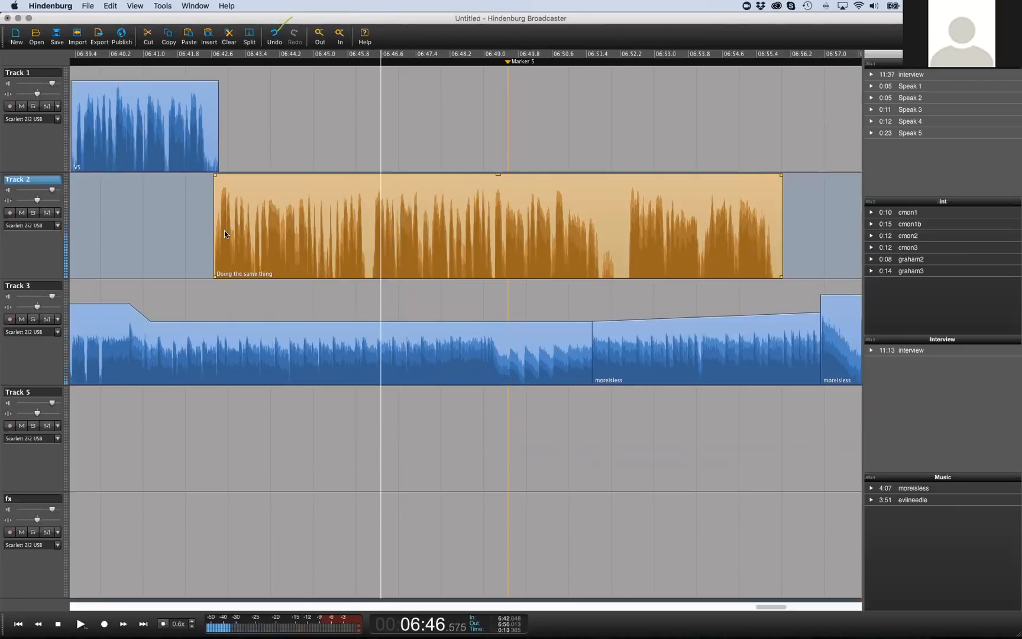
pyautogui.press('Left')
pyautogui.press('Right')
pyautogui.press('Left')
pyautogui.press('Right')
pyautogui.press('Left')
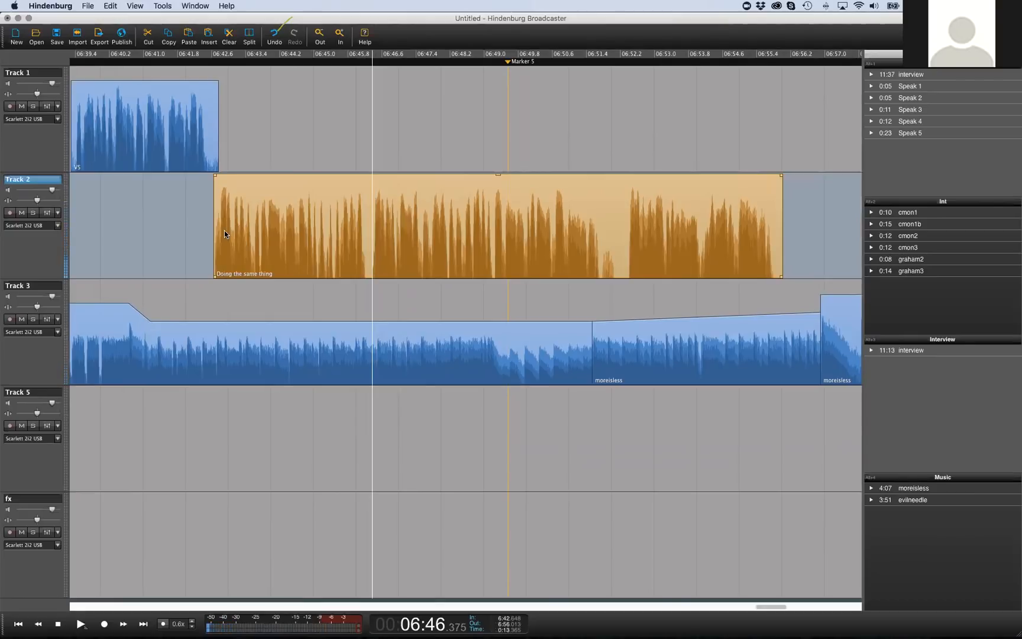
pyautogui.press('Right')
pyautogui.press('Left')
pyautogui.press('Right')
pyautogui.press('Left')
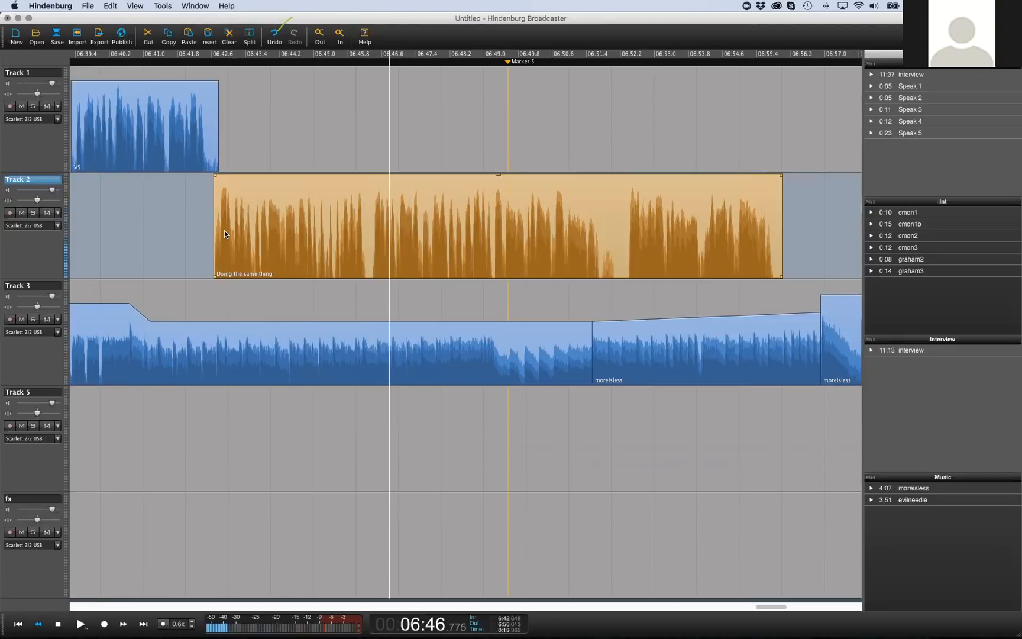
pyautogui.press('Right')
pyautogui.press('Left')
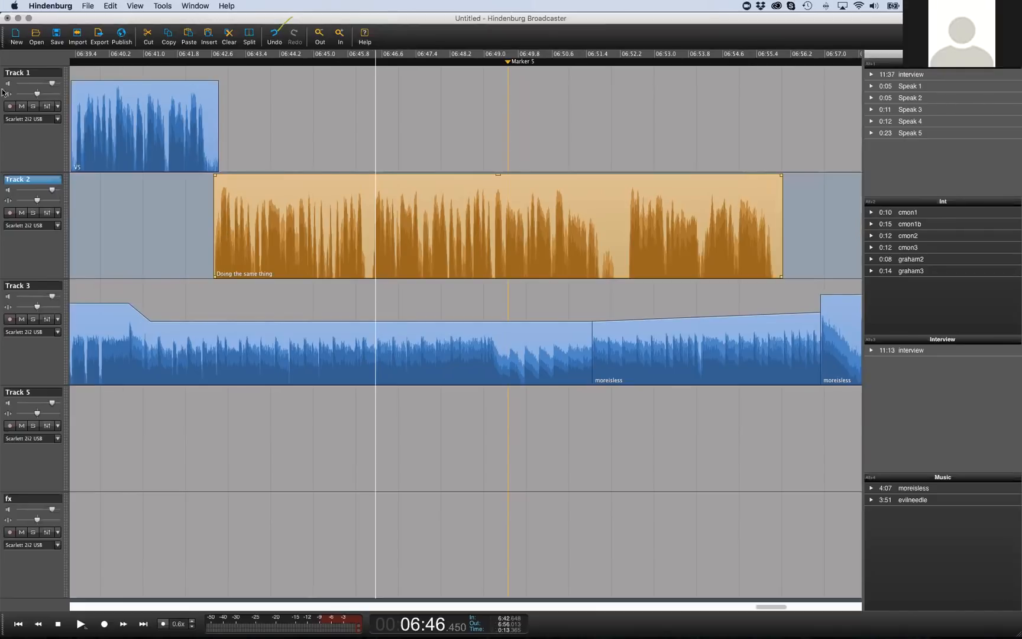
# Add a track directly above Track 2 and rename Track 2 as "Pan Left"
pyautogui.moveTo(37, 201)
pyautogui.mouseDown()
pyautogui.moveTo(26, 201)
pyautogui.moveTo(43, 202)
pyautogui.mouseUp()
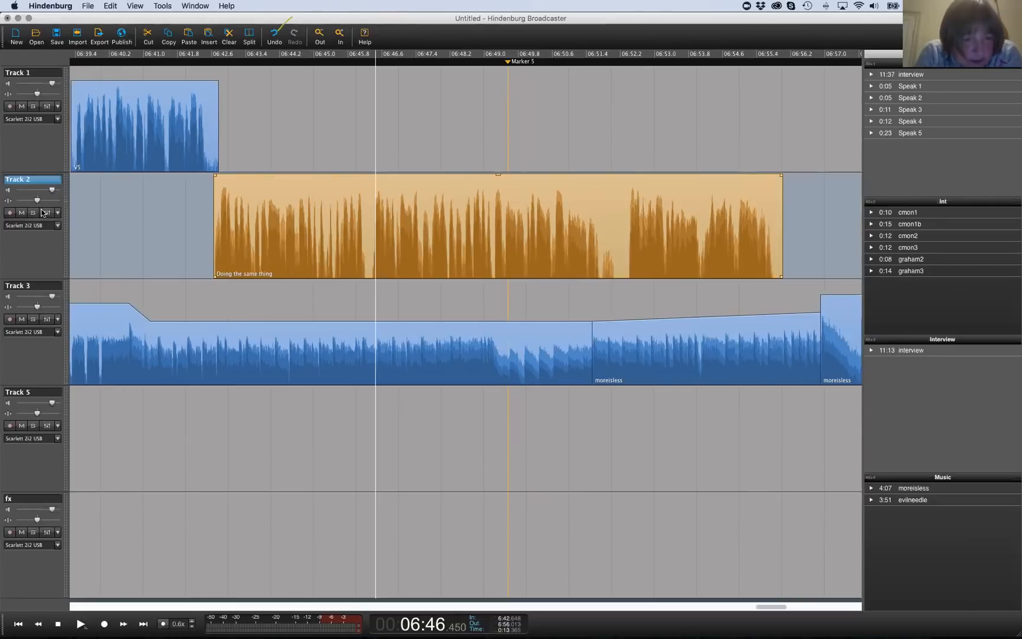
pyautogui.rightClick(39, 264)
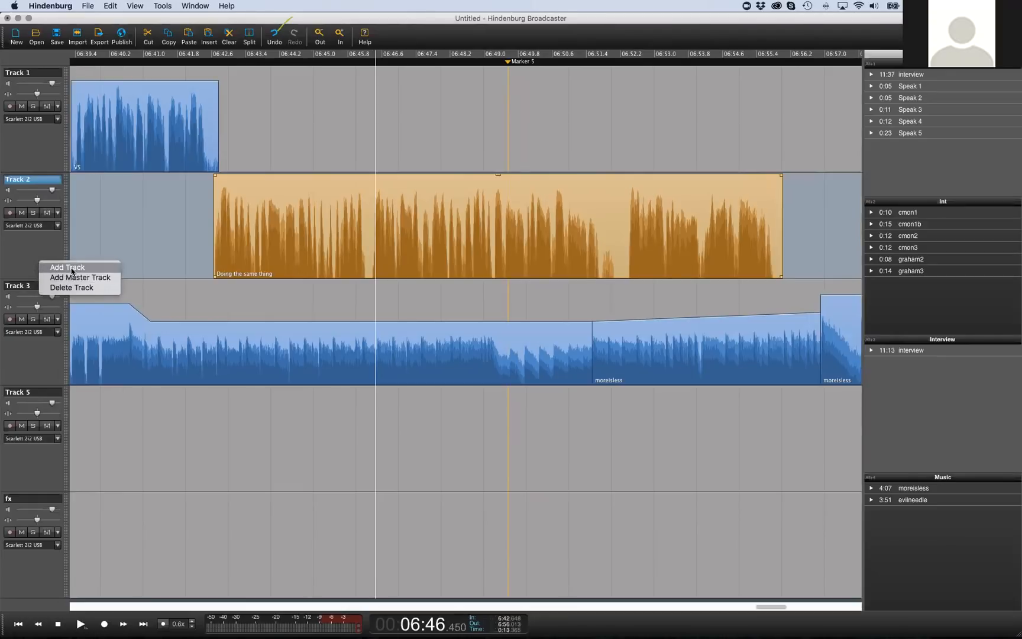
pyautogui.click(68, 267)
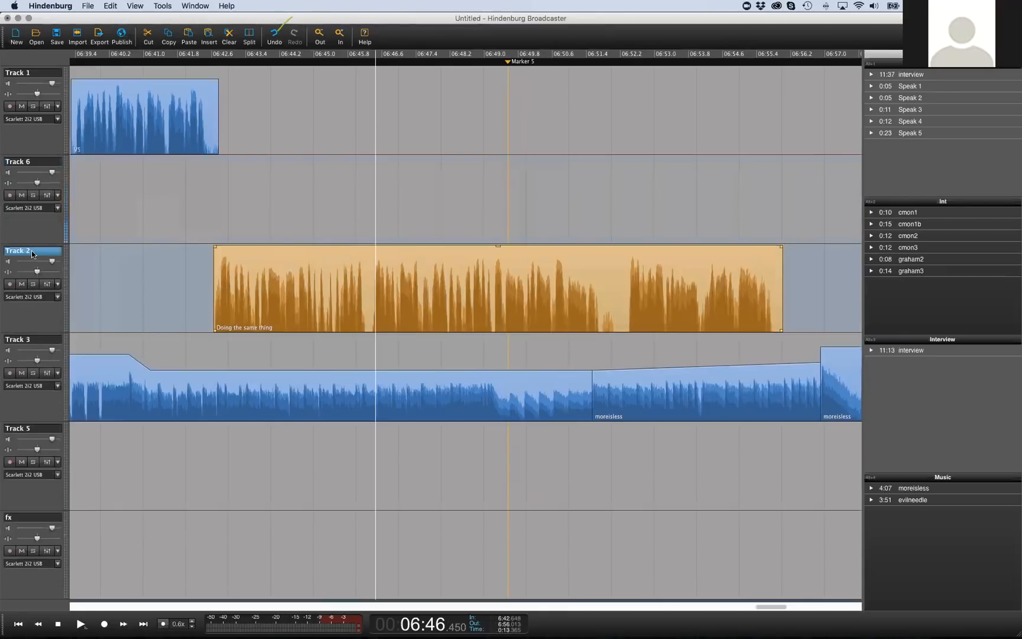
pyautogui.doubleClick(29, 251)
pyautogui.moveTo(27, 251); pyautogui.dragTo(3, 248)
pyautogui.write('L')
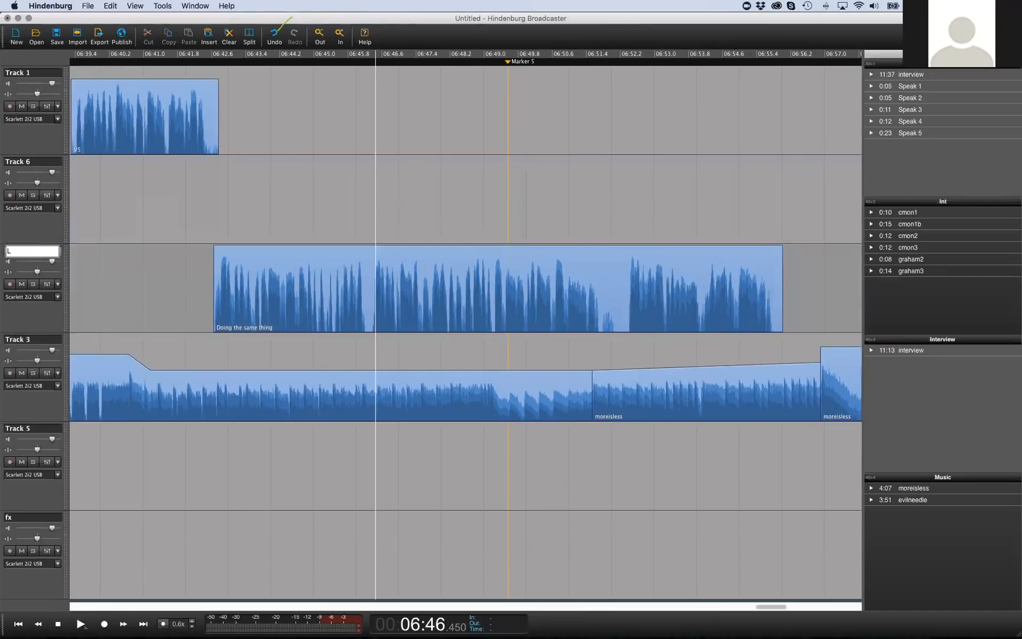
pyautogui.write('Pan Left')
pyautogui.press('Return')
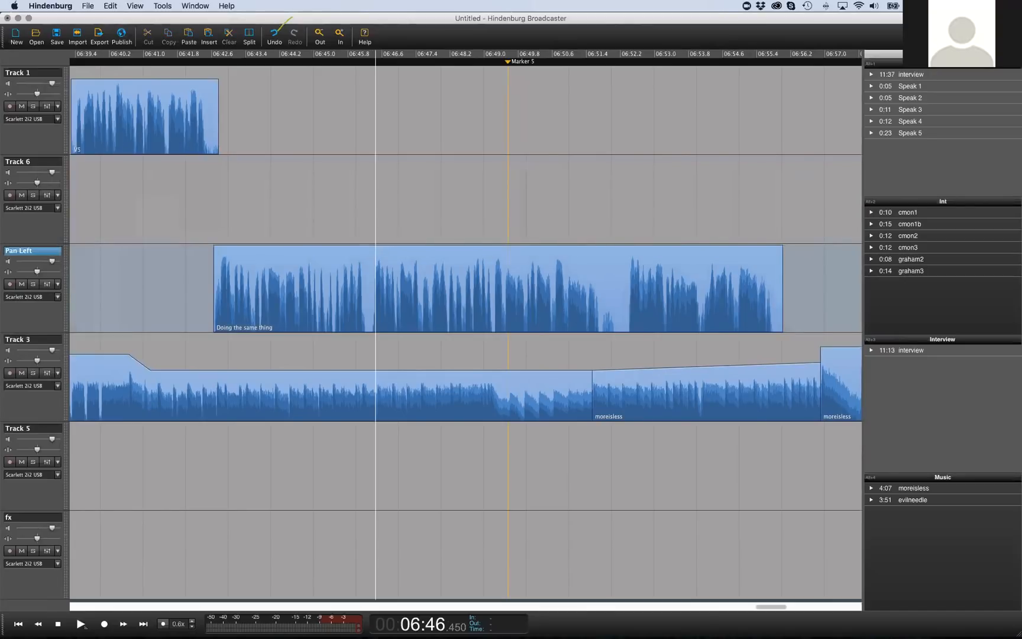
# Move the "Doing the same thing" clip from the Pan Left track up to Track 6
pyautogui.doubleClick(240, 280)
pyautogui.moveTo(254, 270); pyautogui.dragTo(300, 225)
# Move the clip's section from about 6:43.7 to 6:44.7 onto the Pan Left track and pan that track fully left
pyautogui.click(252, 238)
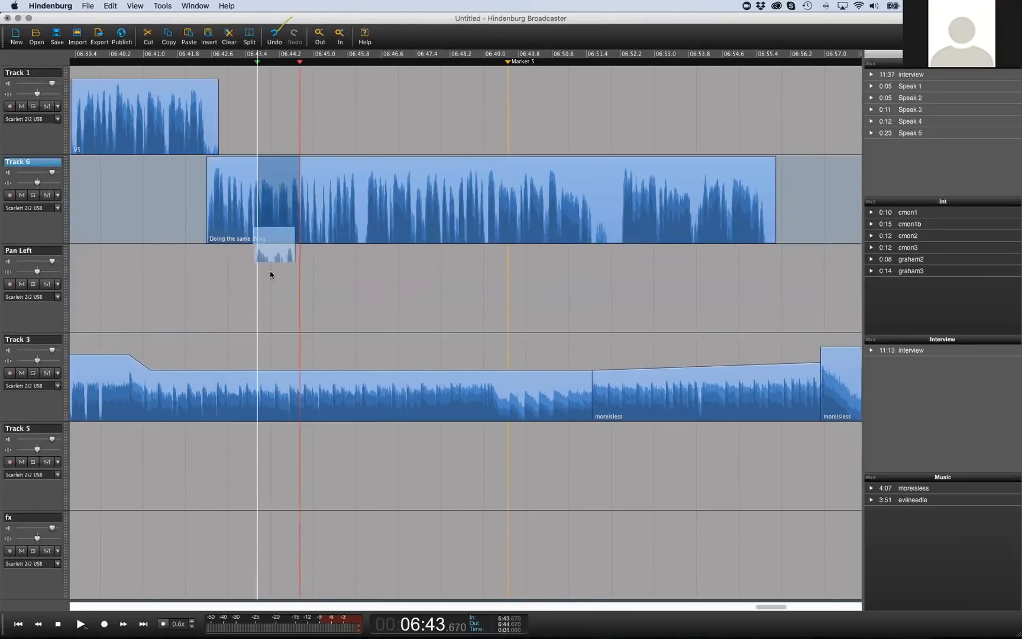
pyautogui.moveTo(272, 275); pyautogui.dragTo(273, 275)
pyautogui.moveTo(38, 271); pyautogui.dragTo(16, 272)
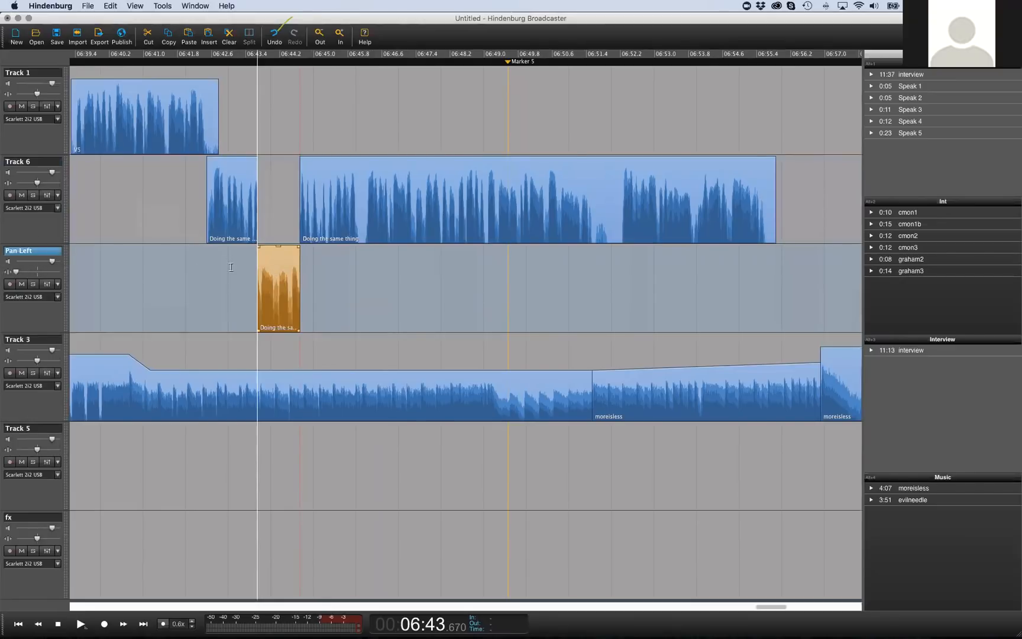
pyautogui.click(252, 261)
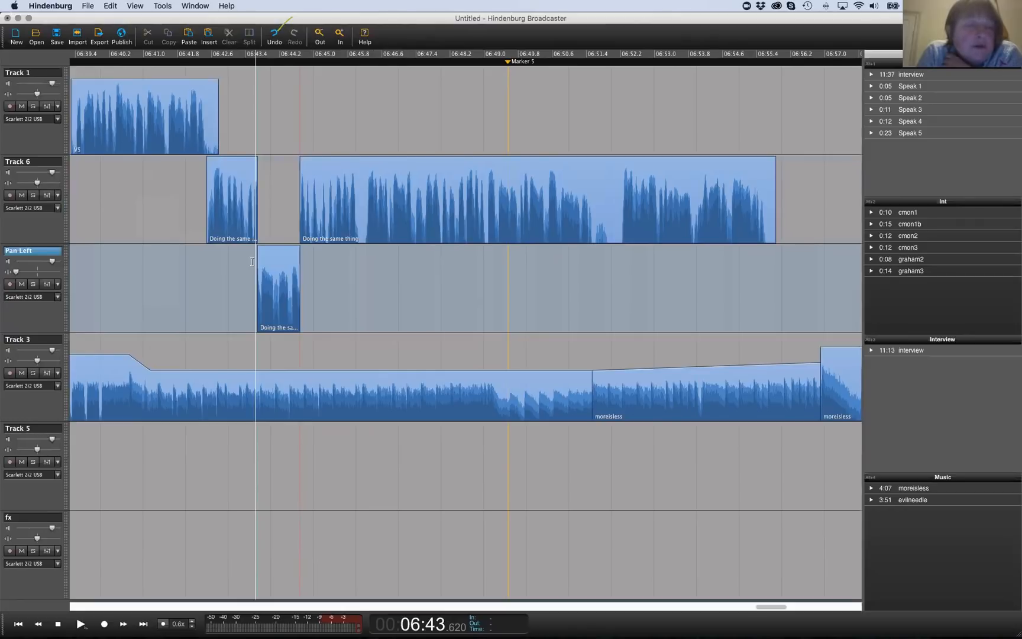
# Start a new untitled session
pyautogui.click(334, 123)
pyautogui.press('super+q')
pyautogui.click(465, 183)
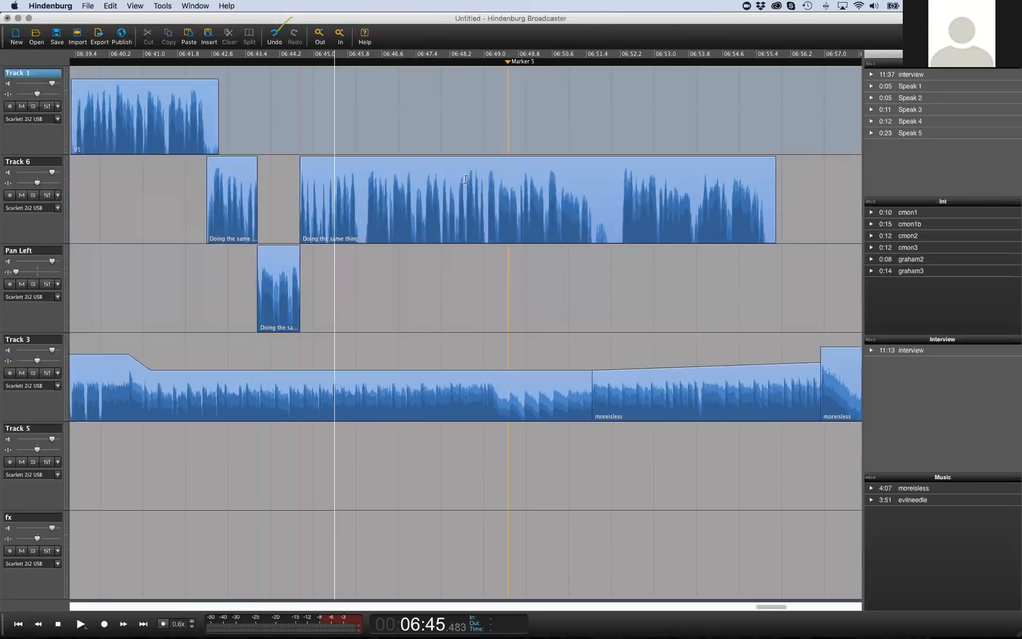
# Import "A menneskenes land txt^.wav" from the Menneskenes land 4 Files folder onto Track 1 at about 0:09.2
pyautogui.rightClick(465, 158)
pyautogui.click(504, 275)
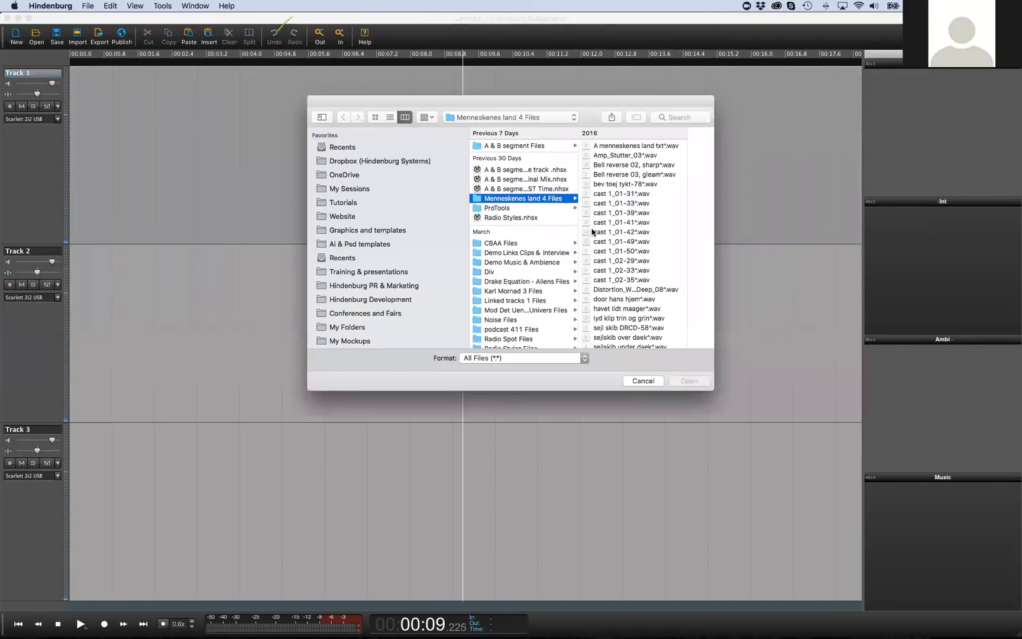
pyautogui.click(632, 146)
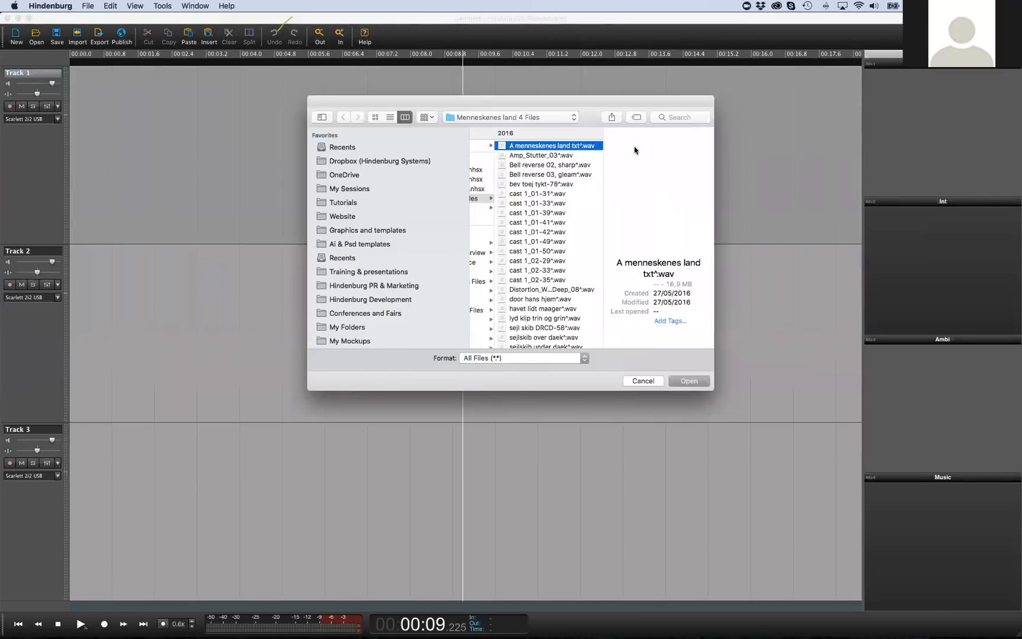
pyautogui.click(689, 380)
pyautogui.click(454, 187)
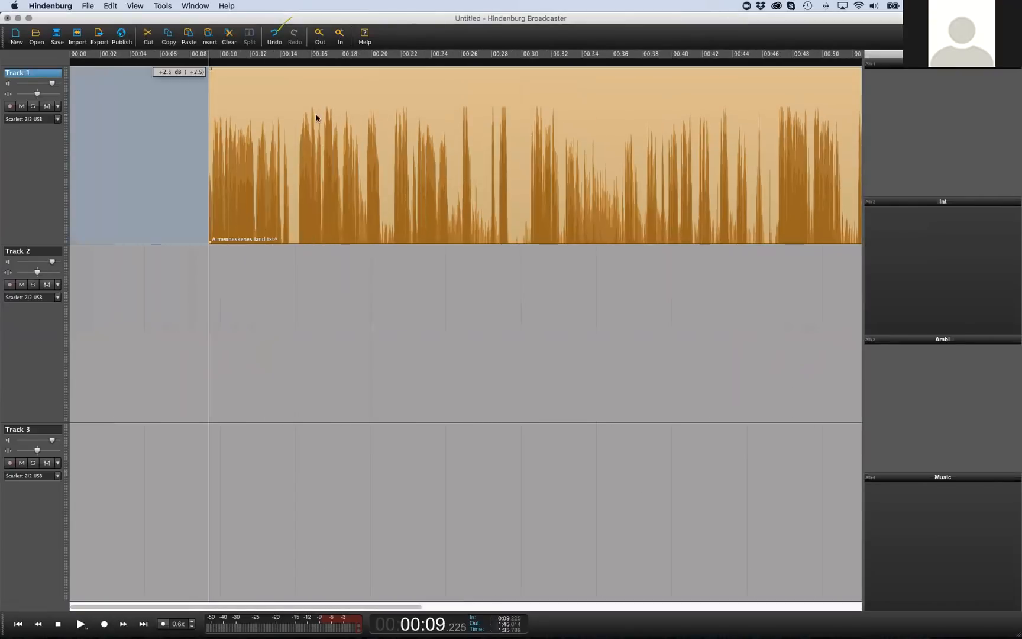
# Split the stereo "A menneskenes land txt^" clip into separate left and right channel clips on Tracks 1 and 2
pyautogui.click(161, 6)
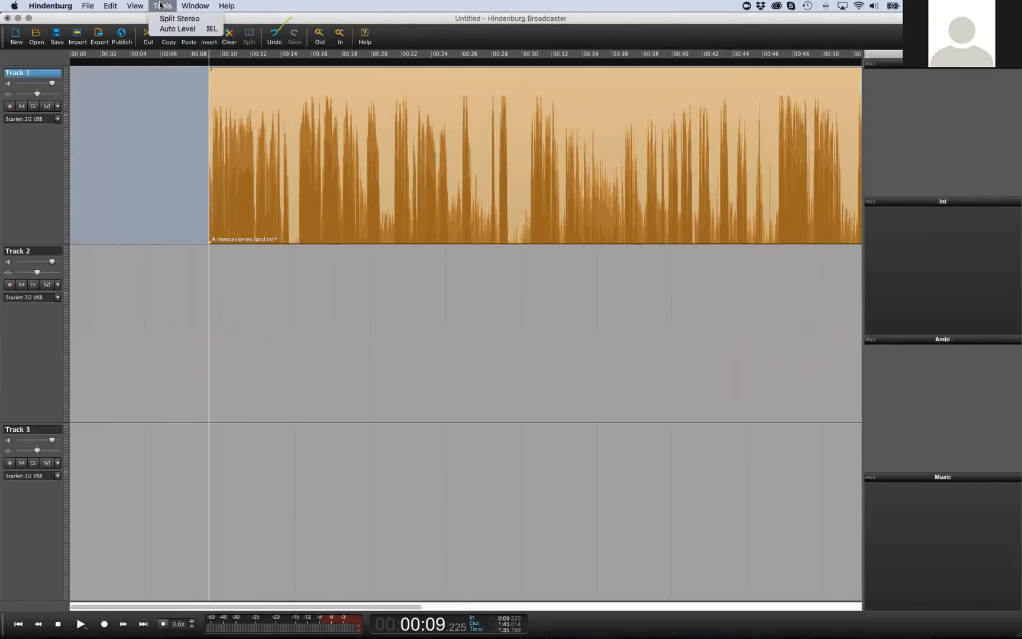
pyautogui.click(167, 161)
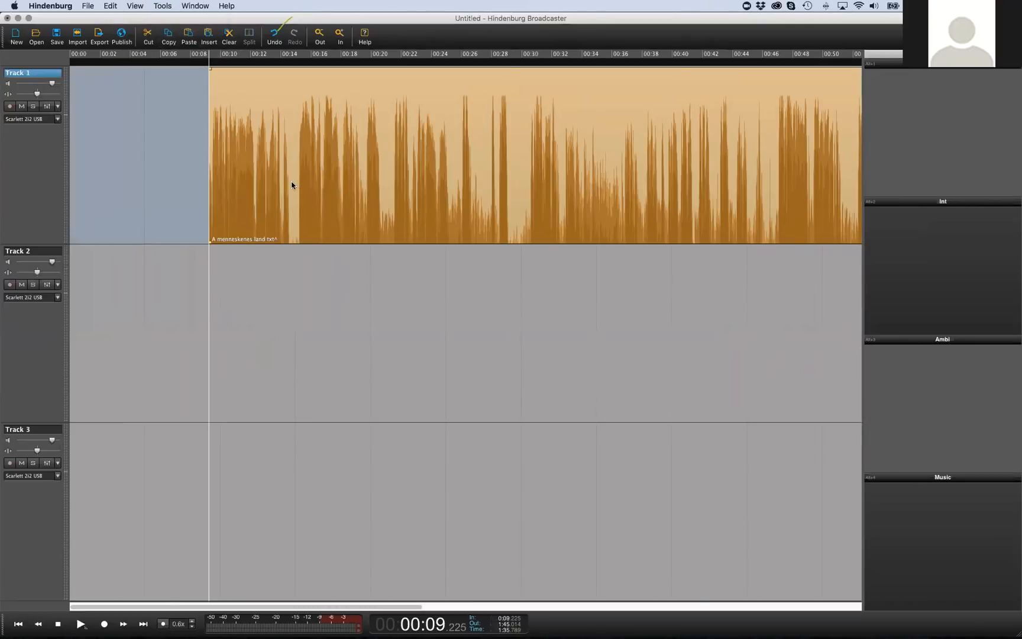
pyautogui.press('Down')
pyautogui.press('Down')
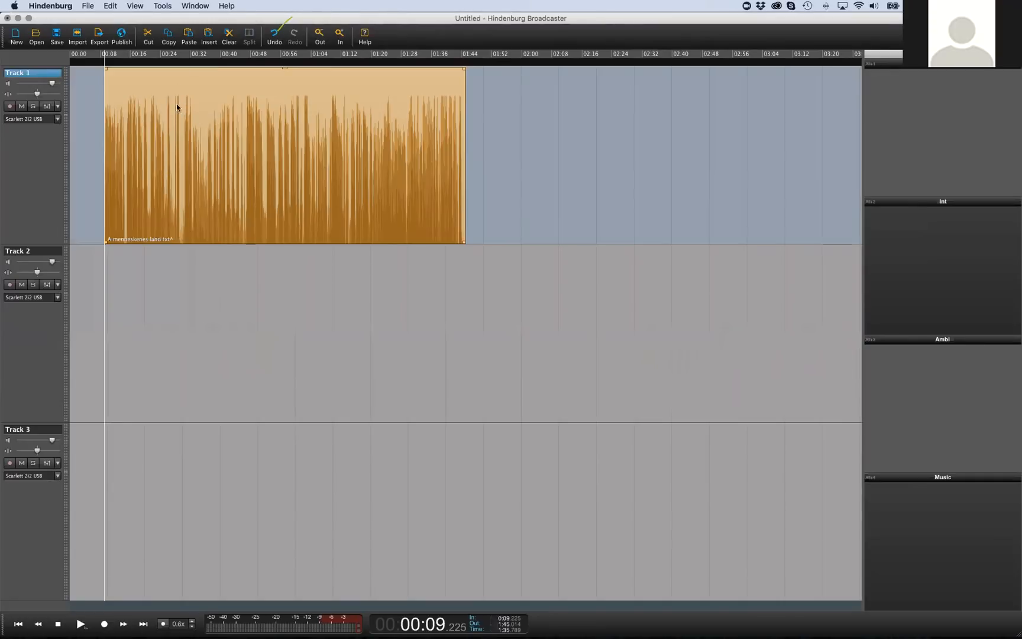
pyautogui.click(161, 6)
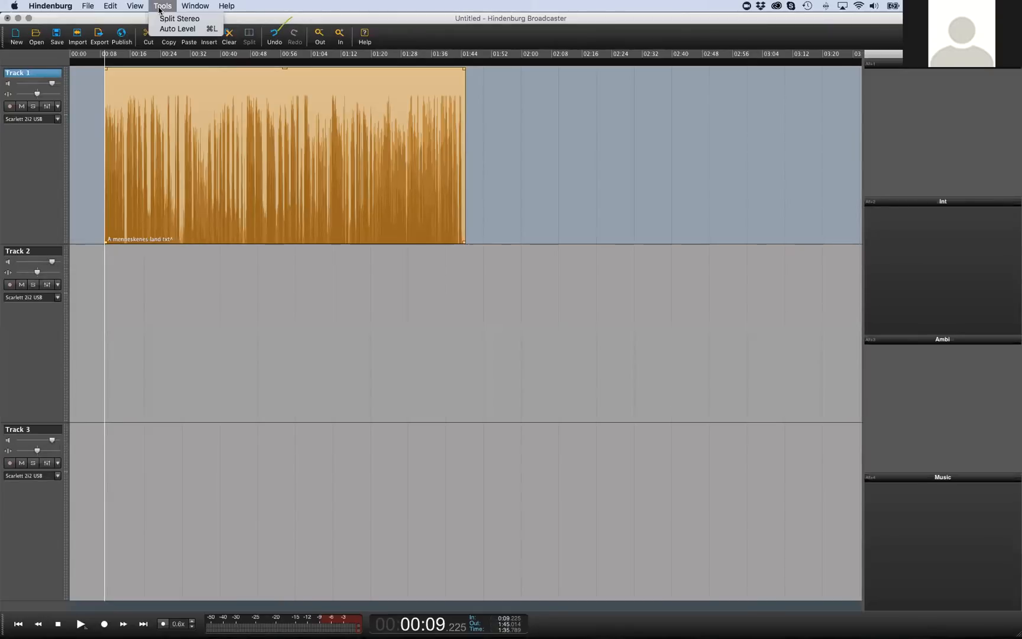
pyautogui.click(169, 19)
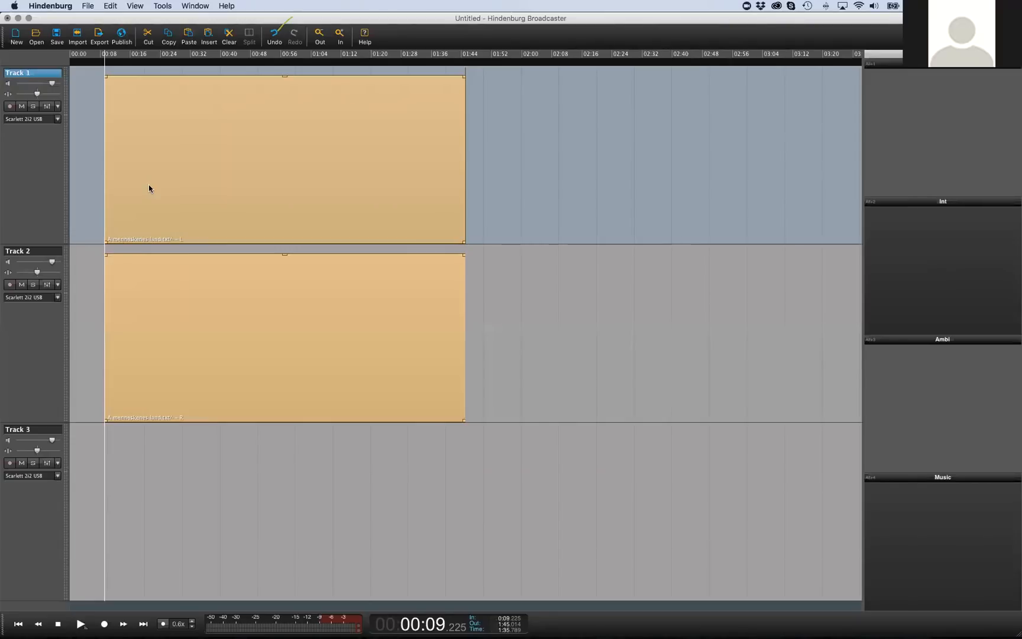
# Select only the right-channel clip on Track 2
pyautogui.press('Up')
pyautogui.press('Up')
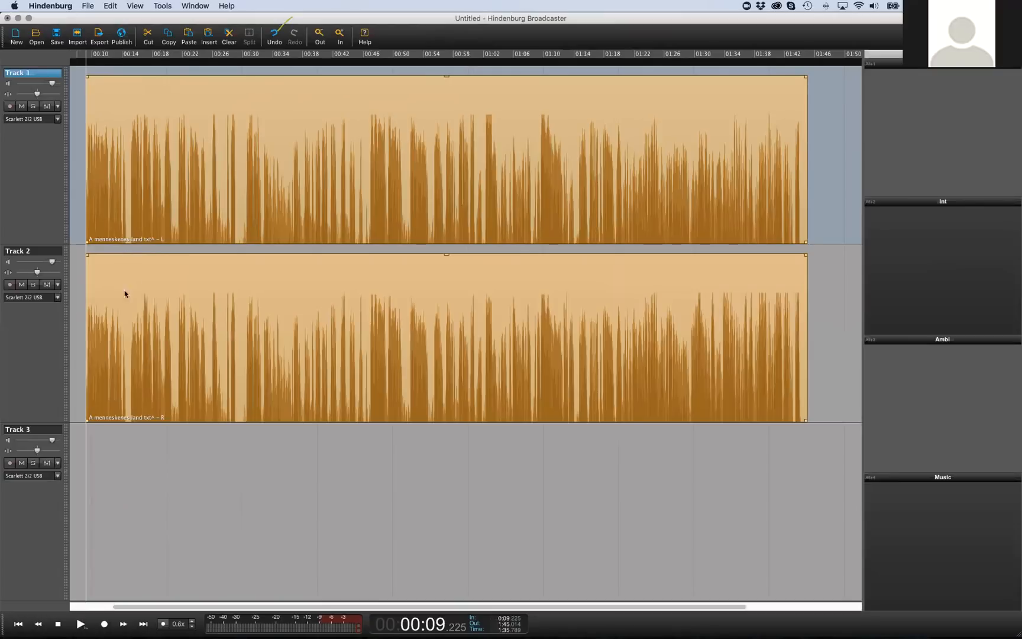
pyautogui.press('super+a')
pyautogui.click(164, 298)
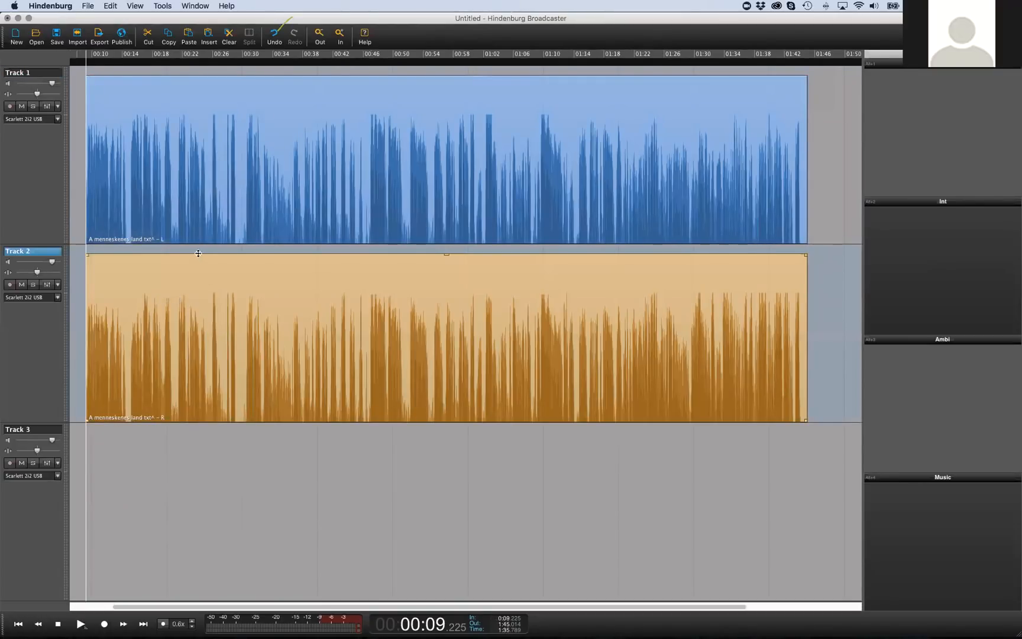
# Lower the gain of the right-channel clip on Track 2 and raise the gain of the left-channel clip on Track 1
pyautogui.moveTo(197, 253); pyautogui.dragTo(195, 291)
pyautogui.click(199, 95)
pyautogui.moveTo(210, 75); pyautogui.dragTo(213, 67)
# Raise the gain of the right-channel clip on Track 2 in small increments to roughly match the waveform height on Track 1
pyautogui.click(266, 344)
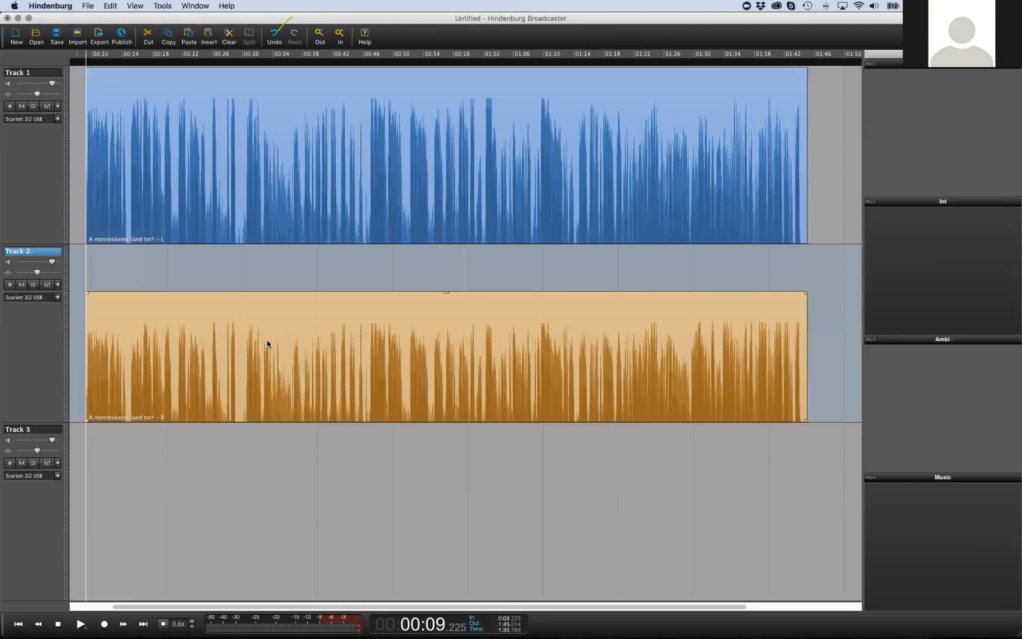
pyautogui.press('super+Up')
pyautogui.press('super+Up')
pyautogui.press('super+Up')
pyautogui.press('super+Up')
pyautogui.press('super+Up')
pyautogui.press('super+Up')
pyautogui.press('super+Up')
pyautogui.press('super+Up')
pyautogui.press('super+Up')
pyautogui.press('super+Up')
pyautogui.press('super+Up')
pyautogui.press('super+Up')
pyautogui.press('super+Up')
pyautogui.press('super+Up')
pyautogui.press('super+Up')
pyautogui.press('super+Up')
pyautogui.press('super+Up')
pyautogui.press('super+Up')
pyautogui.press('super+Up')
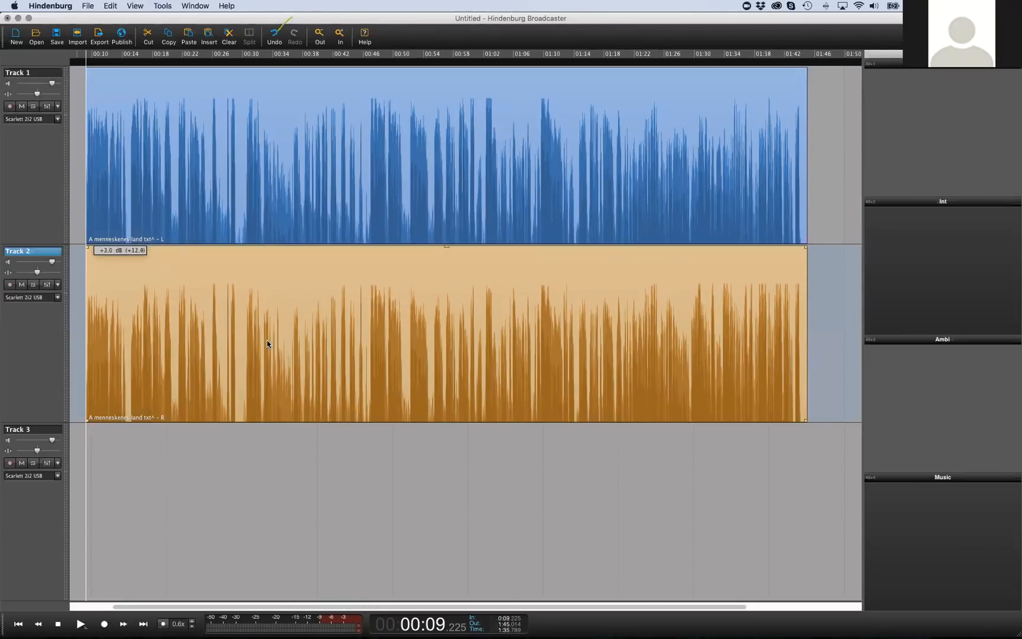
# Raise the gain of the left-channel clip on Track 1 by two small increments
pyautogui.click(158, 117)
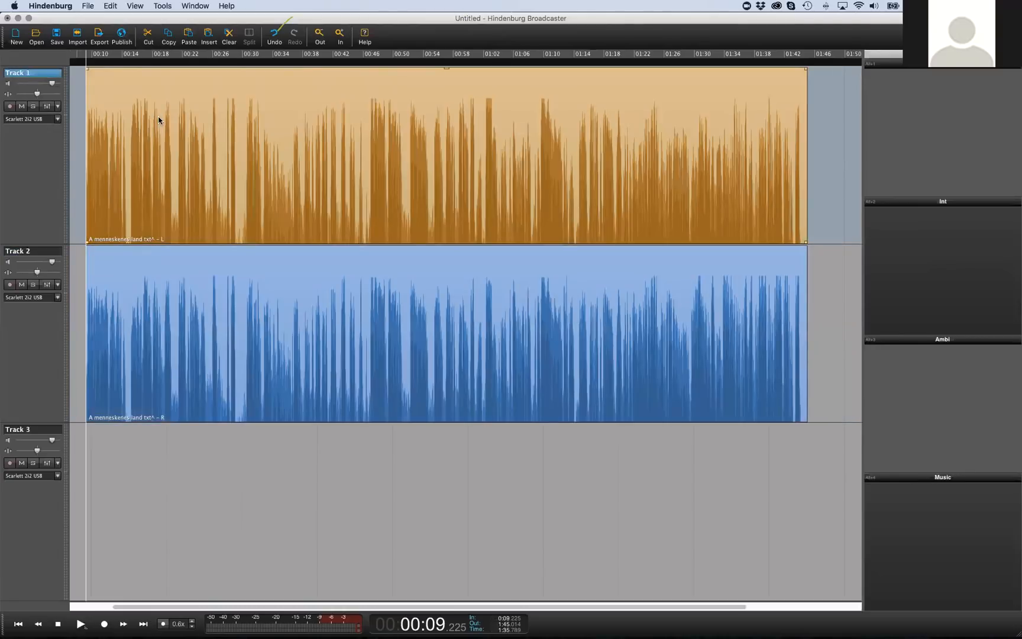
pyautogui.press('super+Up')
pyautogui.press('super+Up')
# Select Tracks 1 and 2 together and bring up the option for linking them
pyautogui.click(50, 253)
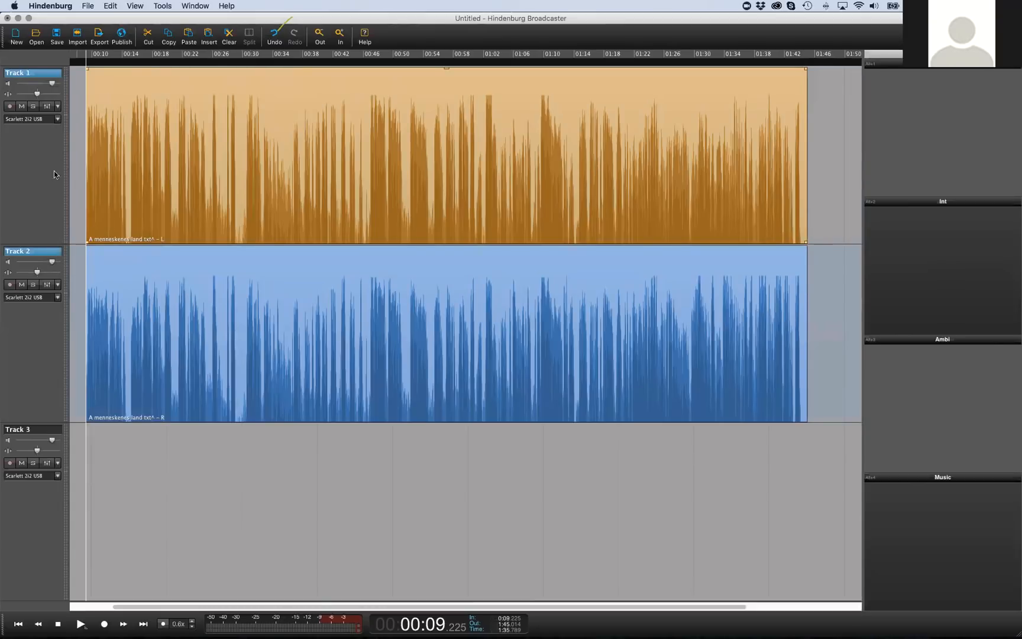
pyautogui.rightClick(50, 71)
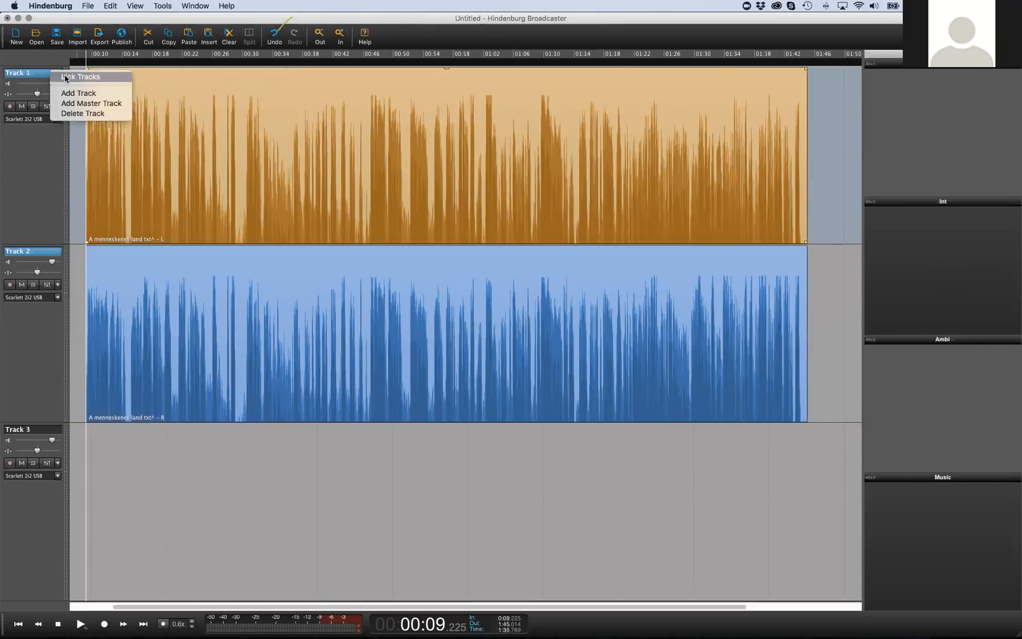
pyautogui.click(218, 196)
# Select the range from about 0:29.1 to 0:32.9 on Track 1 and release the range selection
pyautogui.moveTo(236, 229); pyautogui.dragTo(265, 232)
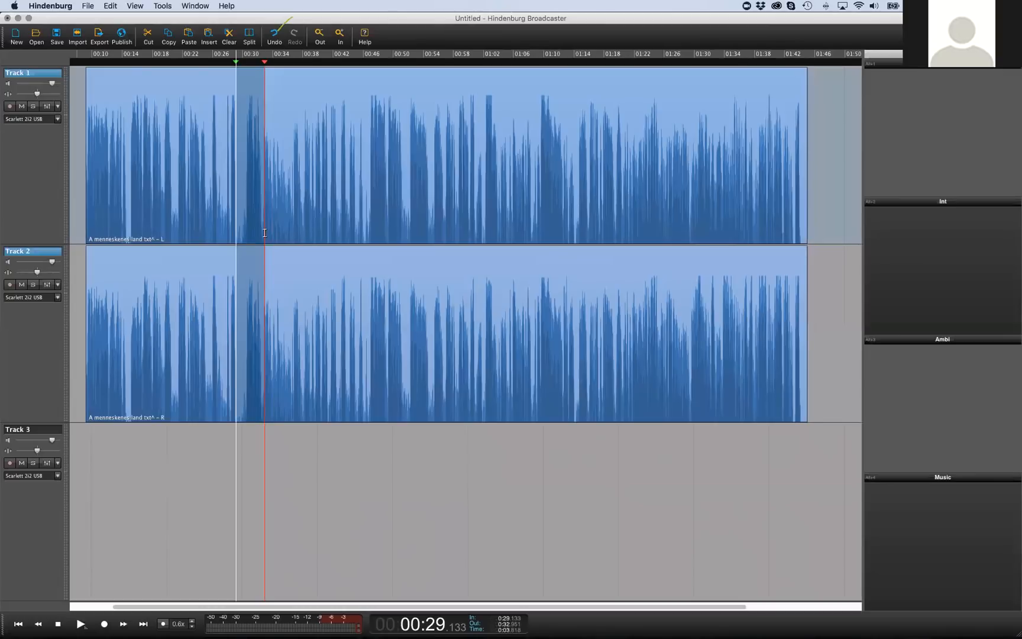
pyautogui.press('Escape')
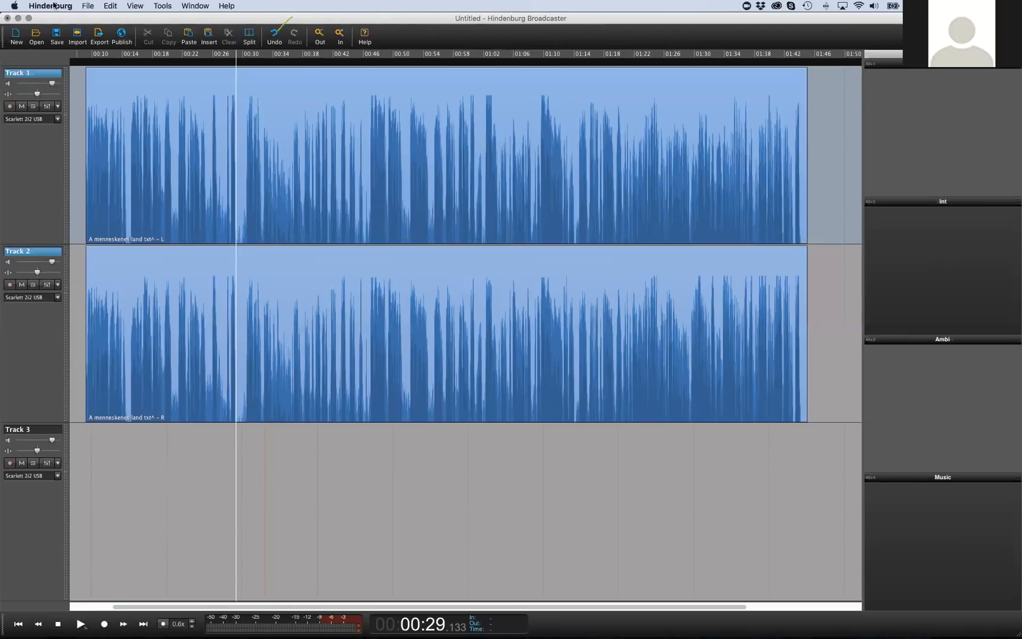
# Open the registration key dialog and dismiss it without entering a key
pyautogui.click(87, 6)
pyautogui.moveTo(60, 5)
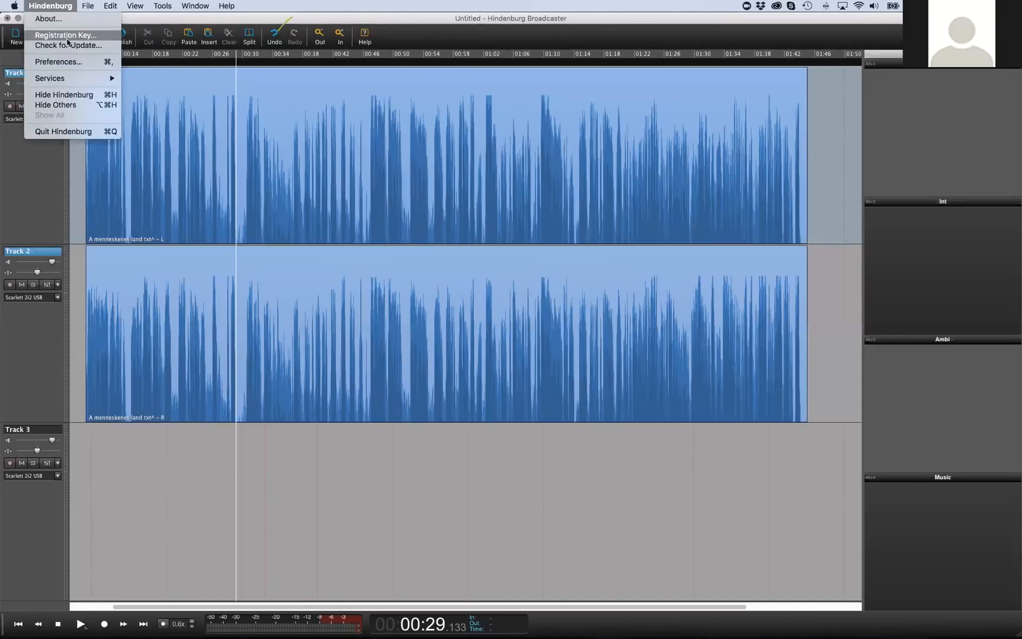
pyautogui.click(71, 36)
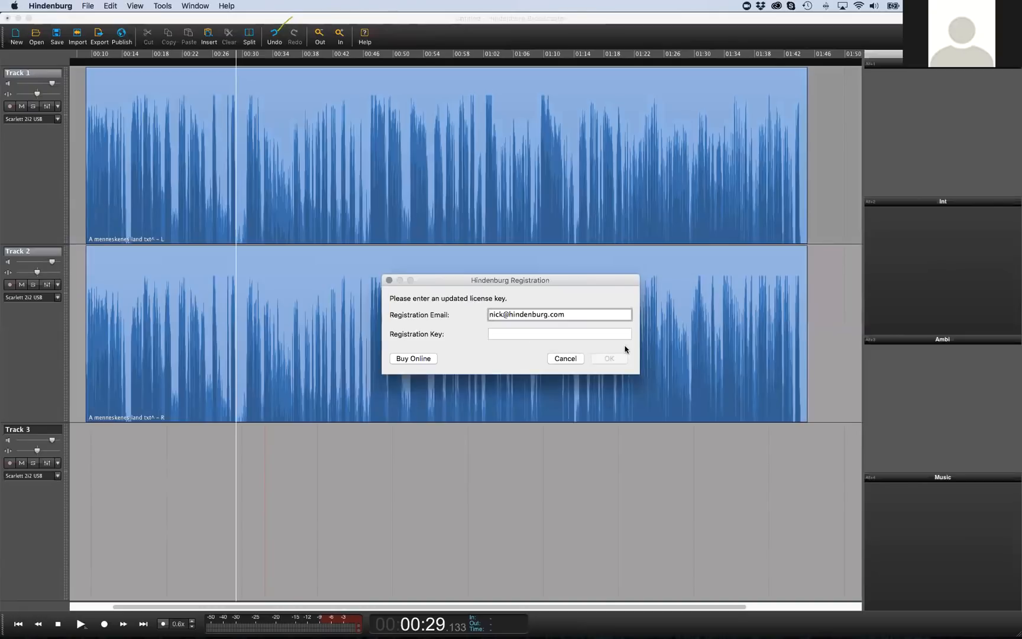
pyautogui.click(565, 360)
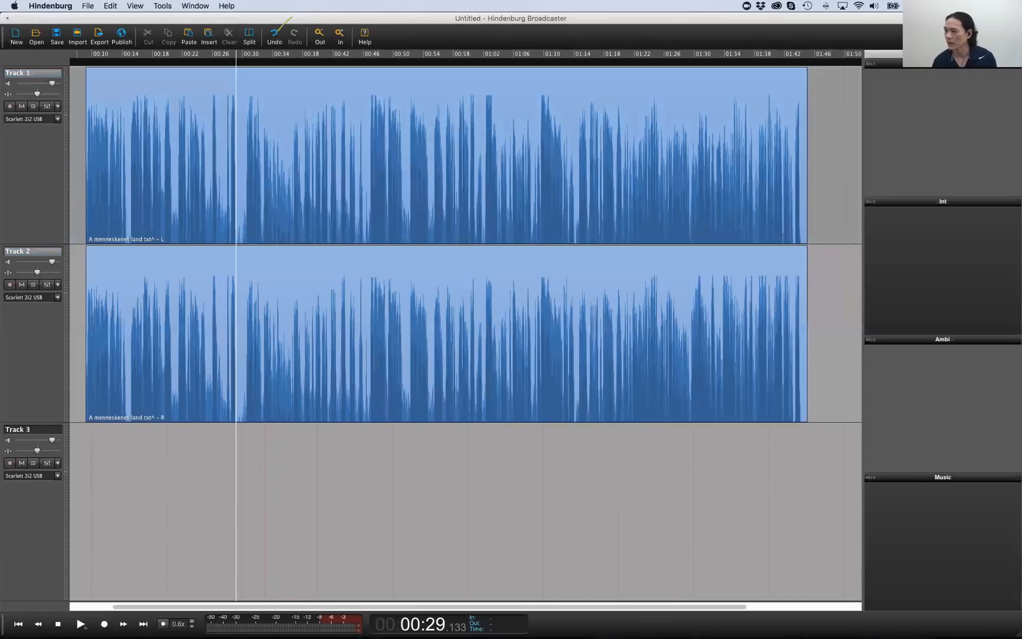
# Switch to Google Chrome
pyautogui.moveTo(149, 618)
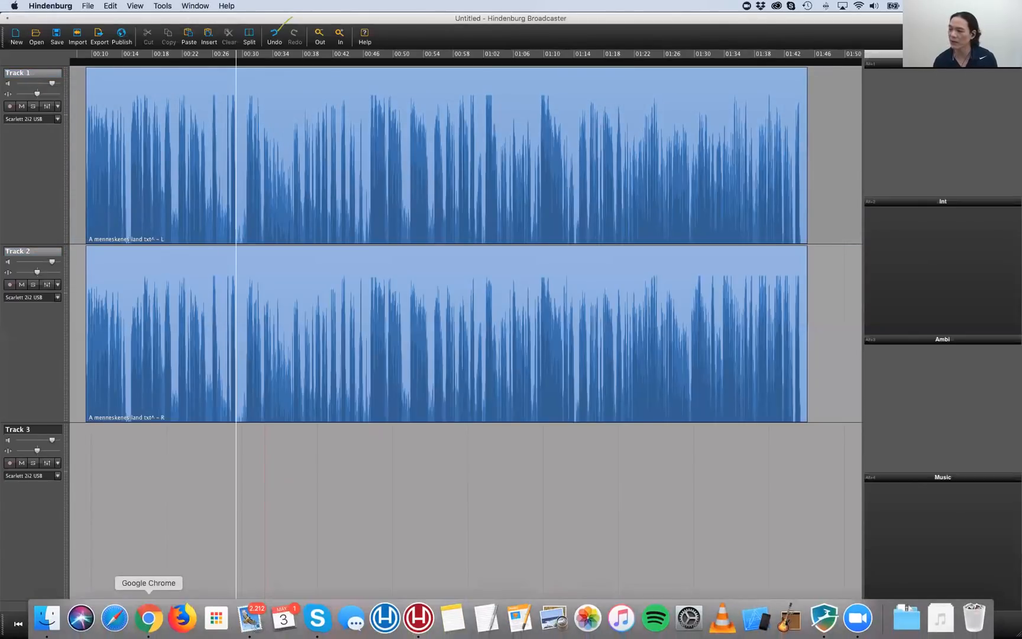